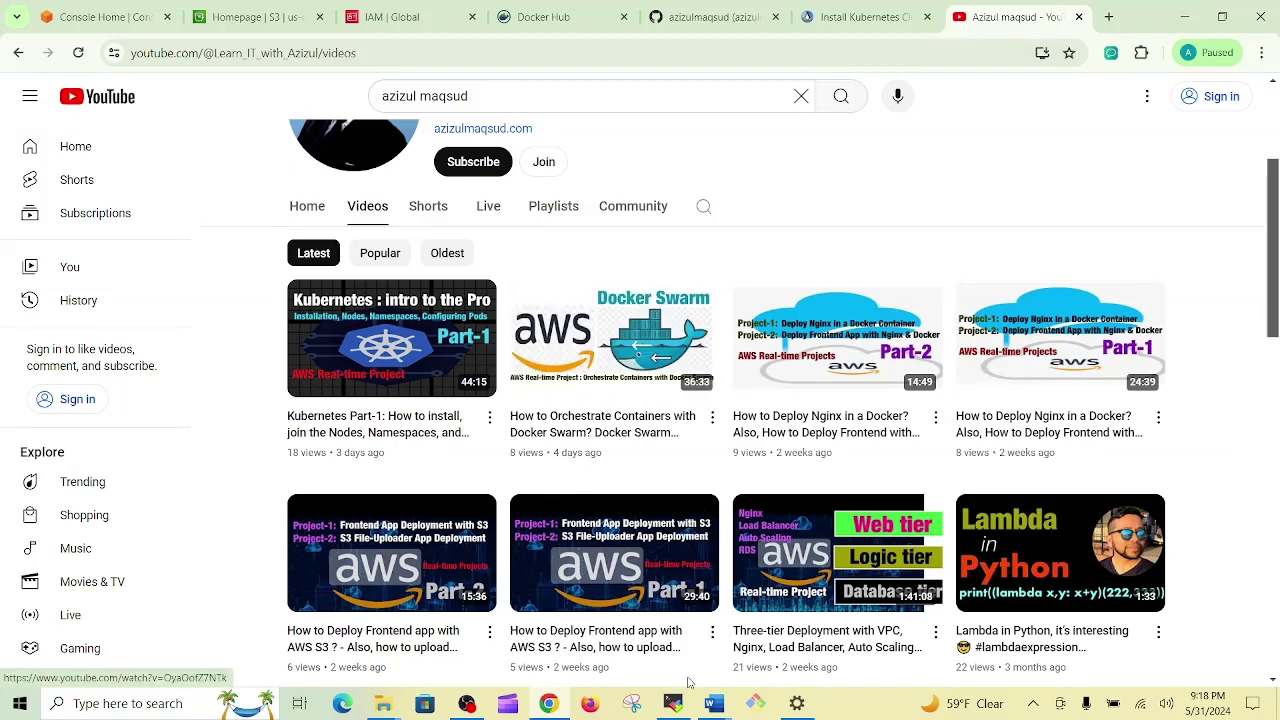
Step: Go to the EC2 service in the AWS console and start a new instance launch
left_click(134, 26)
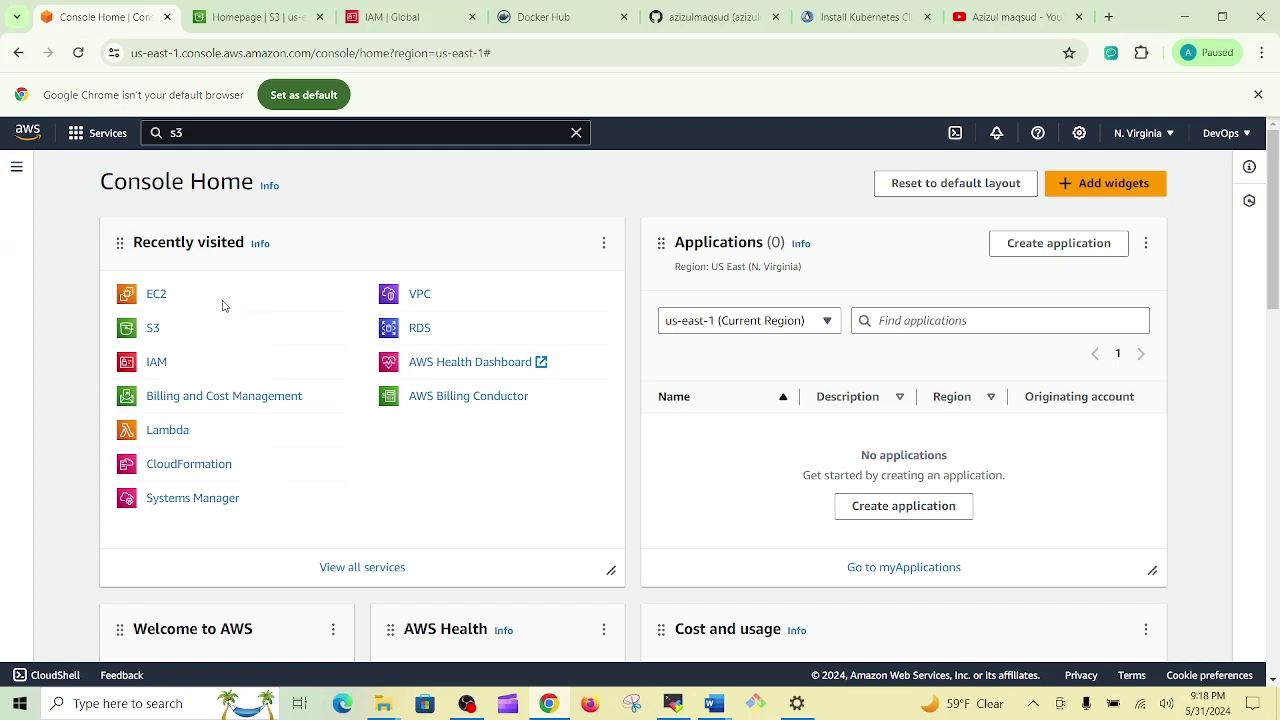
left_click(155, 296)
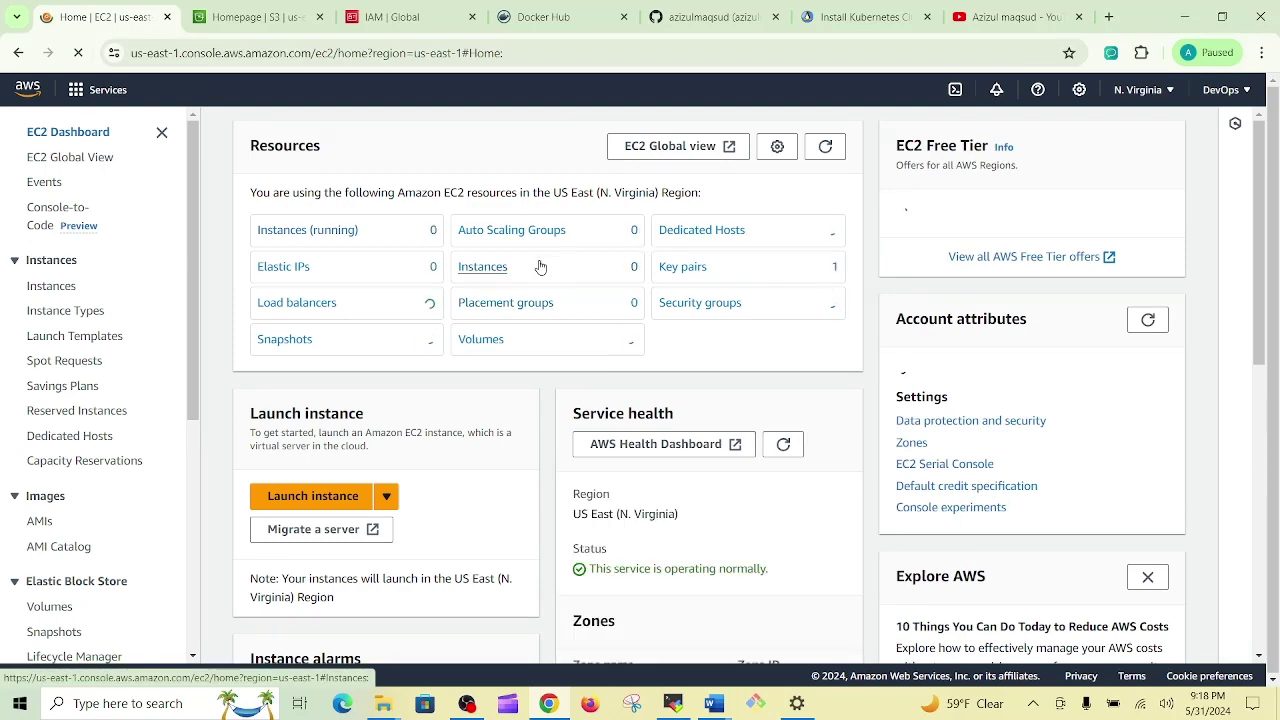
left_click(303, 495)
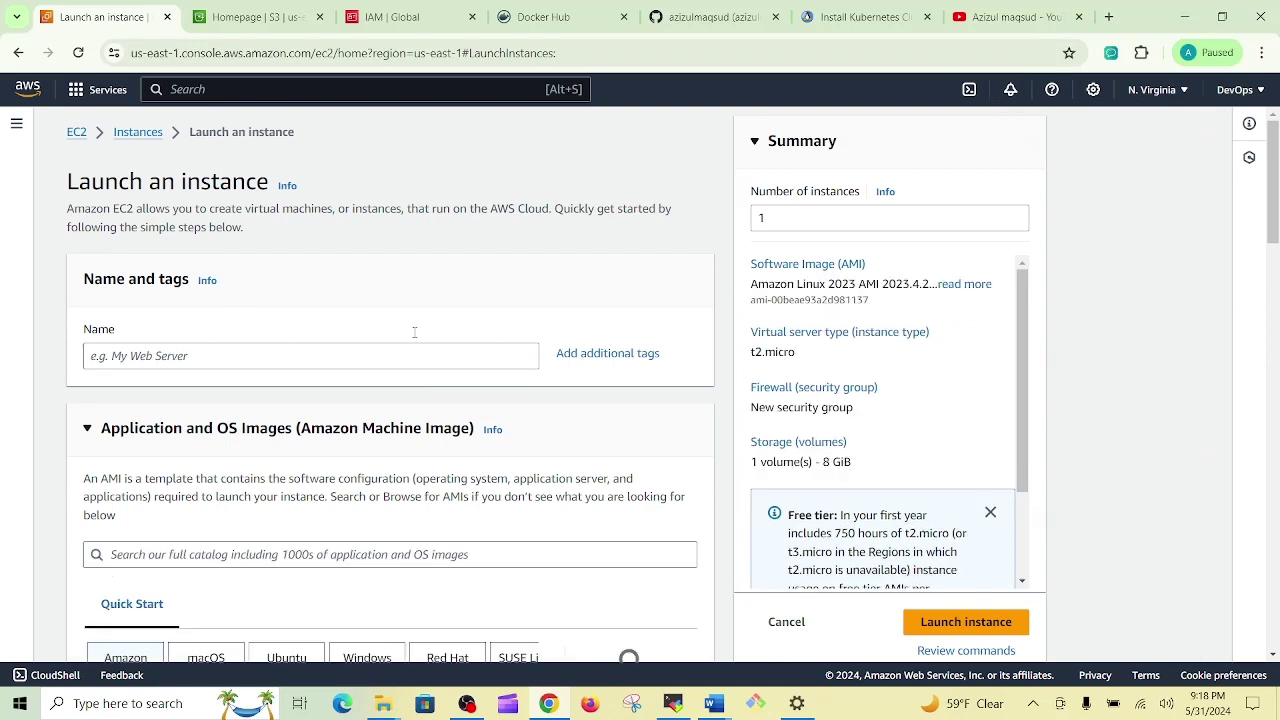
Step: Set the number of instances to 3 and choose Ubuntu as the machine image
left_click(1015, 215)
left_click(1015, 215)
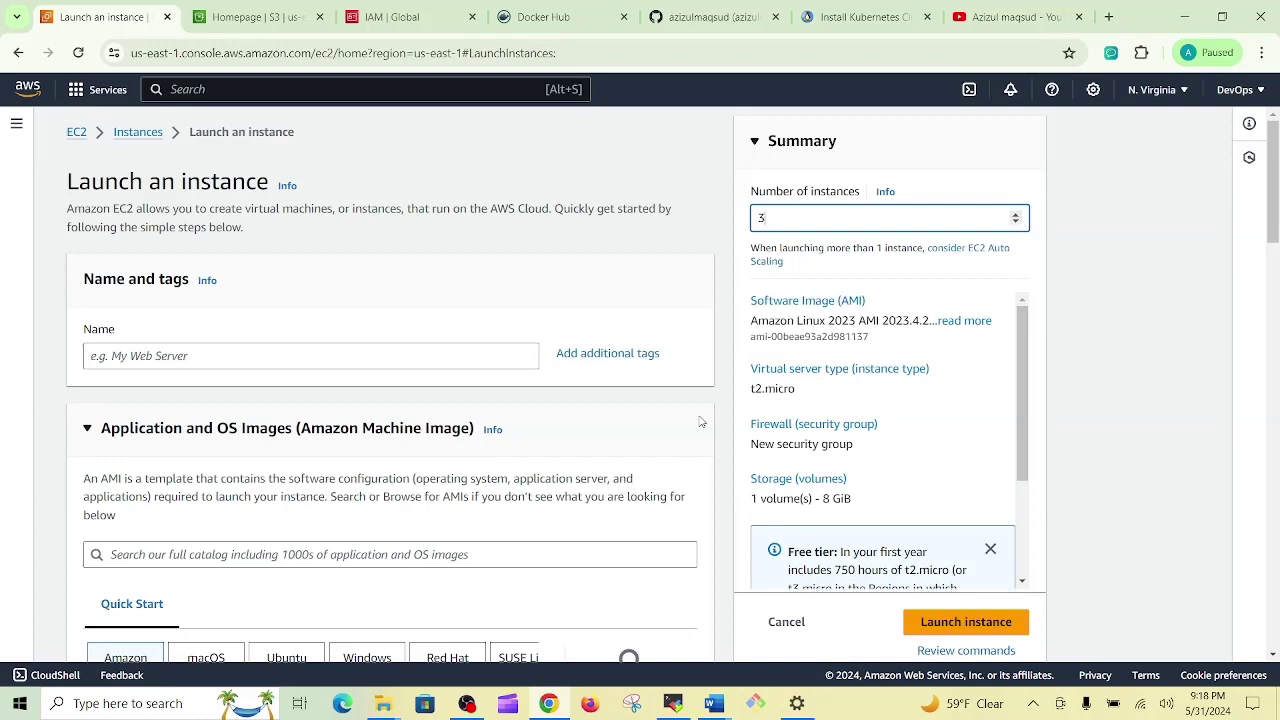
scroll(616, 434, "down", 2)
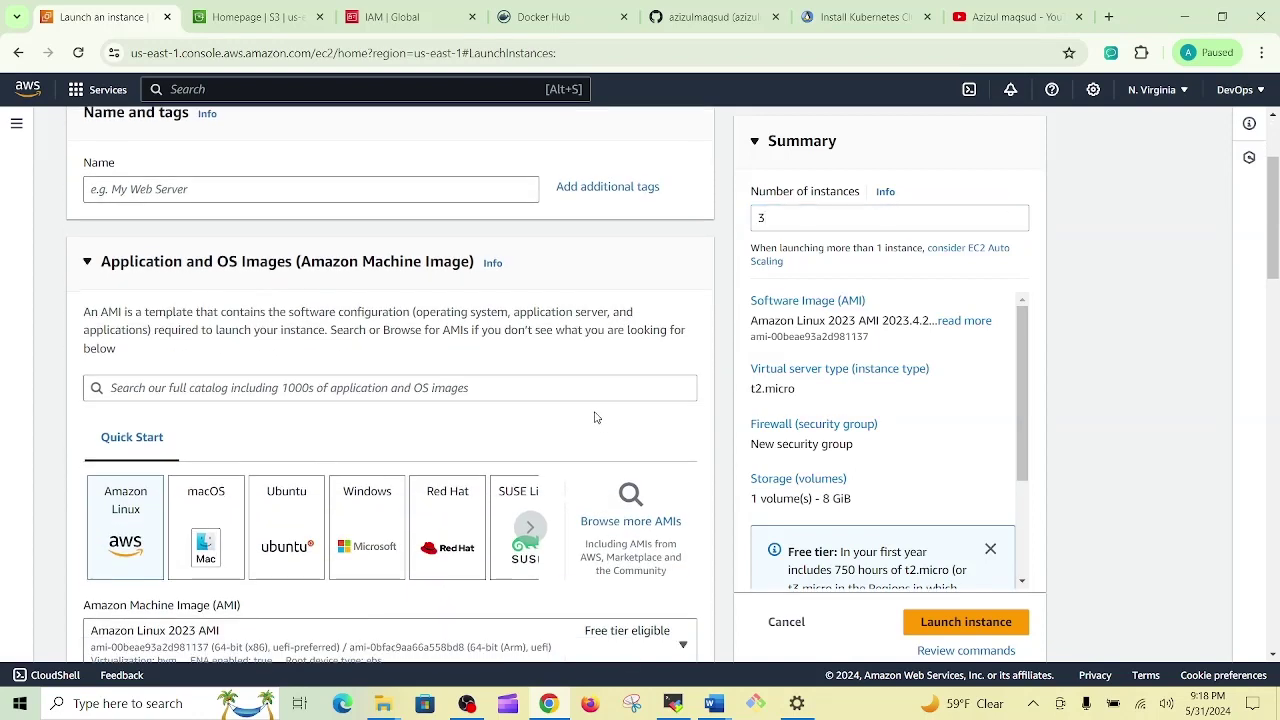
left_click(297, 535)
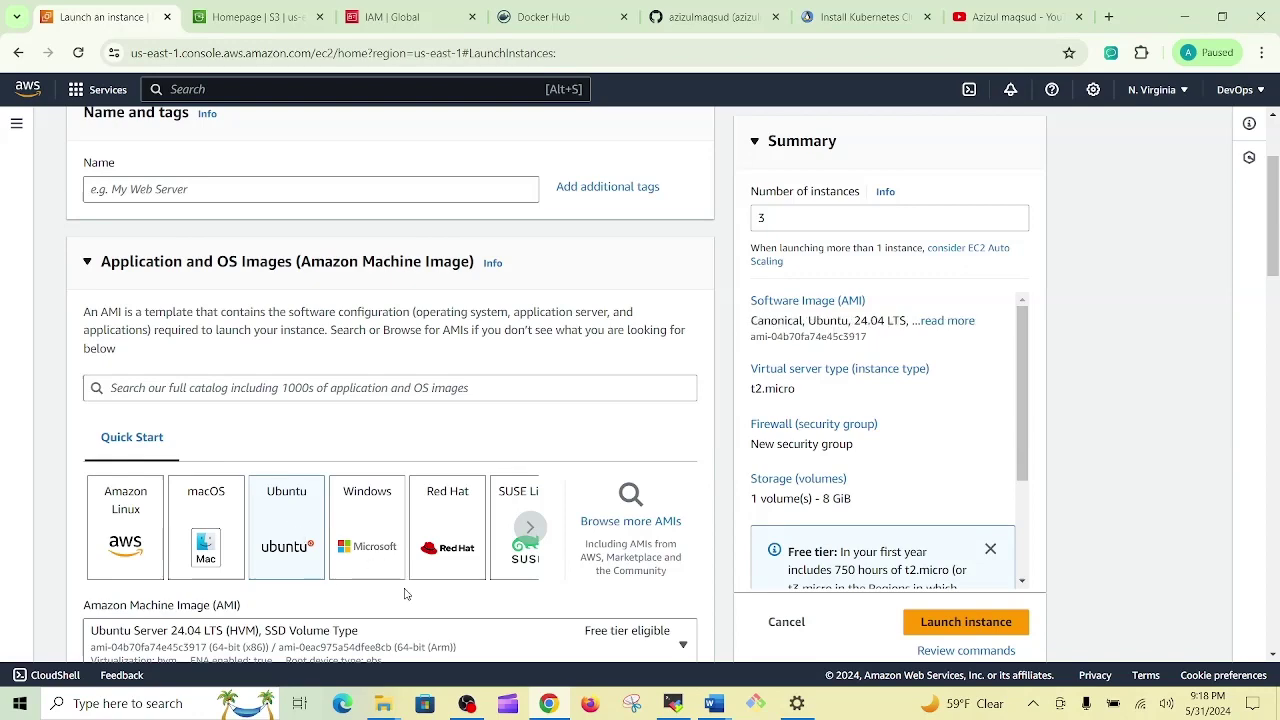
Step: Change the instance type to t2.medium
scroll(410, 588, "down", 2)
scroll(425, 492, "down", 4)
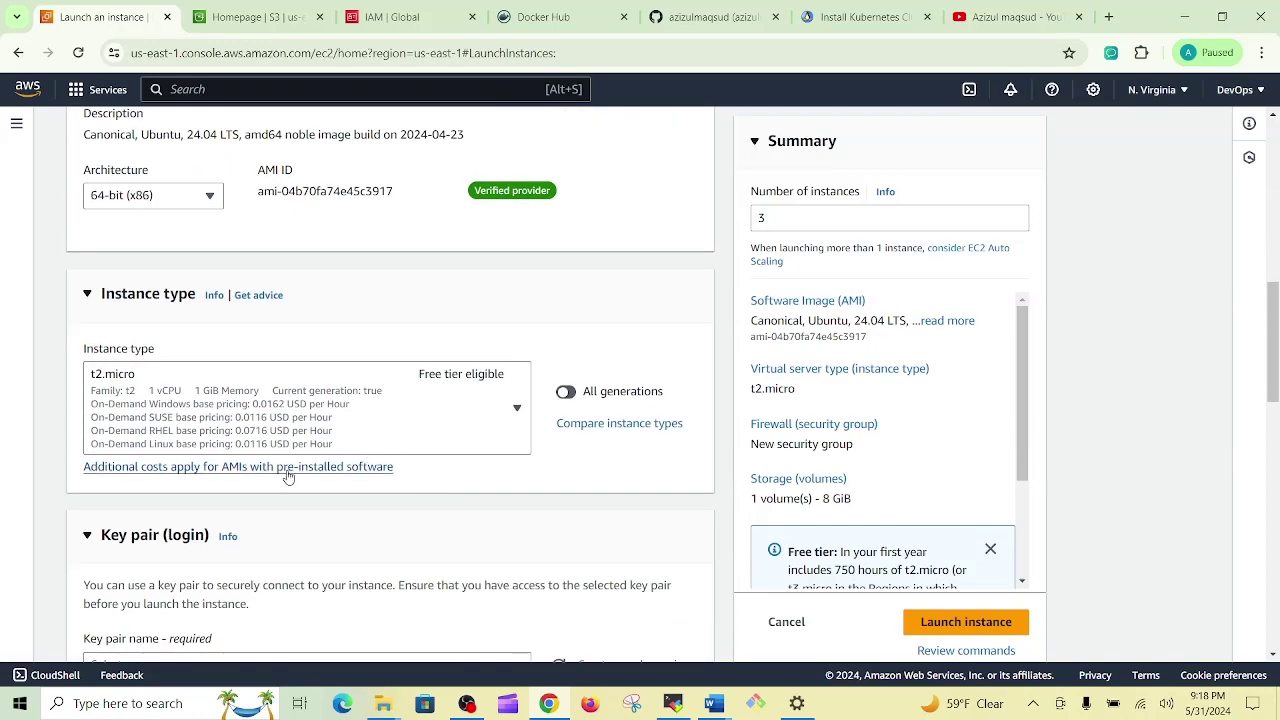
scroll(289, 474, "down", 1)
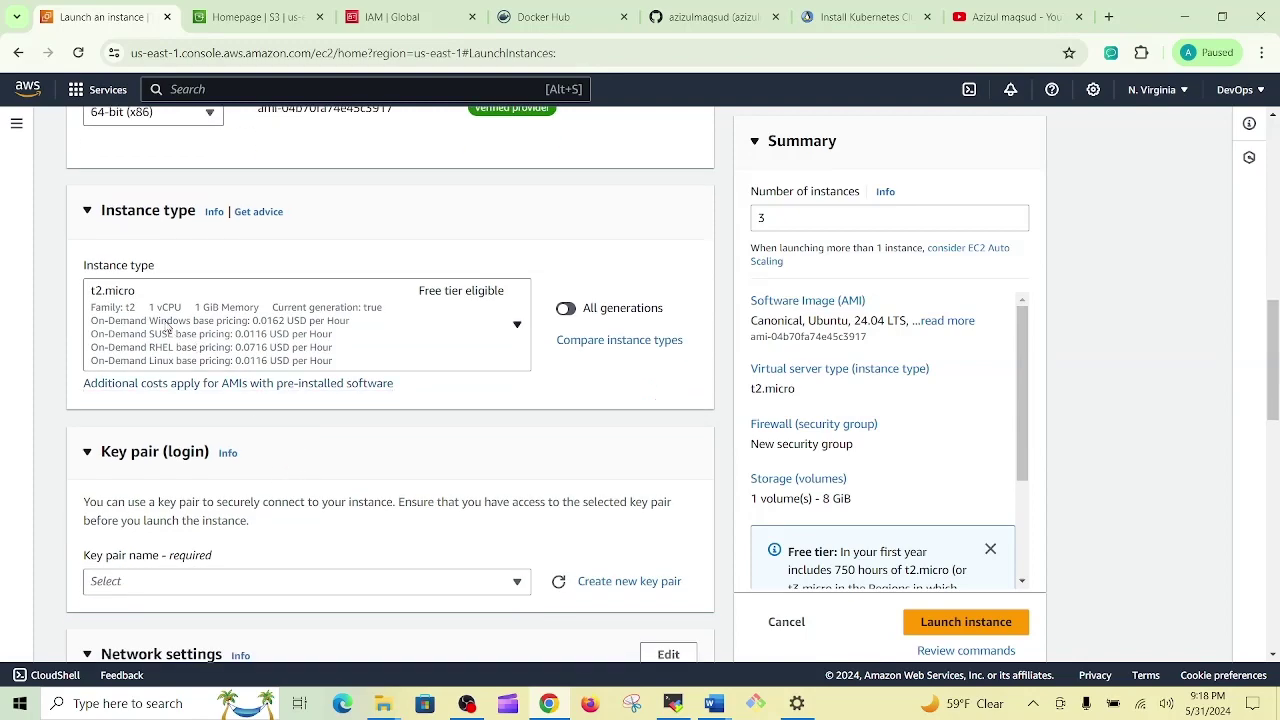
left_click(455, 316)
scroll(455, 323, "down", 3)
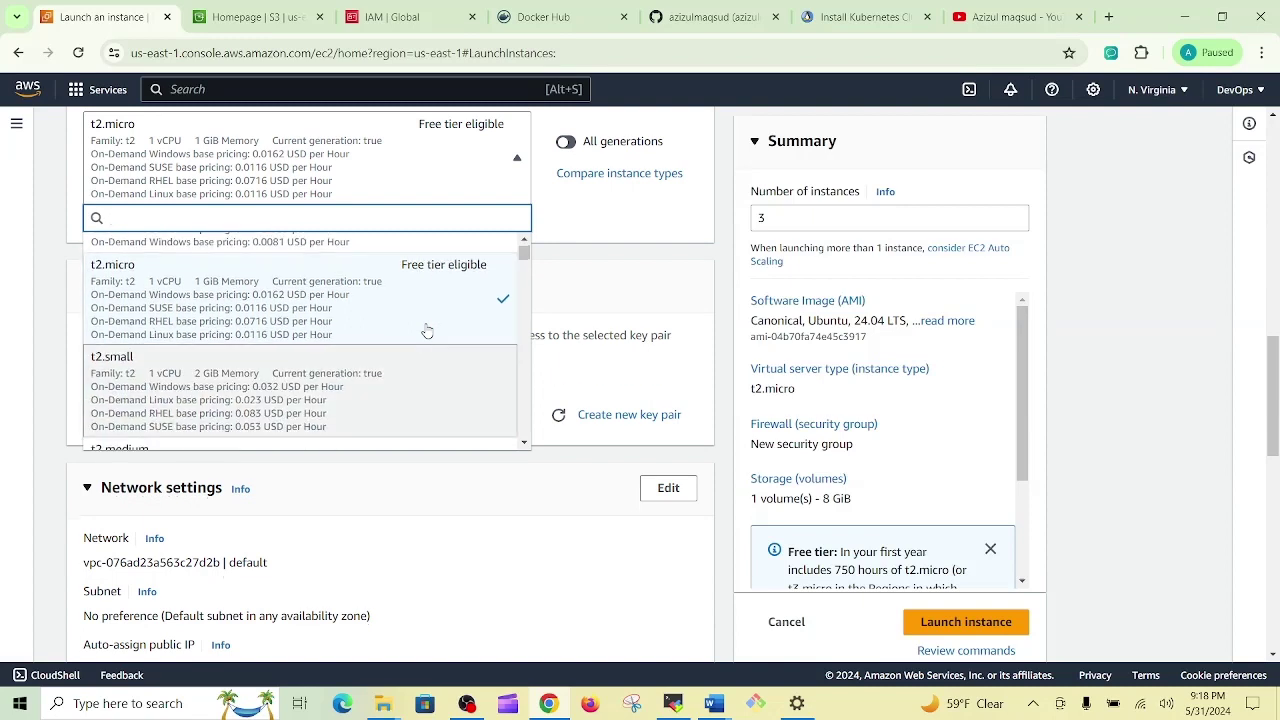
scroll(383, 366, "down", 2)
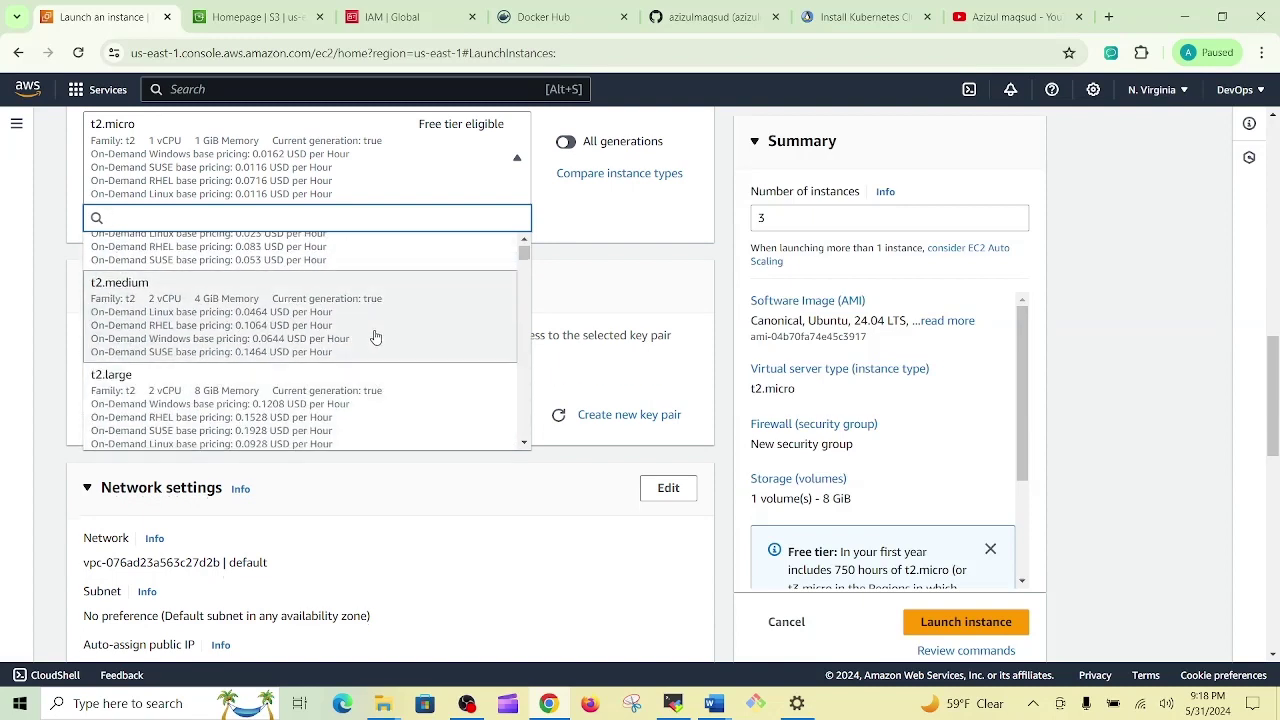
left_click(376, 338)
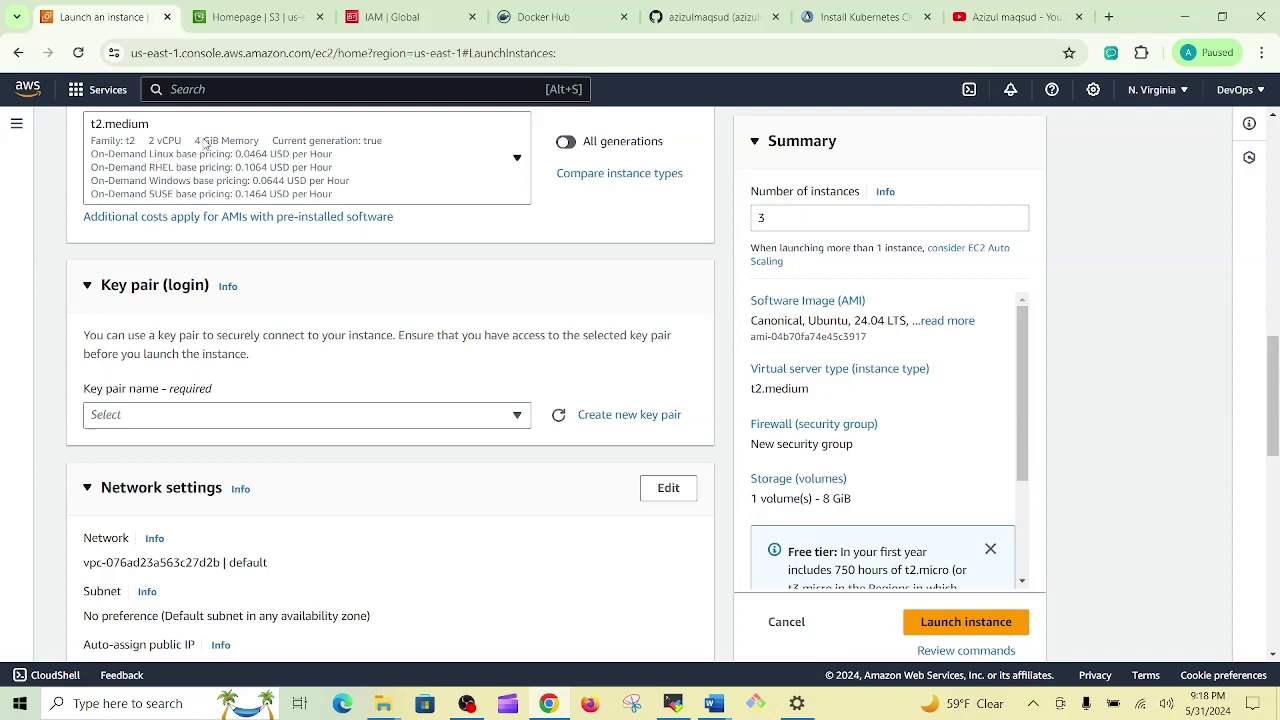
Step: Choose the existing three-tier key pair for logging in to the instances
scroll(440, 320, "down", 1)
left_click(430, 340)
left_click(410, 415)
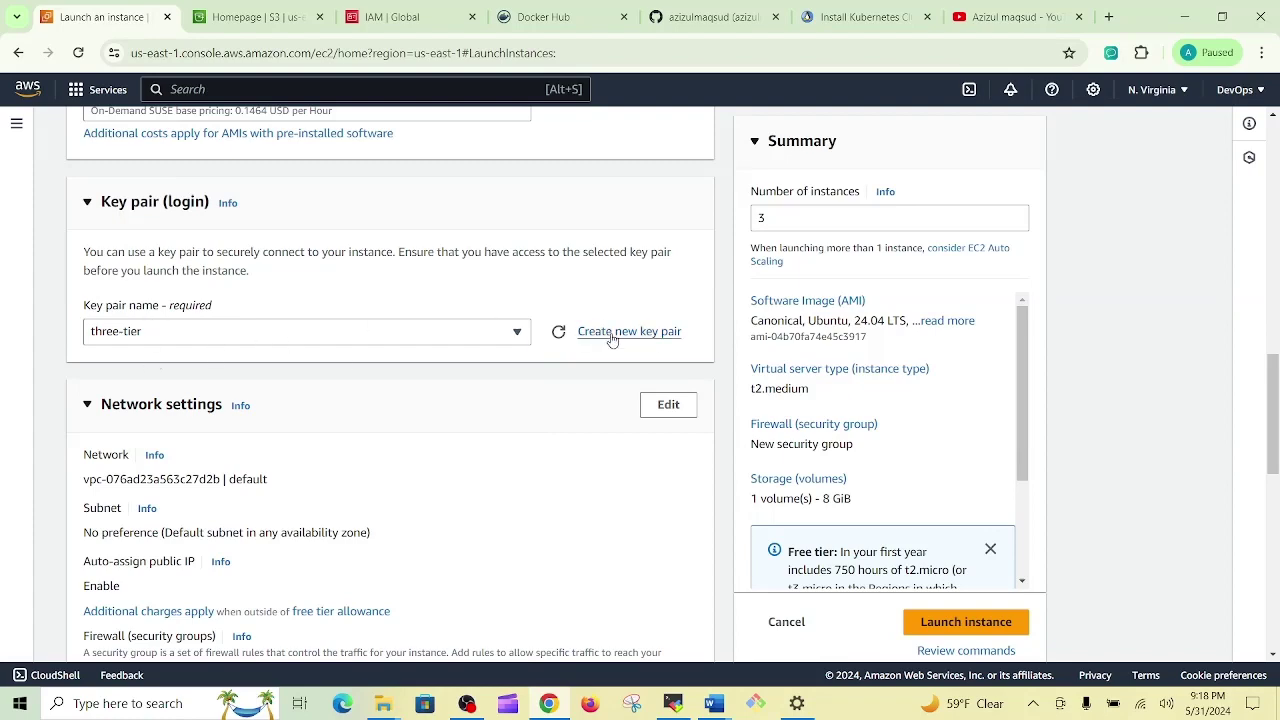
Step: Use an existing security group in the network settings and assign the default group to the instances
scroll(546, 426, "down", 1)
scroll(546, 426, "down", 1)
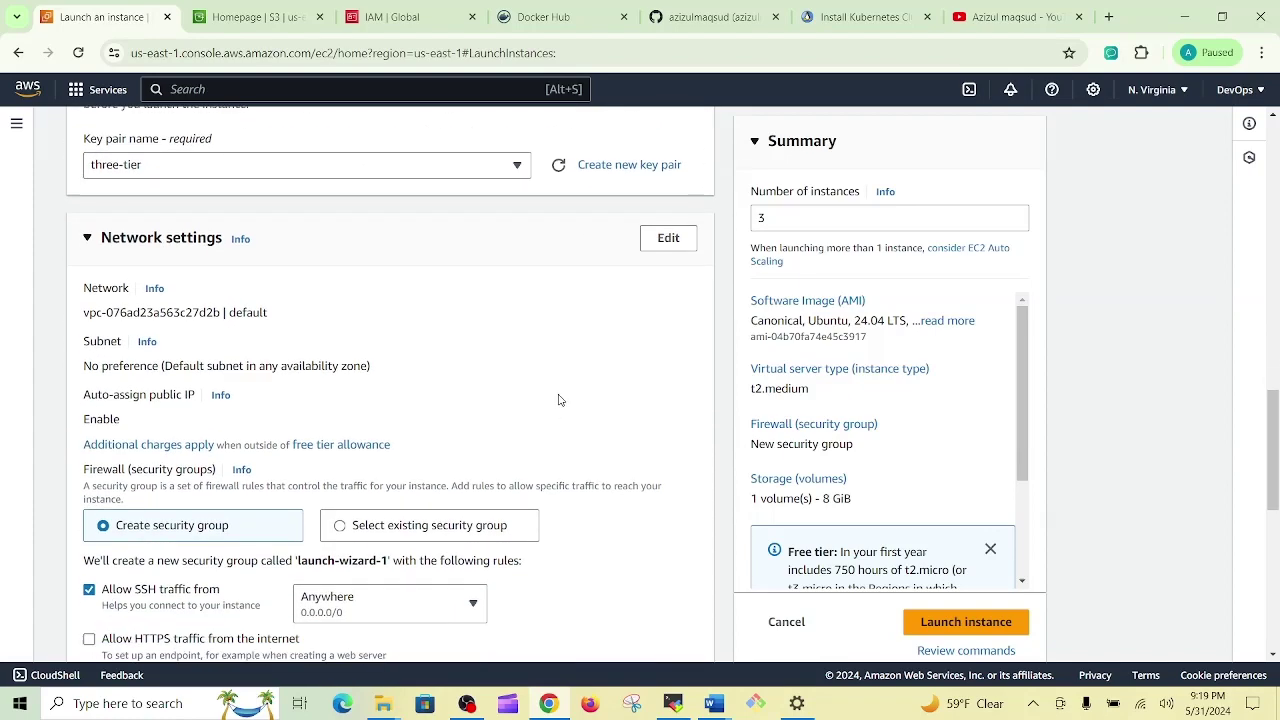
scroll(330, 360, "down", 1)
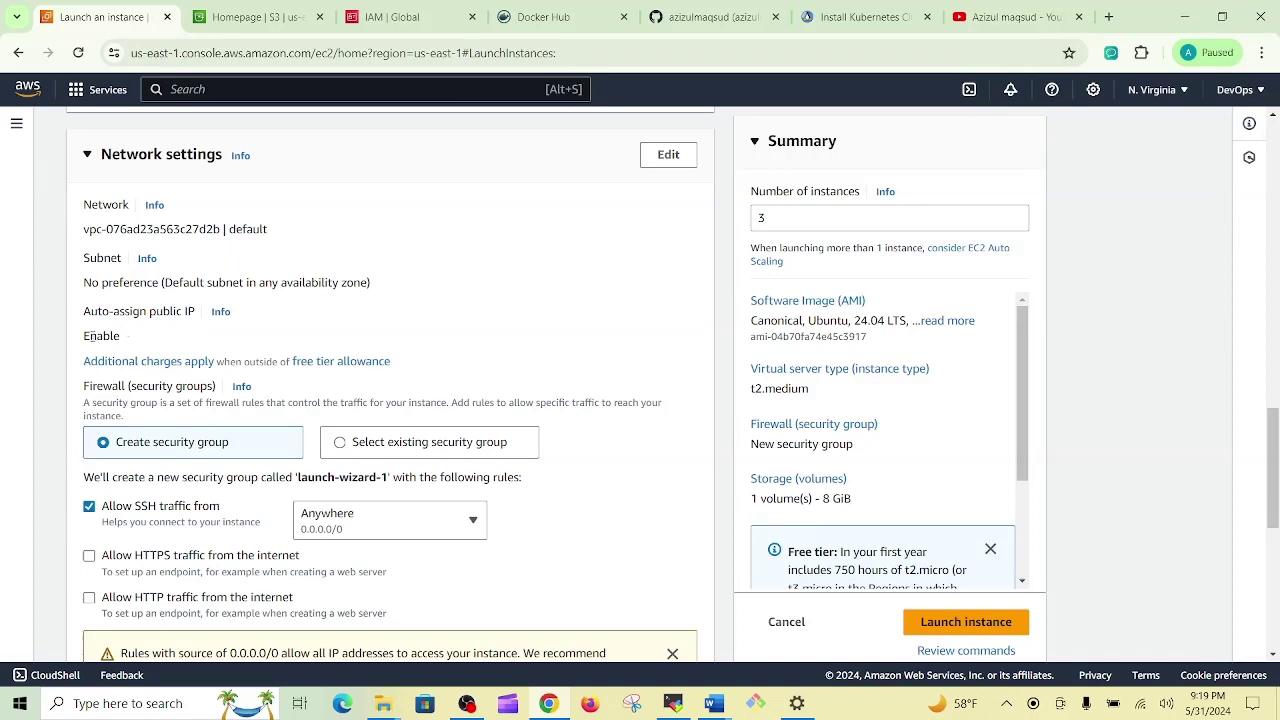
scroll(219, 338, "down", 1)
scroll(205, 395, "down", 1)
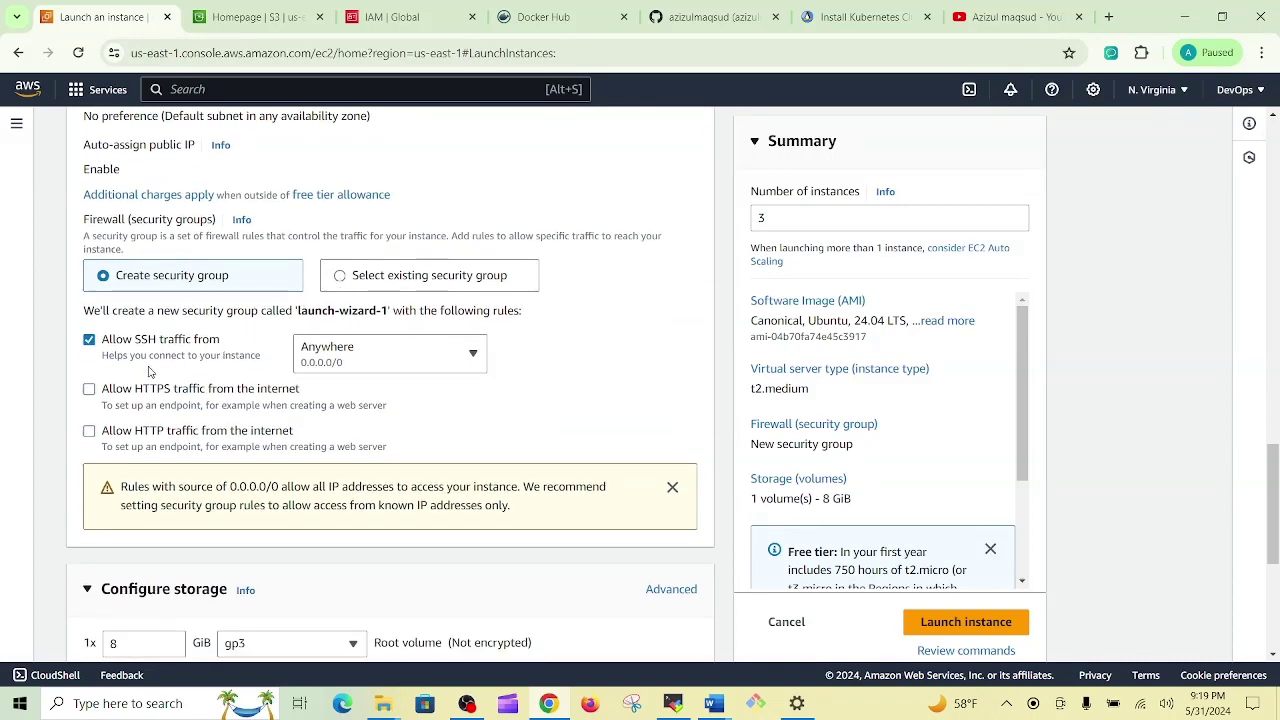
left_click(89, 341)
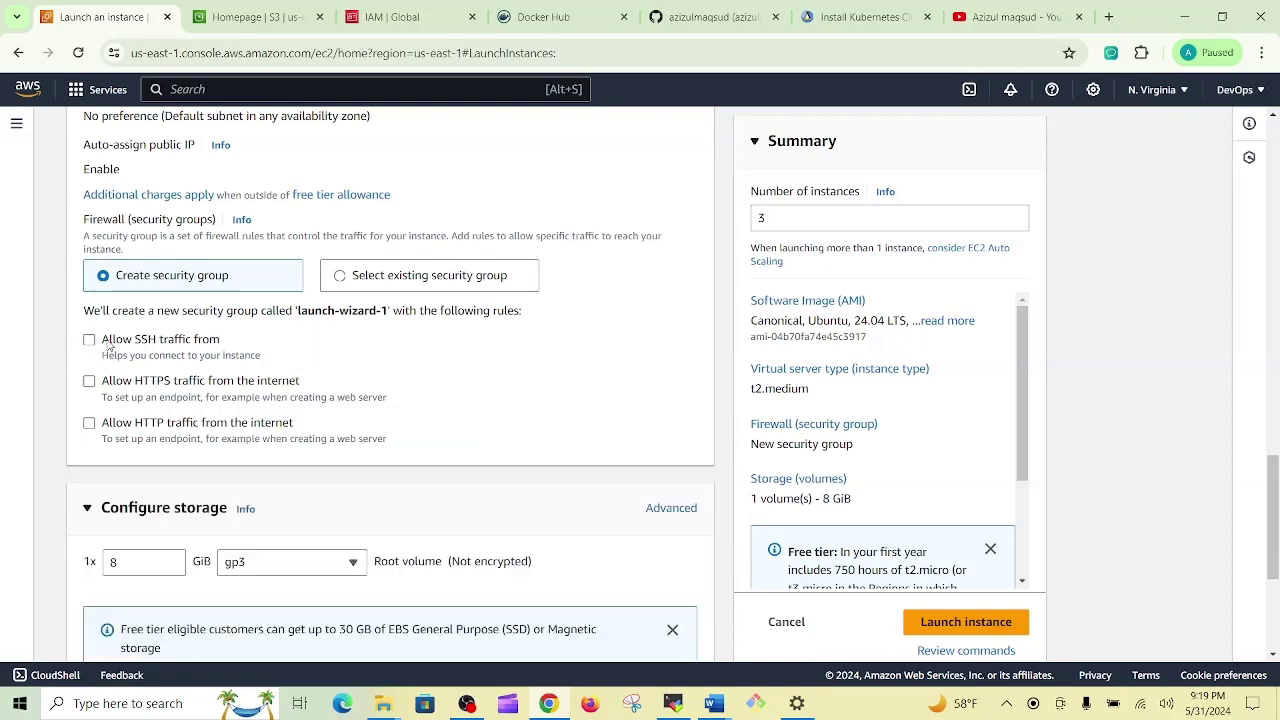
left_click(374, 280)
left_click(349, 340)
left_click(323, 397)
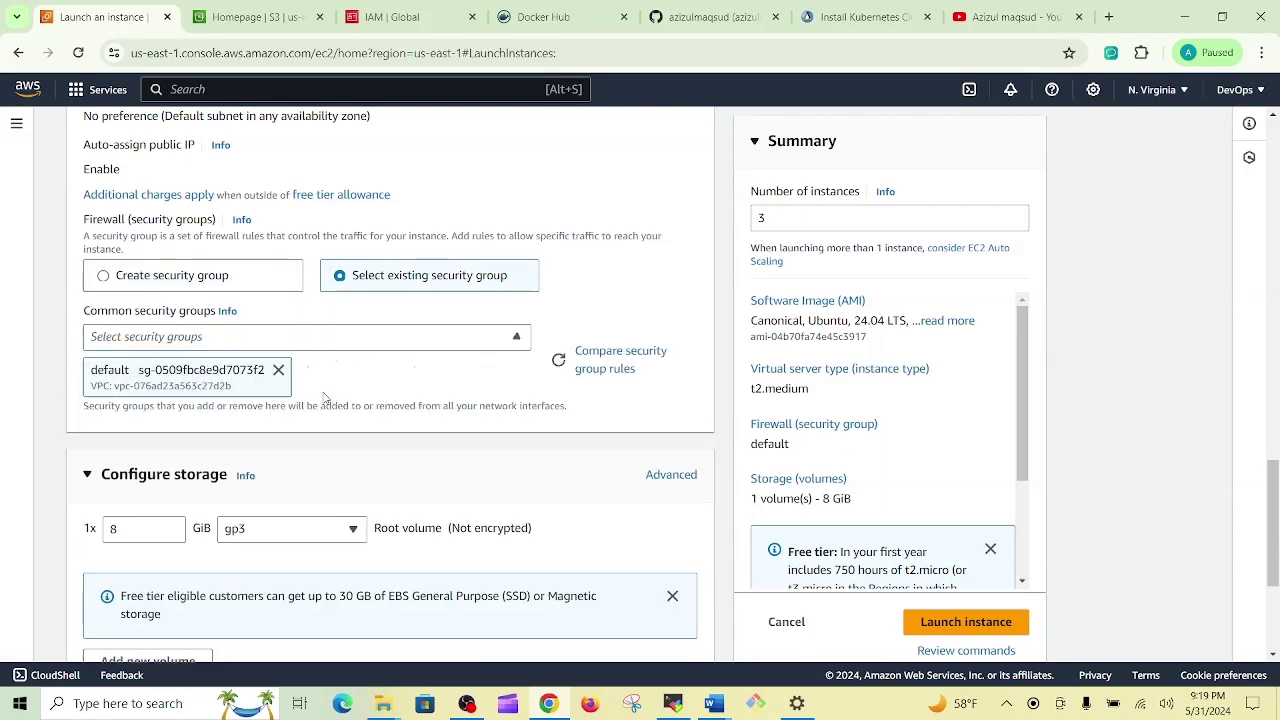
Step: Set the gp3 root volume size to 20 GiB and launch the instances
scroll(157, 351, "down", 1)
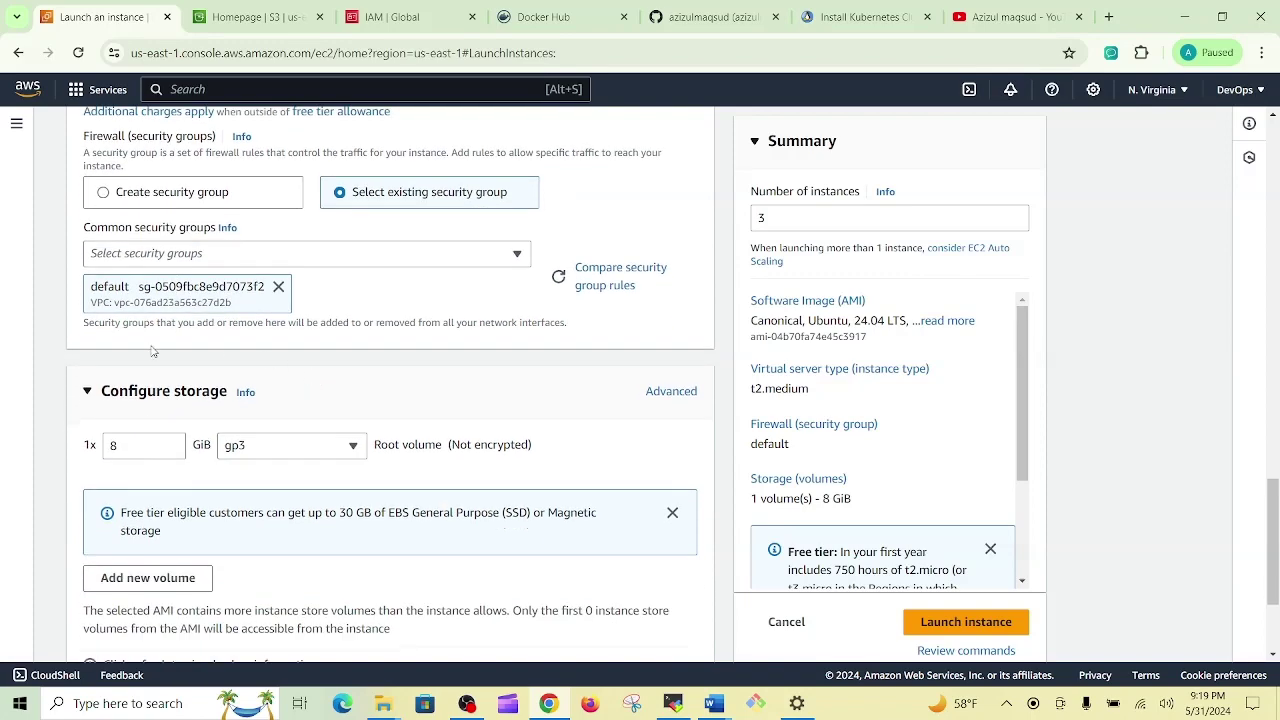
scroll(155, 355, "down", 1)
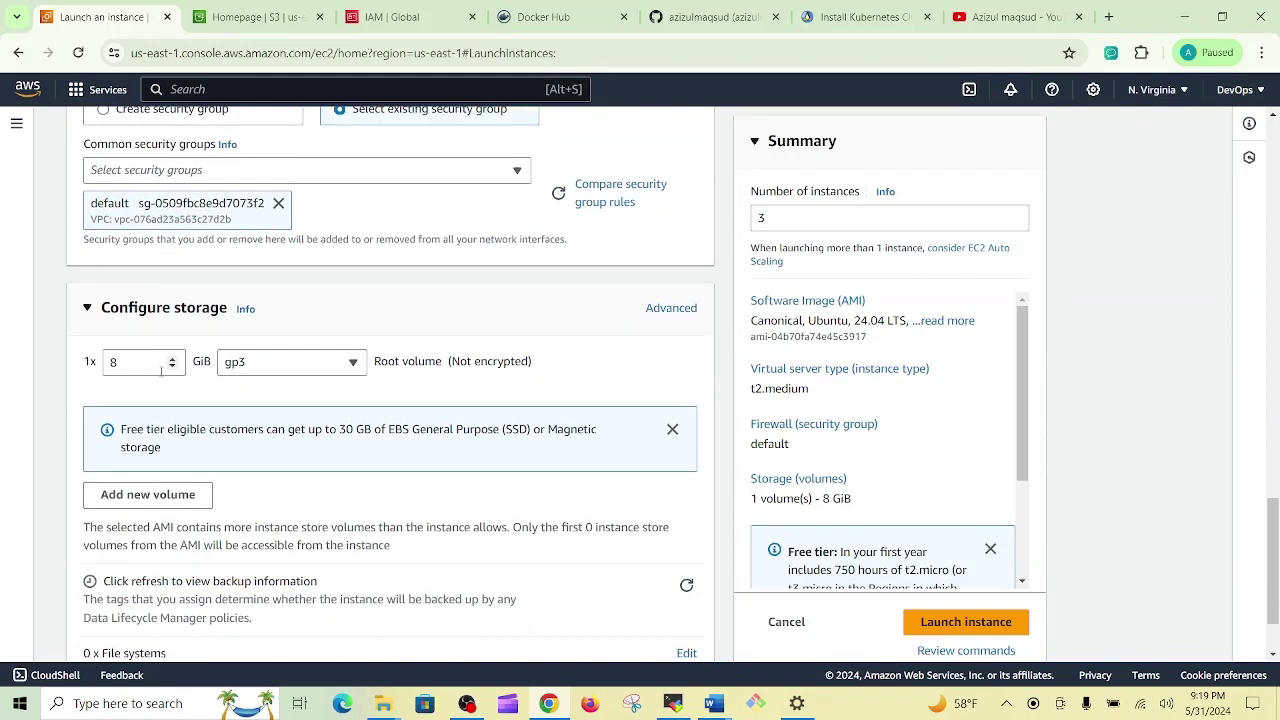
left_click_drag(156, 362, 76, 368)
type("20")
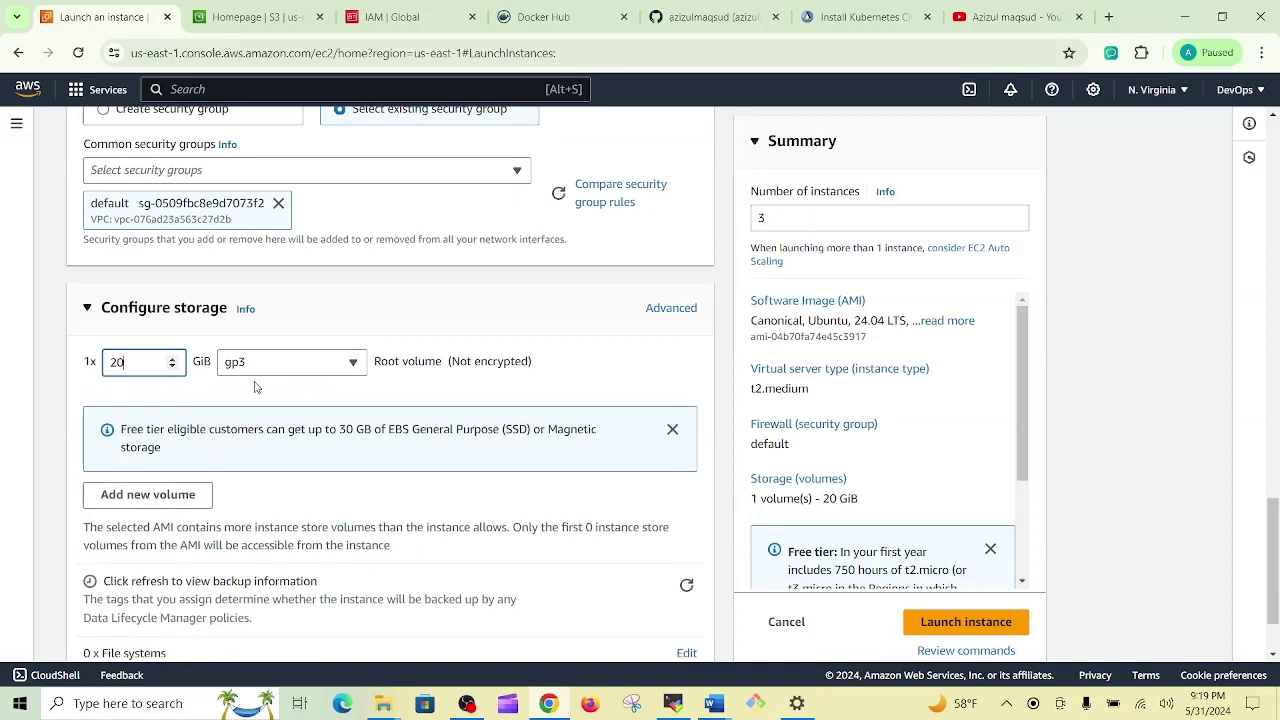
left_click(600, 351)
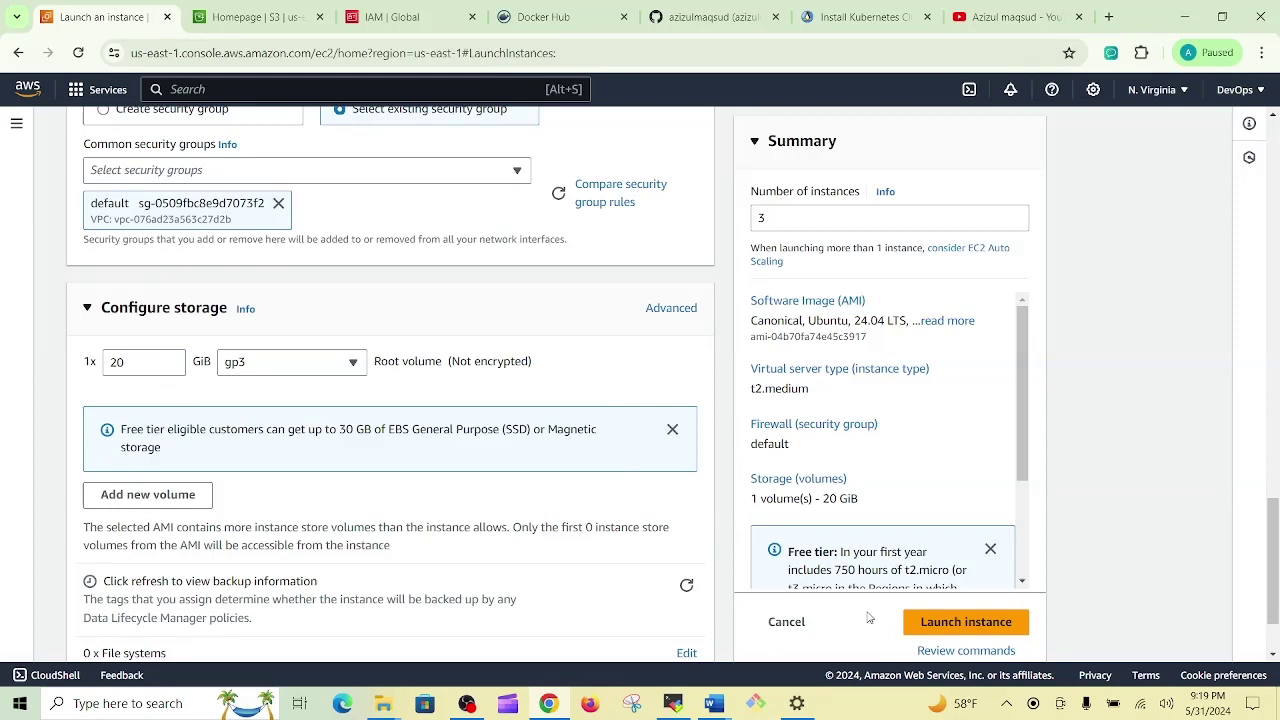
left_click(946, 621)
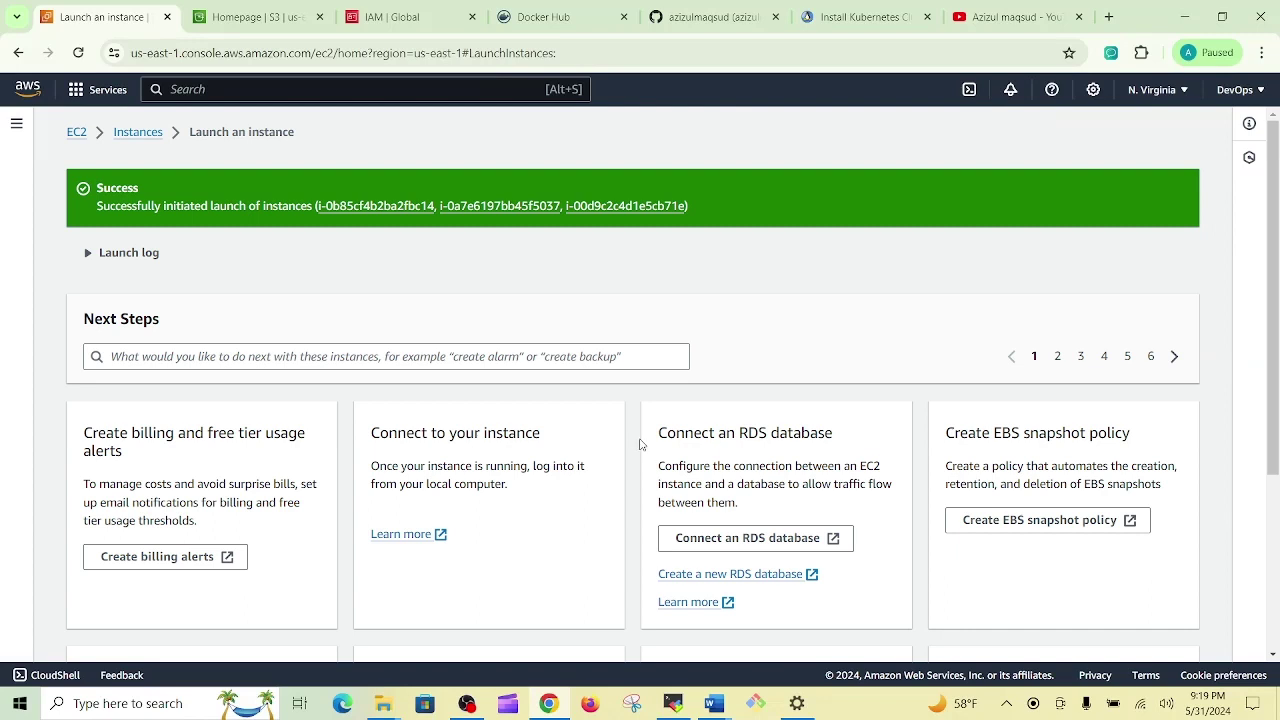
Step: Open the EC2 instances list and name the first instance kmaster
left_click(137, 136)
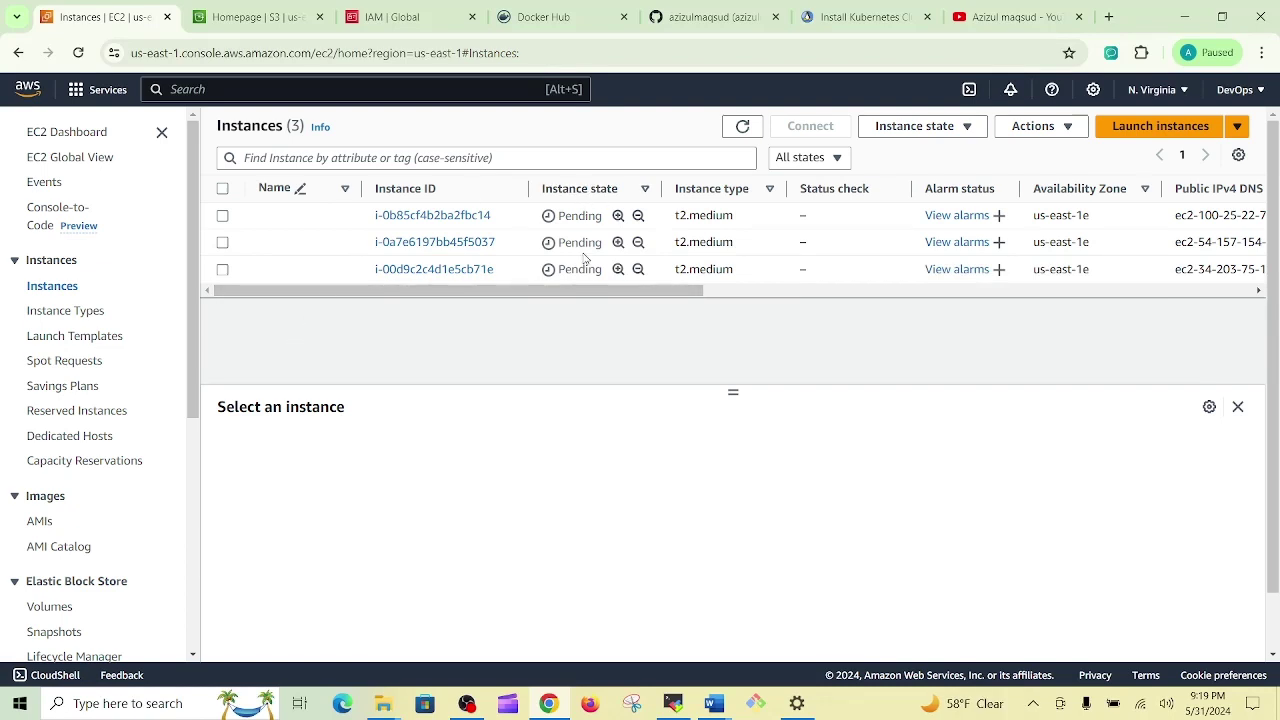
left_click(344, 219)
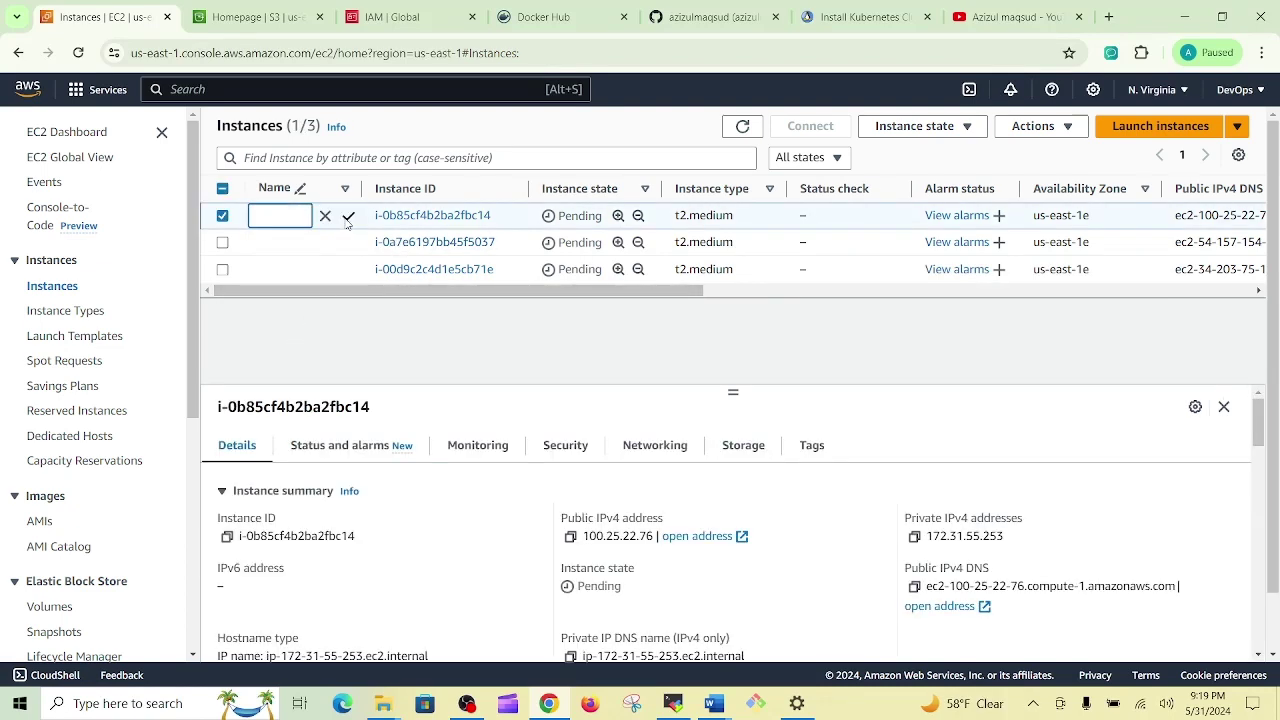
type("kmaster")
left_click(347, 220)
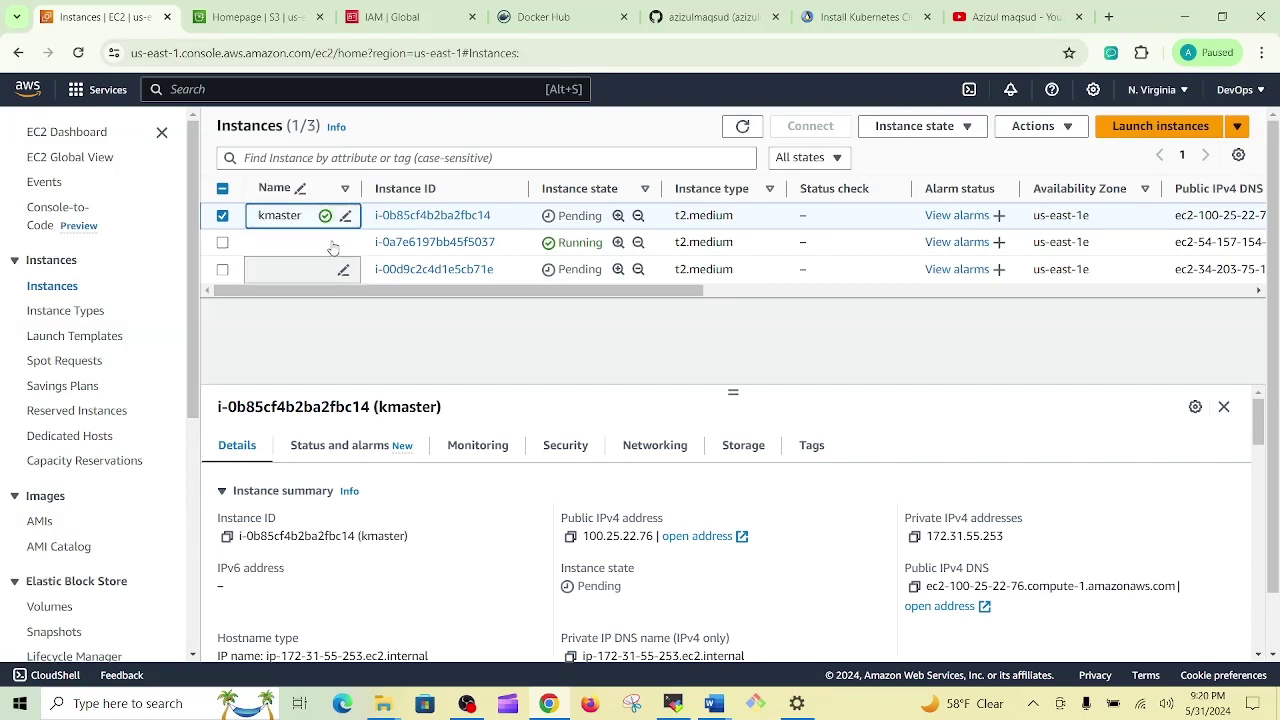
Step: Name the second instance in the list kworker-1
left_click(343, 242)
type("kworker")
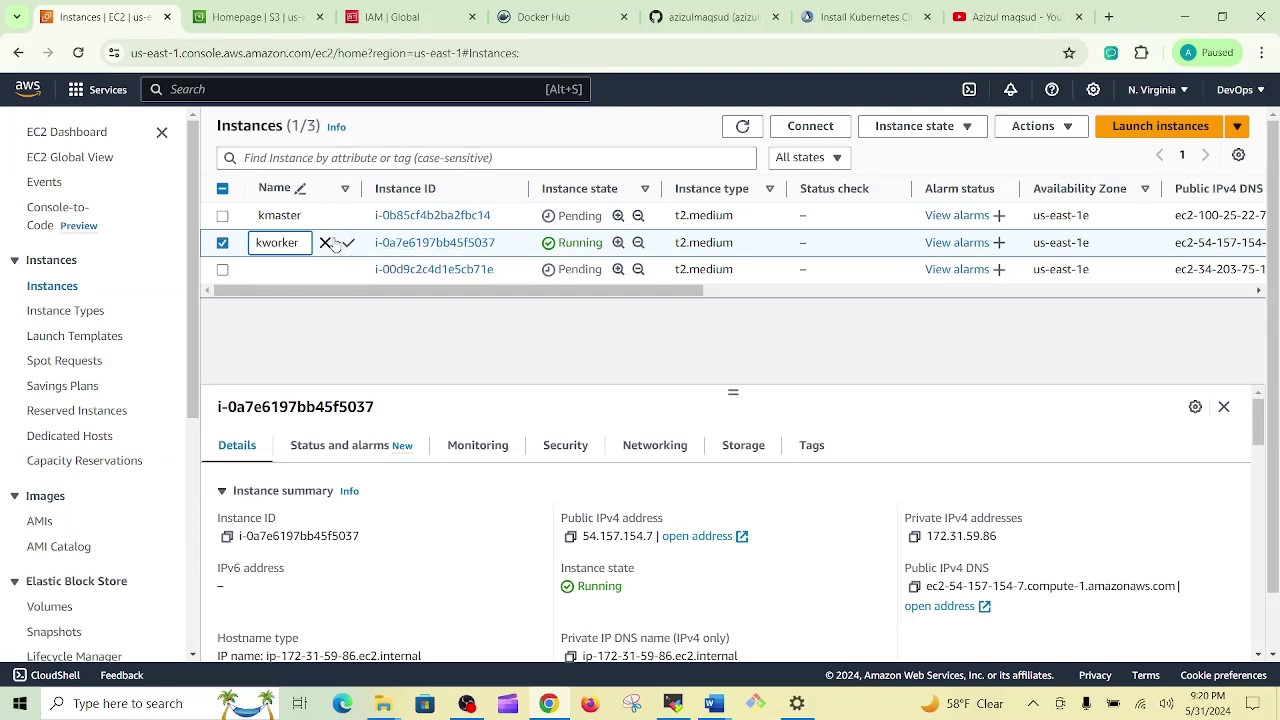
type("-1")
key("Return")
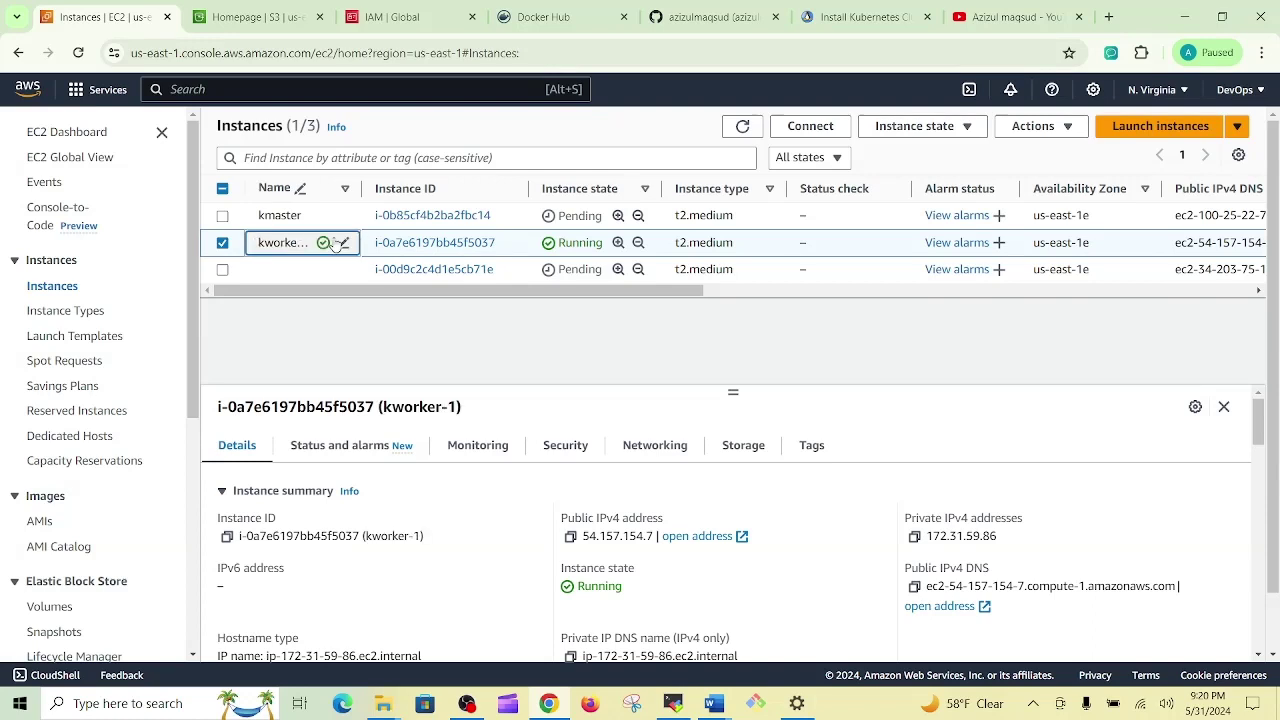
Step: Name the third instance kworker-2 and clear its selection
left_click(332, 272)
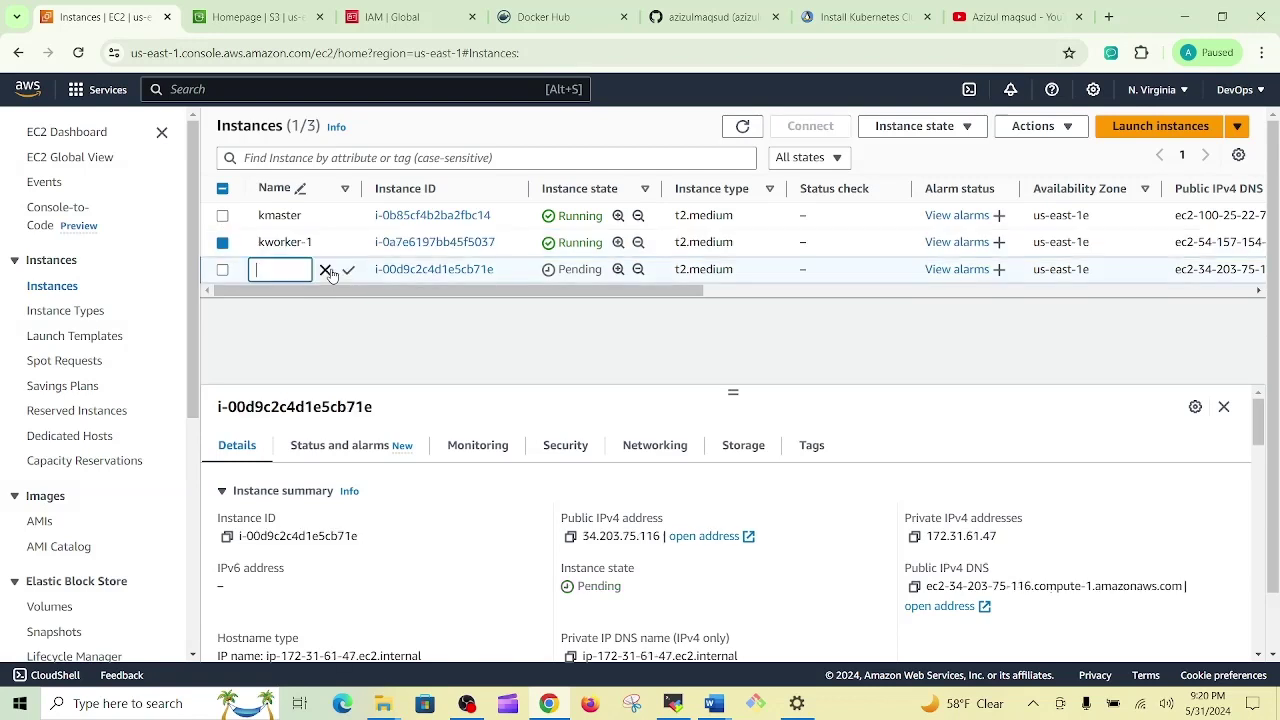
type("kwo")
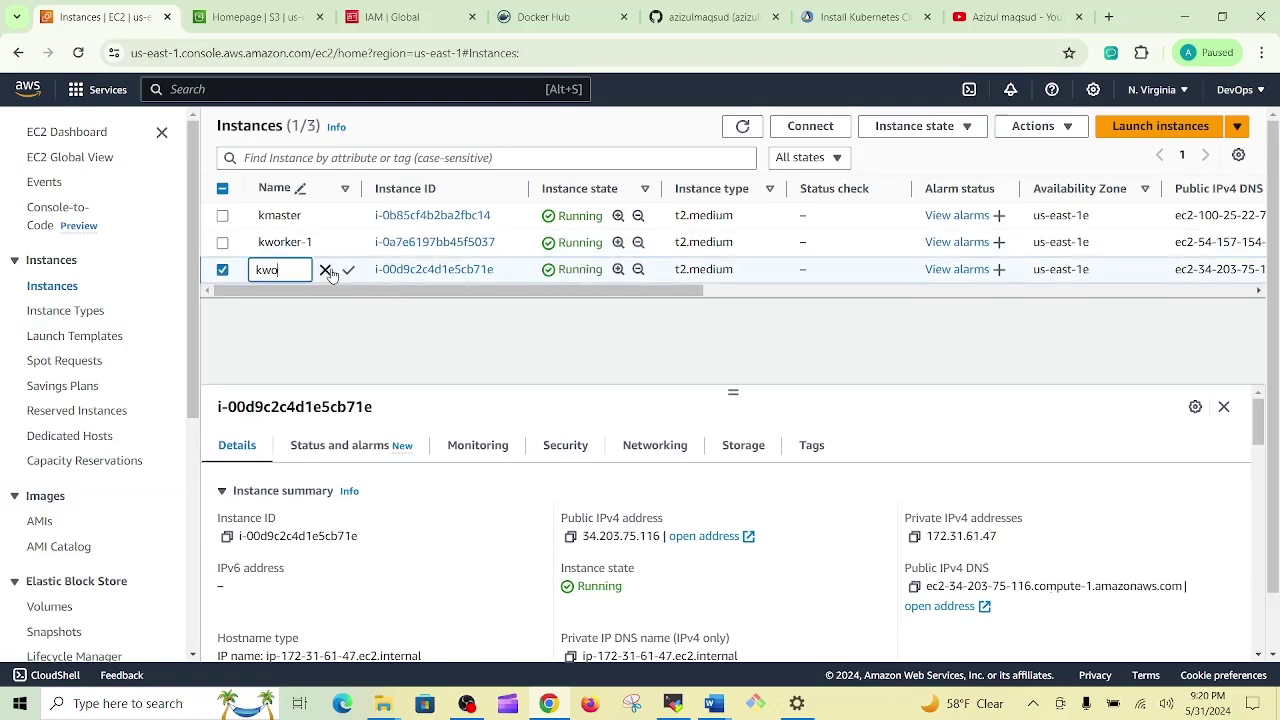
type("rker-2")
key("Return")
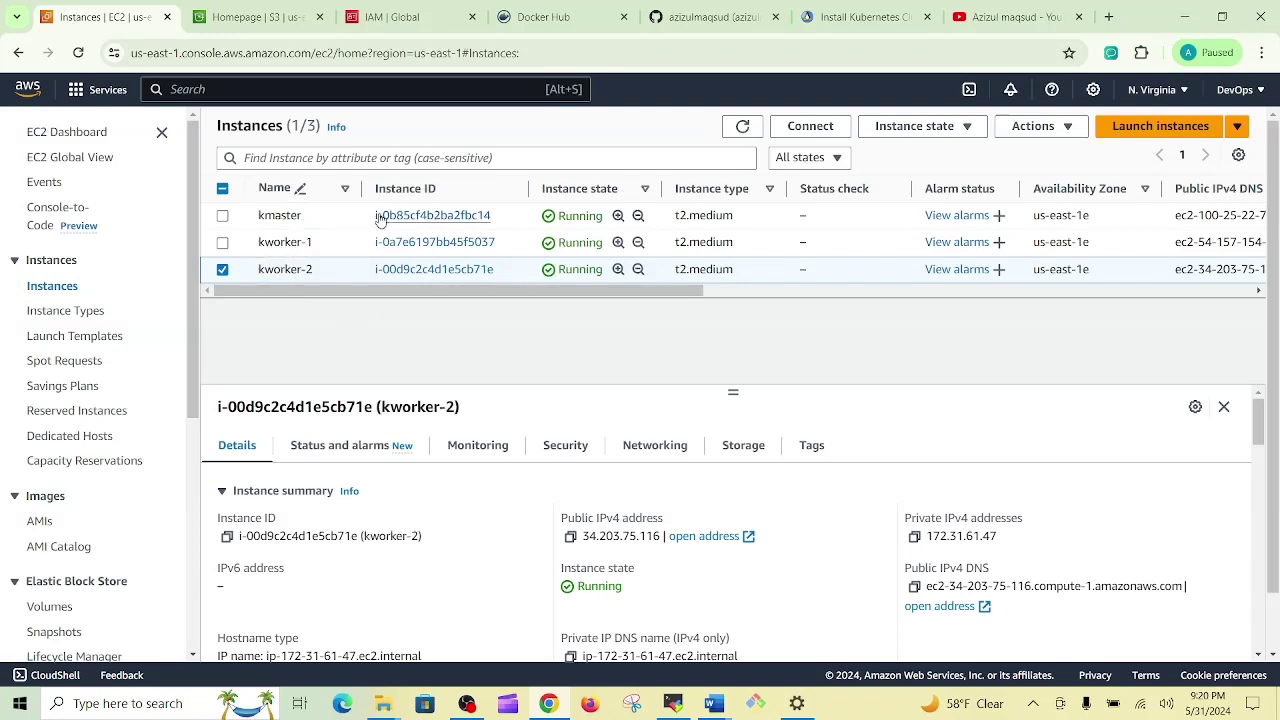
left_click(222, 270)
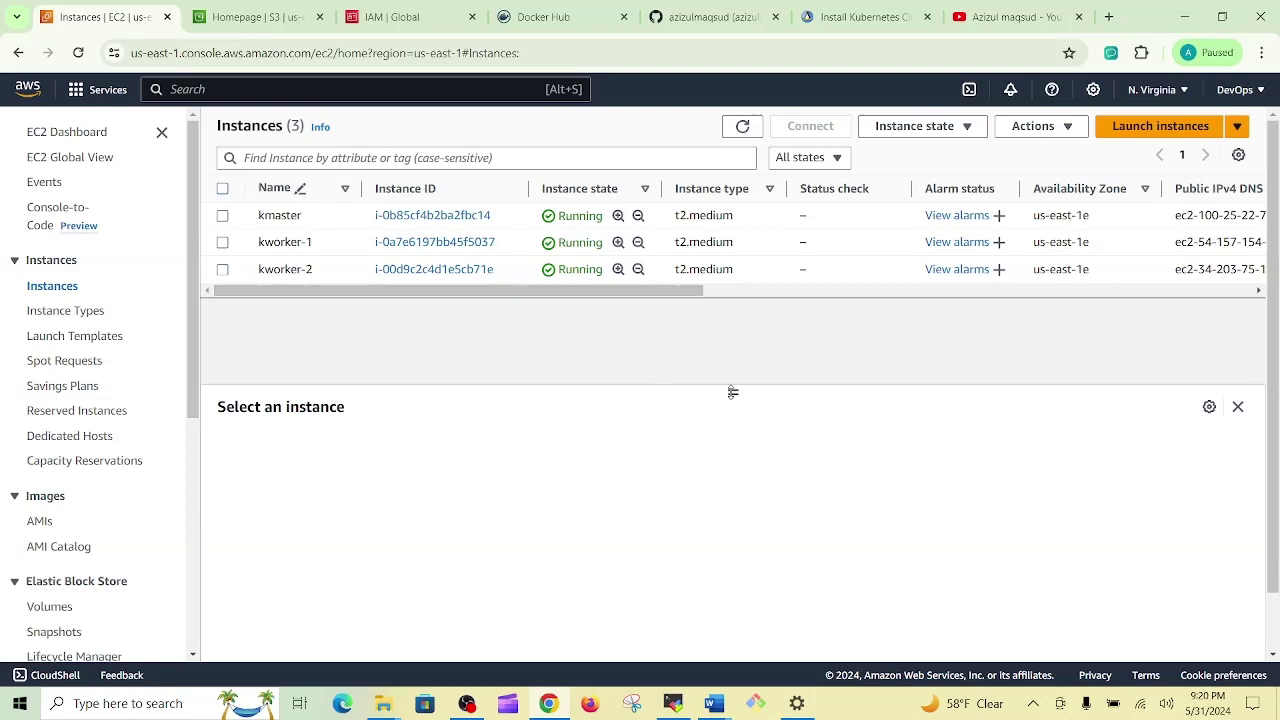
Step: Copy the public IPv4 address of the kmaster instance and switch to MobaXterm
left_click_drag(731, 392, 731, 331)
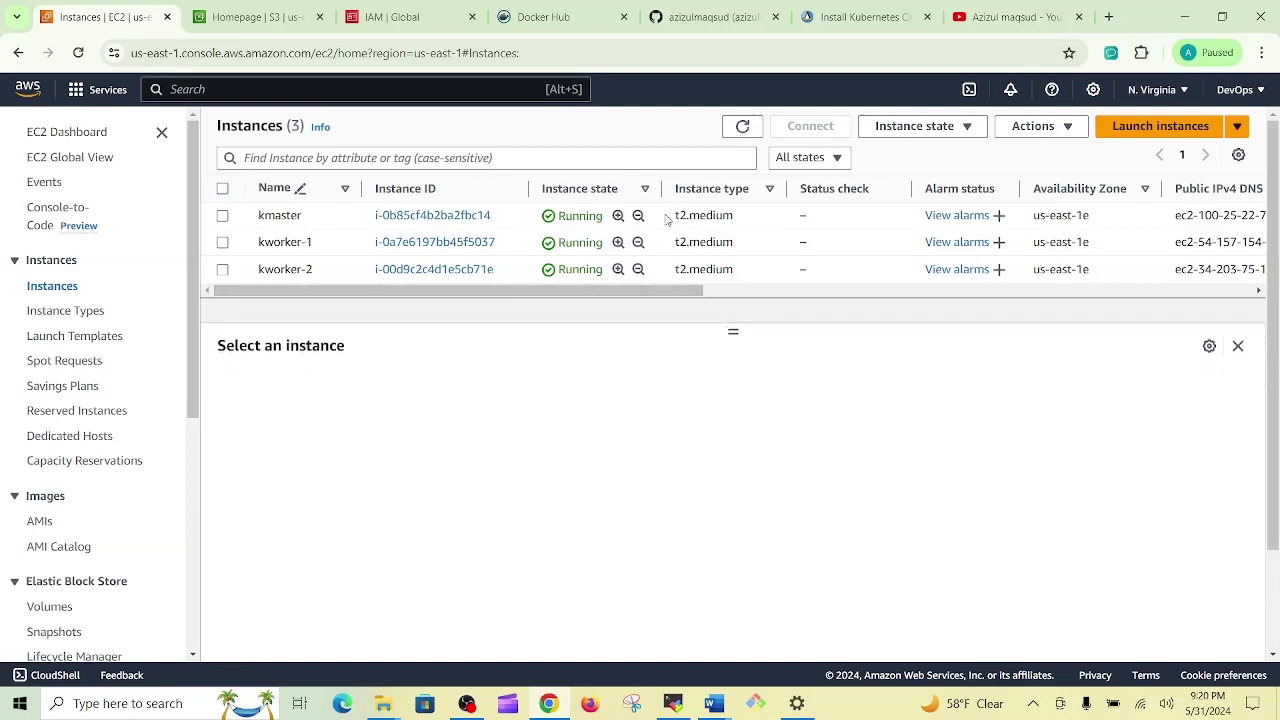
left_click(223, 216)
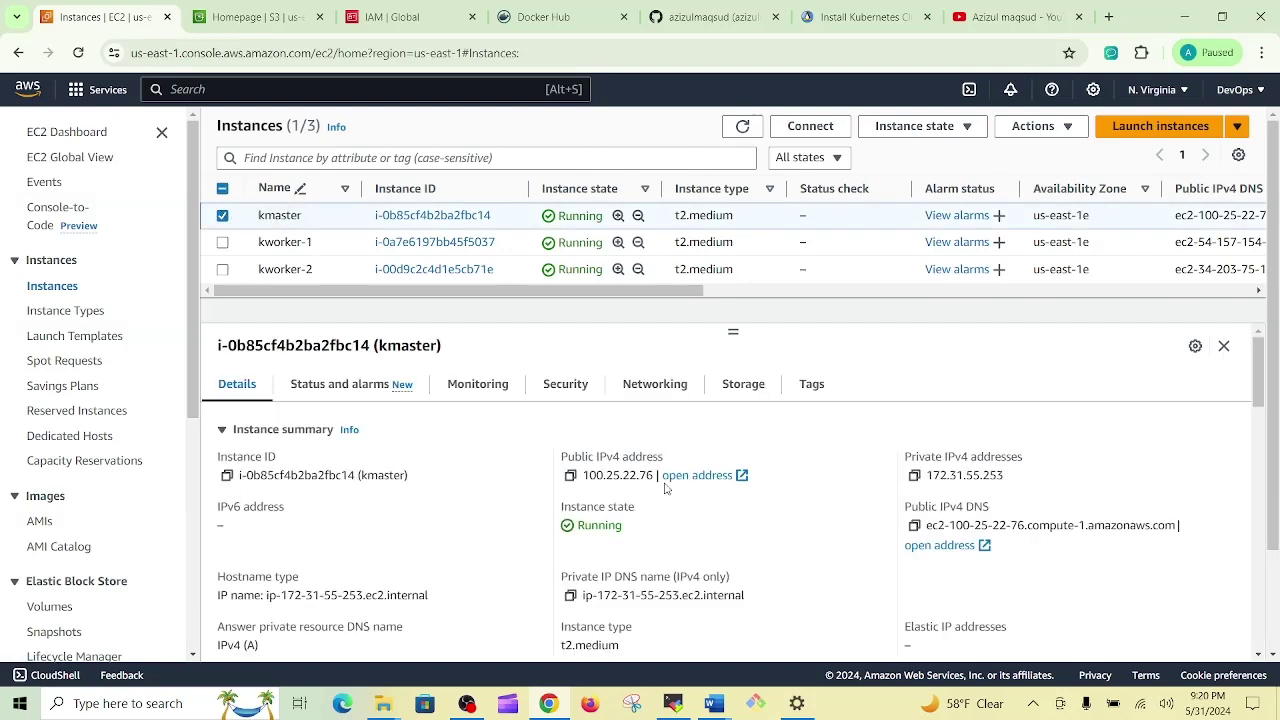
left_click(570, 475)
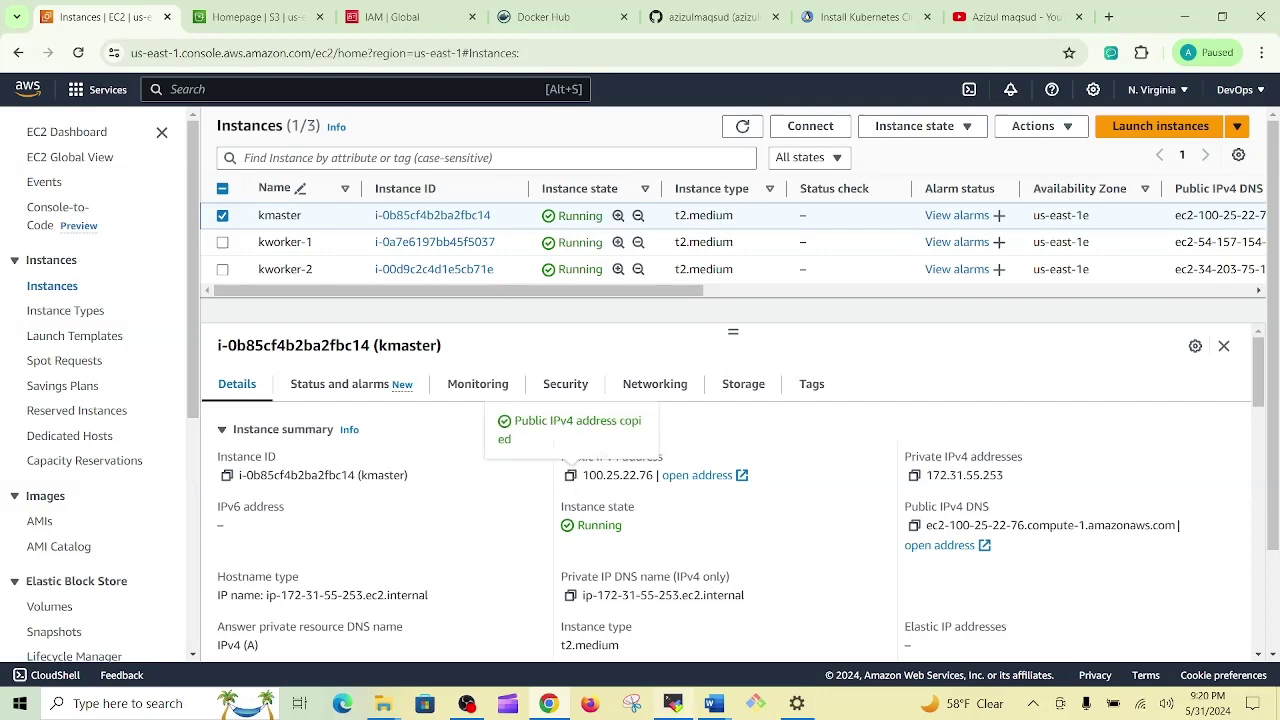
left_click(673, 704)
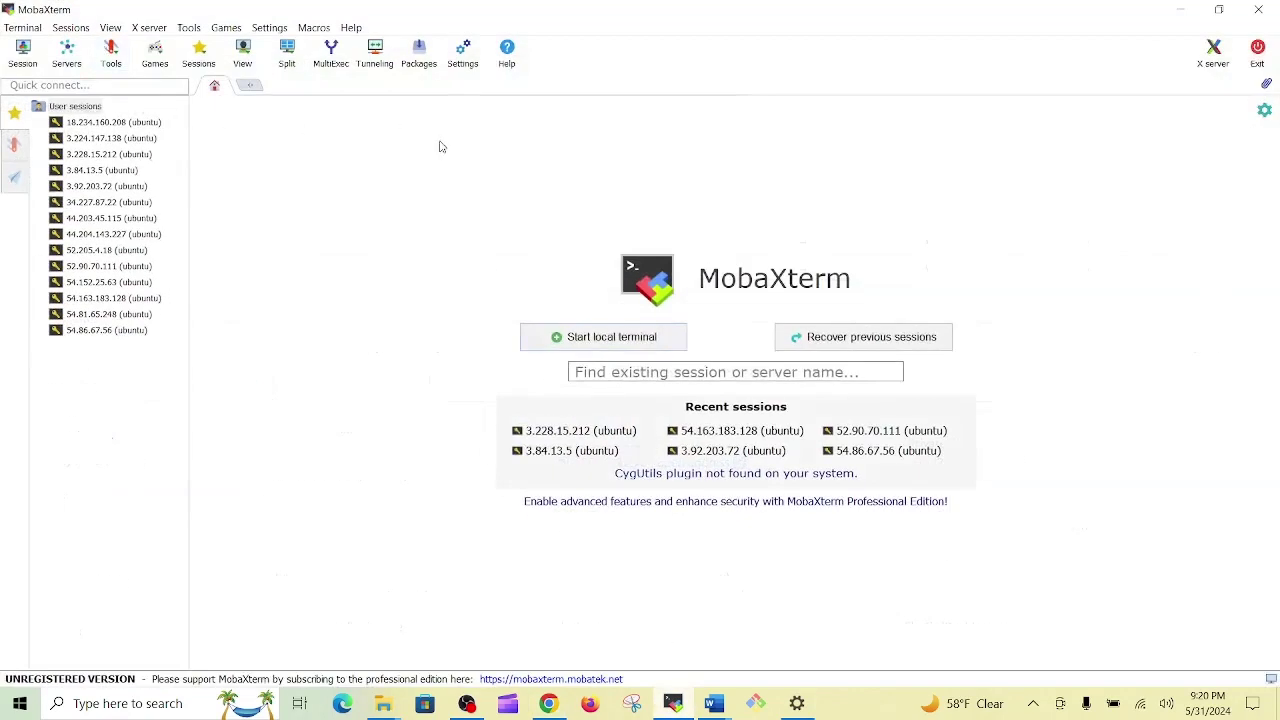
Step: Set up a new SSH session to the copied kmaster address 100.25.22.76 with the username ubuntu
left_click(22, 55)
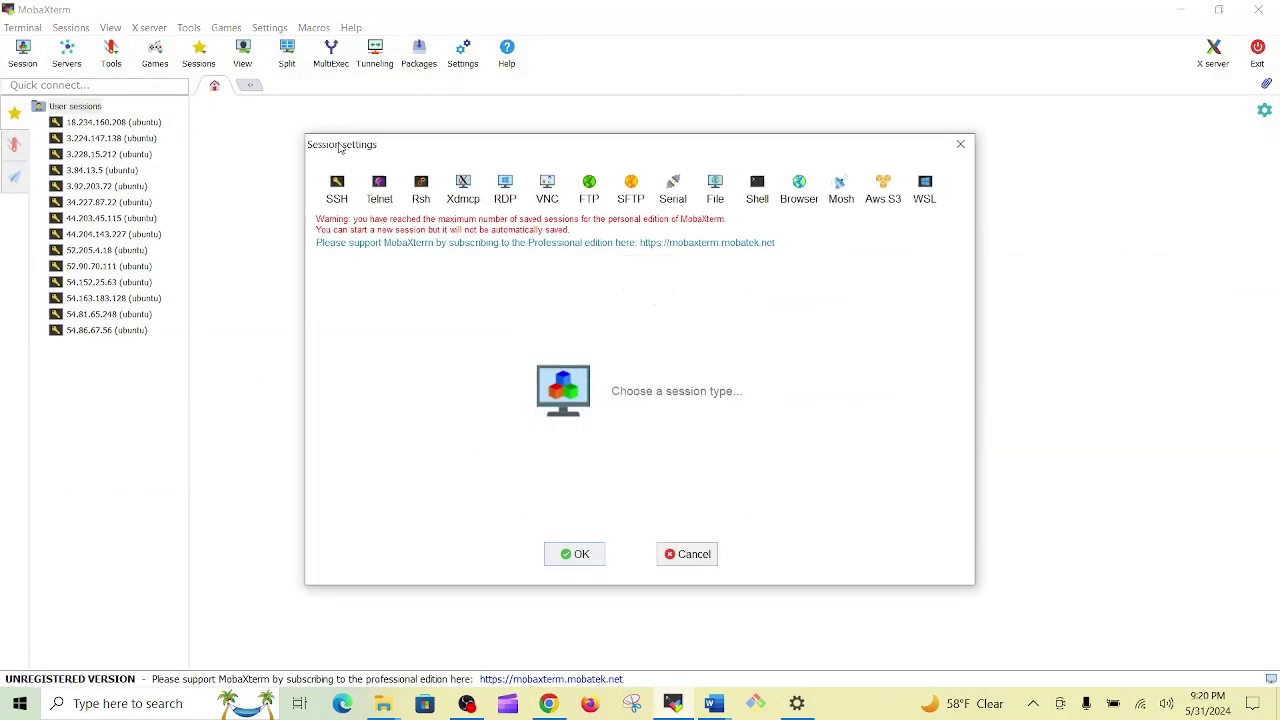
left_click(337, 195)
key("ctrl+v")
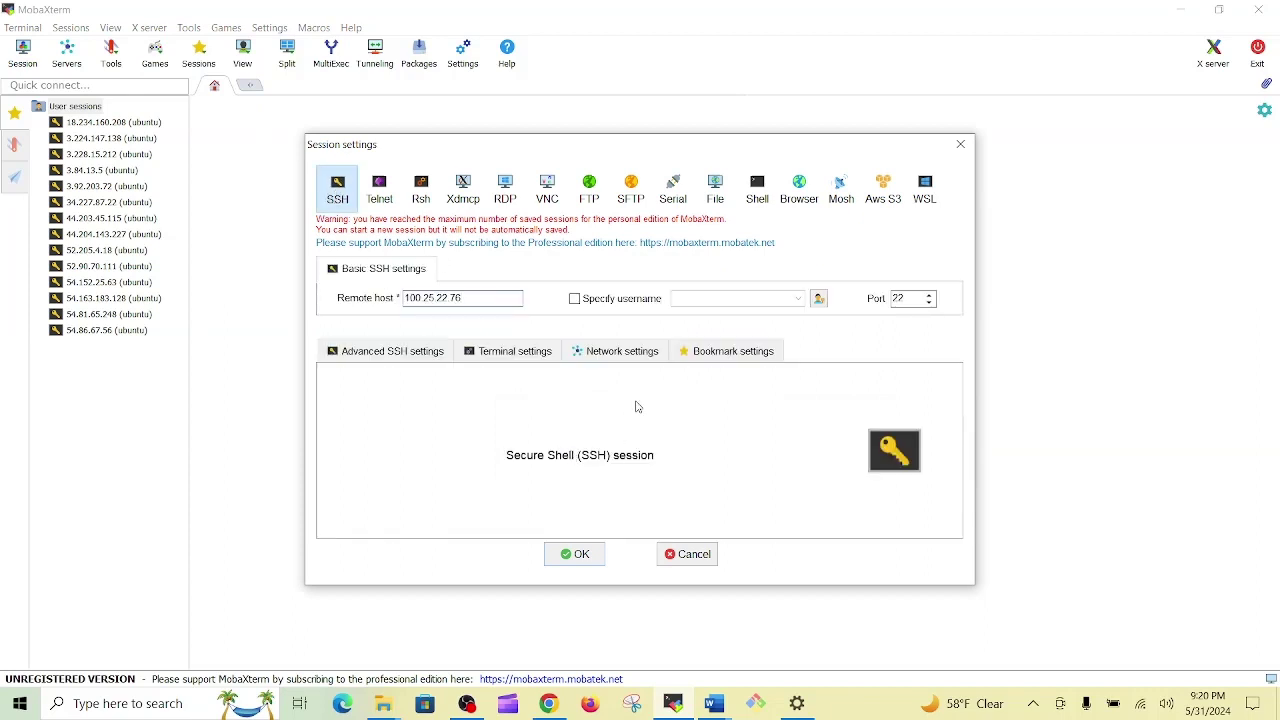
left_click(574, 299)
type("ubuntu")
Step: Select three-tier.pem from Downloads as the session's private key, connect to the host, and clear the terminal
left_click(336, 352)
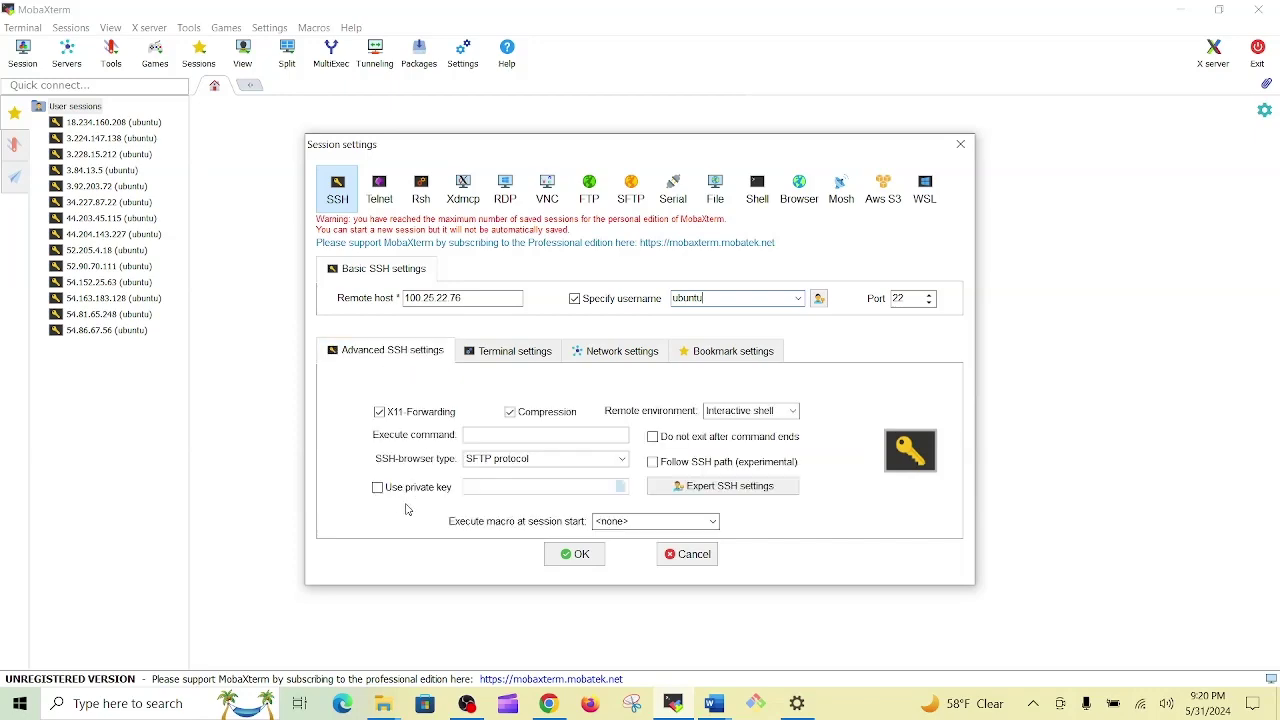
left_click(379, 489)
left_click(621, 488)
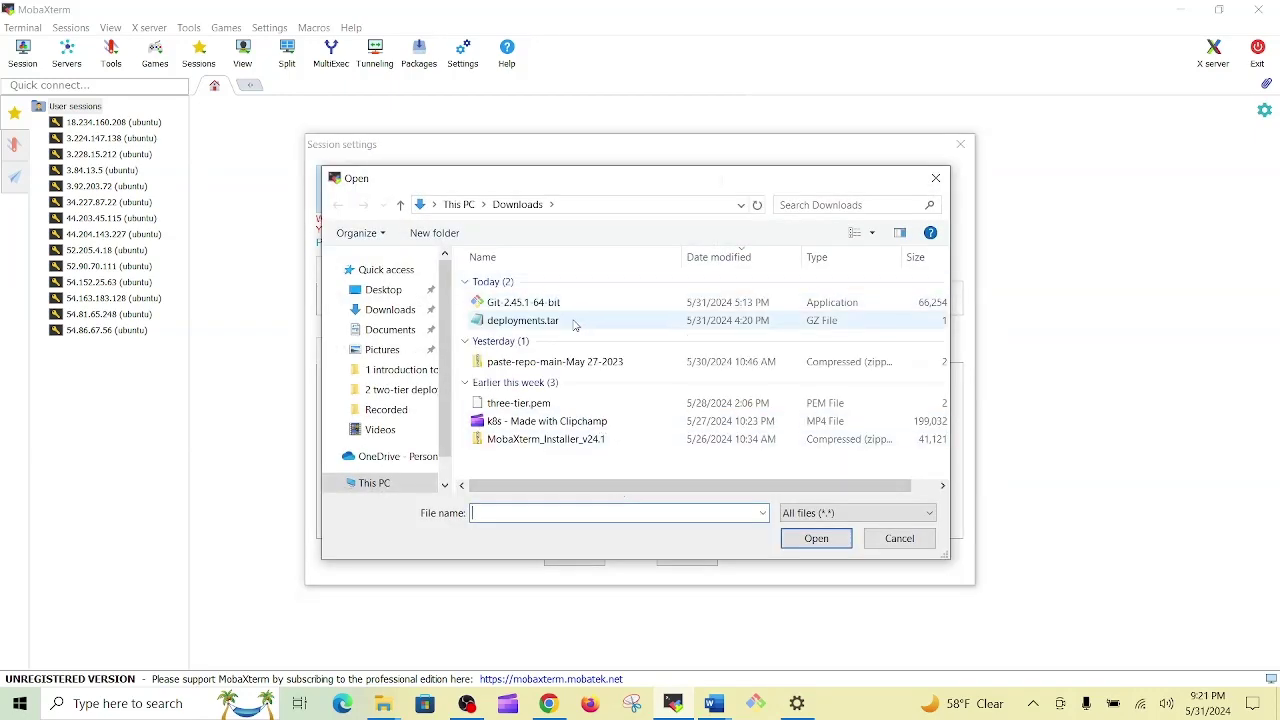
left_click(578, 401)
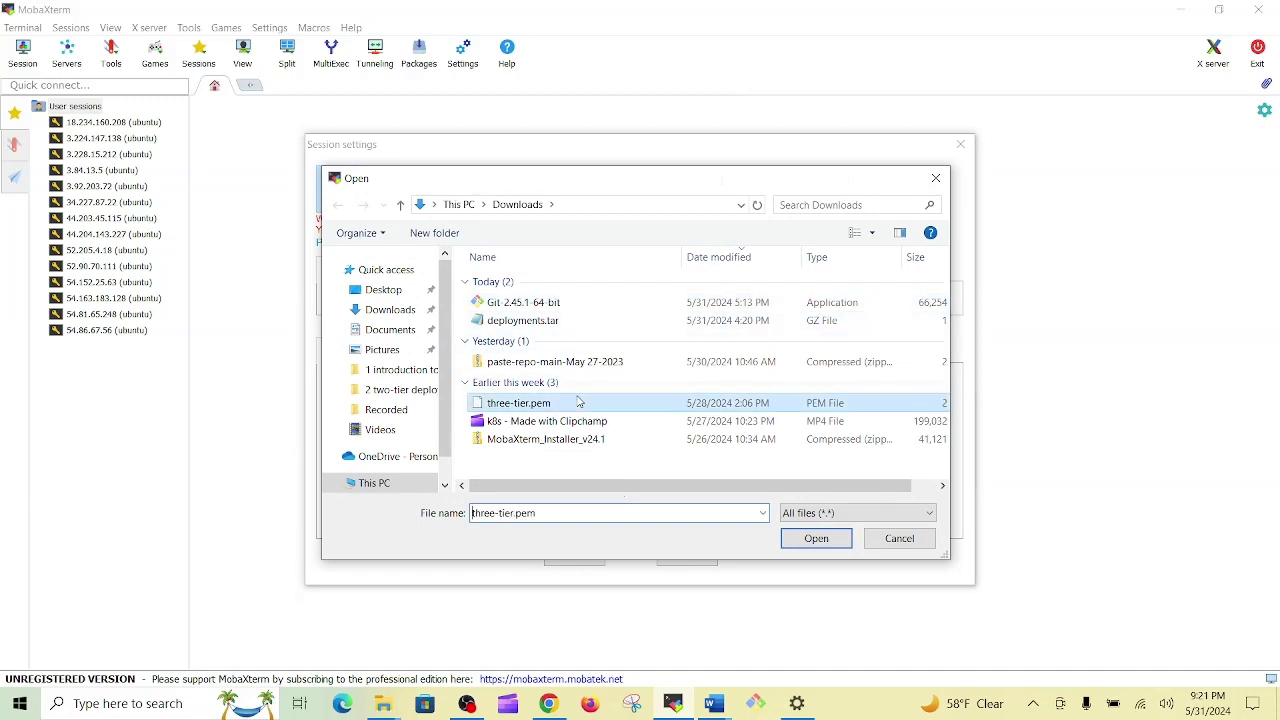
left_click(816, 538)
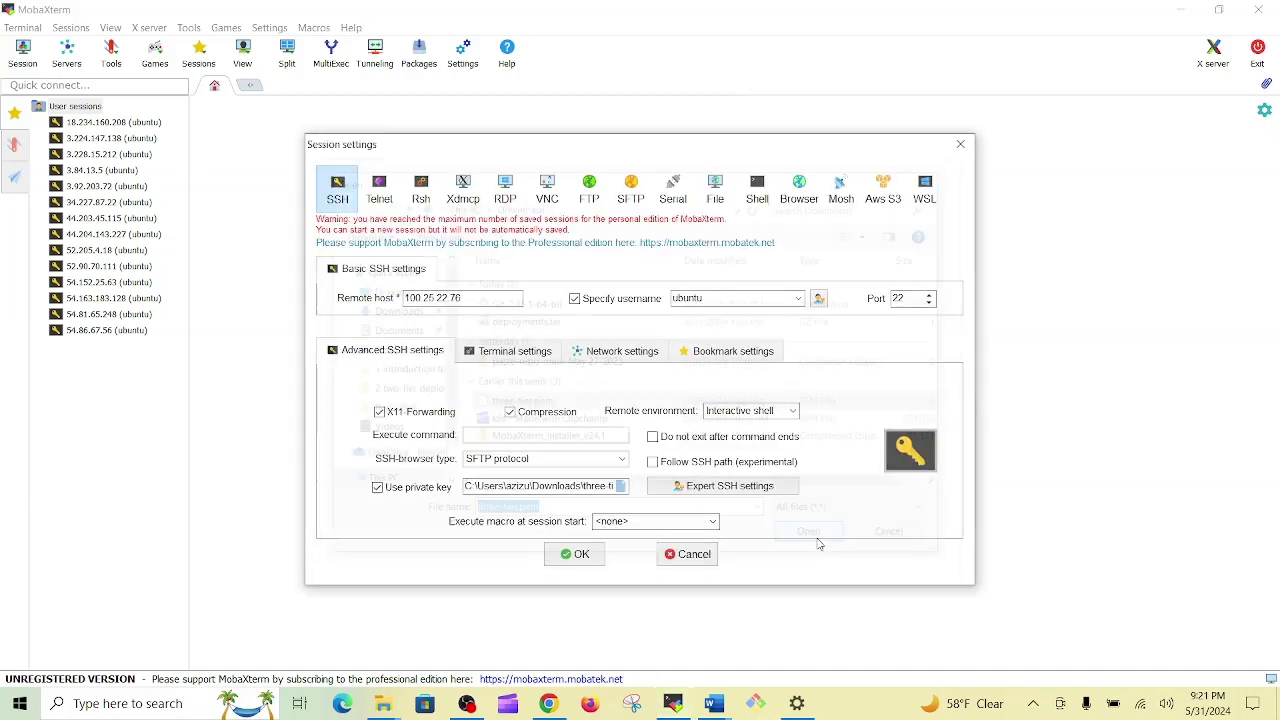
left_click(578, 554)
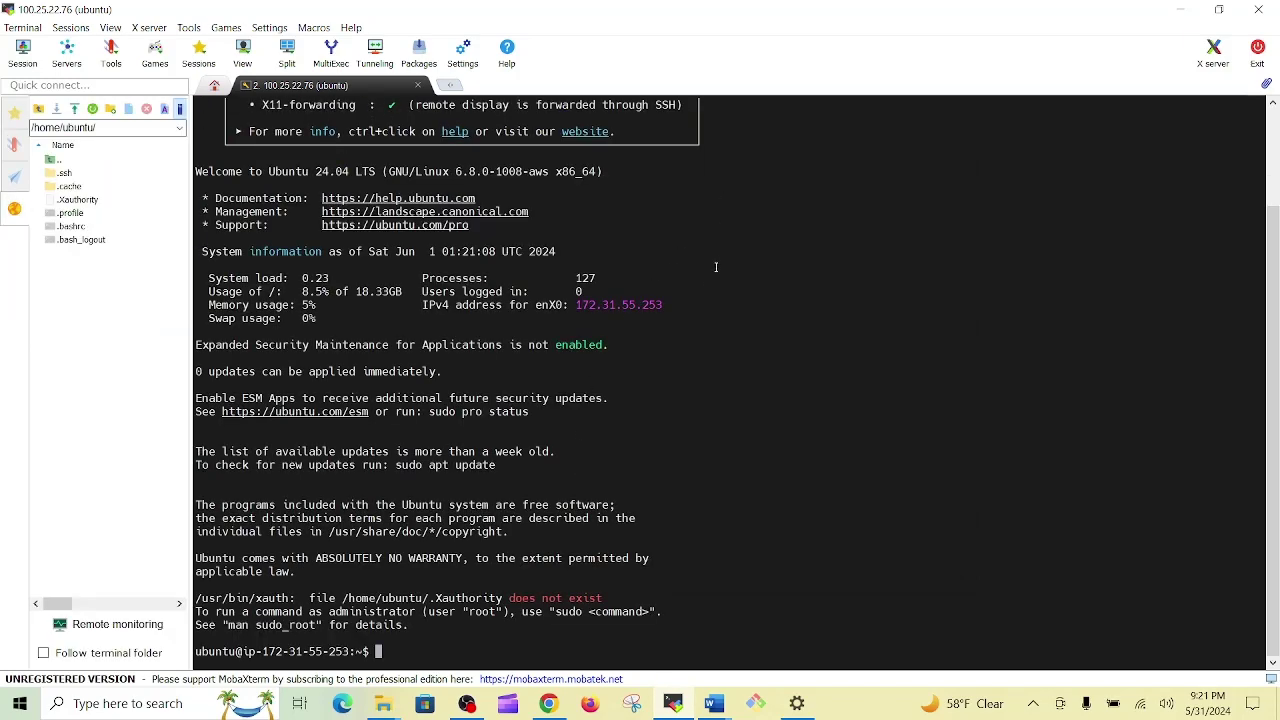
key("ctrl+l")
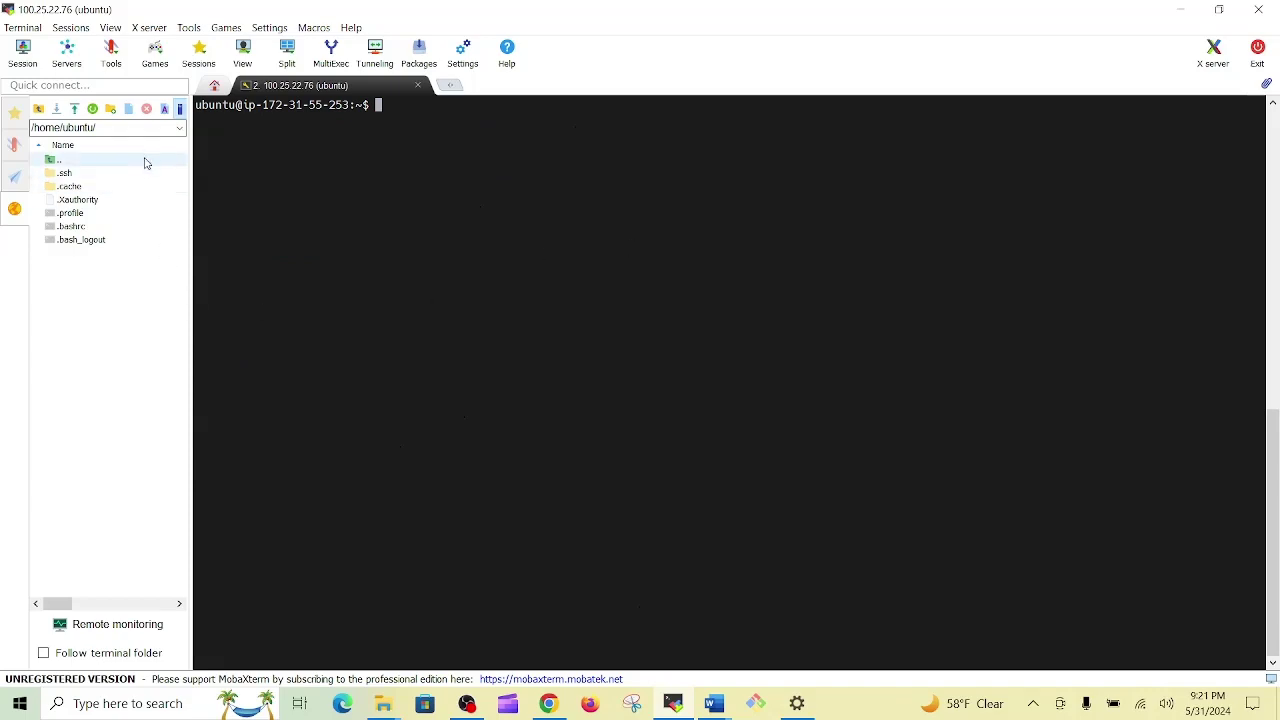
Step: Switch to the EC2 instances list in Chrome, copy the public IPv4 address of kworker-1, and return to MobaXterm
left_click(549, 704)
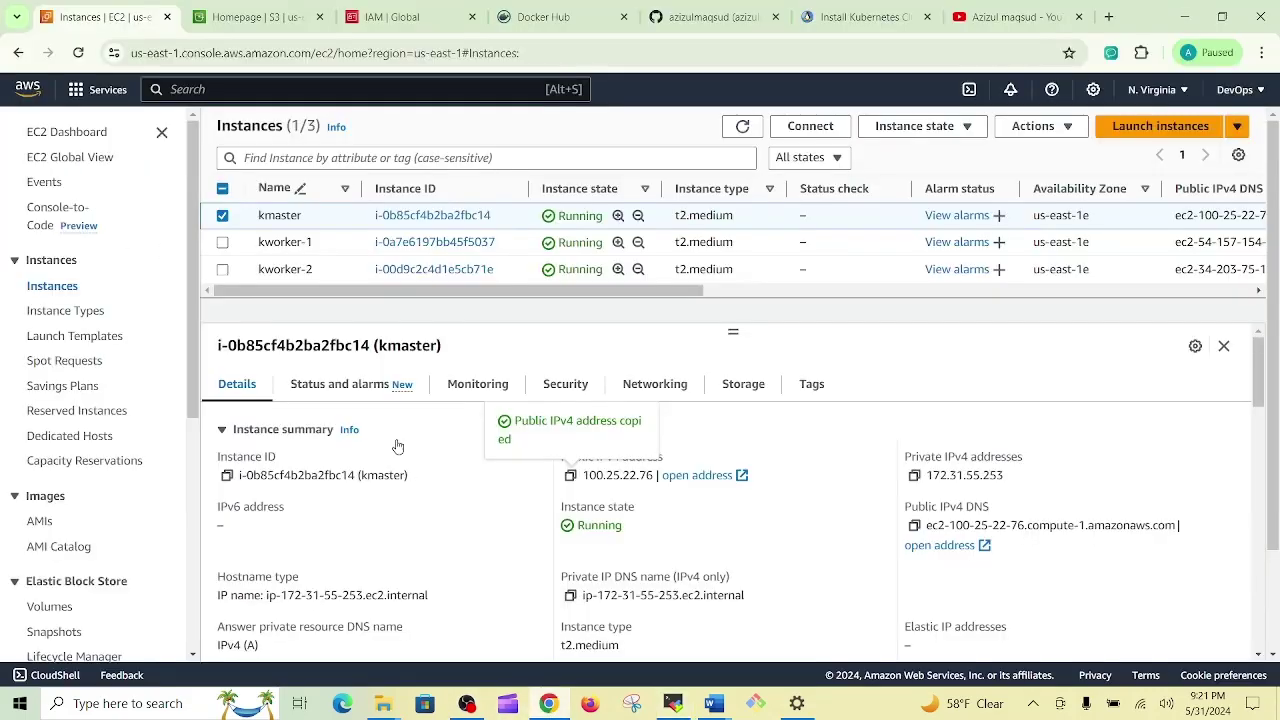
left_click(223, 216)
left_click(223, 243)
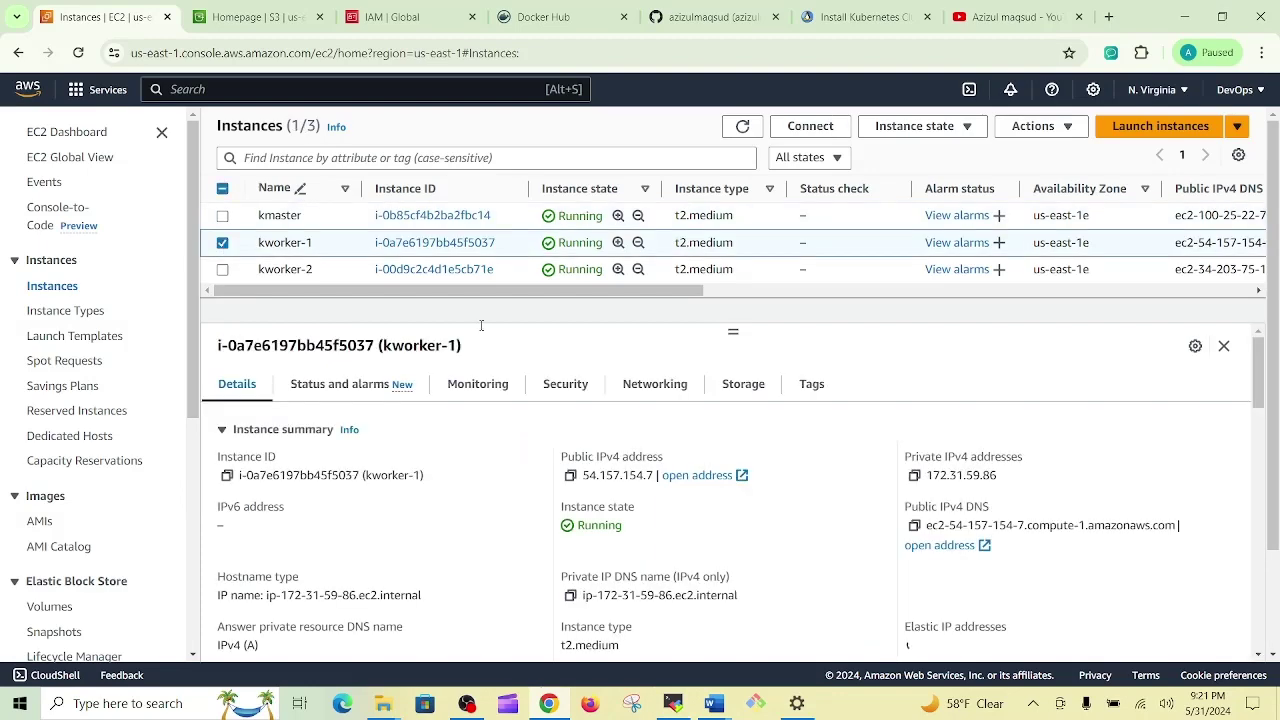
left_click(571, 476)
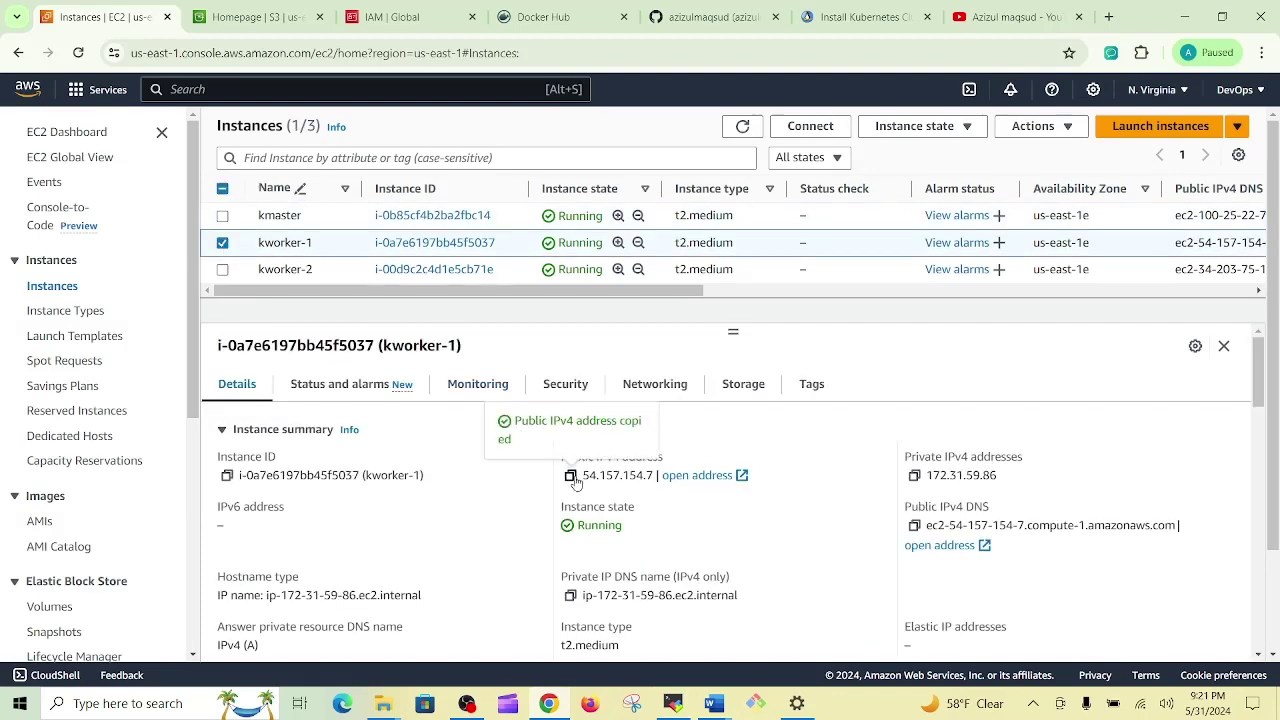
left_click(673, 705)
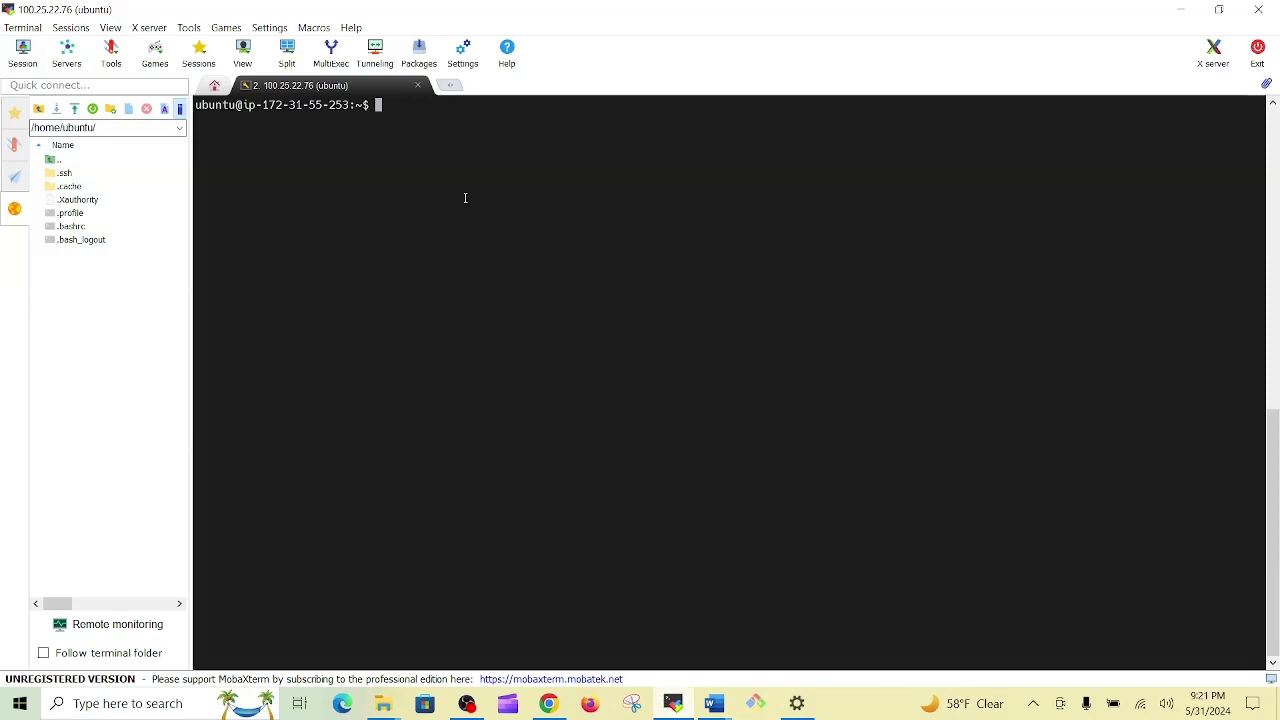
Step: Set up a new SSH session to the copied kworker-1 address 54.157.154.7 with the username ubuntu
left_click(23, 52)
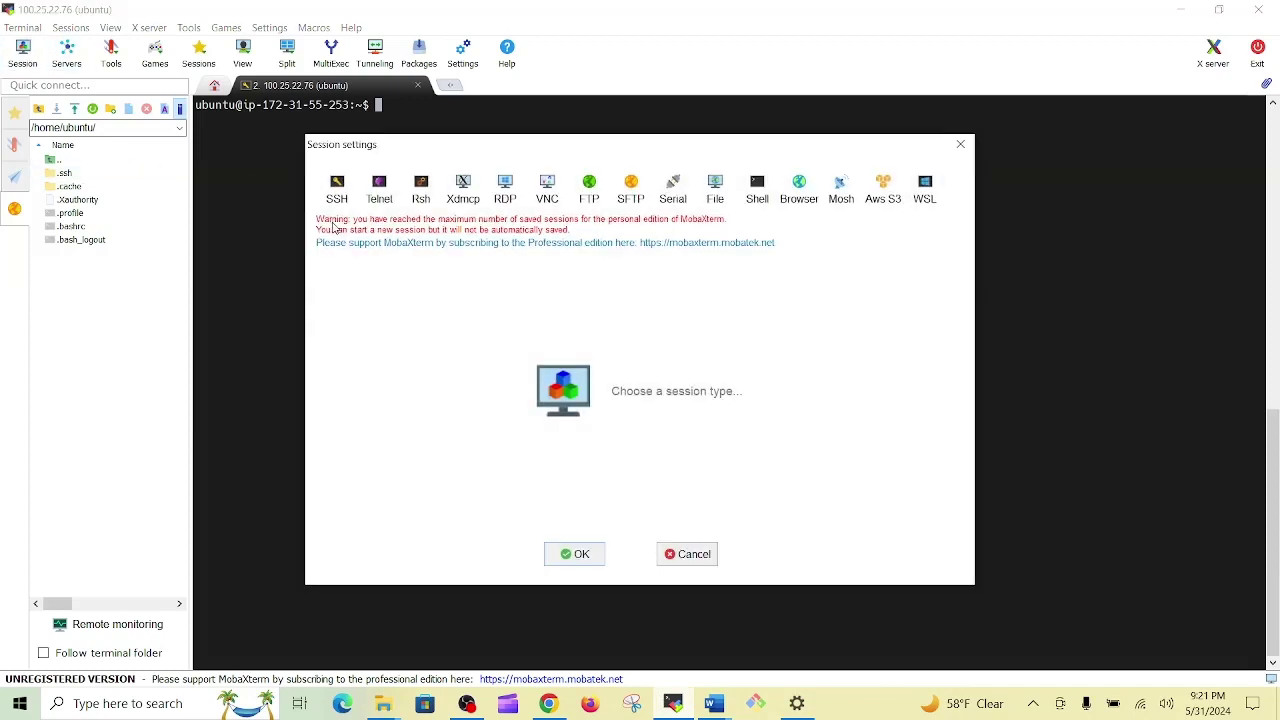
left_click(337, 190)
key("ctrl+v")
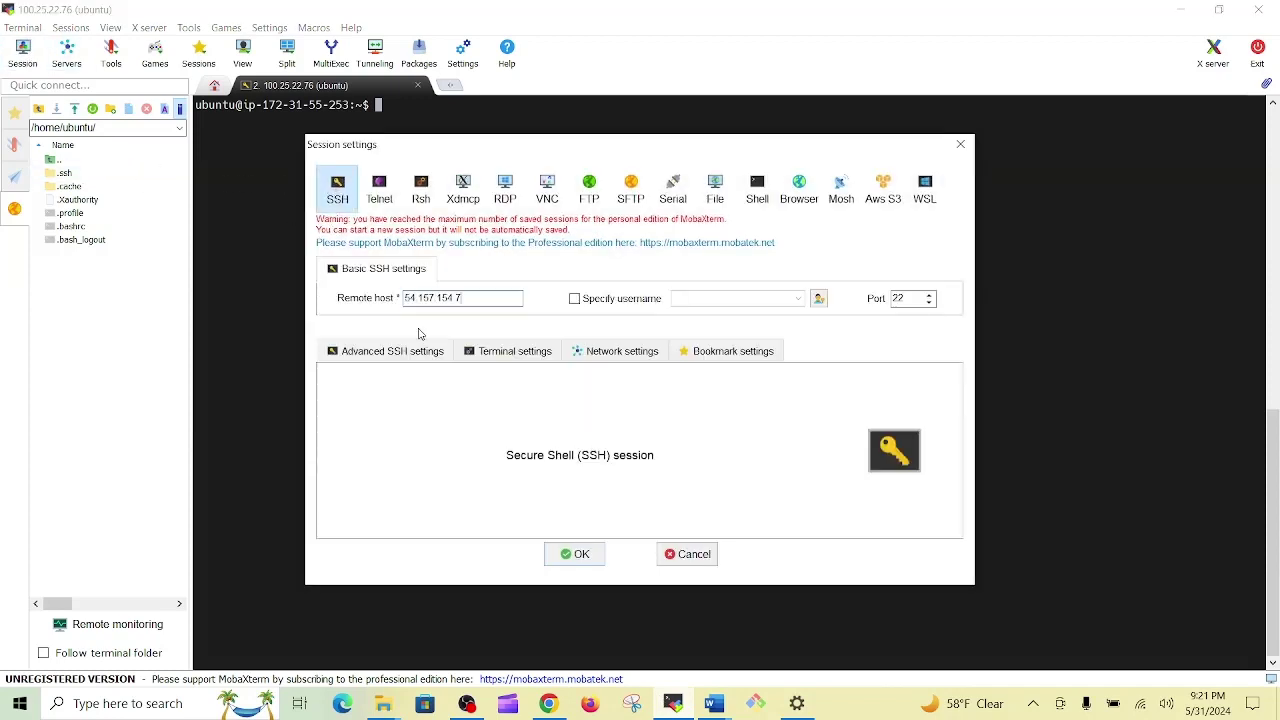
left_click(575, 298)
type("ubuntu")
Step: Enable private key authentication for the kworker-1 session and open the key file browser
left_click(365, 352)
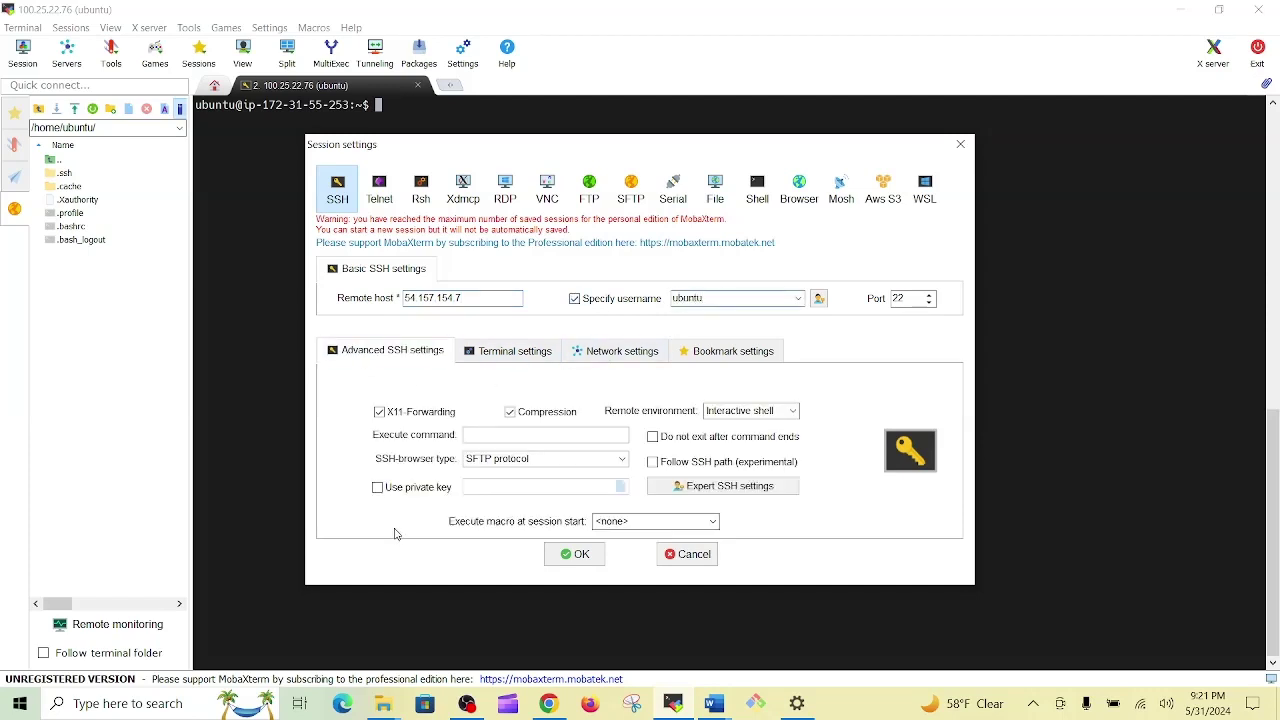
left_click(378, 487)
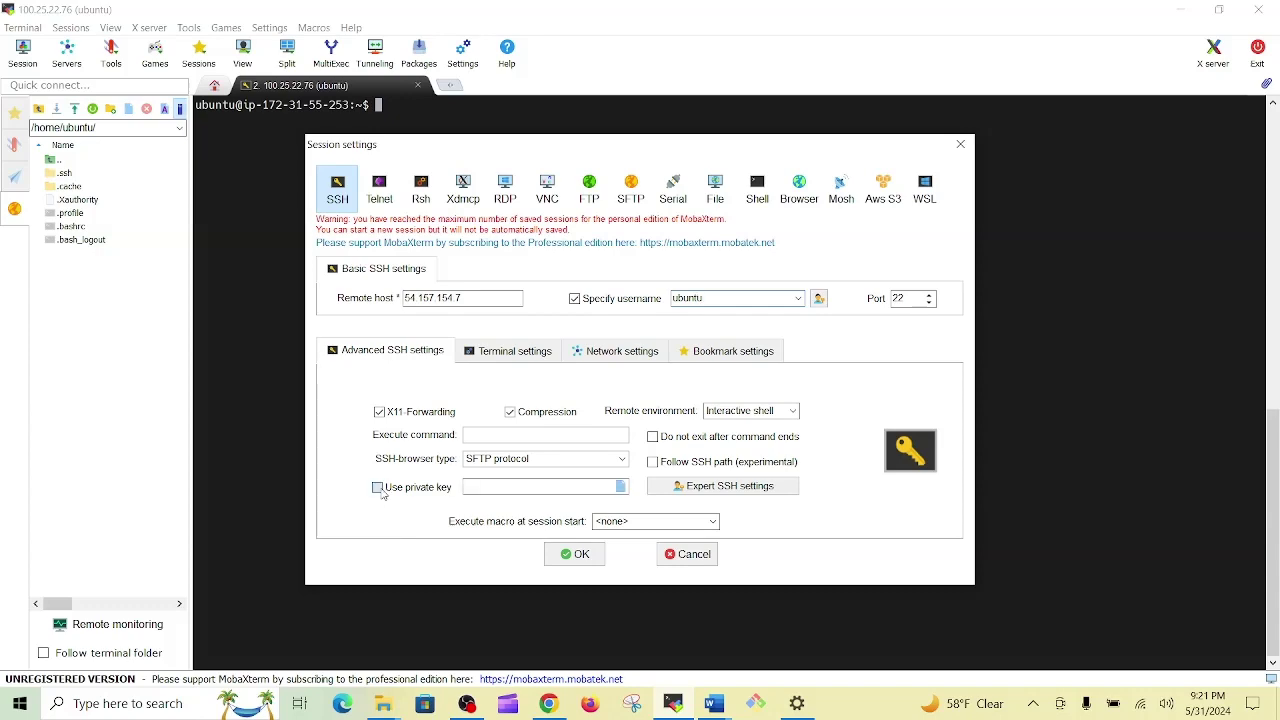
left_click(621, 487)
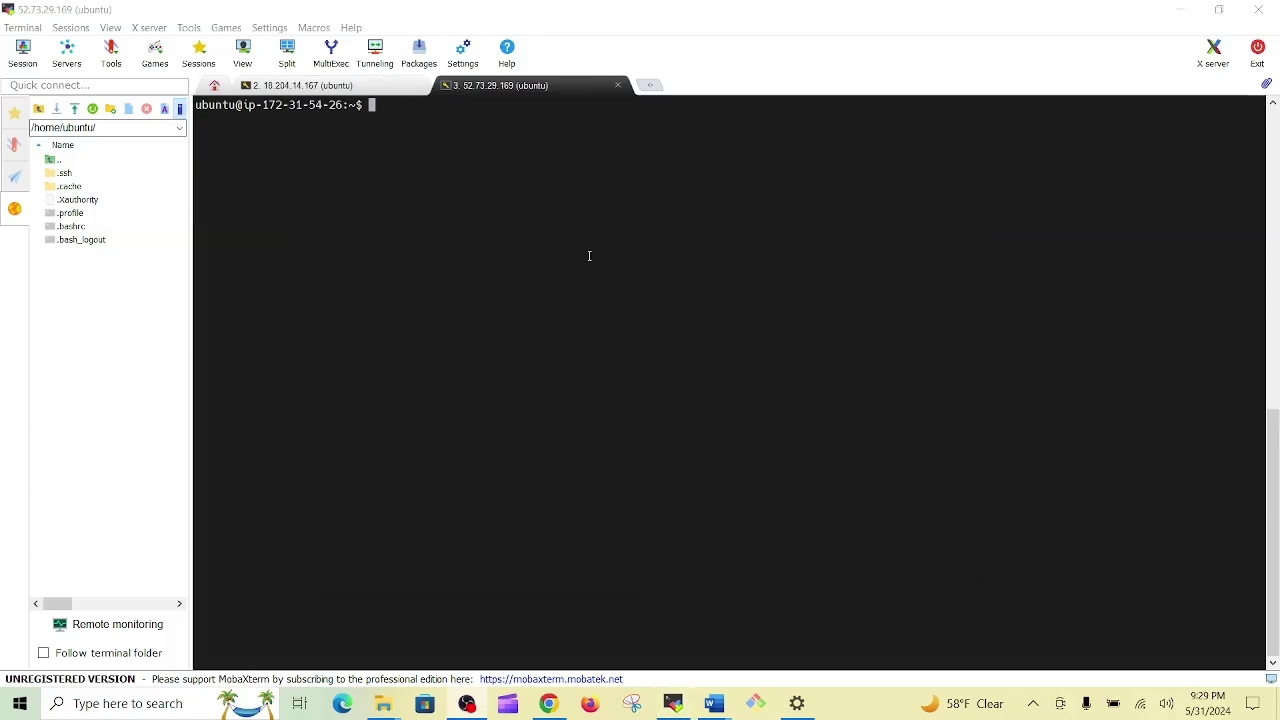
Step: Check the two open terminal sessions, then copy the public IPv4 address of kworker-2 from Chrome and return to MobaXterm
left_click(337, 90)
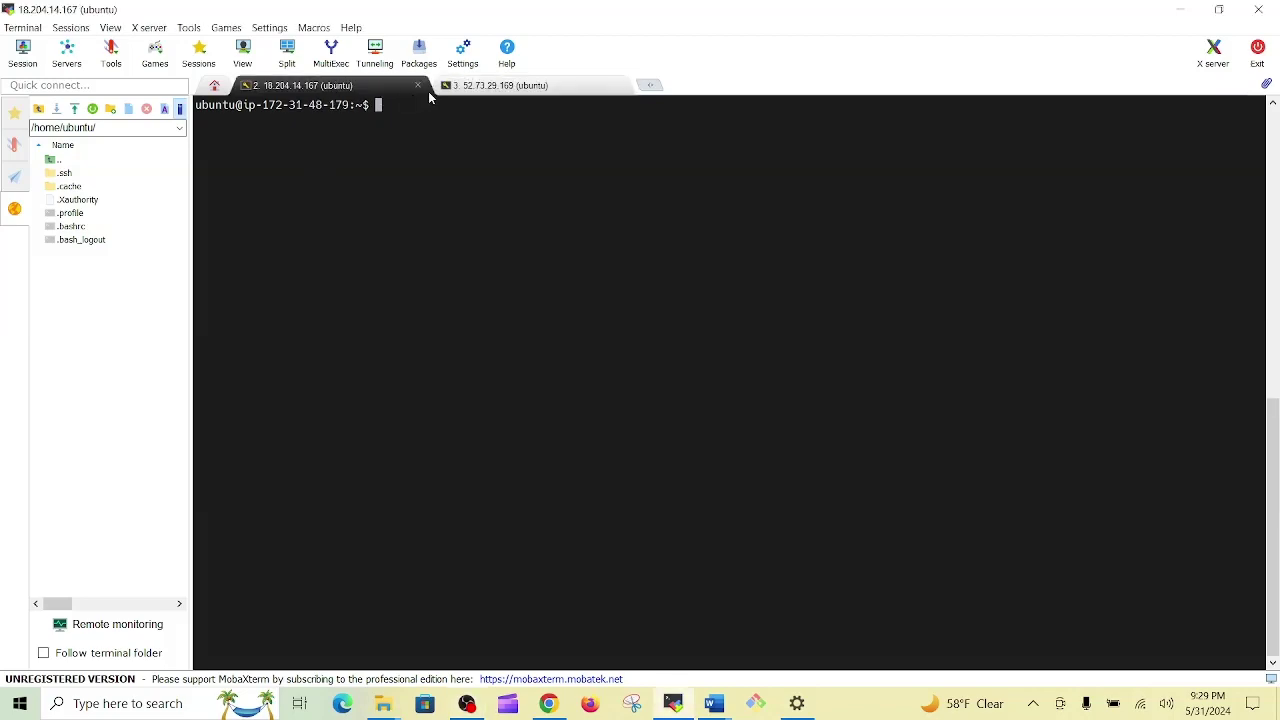
left_click(490, 86)
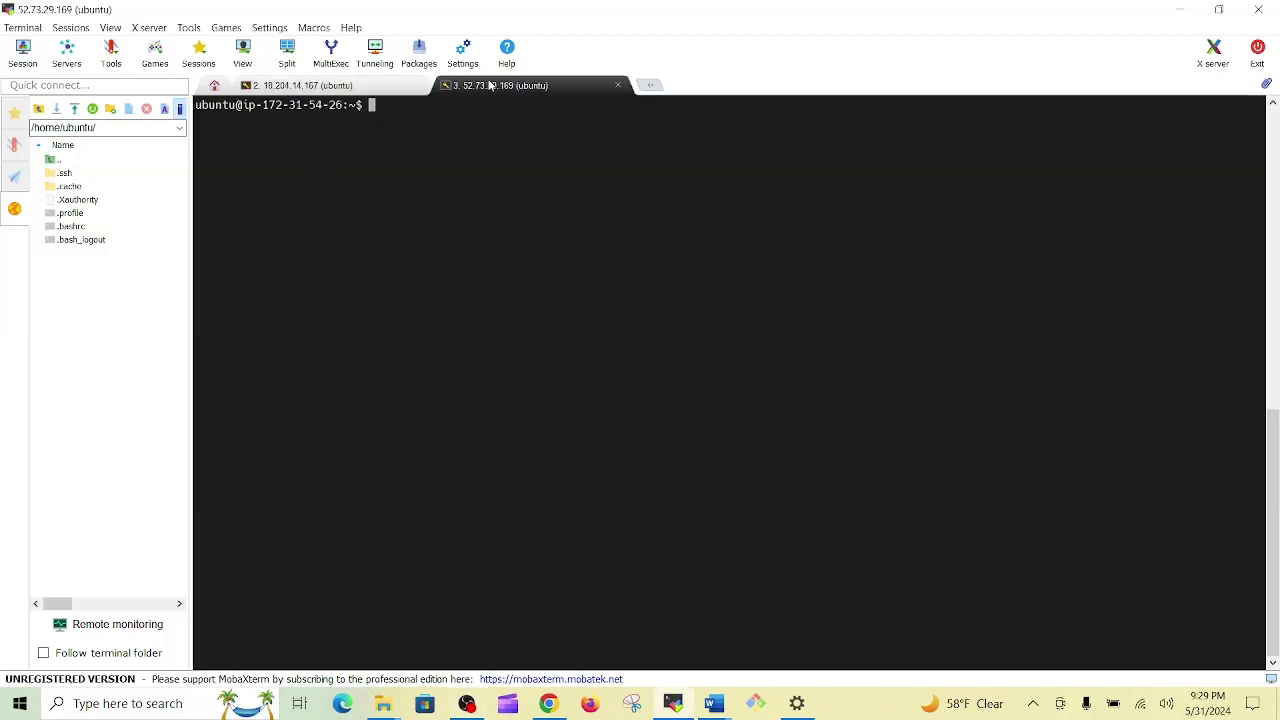
left_click(562, 706)
left_click(220, 275)
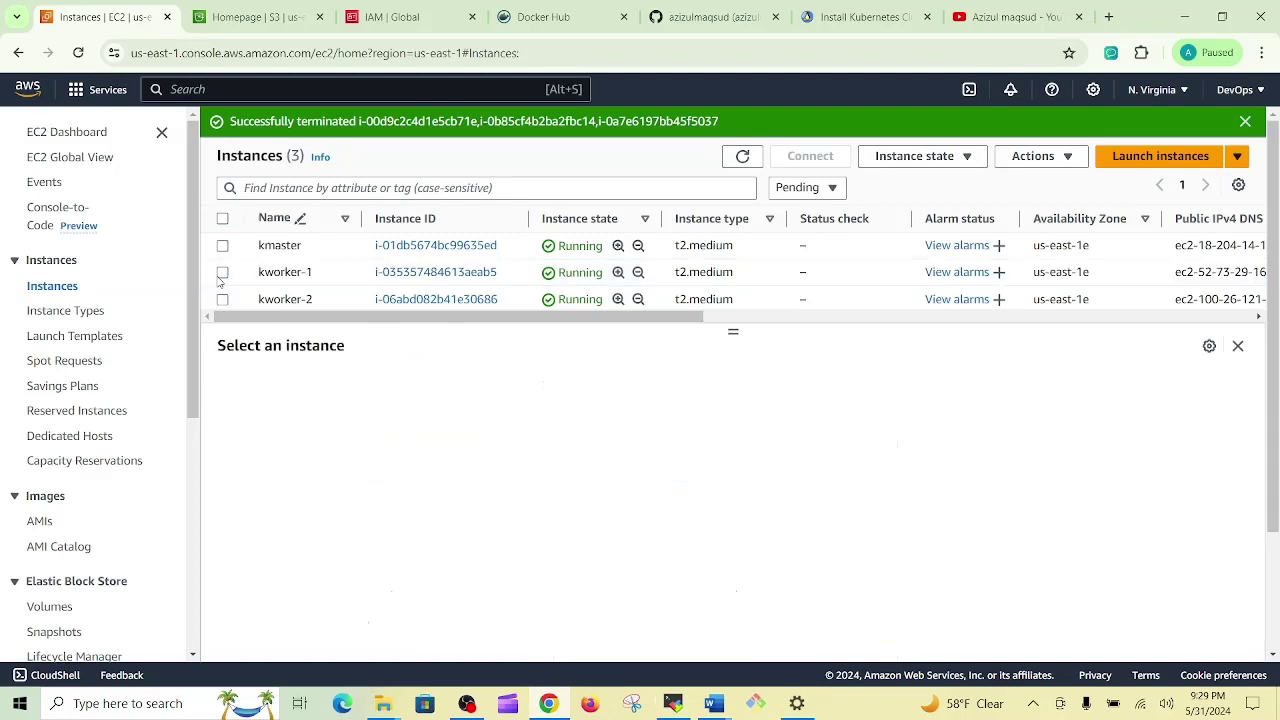
left_click(223, 300)
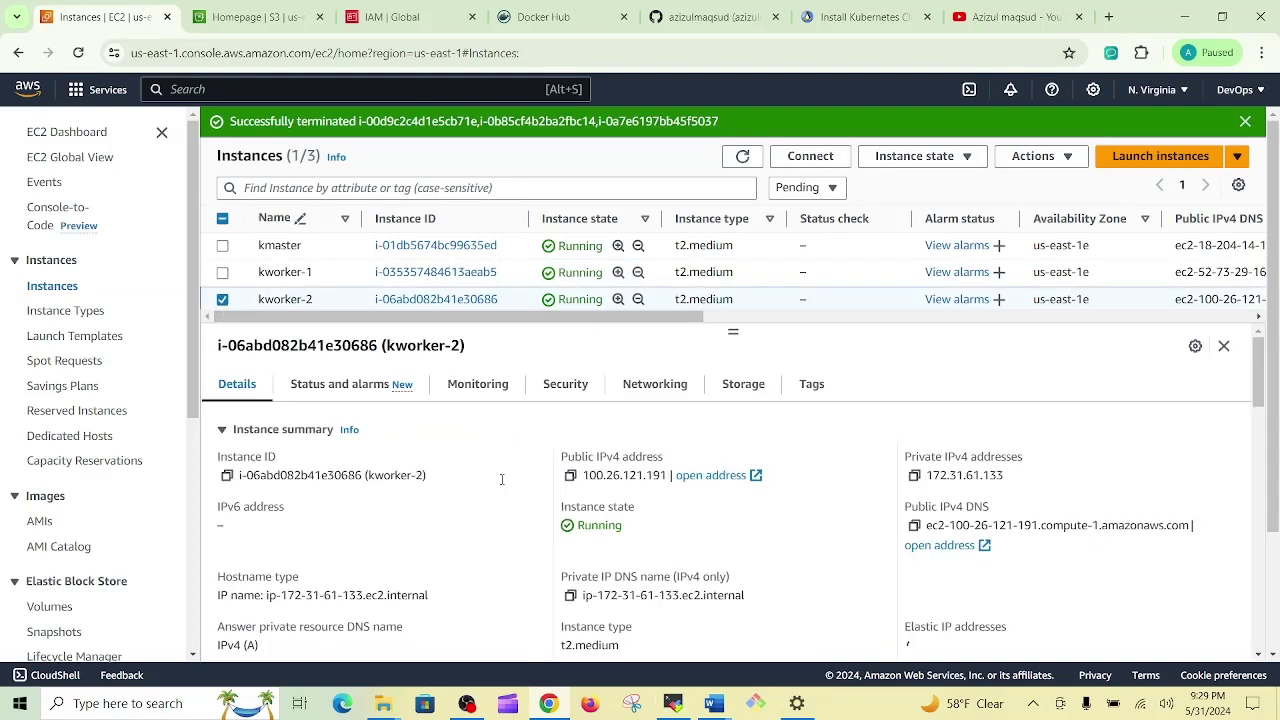
left_click(570, 476)
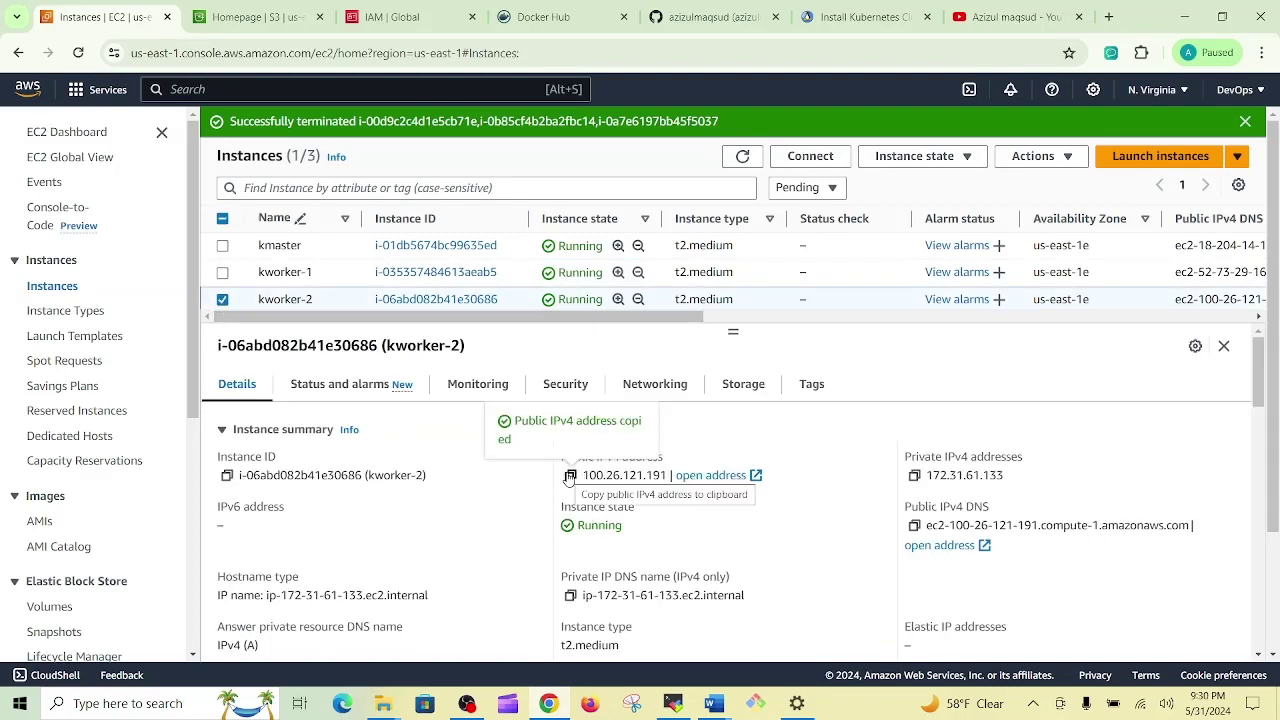
left_click(667, 703)
Step: Set up a new SSH session to the copied kworker-2 address 100.26.121.191 with the username ubuntu
left_click(22, 55)
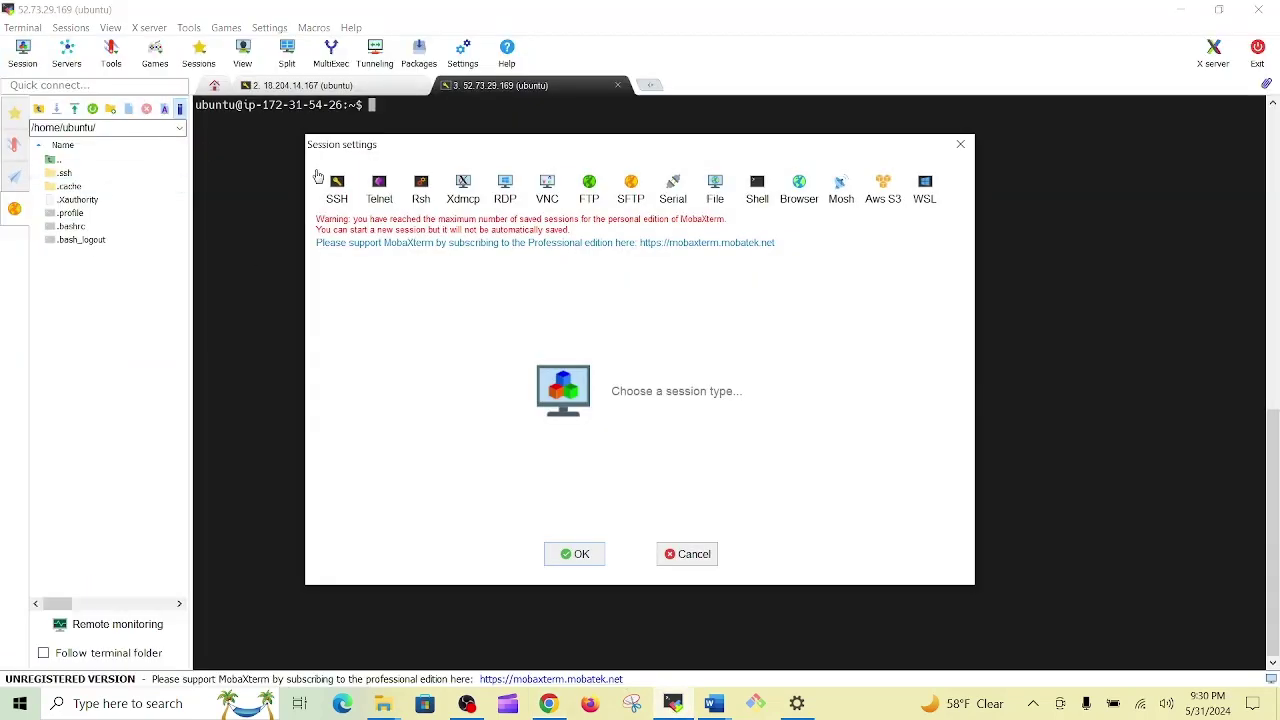
left_click(331, 185)
key("ctrl+v")
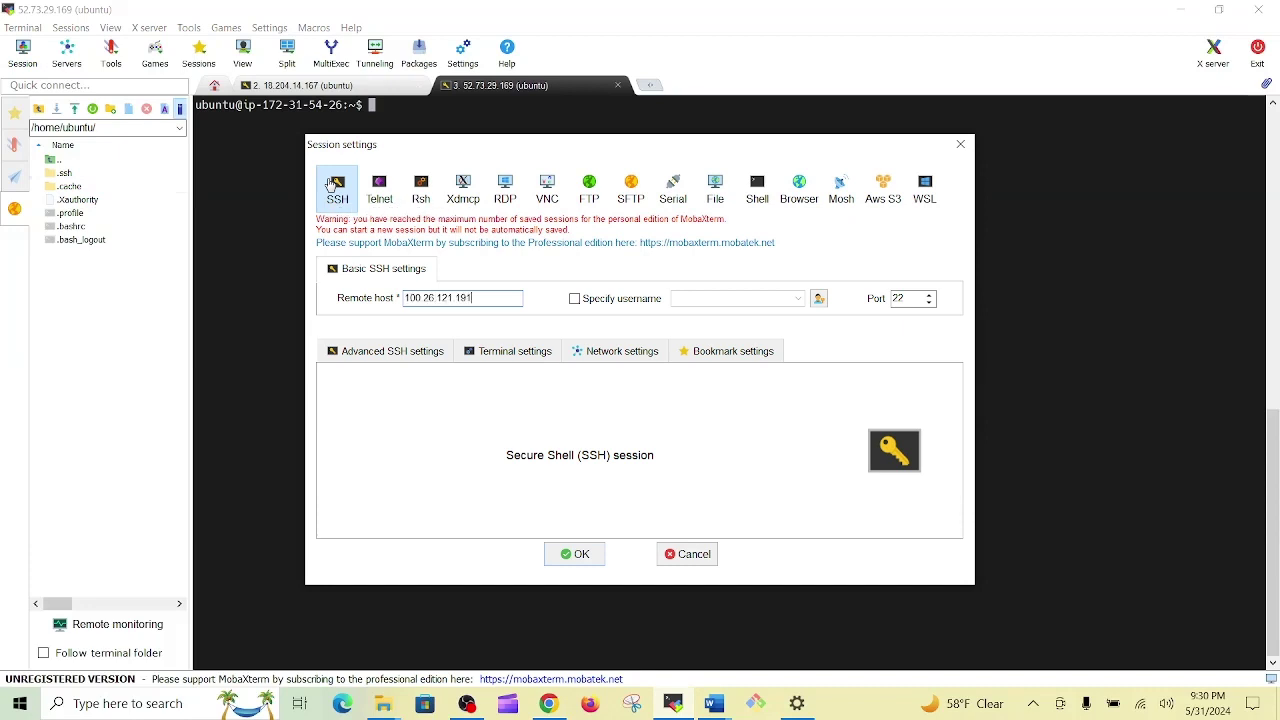
left_click(576, 300)
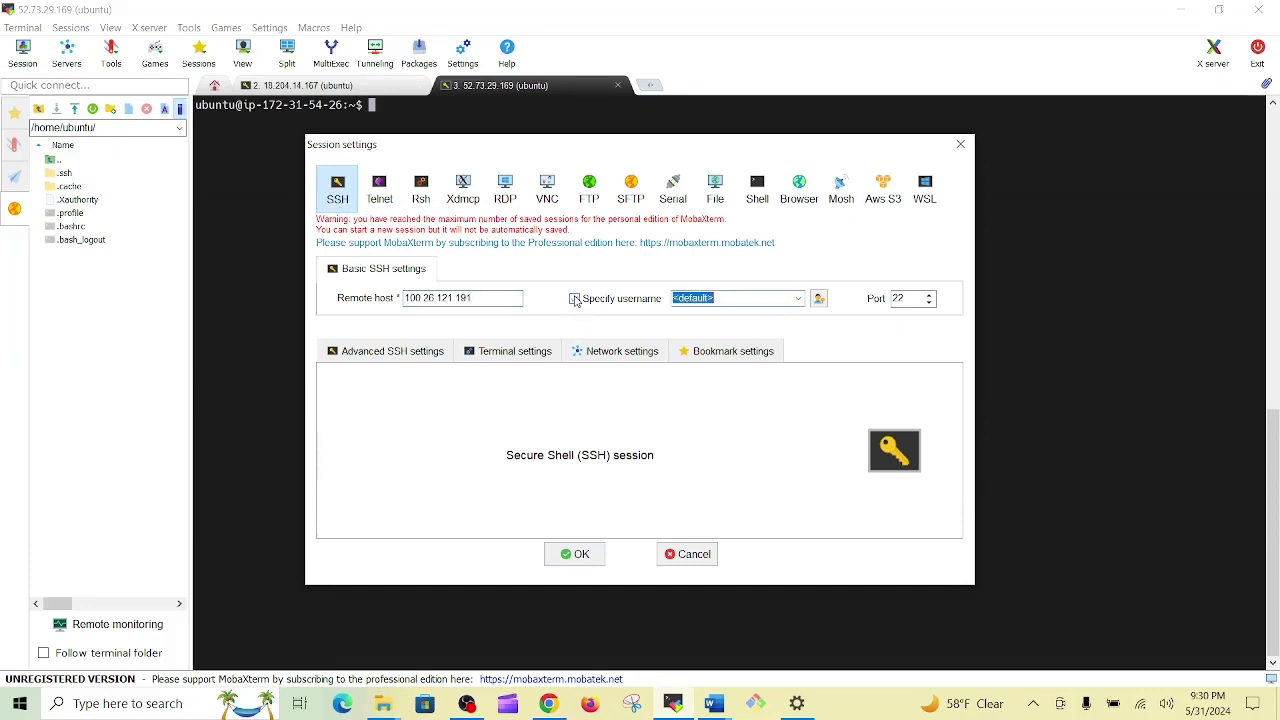
type("ubuntu")
Step: Use three-tier.pem as the kworker-2 session's private key, connect to the host, and clear the terminal
left_click(381, 360)
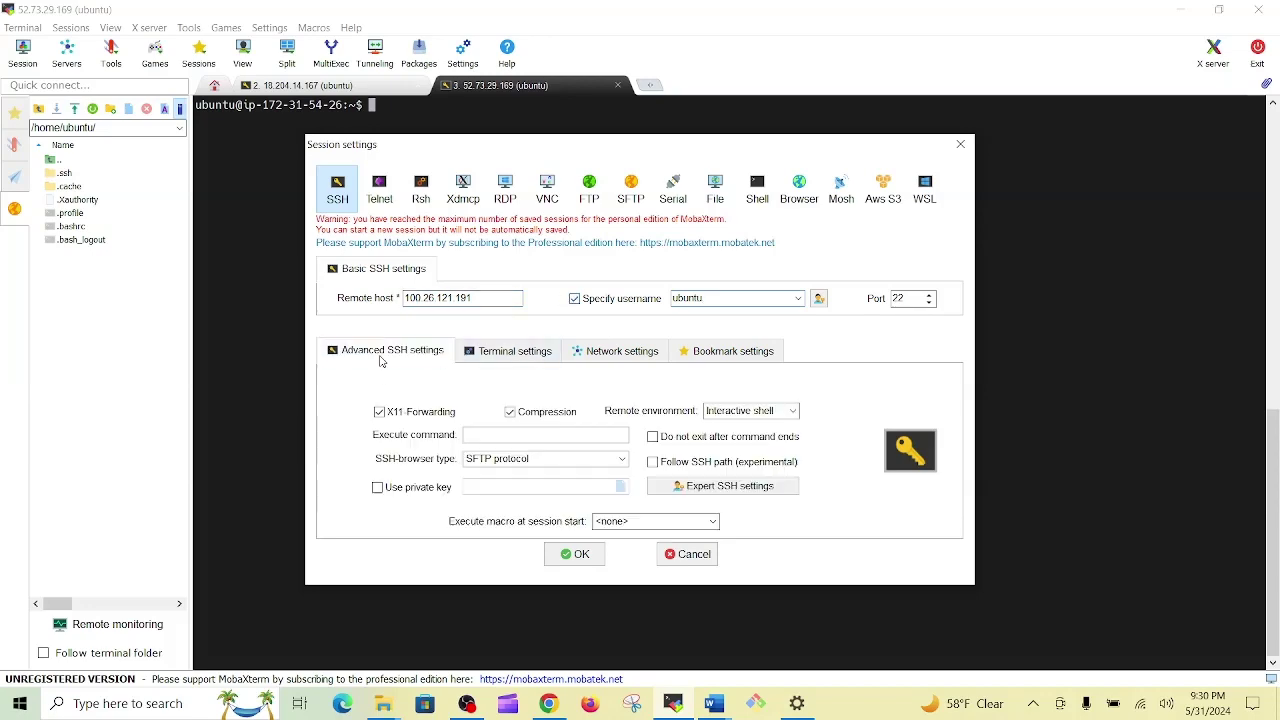
left_click(379, 489)
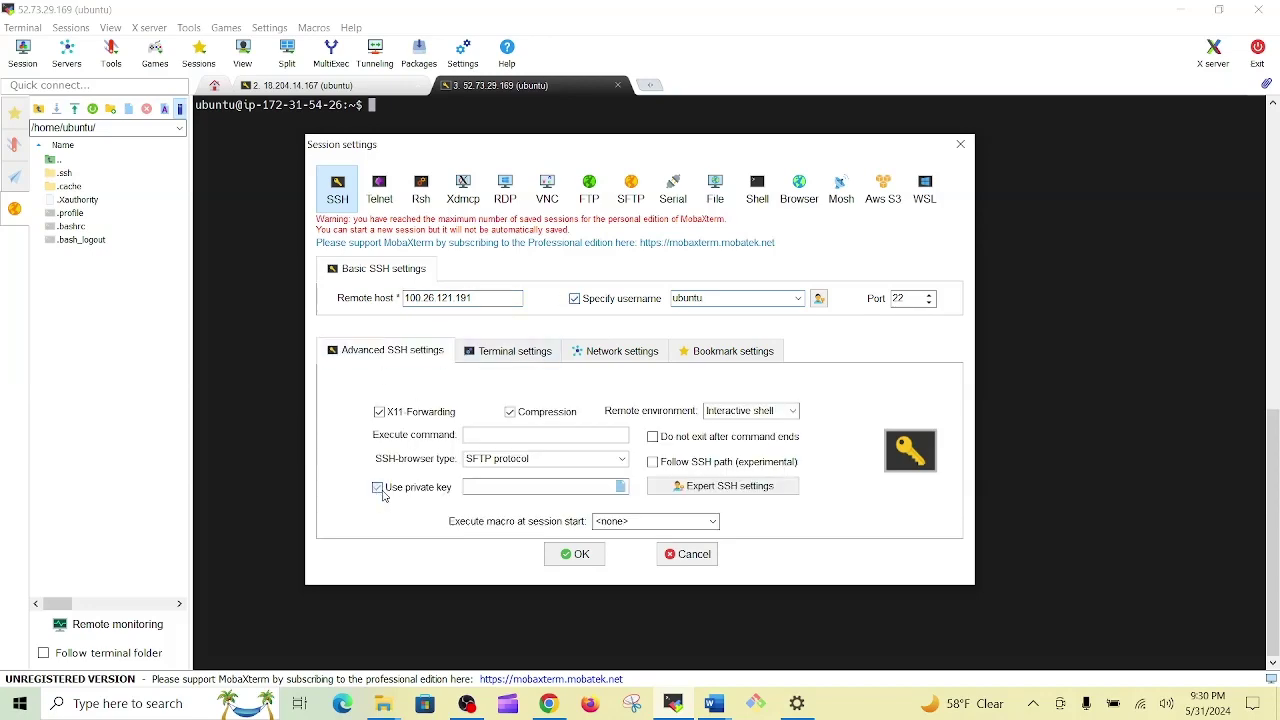
left_click(622, 487)
left_click(568, 304)
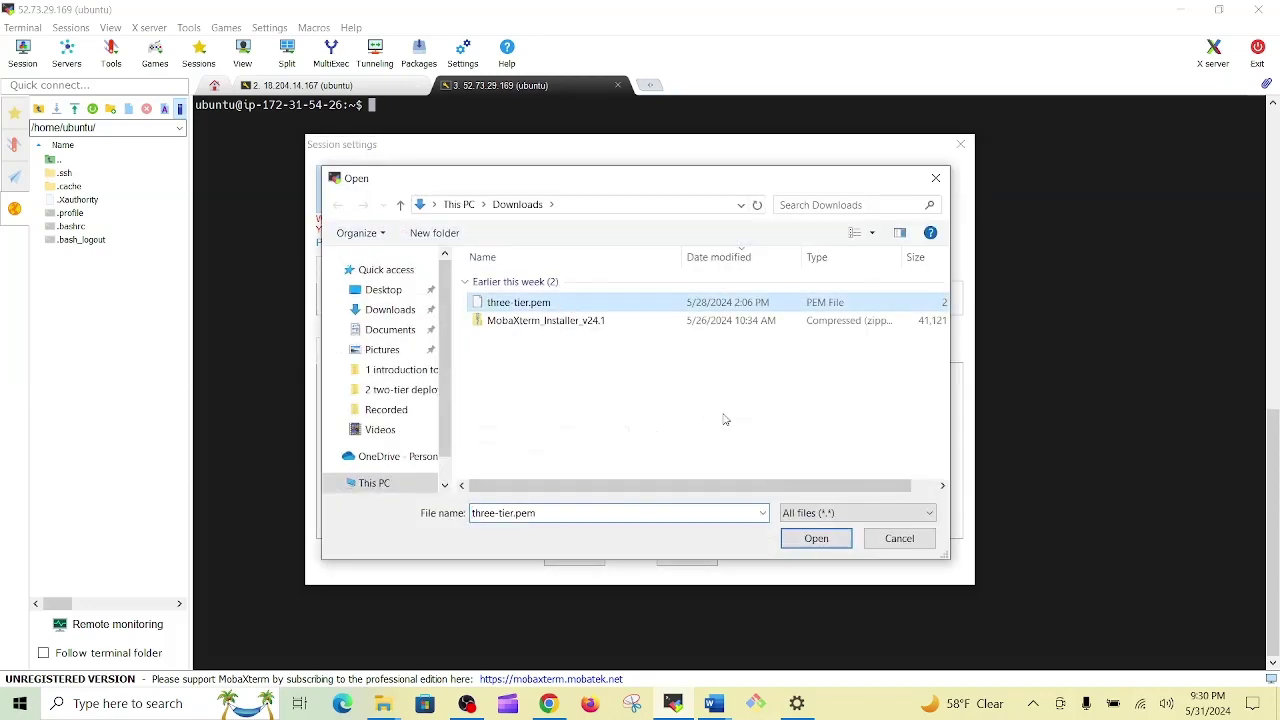
left_click(816, 540)
left_click(574, 556)
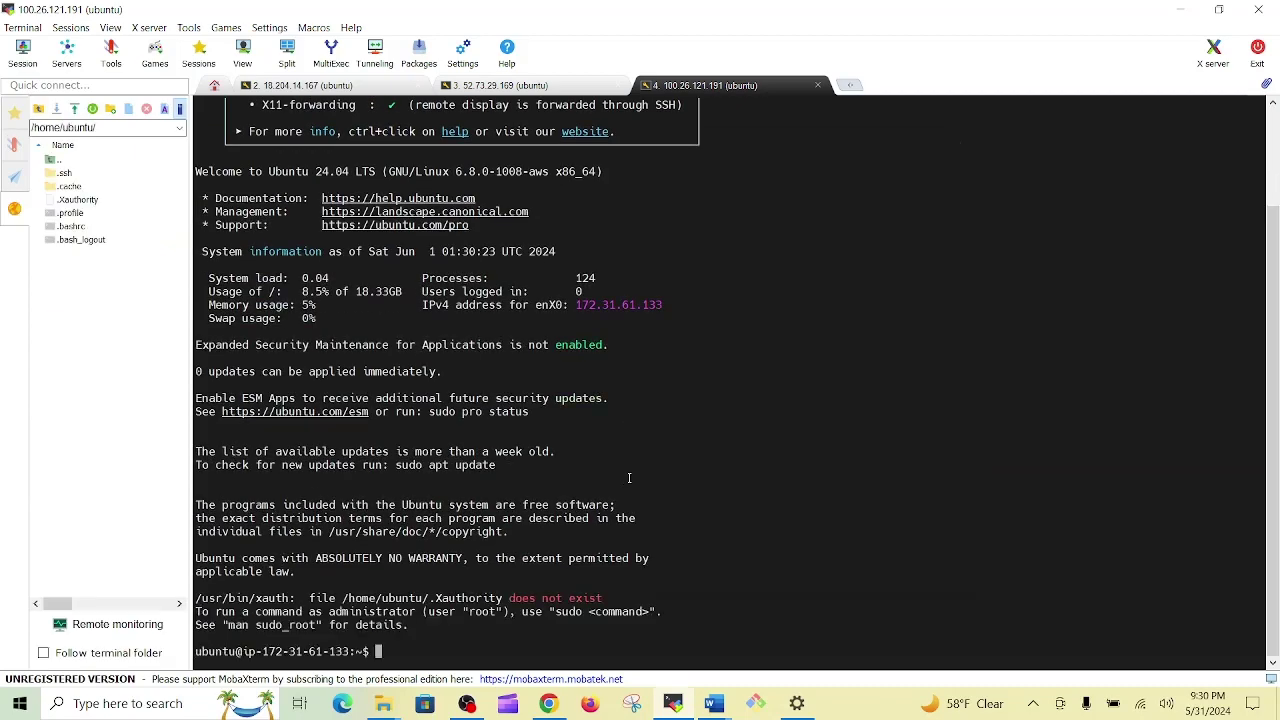
key("ctrl+l")
scroll(629, 478, "up", 1)
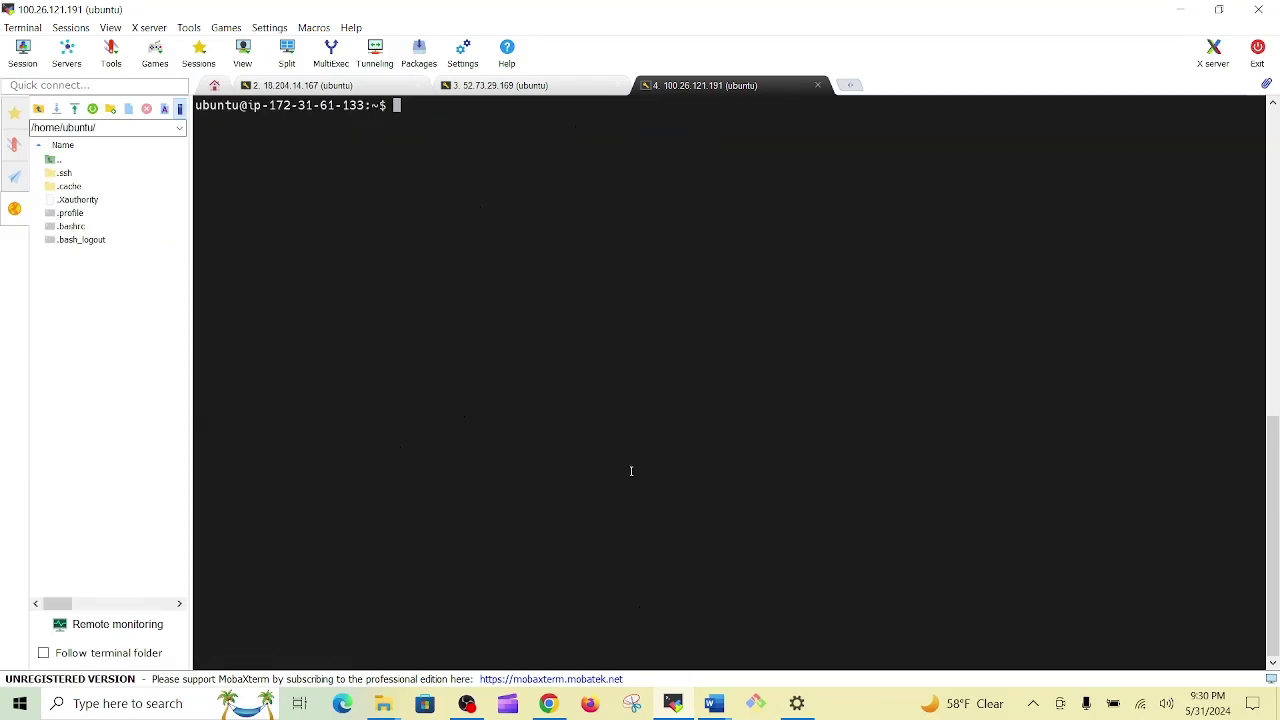
Step: Rename the terminal tab of the 18.204.14.167 session to kmaster
left_click(532, 88)
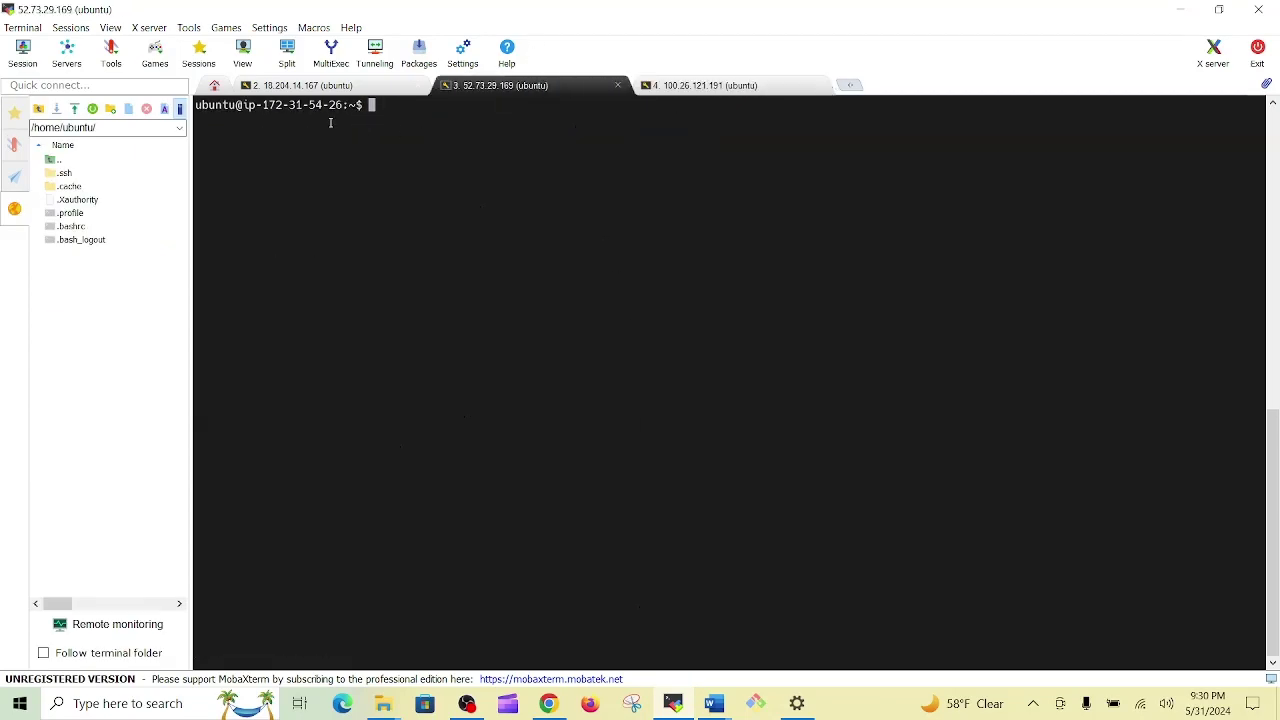
left_click(330, 90)
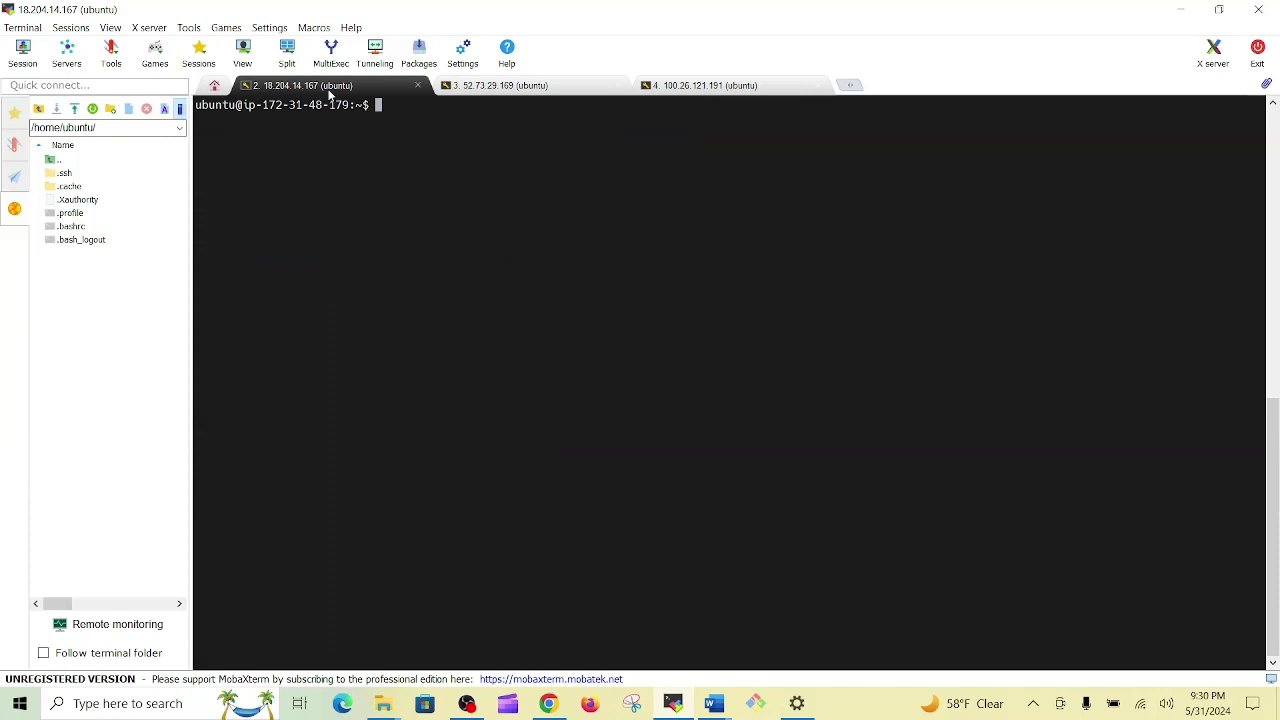
right_click(326, 93)
left_click(335, 97)
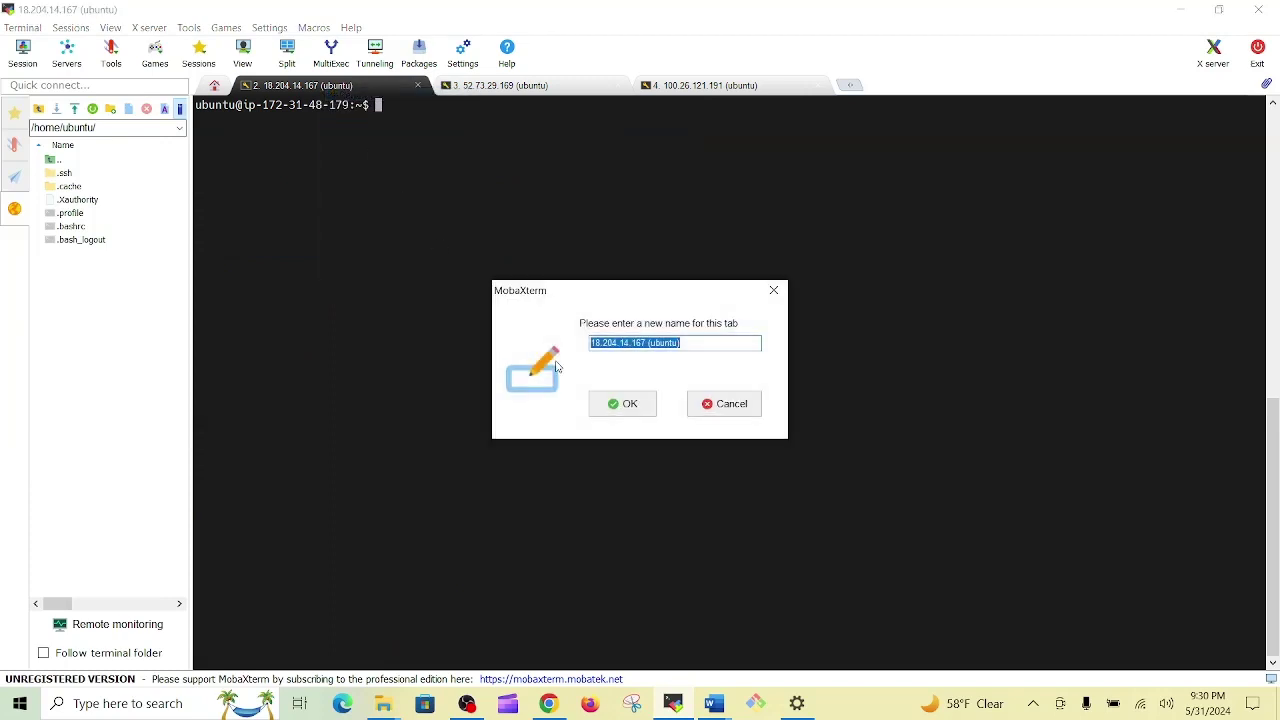
type("kmaster")
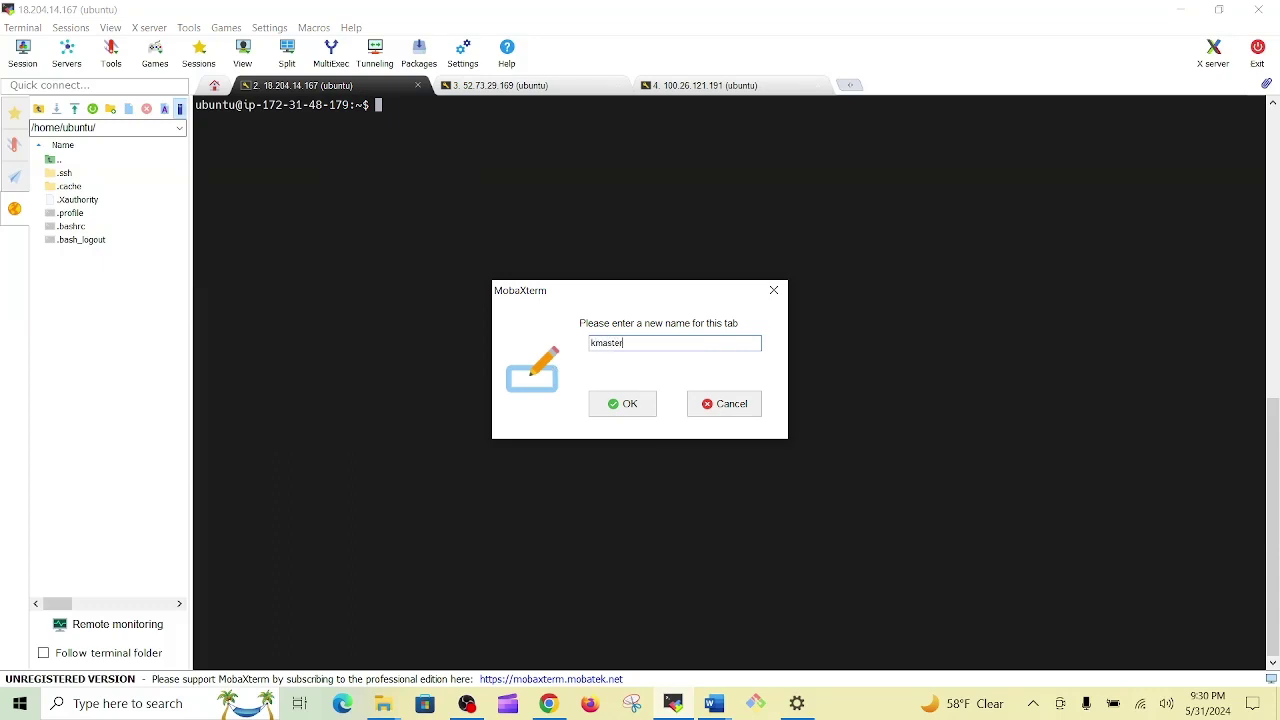
left_click(622, 404)
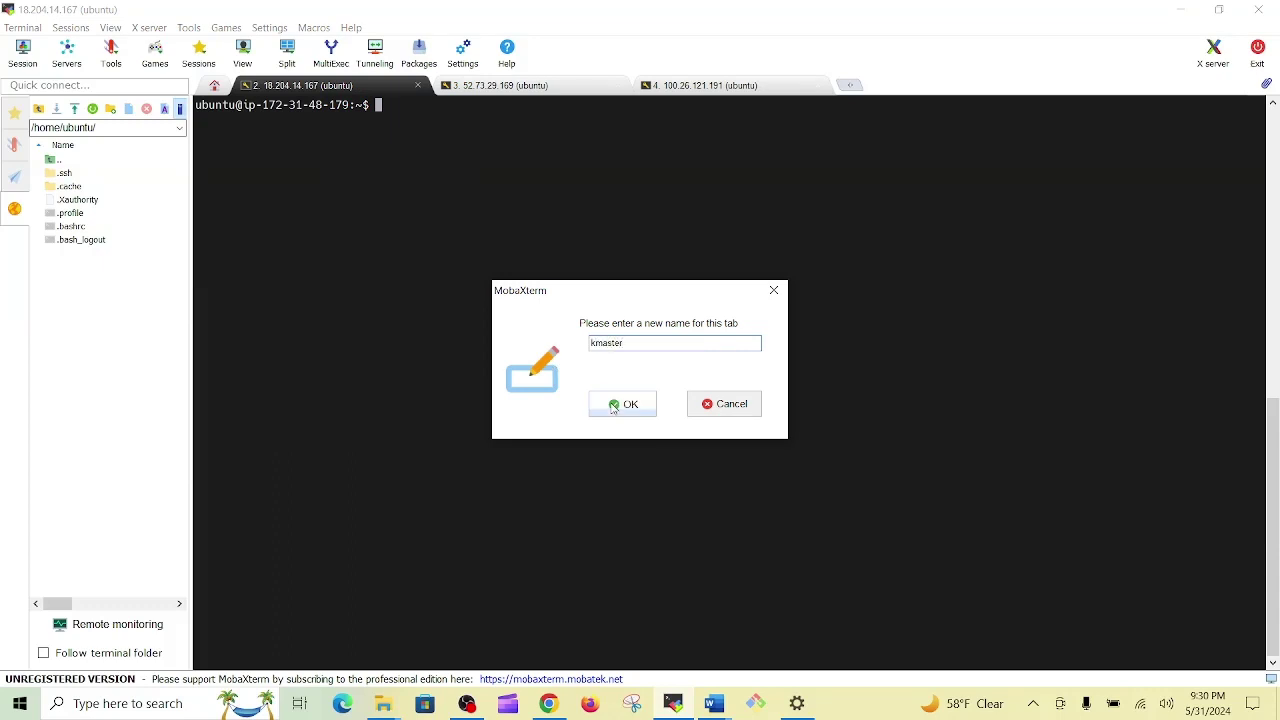
Step: Rename the terminal tab of the 52.73.29.169 session to kworker-1
left_click(528, 90)
right_click(528, 91)
left_click(536, 97)
type("kworker-1")
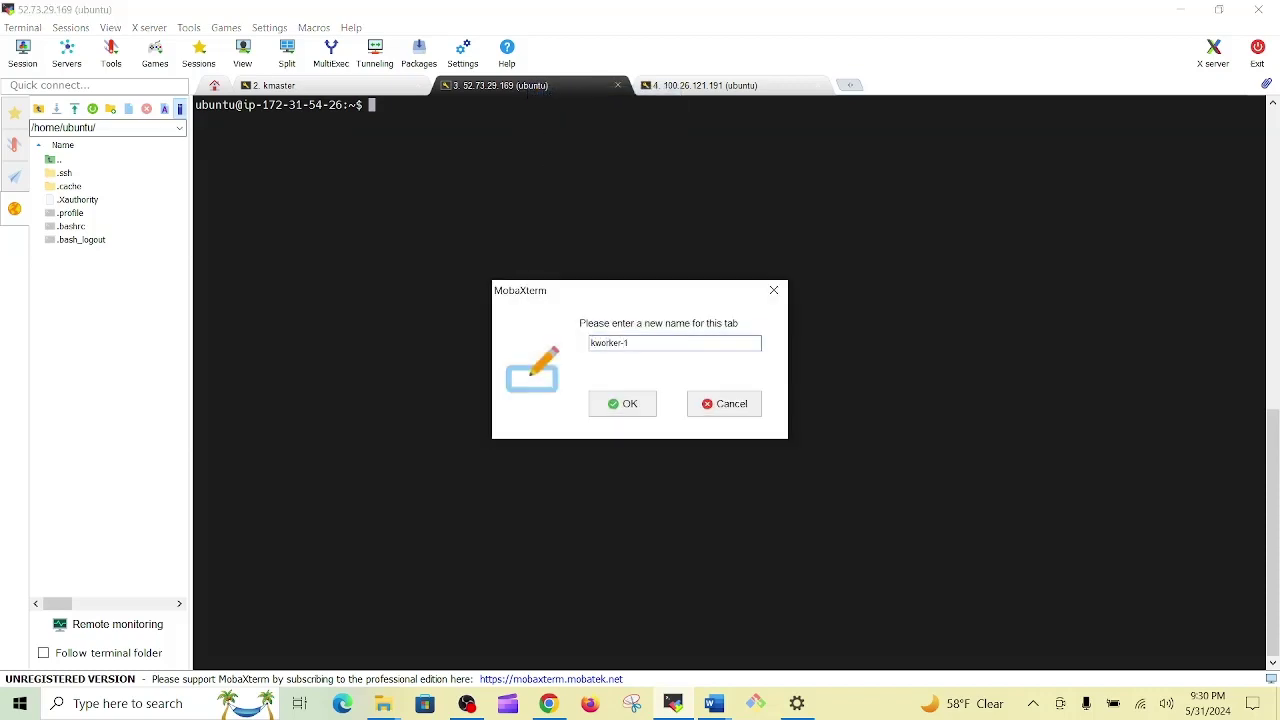
left_click(628, 412)
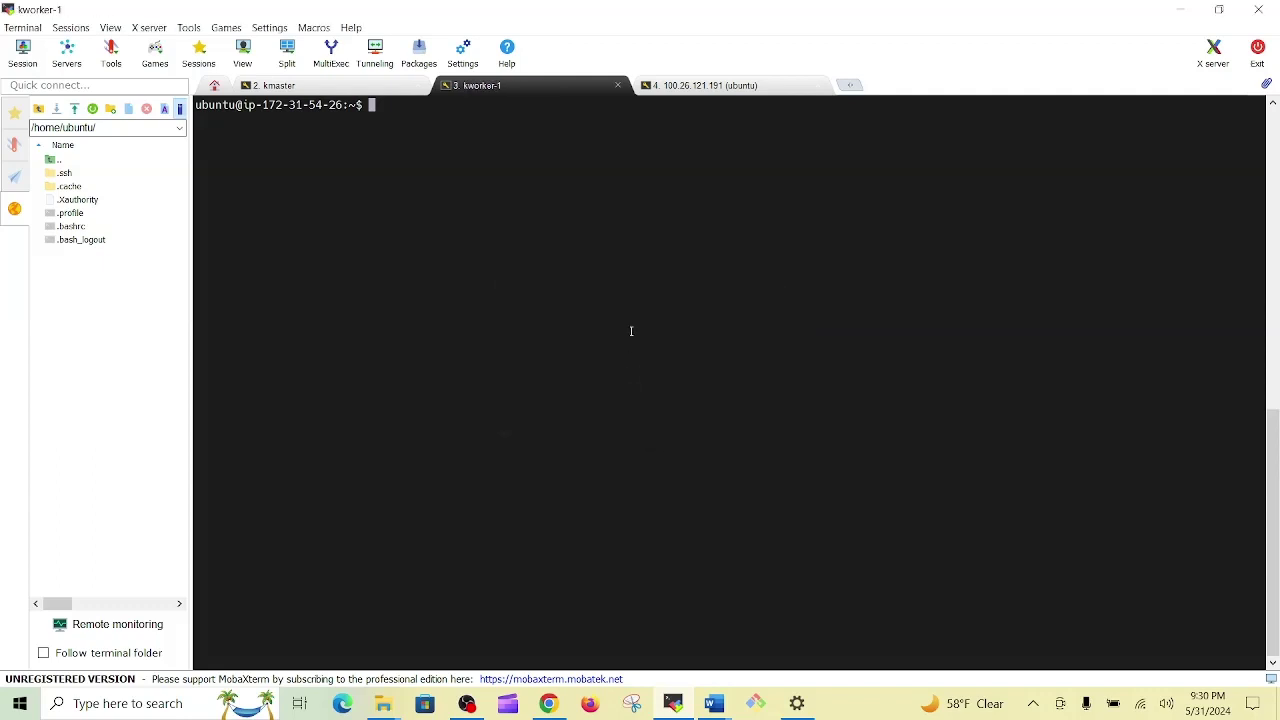
Step: Rename the 100.26.121.191 session's tab to kworker-2 and show all three sessions in multi-execution mode
left_click(674, 85)
right_click(674, 85)
left_click(697, 96)
type("kworker-2")
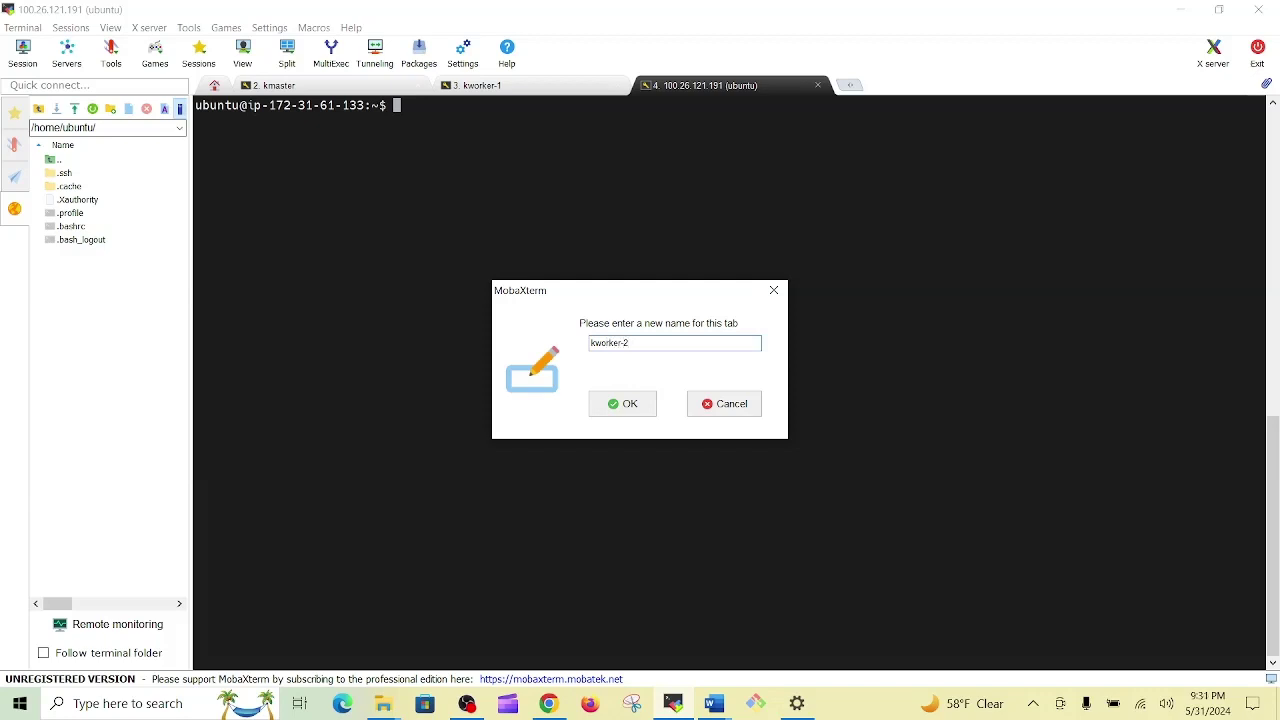
left_click(622, 404)
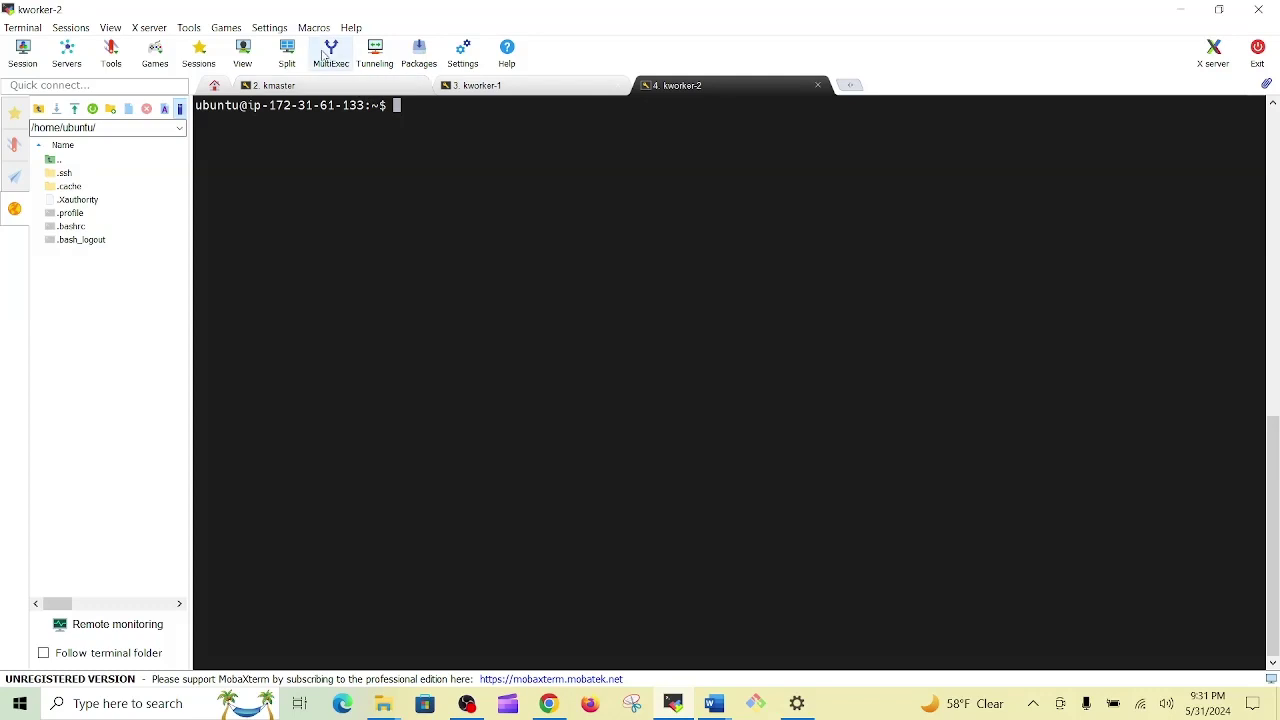
left_click(330, 56)
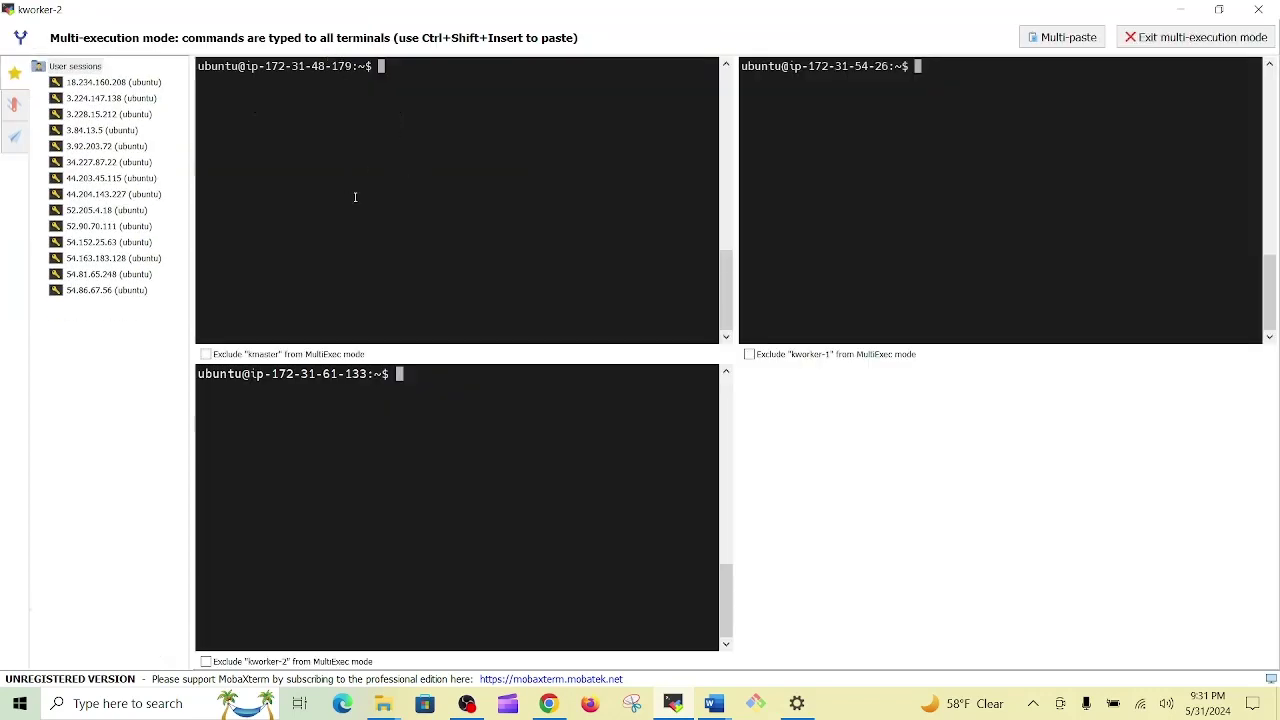
left_click(270, 360)
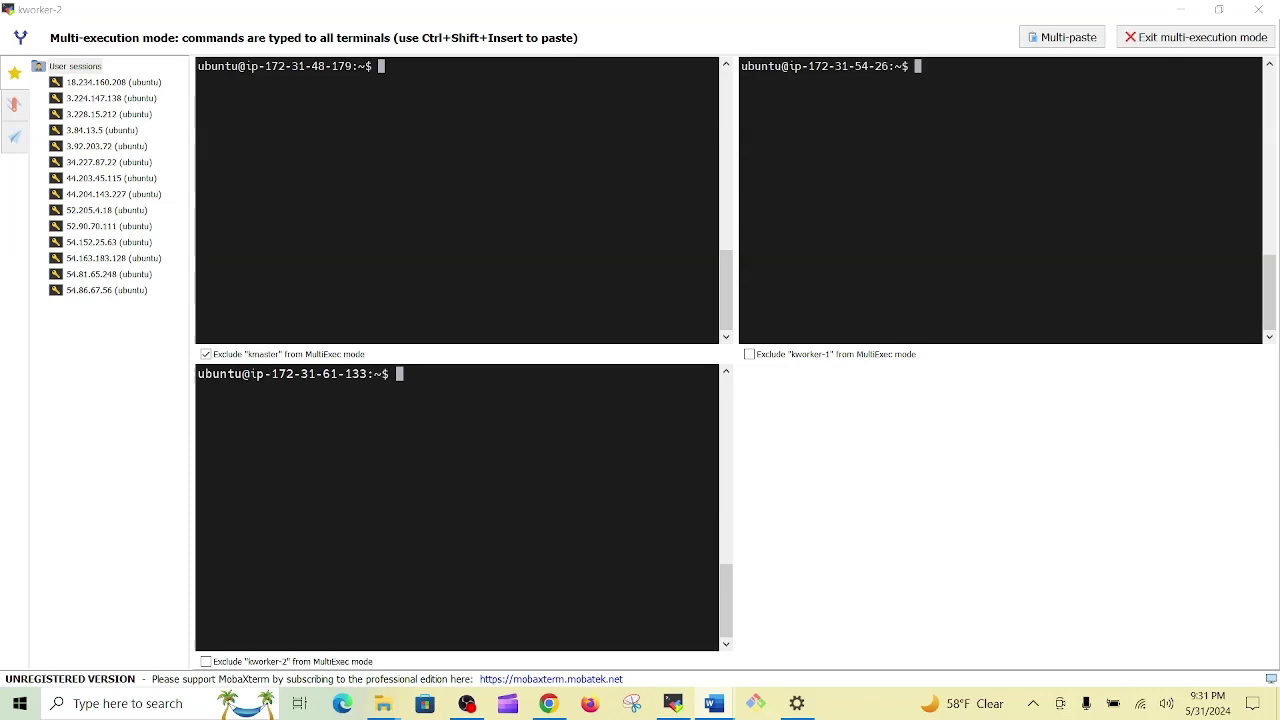
left_click(1068, 42)
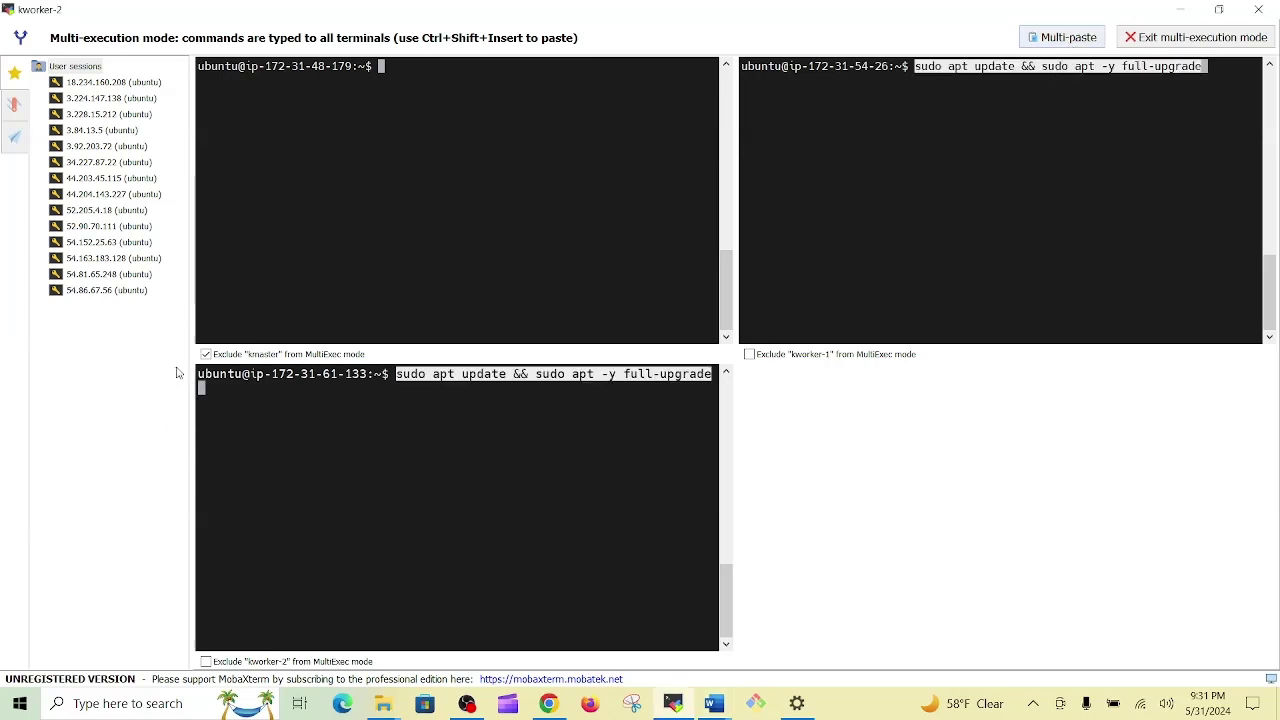
left_click(207, 355)
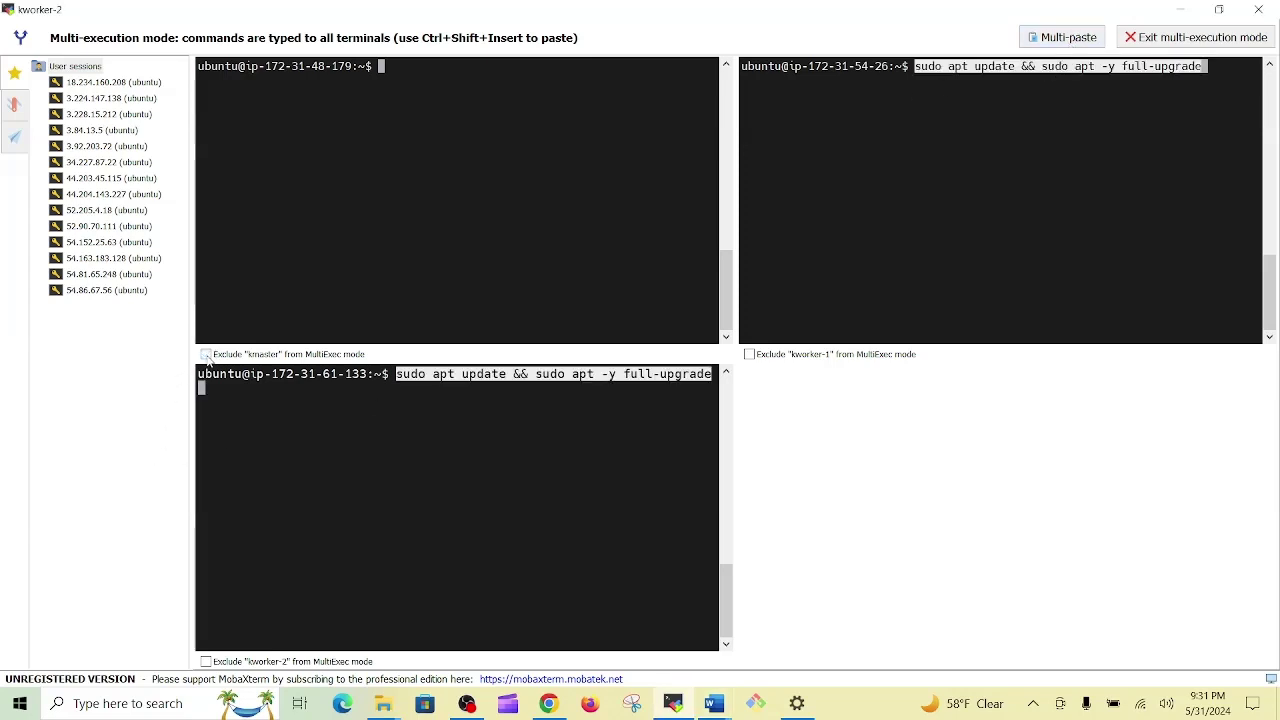
right_click(428, 78)
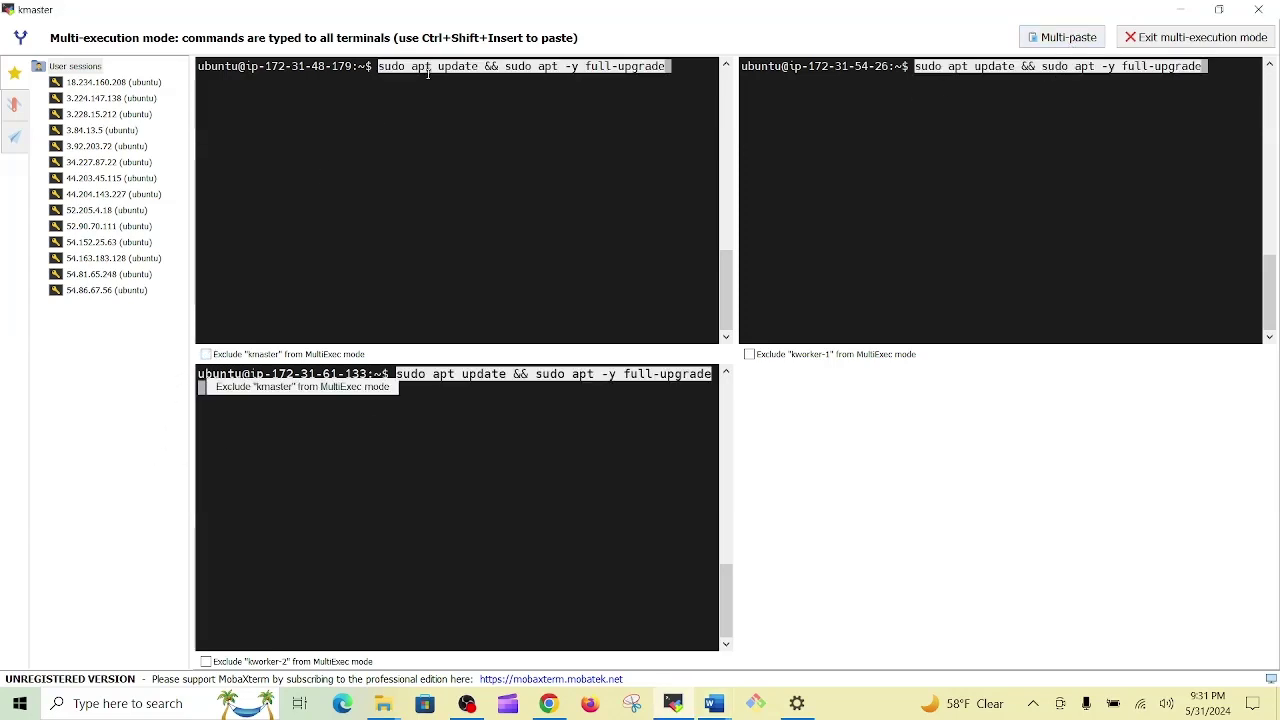
left_click(1058, 40)
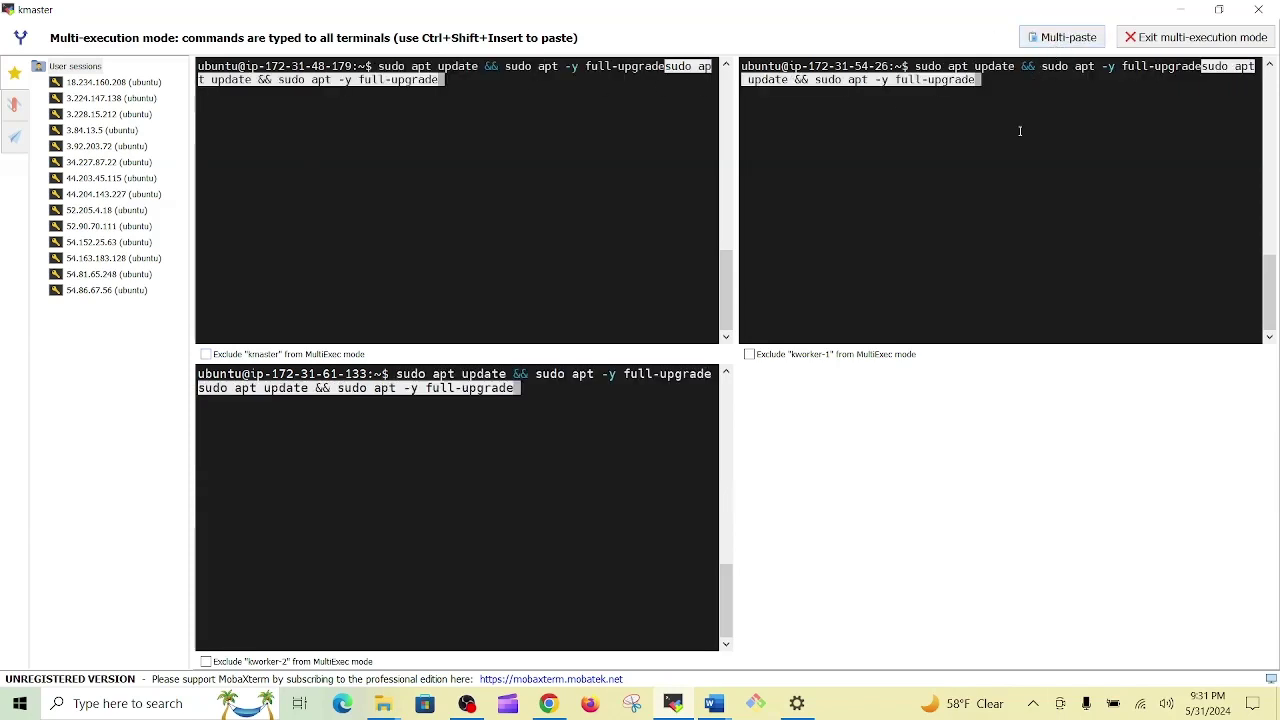
key("ctrl+c")
key("ctrl+l")
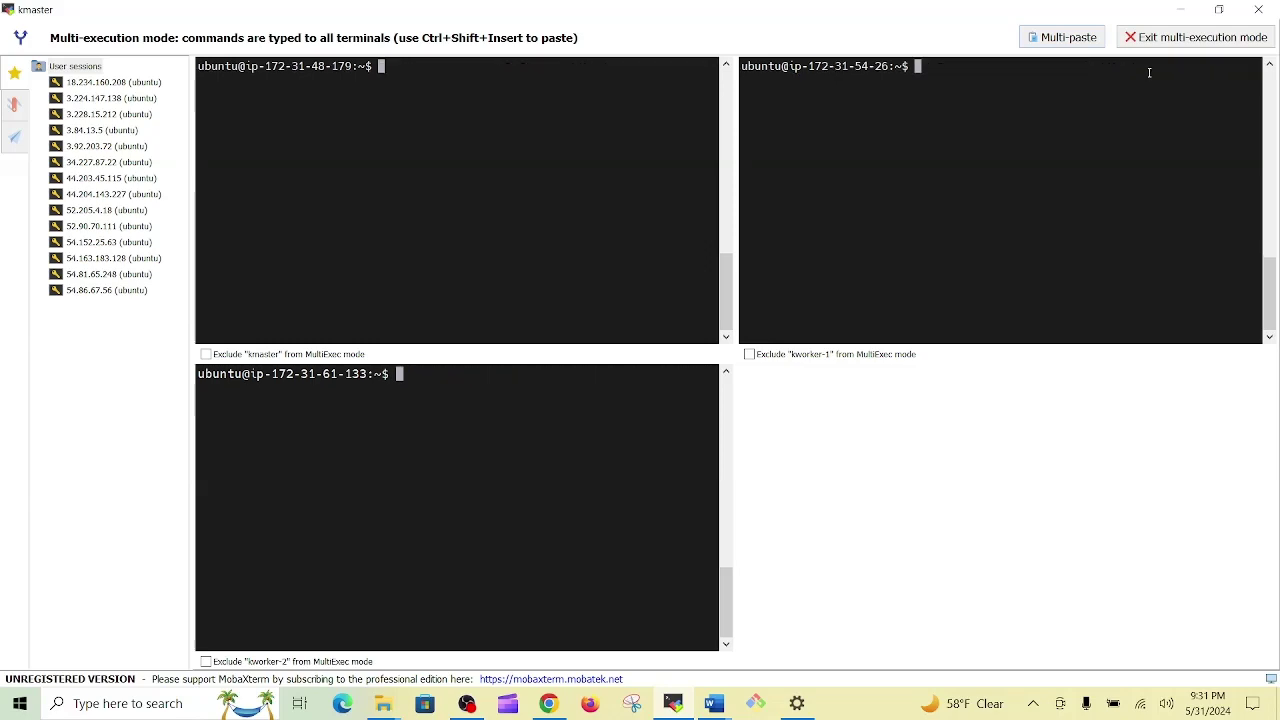
Step: Run "sudo apt update && sudo apt -y full-upgrade" in all three terminals at once
left_click(1047, 40)
key("Return")
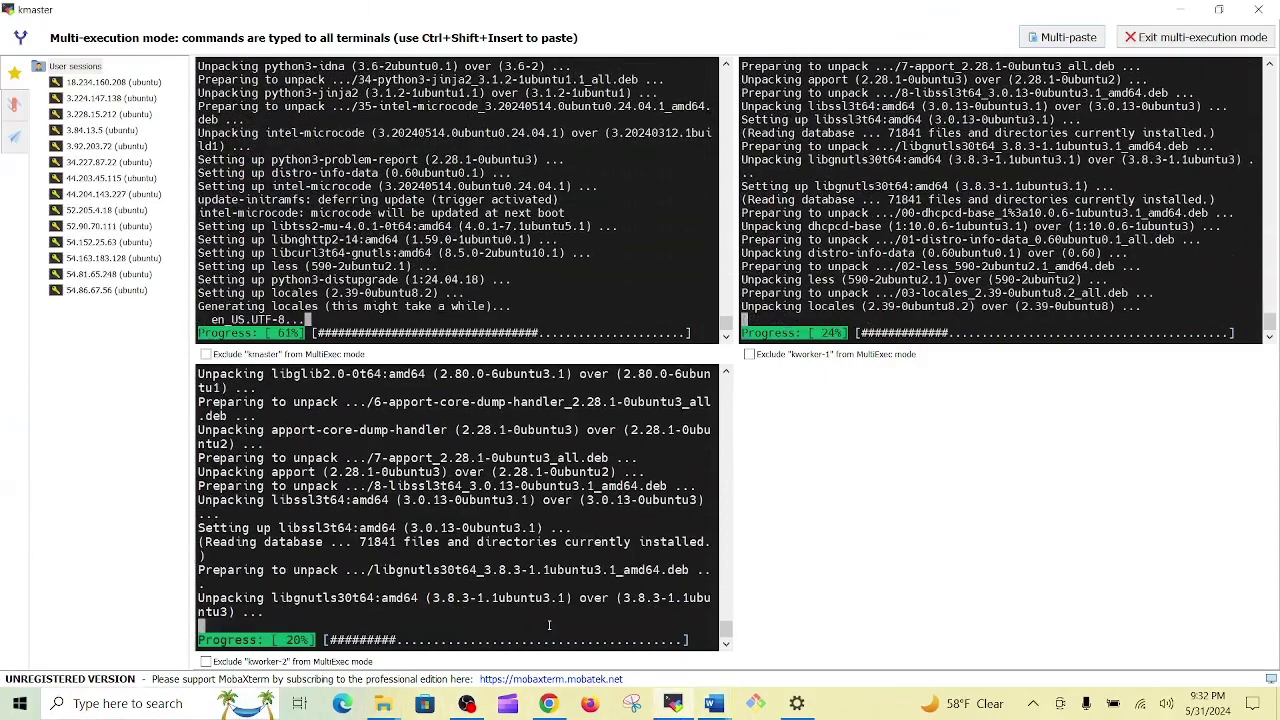
Step: Switch to Chrome and examine the computingforgeeks kubeadm guide for Ubuntu 22.04, from upgrading the servers through installing containerd
mouse_move(707, 695)
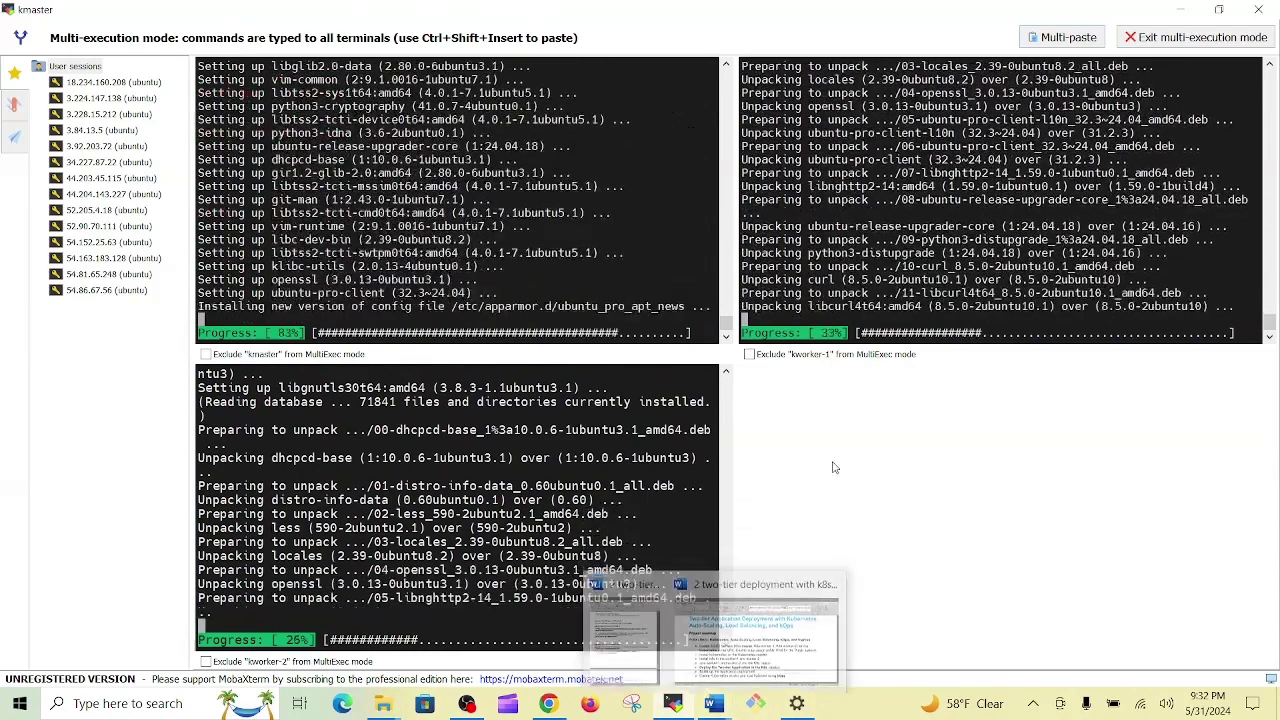
left_click(548, 703)
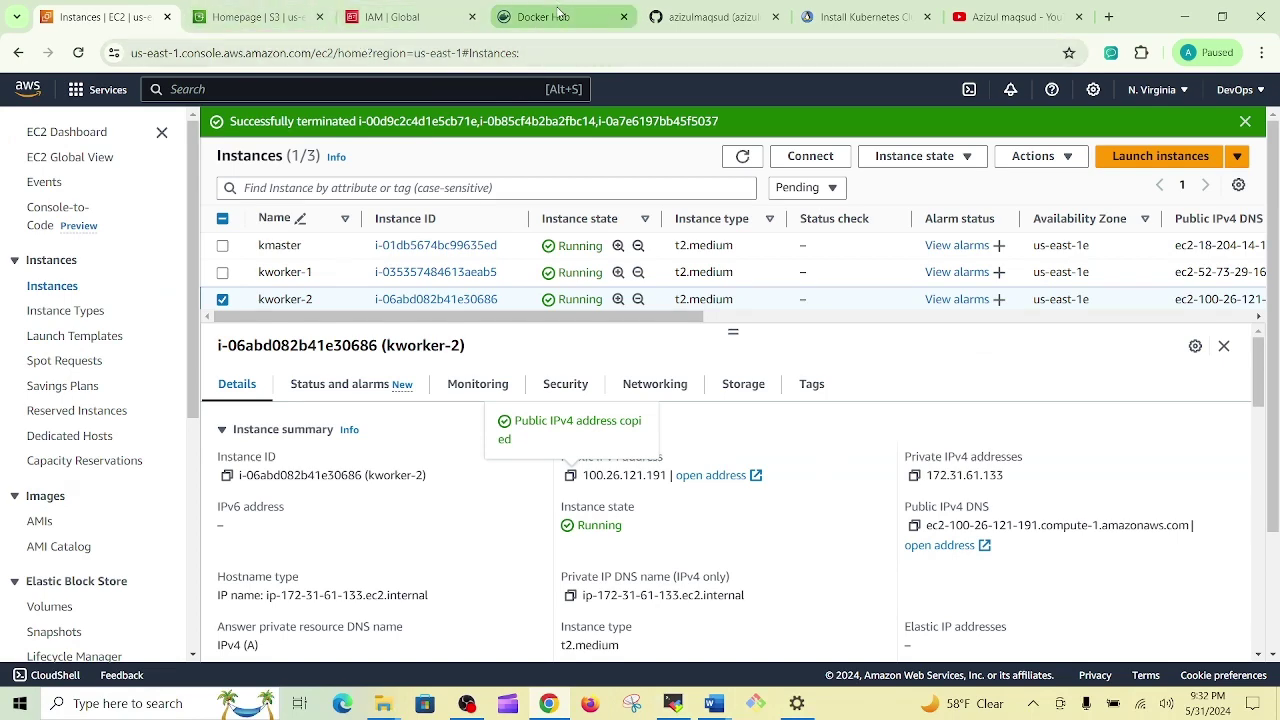
left_click(872, 16)
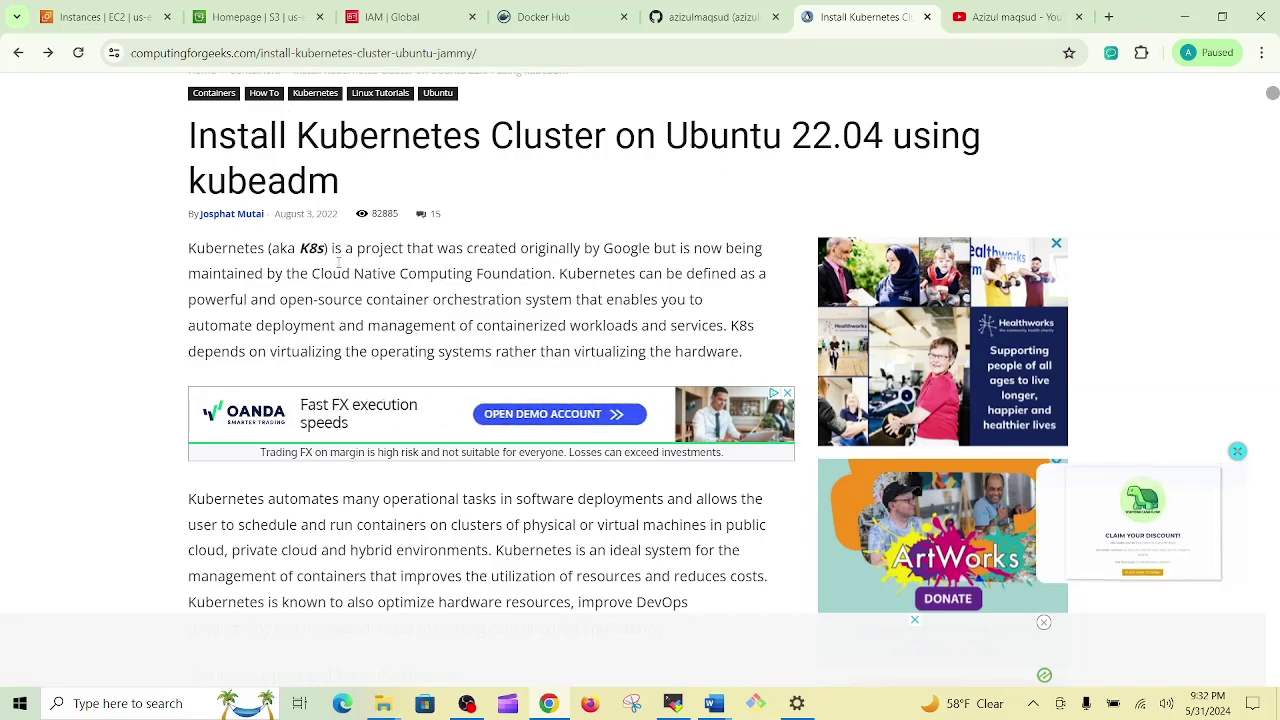
scroll(349, 284, "down", 8)
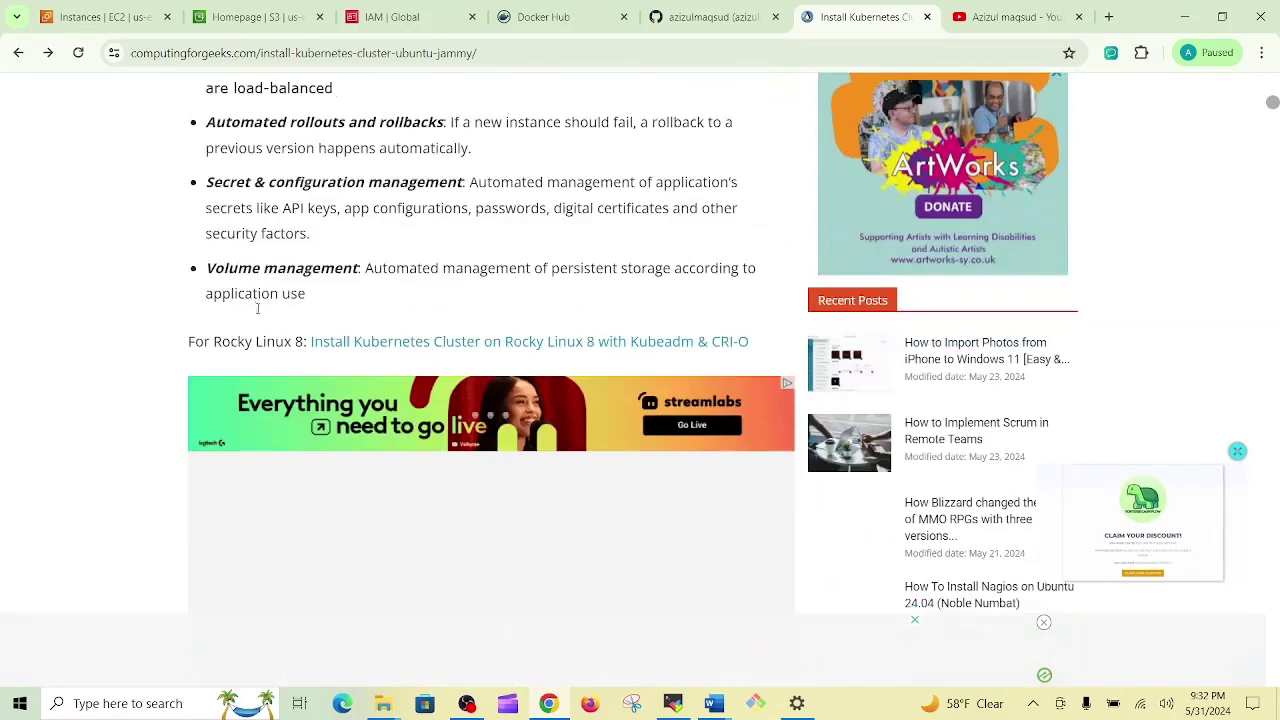
scroll(257, 308, "down", 15)
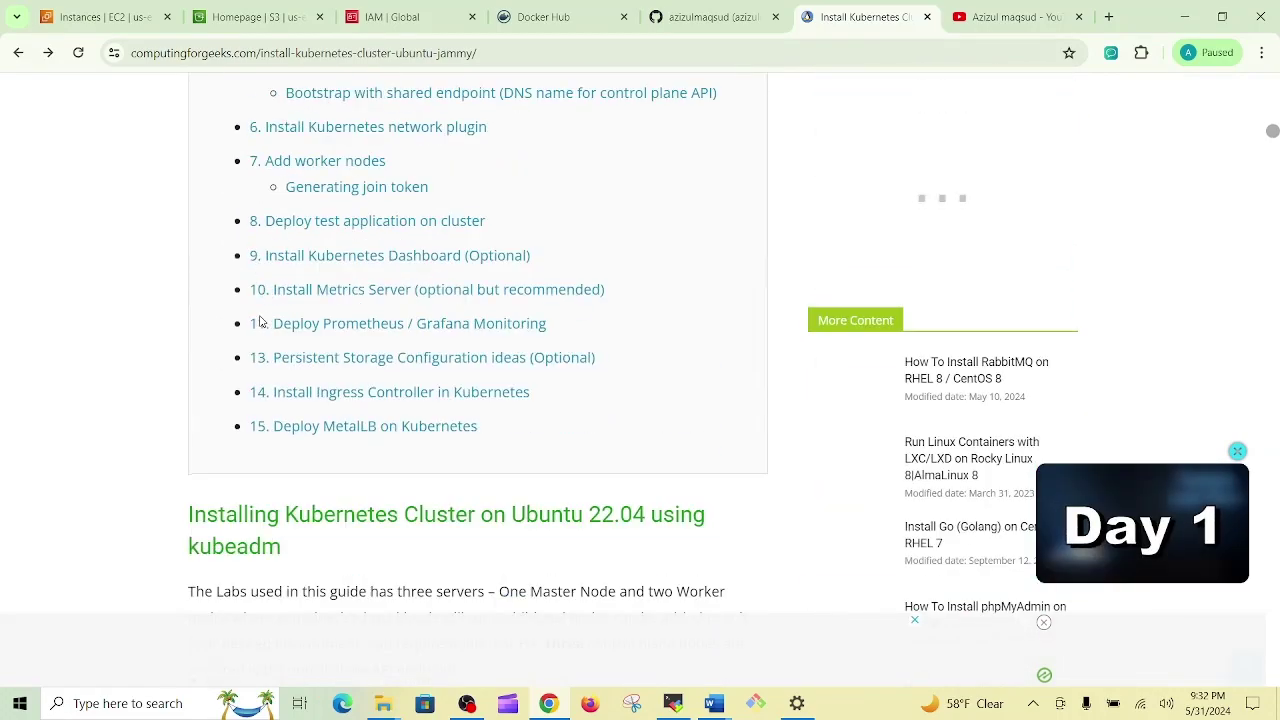
scroll(257, 322, "down", 10)
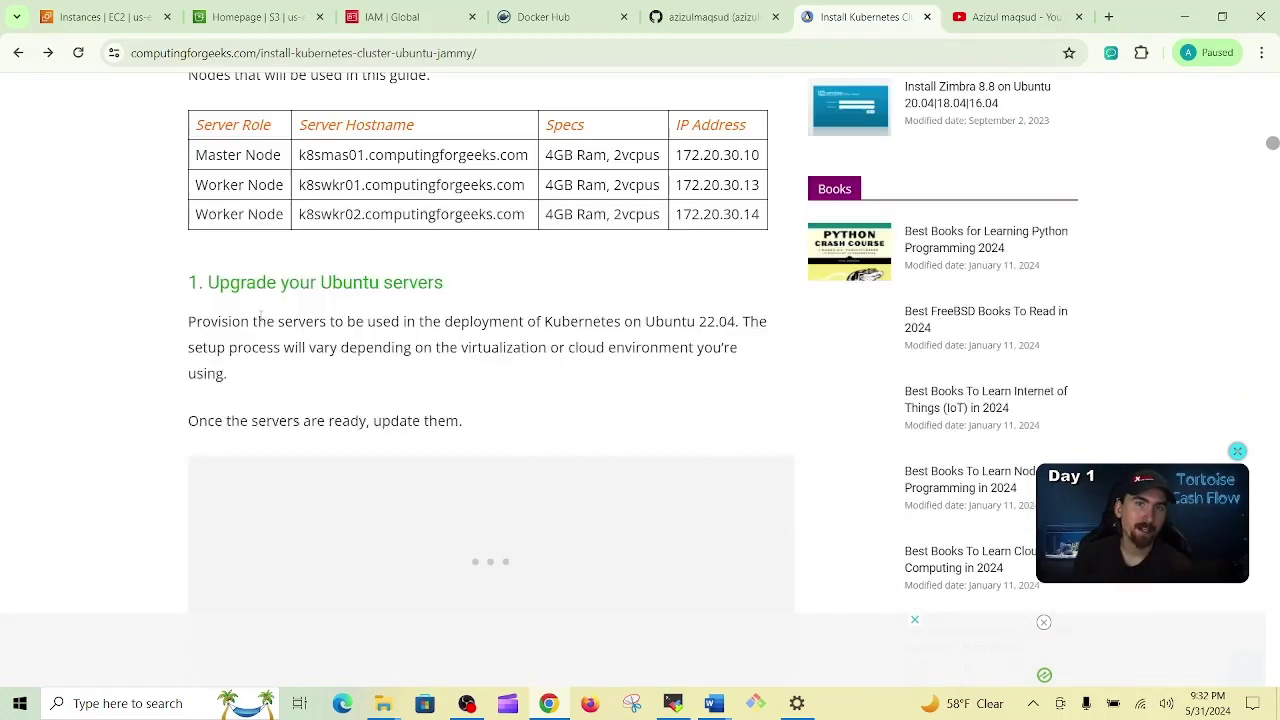
scroll(257, 318, "down", 6)
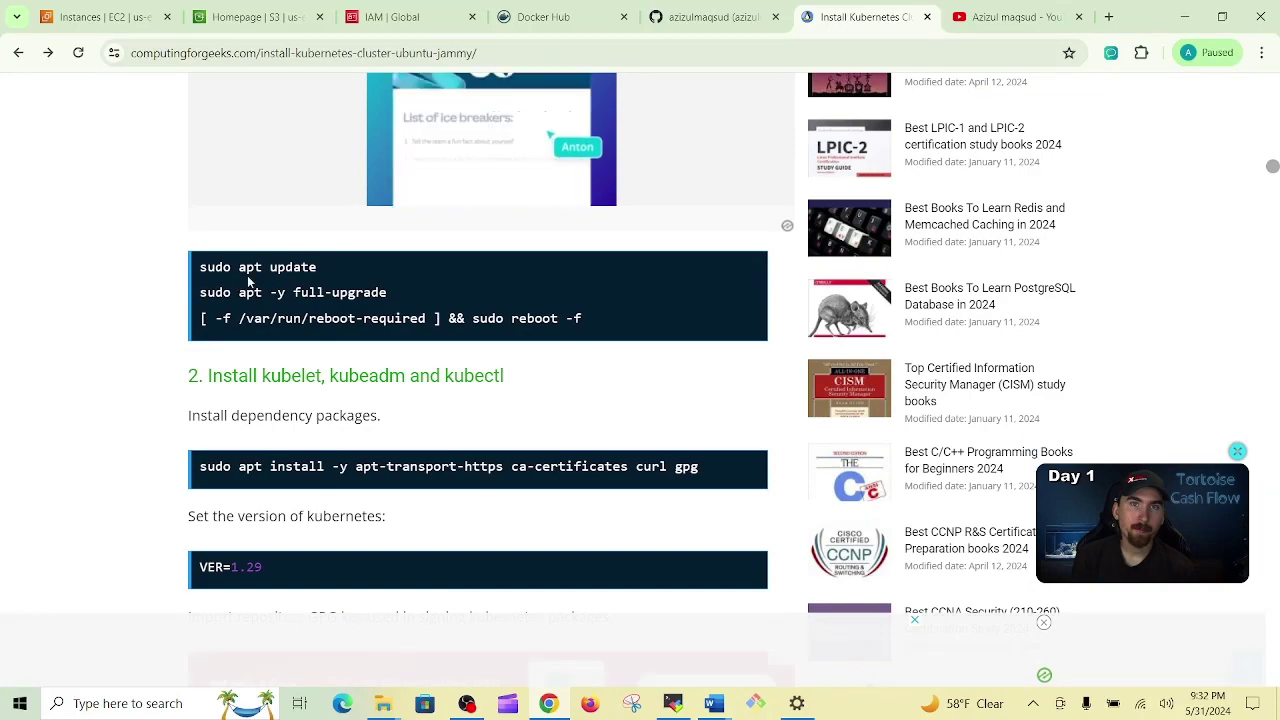
scroll(434, 300, "down", 3)
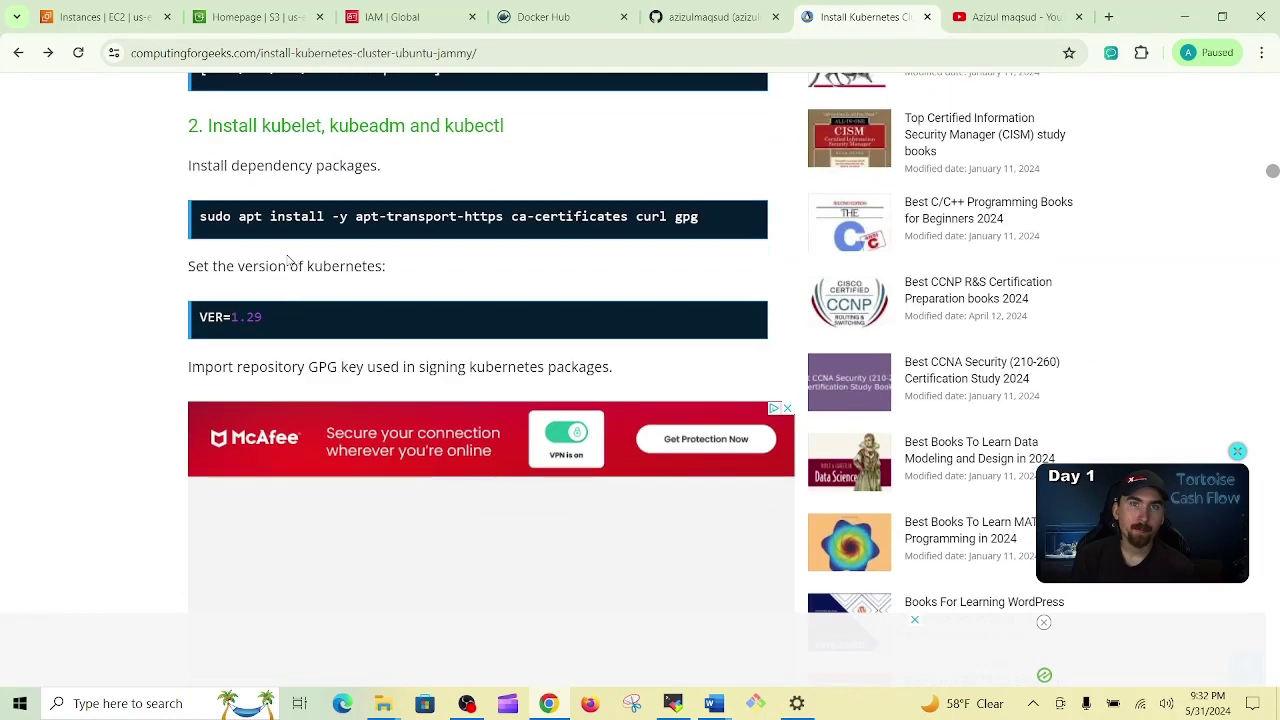
scroll(311, 360, "down", 10)
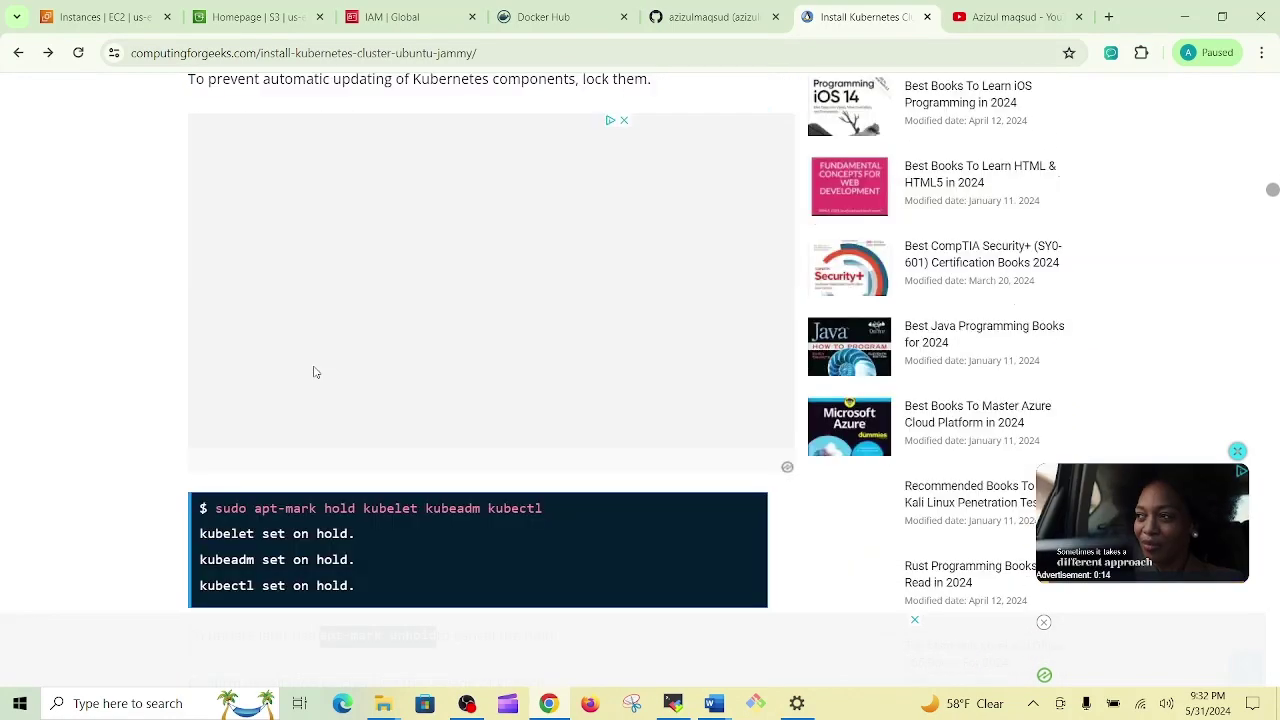
scroll(313, 372, "down", 10)
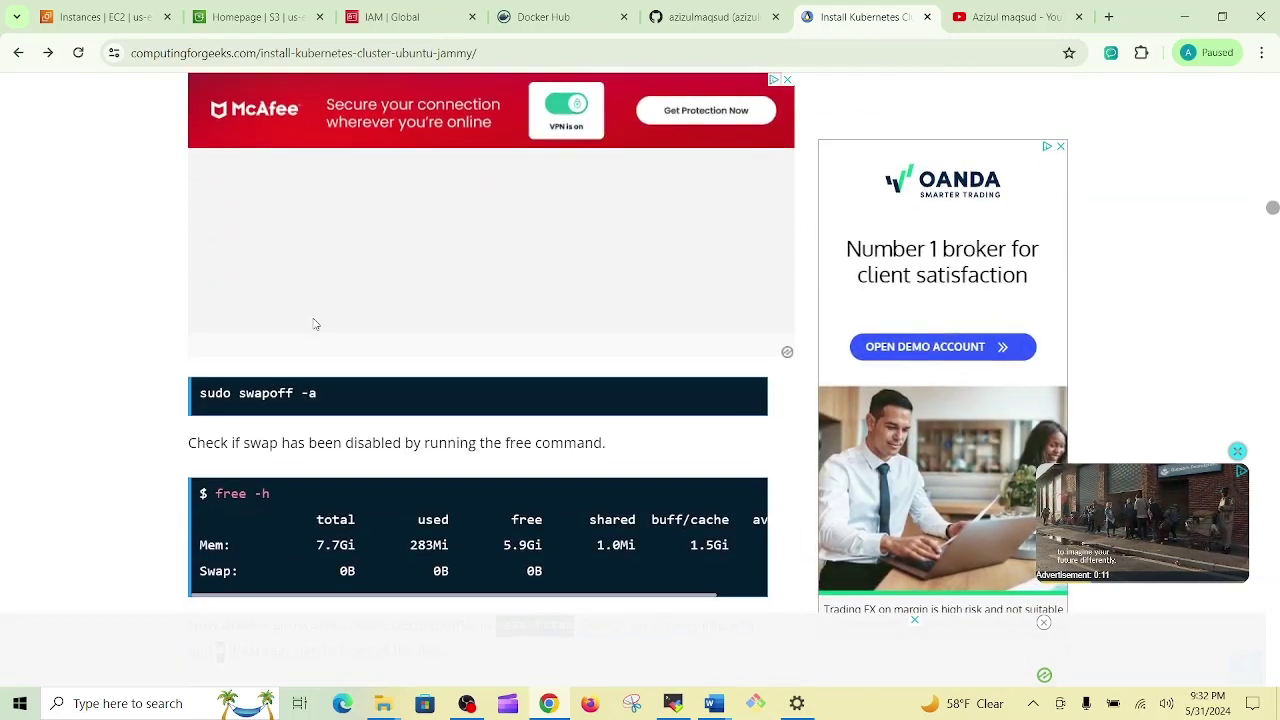
scroll(316, 340, "down", 9)
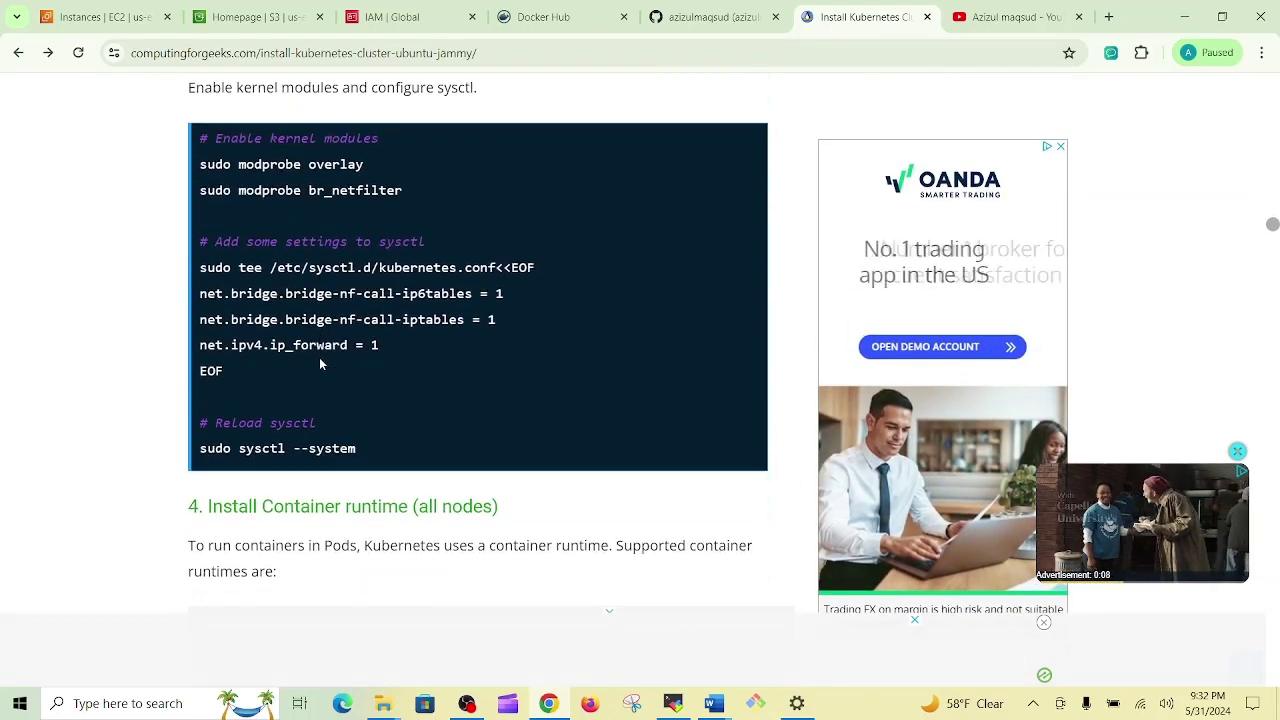
scroll(320, 360, "down", 9)
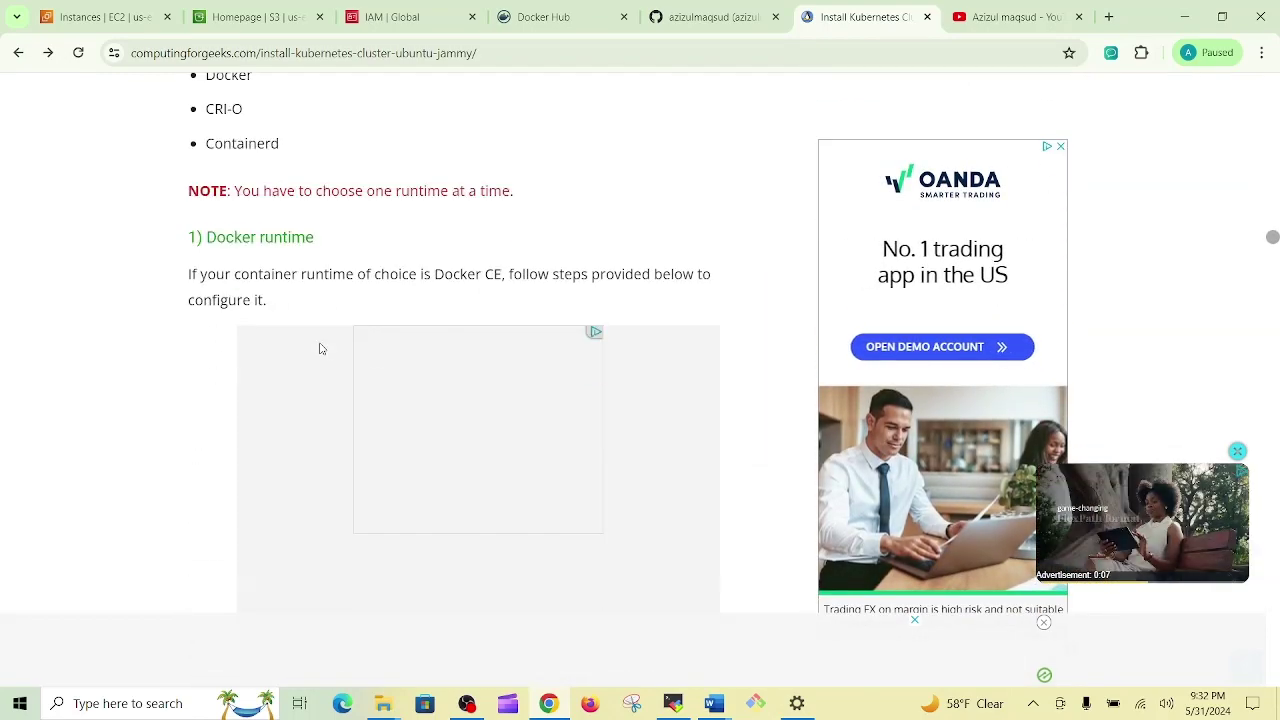
scroll(320, 348, "down", 8)
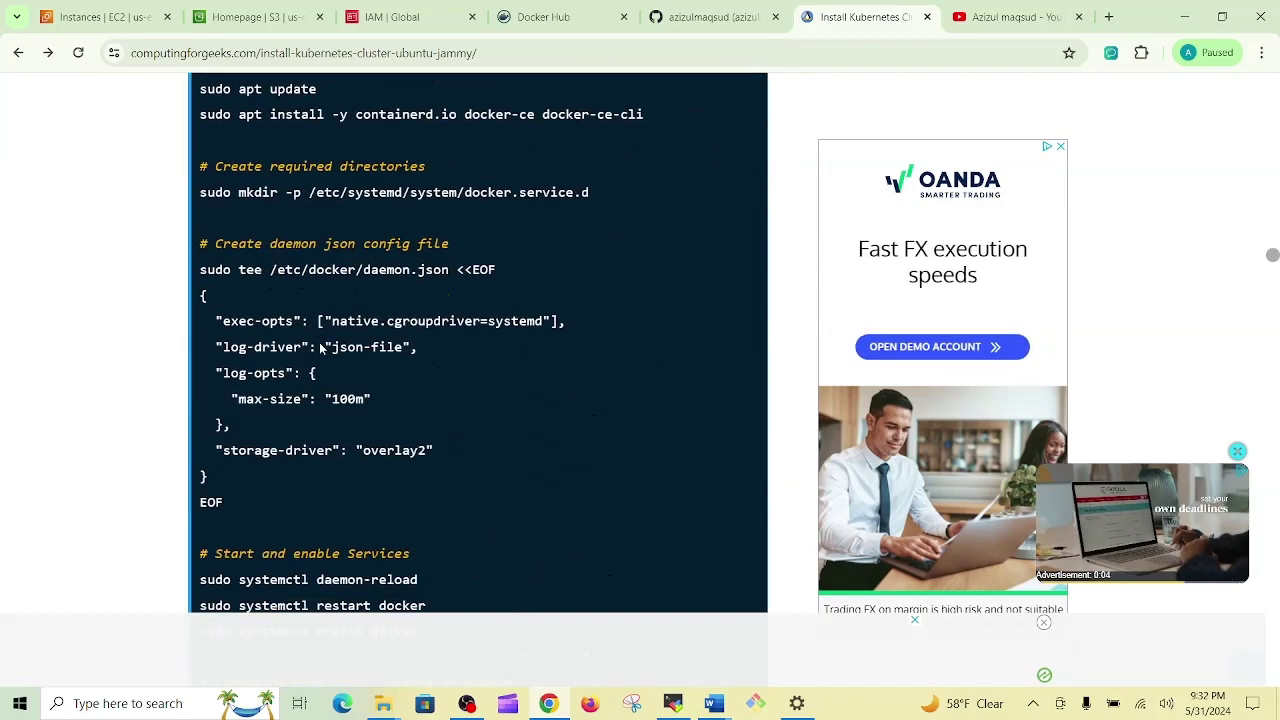
scroll(320, 348, "down", 8)
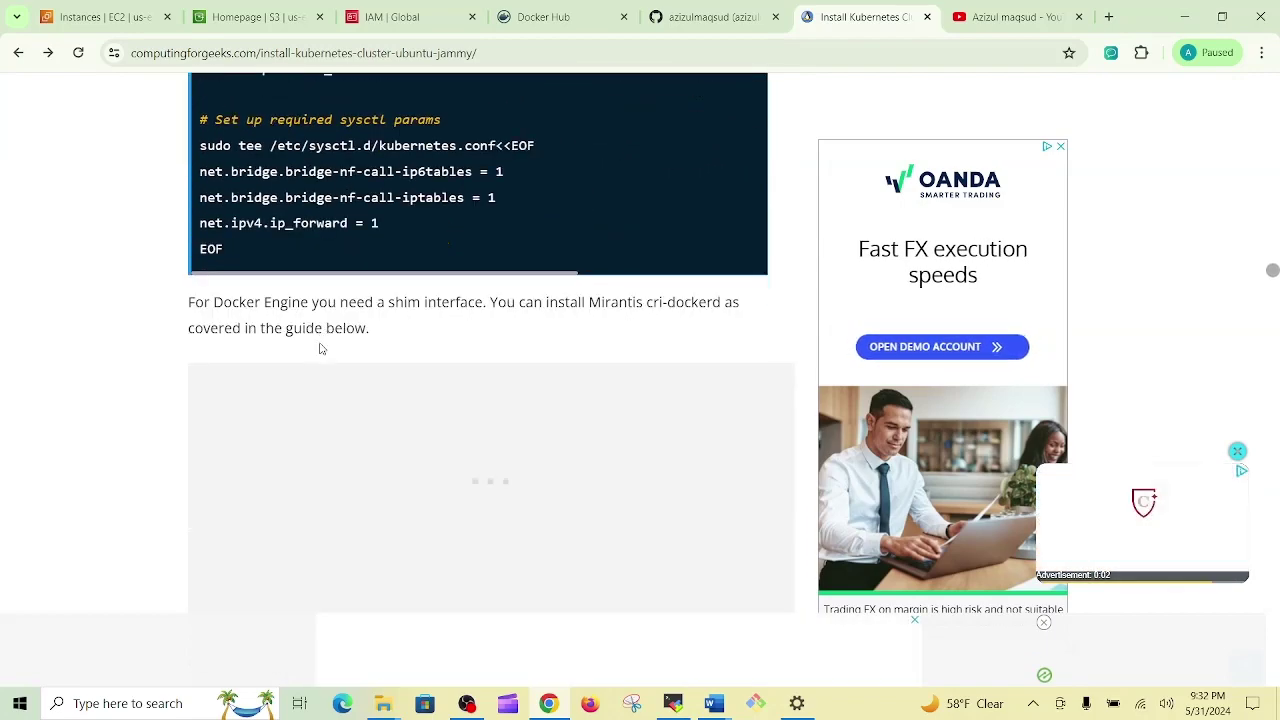
scroll(321, 348, "down", 3)
scroll(320, 347, "down", 9)
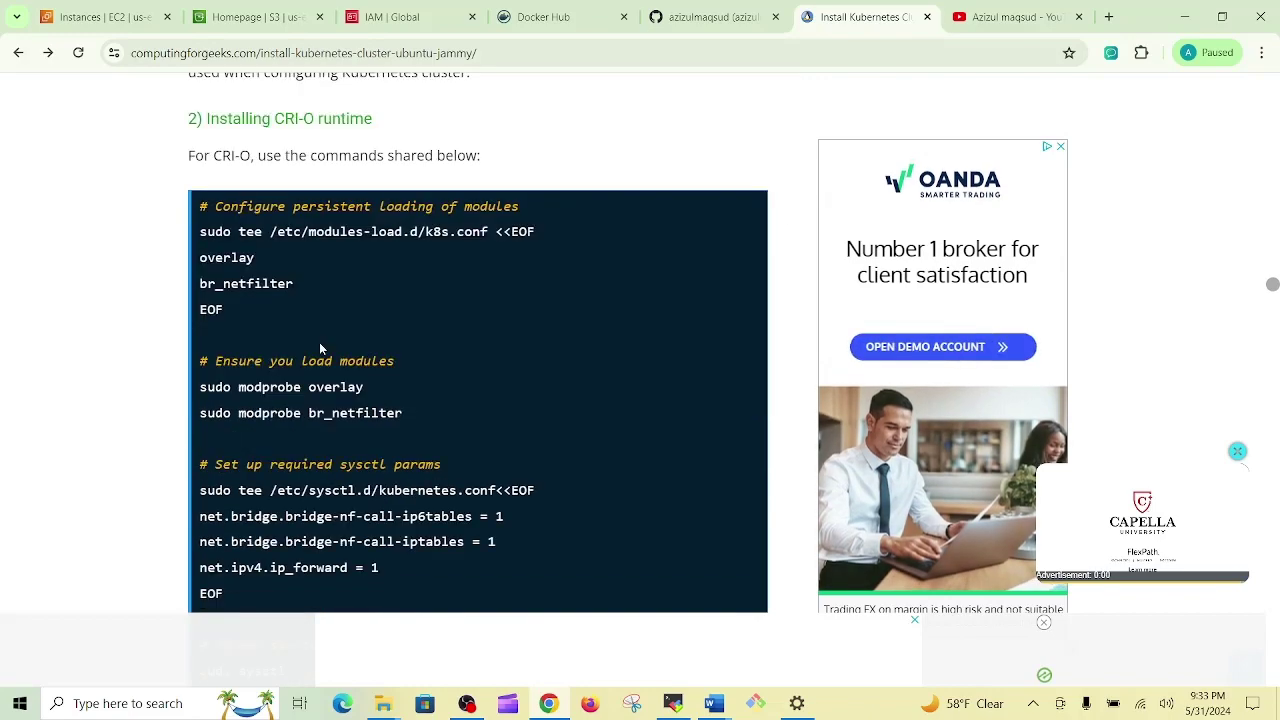
scroll(320, 344, "down", 10)
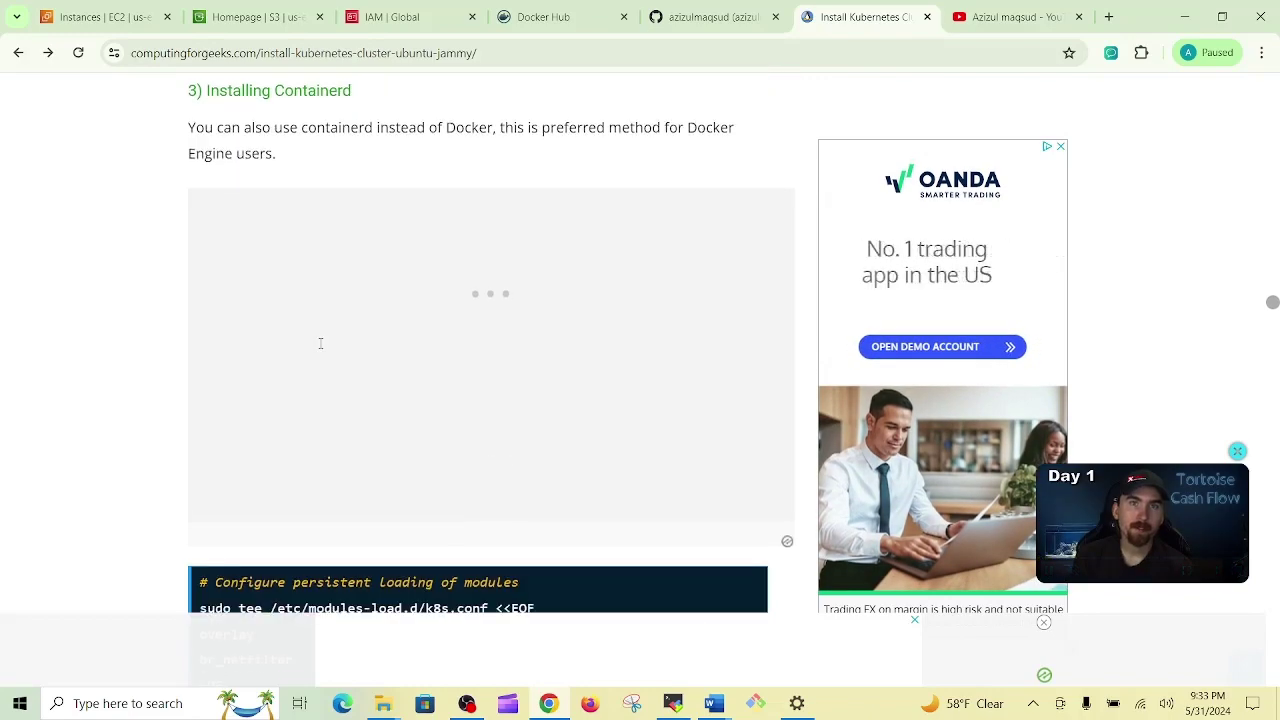
scroll(320, 347, "down", 3)
scroll(330, 300, "up", 3)
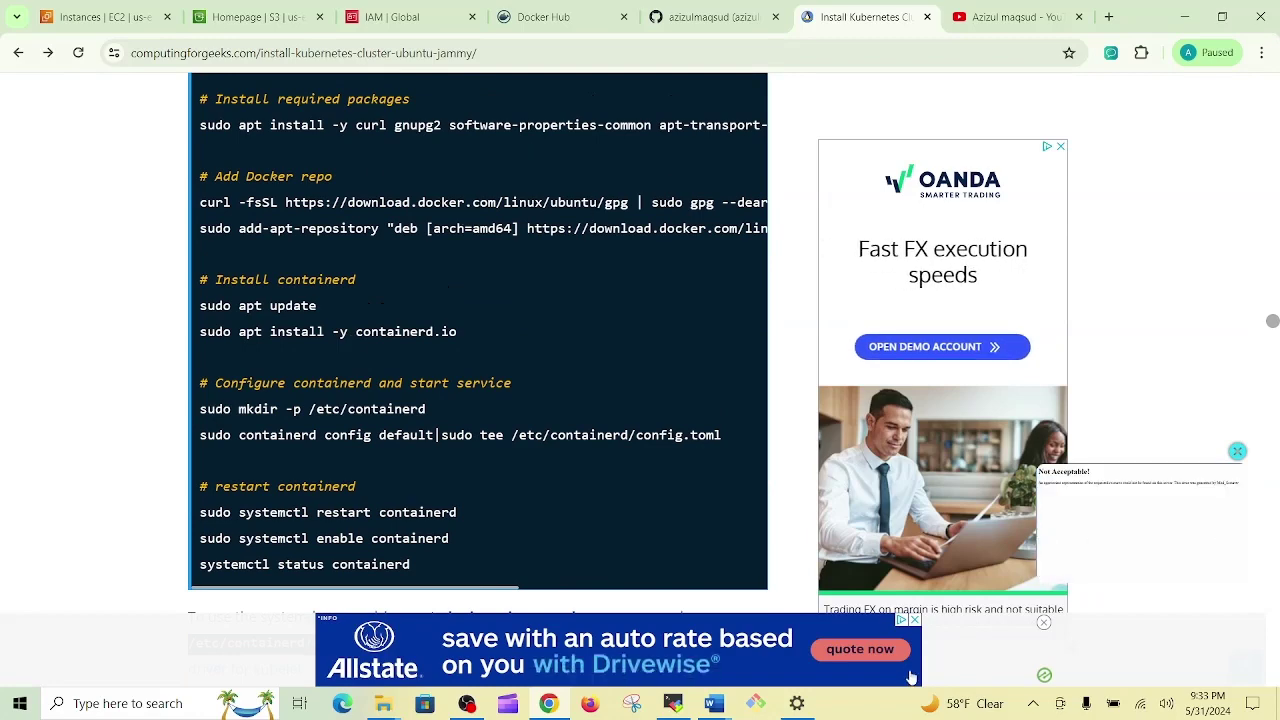
Step: Return to MobaXterm and, on all three nodes, install curl and apt-transport-https and add the kubernetes-xenial apt repository with its signing key
left_click(677, 705)
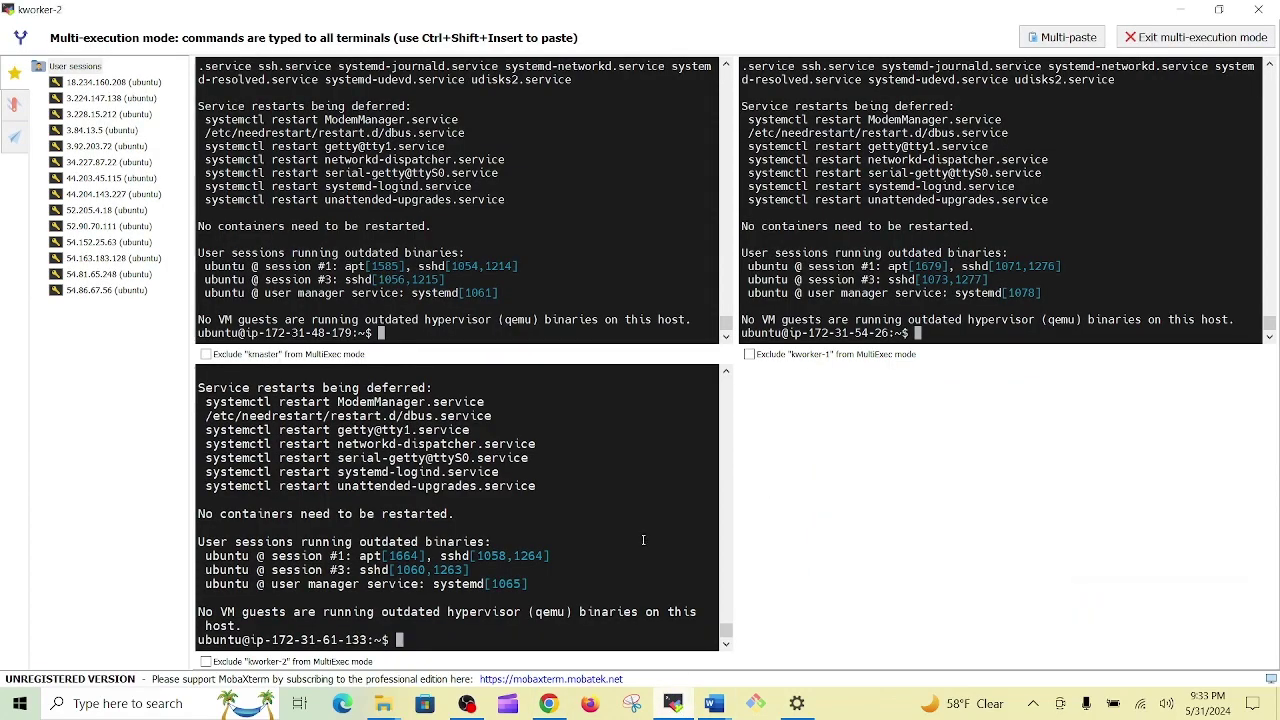
key("ctrl+l")
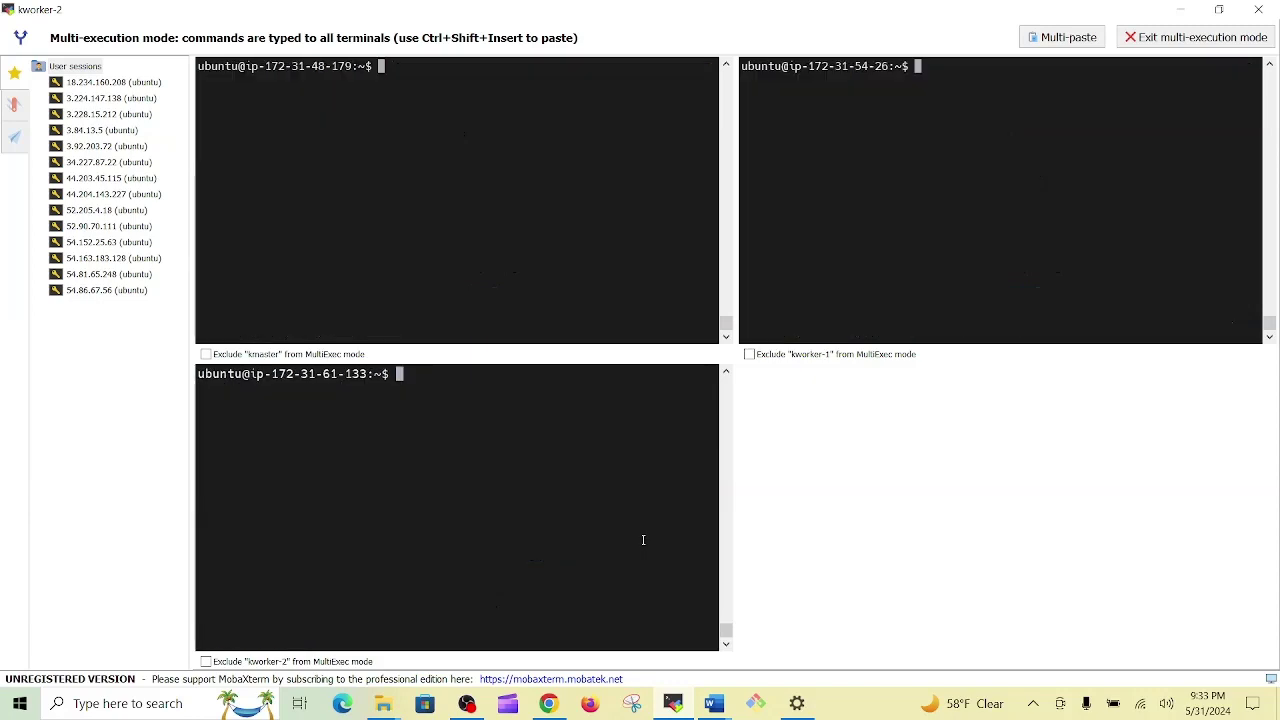
left_click(1066, 37)
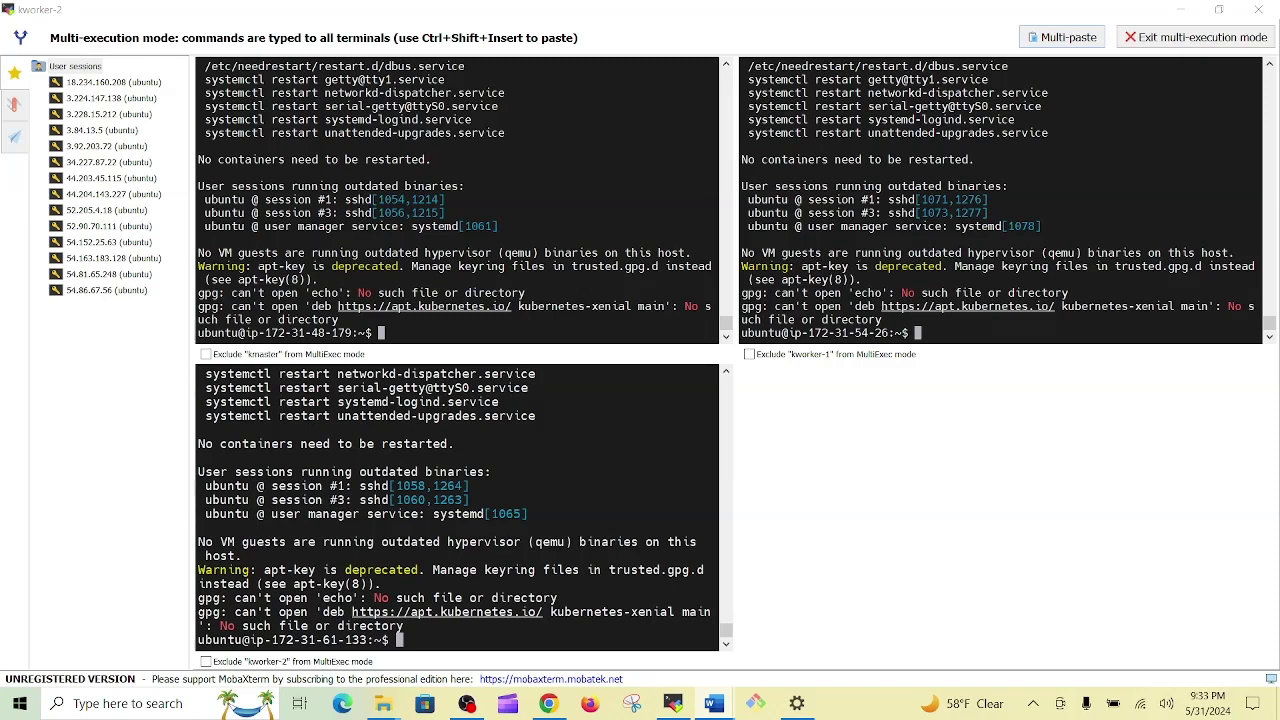
left_click(1052, 36)
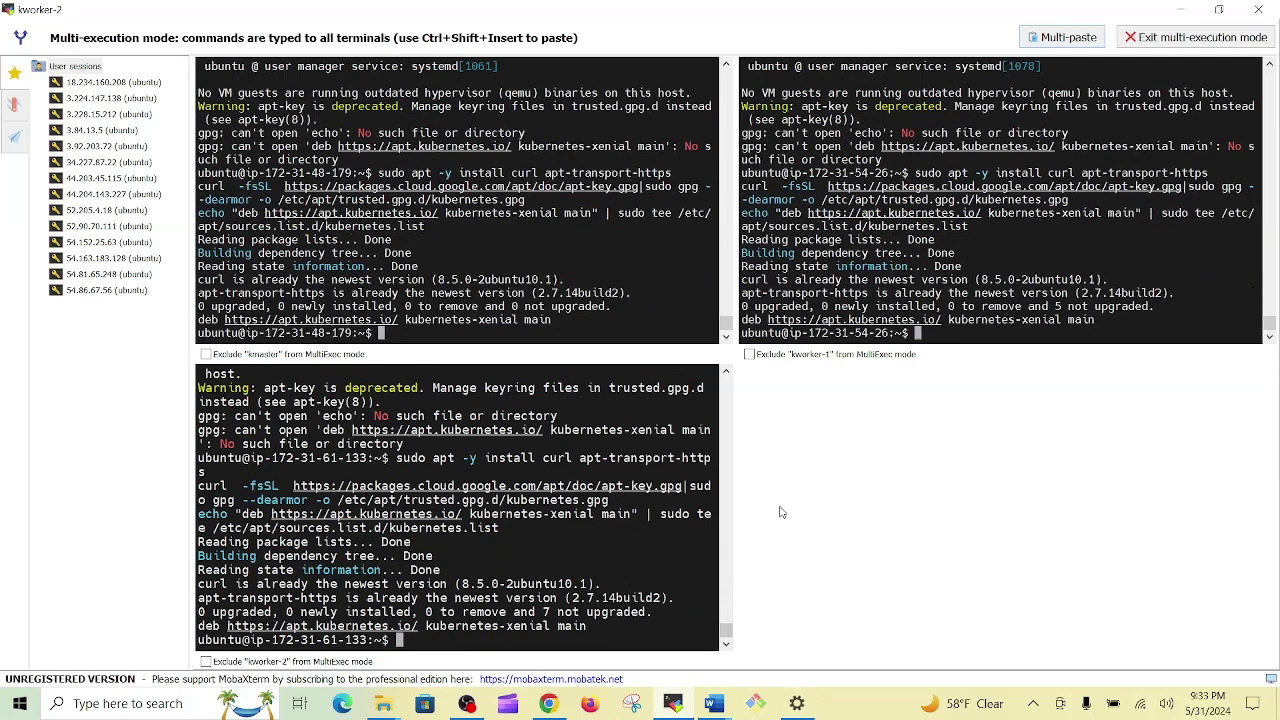
Step: Clear the terminals and run the copied commands that install kubelet, kubeadm and kubectl and put them on hold on all three nodes
key("ctrl+l")
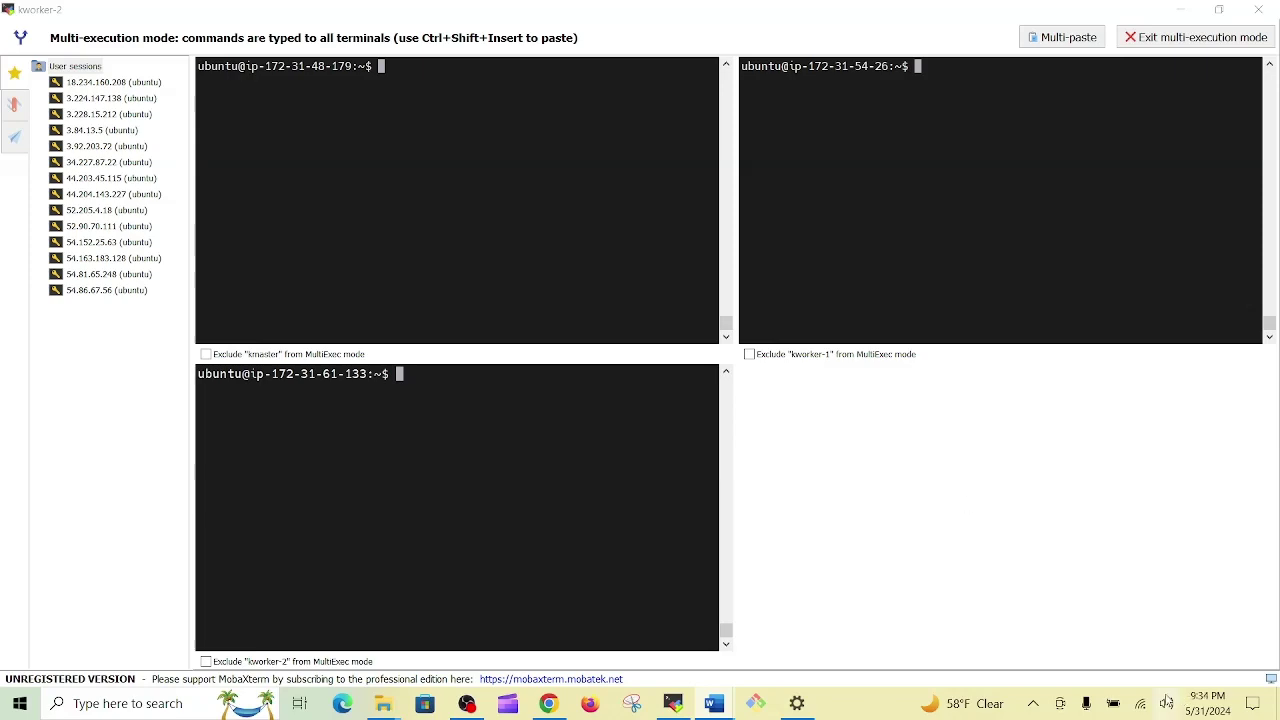
left_click(1040, 43)
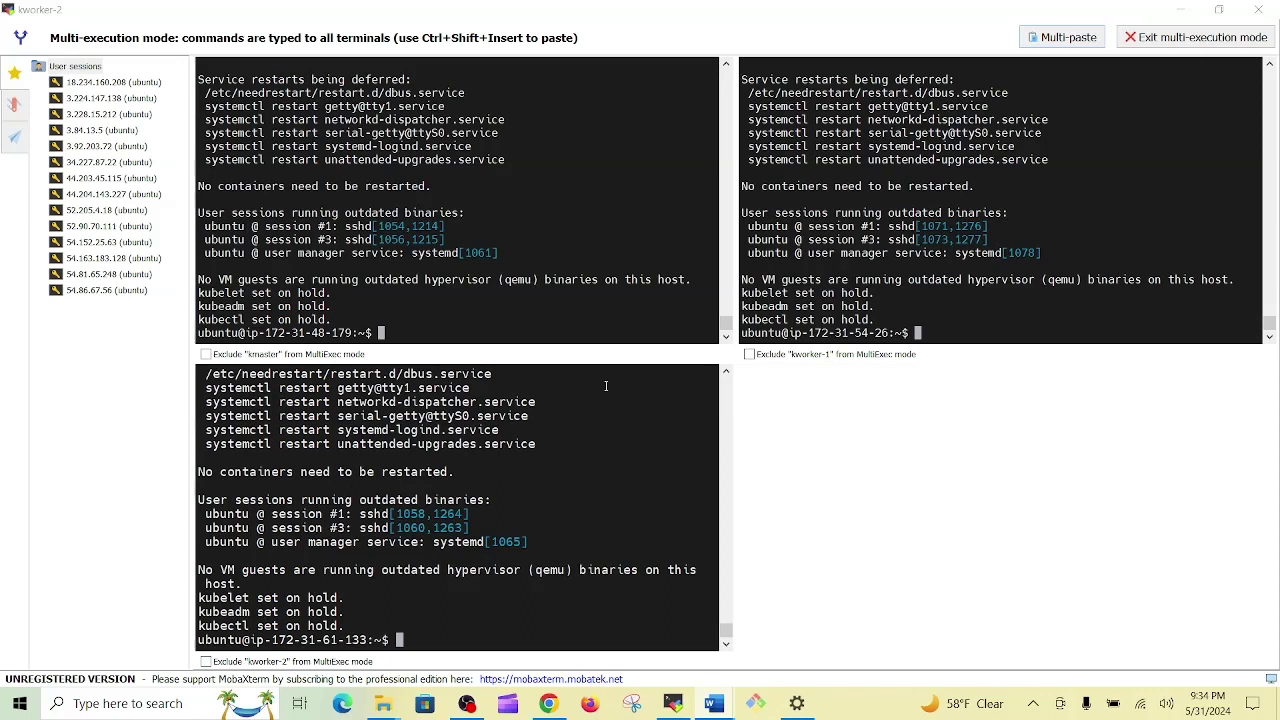
Step: Clear the terminals and check the installed tool versions on all nodes with "kubectl version --client && kubeadm version"
left_click(988, 211)
key("ctrl+l")
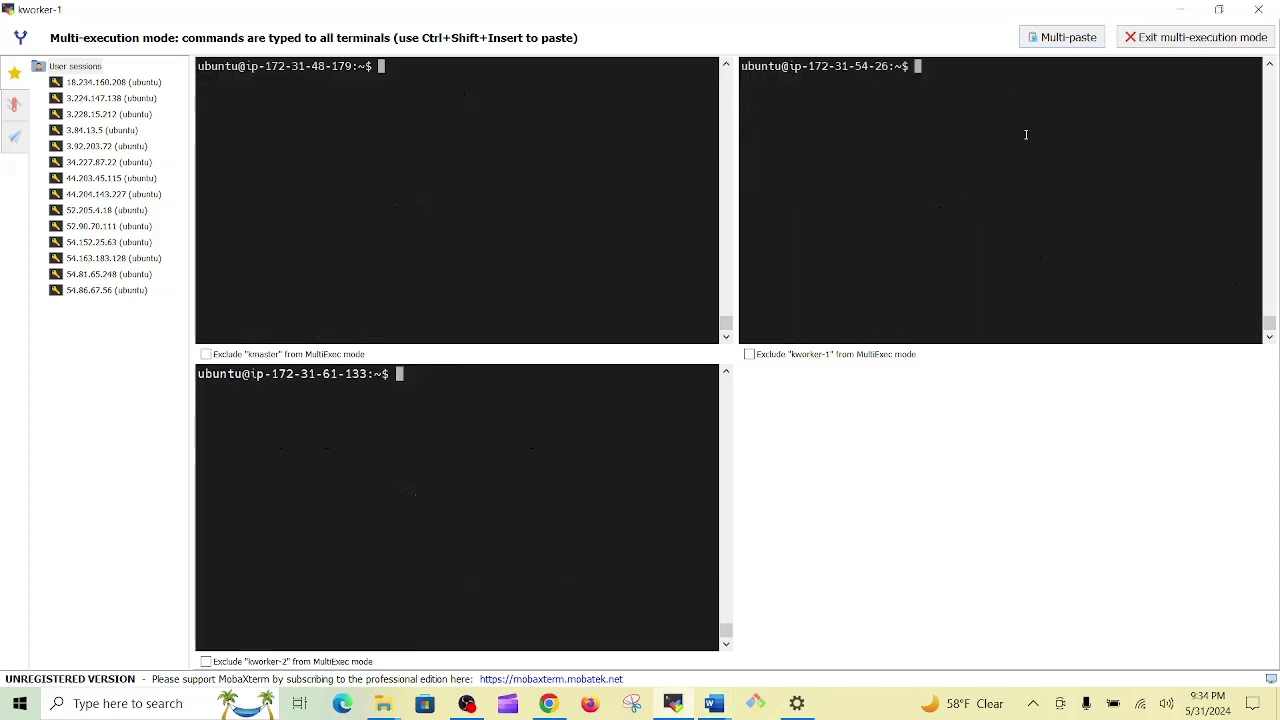
left_click(1047, 34)
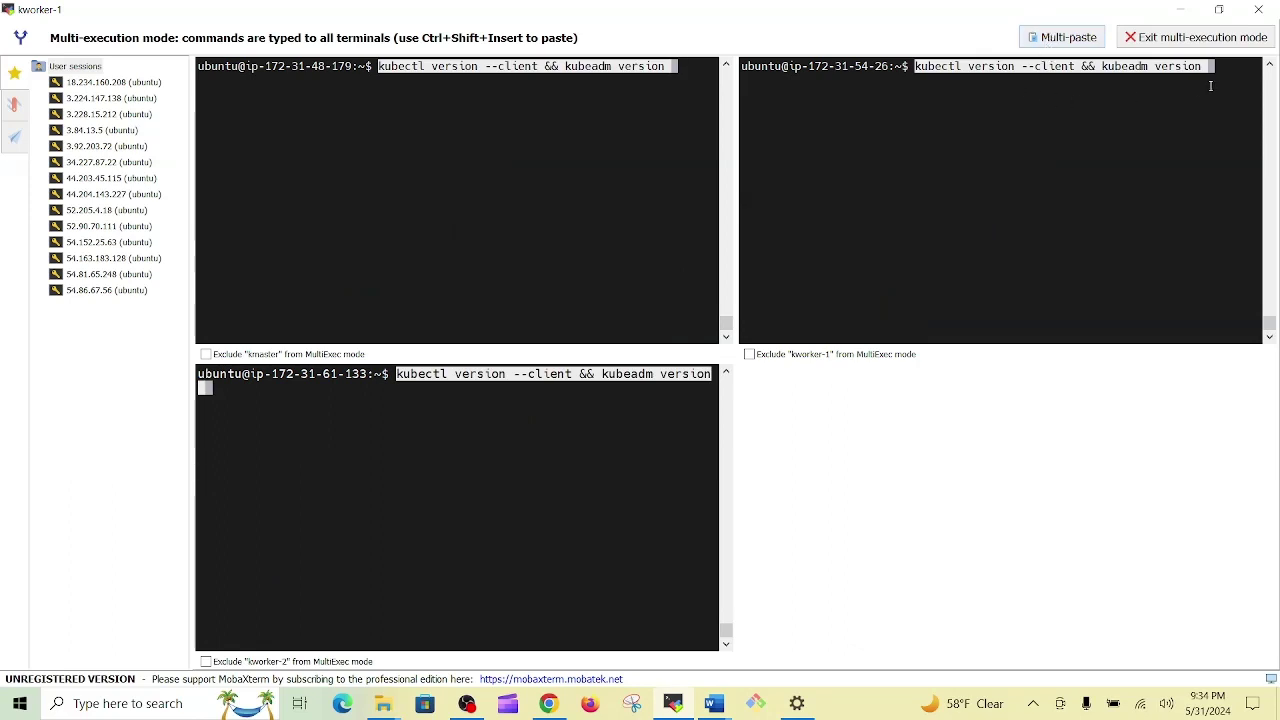
key("Return")
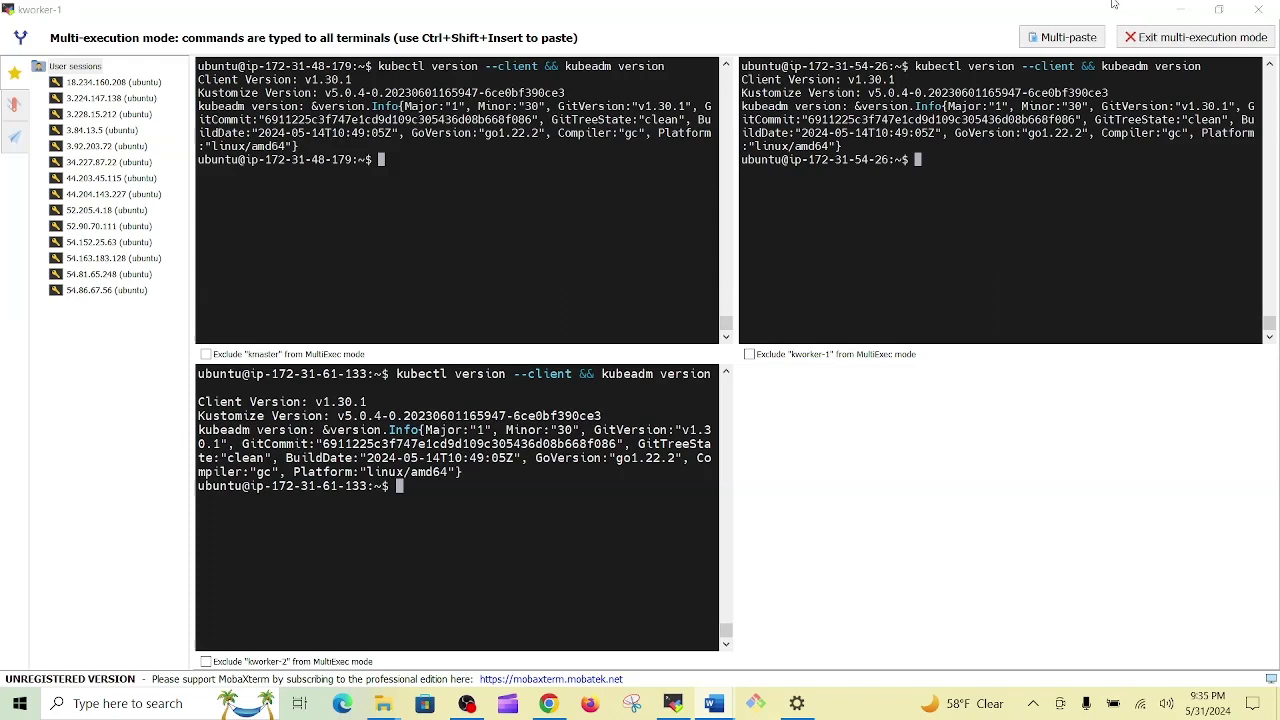
Step: Disable swap on all three nodes by running "sudo sed -i '/ swap / s/^\(.*\)$/#\1/g' /etc/fstab" and "sudo swapoff -a"
left_click(1064, 38)
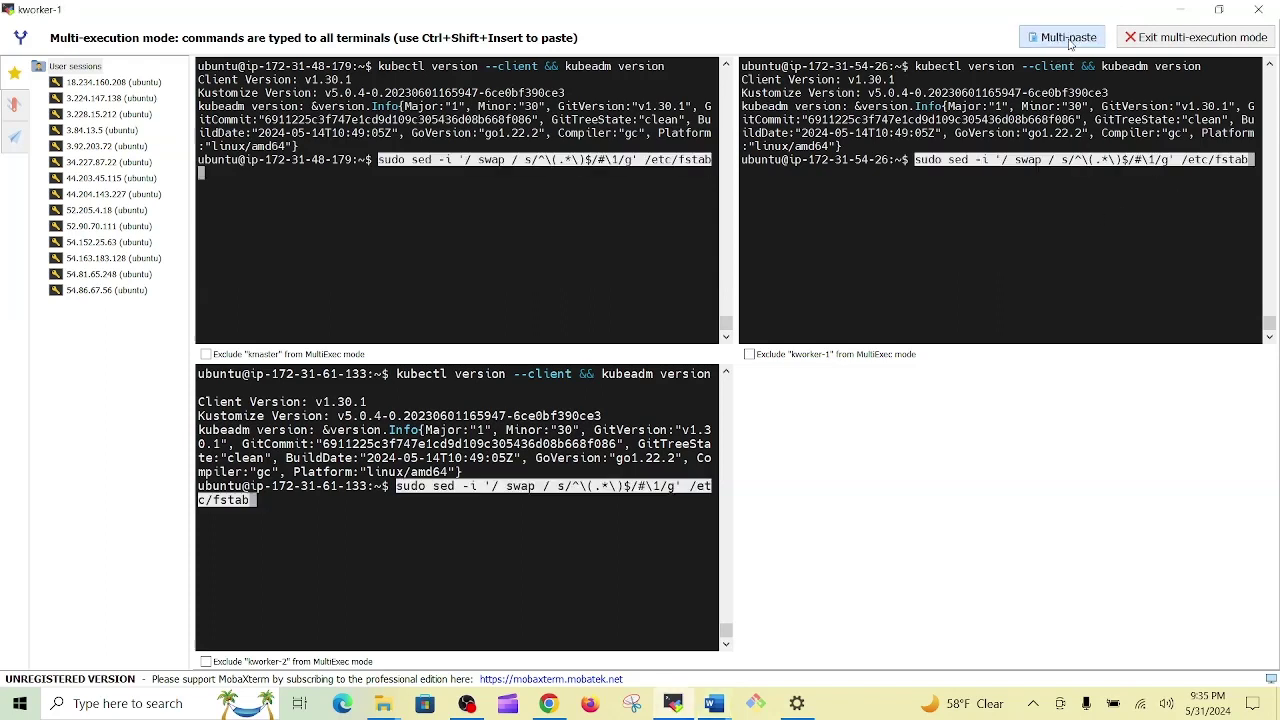
key("Return")
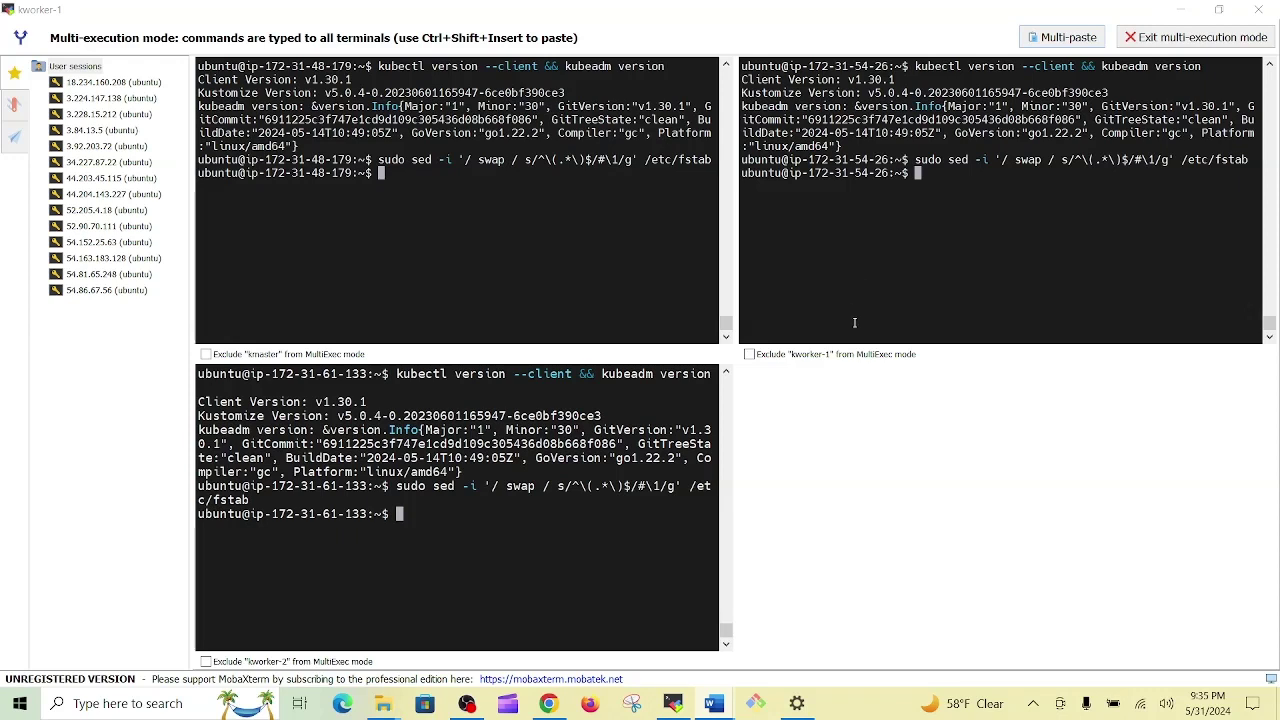
left_click(1077, 44)
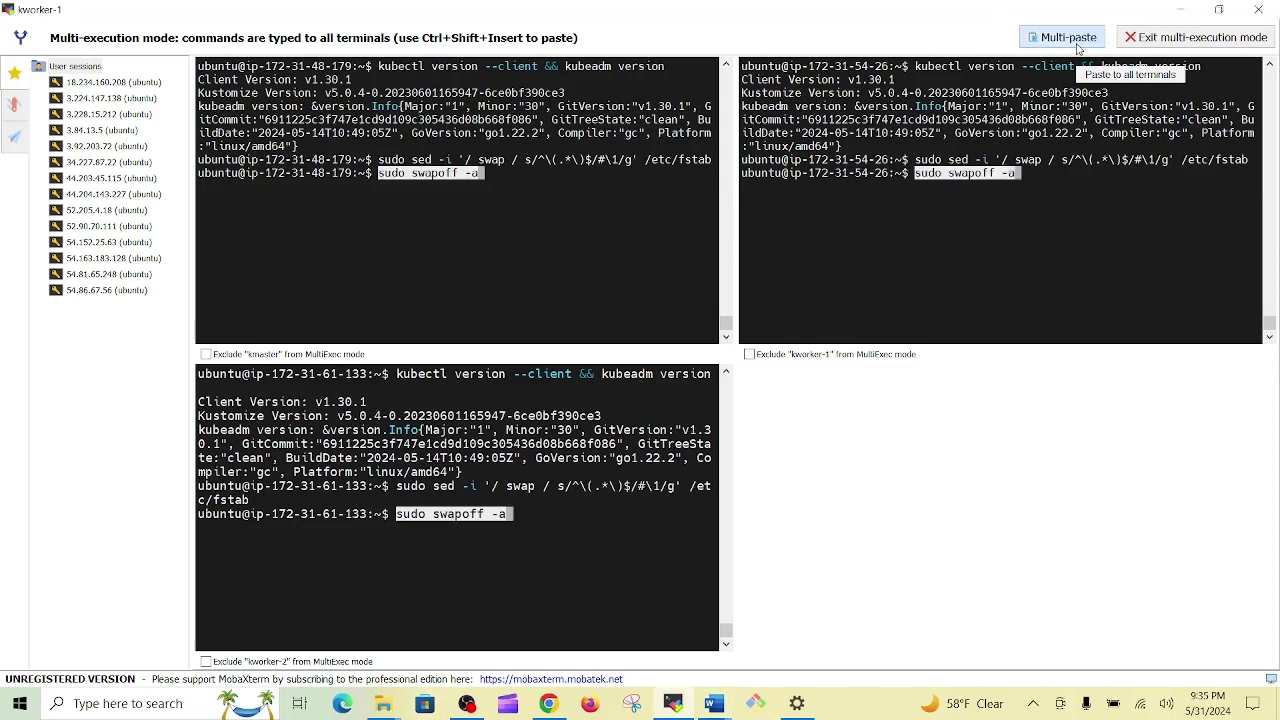
key("Return")
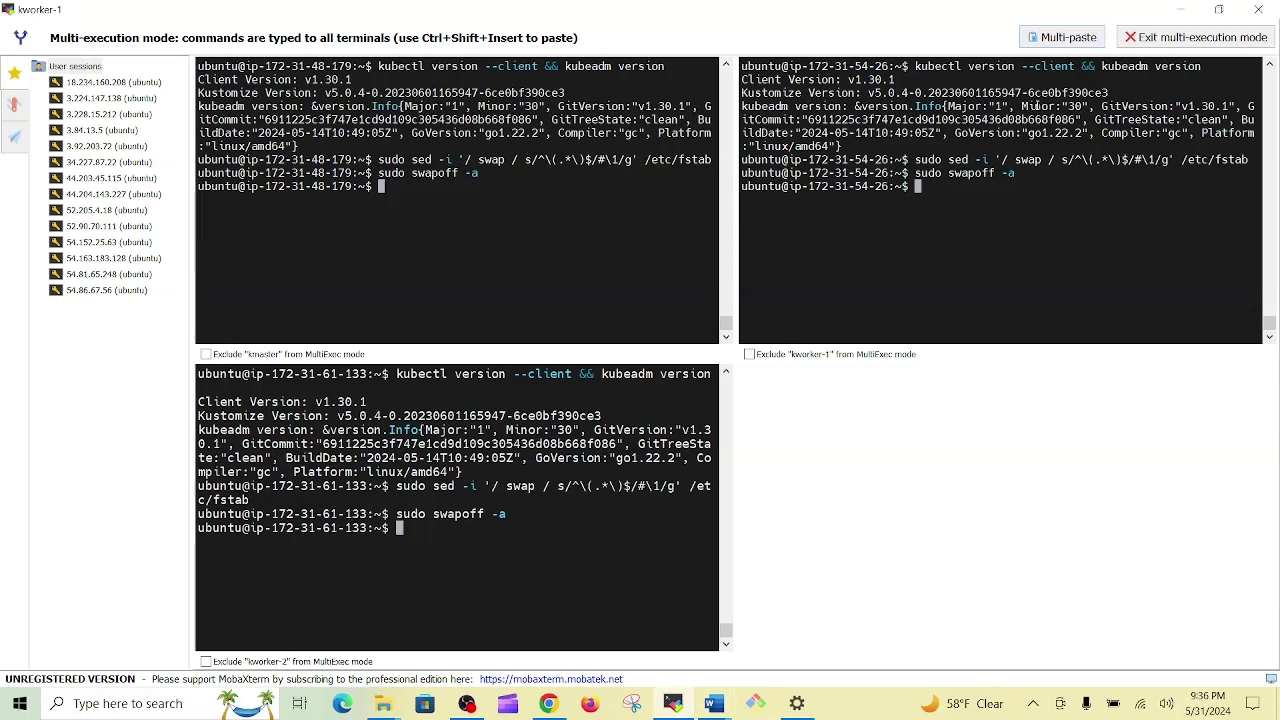
Step: Edit /etc/fstab in vim on all nodes, append the line "#/swap.img none swap sw 0 0" at the end, and save it
key("ctrl+l")
left_click(1064, 38)
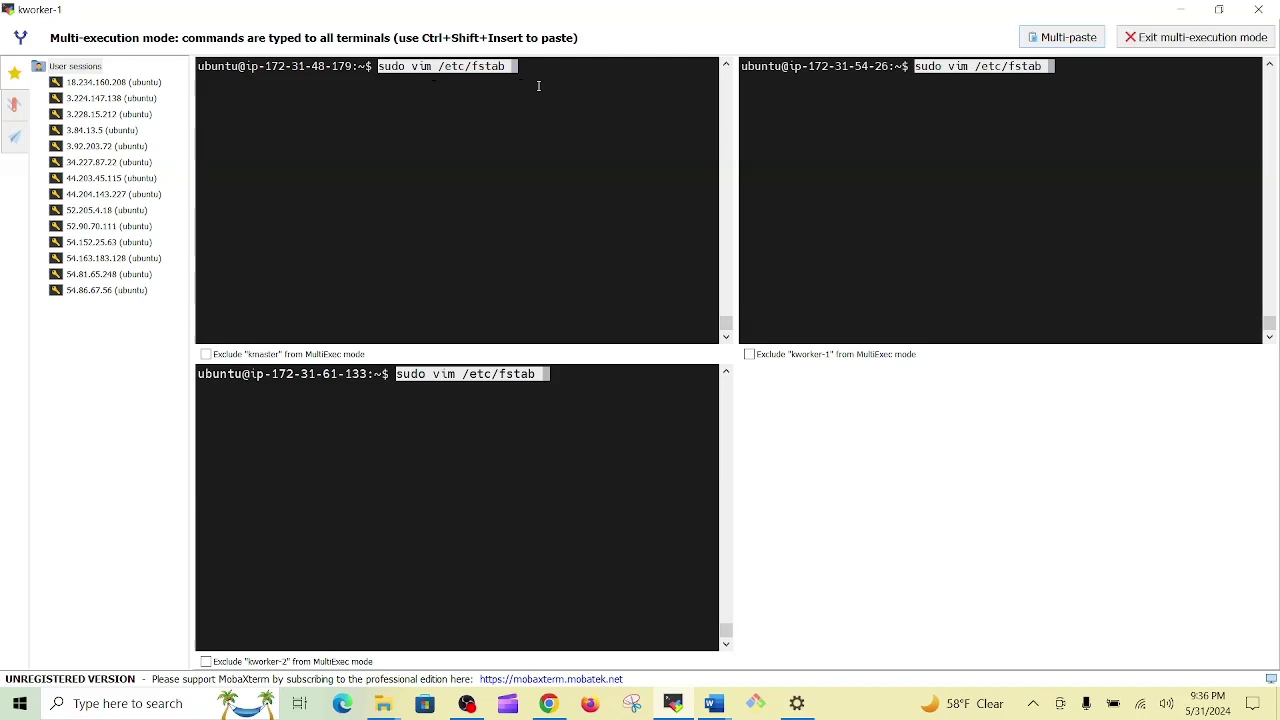
key("Return")
key("i")
key("Down")
key("Down")
key("End")
key("Return")
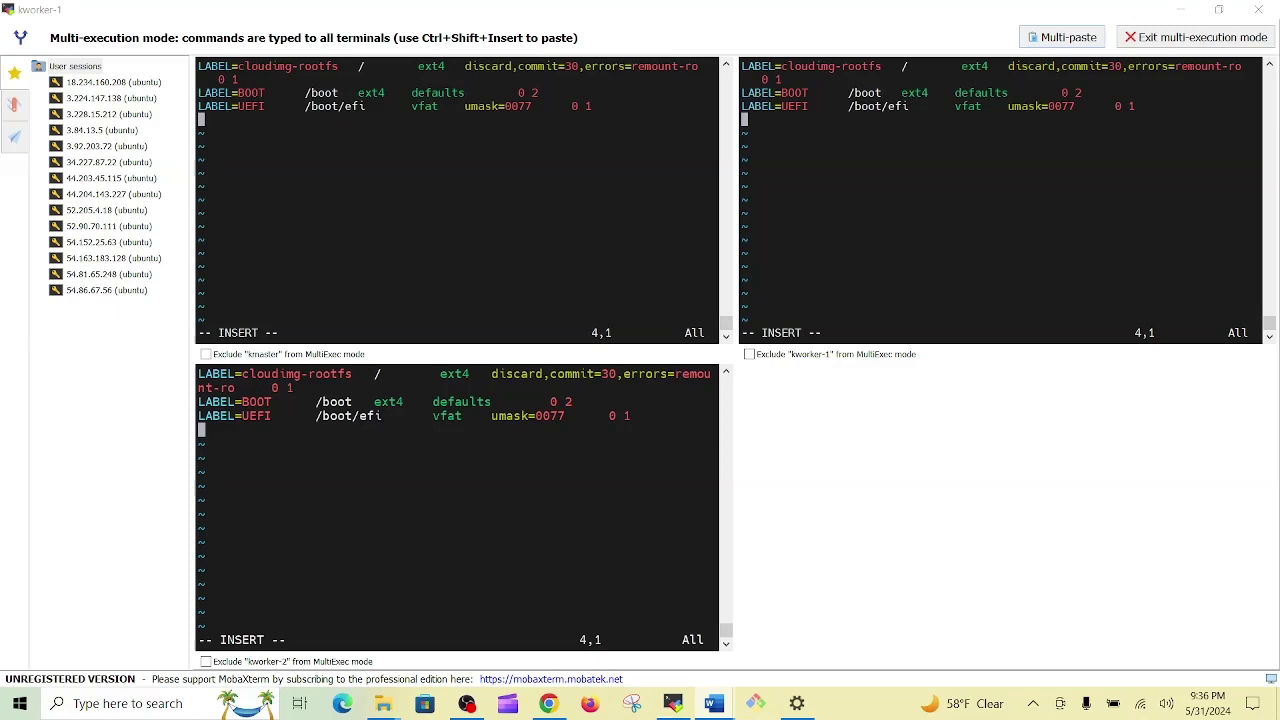
left_click(1071, 36)
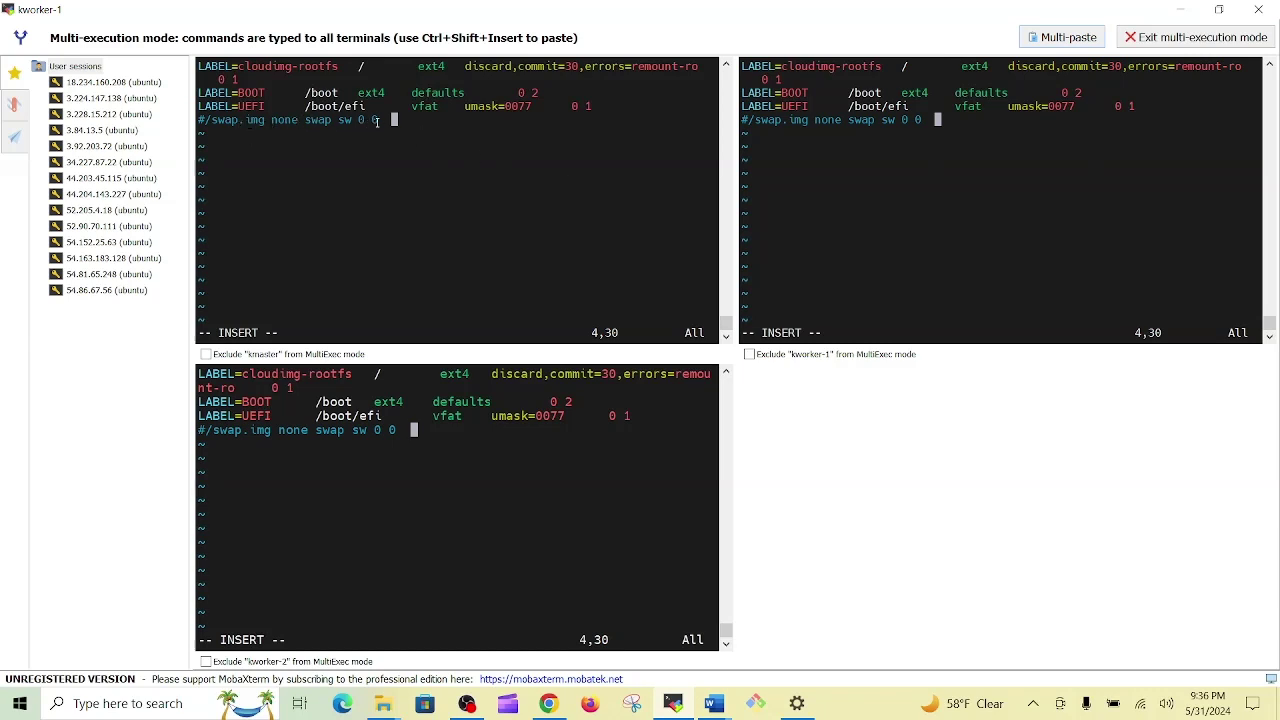
key("Escape")
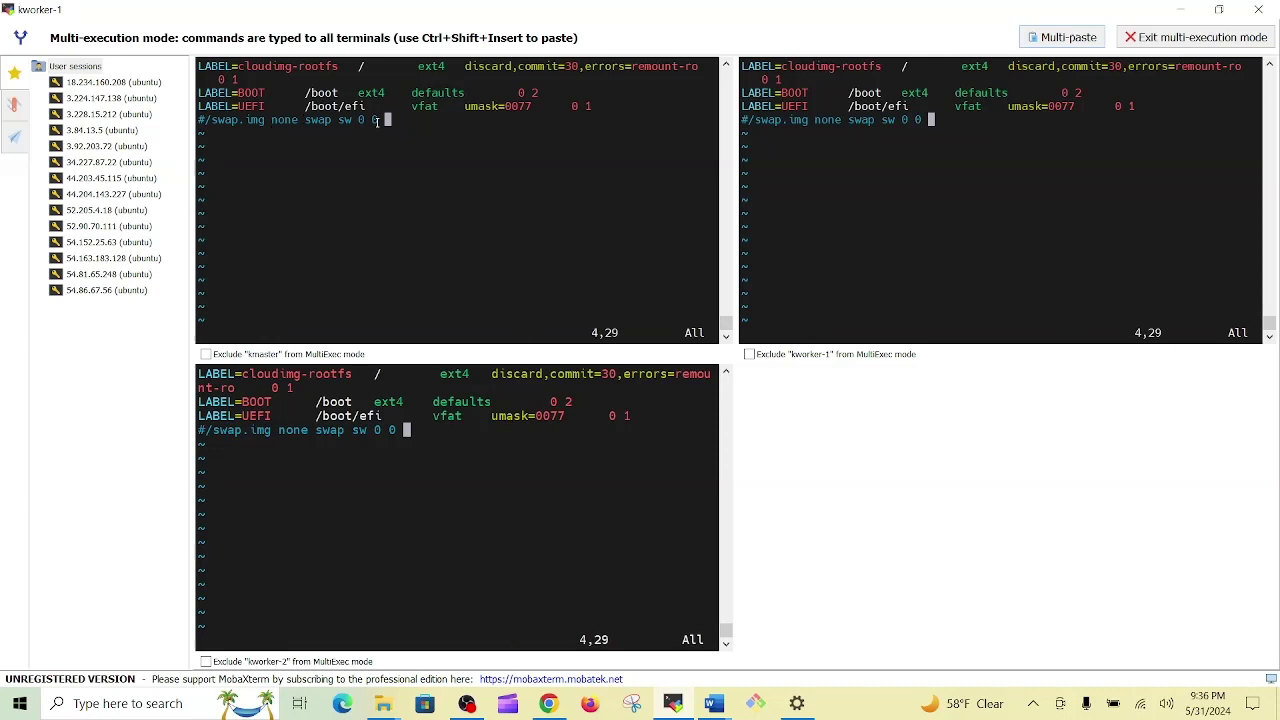
type(":wq")
key("Return")
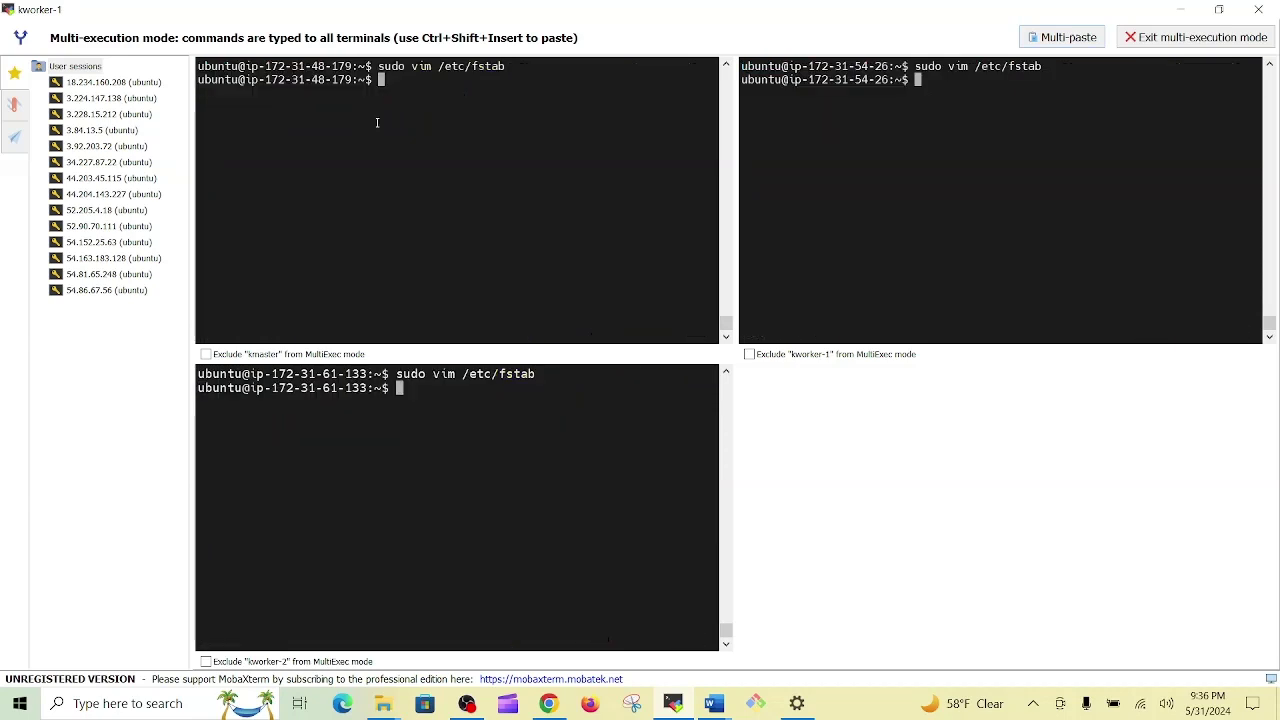
Step: Apply the fstab entries on all three nodes with "sudo mount -a"
left_click(377, 121)
type("su")
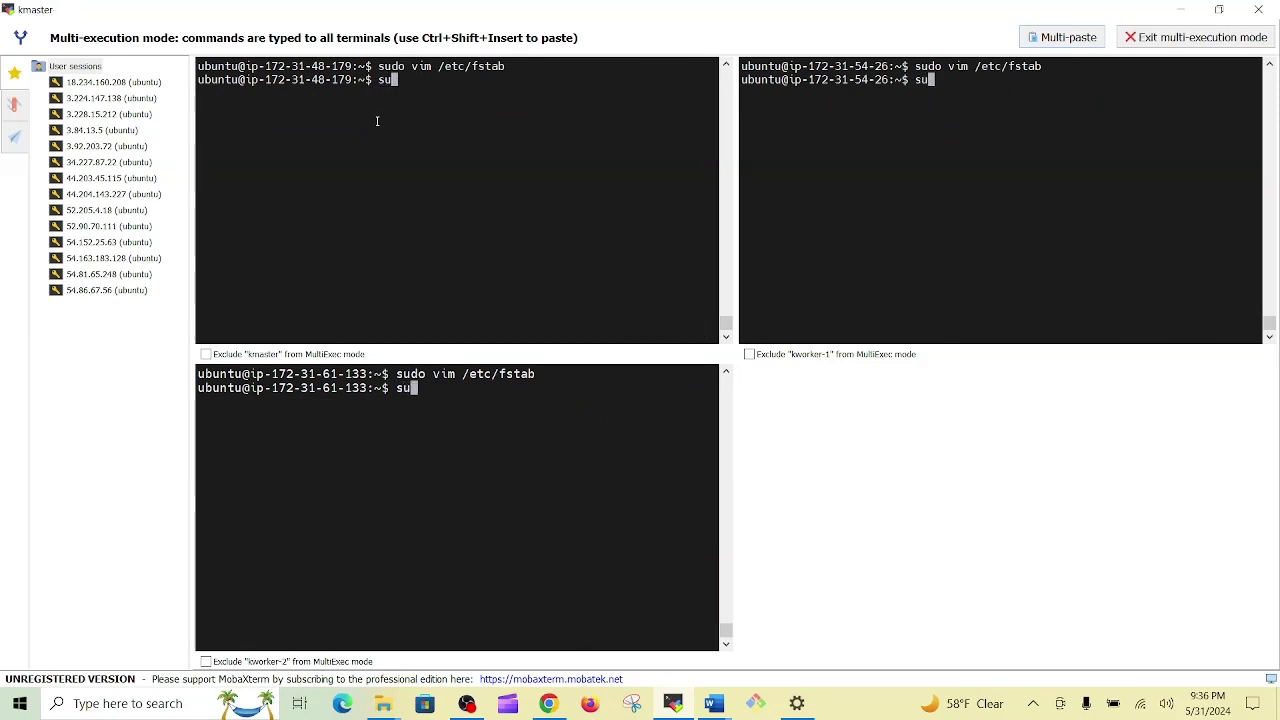
type("do mount ")
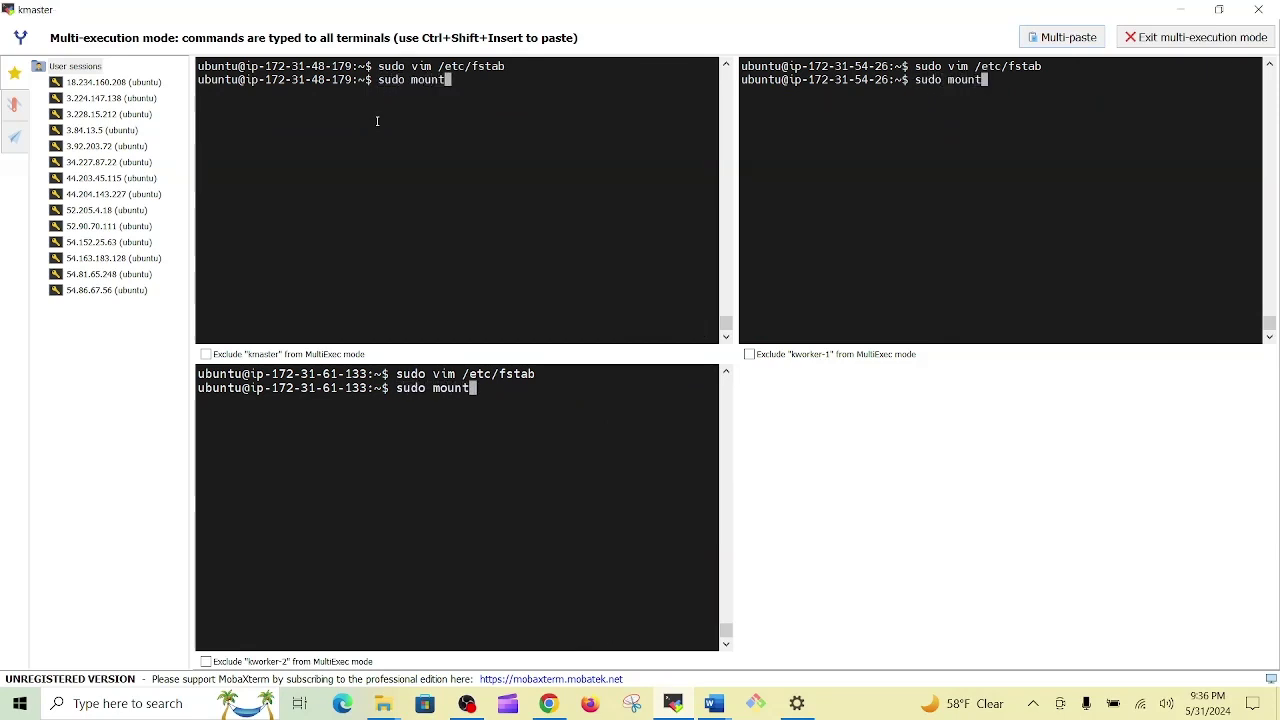
type("-a")
key("Return")
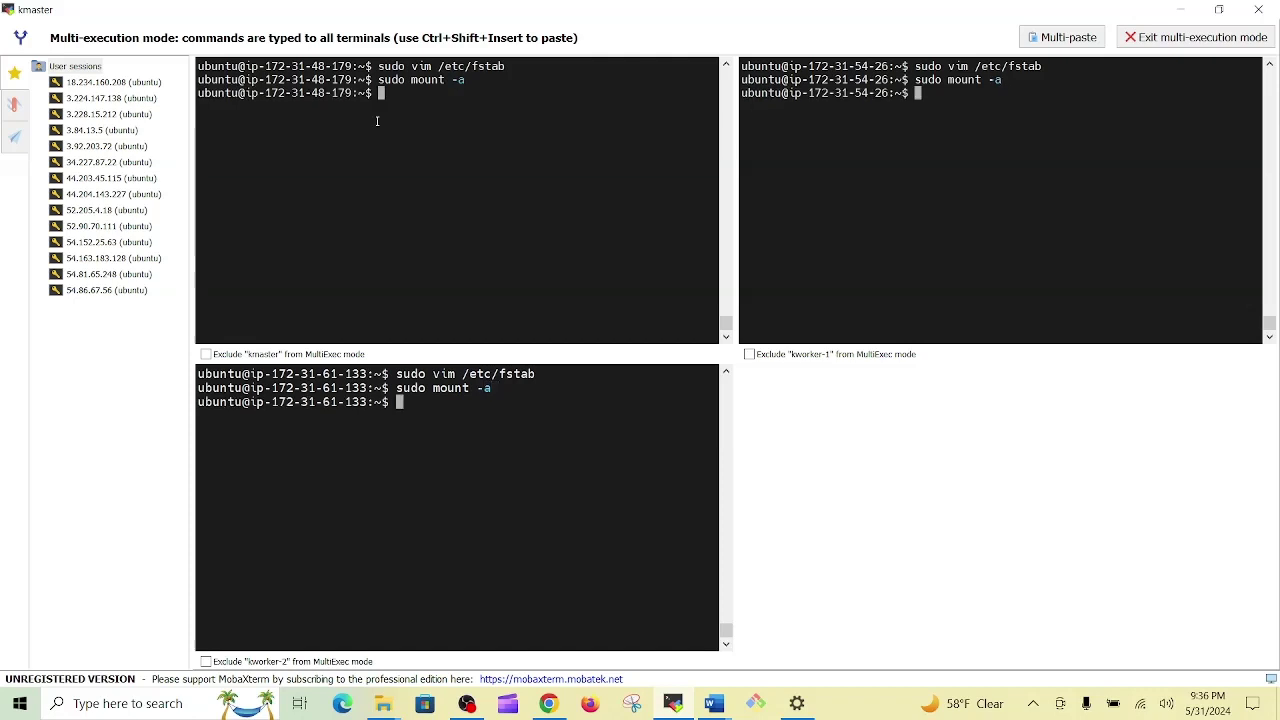
Step: Run "free -h" on all nodes and inspect the total, used and free swap values
type("free ")
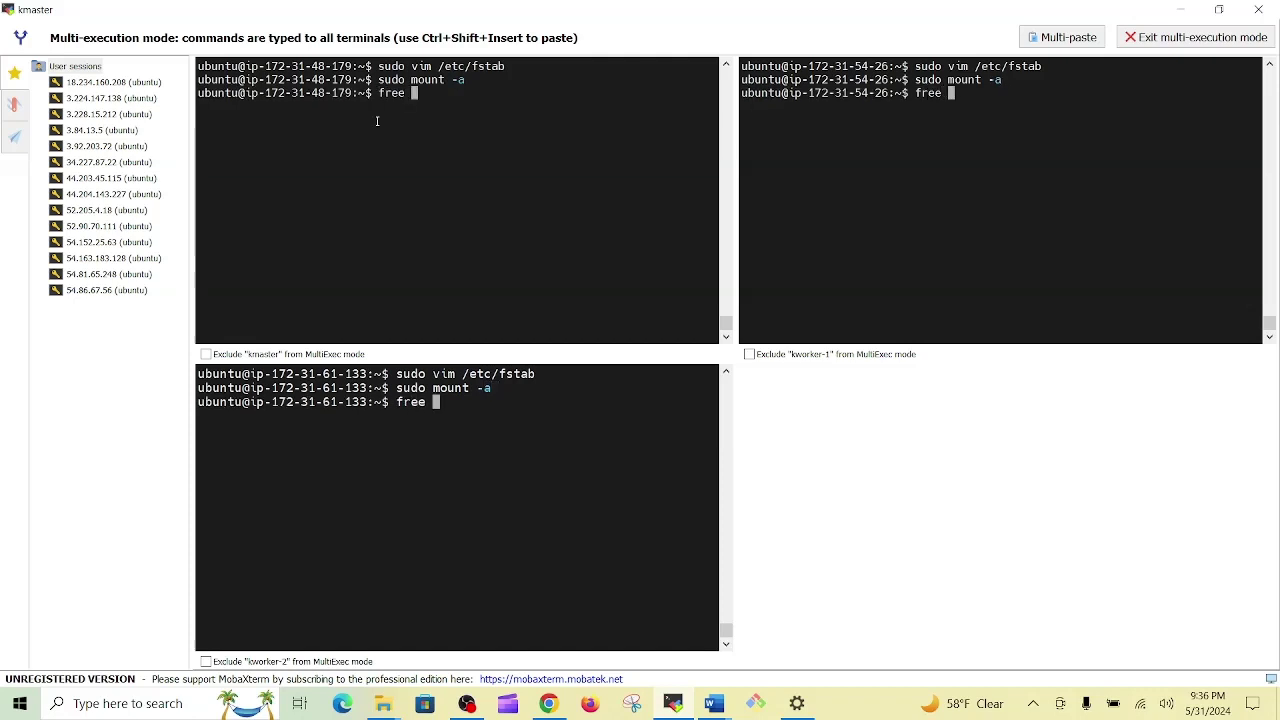
type("-h")
key("Return")
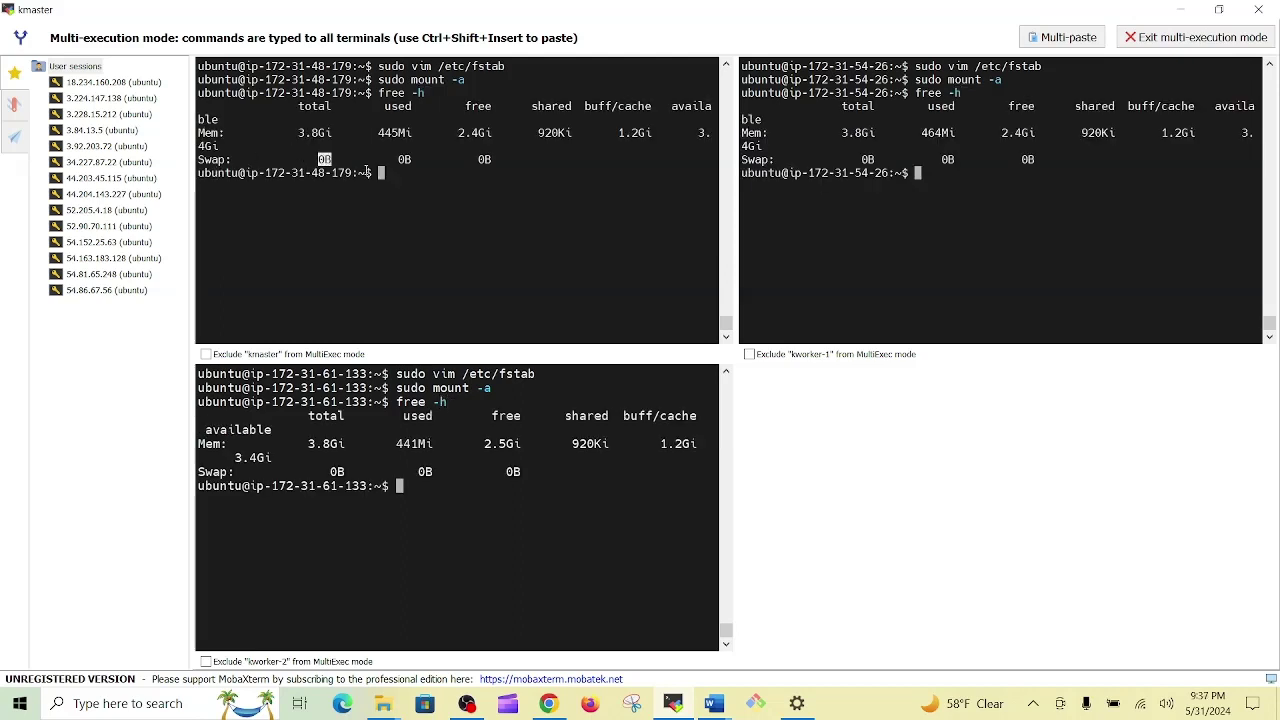
double_click(404, 159)
double_click(486, 160)
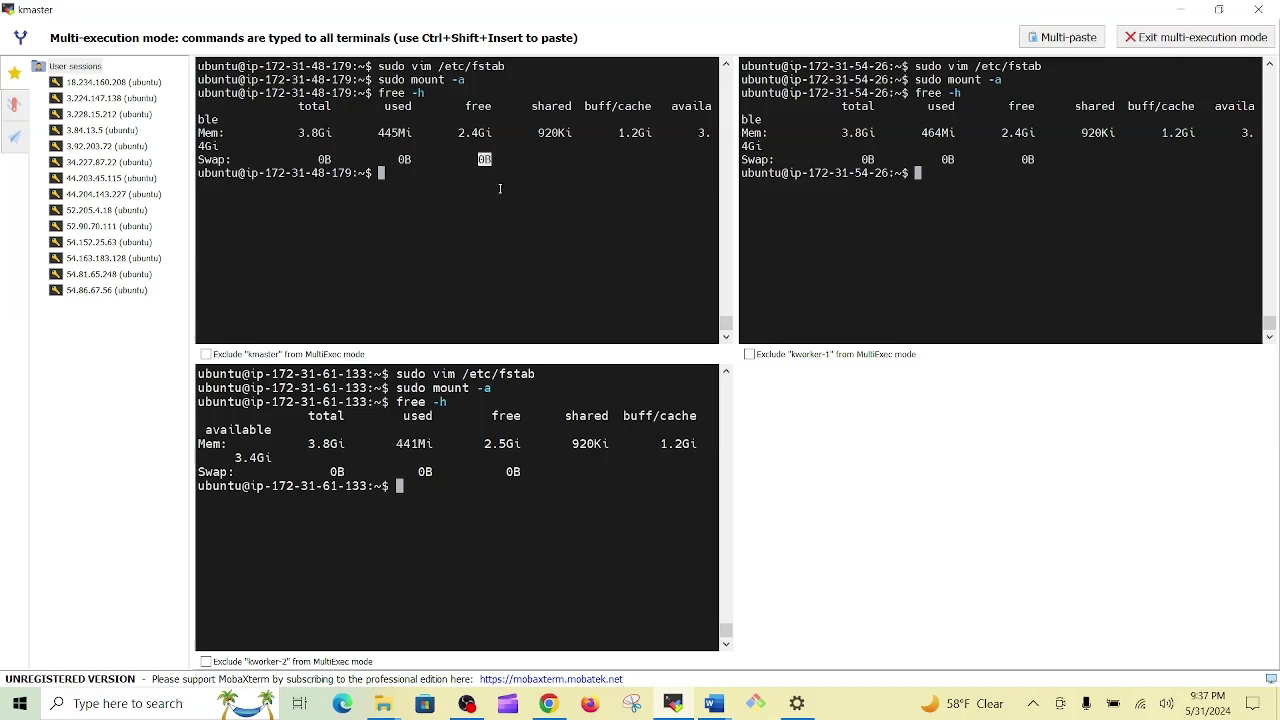
left_click(500, 189)
Step: On all nodes, load the overlay and br_netfilter modules and write the bridge-nf-call and ip_forward settings, each set to 1, to /etc/sysctl.d/kubernetes.conf
key("ctrl+l")
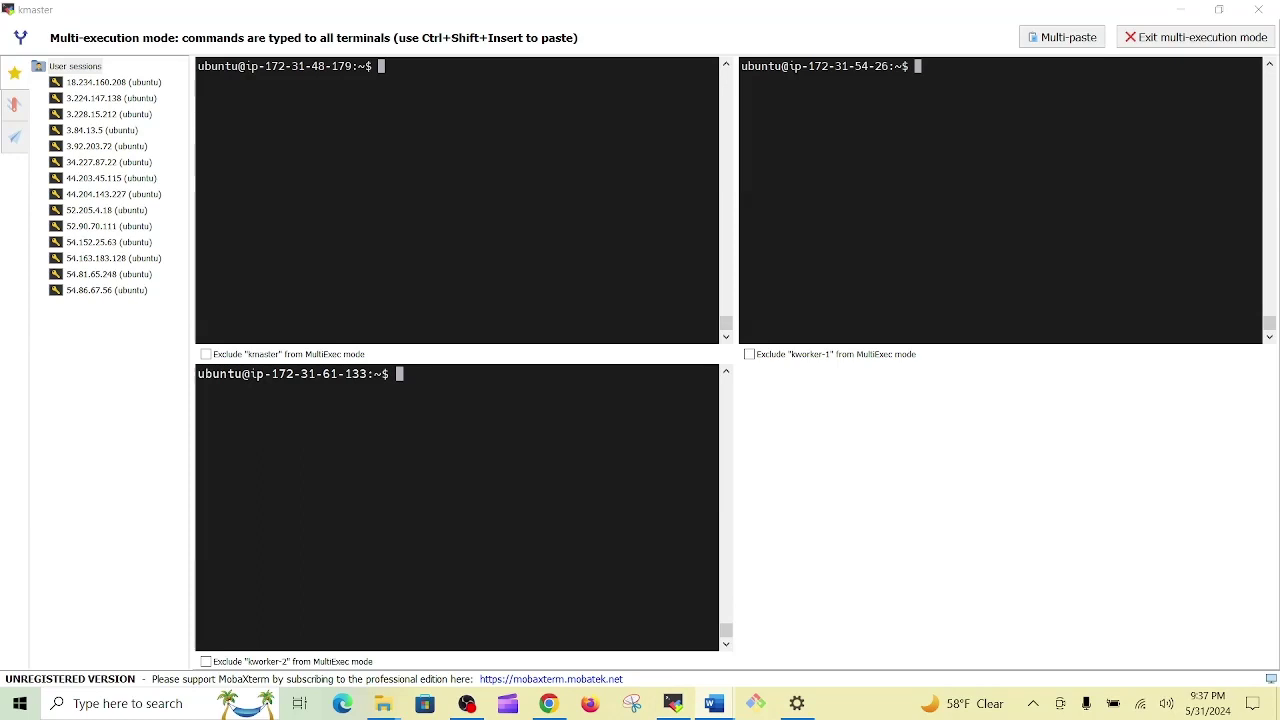
left_click(1060, 37)
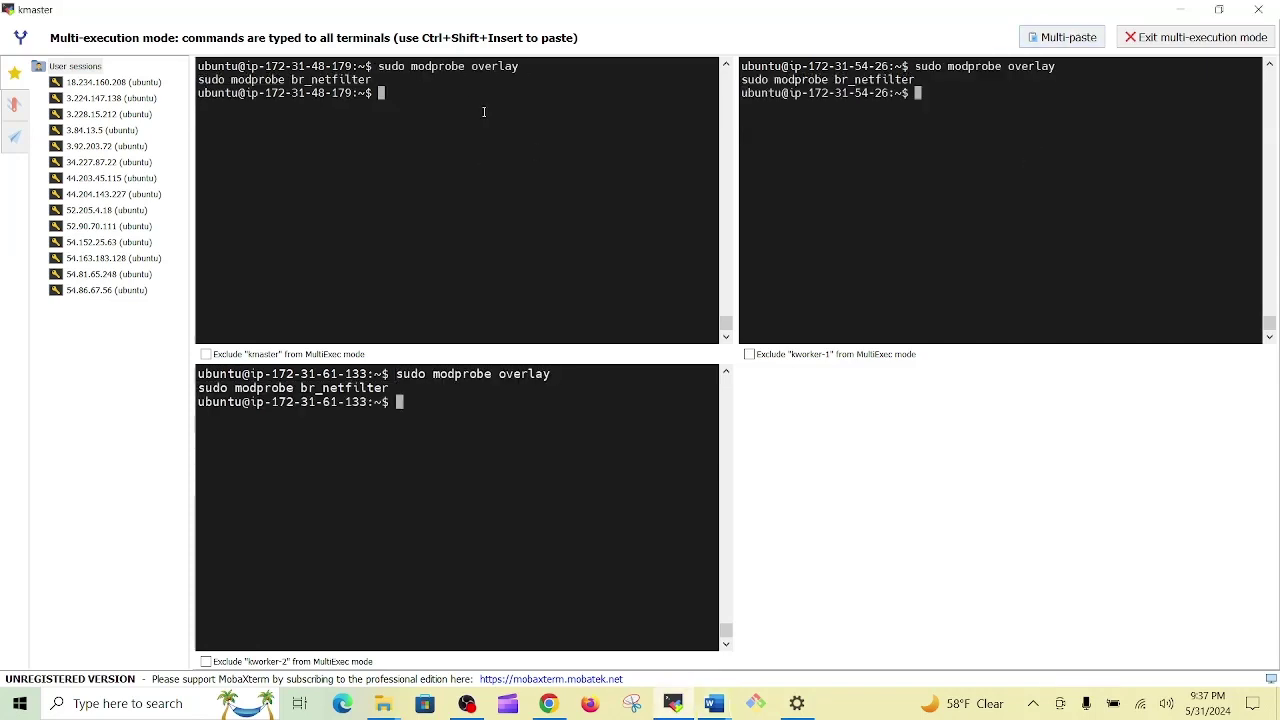
double_click(428, 68)
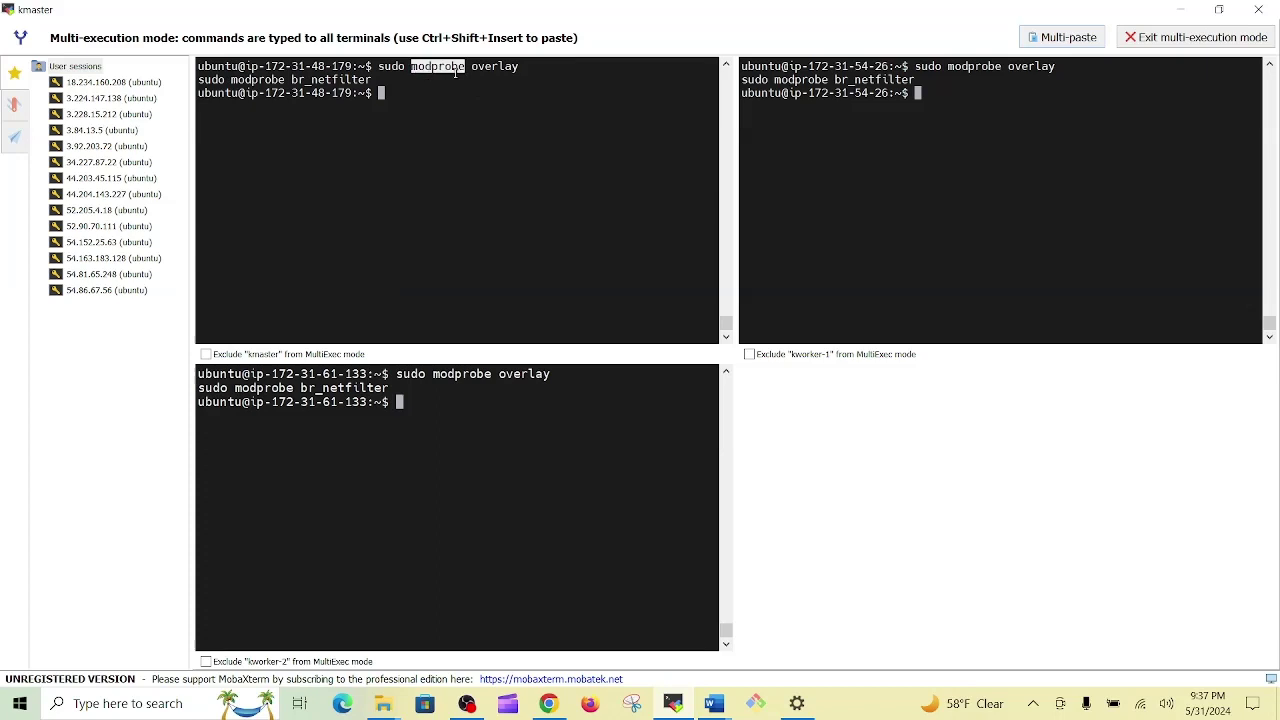
double_click(494, 68)
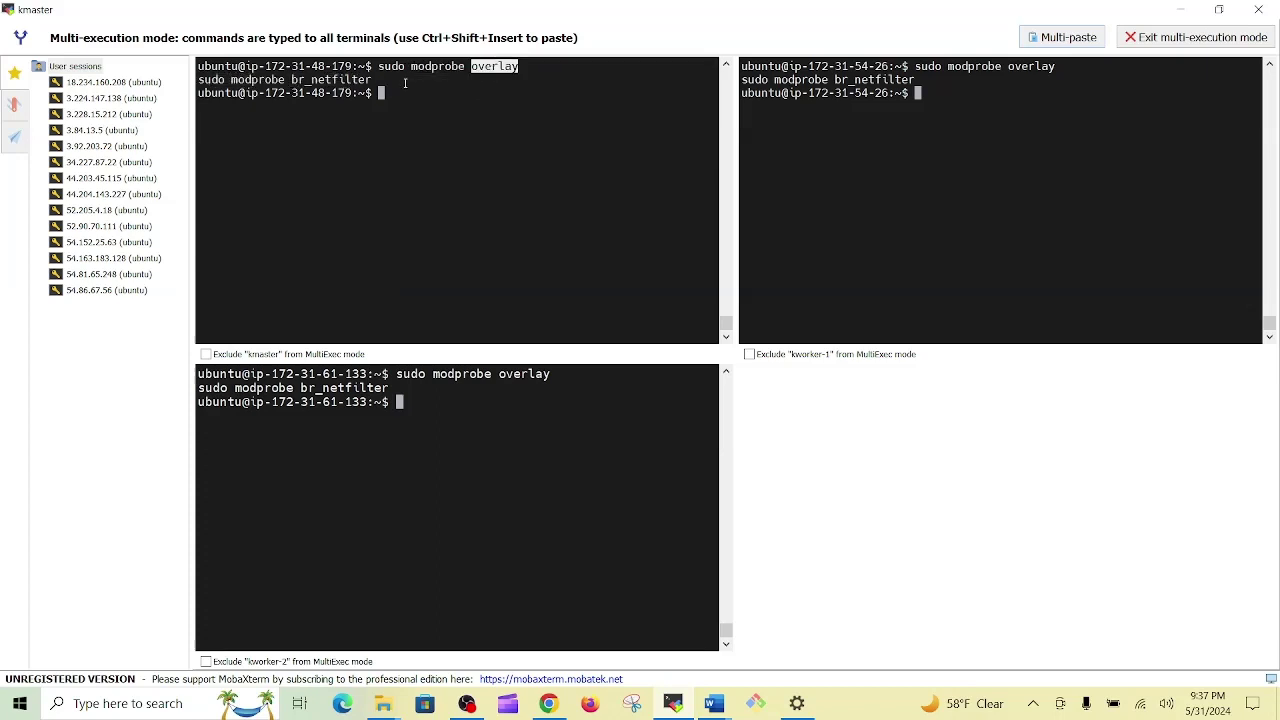
double_click(361, 80)
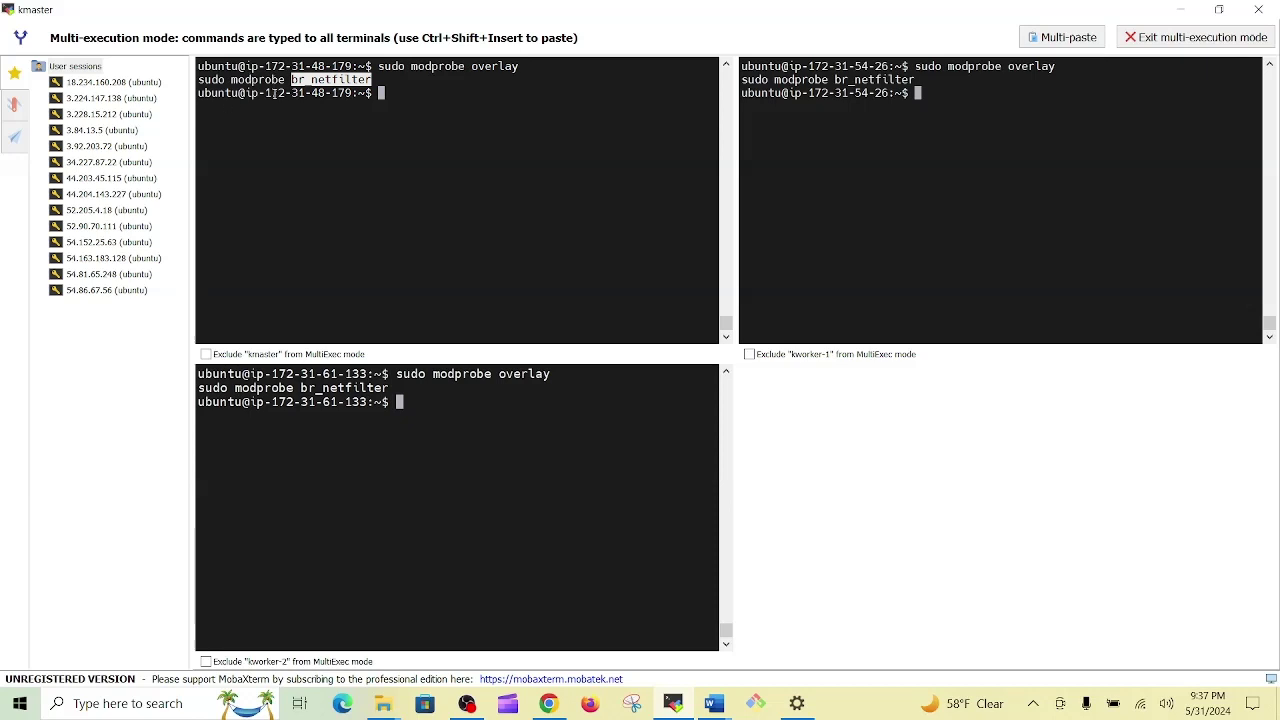
left_click(520, 95)
key("ctrl+l")
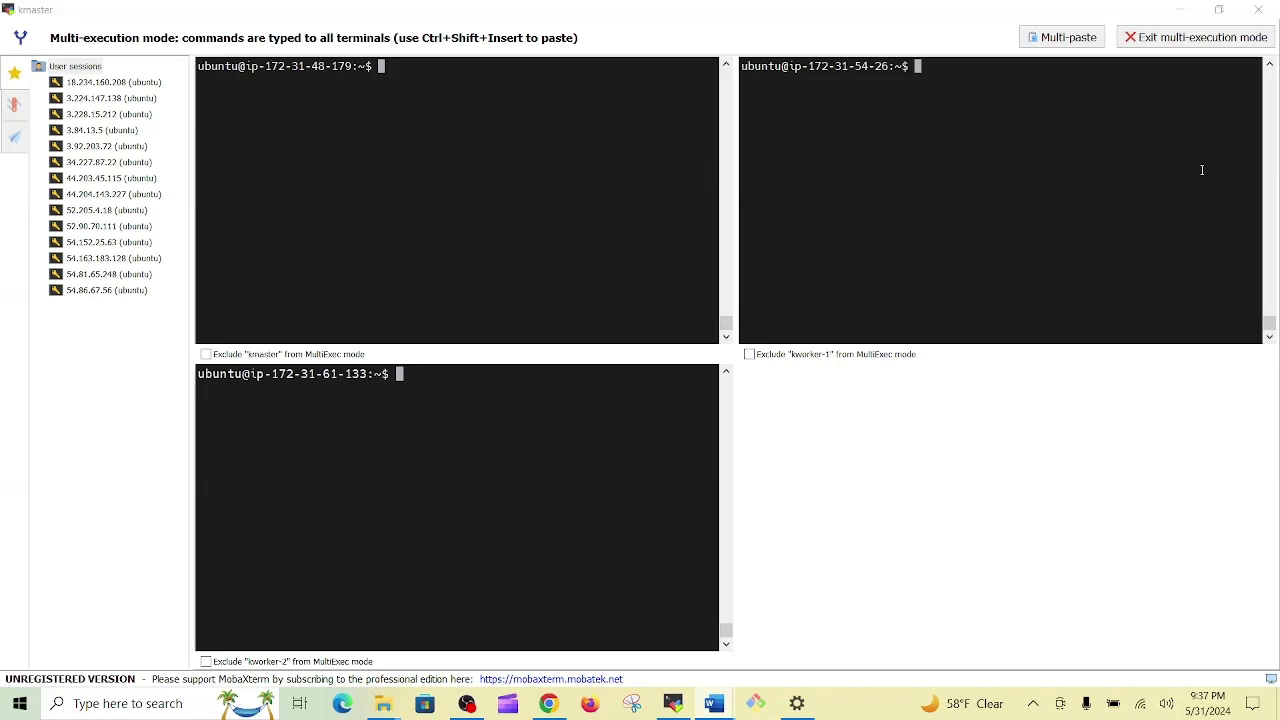
left_click(1060, 38)
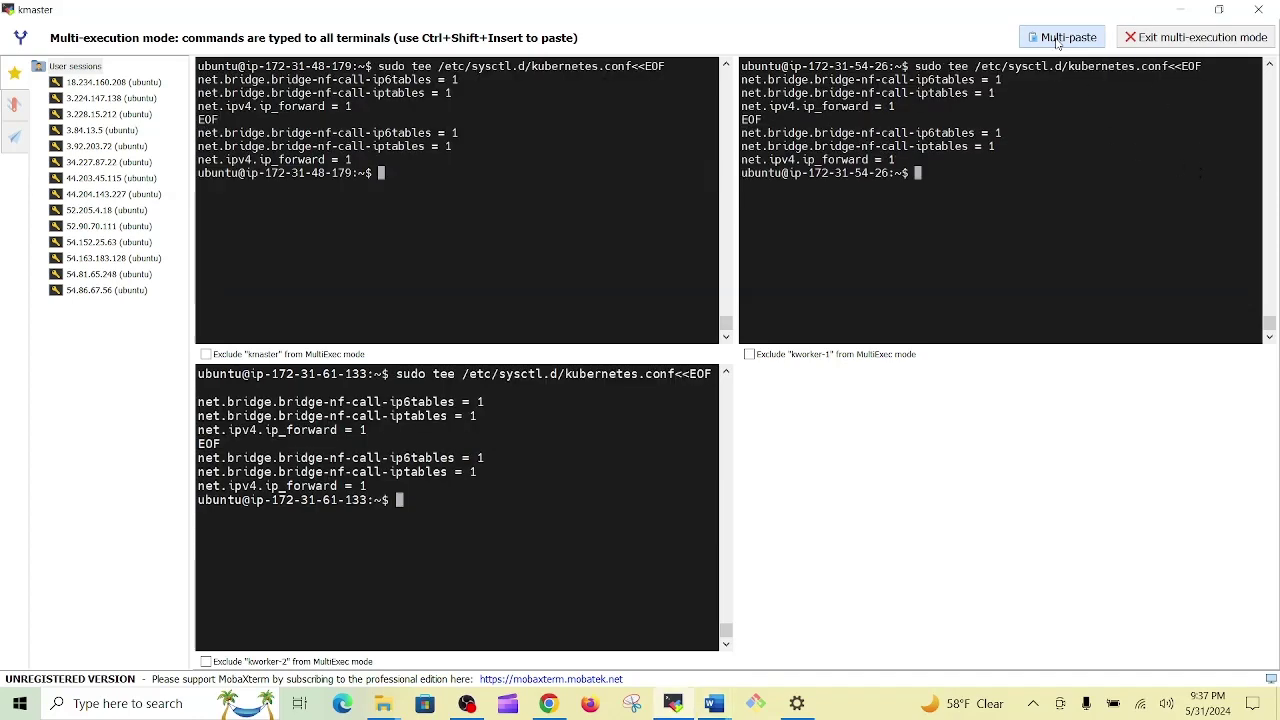
Step: Review the guide's containerd setup commands in Chrome, return to MobaXterm, and reload the kernel settings on all nodes with "sudo sysctl --system"
left_click(549, 703)
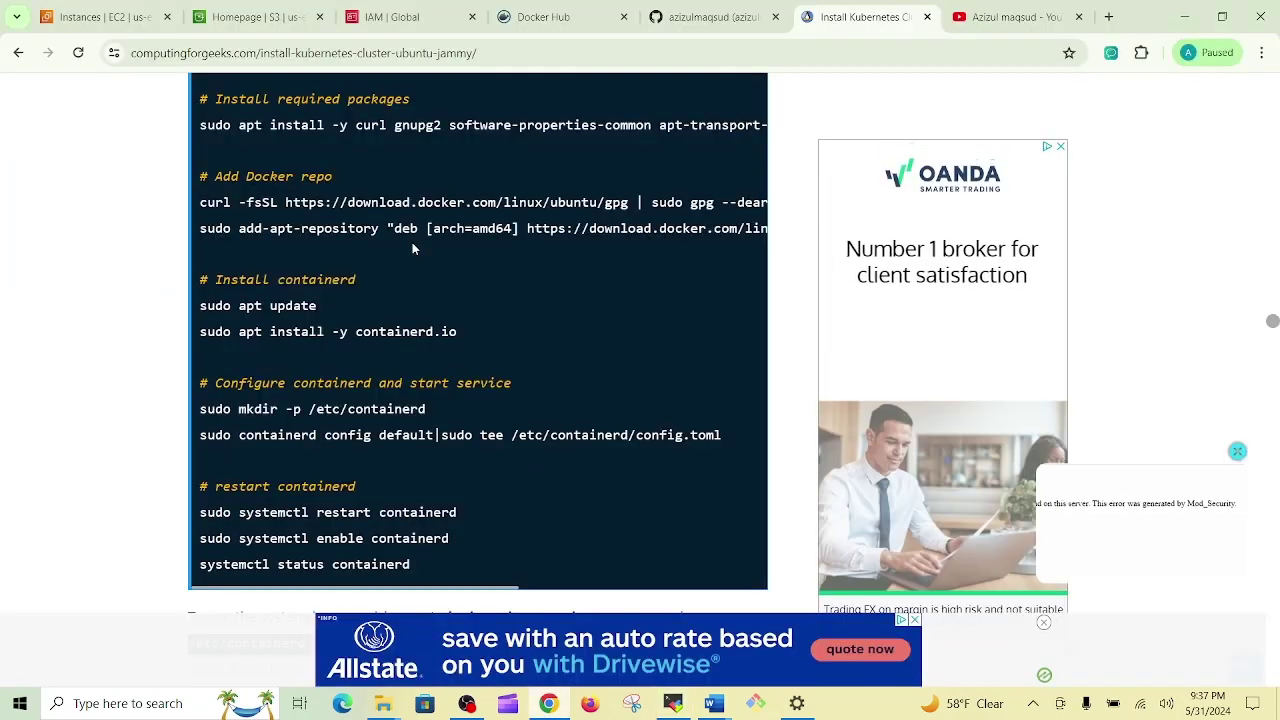
scroll(413, 247, "up", 4)
scroll(407, 247, "down", 6)
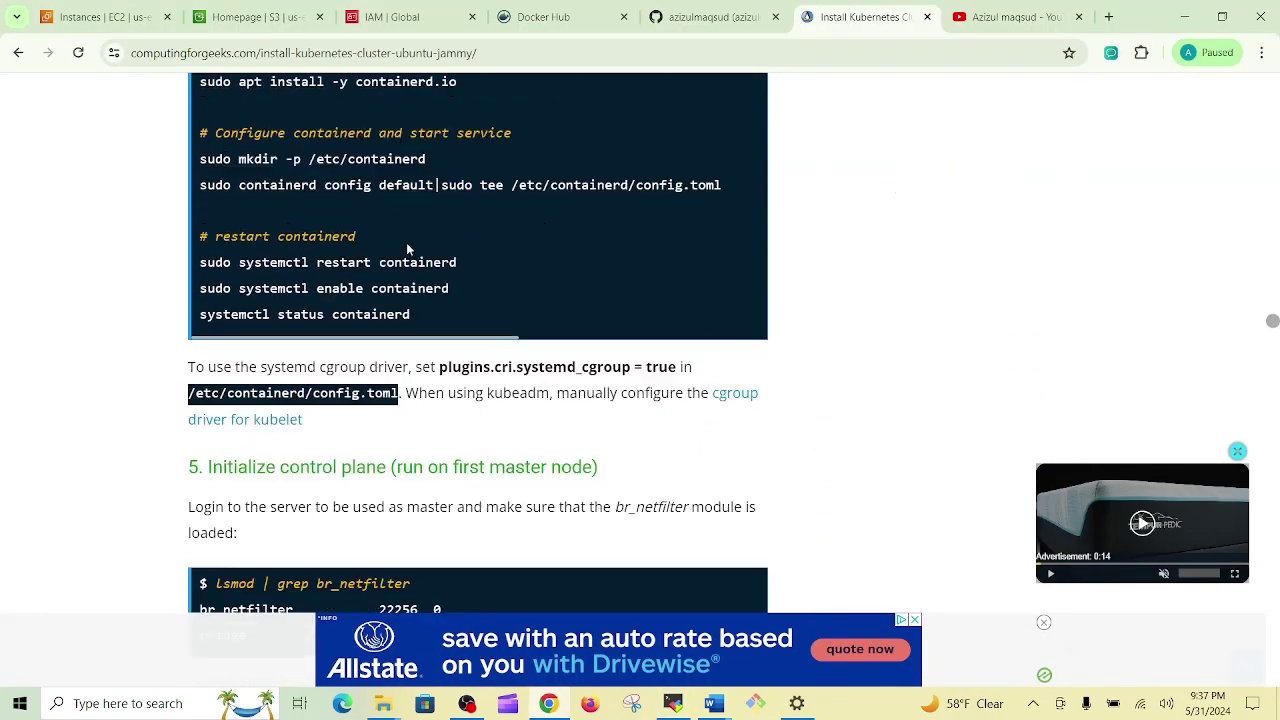
scroll(406, 242, "up", 4)
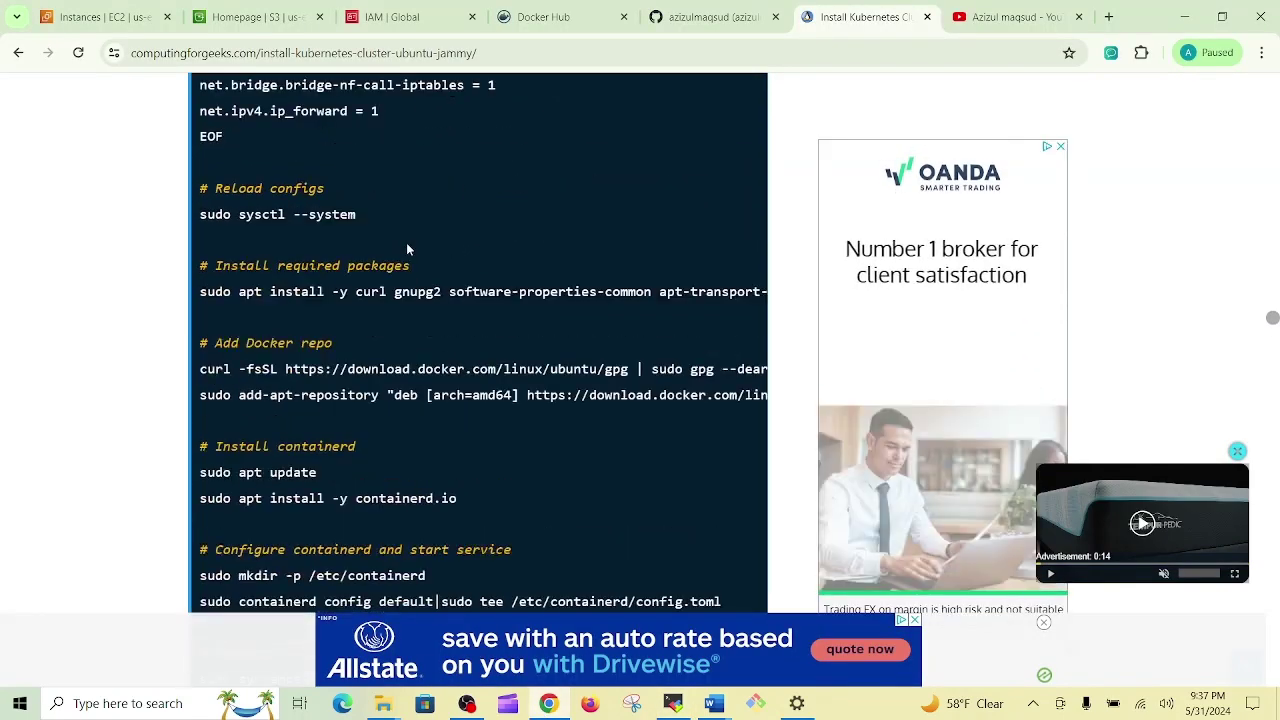
left_click(672, 703)
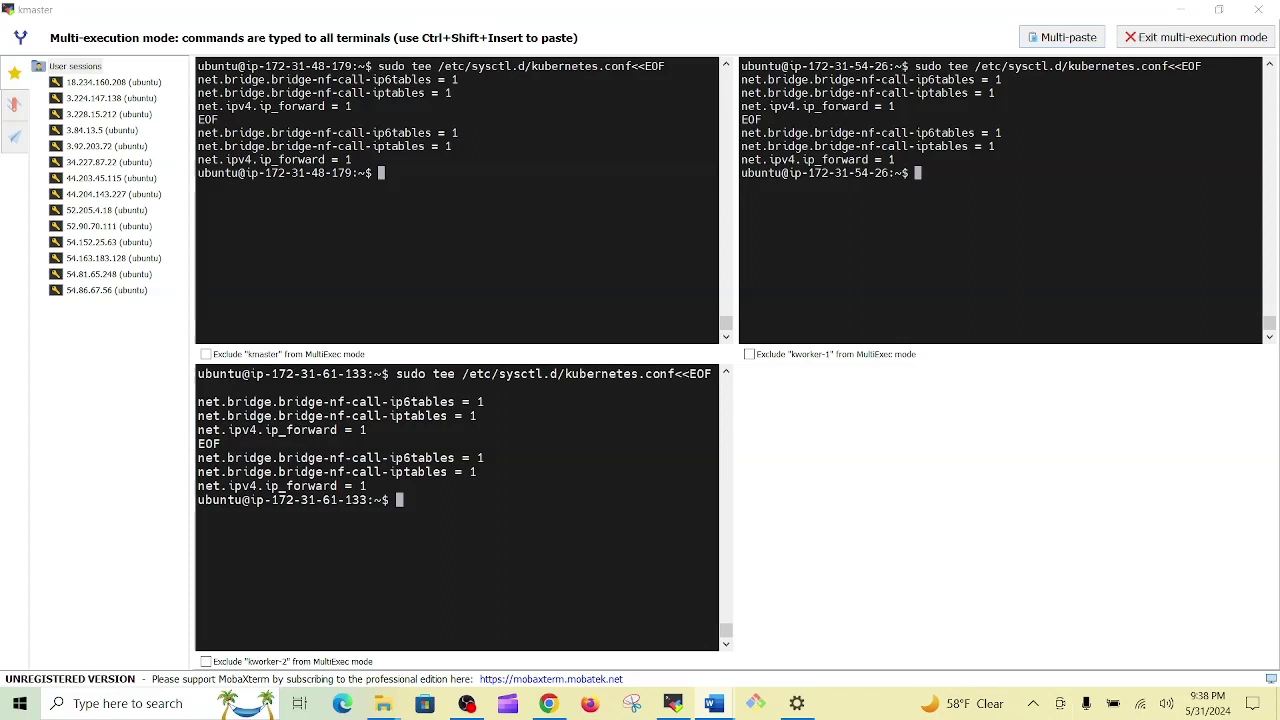
left_click(1055, 38)
key("Return")
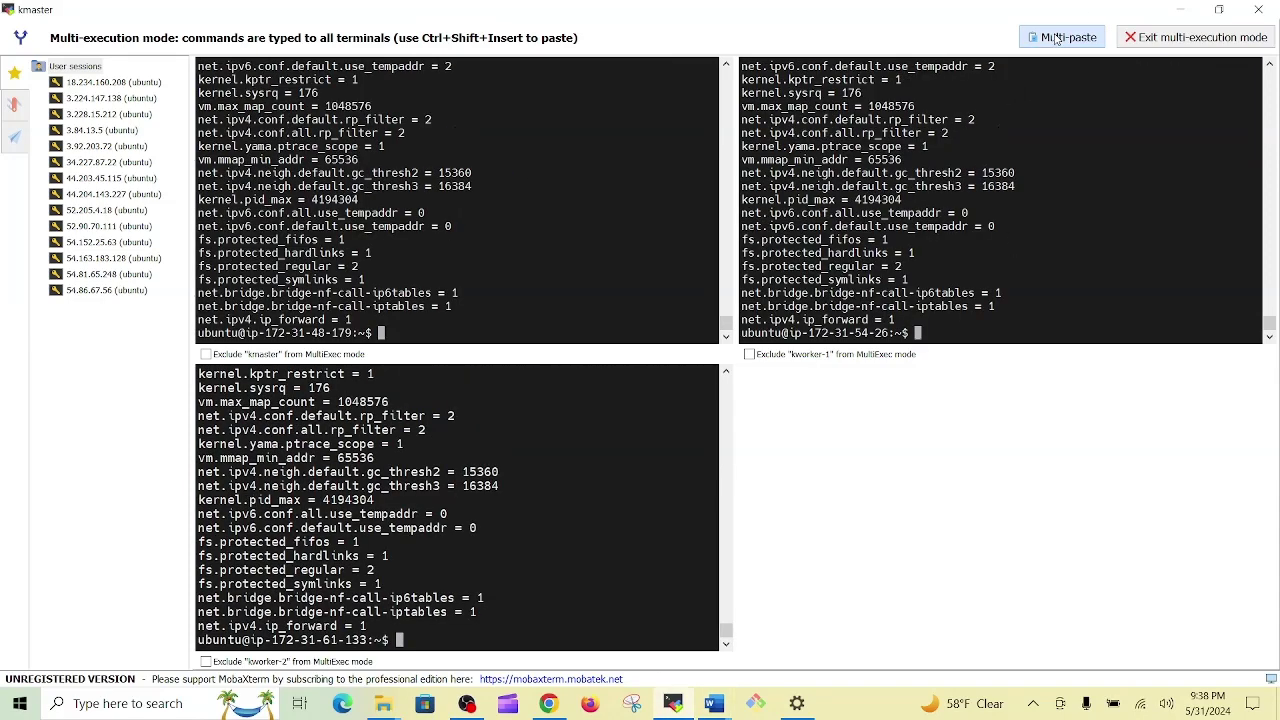
Step: Clear the terminals and run the copied commands that install the required packages and add the Docker noble stable repository, accepting the repository addition
key("ctrl+l")
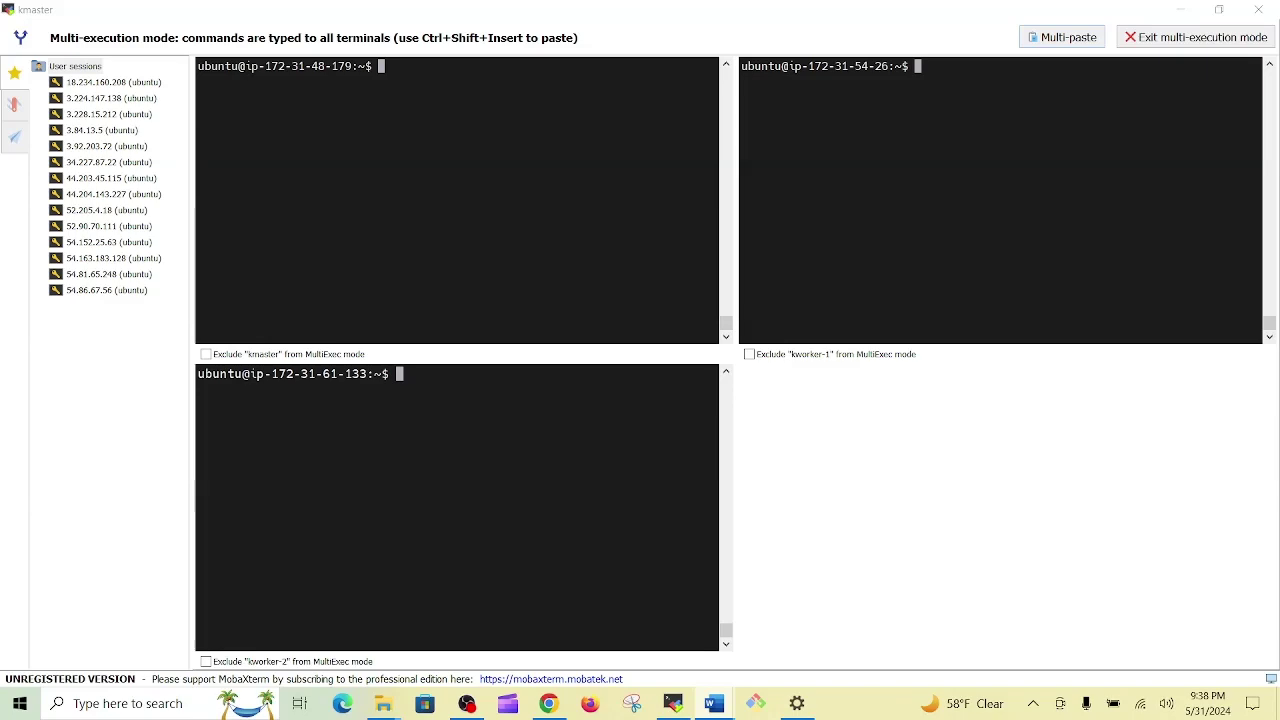
left_click(1063, 37)
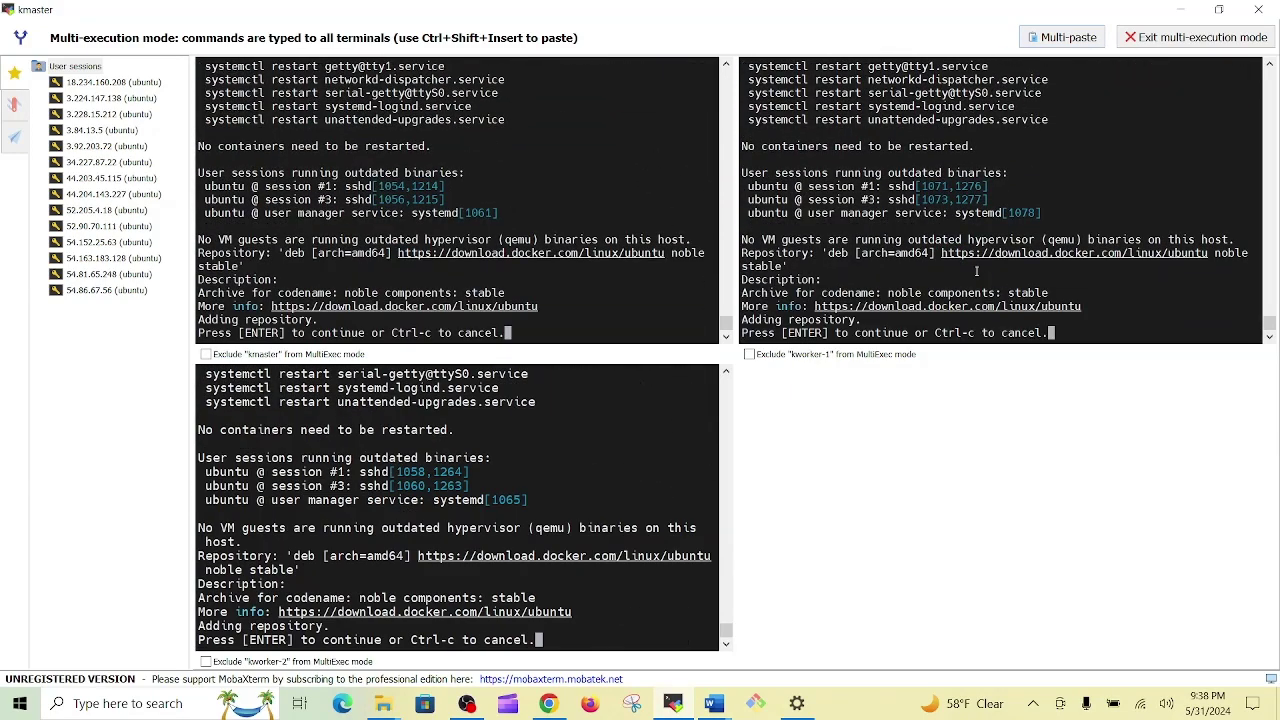
key("Return")
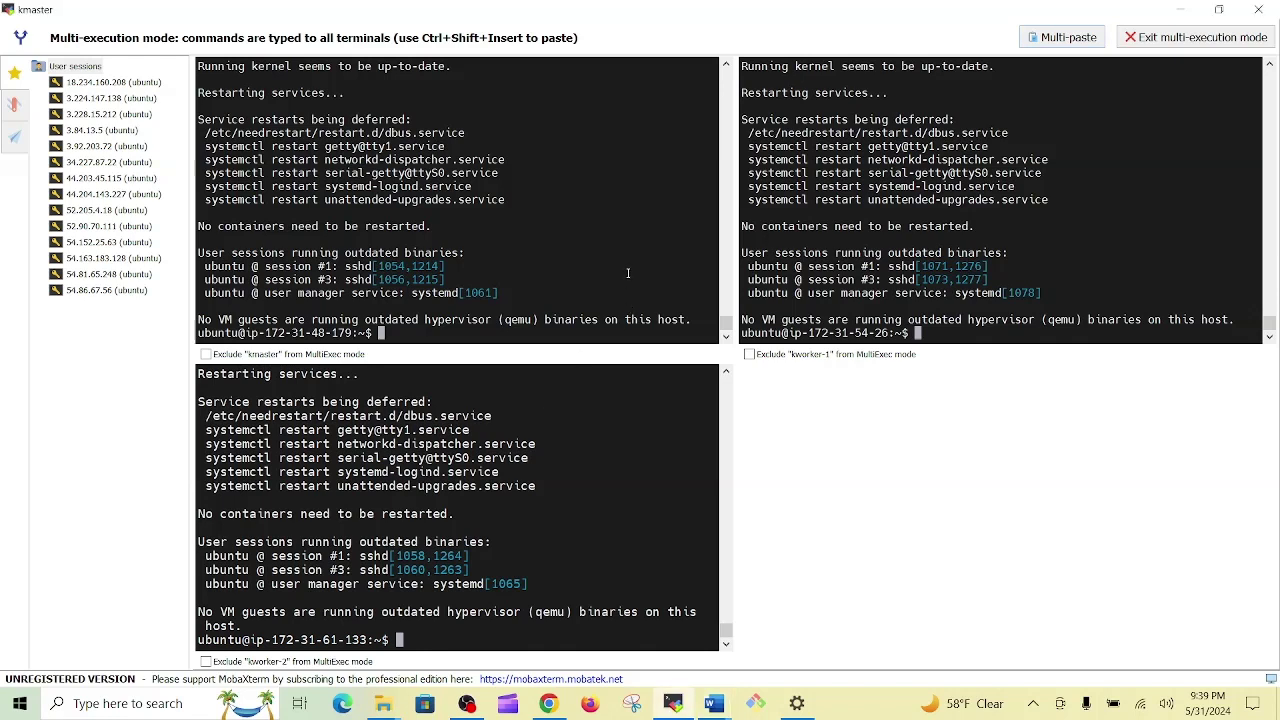
Step: Clear the terminals and create the /etc/systemd/system/docker.service.d directory on all three nodes
key("ctrl+l")
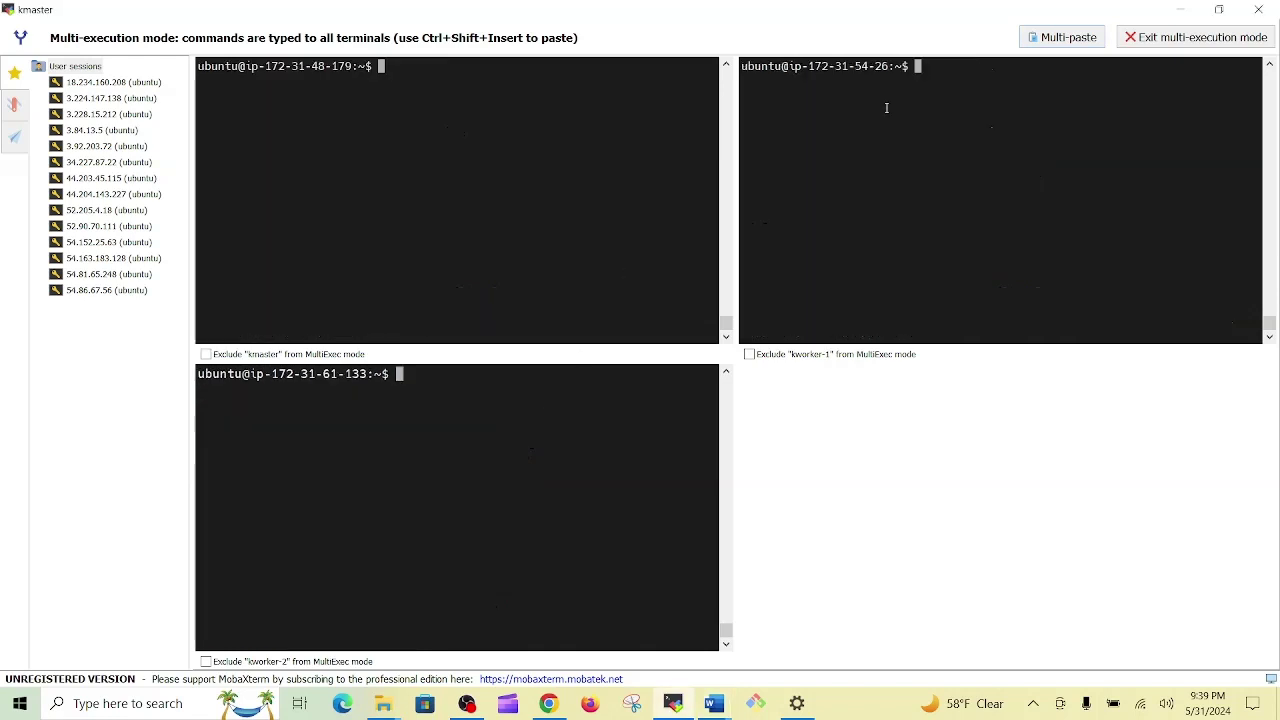
left_click(1068, 37)
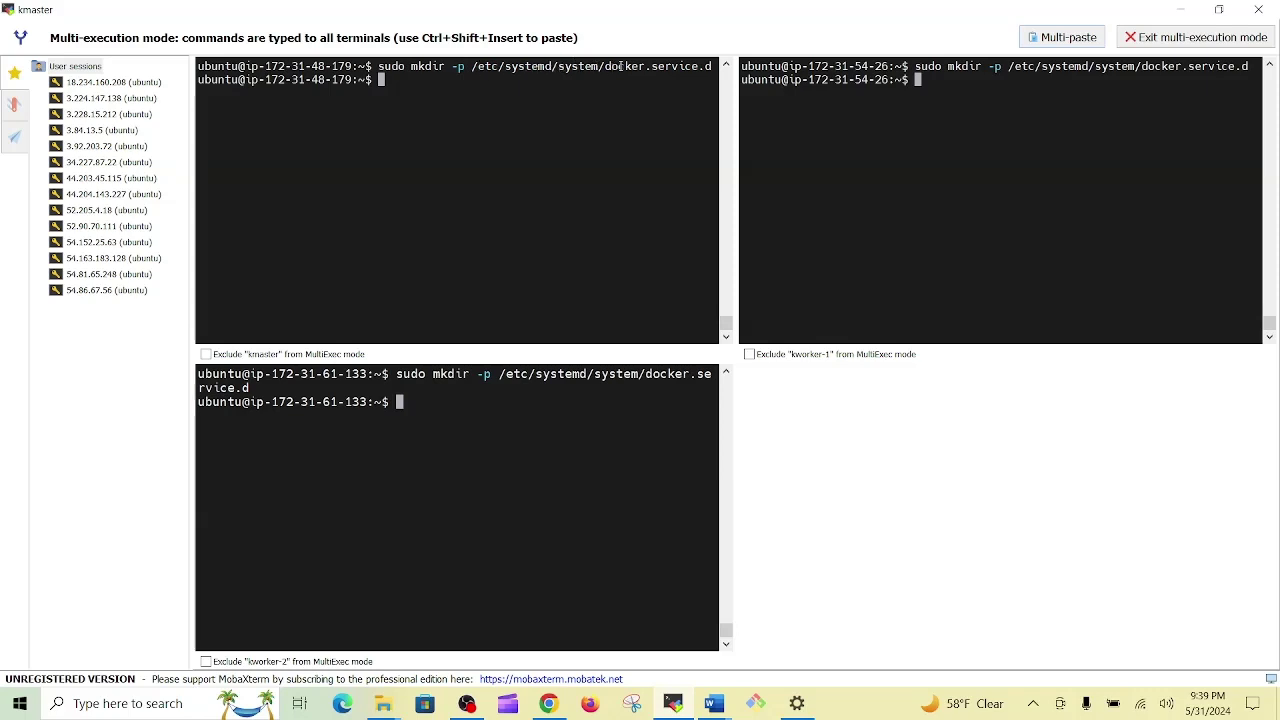
Step: Write /etc/docker/daemon.json on all nodes with the systemd cgroup driver, json-file logging with max-size 100m and overlay2 storage, and clear the terminals
left_click(1060, 89)
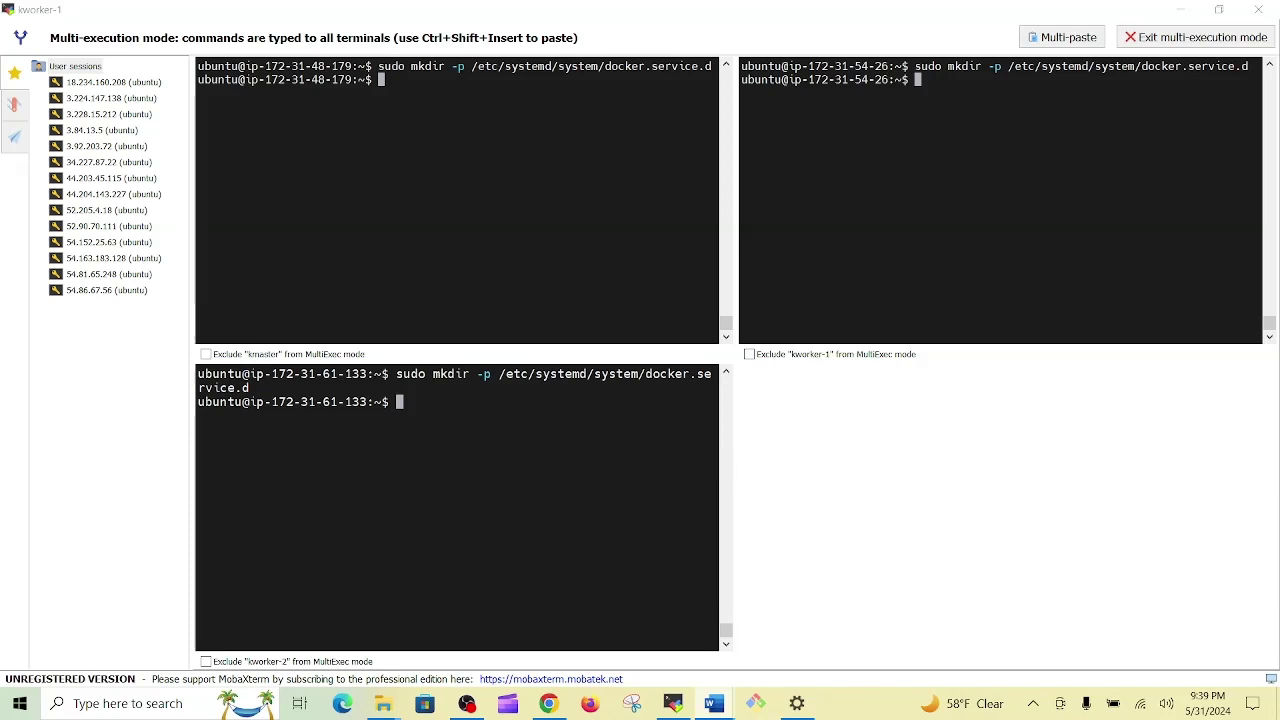
left_click(1060, 37)
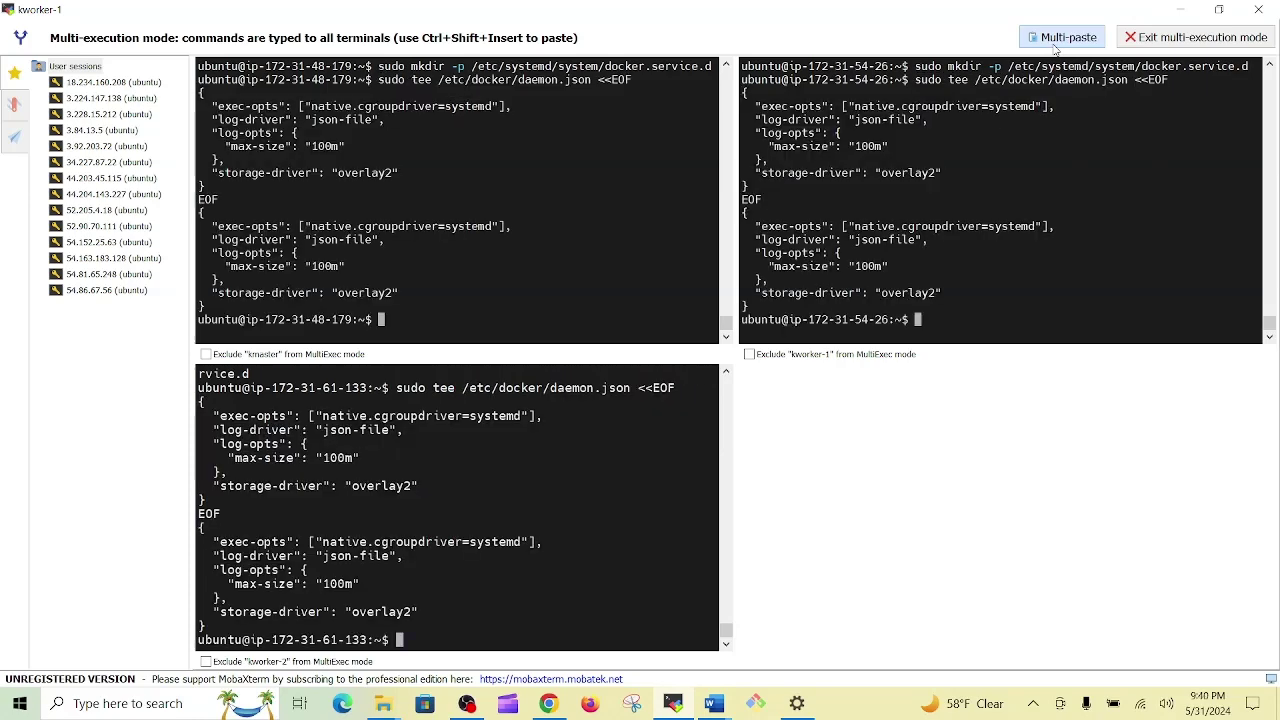
key("ctrl+l")
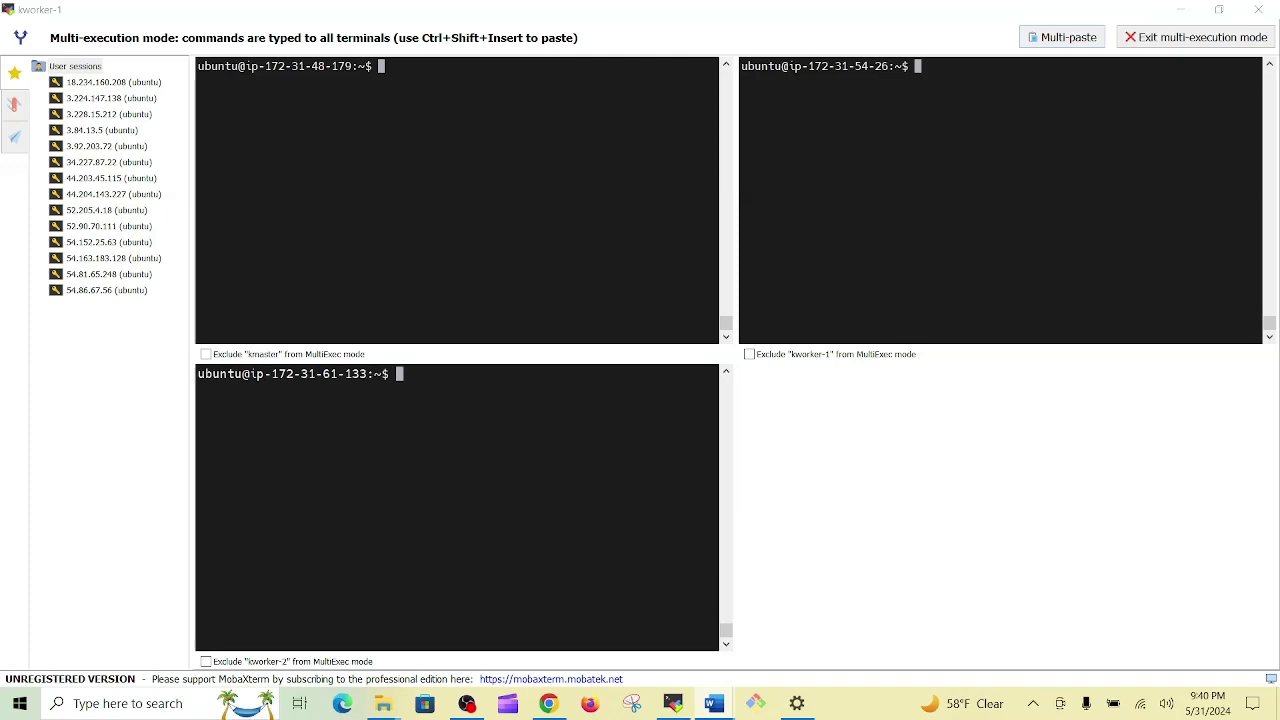
Step: Reload the systemd daemon, restart and enable Docker on all three nodes, and clear the terminals
left_click(1060, 40)
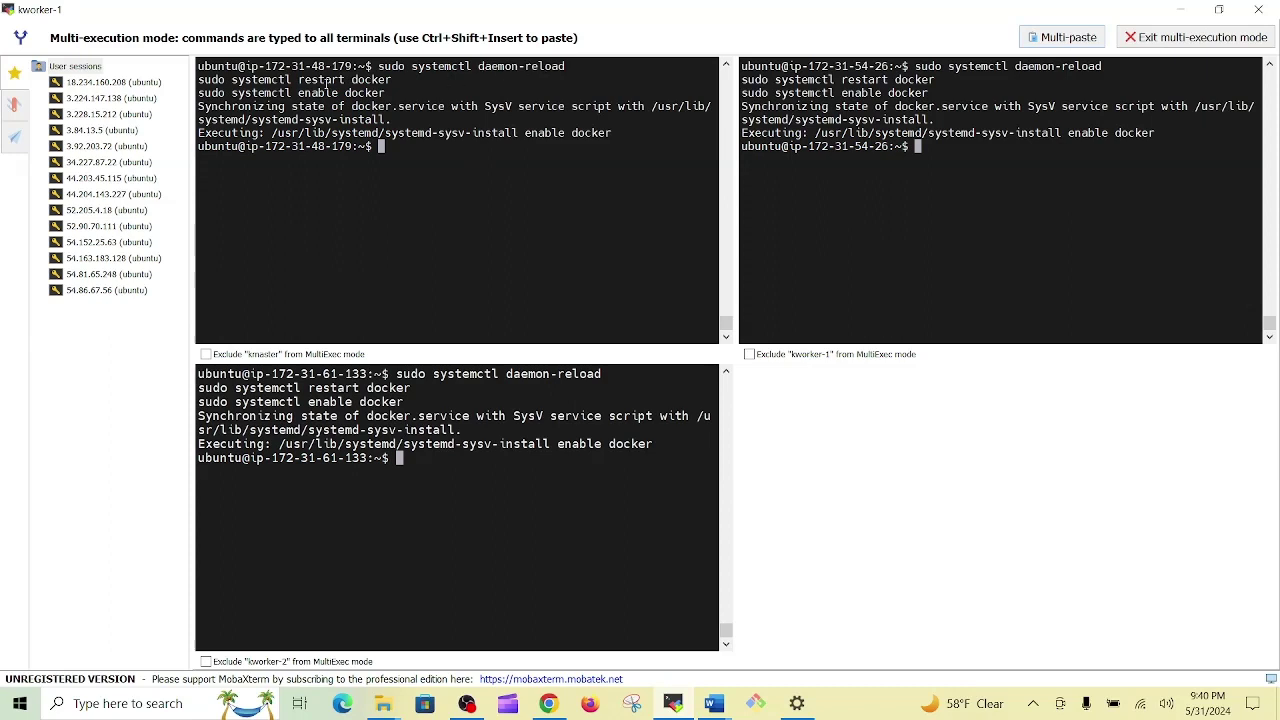
double_click(324, 80)
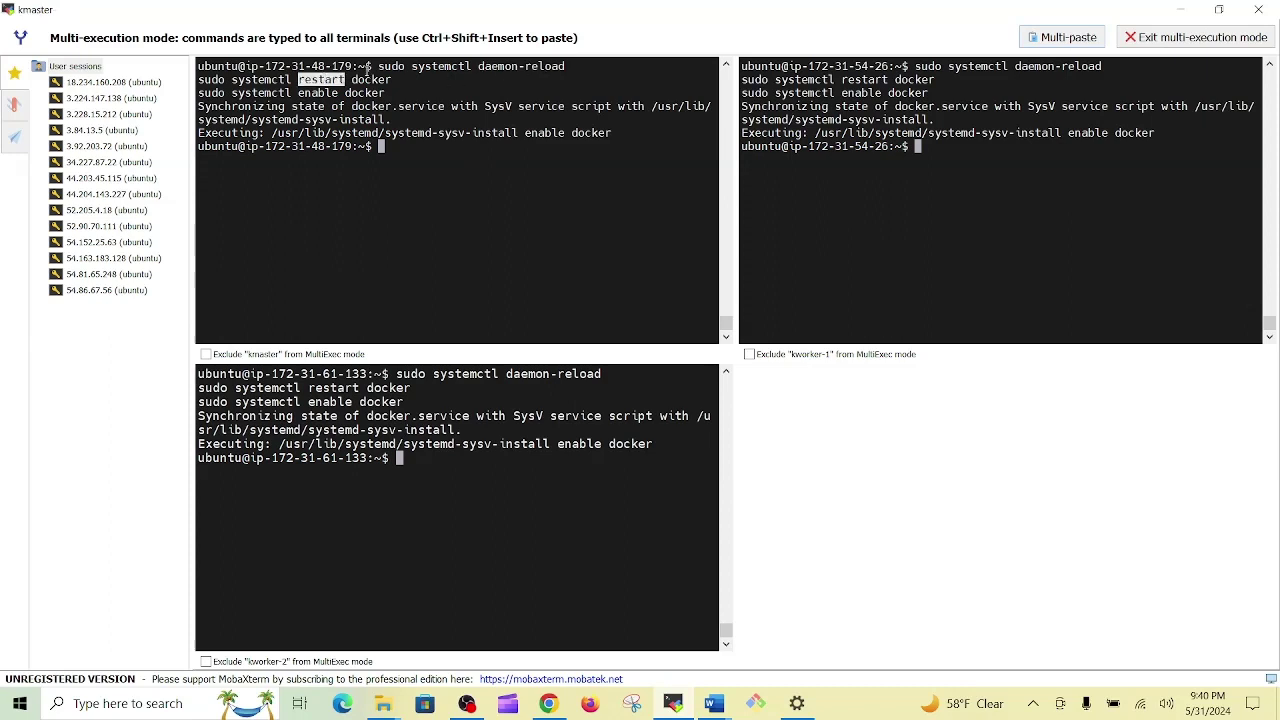
double_click(322, 93)
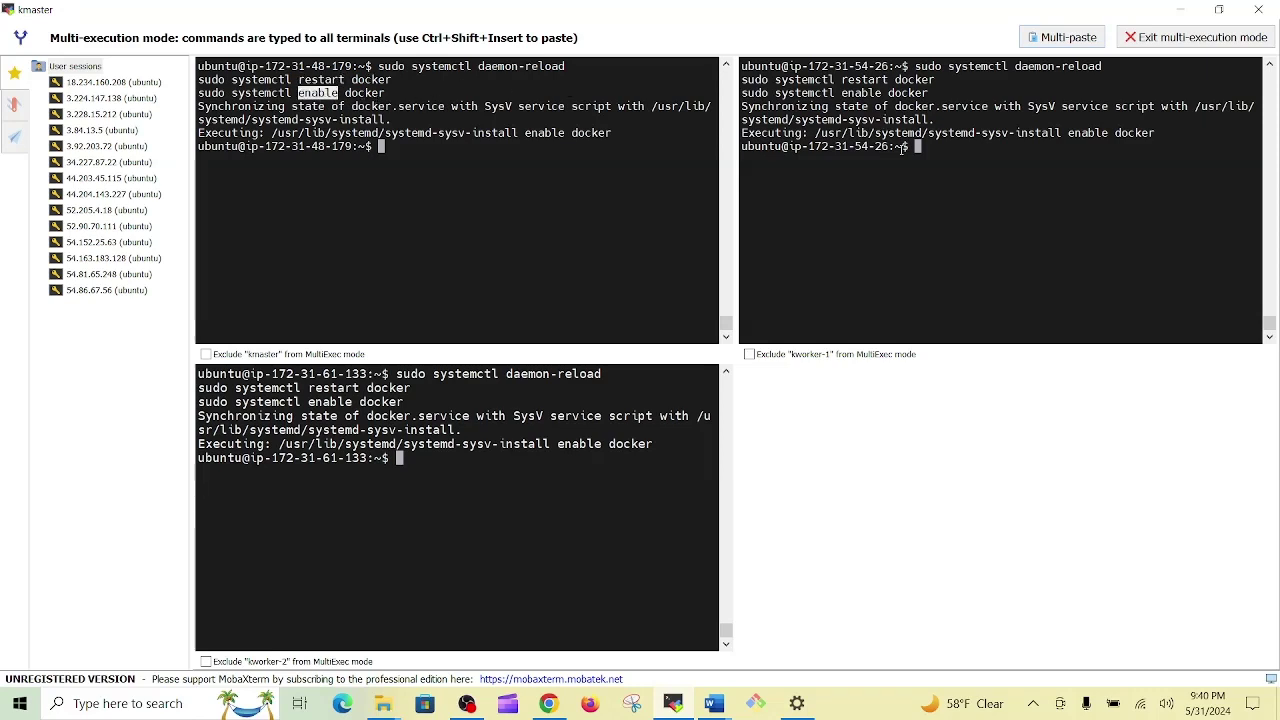
key("ctrl+l")
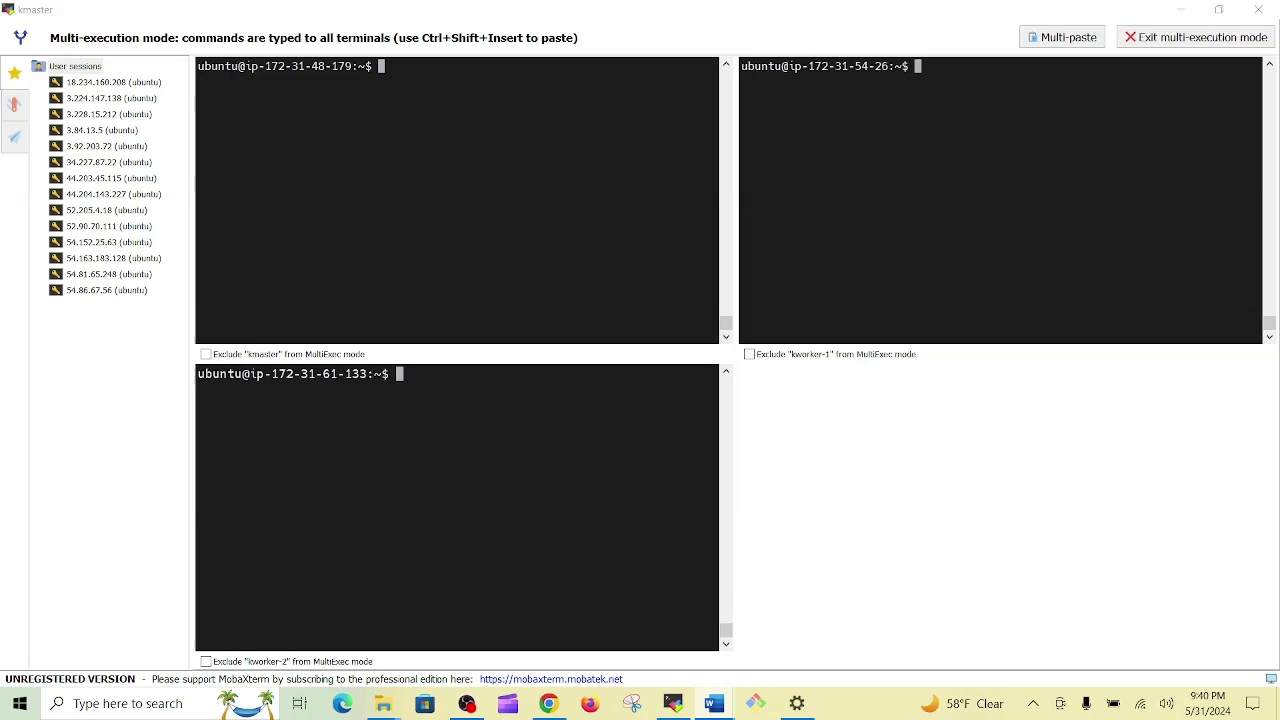
Step: Reload the kernel settings on all nodes, open root shells with "sudo -i", and clear the terminals
left_click(1062, 38)
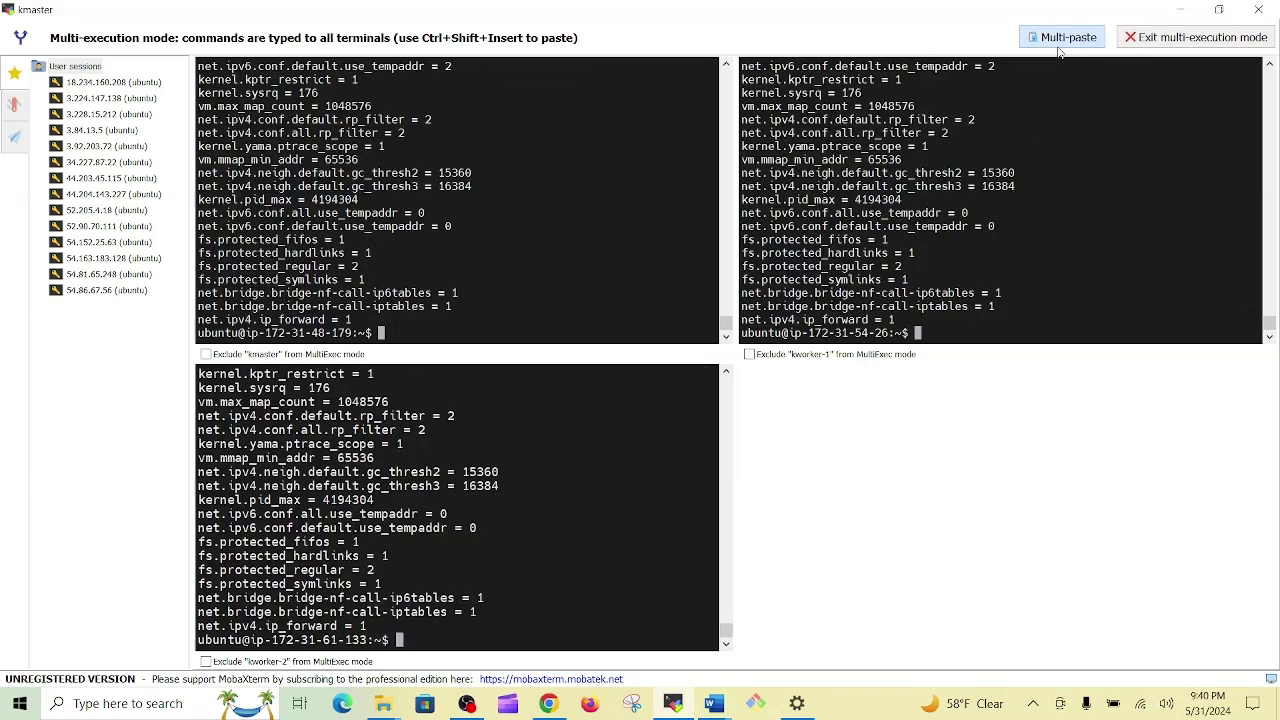
key("ctrl+l")
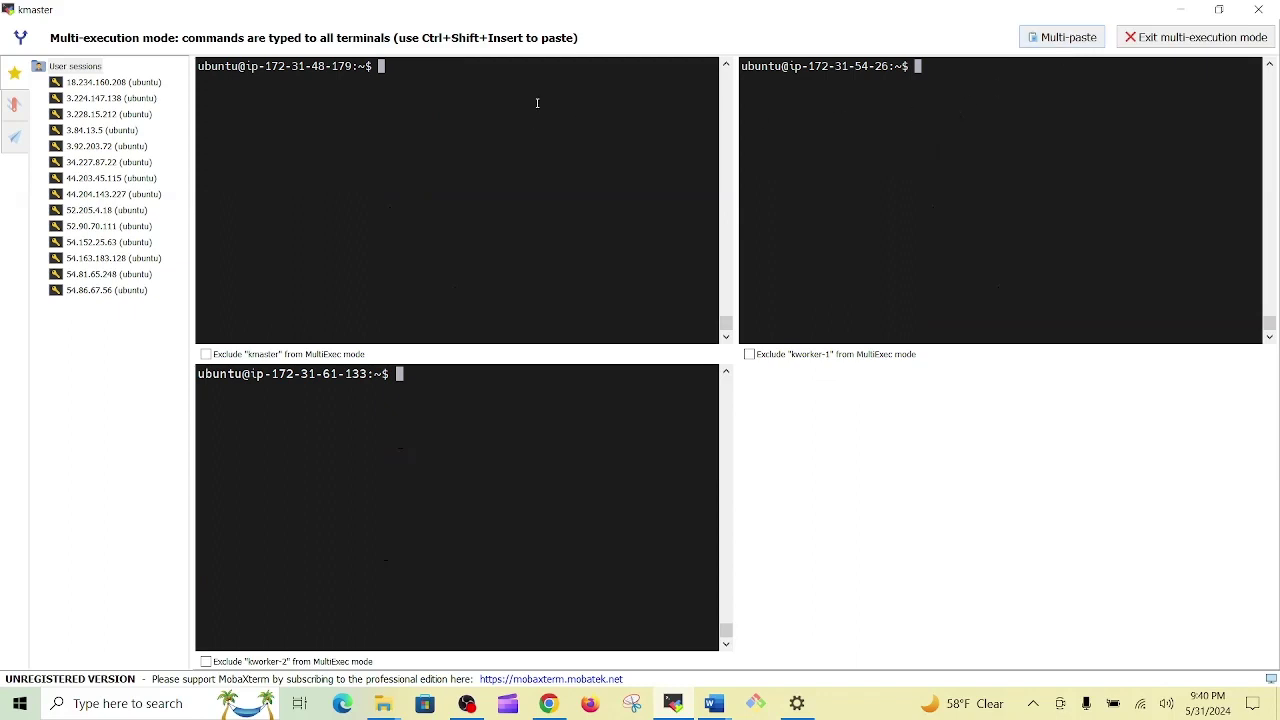
type("sudo")
type("-i")
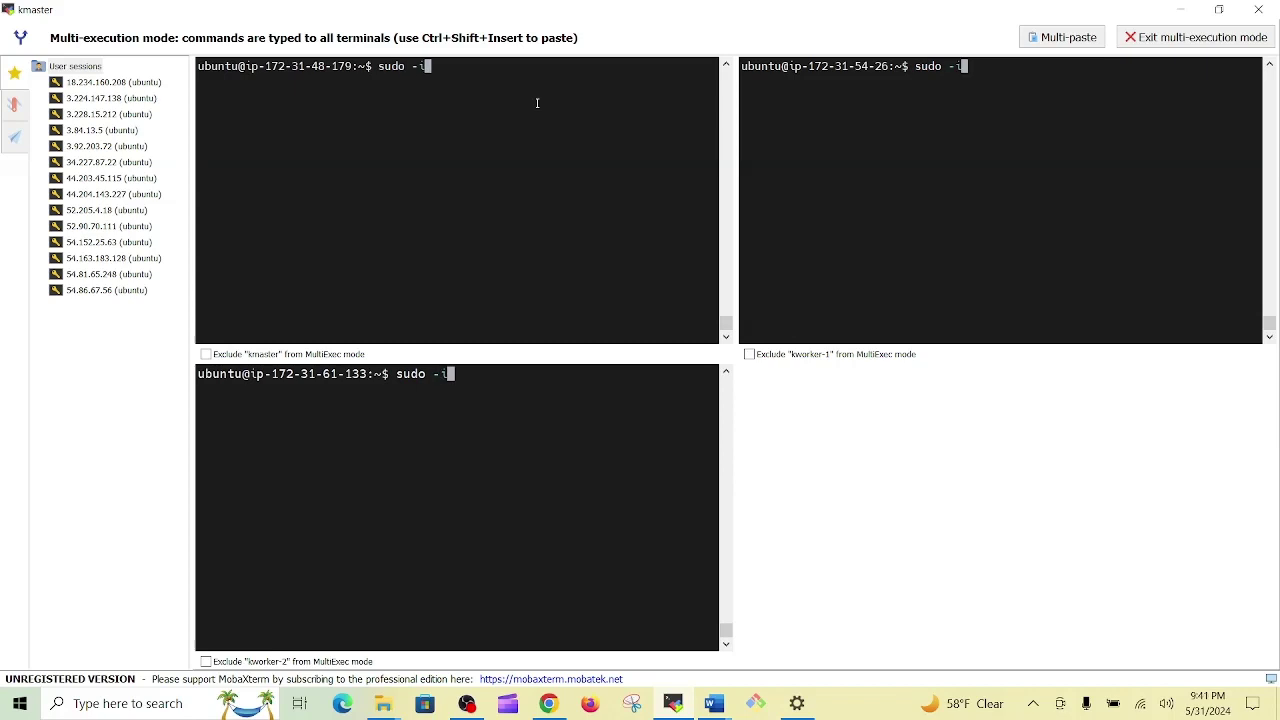
key("Return")
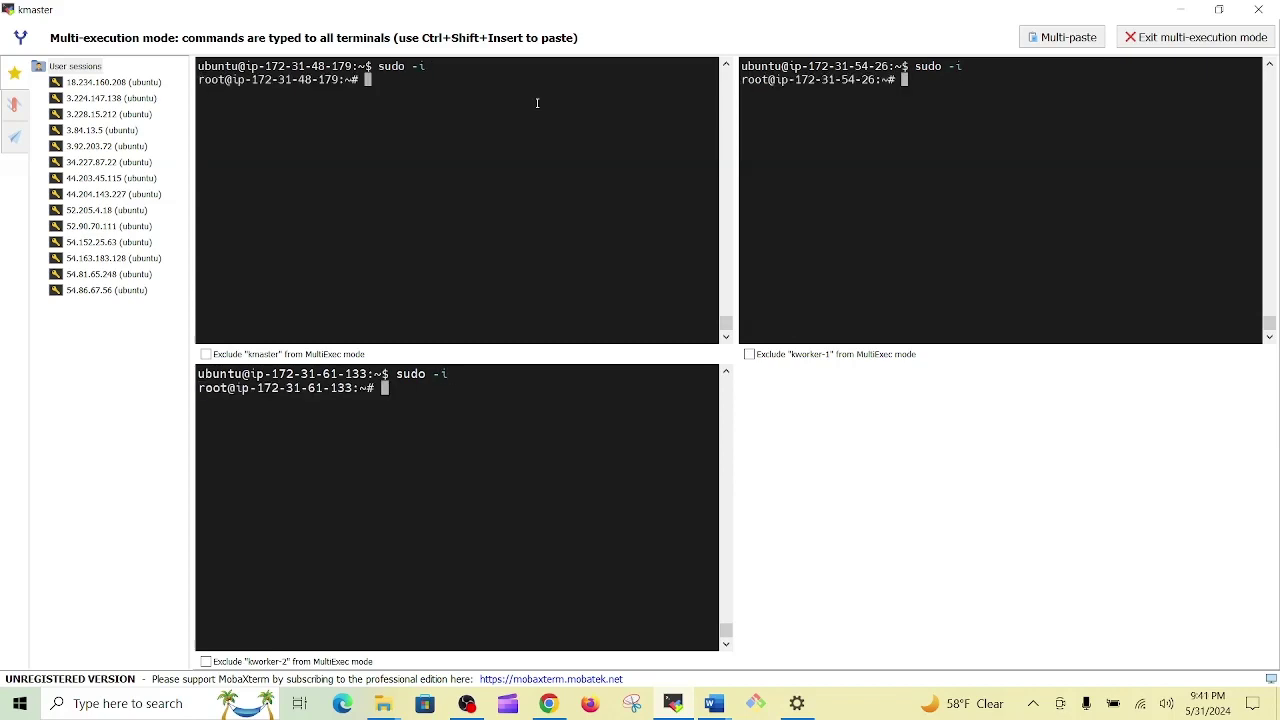
double_click(211, 80)
double_click(231, 66)
left_click(390, 84)
key("ctrl+l")
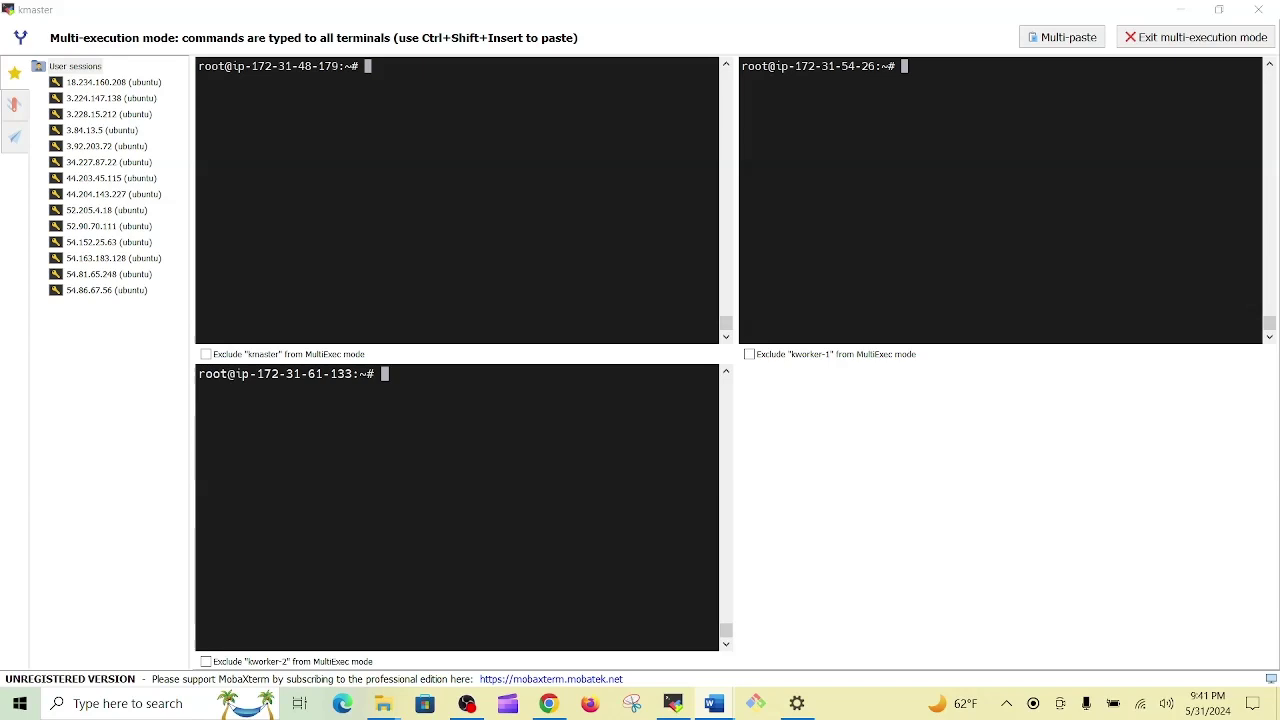
Step: As root on all nodes, load the overlay and br_netfilter modules with modprobe and reload the kernel settings
left_click(1066, 40)
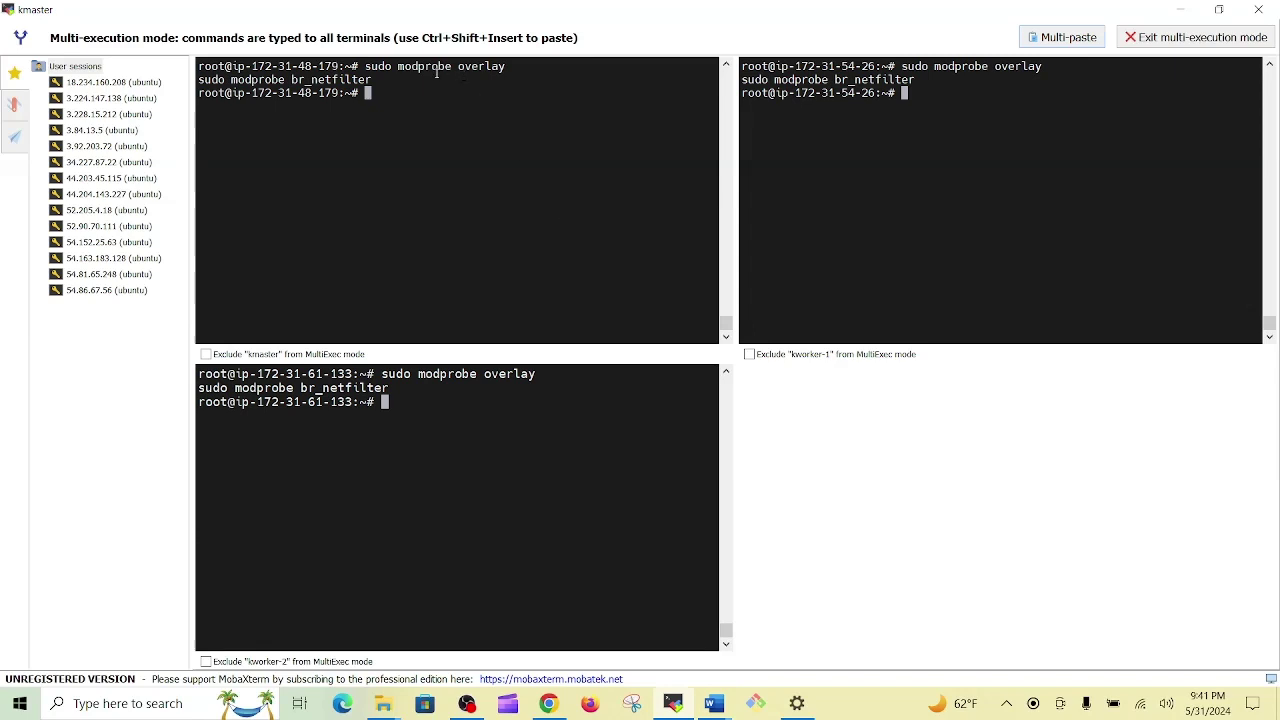
double_click(472, 68)
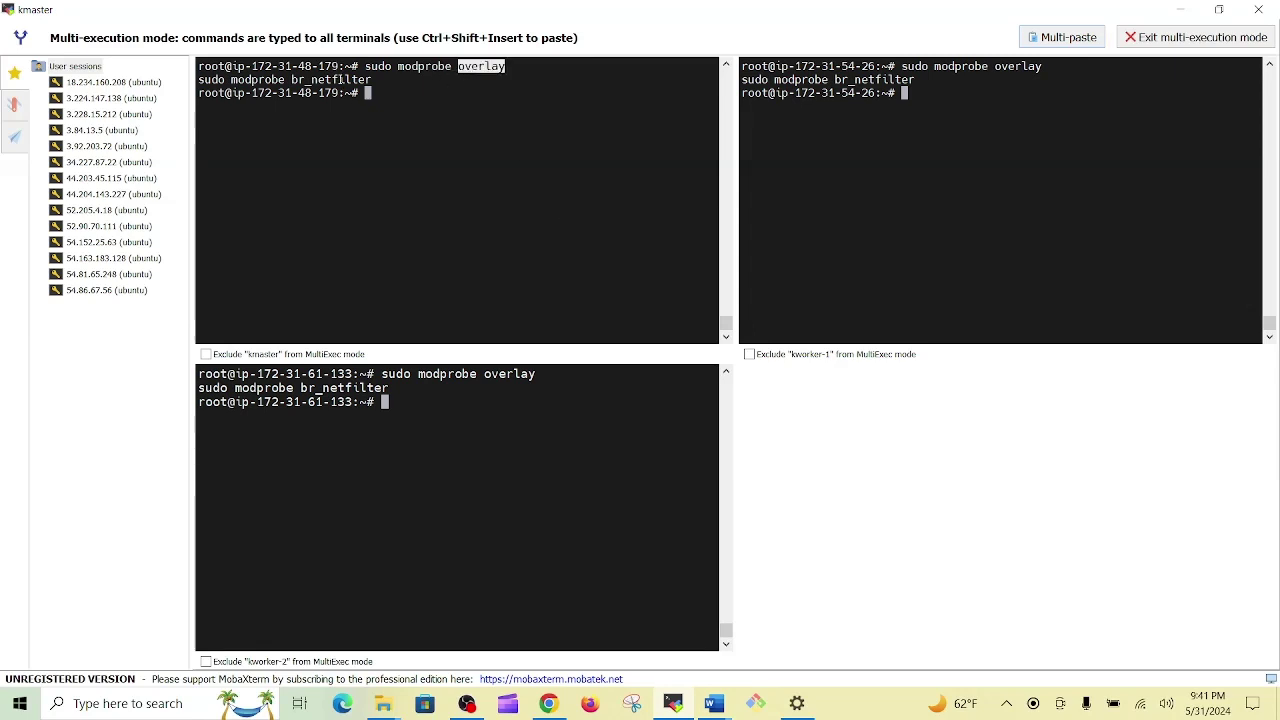
double_click(340, 79)
double_click(482, 68)
left_click(926, 116)
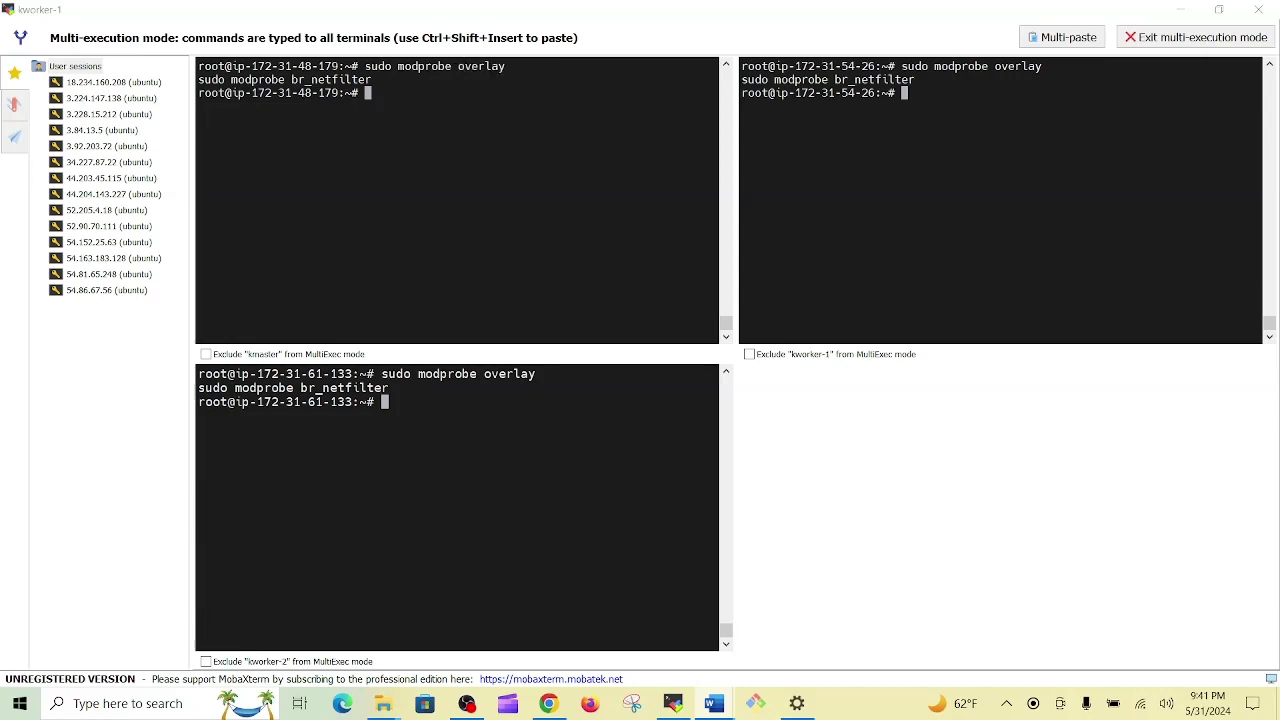
left_click(1063, 37)
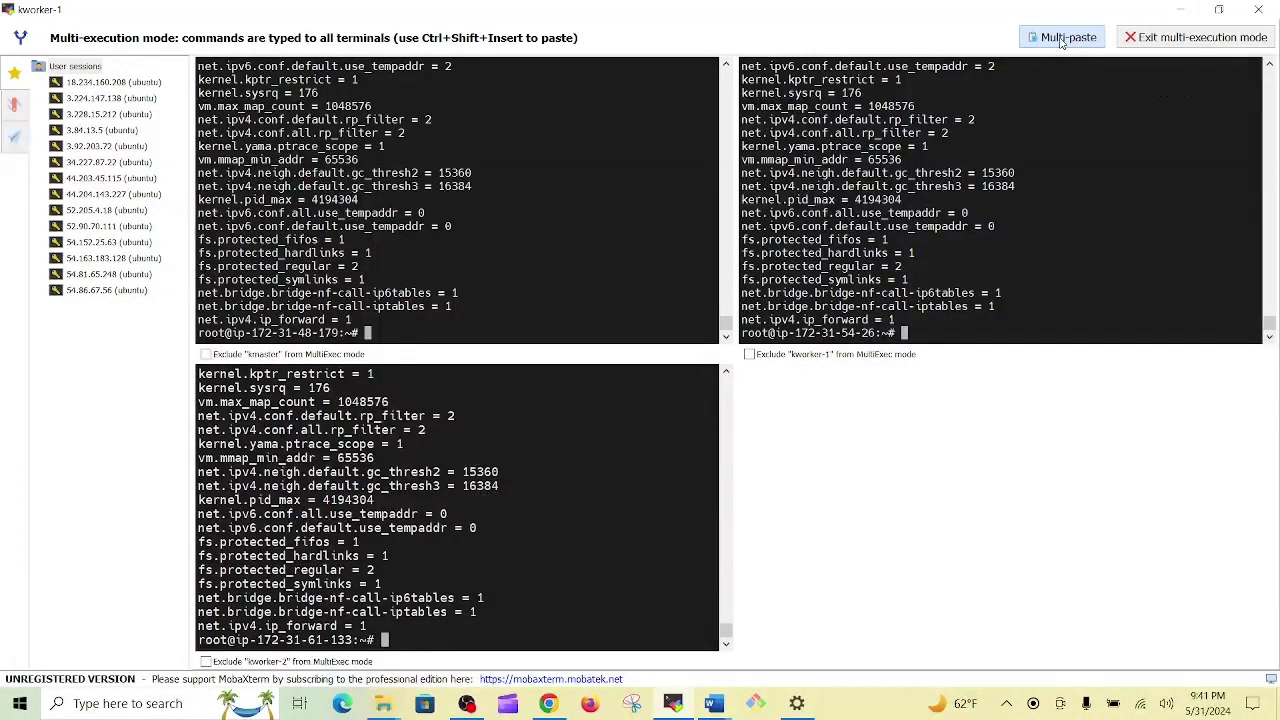
key("ctrl+l")
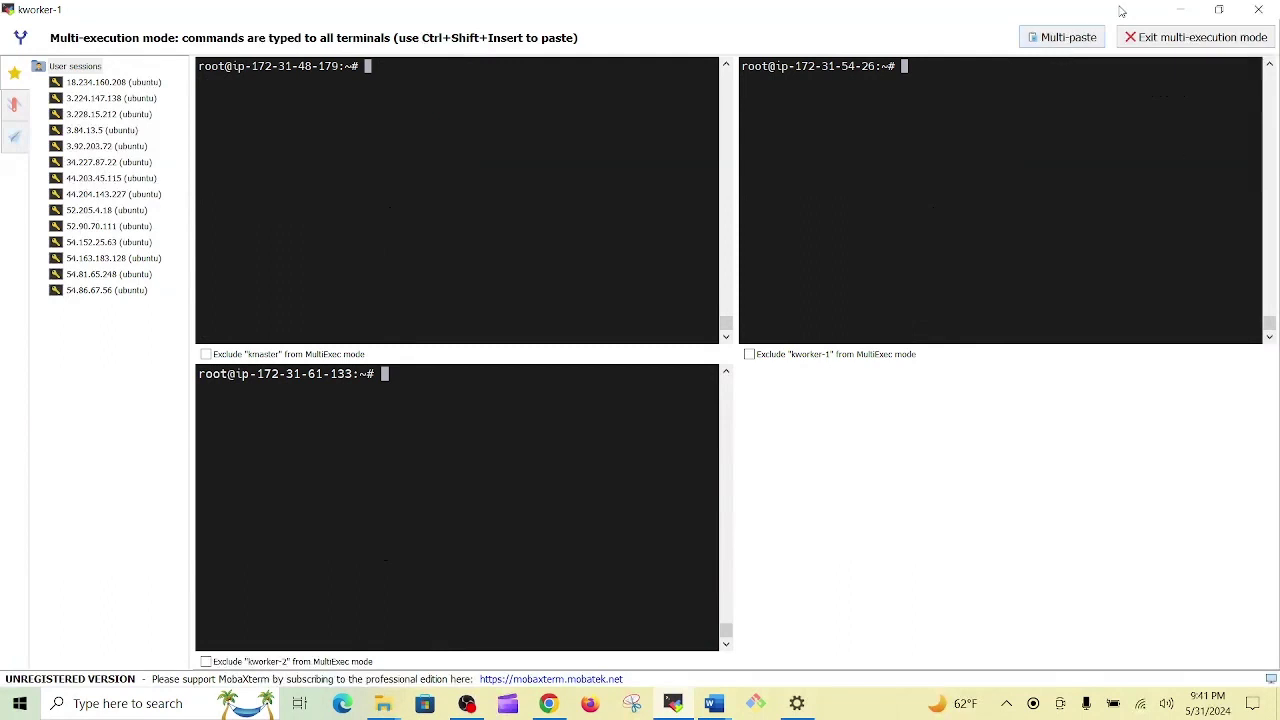
Step: Try to add the CRI-O prerelease key and apt repository on all nodes with the copied single-line curl and echo command
key("alt+Tab")
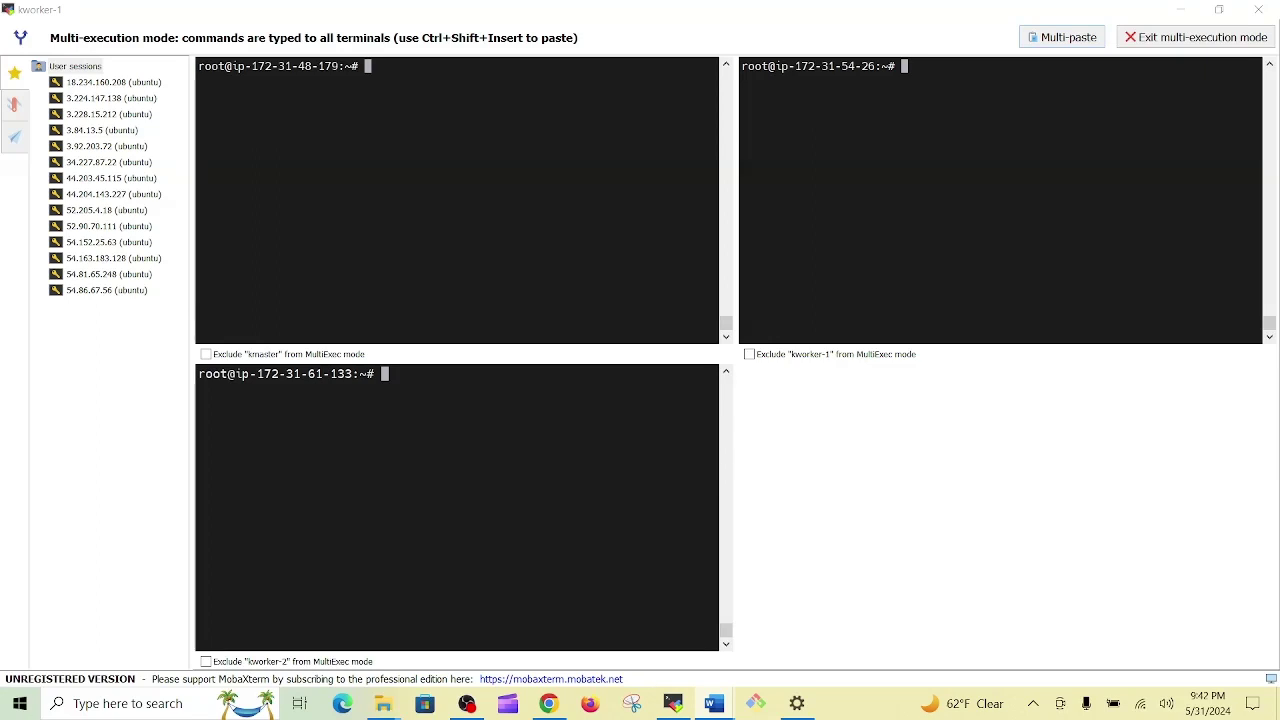
left_click(1062, 37)
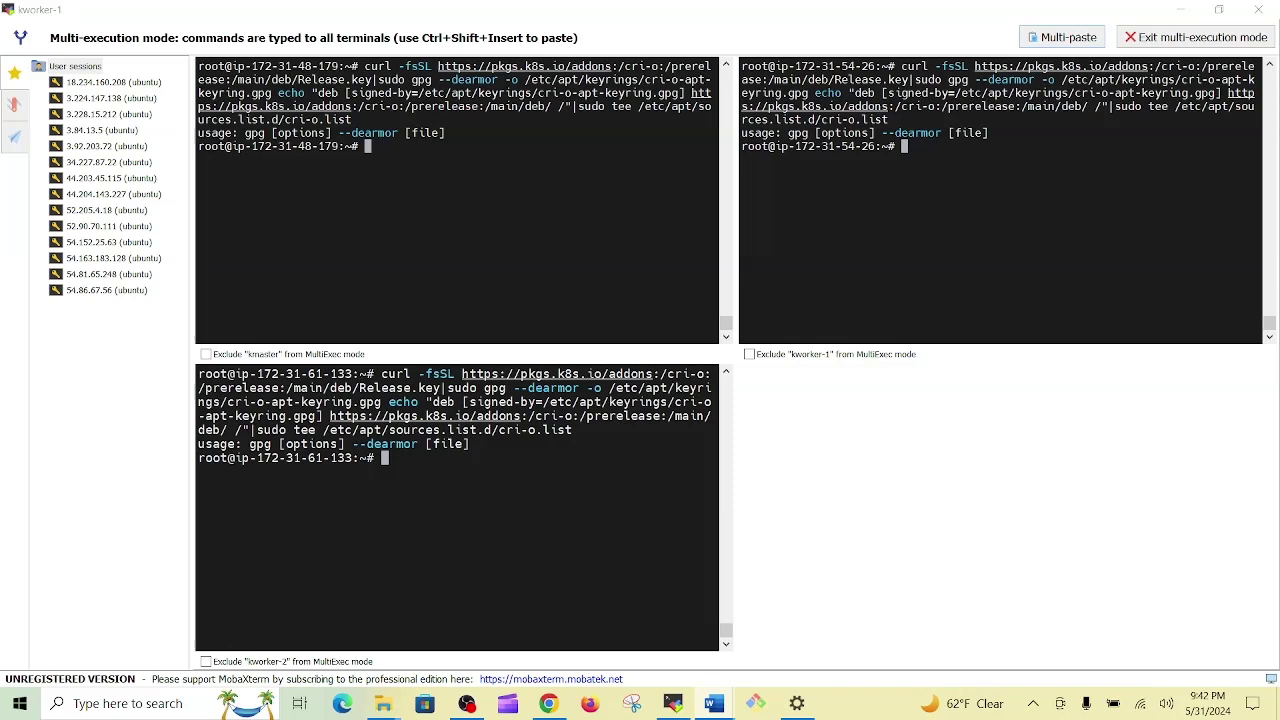
Step: Write overlay and br_netfilter to /etc/modules-load.d/k8s.conf on all nodes, reload the kernel settings, and clear the terminals
left_click(1068, 37)
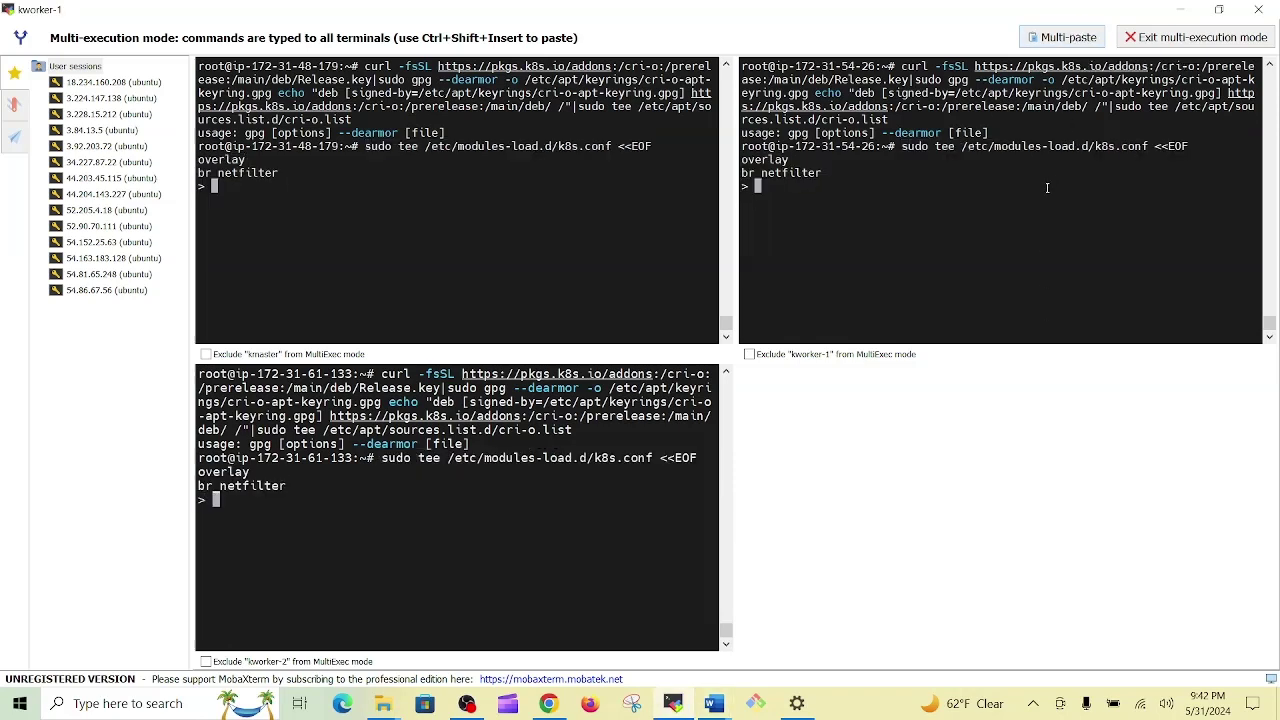
key("Return")
key("Return")
key("Return")
key("Return")
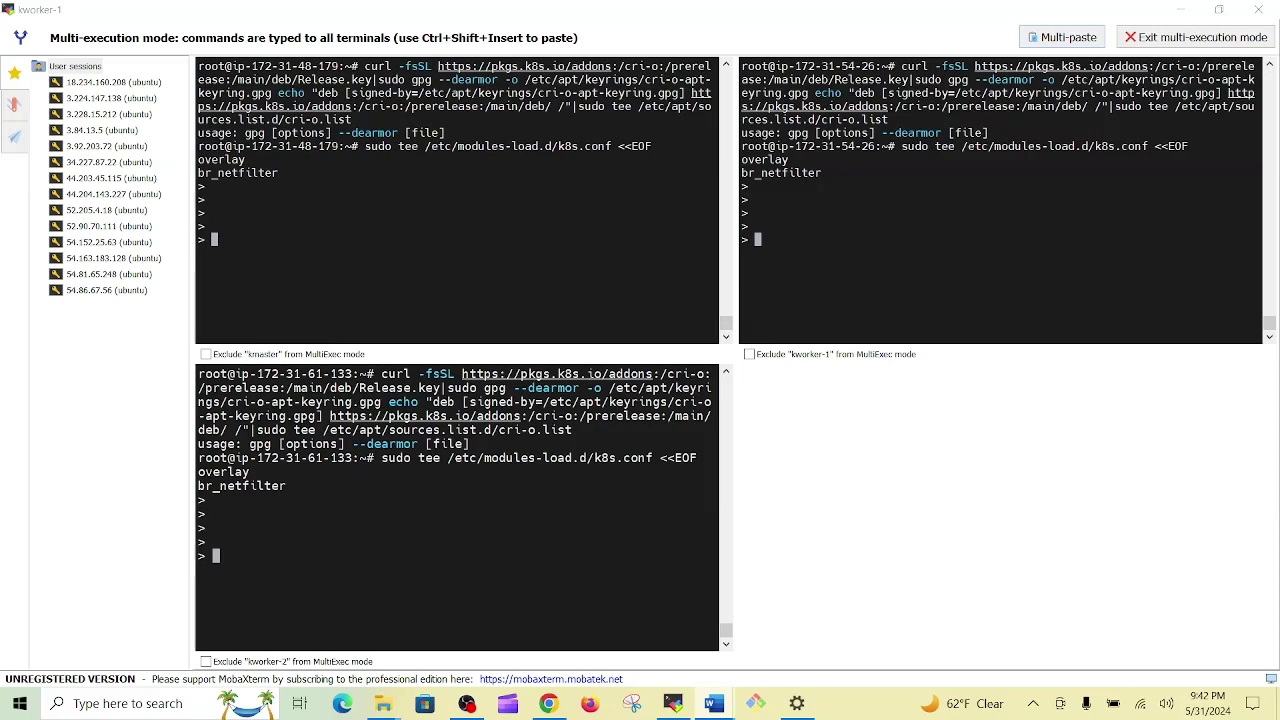
left_click(1053, 42)
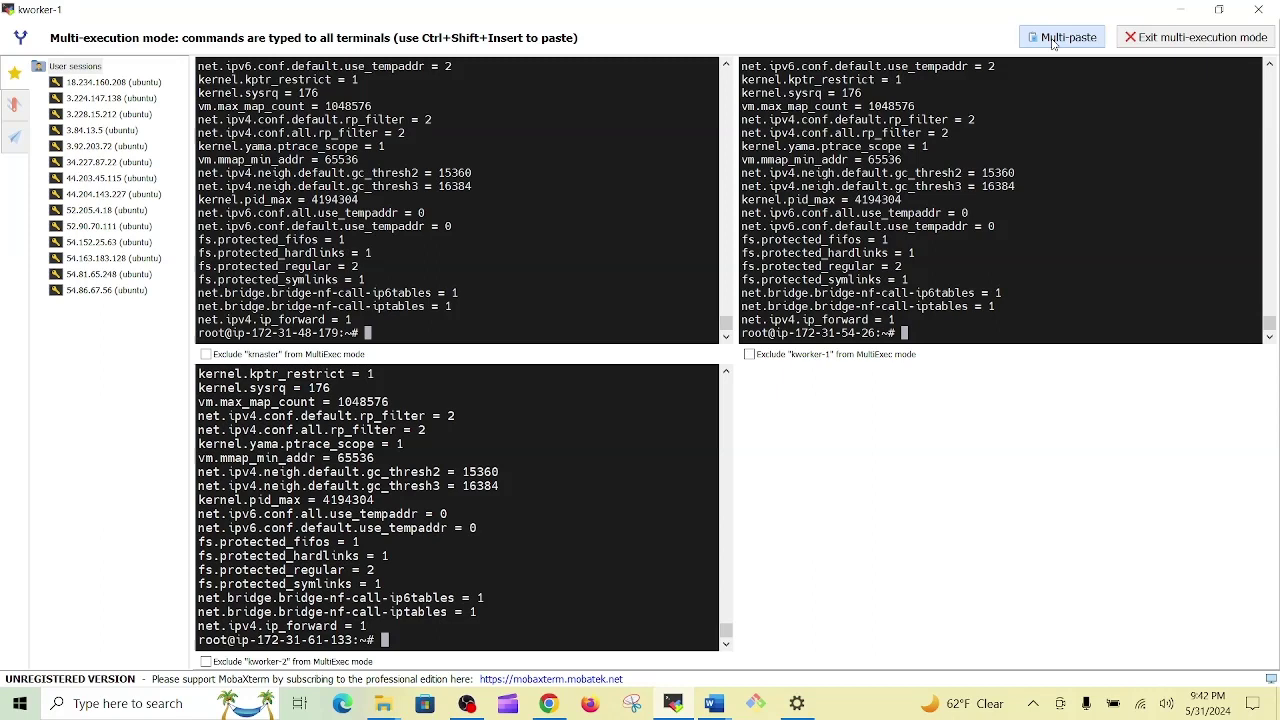
key("ctrl+l")
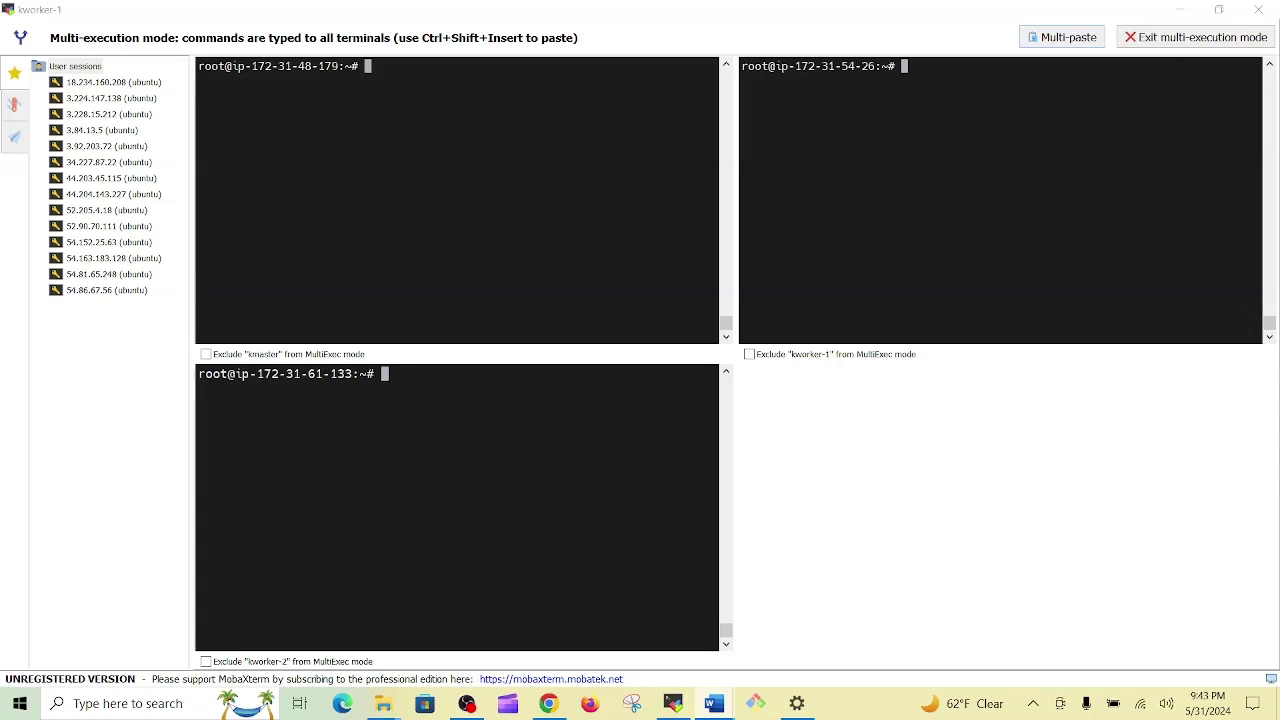
Step: Write the CRI-O prerelease repository entry to /etc/apt/sources.list.d/cri-o.list on all three nodes and clear the terminals
left_click(1060, 38)
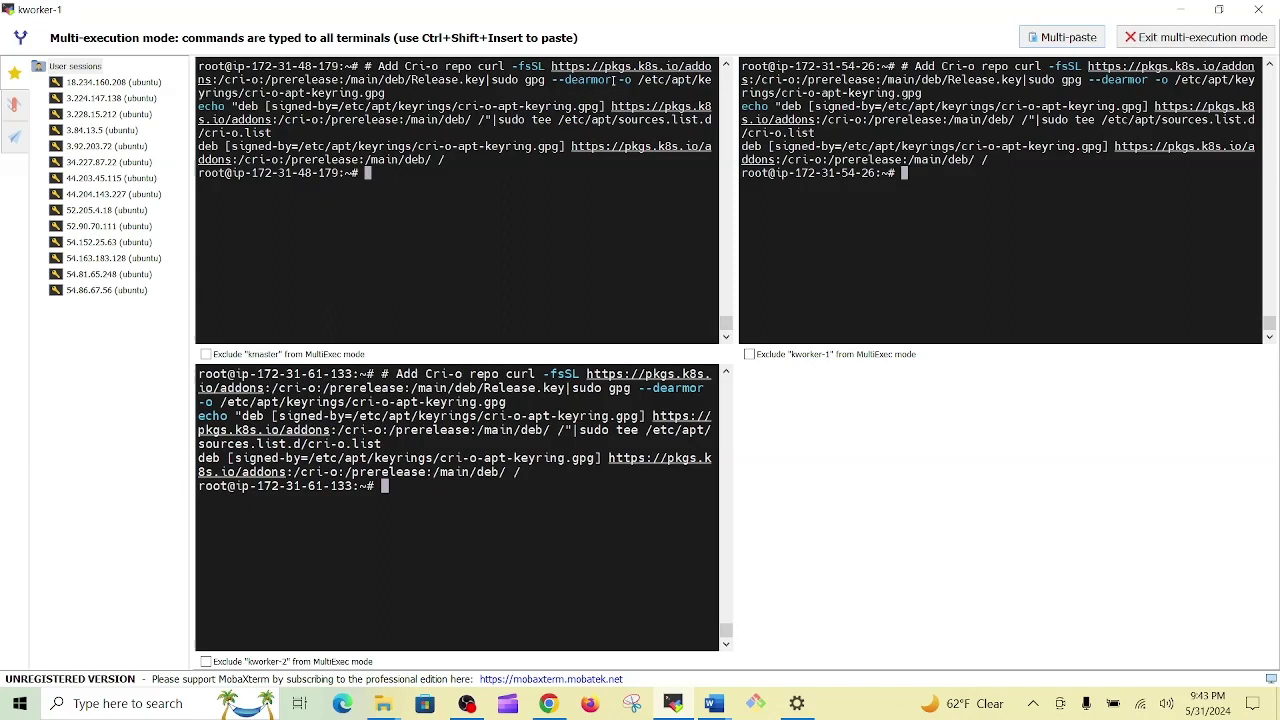
left_click(585, 84)
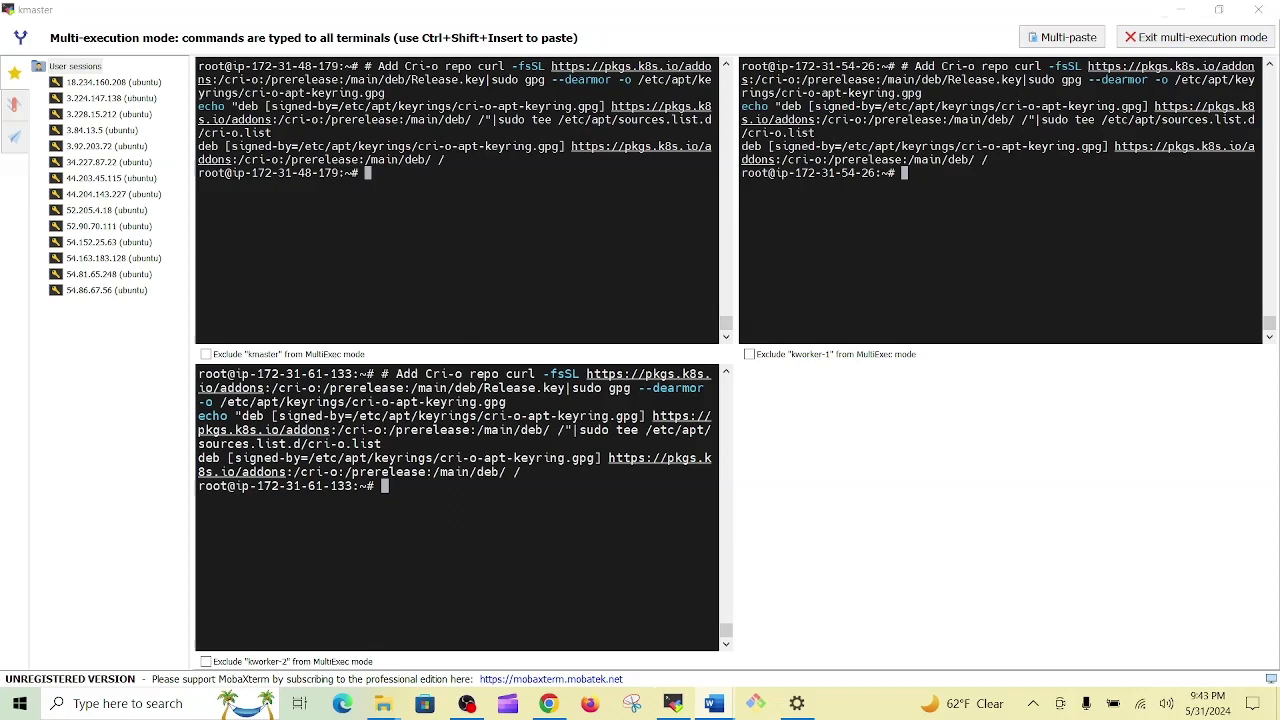
left_click(941, 268)
key("ctrl+l")
Step: Try to install the cri-o package and restart, enable and check the crio service on all nodes
left_click(1062, 37)
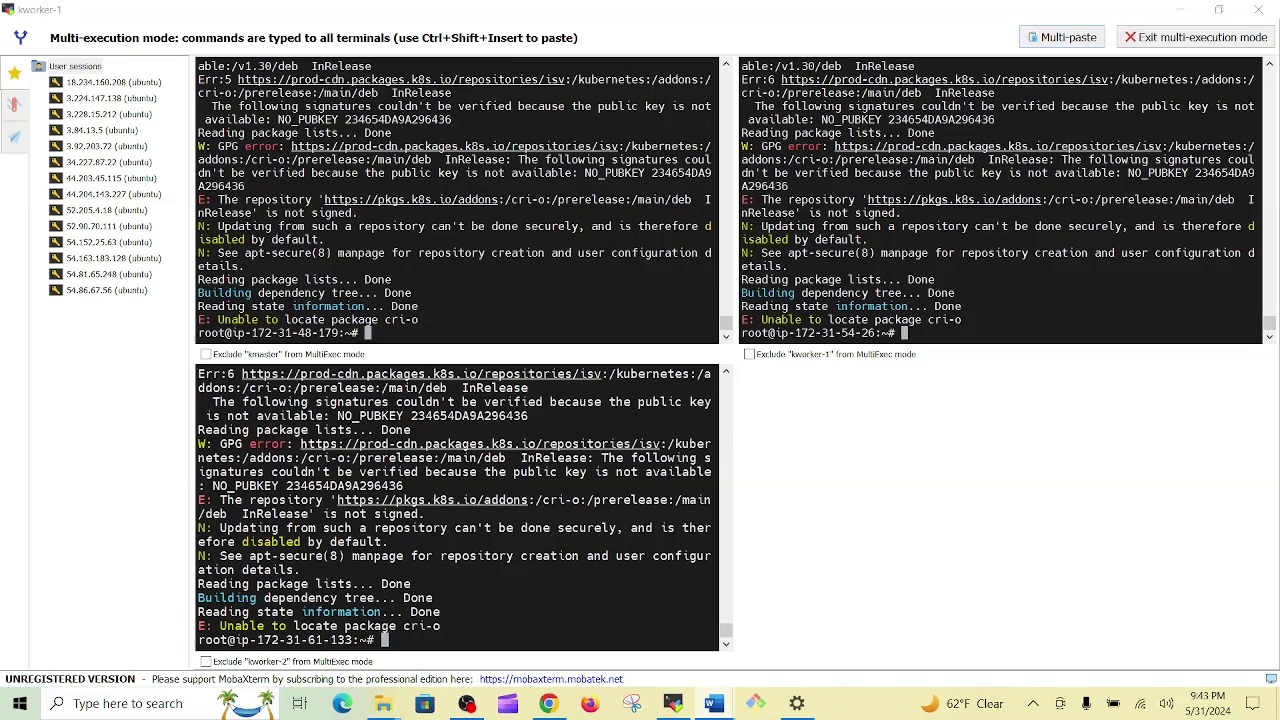
left_click(1062, 37)
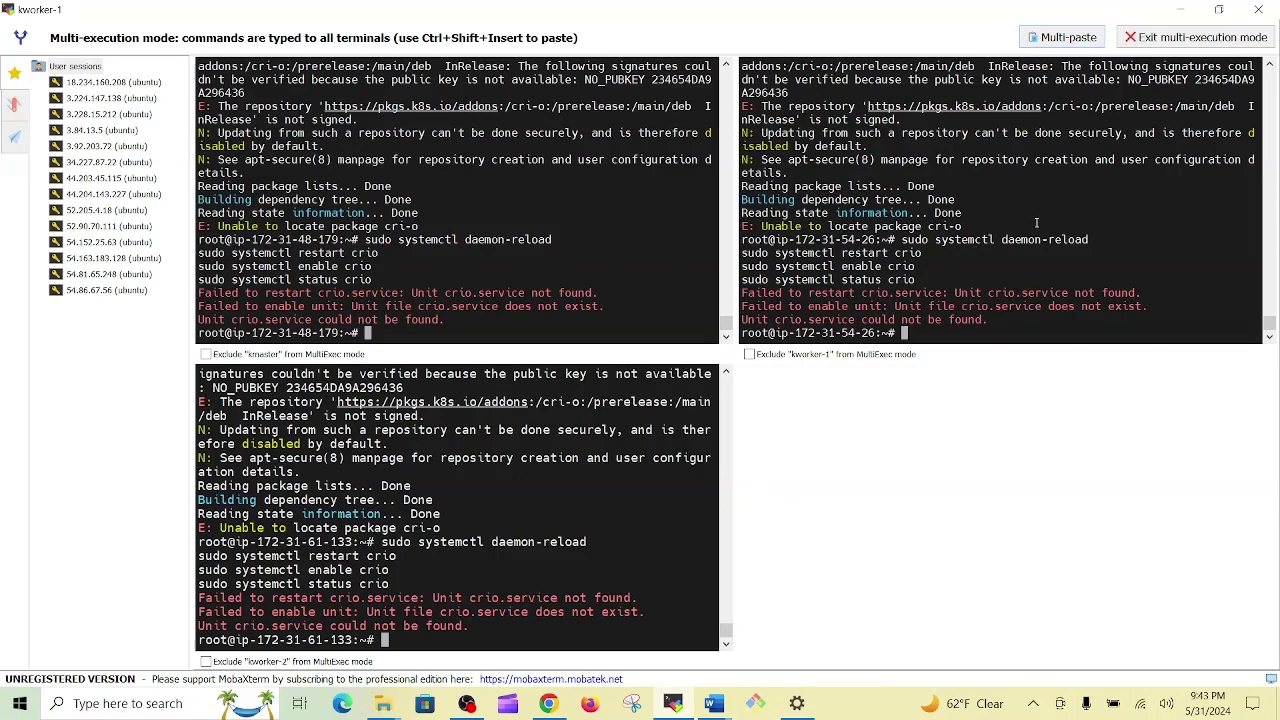
key("ctrl+l")
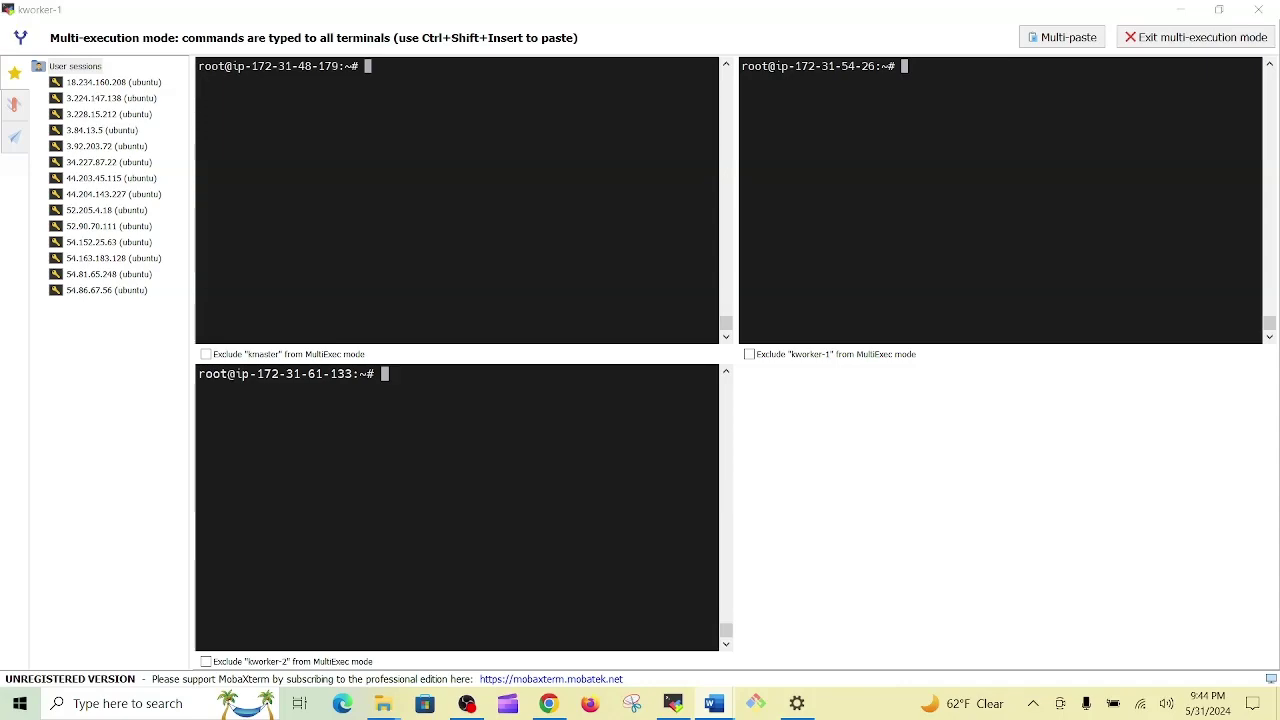
Step: Update the package lists on all three nodes with "sudo apt update"
left_click(1066, 37)
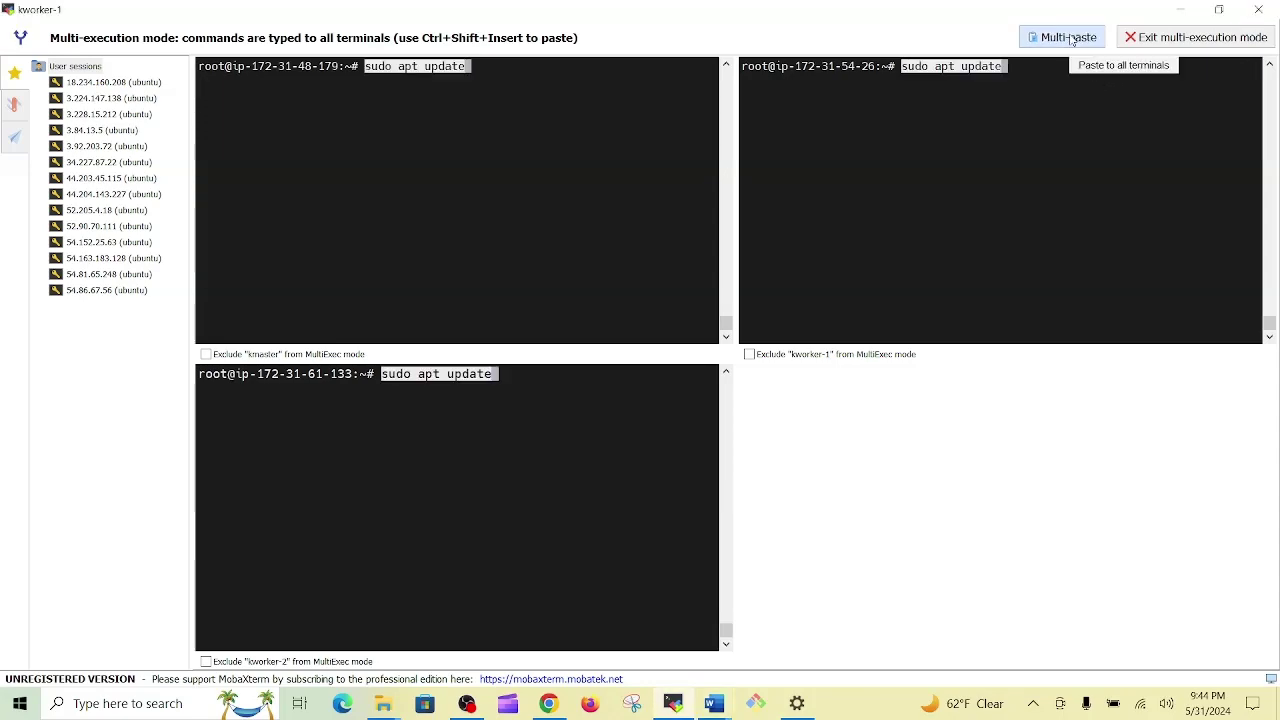
key("Return")
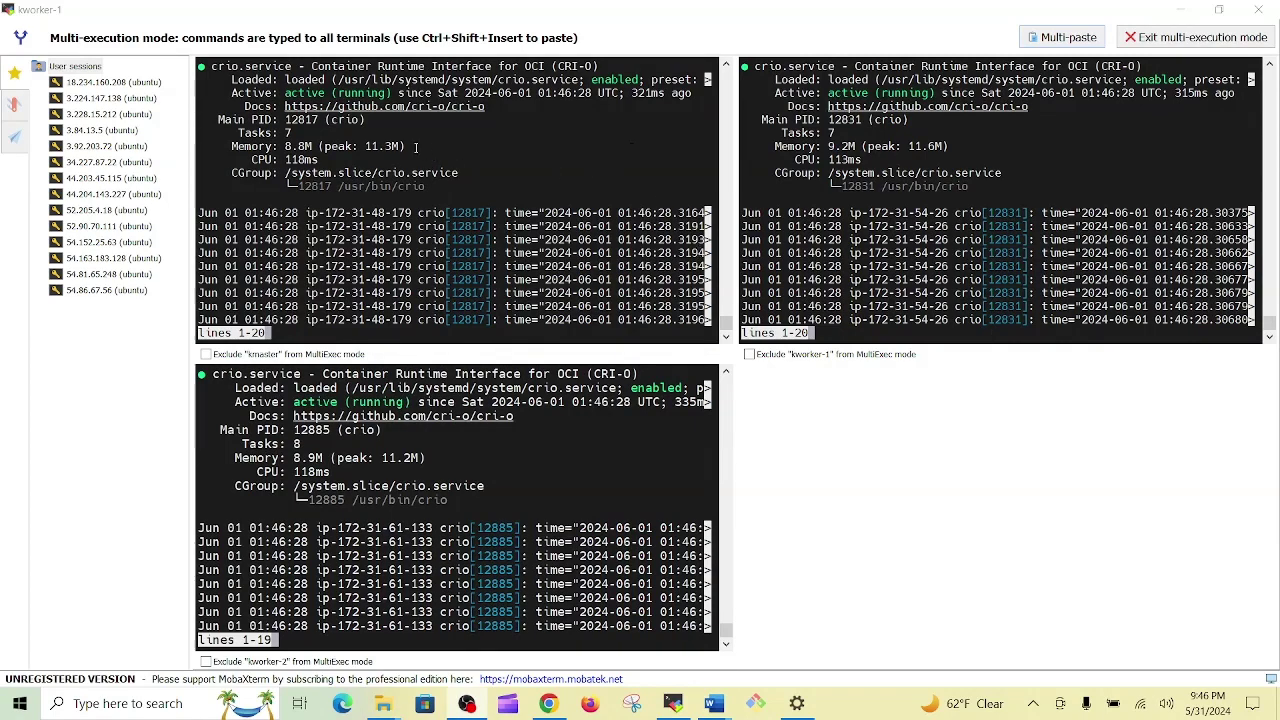
Step: Examine the crio.service status on the nodes, checking its active state and its Container Runtime Interface description, and return to the prompt
double_click(292, 92)
double_click(365, 92)
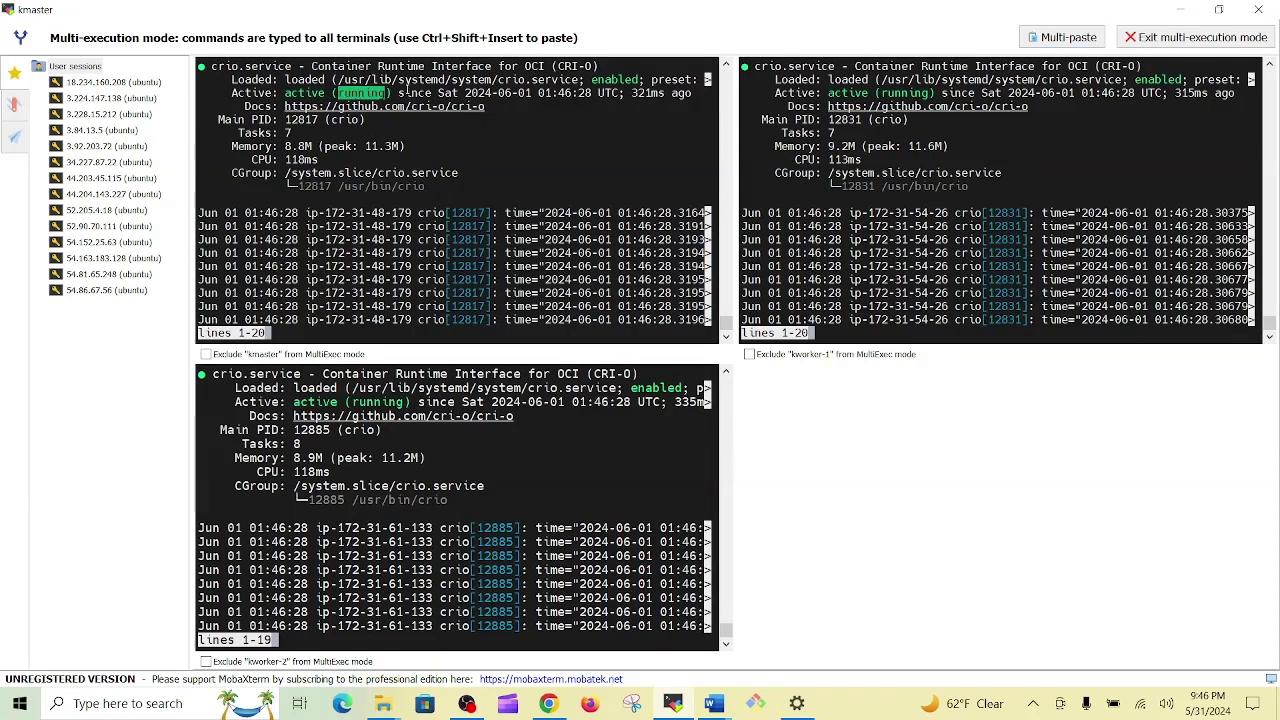
double_click(362, 66)
left_click(370, 67)
double_click(453, 67)
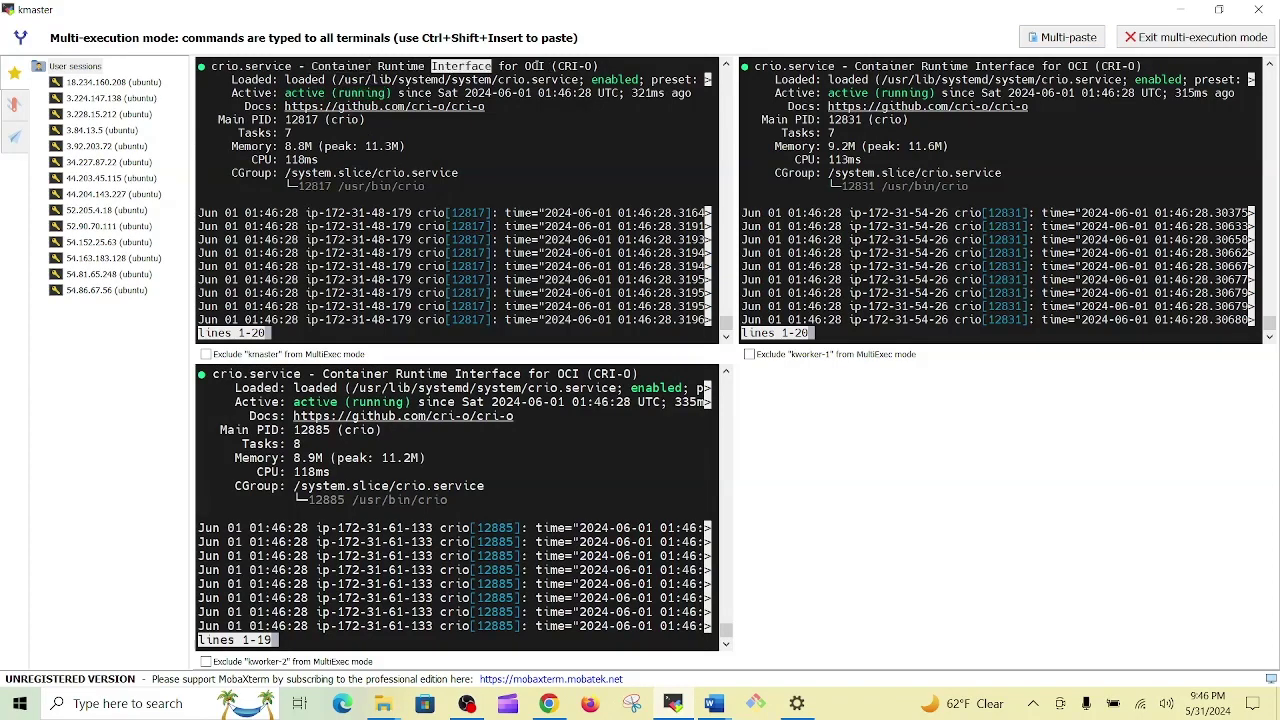
left_click(538, 67)
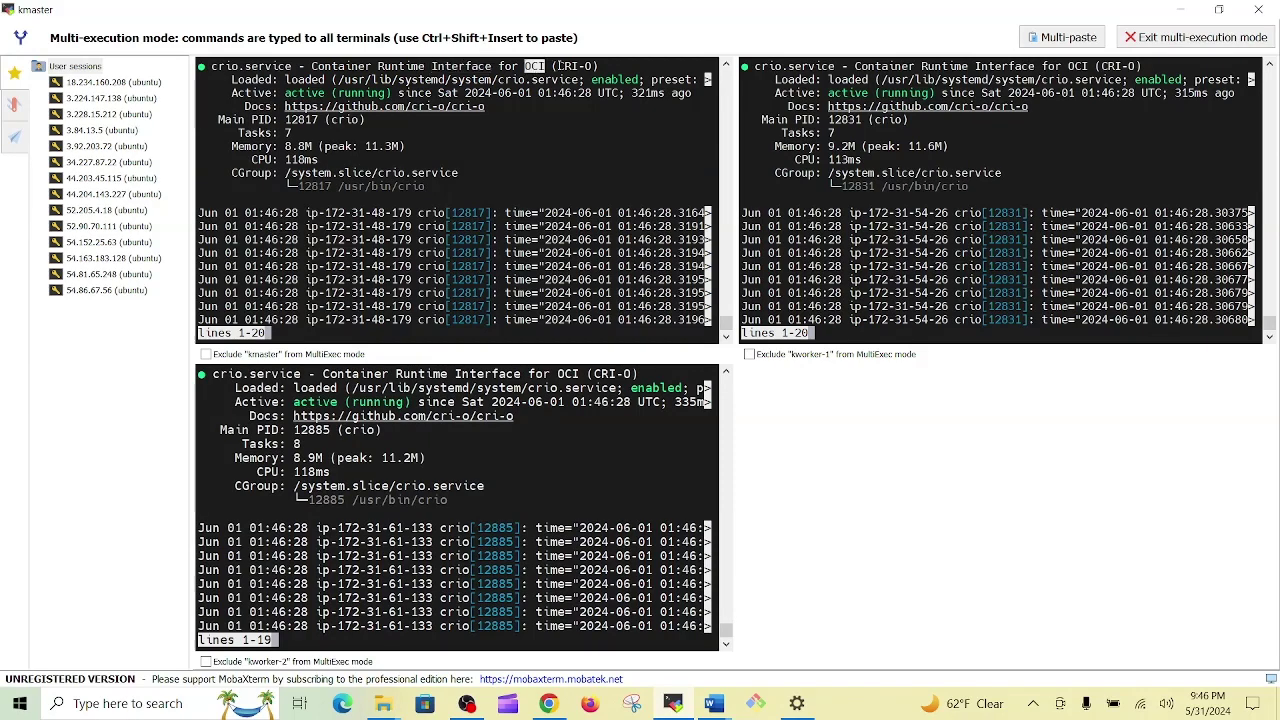
double_click(573, 66)
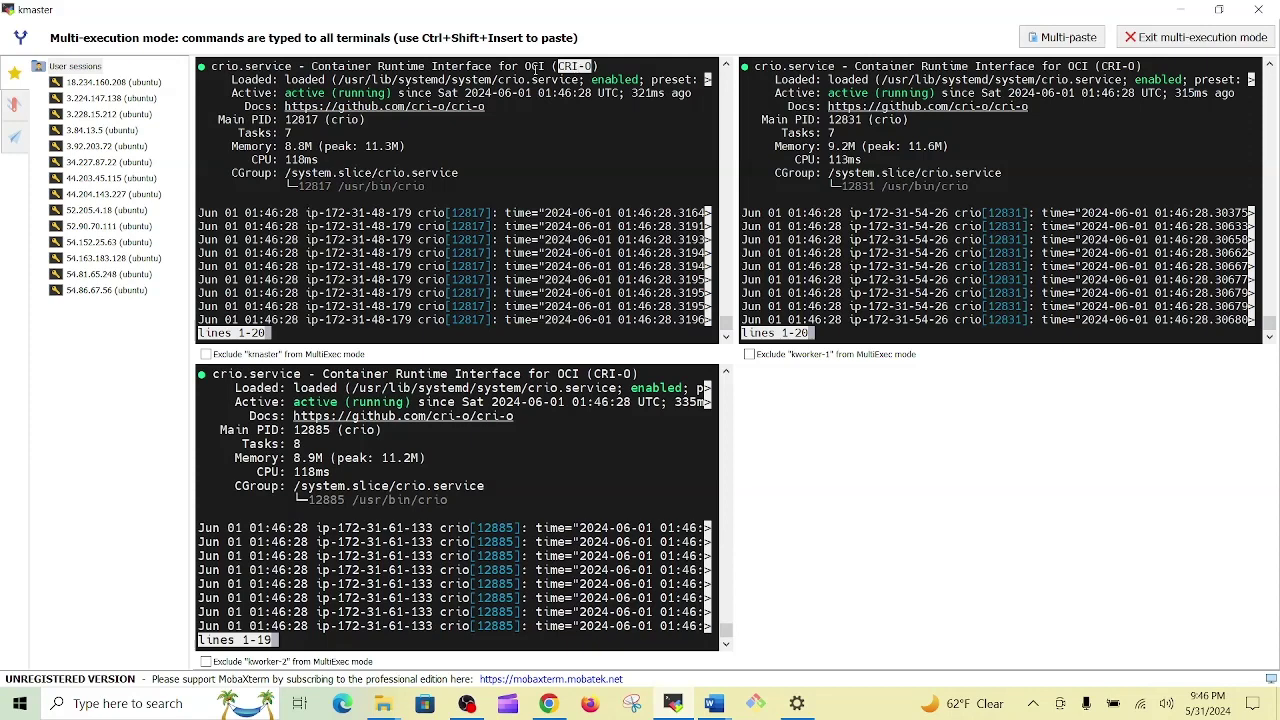
left_click(531, 66)
triple_click(531, 66)
double_click(578, 66)
double_click(535, 66)
left_click(607, 250)
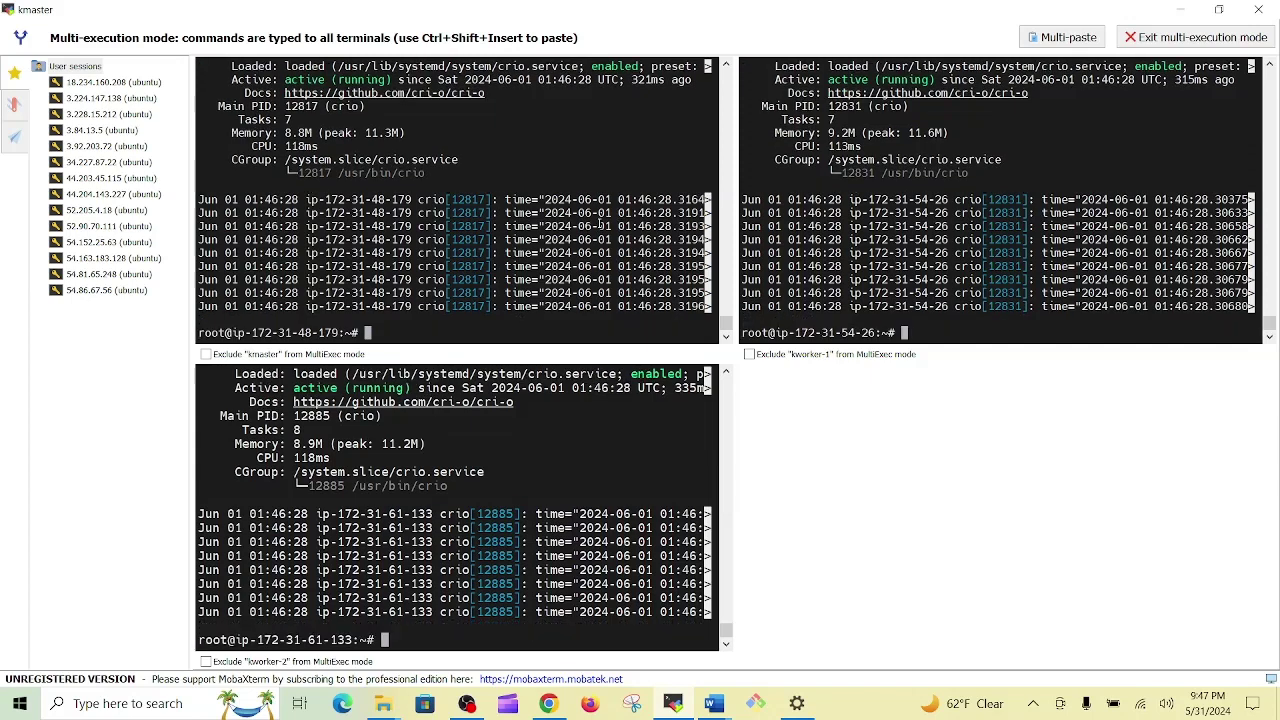
Step: Clear all three terminals, leave multi-execution mode and show the kmaster session alone
key("ctrl+l")
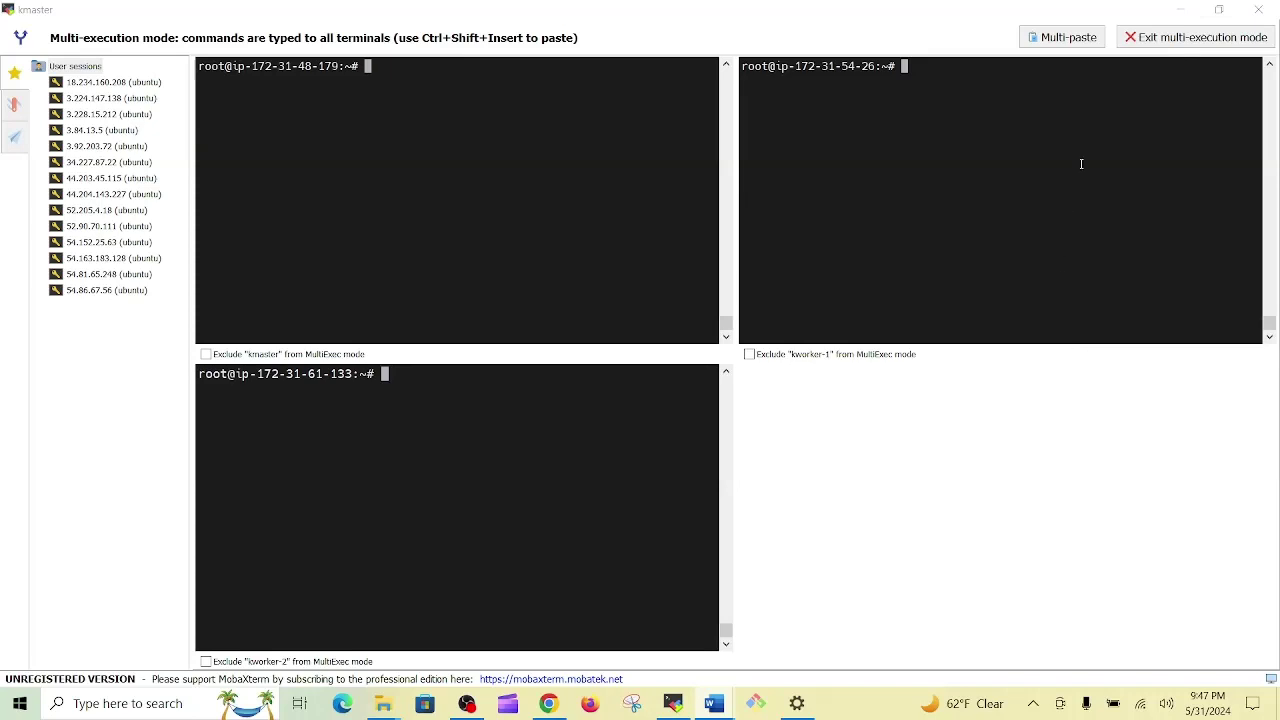
left_click(1149, 38)
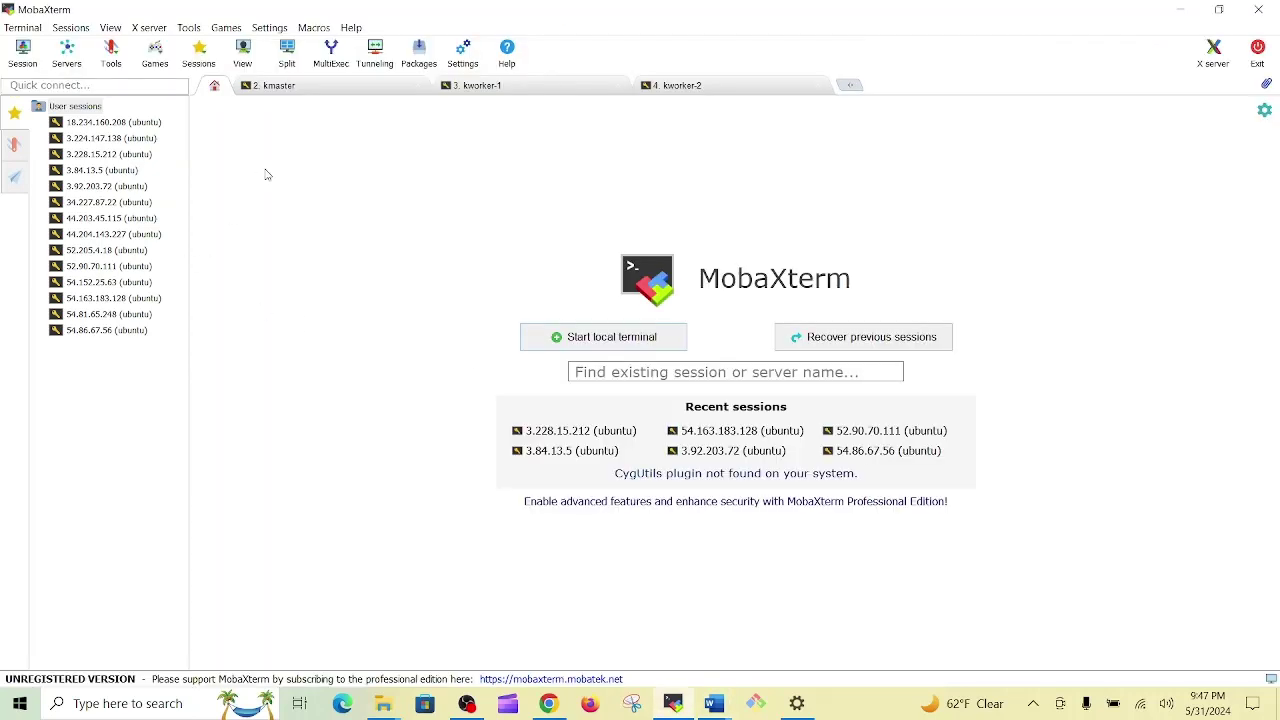
left_click(302, 90)
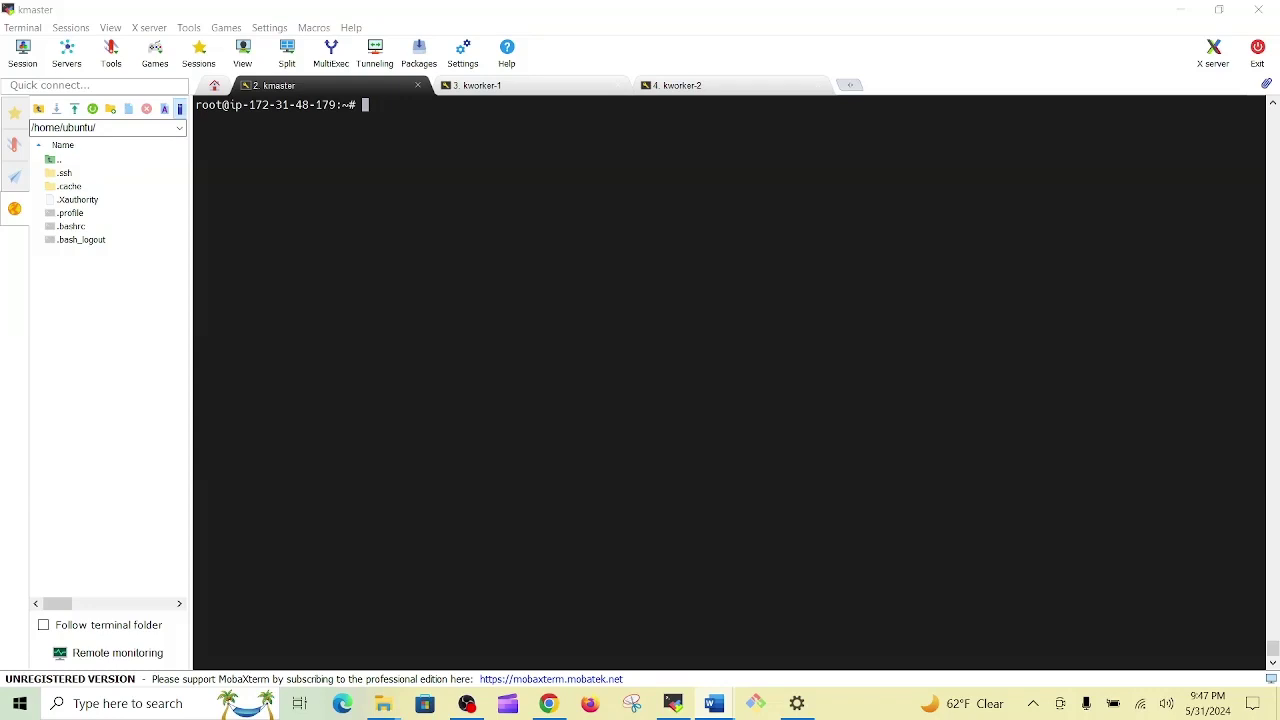
Step: Check on kmaster that the bridge netfilter module is loaded with "lsmod | grep br_netfilter" and examine the listed modules
right_click(657, 221)
key("Return")
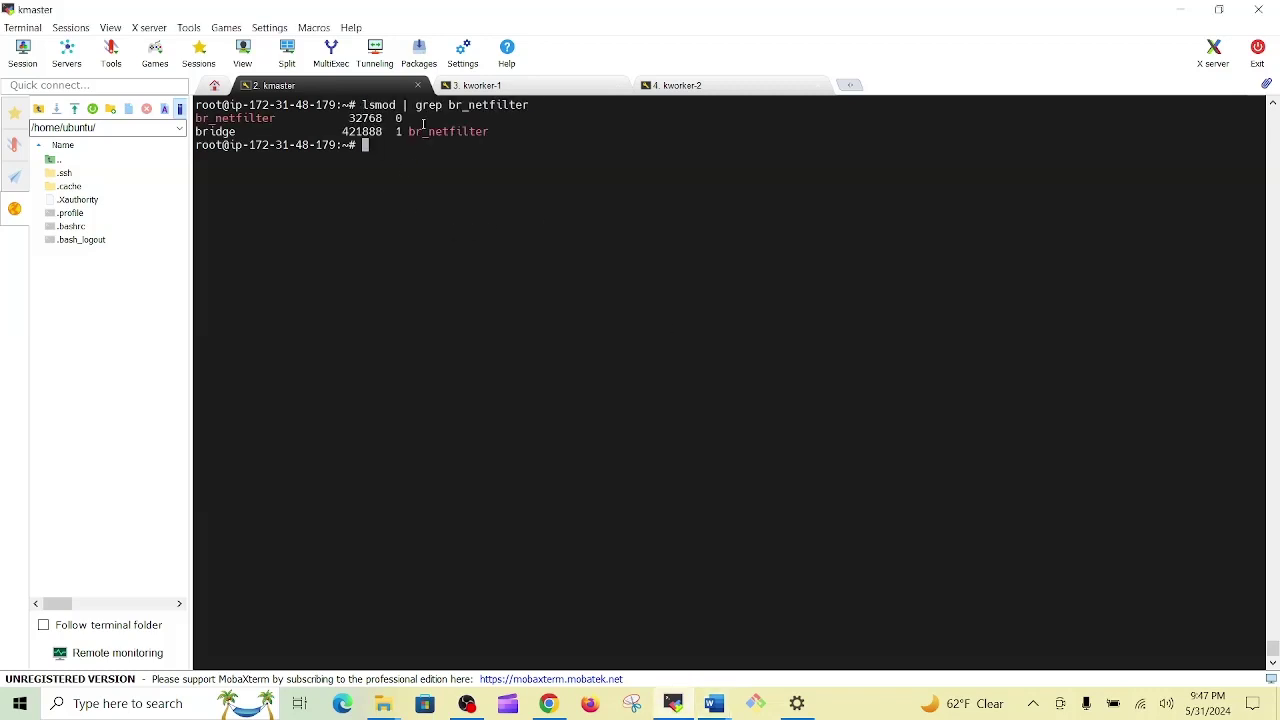
double_click(512, 105)
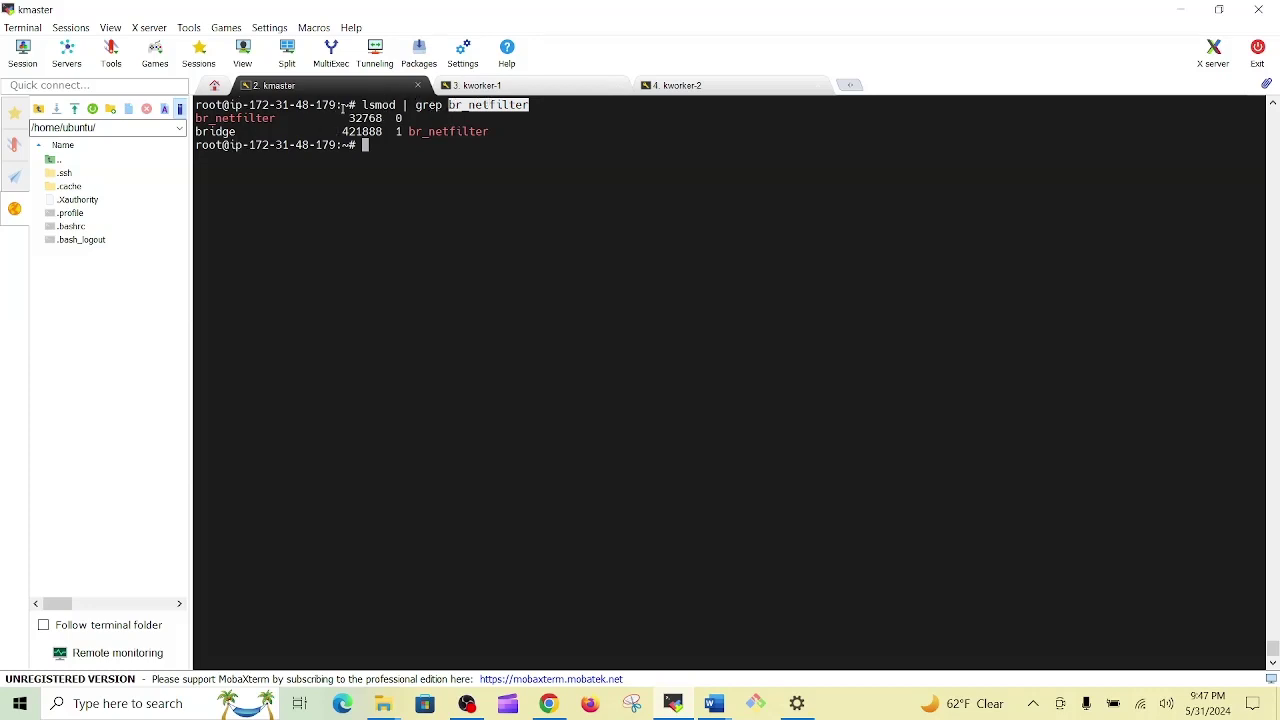
double_click(365, 118)
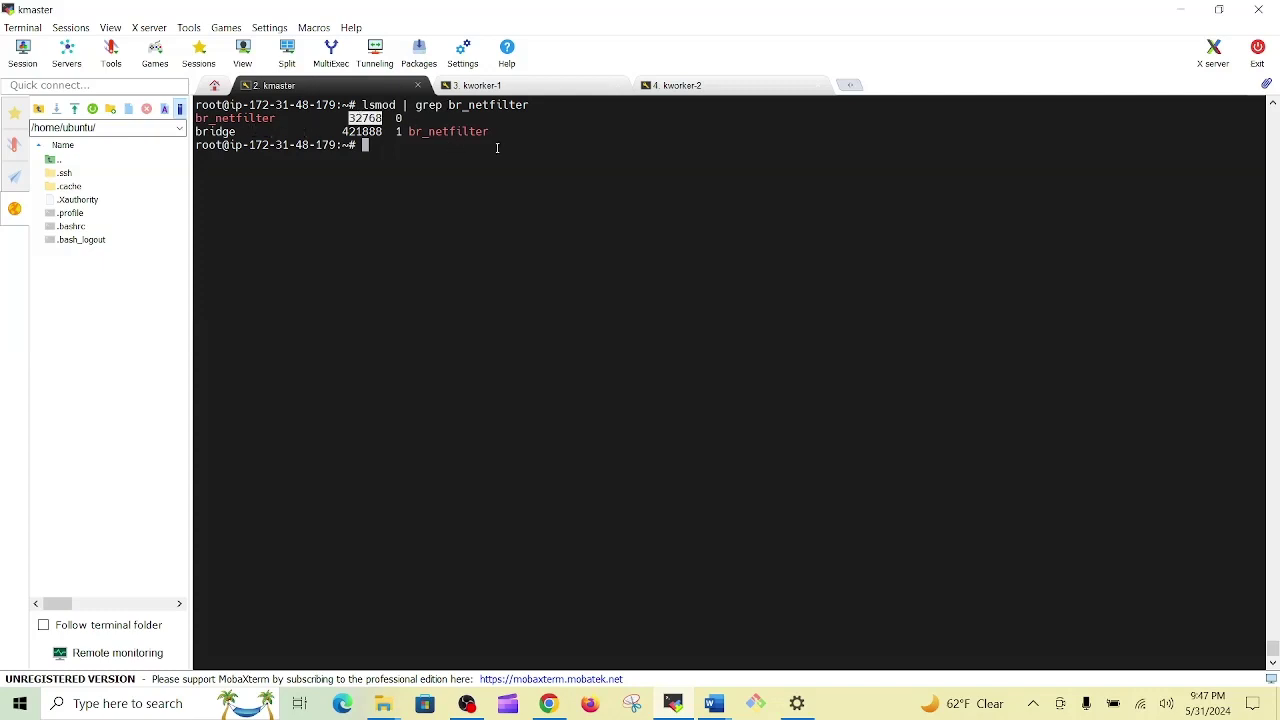
left_click(228, 142)
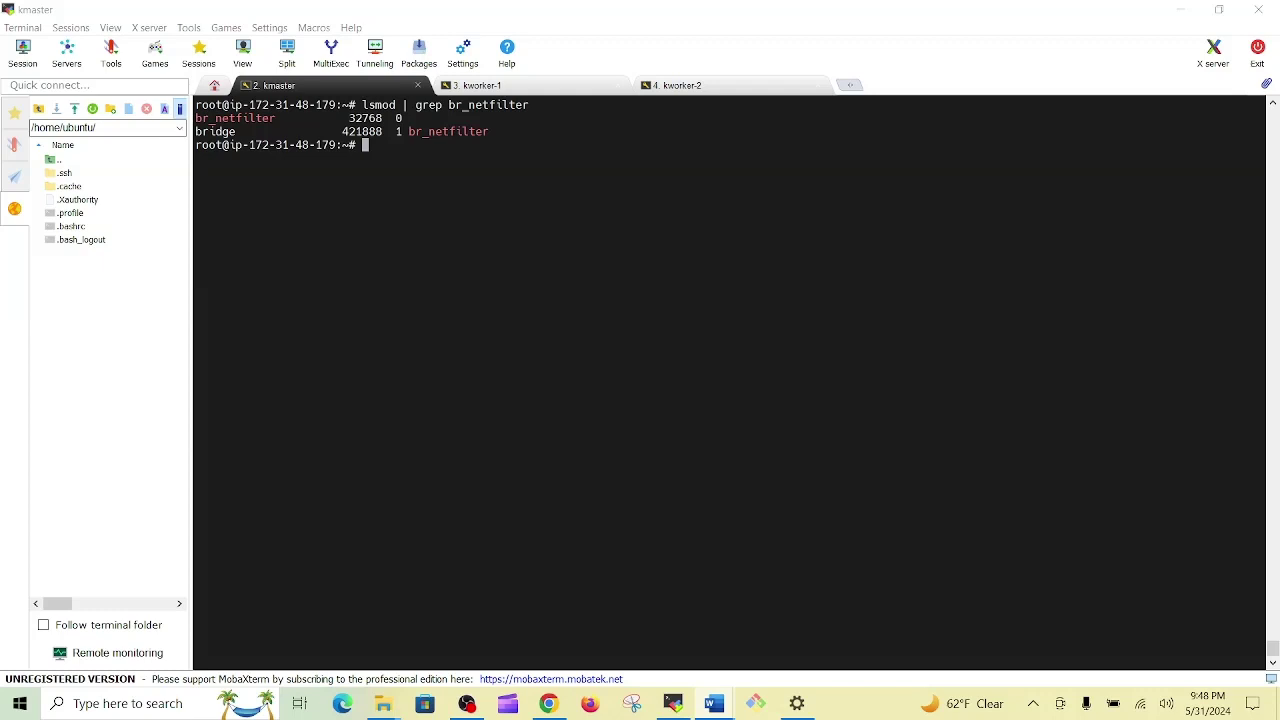
Step: Enable the kubelet service on kmaster and pull the kubeadm images through the CRI socket unix:///var/run/crio/crio.sock
right_click(611, 204)
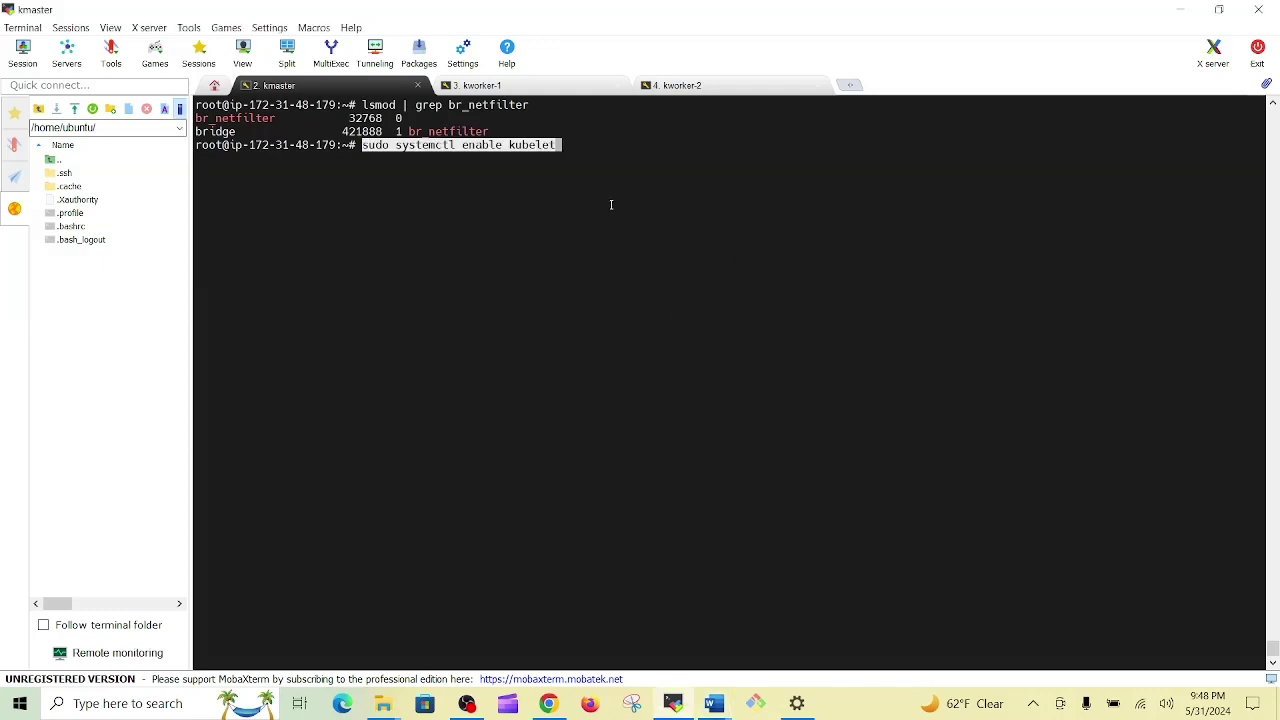
key("Return")
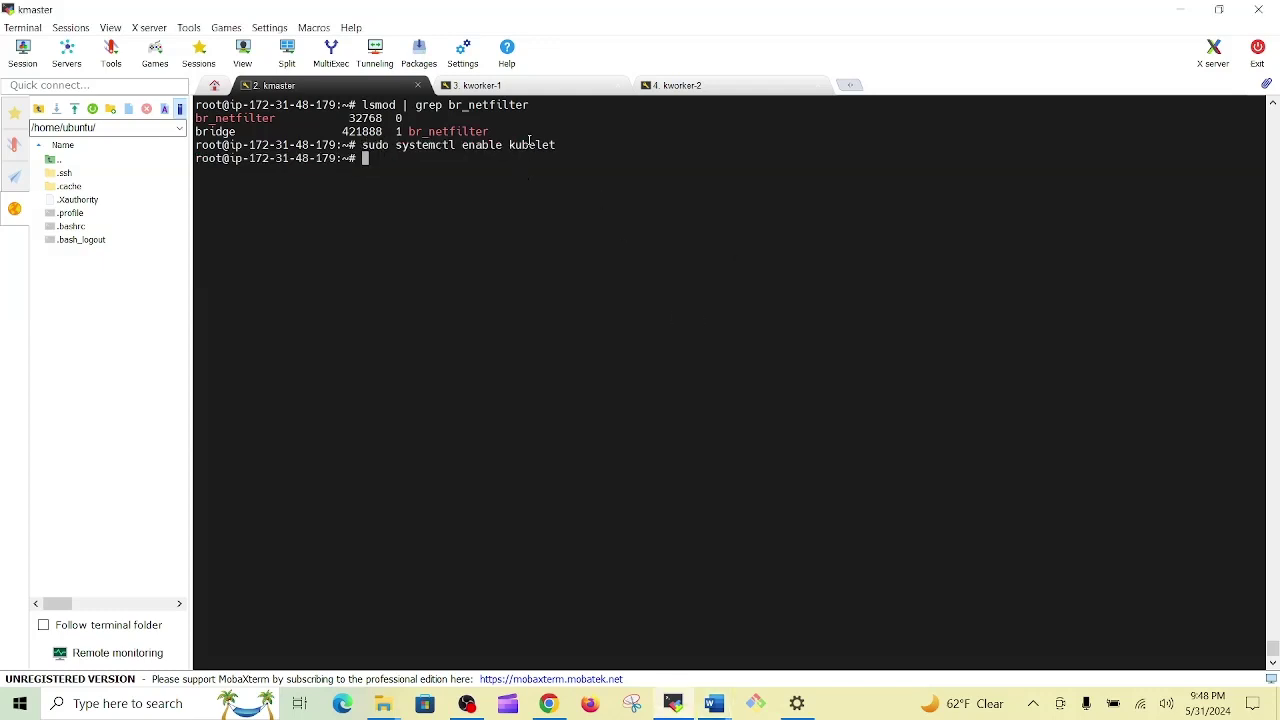
double_click(538, 144)
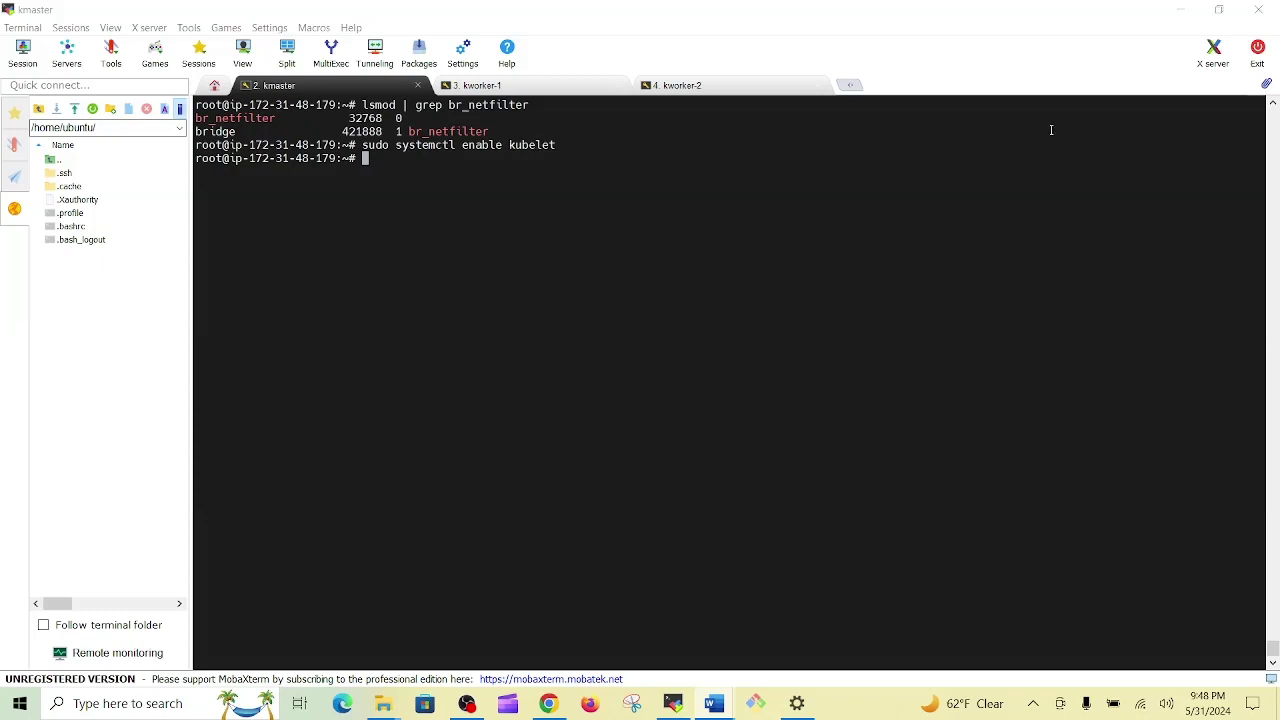
right_click(1010, 169)
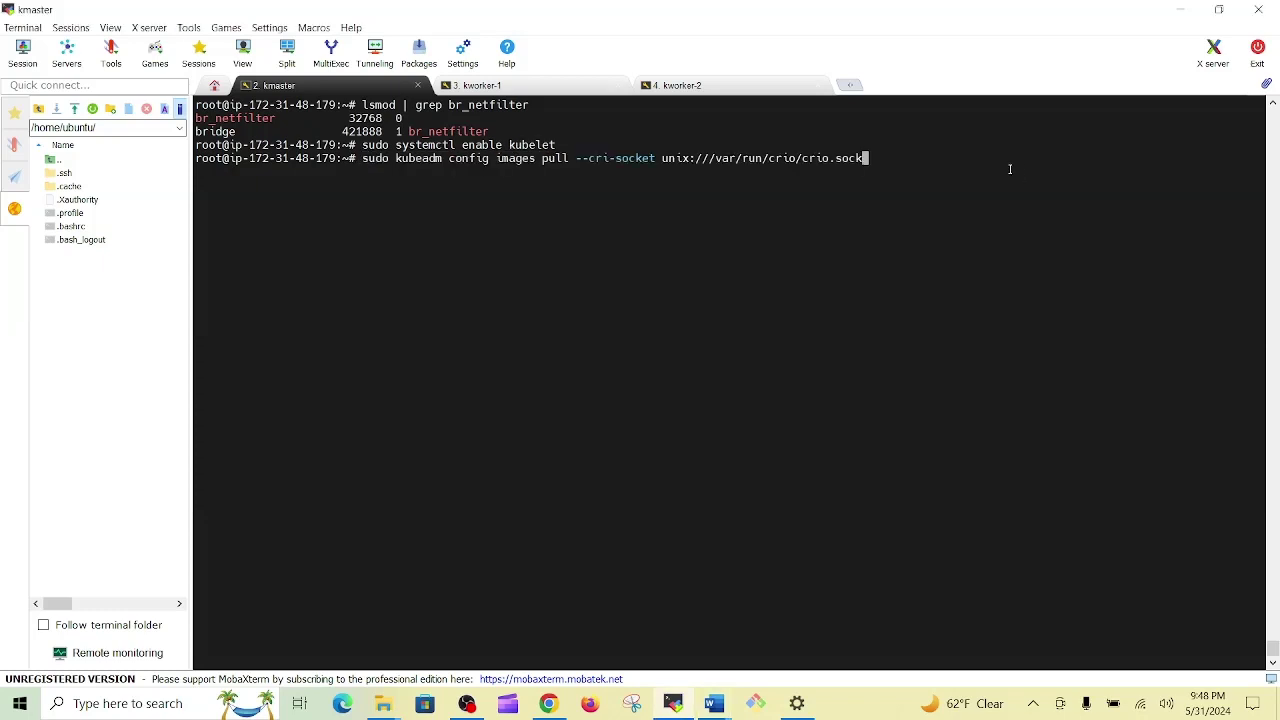
key("Return")
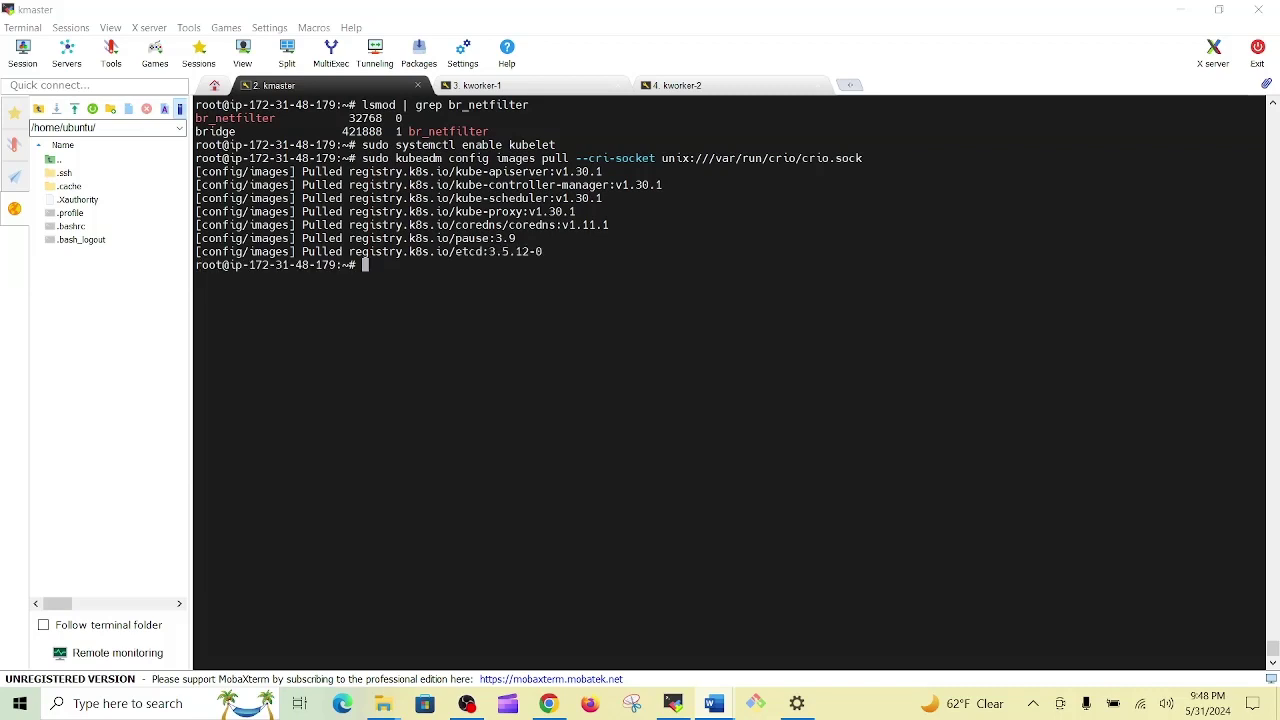
Step: Reload sysctl settings and initialize the control plane with kubeadm init, using pod network CIDR 172.24.0.0/16 and CRI socket unix:///var/run/crio/crio.sock
right_click(825, 362)
key("Return")
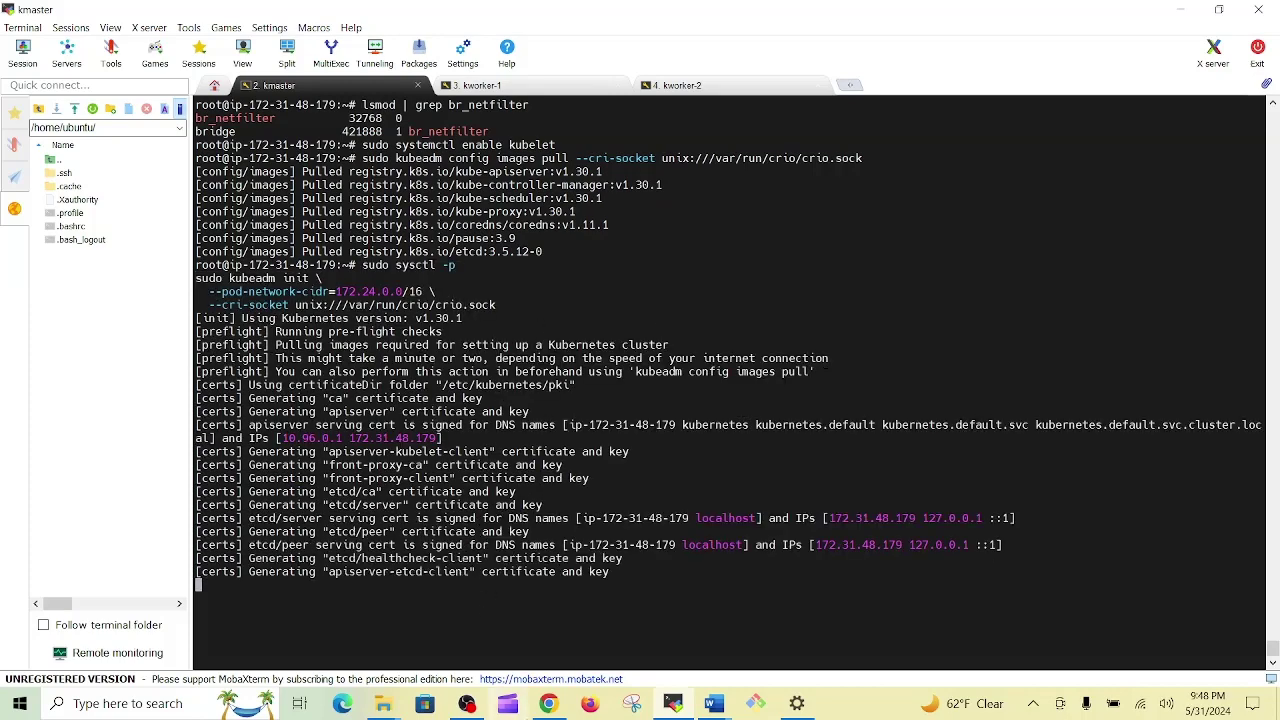
left_click(548, 703)
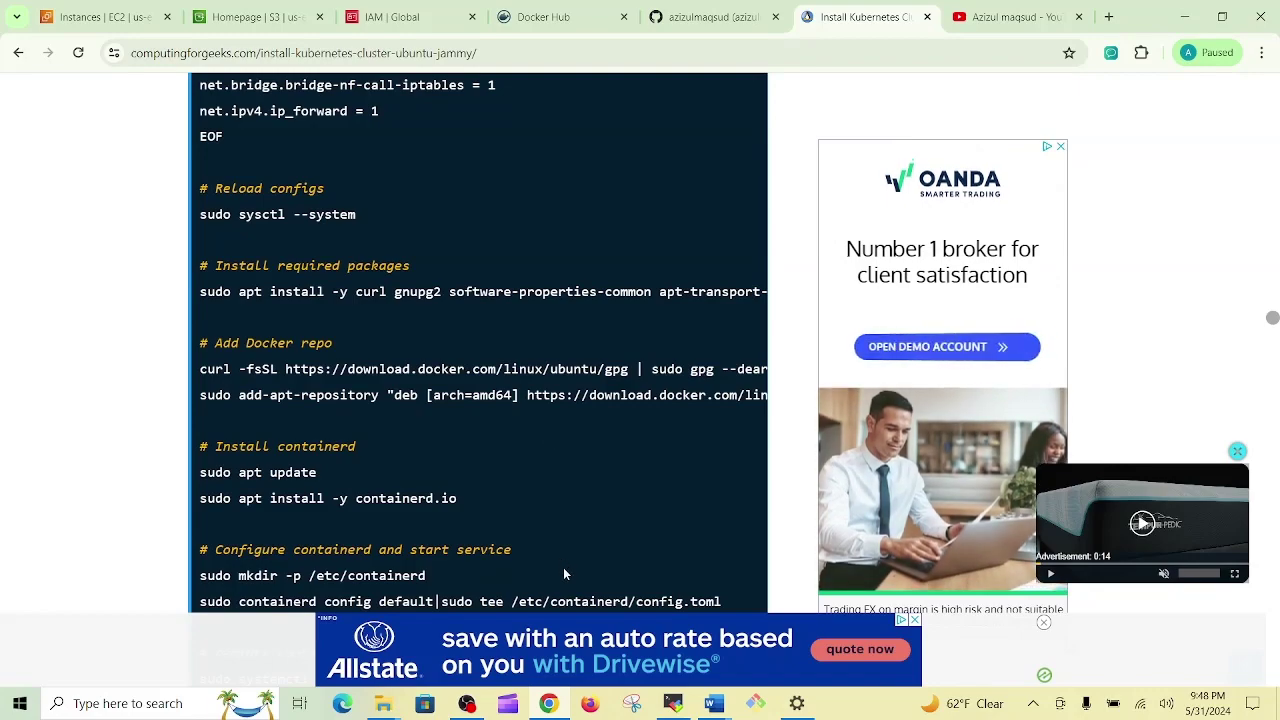
left_click(673, 703)
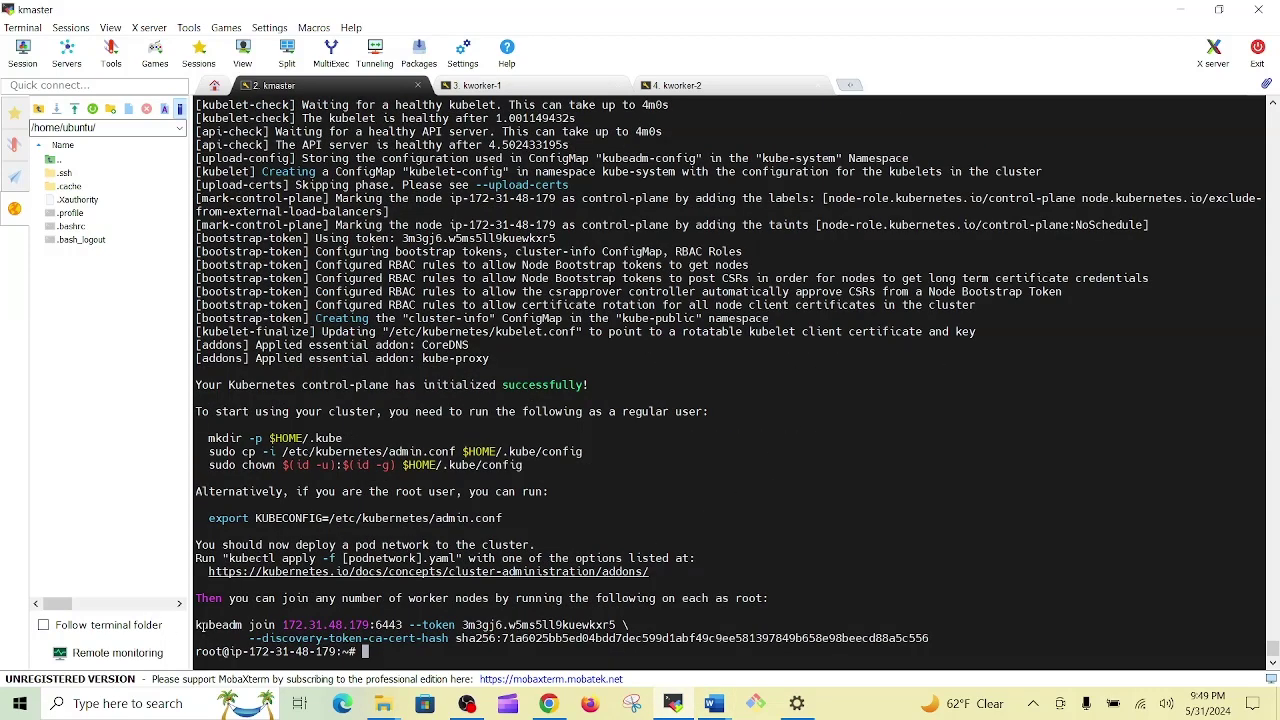
Step: Copy the kubeadm join command with its token and CA certificate hash from kmaster and run it on kworker-1 and kworker-2
left_click_drag(198, 625, 989, 641)
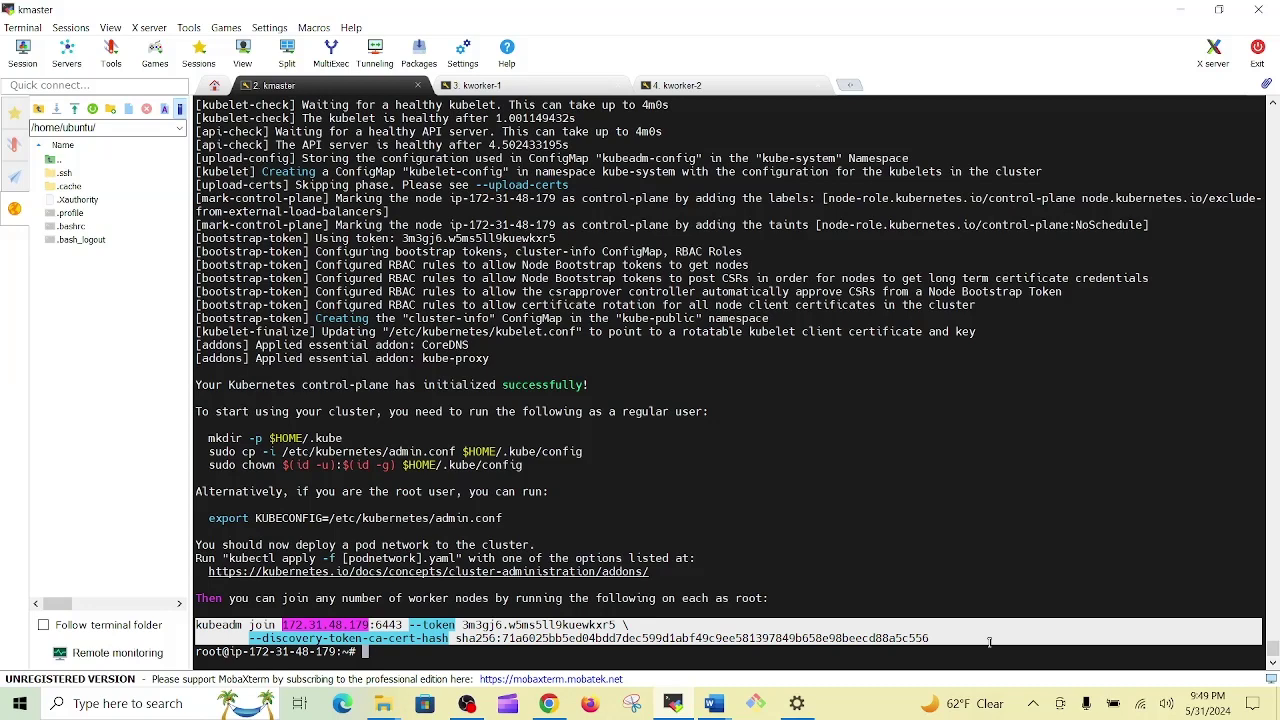
key("ctrl+c")
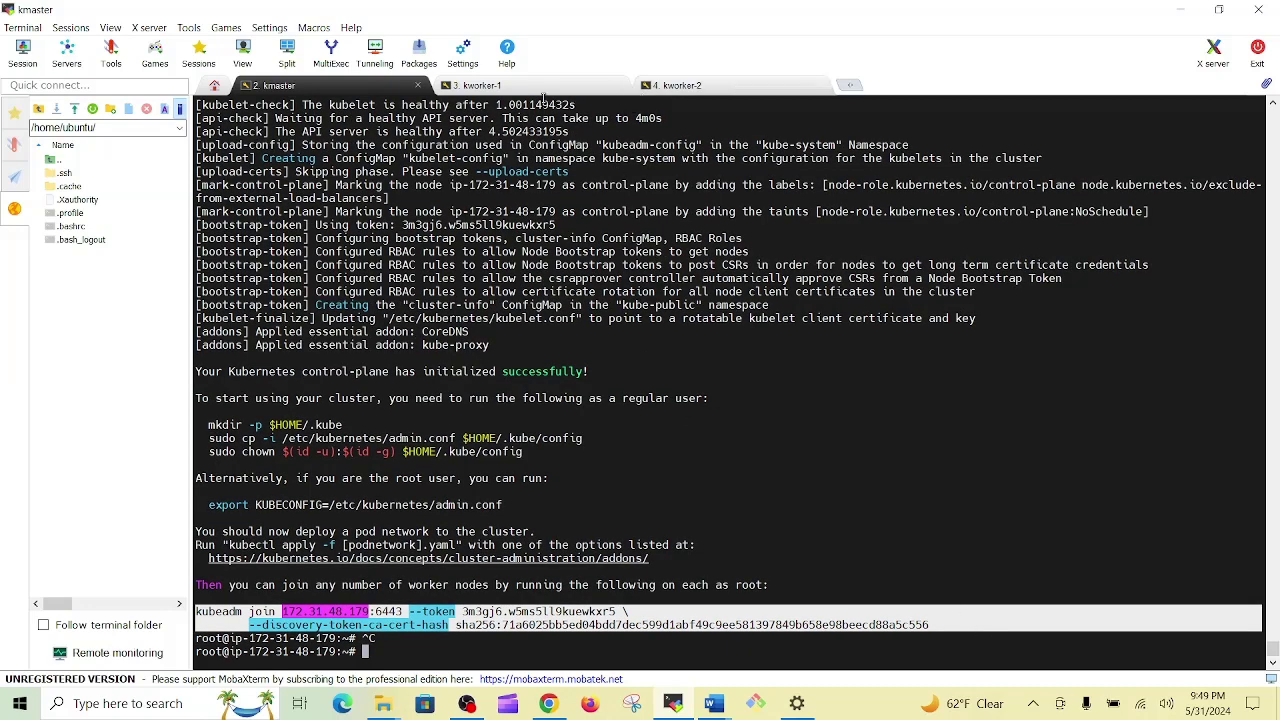
left_click(541, 98)
left_click(543, 86)
right_click(535, 113)
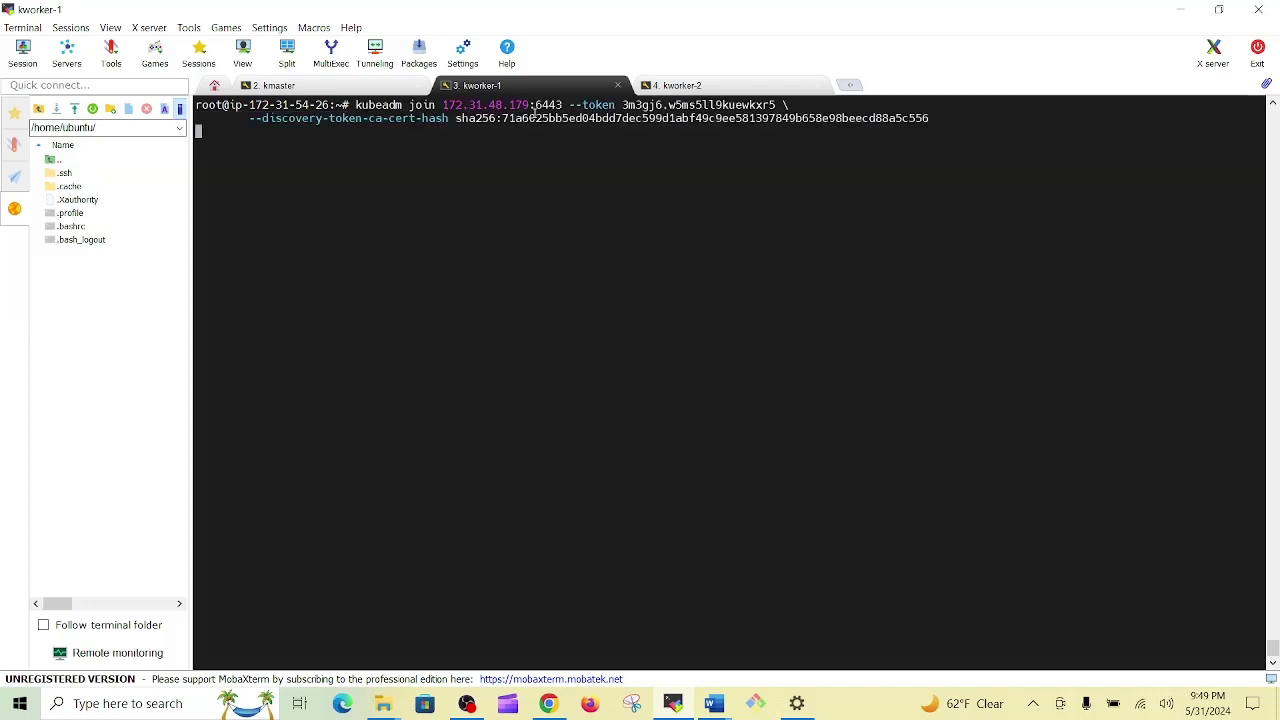
left_click(671, 86)
right_click(684, 119)
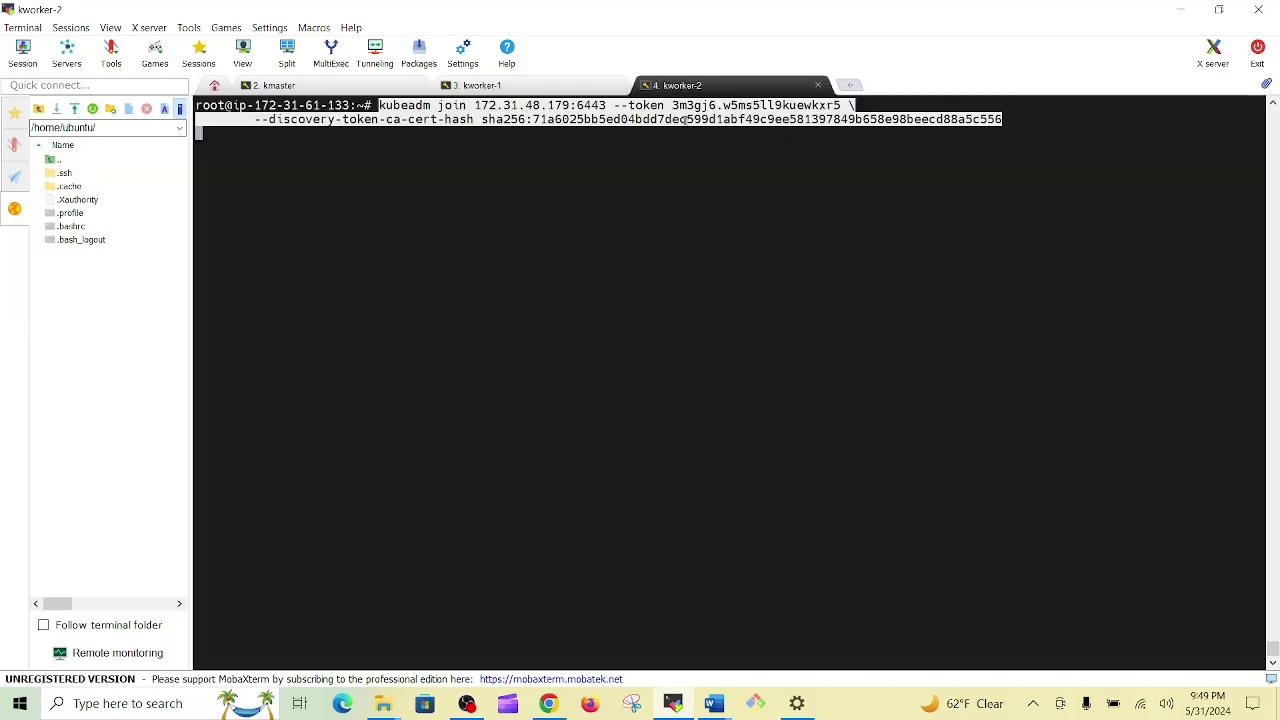
Step: Examine the kubeadm init output on kmaster for the control-plane status and the kubeconfig instructions for regular and root users
left_click(371, 86)
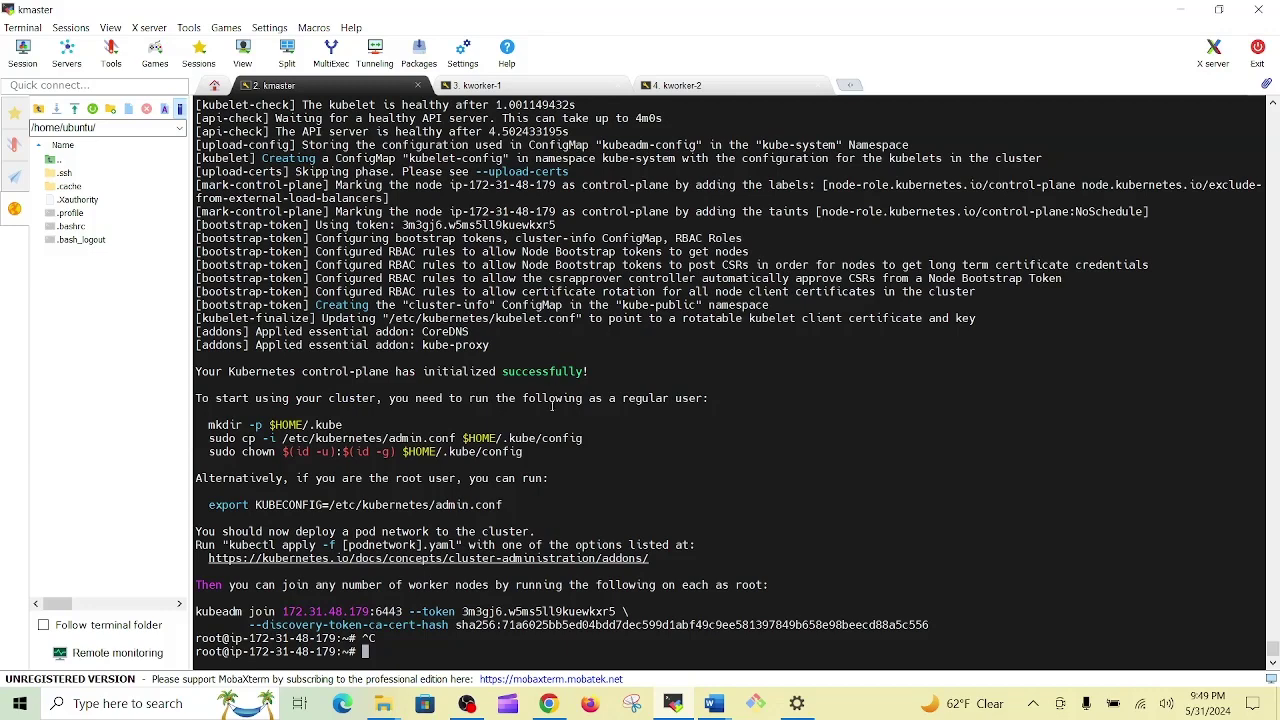
double_click(320, 371)
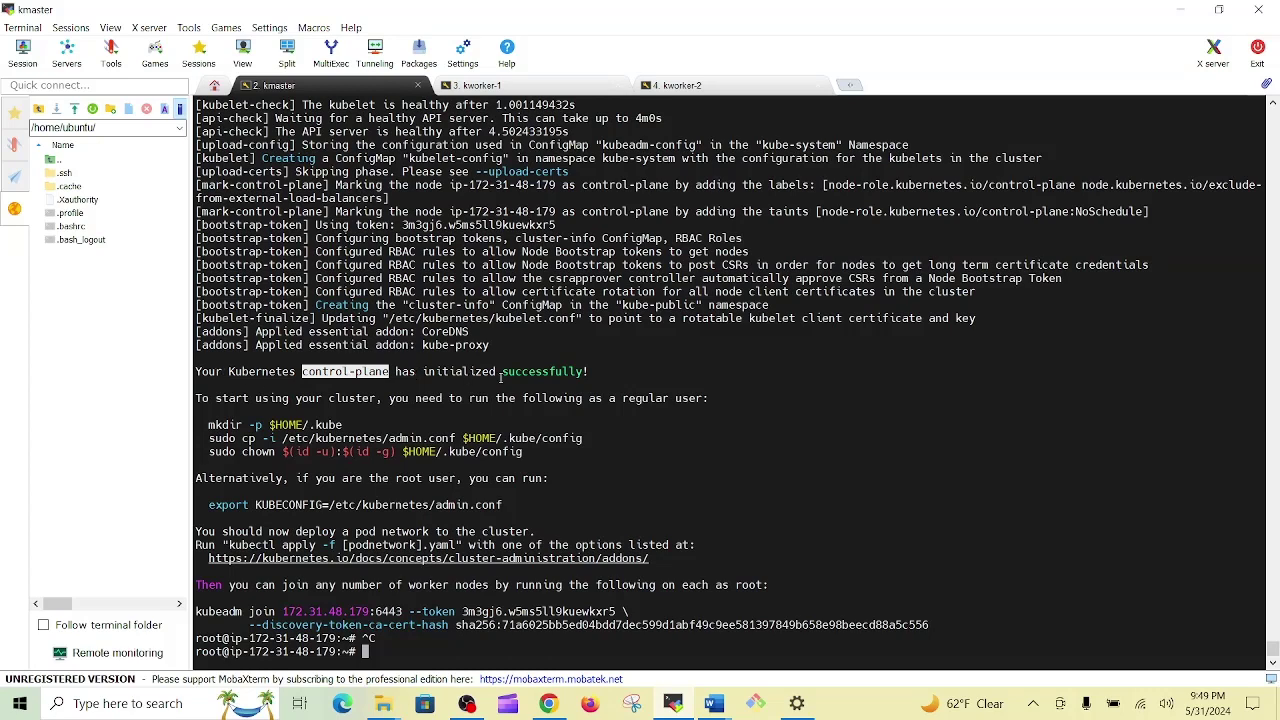
double_click(535, 371)
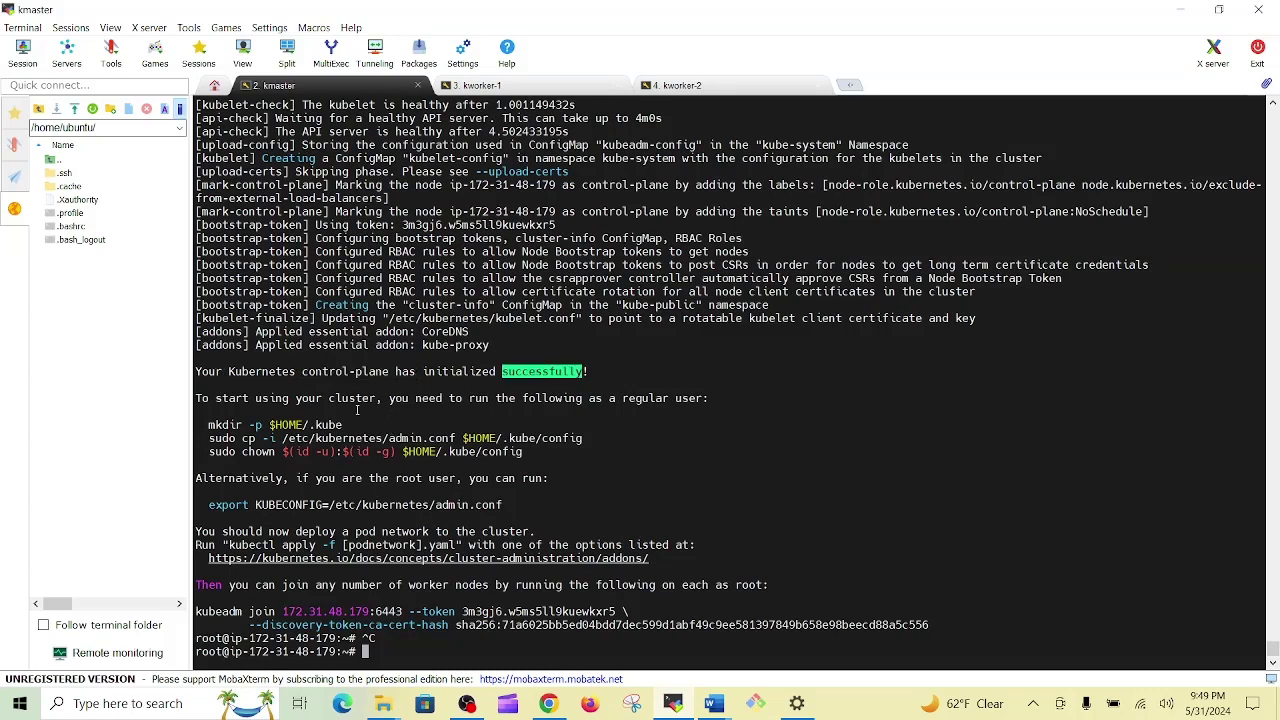
double_click(234, 400)
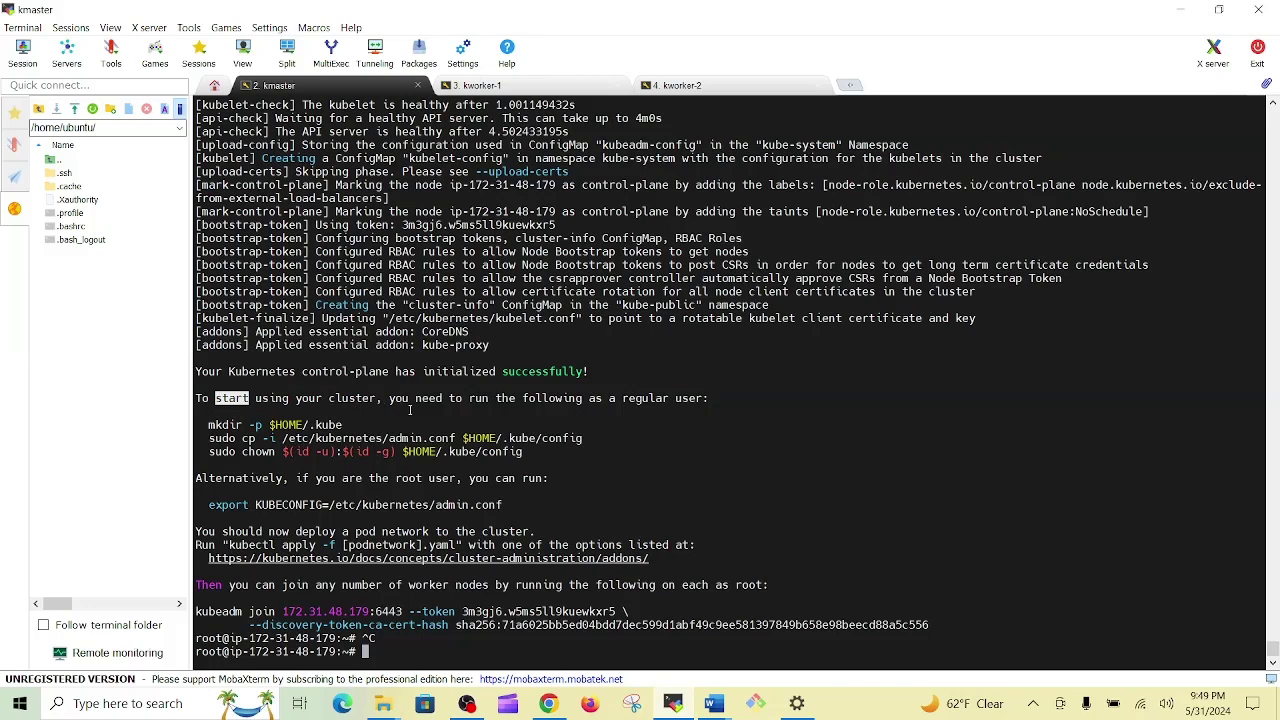
double_click(645, 392)
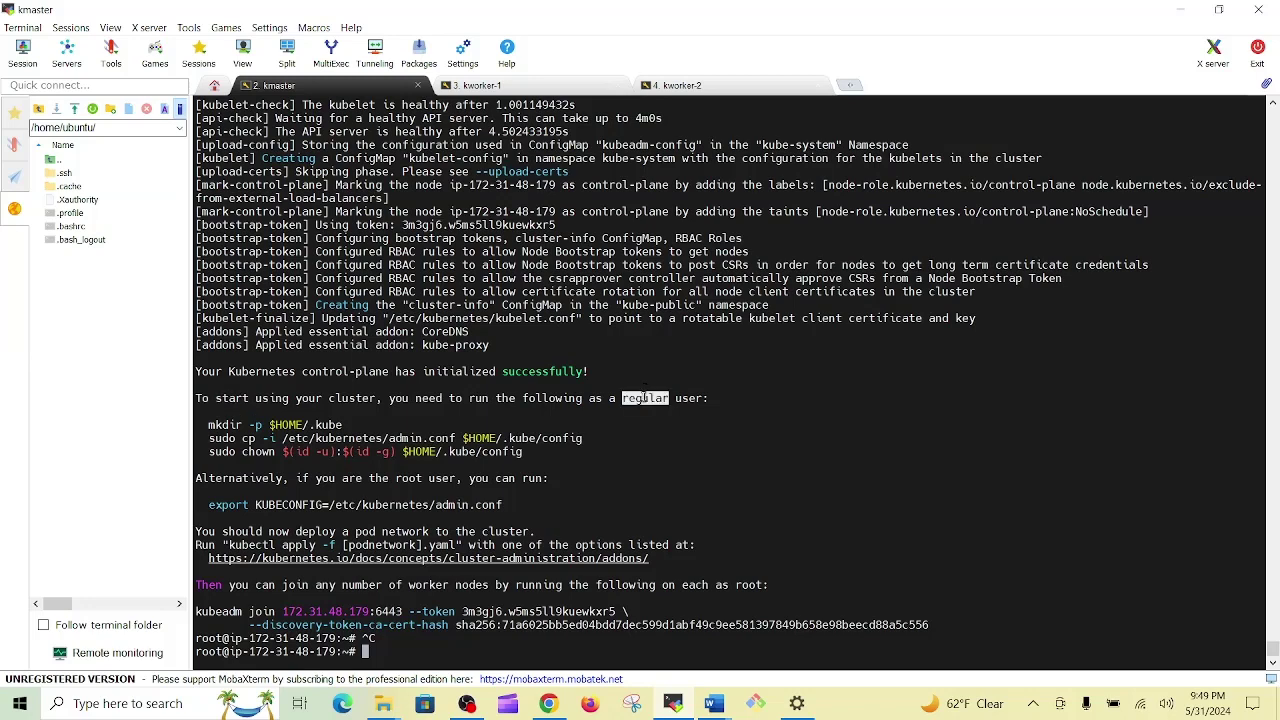
left_click_drag(203, 425, 535, 453)
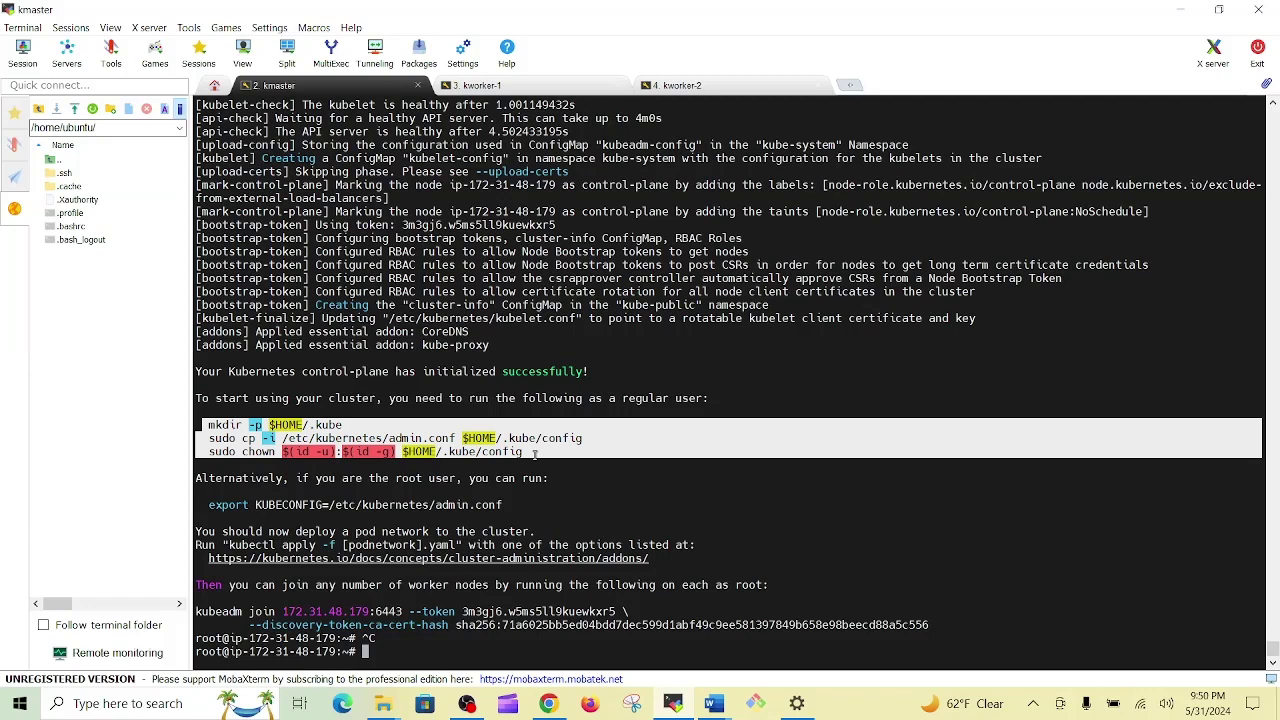
left_click(253, 478)
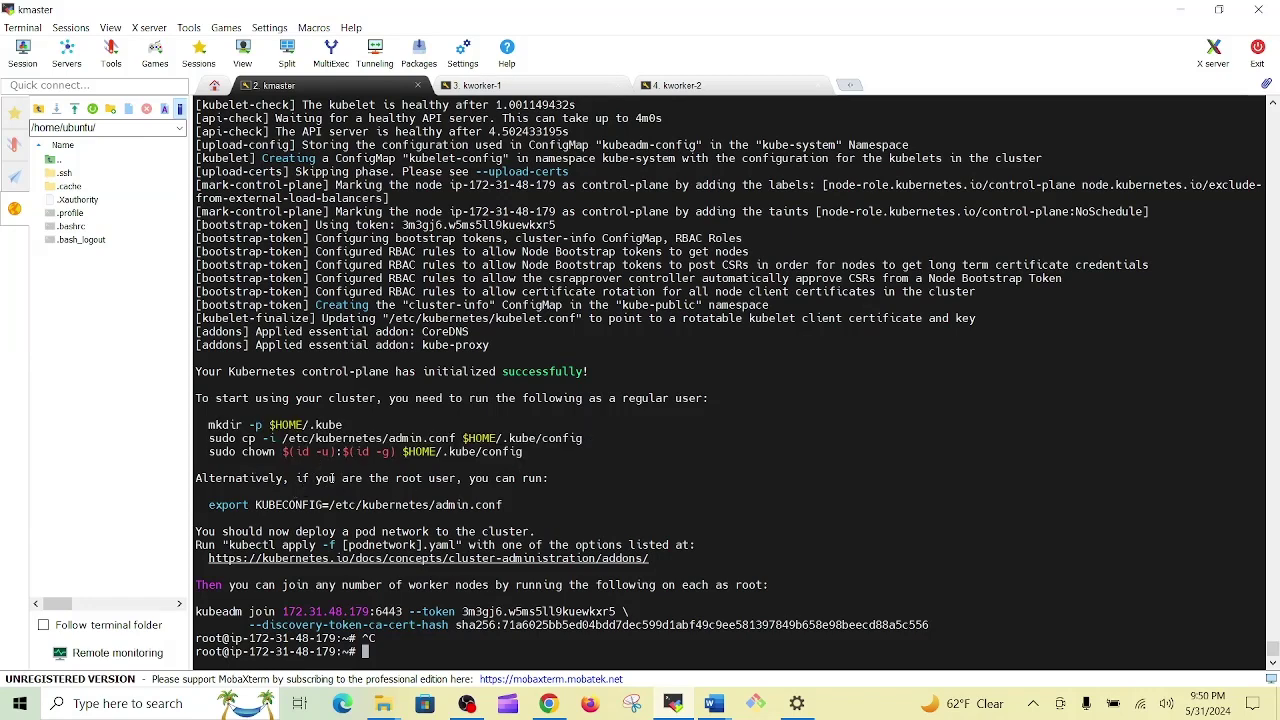
double_click(405, 478)
left_click(213, 645)
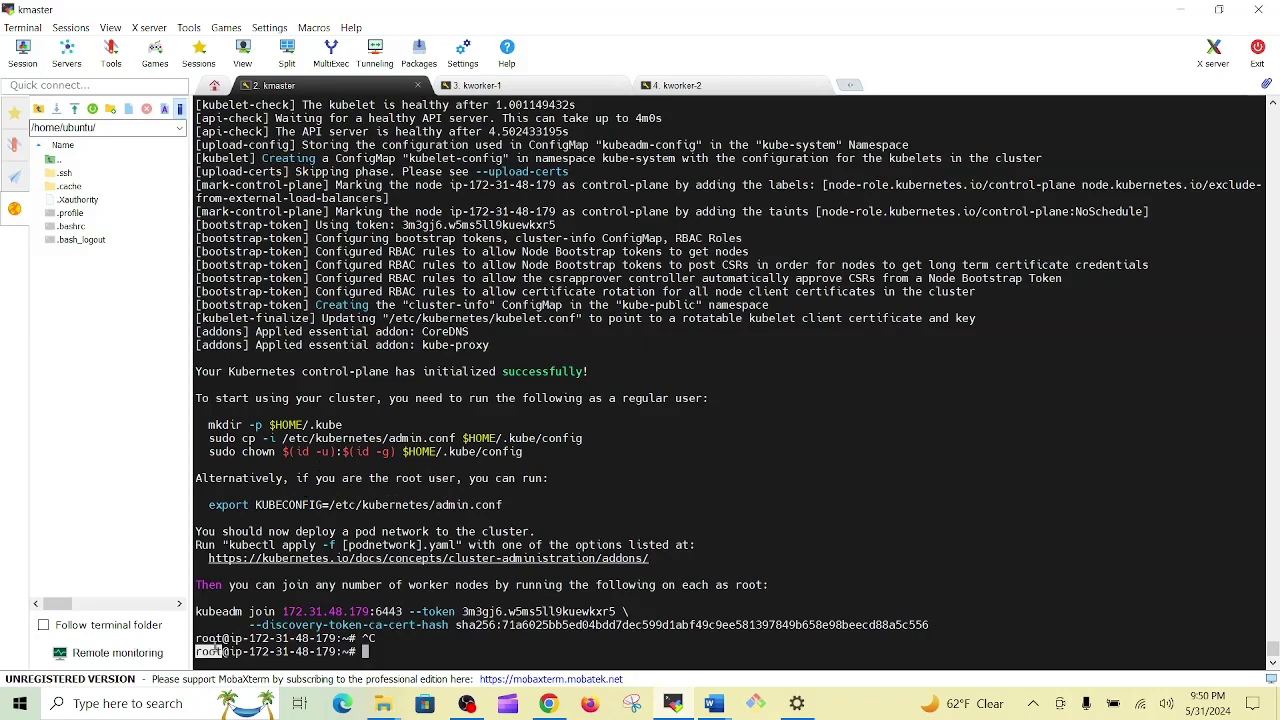
double_click(413, 478)
Step: Copy the root user's command from the init output and run "export KUBECONFIG=/etc/kubernetes/admin.conf" on kmaster
left_click(212, 506)
left_click_drag(212, 506, 506, 500)
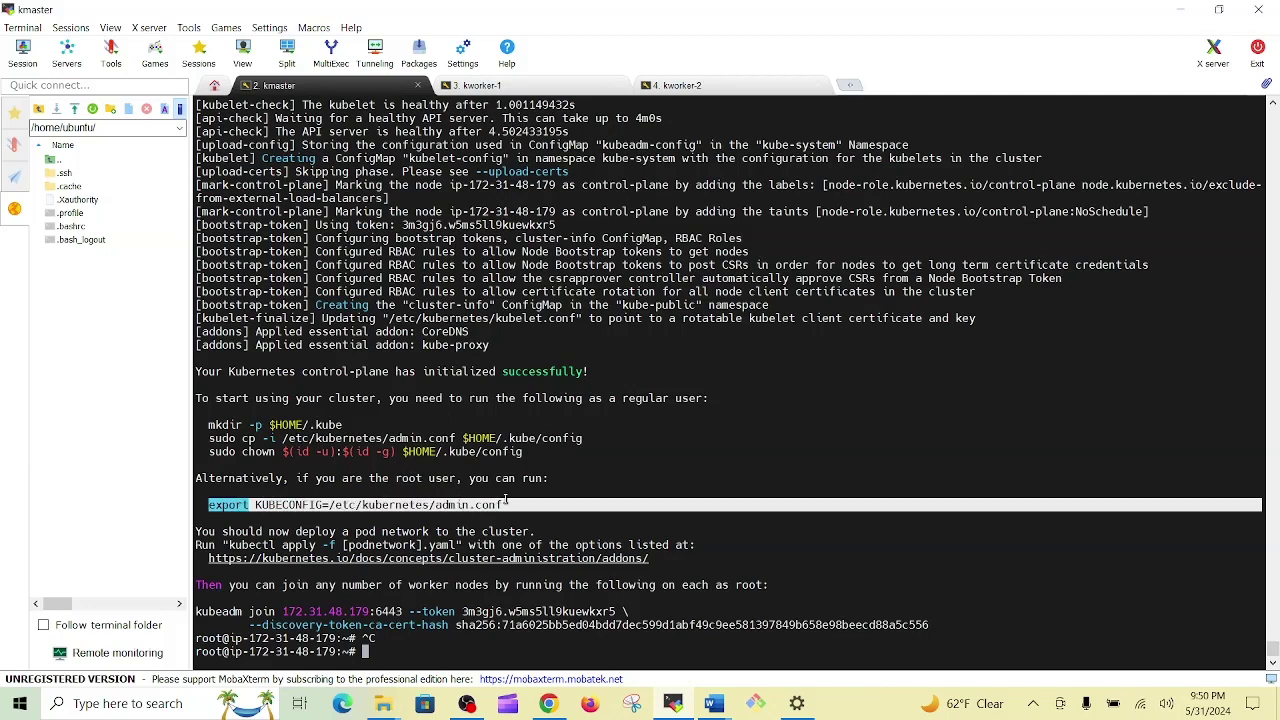
key("ctrl+c")
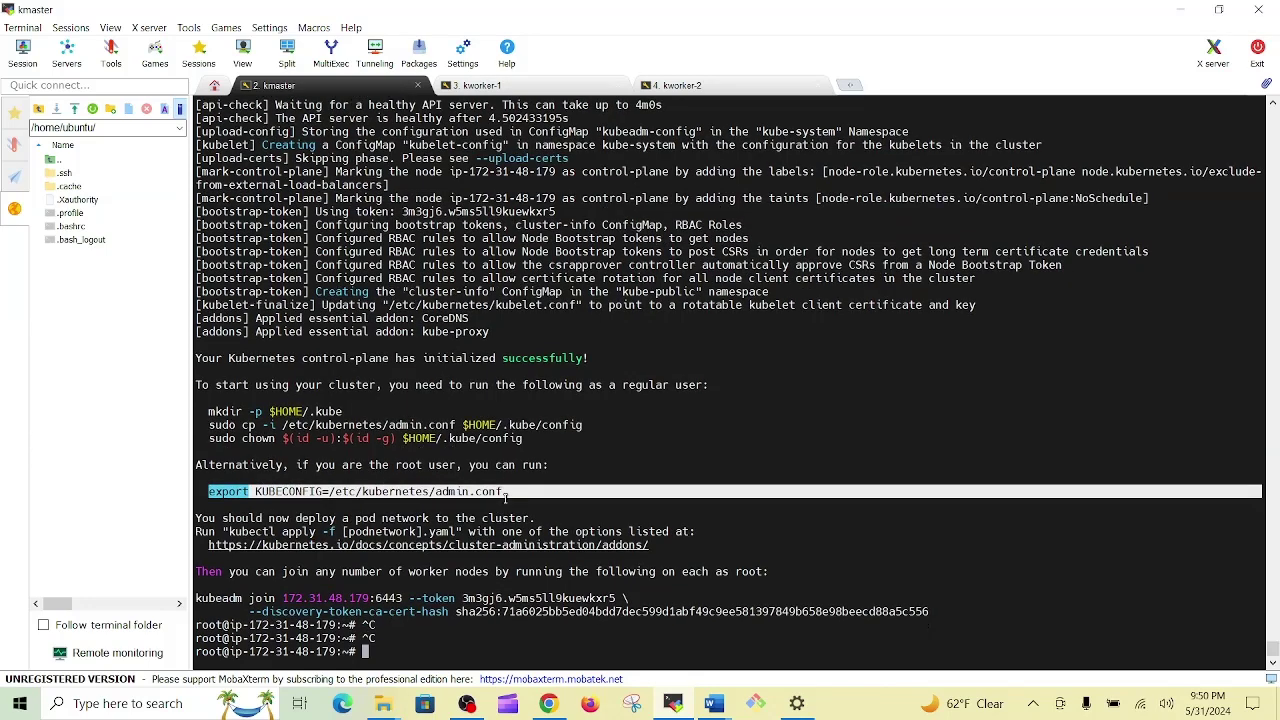
right_click(488, 645)
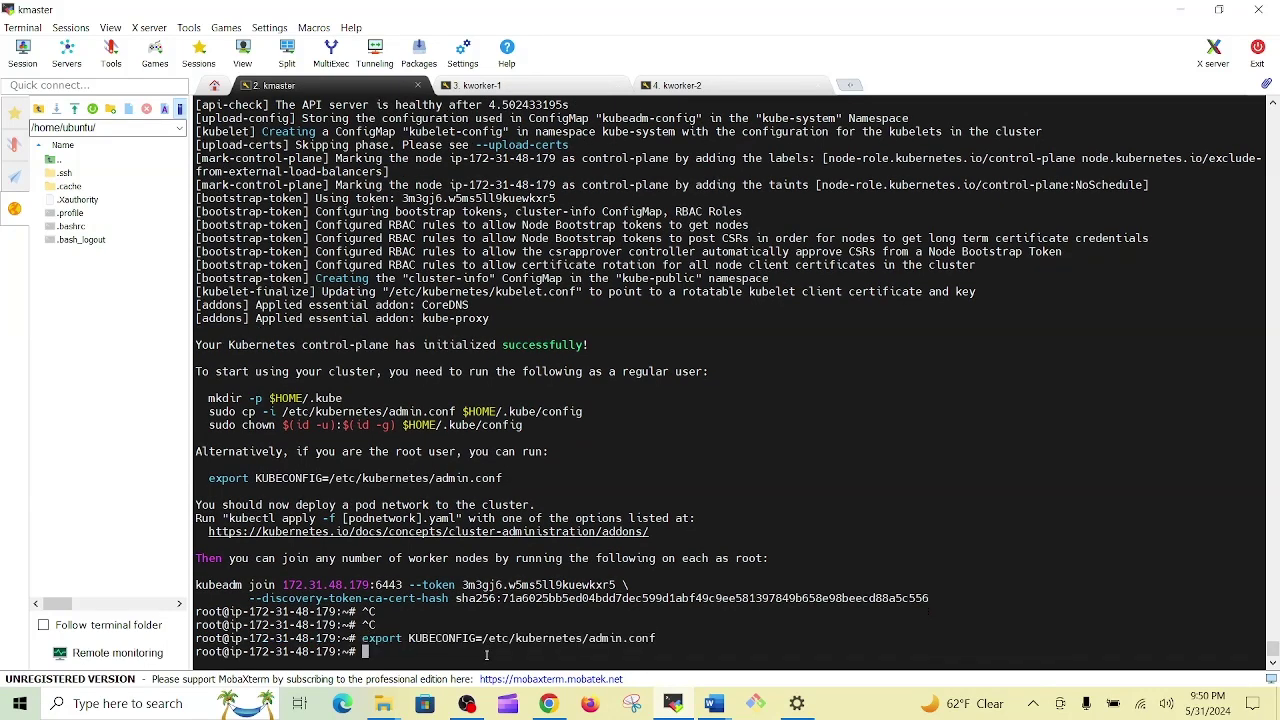
Step: Clear the kmaster terminal and try to show the cluster information with "Kubectl cluster-info"
key("ctrl+l")
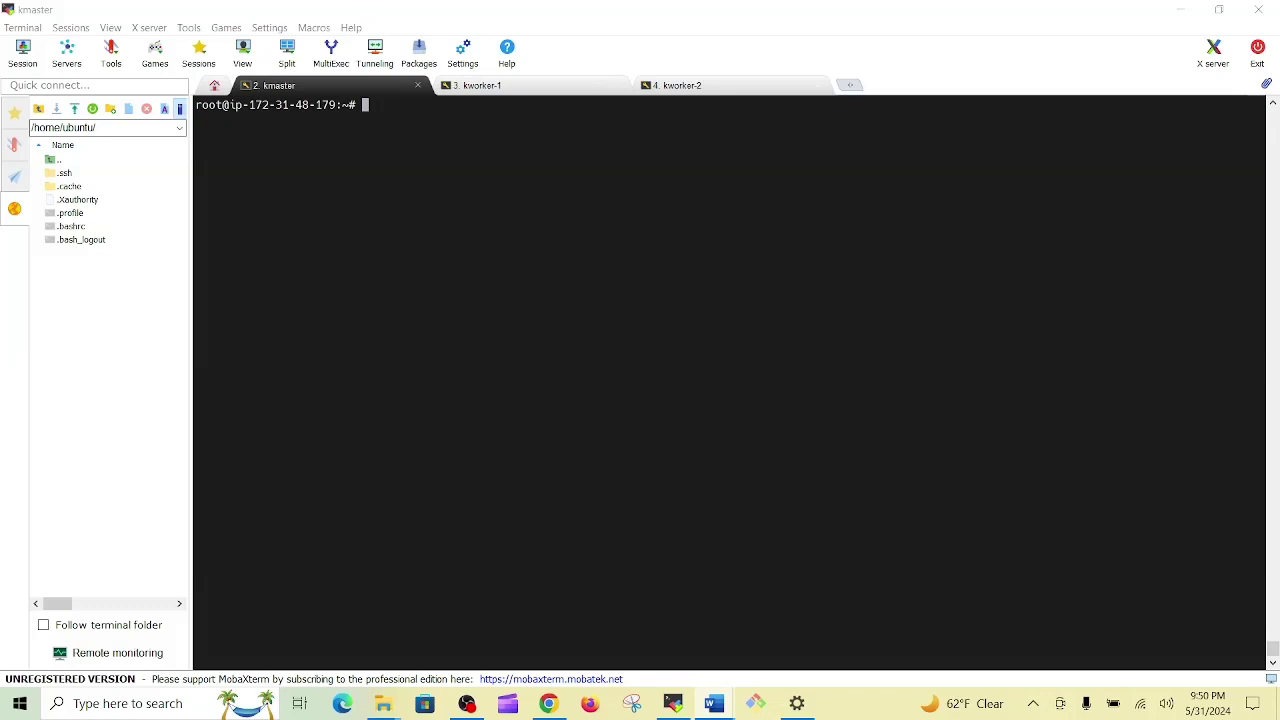
right_click(797, 191)
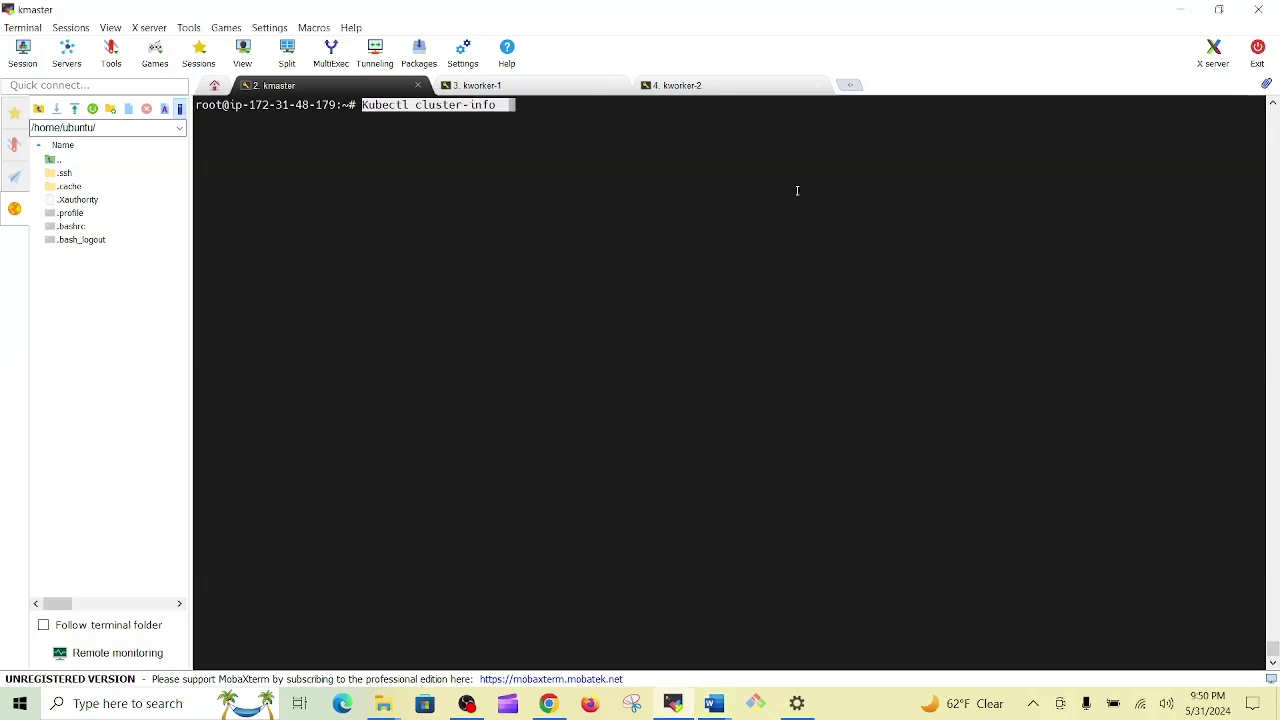
key("Return")
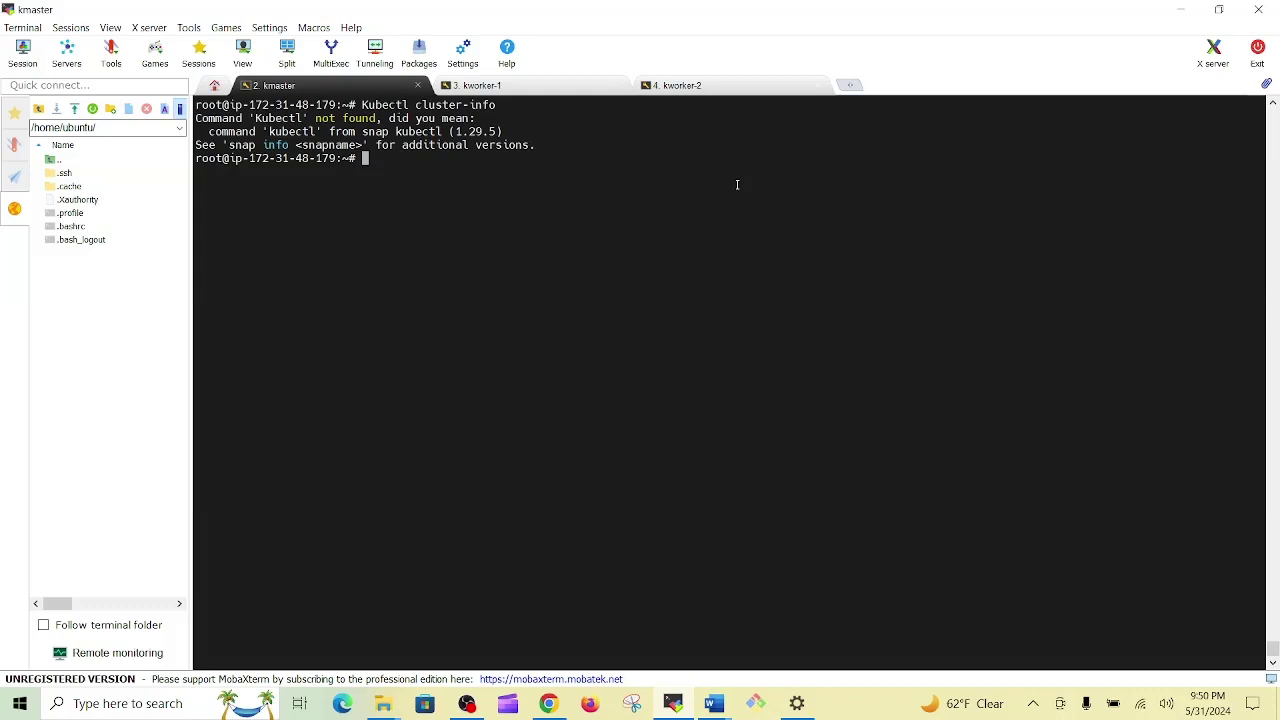
Step: Correct the previous command to lowercase, run "kubectl cluster-info" on kmaster, and check the control plane and CoreDNS status lines
key("Up")
key("Left")
key("Left")
key("Left")
key("Left")
key("Left")
key("Left")
key("Left")
key("Left")
key("Left")
key("Left")
key("Left")
key("Left")
key("Left")
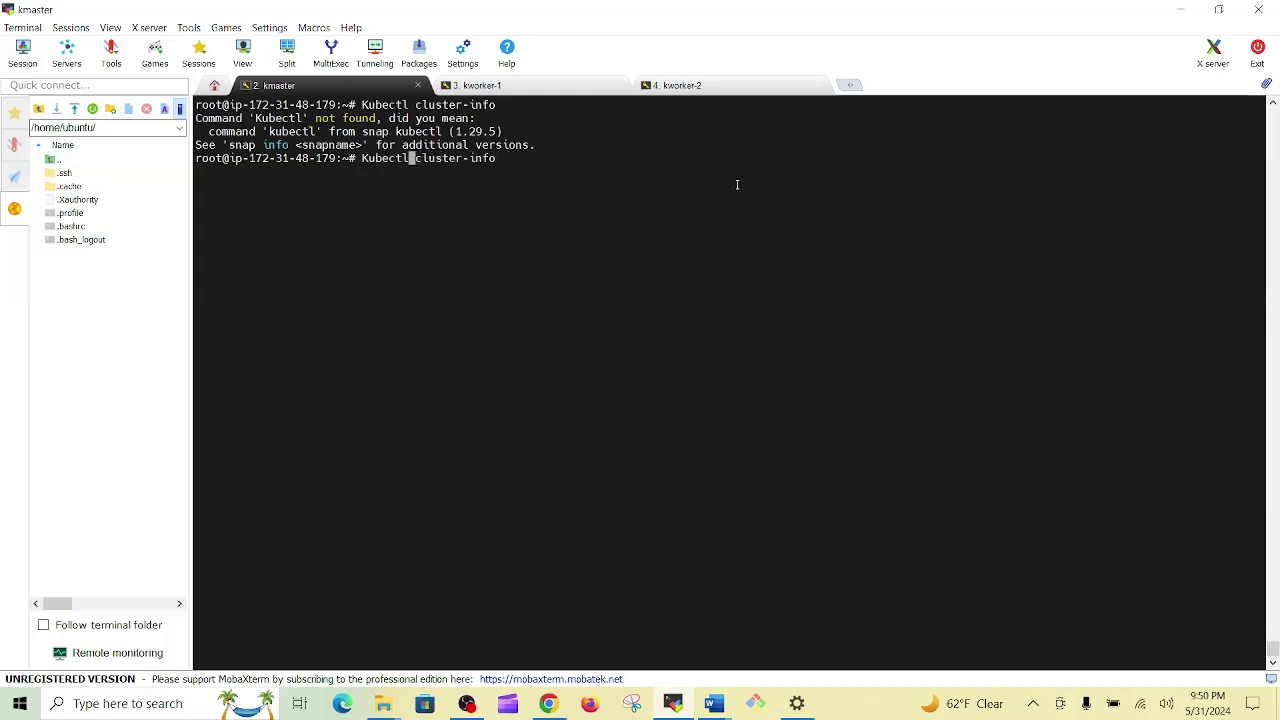
key("BackSpace")
key("BackSpace")
key("BackSpace")
key("BackSpace")
key("BackSpace")
key("BackSpace")
key("BackSpace")
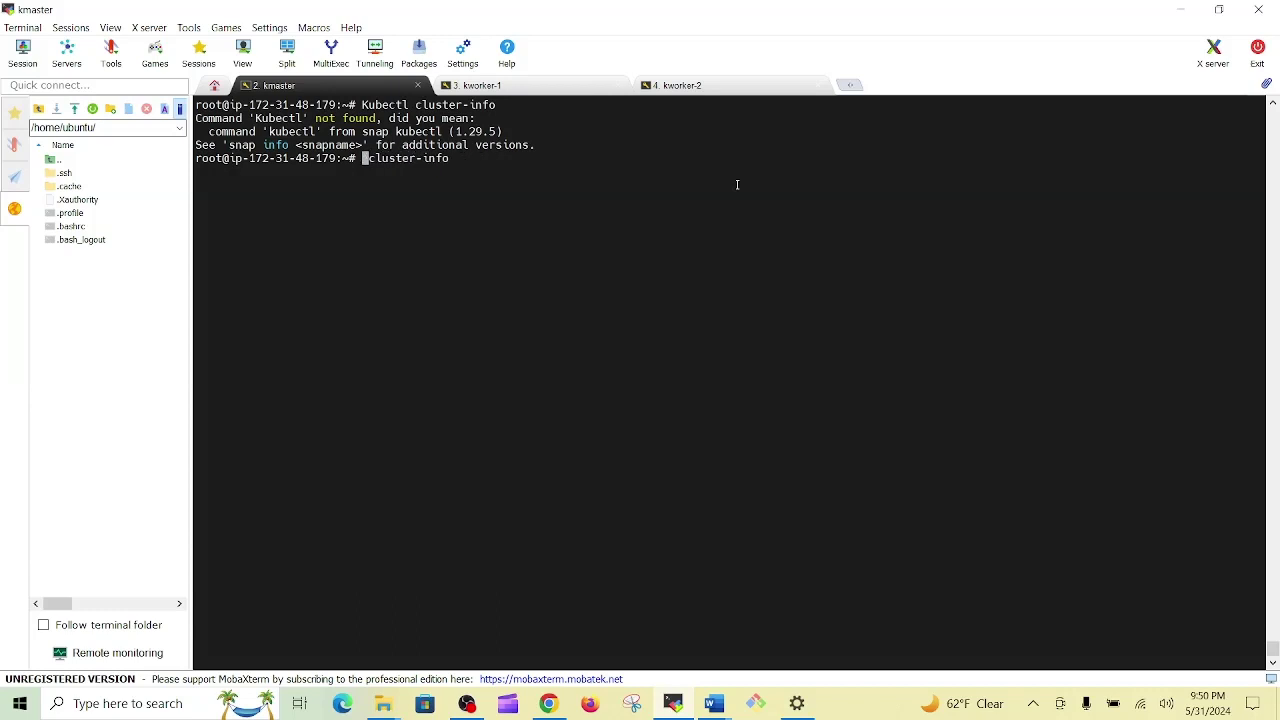
type("kubectl")
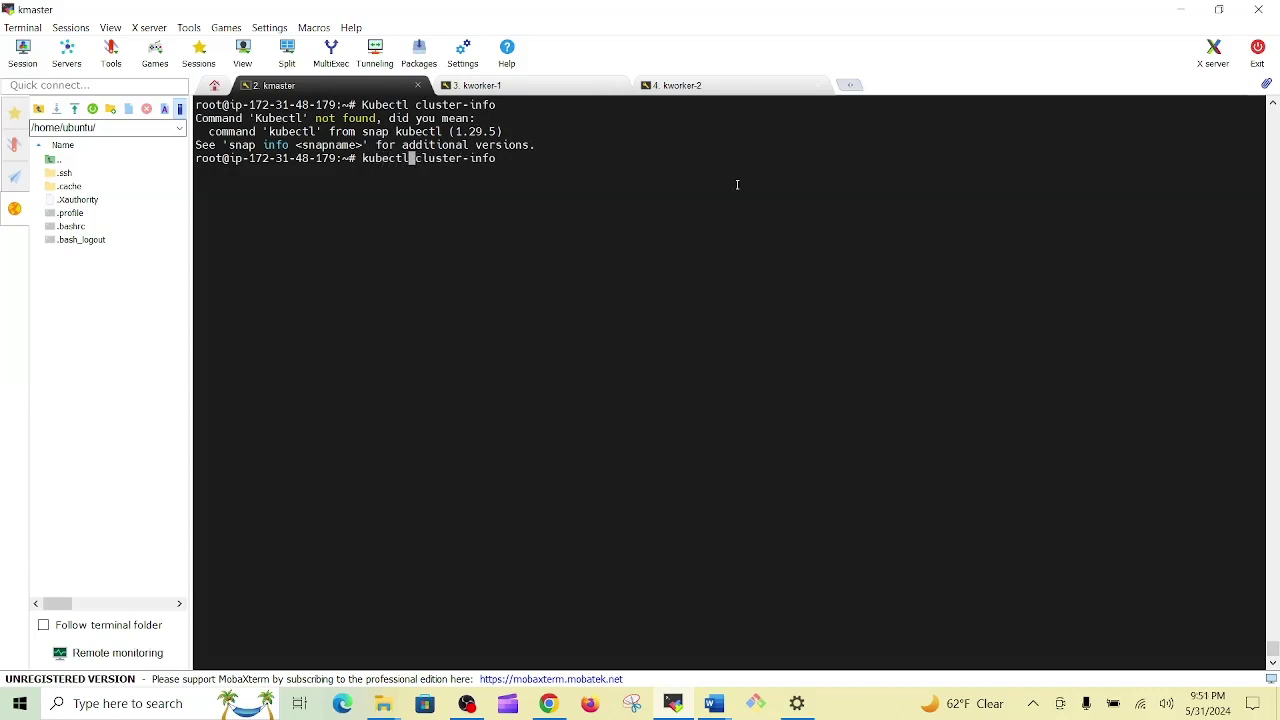
key("Return")
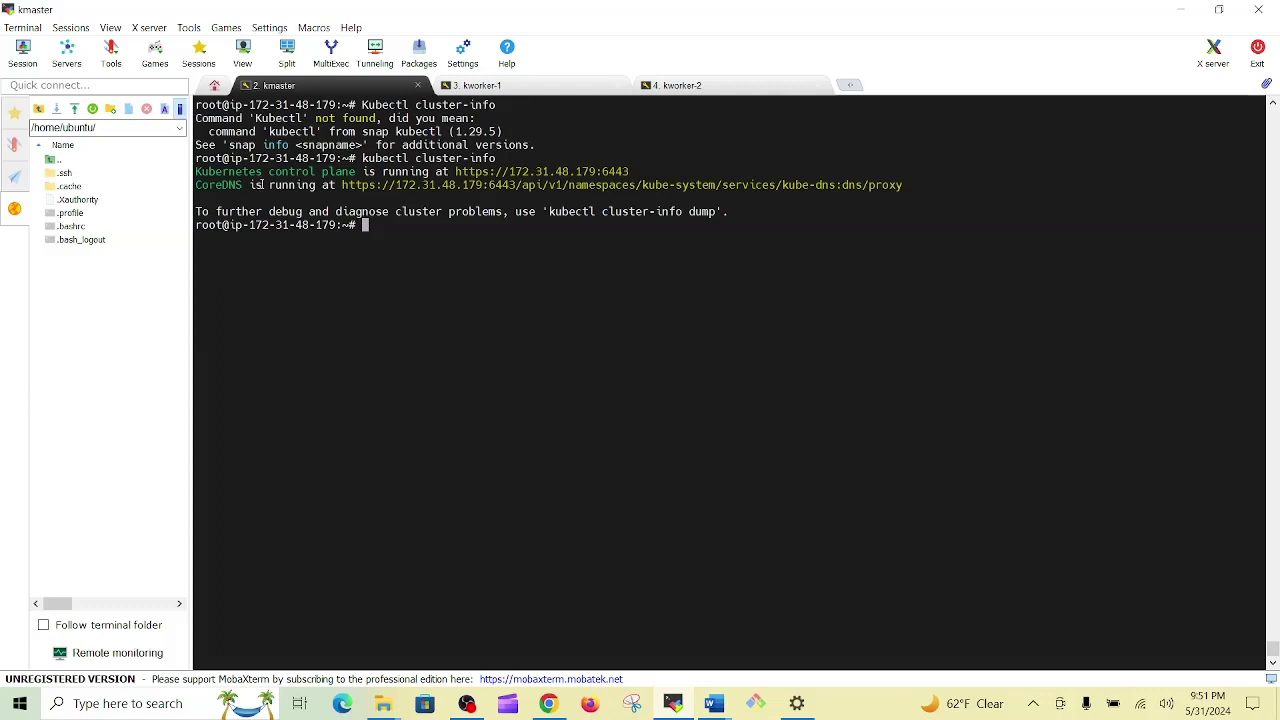
double_click(292, 172)
left_click(340, 175)
double_click(340, 175)
double_click(403, 175)
left_click(437, 254)
Step: Copy the CRI socket option from the Word notes, append "--cri-socket /var/run/crio/crio.sock" to the kubeadm join command on kworker-1 and run it
left_click(713, 703)
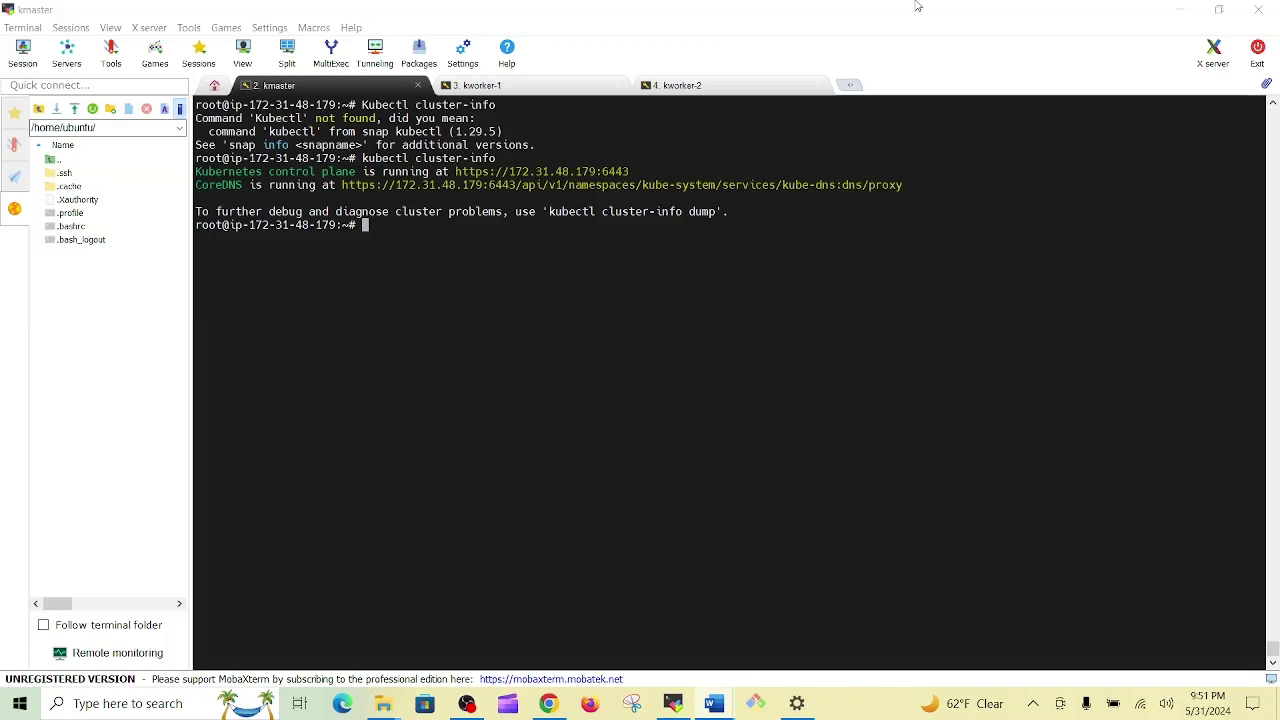
left_click(506, 88)
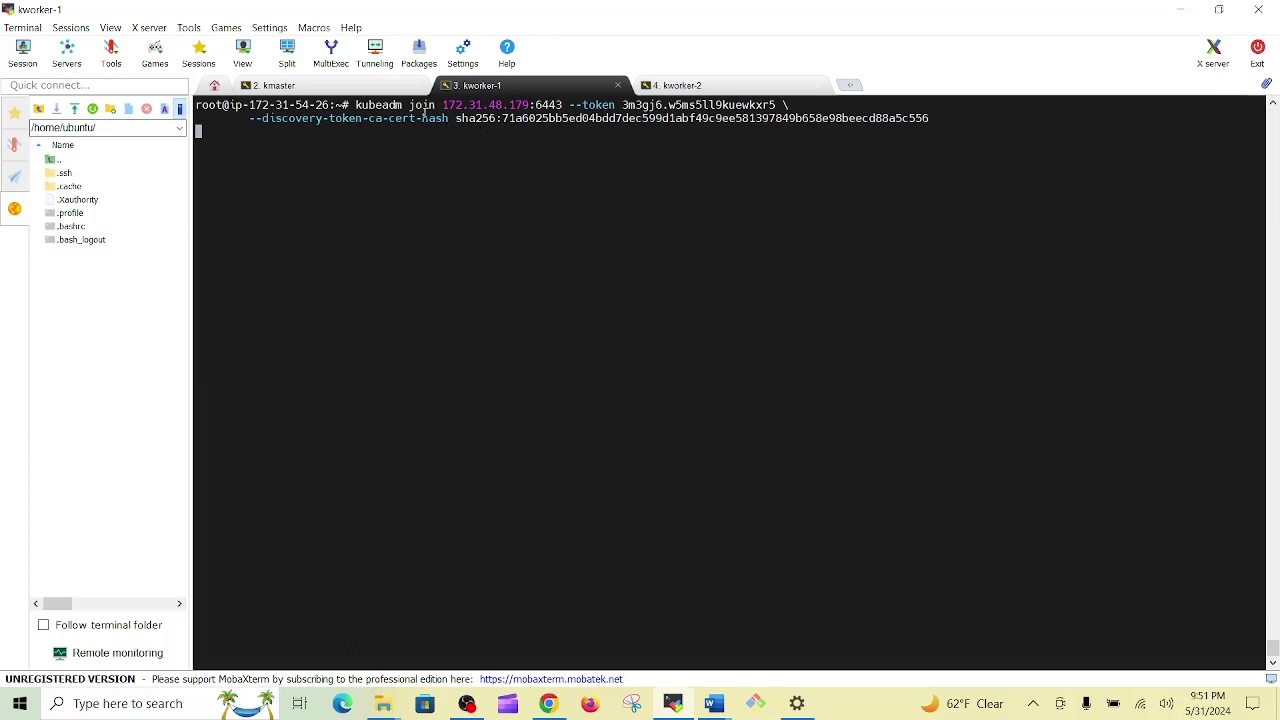
key("BackSpace")
right_click(1002, 192)
key("Return")
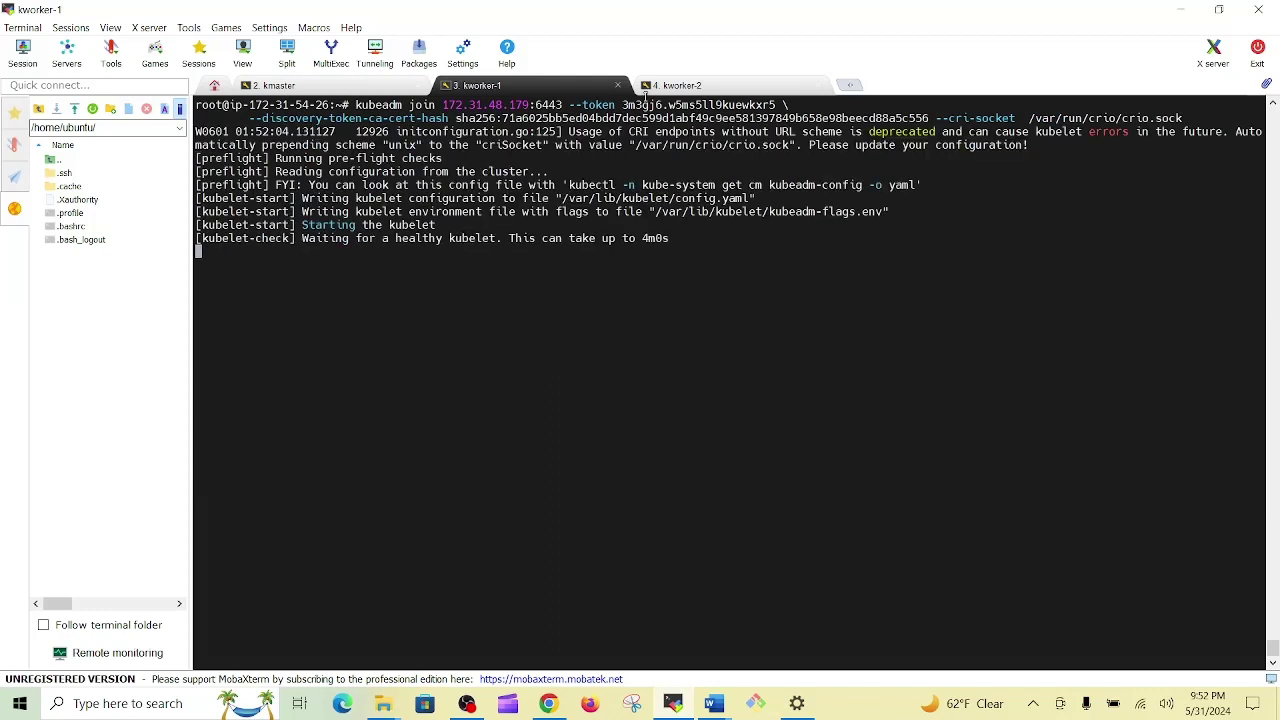
Step: Complete the pending kubeadm join command on kworker-2 with "--cri-socket /var/run/crio/crio.sock" and run it
left_click(669, 90)
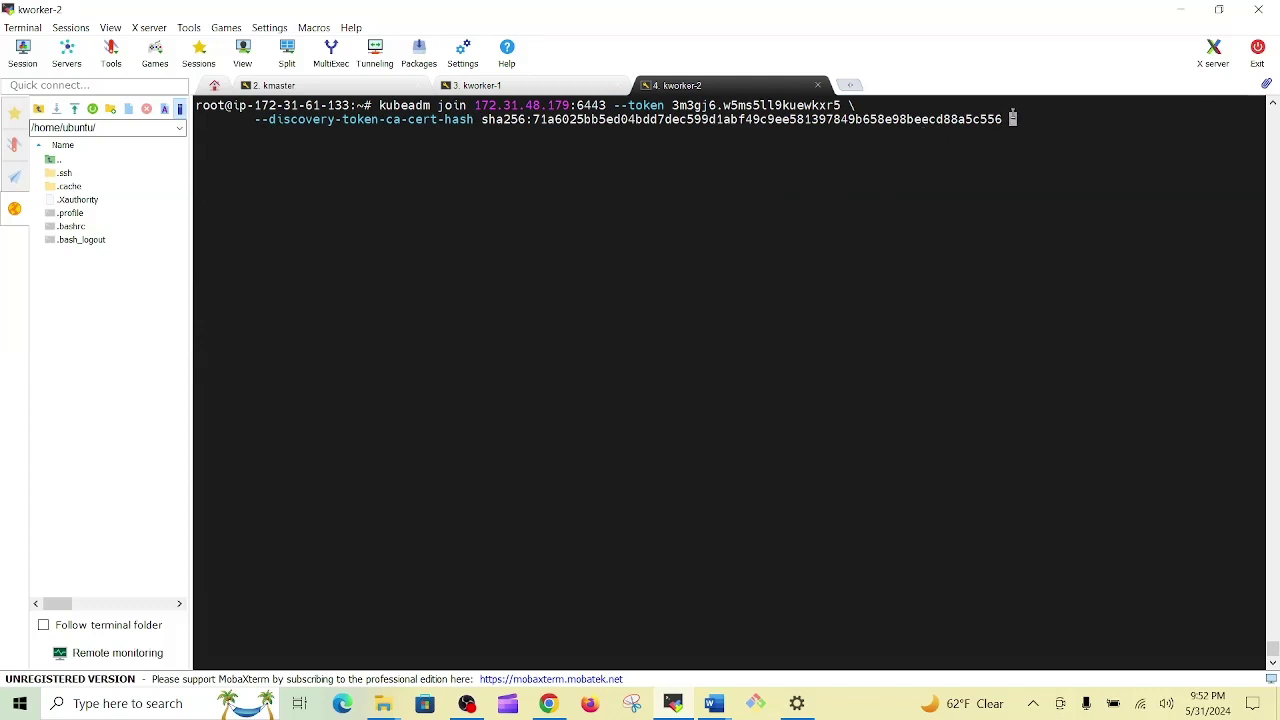
right_click(1180, 164)
key("Return")
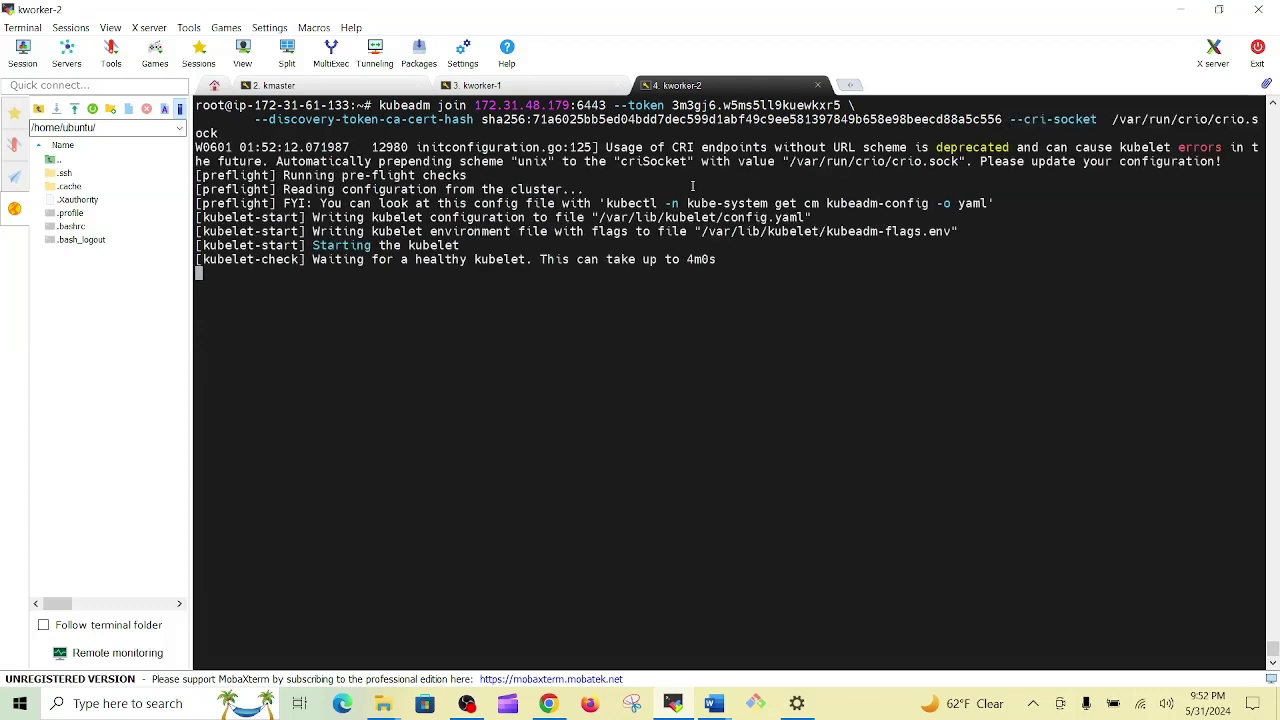
Step: Copy "kubectl get nodes" from the join output on kworker-1 and run it in a cleared kmaster terminal
left_click(566, 88)
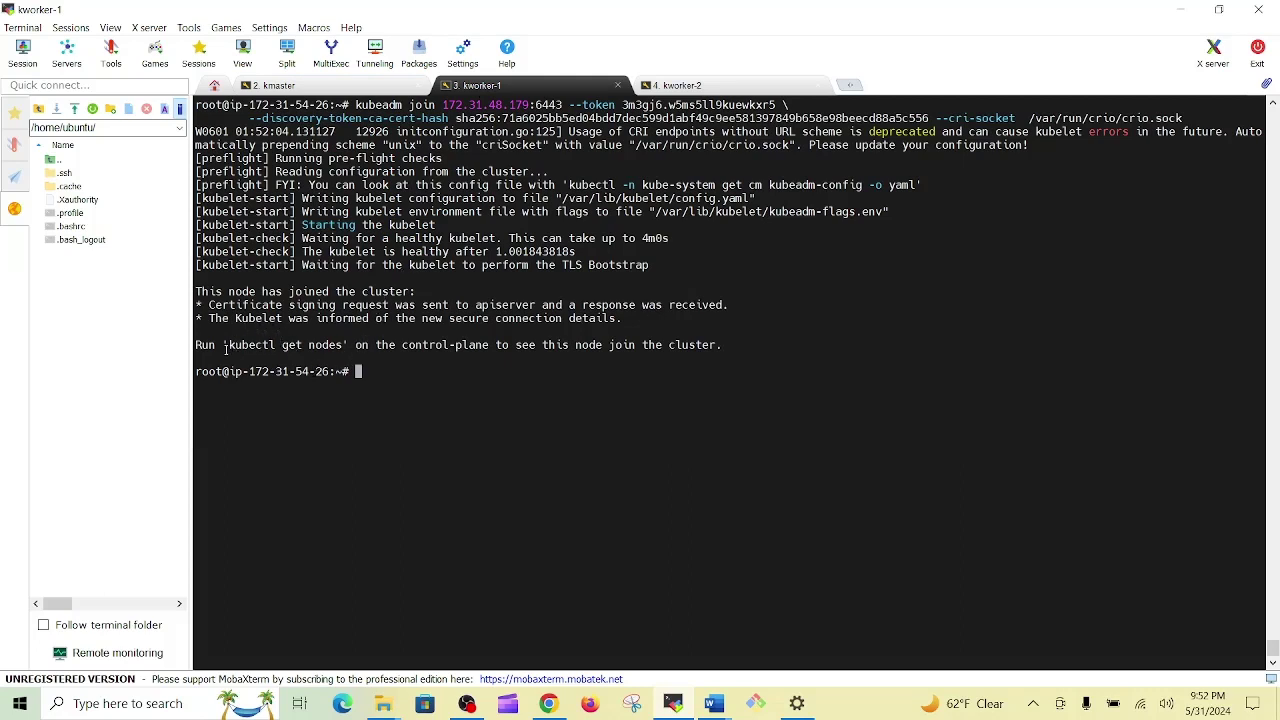
left_click_drag(229, 349, 341, 345)
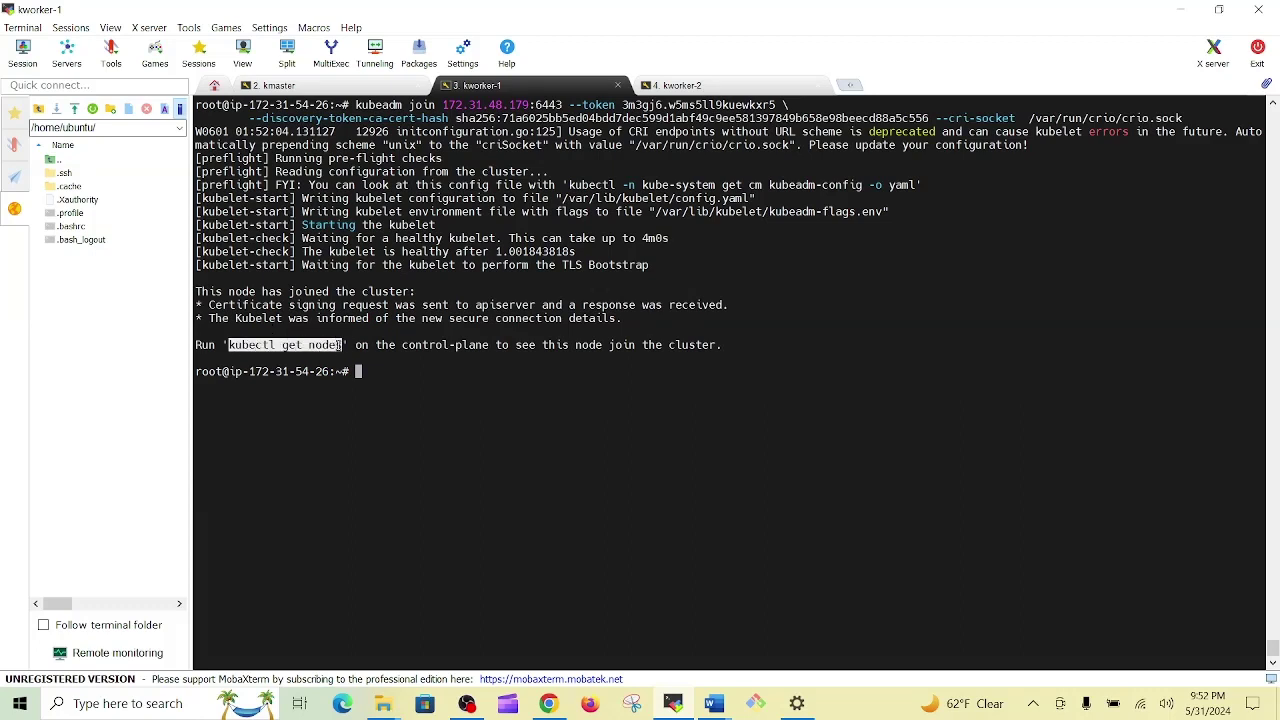
key("ctrl+c")
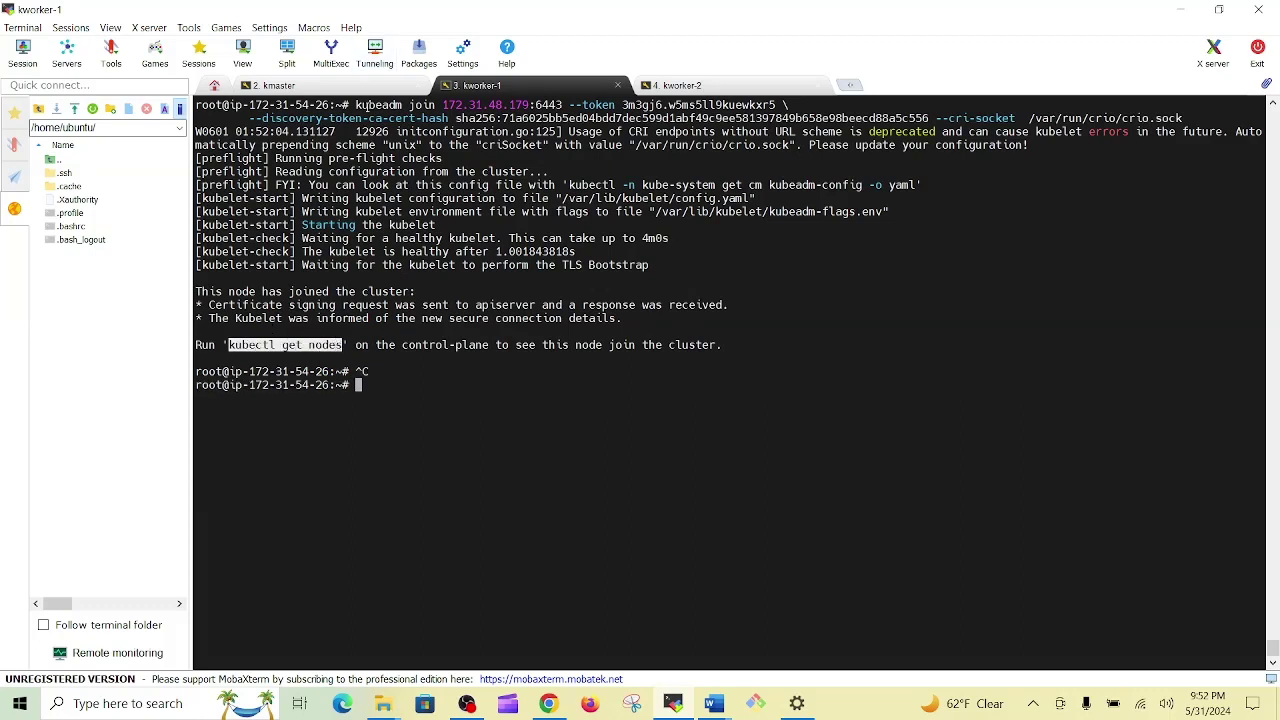
left_click(375, 87)
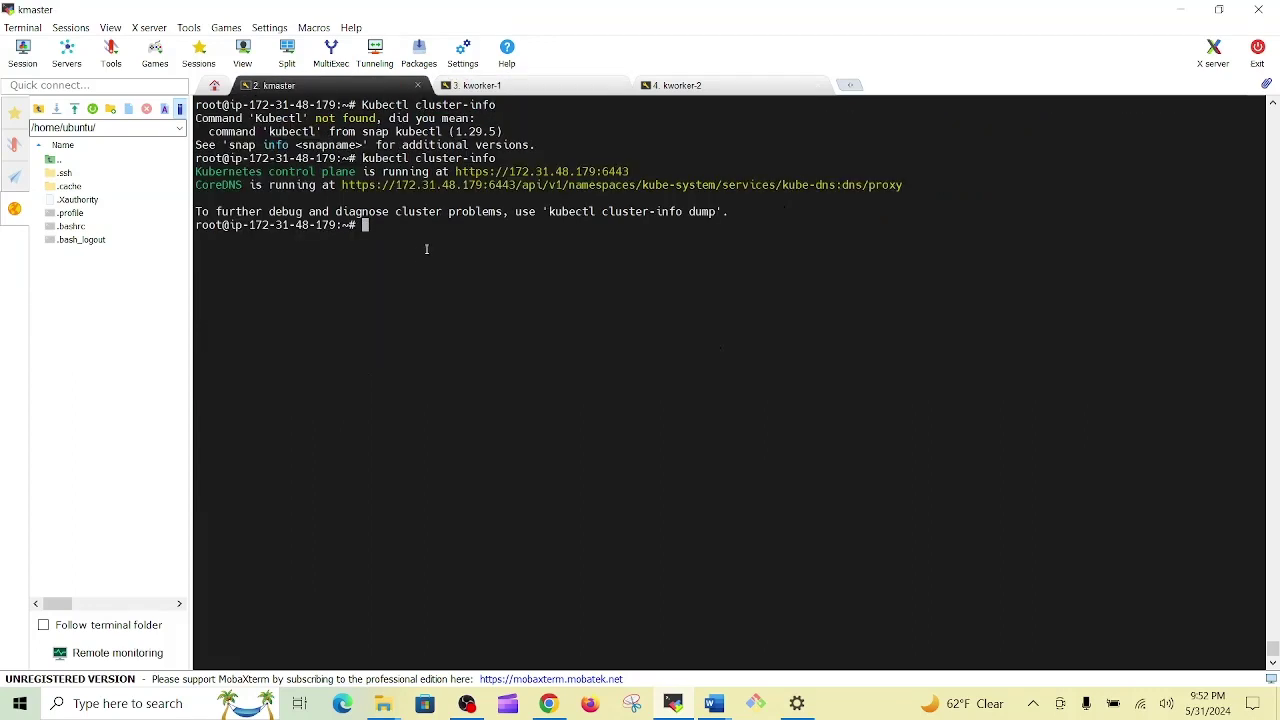
key("ctrl+l")
right_click(426, 249)
key("Return")
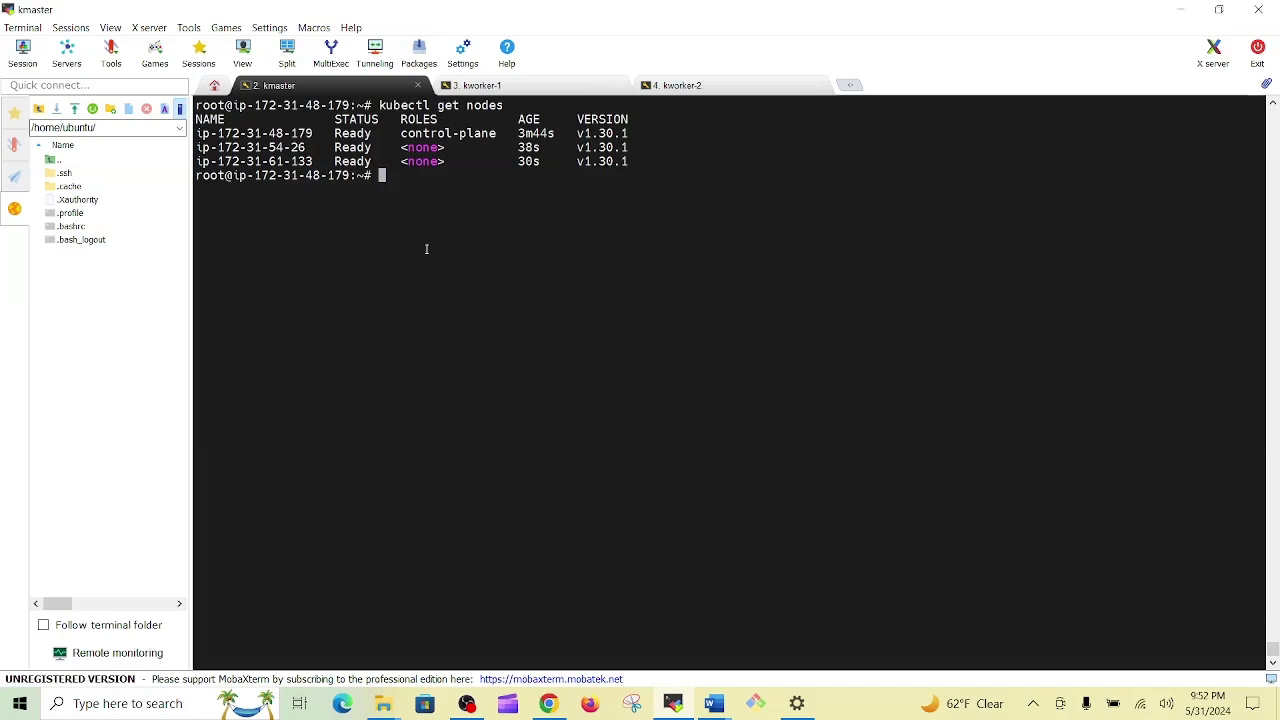
Step: Compare the node names and roles listed on kmaster with the hostnames in the kmaster, kworker-1 and kworker-2 prompts
double_click(433, 134)
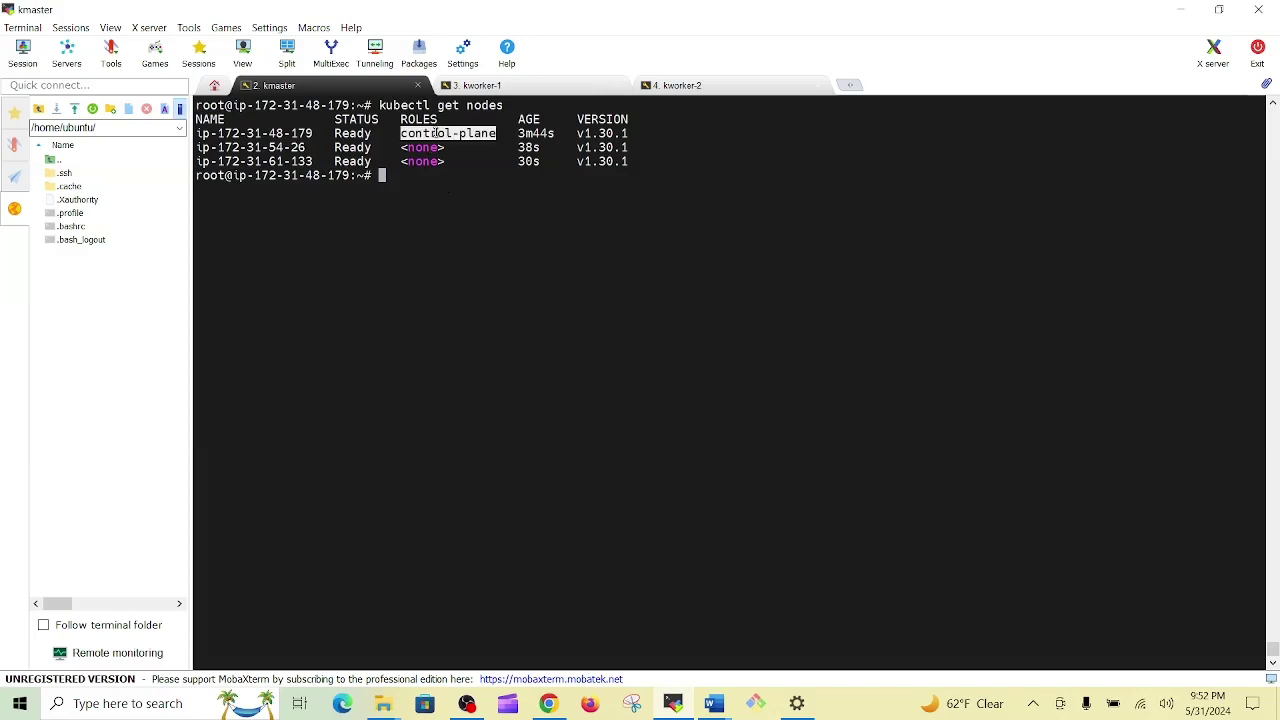
double_click(305, 133)
double_click(345, 102)
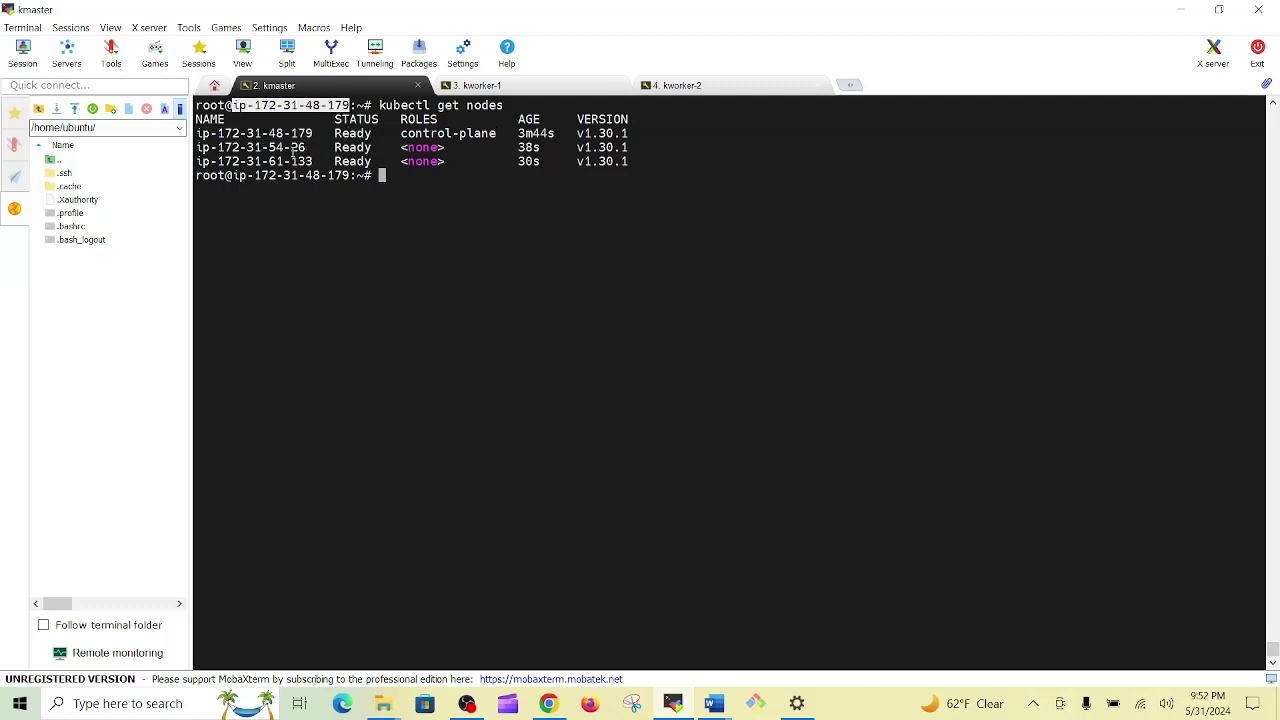
double_click(292, 148)
double_click(300, 161)
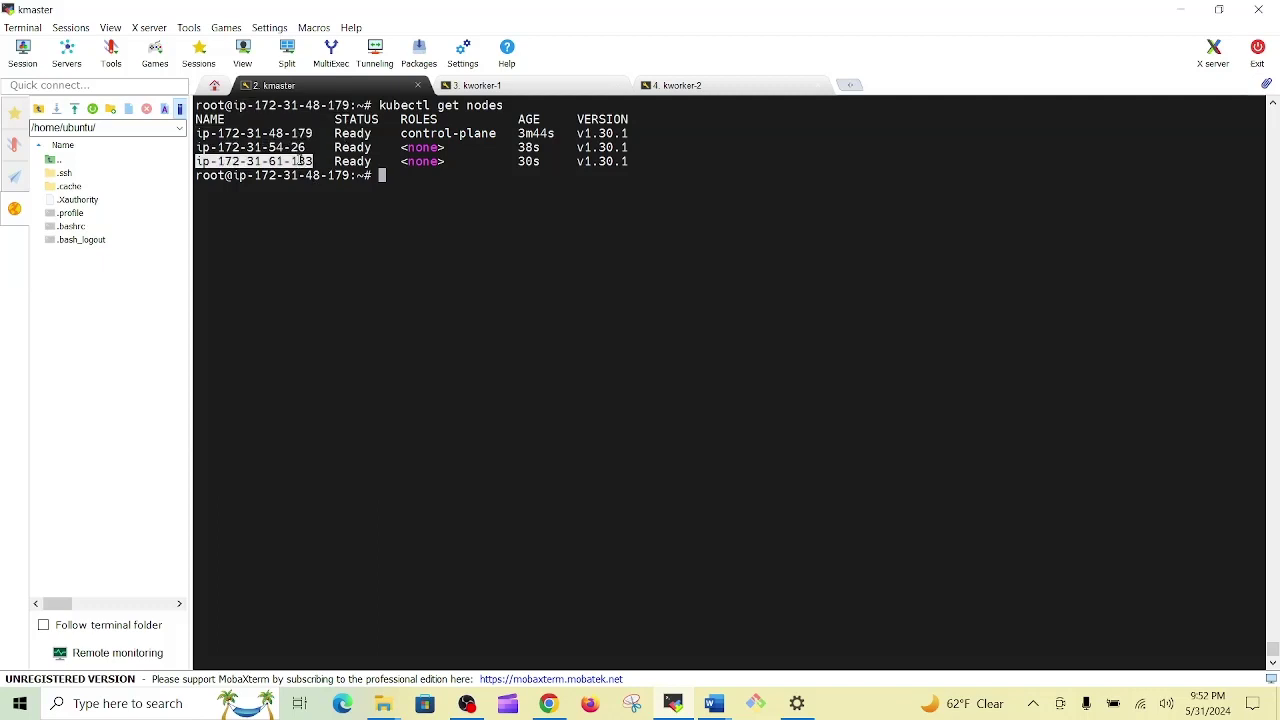
left_click(300, 152)
double_click(298, 148)
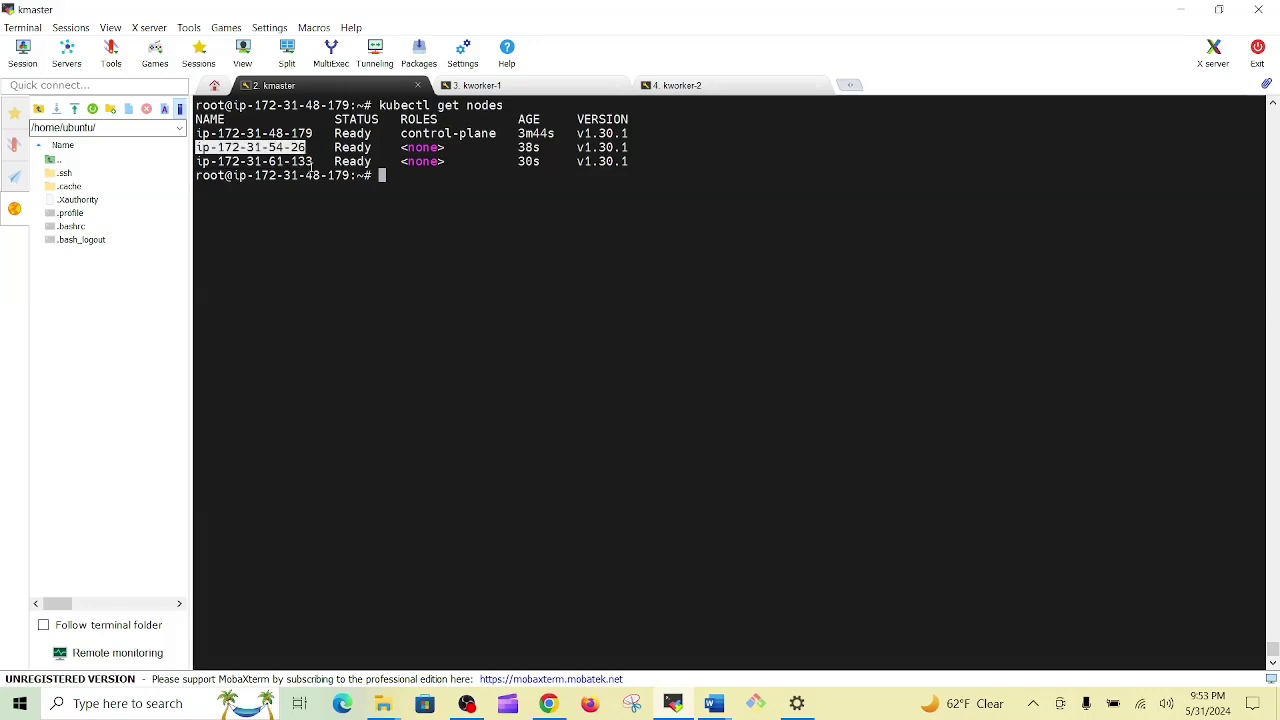
double_click(305, 161)
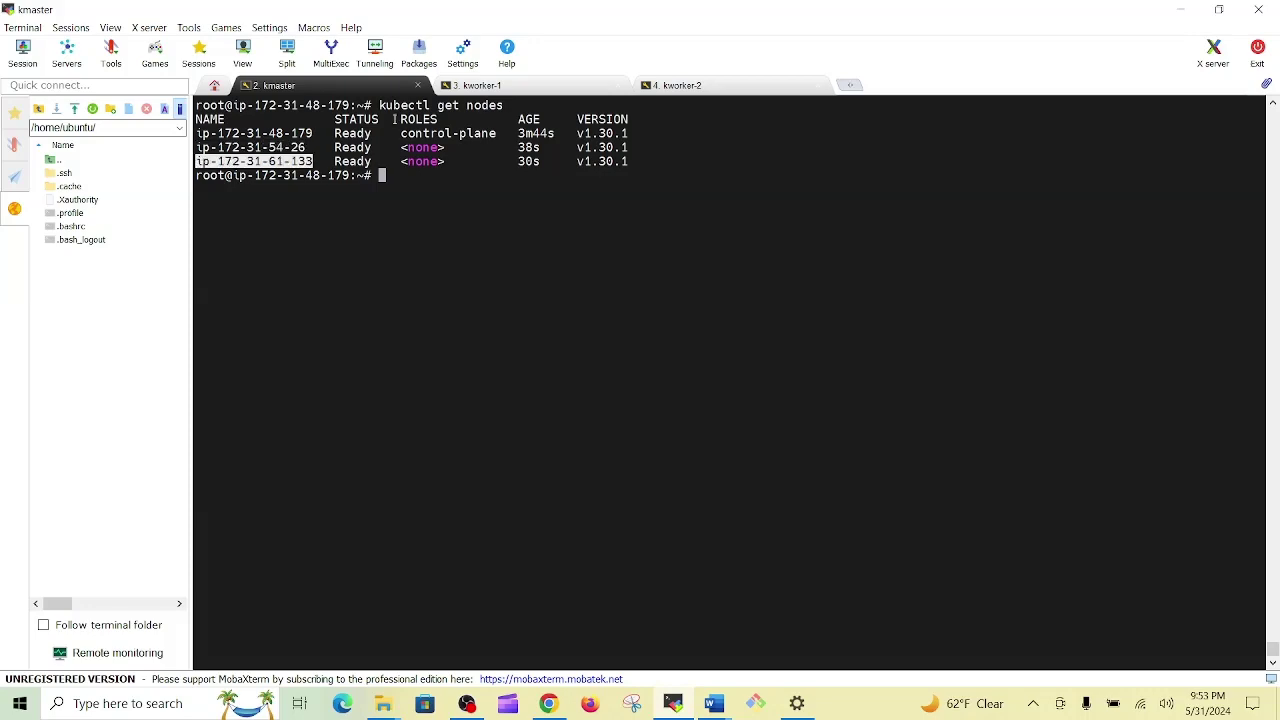
left_click(502, 89)
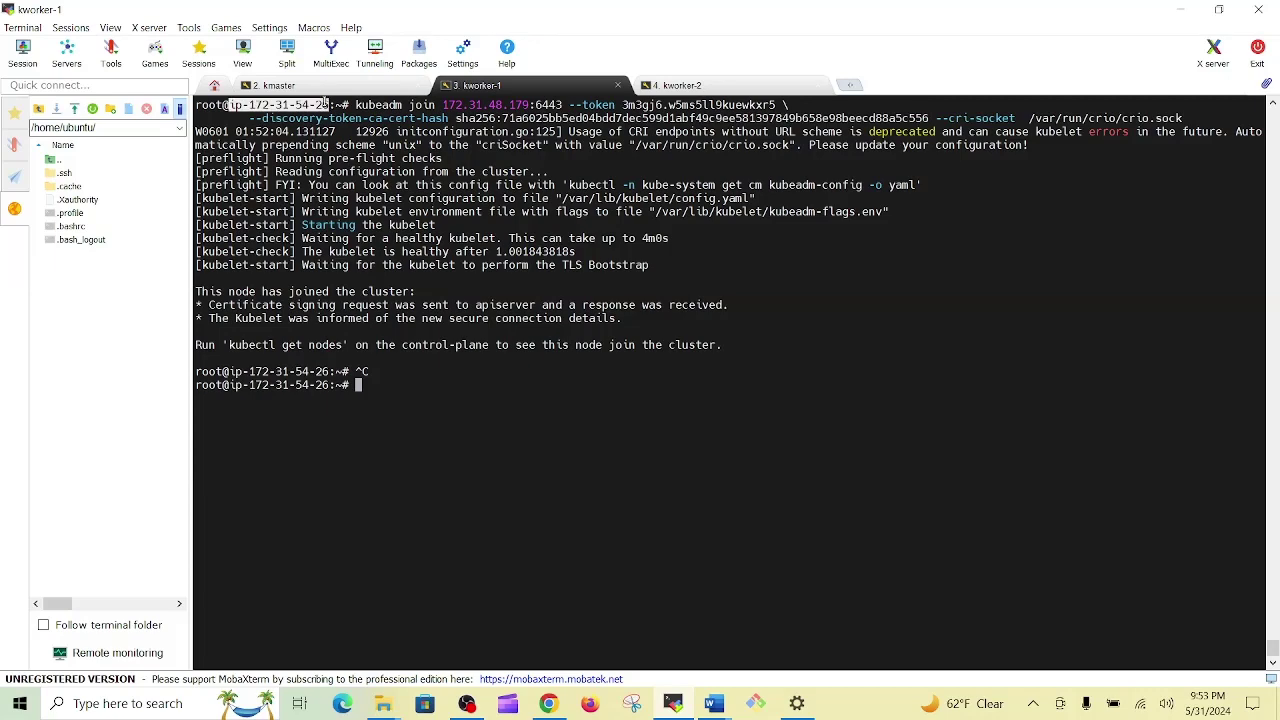
left_click(676, 86)
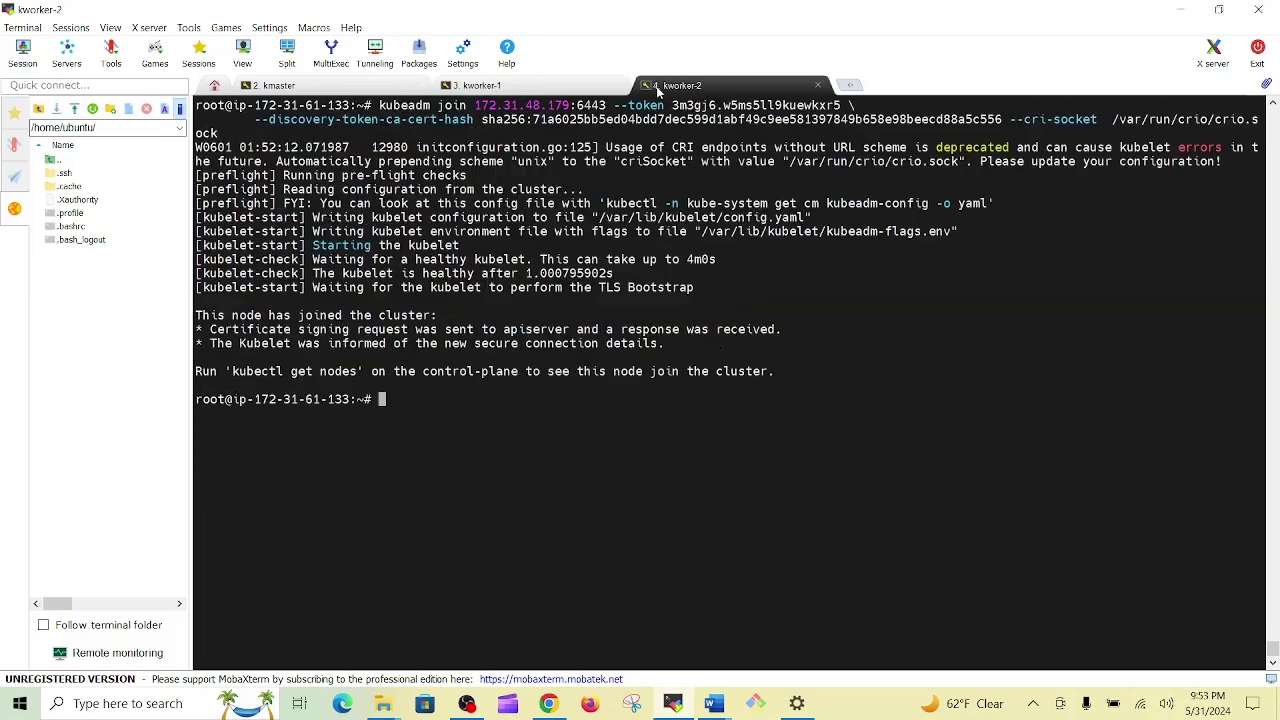
double_click(340, 104)
left_click(356, 88)
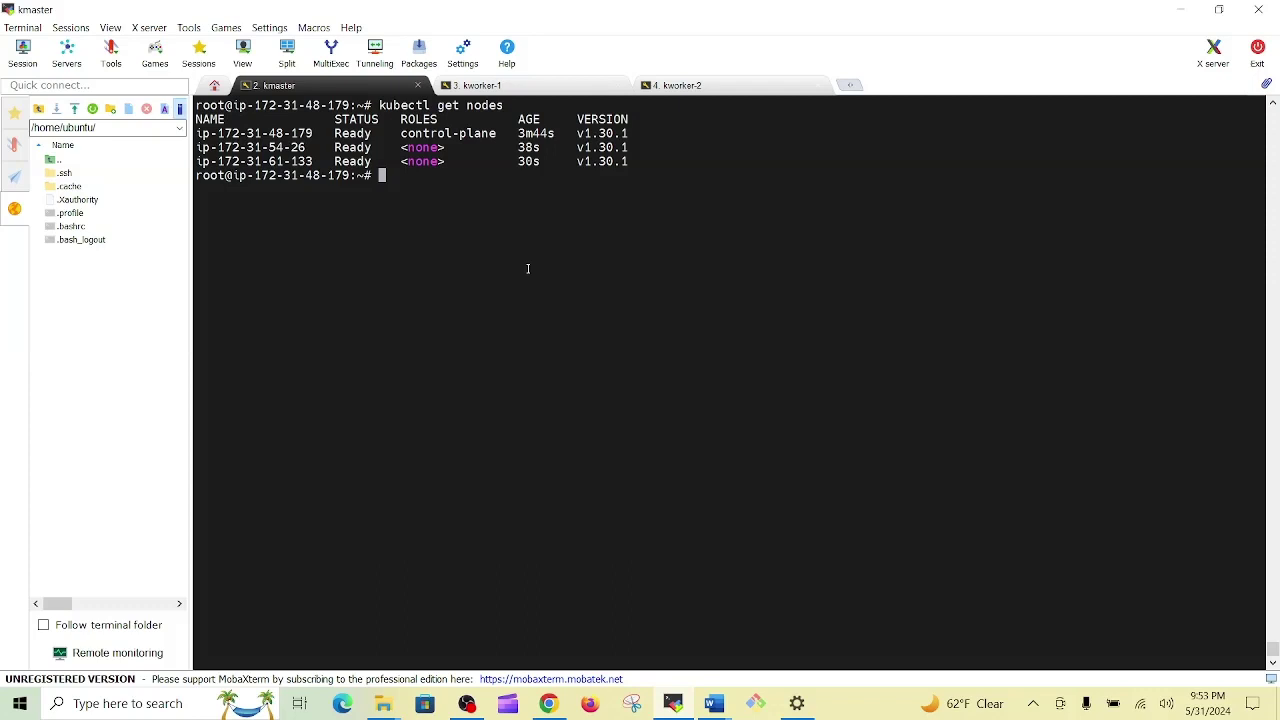
key("alt+Tab")
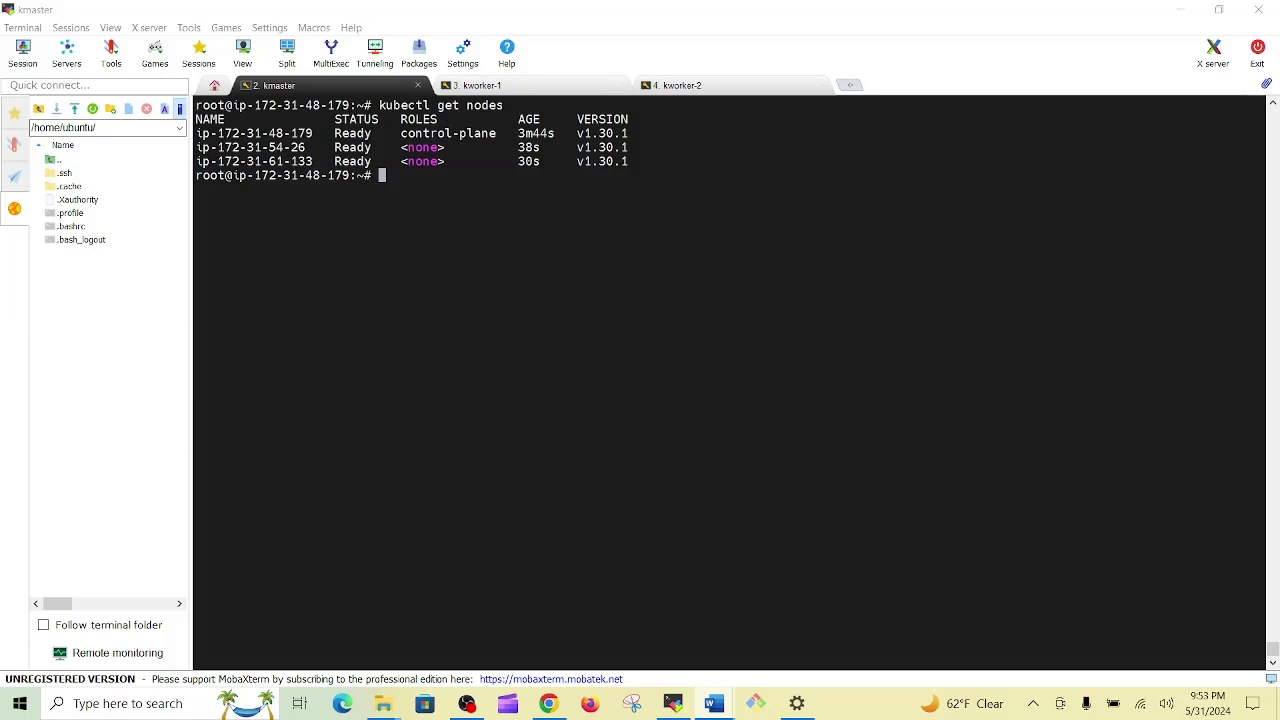
right_click(1013, 202)
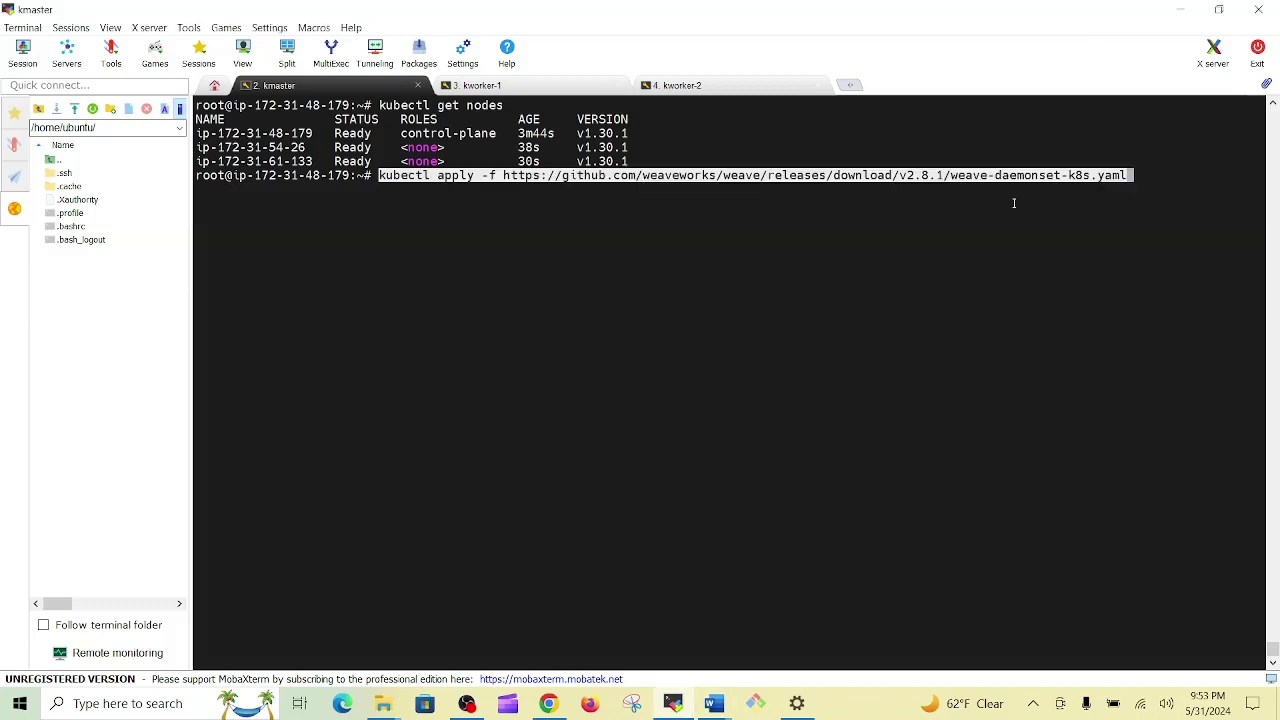
key("Return")
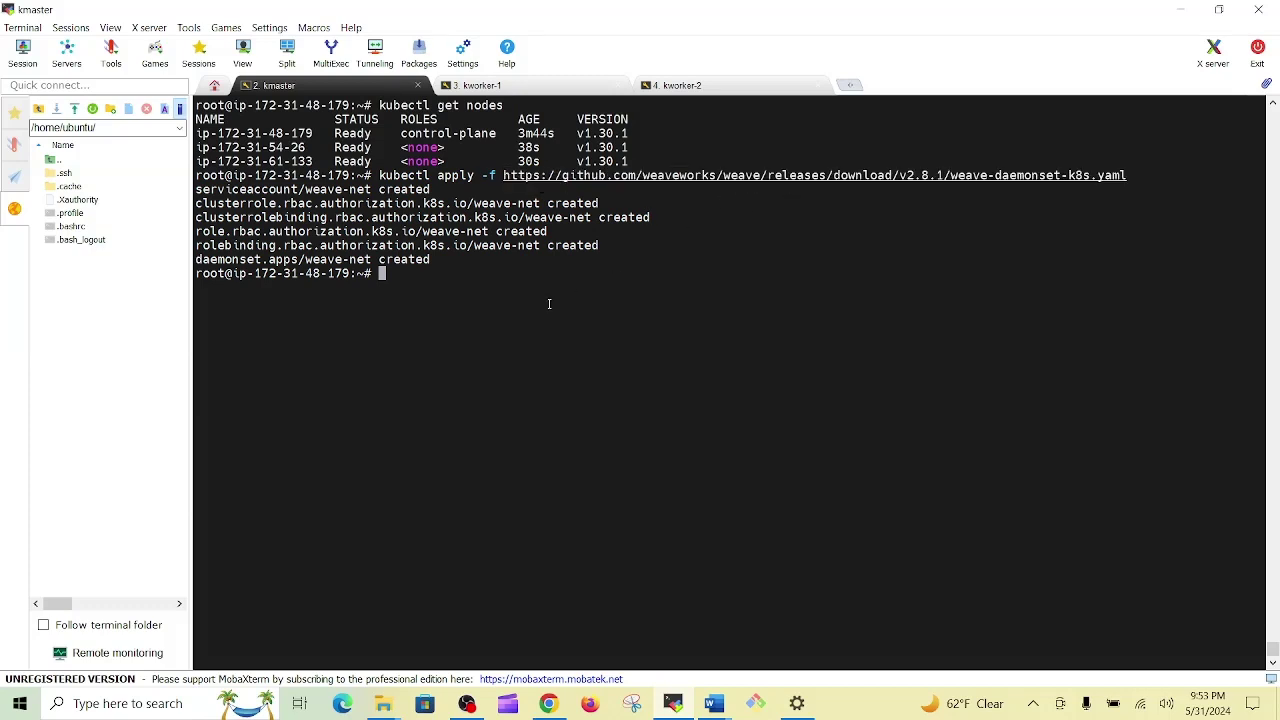
Step: Copy the edit command from the Word notes and open ~/.bashrc in the text editor on kmaster
key("alt+Tab")
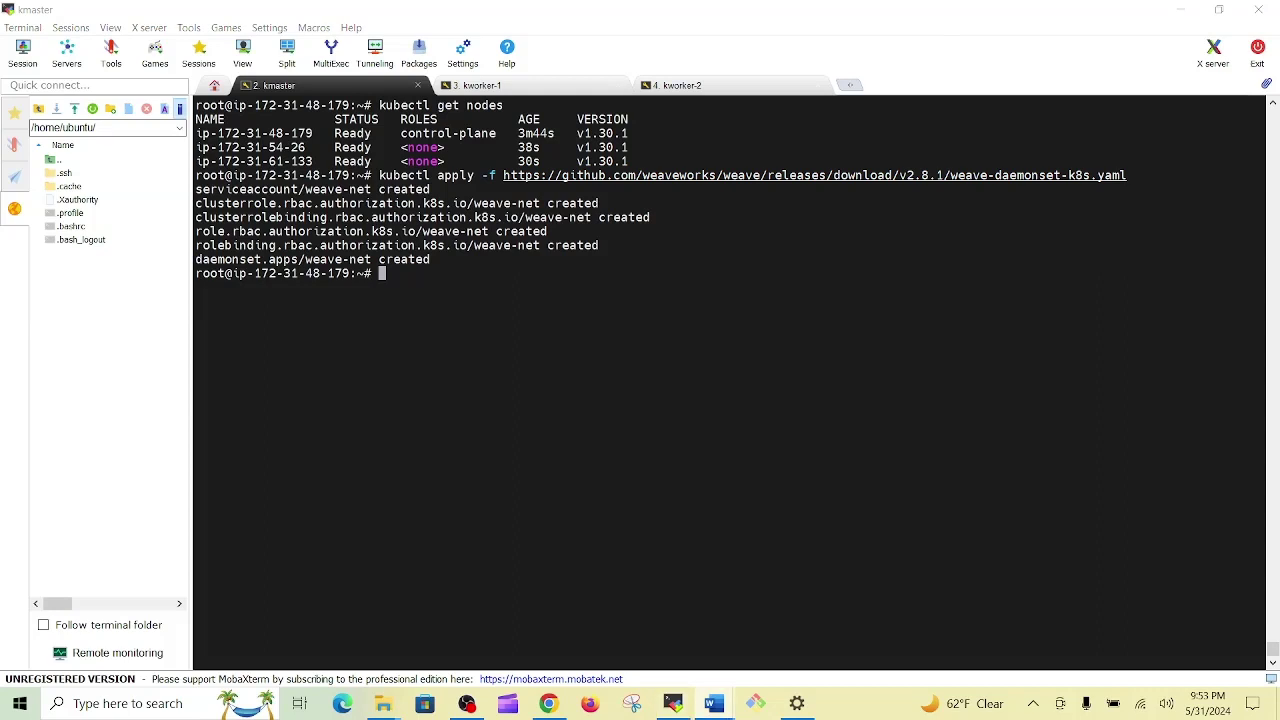
key("alt+Tab")
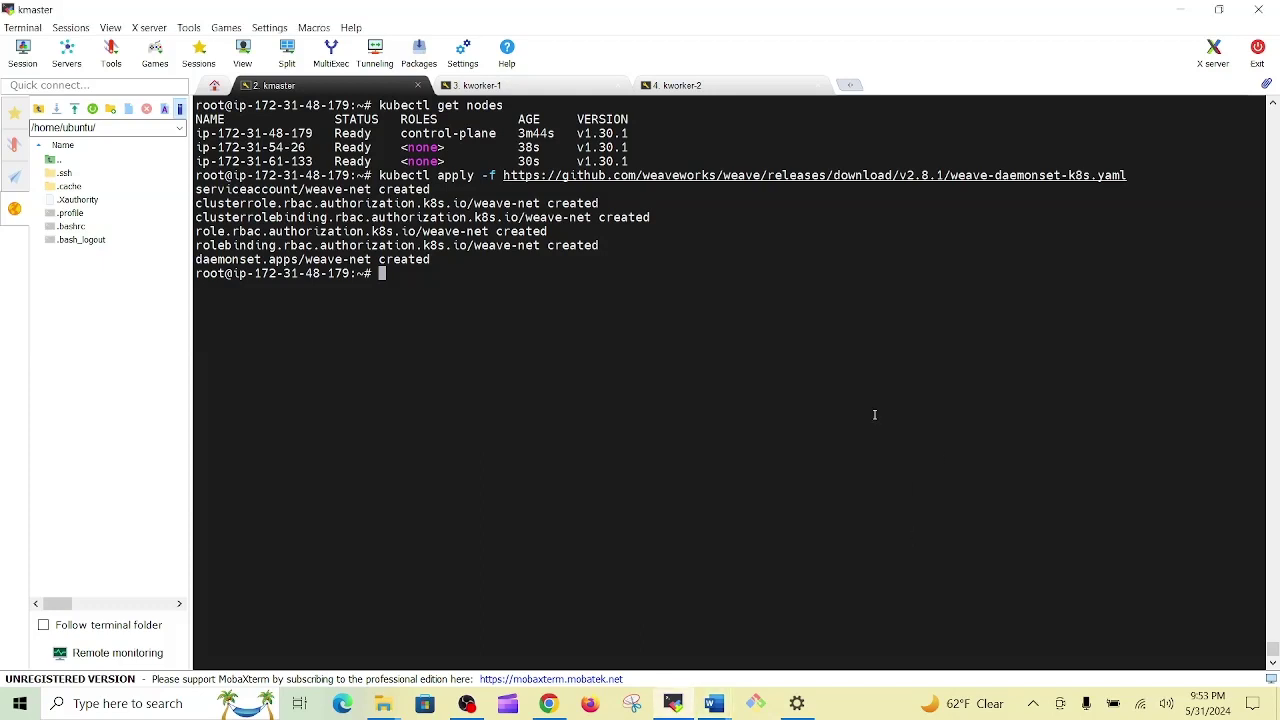
right_click(869, 351)
key("Return")
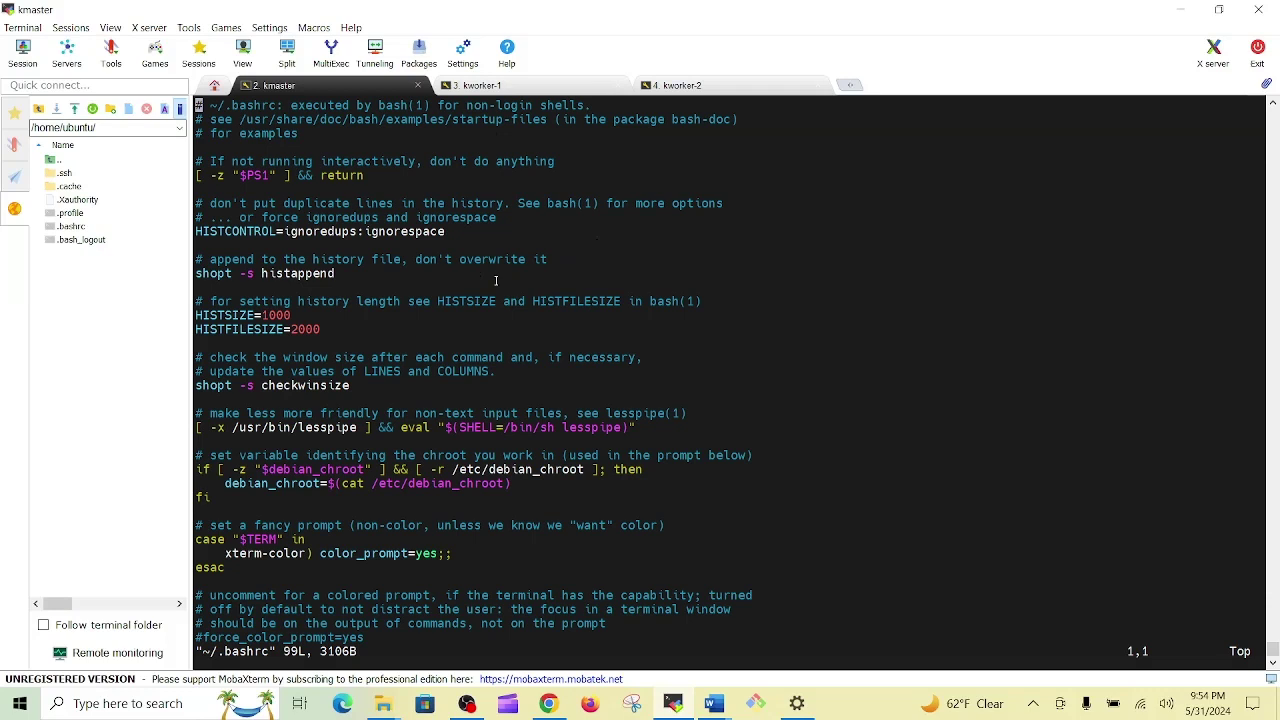
Step: Insert the line alias k='kubectl' below the existing ls aliases in ~/.bashrc, followed by an empty line
key("i")
key("Down")
key("Down")
key("Down")
key("Down")
key("Down")
key("Down")
key("Down")
key("Down")
key("Down")
key("Down")
key("Down")
key("Down")
key("Down")
key("Down")
key("Down")
key("Down")
key("Down")
key("Down")
key("Down")
key("Down")
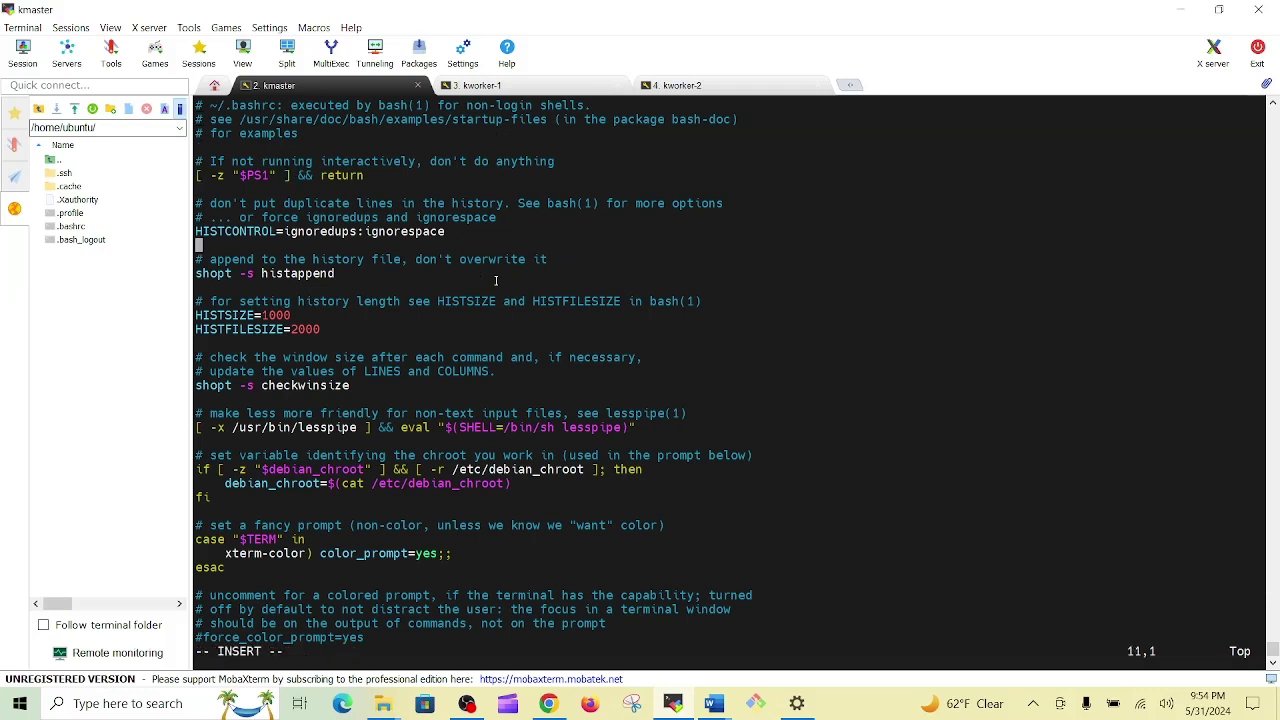
key("Down")
key("Down")
key("Down")
key("Down")
key("Down")
key("Down")
key("Down")
key("Down")
key("Down")
key("Down")
key("Down")
key("Down")
key("Down")
key("Down")
key("Down")
key("Down")
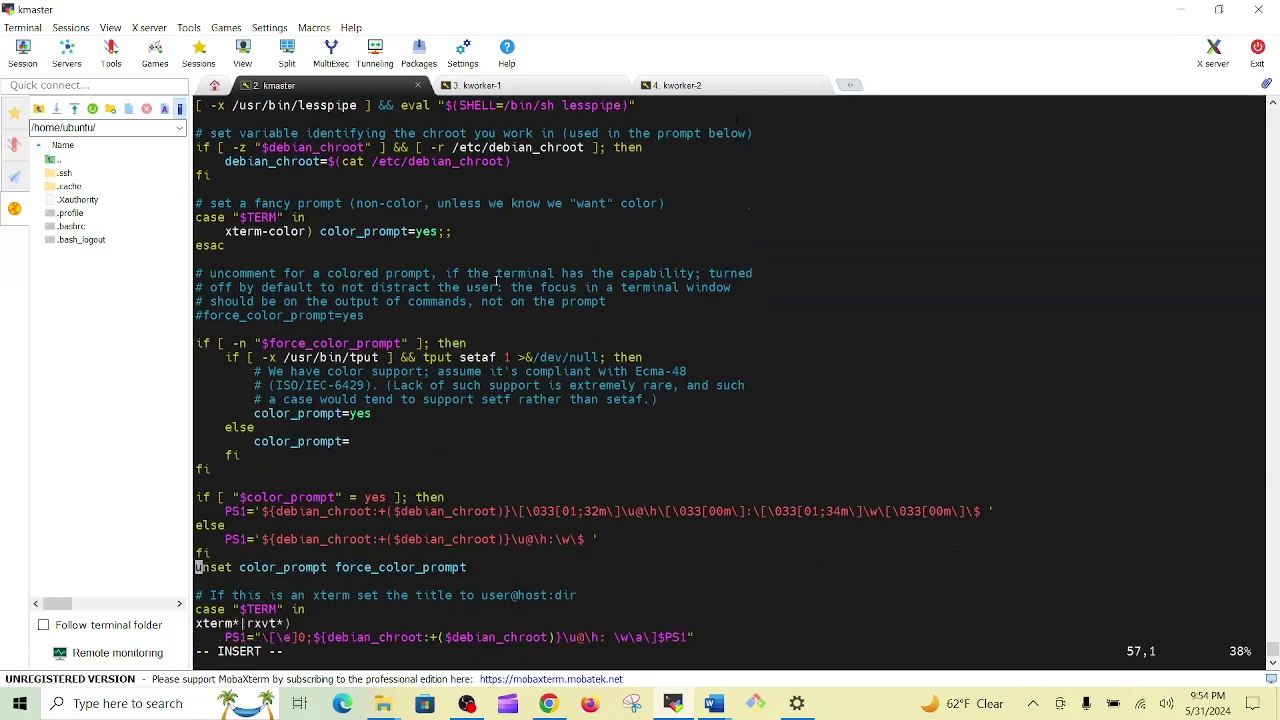
key("Down")
key("Down")
key("Down")
key("Down")
key("Down")
key("Down")
key("Down")
key("Down")
key("Down")
key("Down")
key("Down")
key("Down")
key("Down")
key("Down")
key("Down")
key("Down")
key("Down")
key("Down")
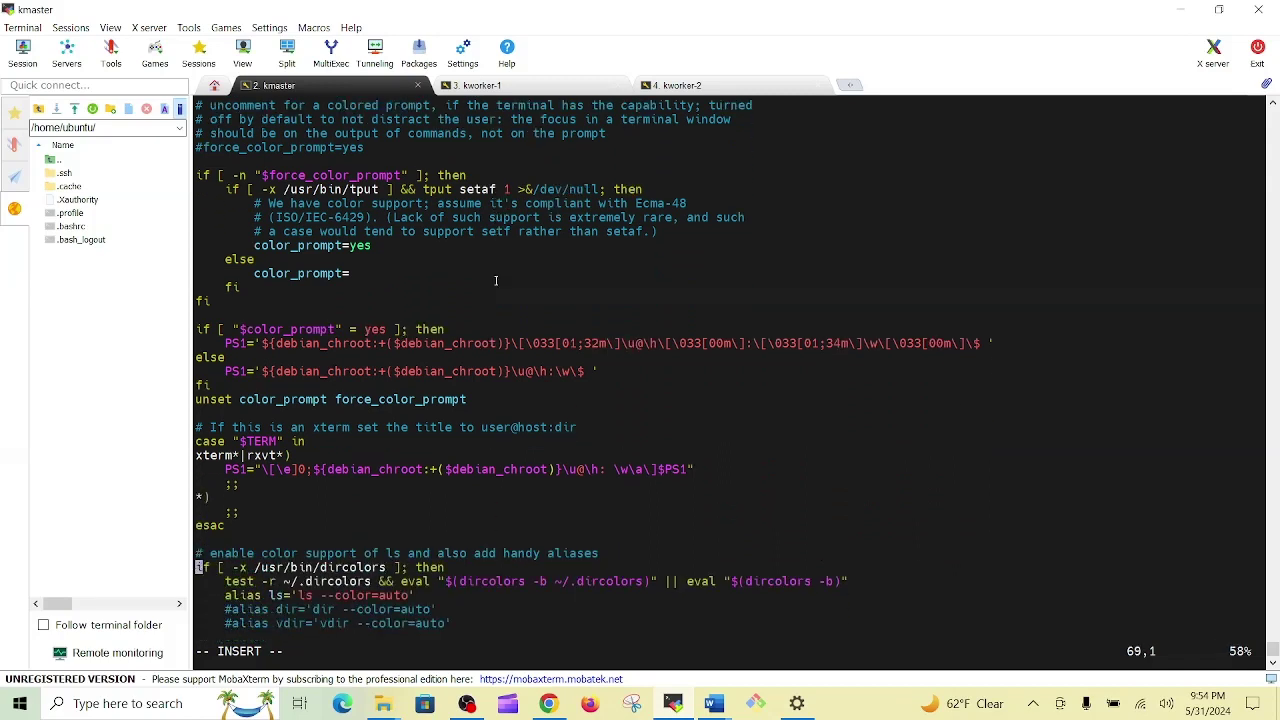
key("Down")
key("Down")
key("Down")
key("Down")
key("Down")
key("Down")
key("Down")
key("Down")
key("Up")
key("Up")
key("Up")
key("Up")
key("Up")
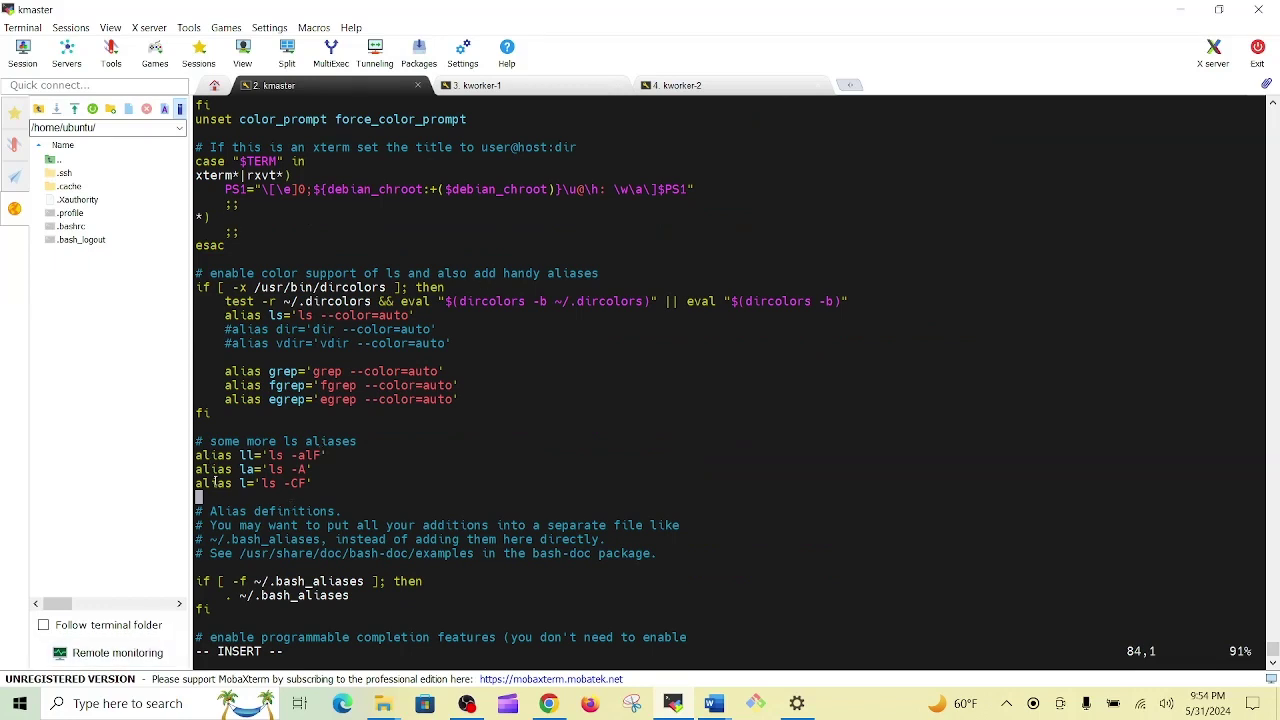
type("alias k='ku")
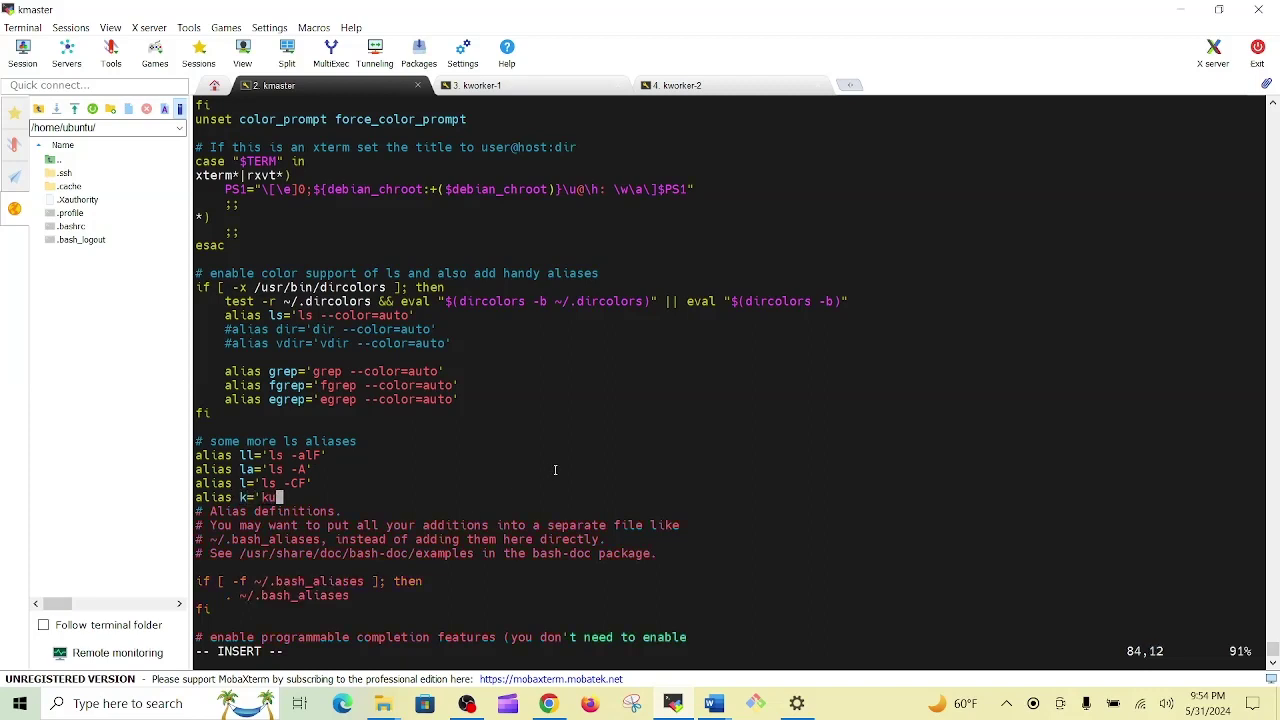
type("bectl'")
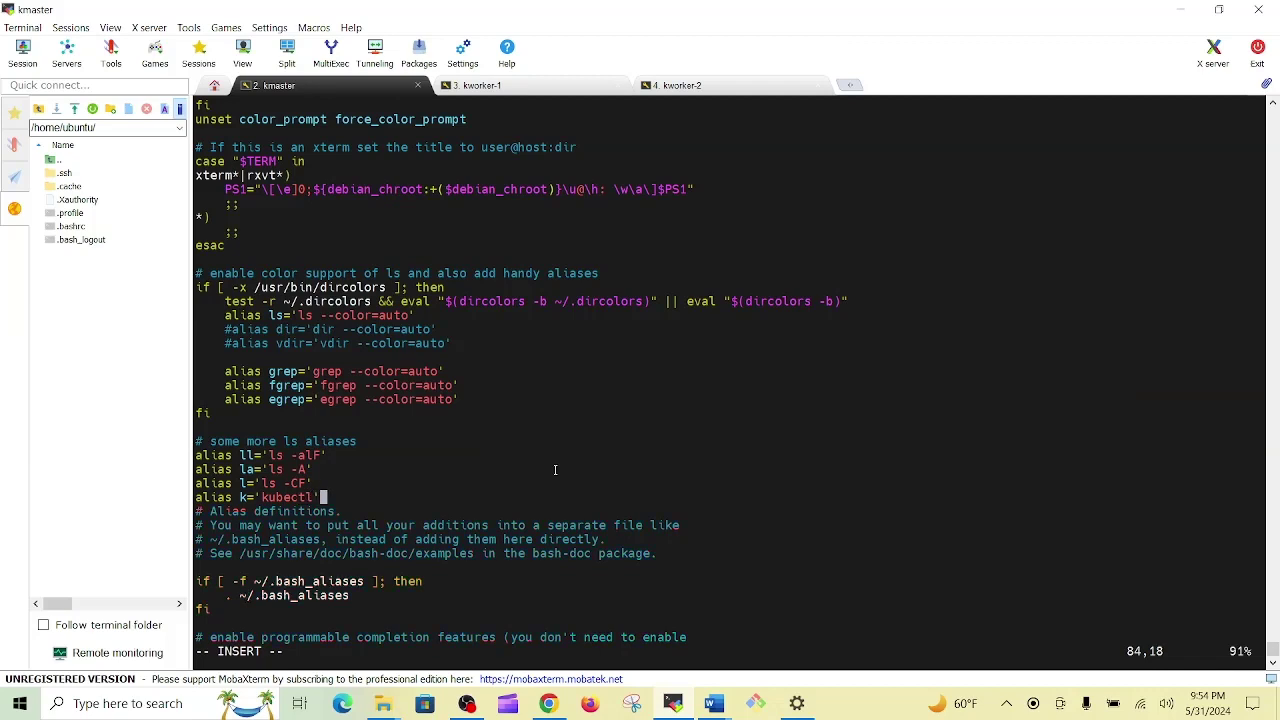
key("Return")
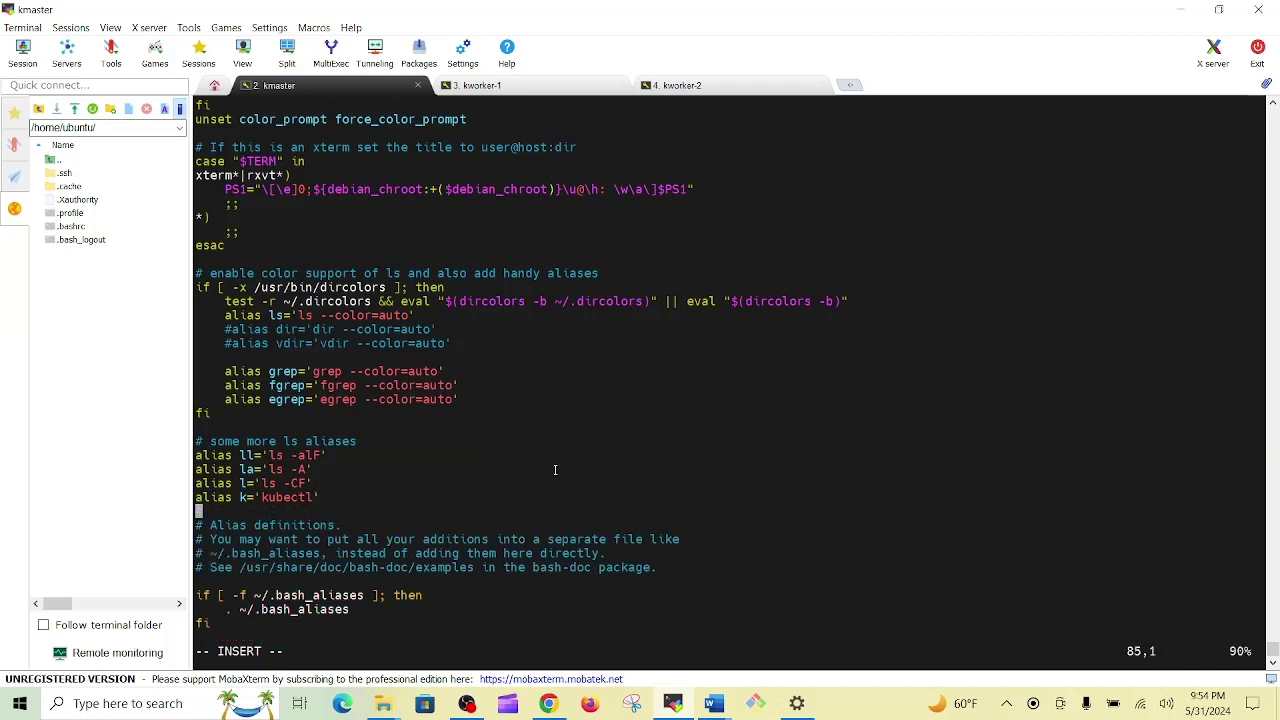
Step: Save the edited ~/.bashrc on kmaster and close the text editor
key("Escape")
type(":wq")
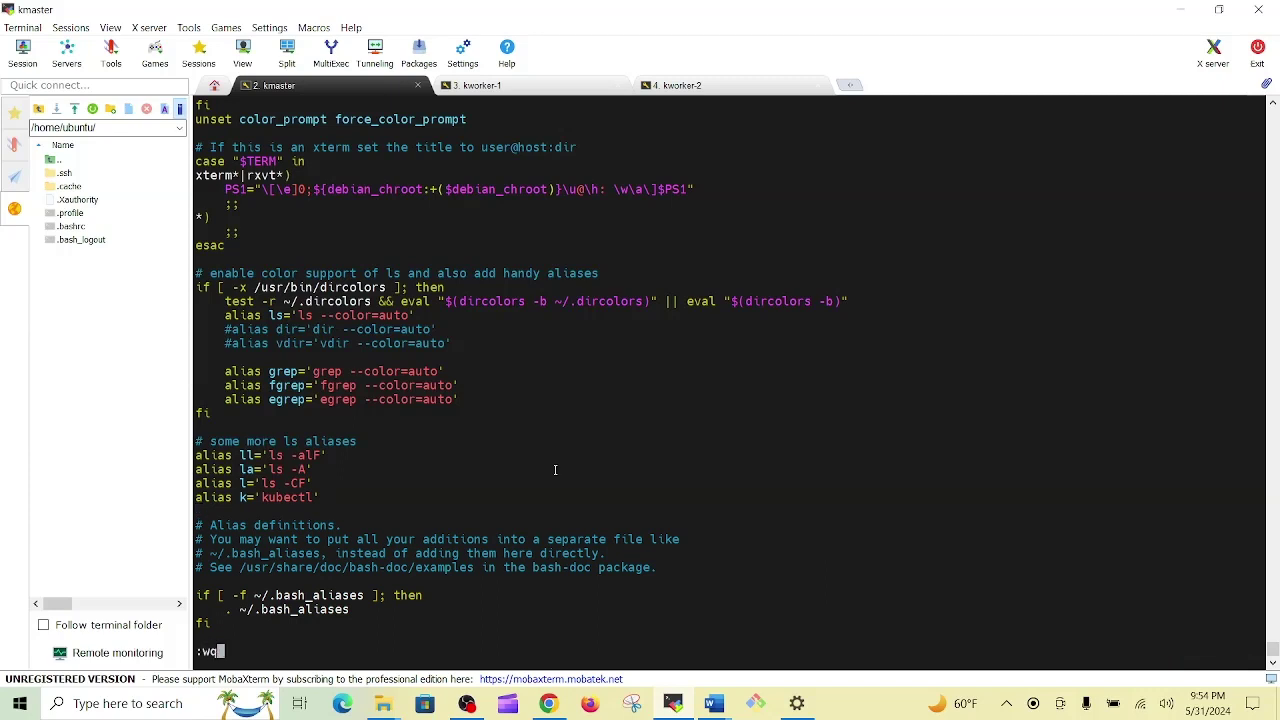
key("Return")
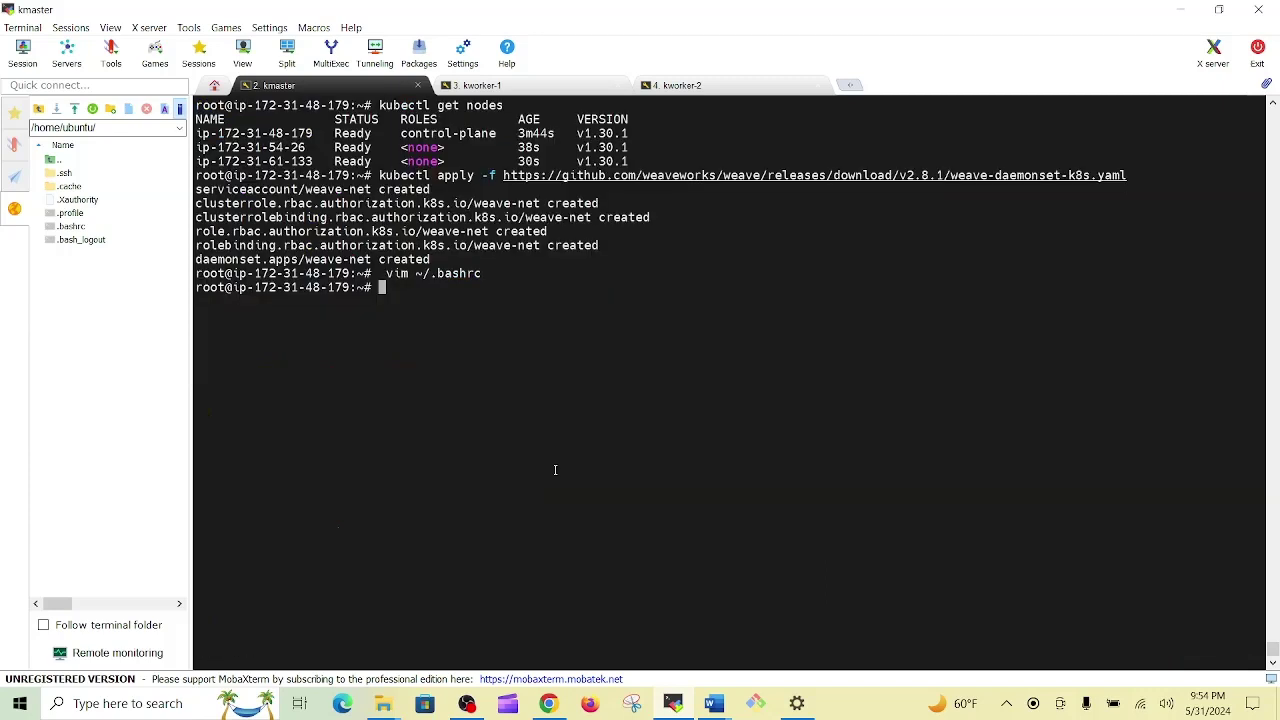
Step: Reload the shell configuration on kmaster by running source ~/.bashrc, reusing the copied edit command with vim replaced by source
right_click(587, 347)
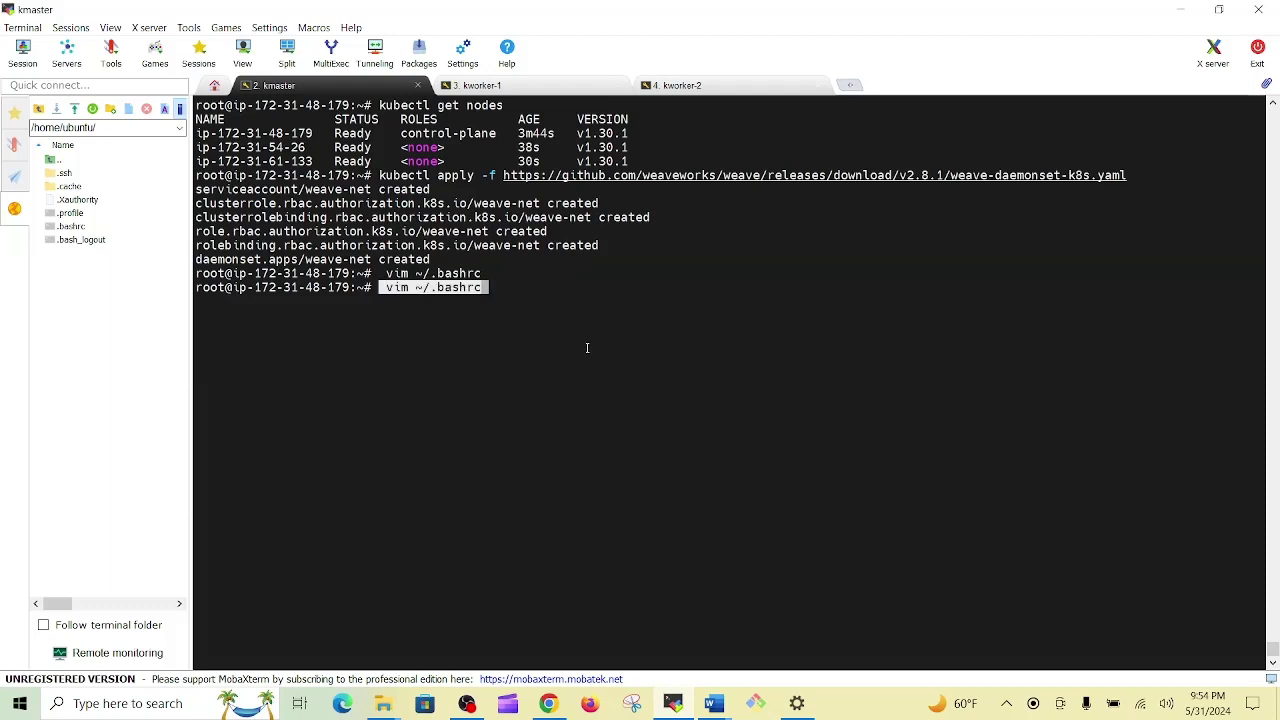
key("Left")
key("Left")
key("Left")
key("Left")
key("Left")
key("Left")
key("Left")
key("Left")
key("Left")
key("Left")
key("Left")
key("Left")
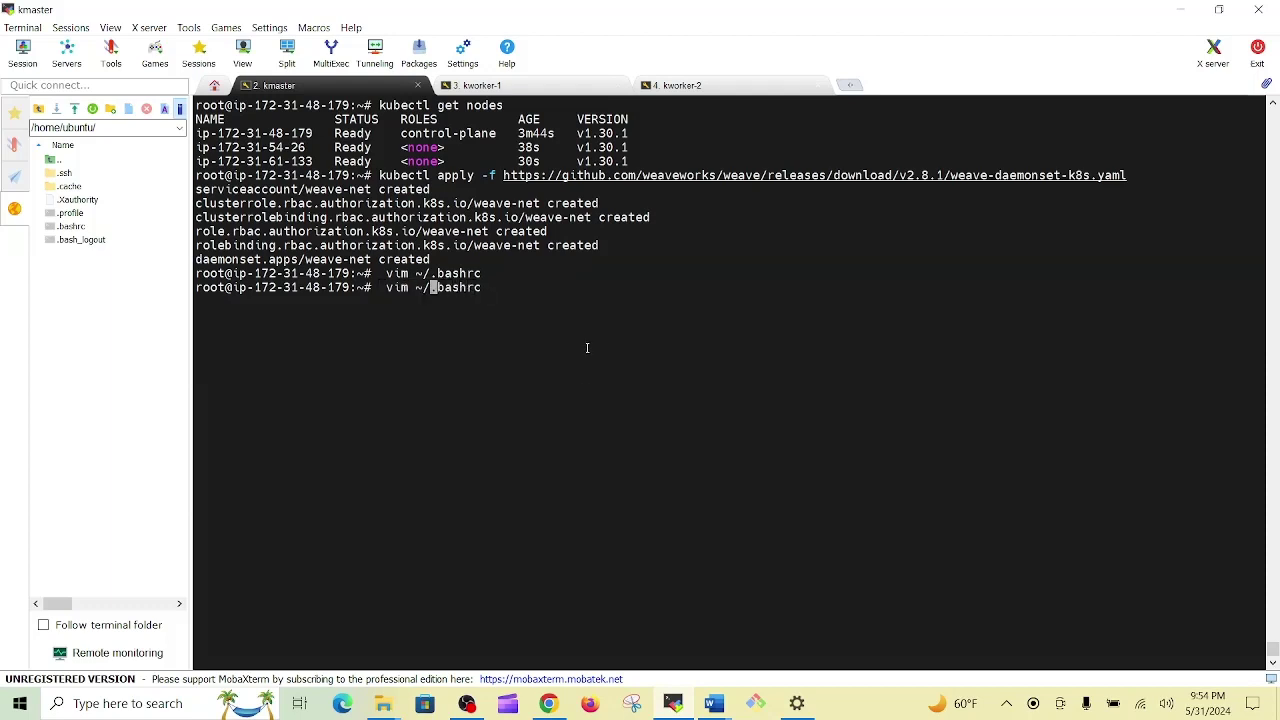
key("Right")
key("Right")
key("BackSpace")
key("BackSpace")
key("BackSpace")
key("BackSpace")
type("source")
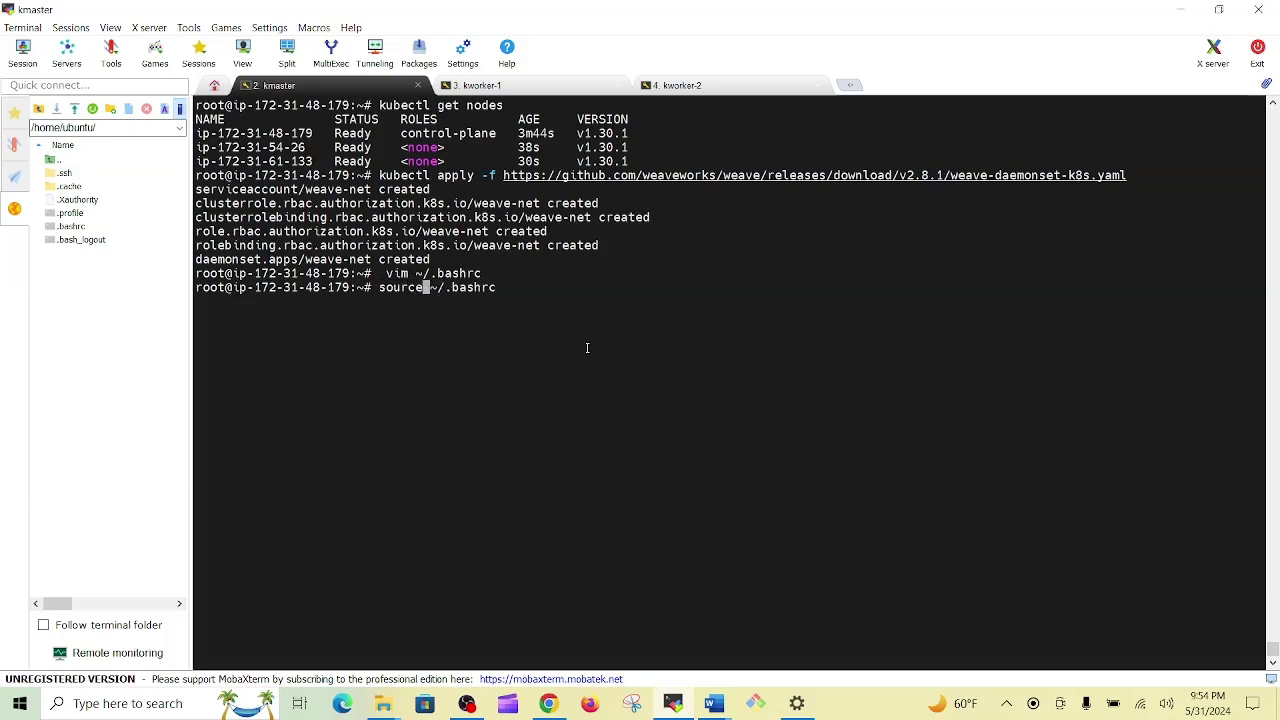
key("Return")
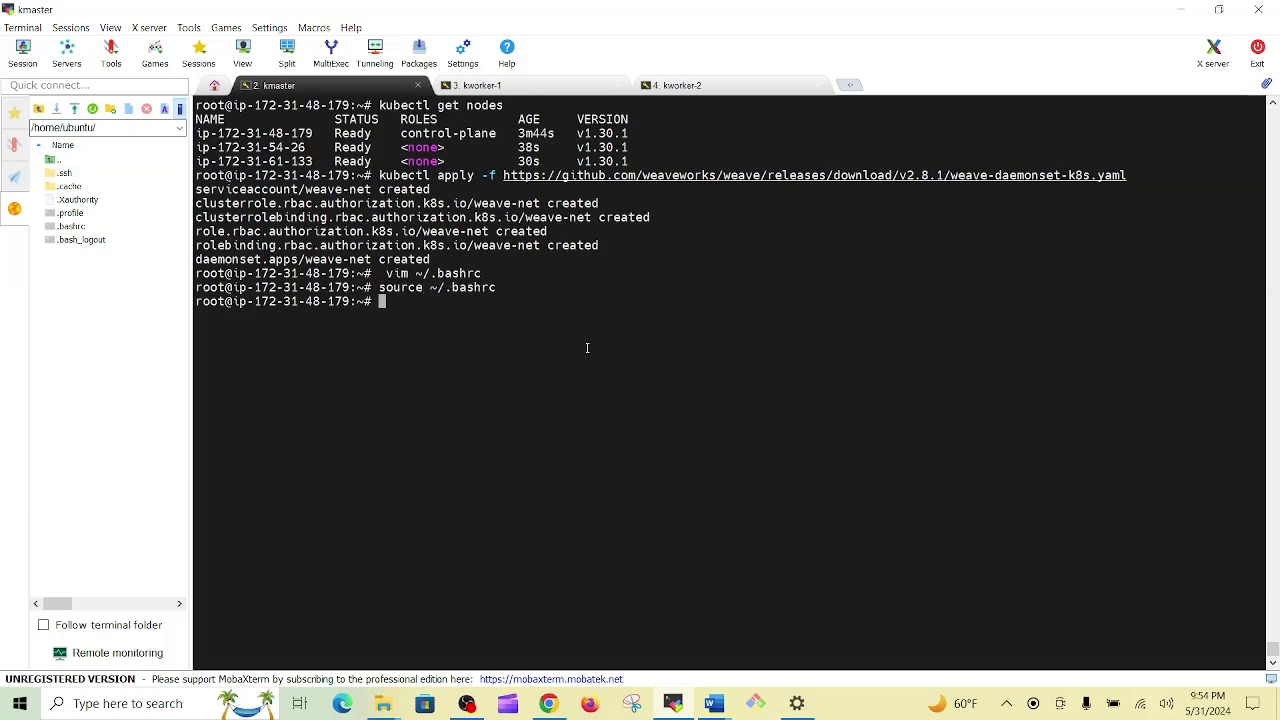
Step: Test the new k alias on kmaster by listing the cluster nodes with k get nodes, and compare it with the earlier kubectl command
type("k g")
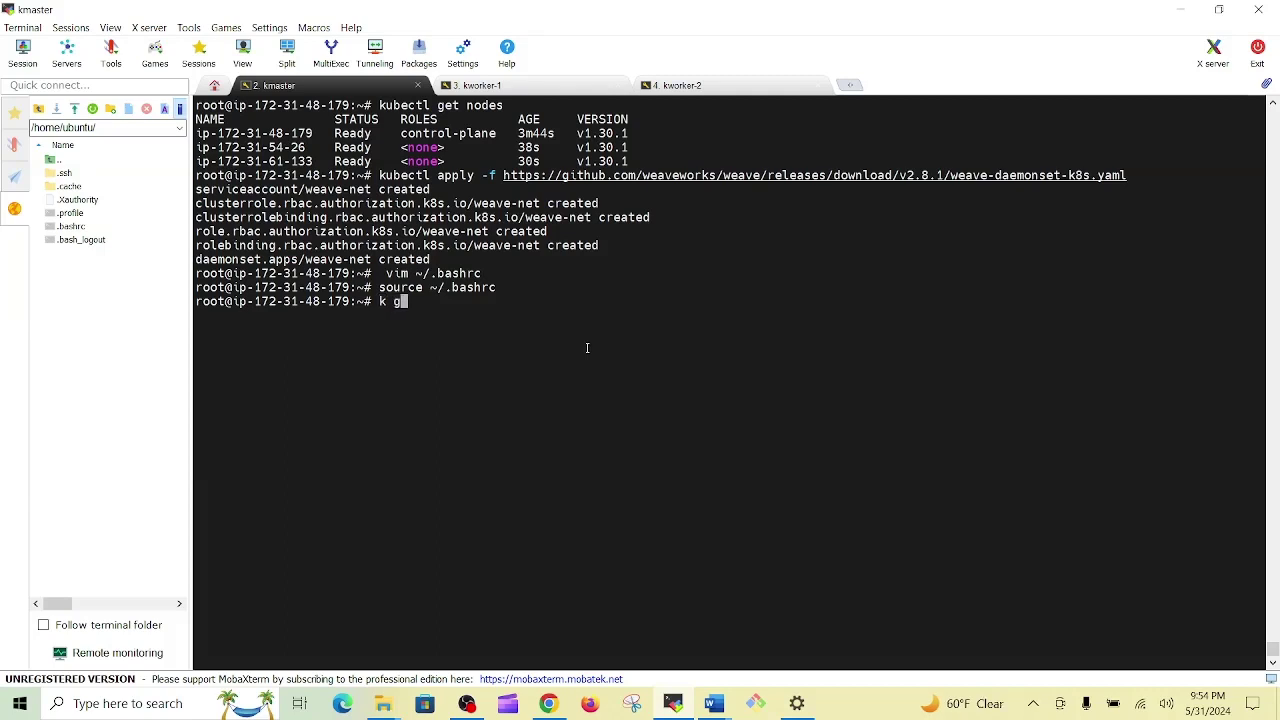
type("et noes")
key("Return")
key("Up")
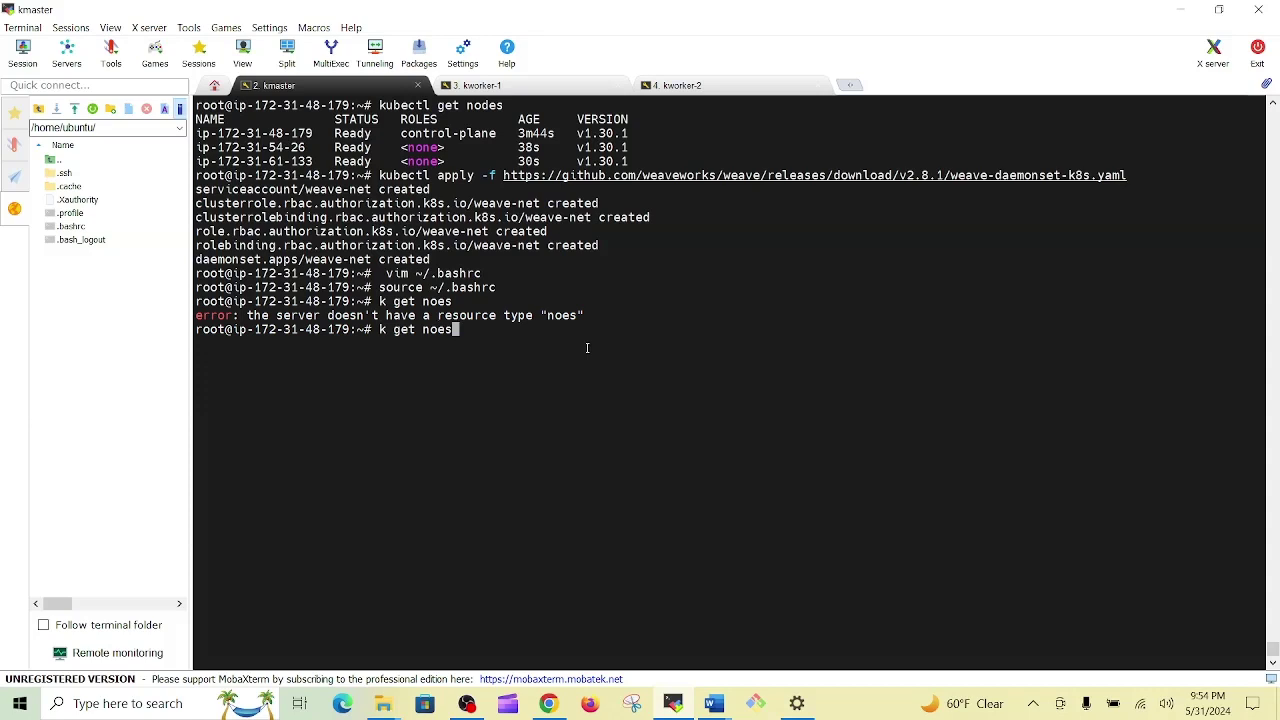
key("BackSpace")
key("BackSpace")
type("des")
key("Return")
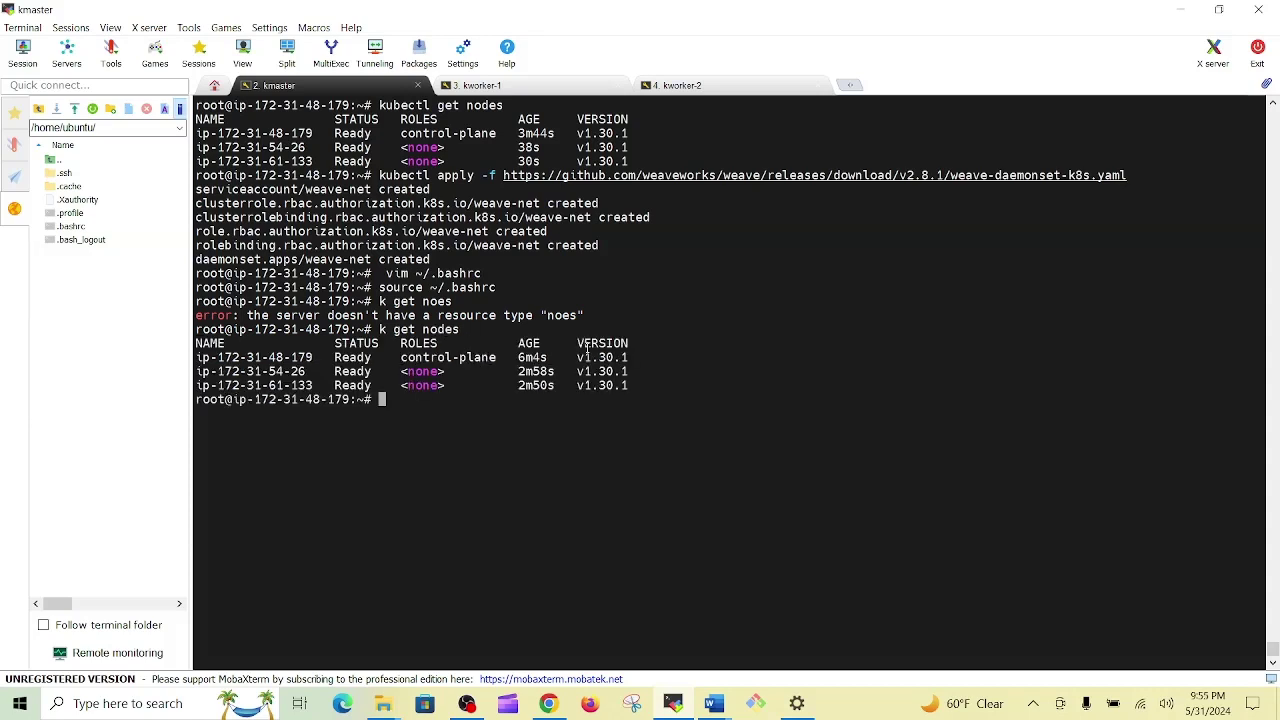
double_click(381, 328)
double_click(404, 104)
left_click(443, 439)
Step: Create a directory named dev in the root home folder on kmaster and change into it, keeping the terminal cleared
key("ctrl+l")
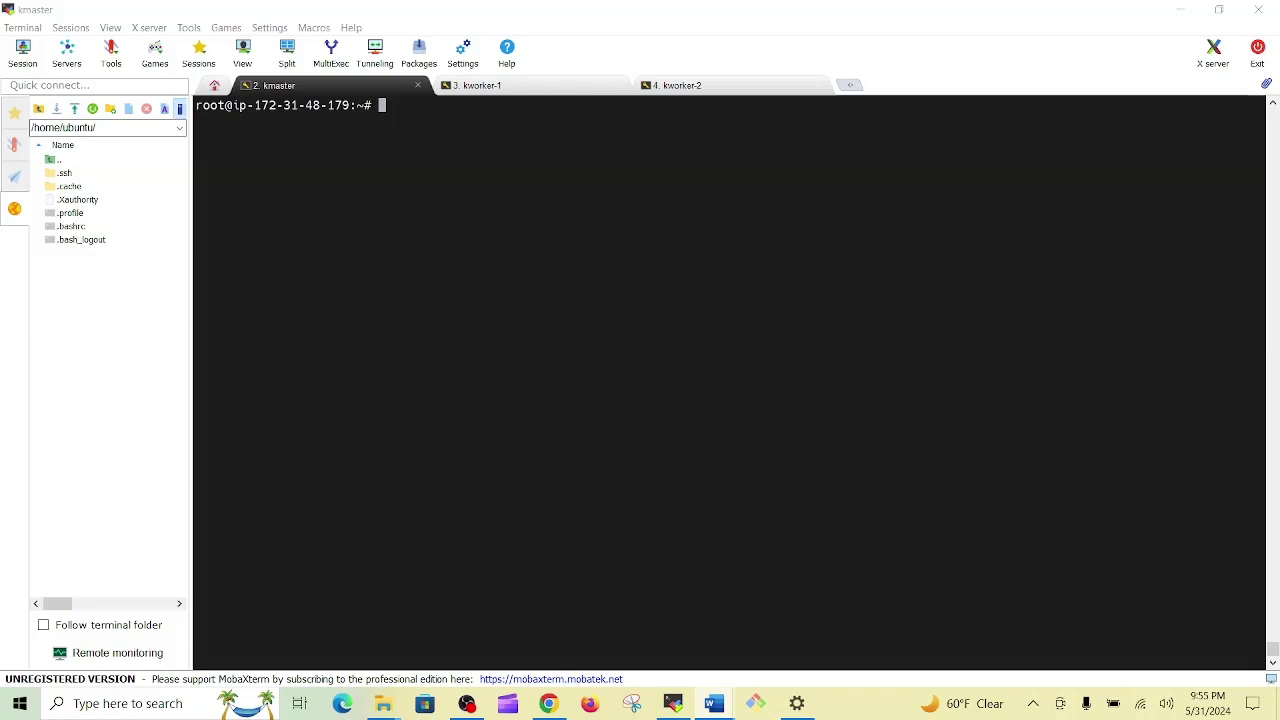
type("mkdir ")
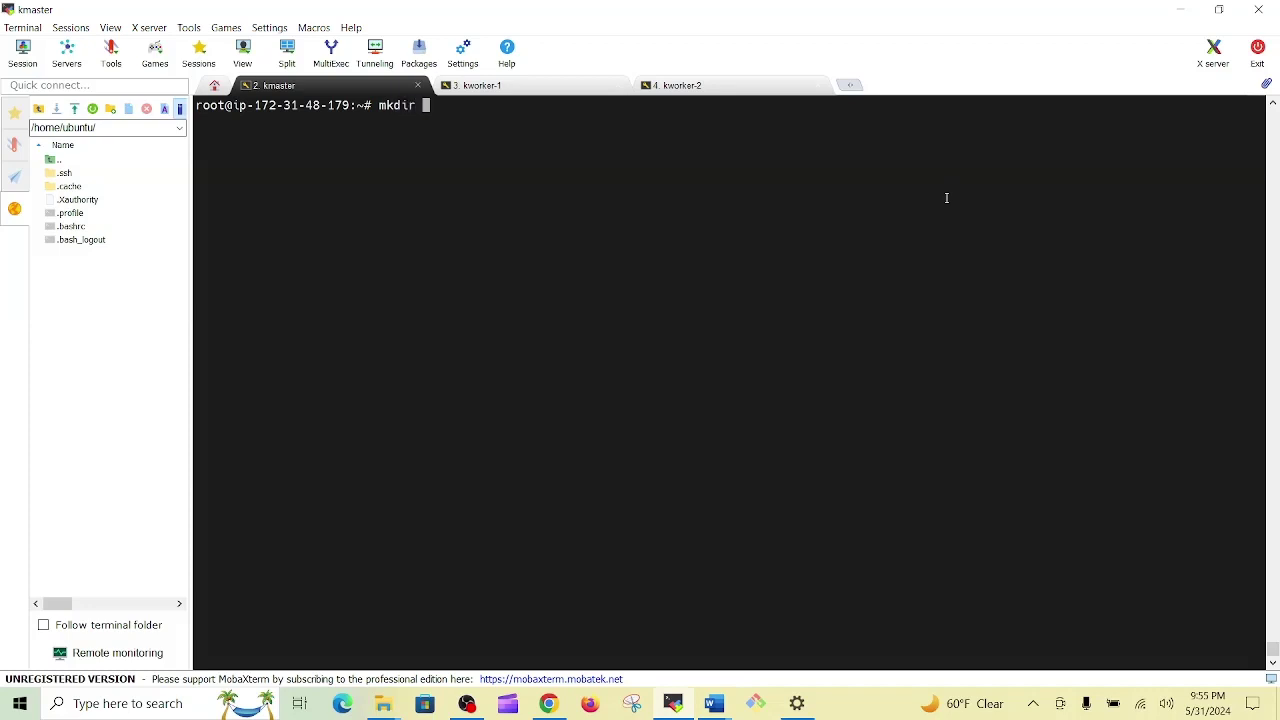
type("dev")
key("Return")
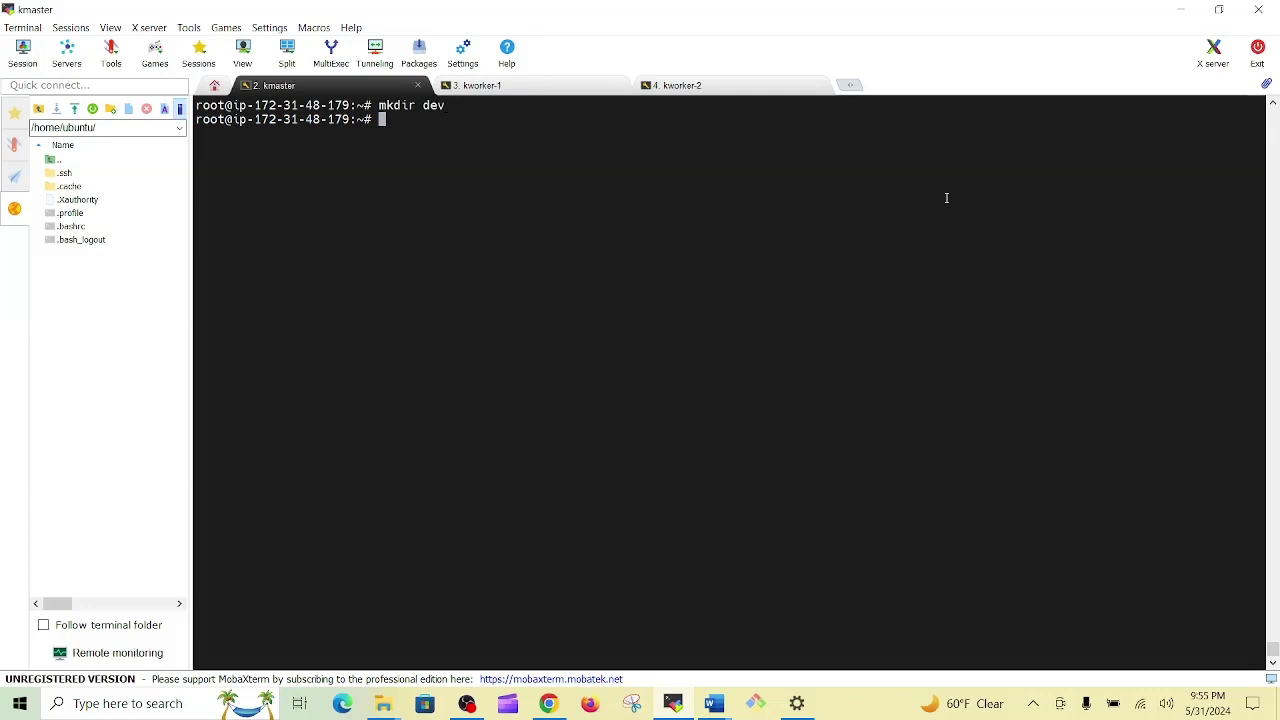
type("cd dev")
key("Return")
key("ctrl+l")
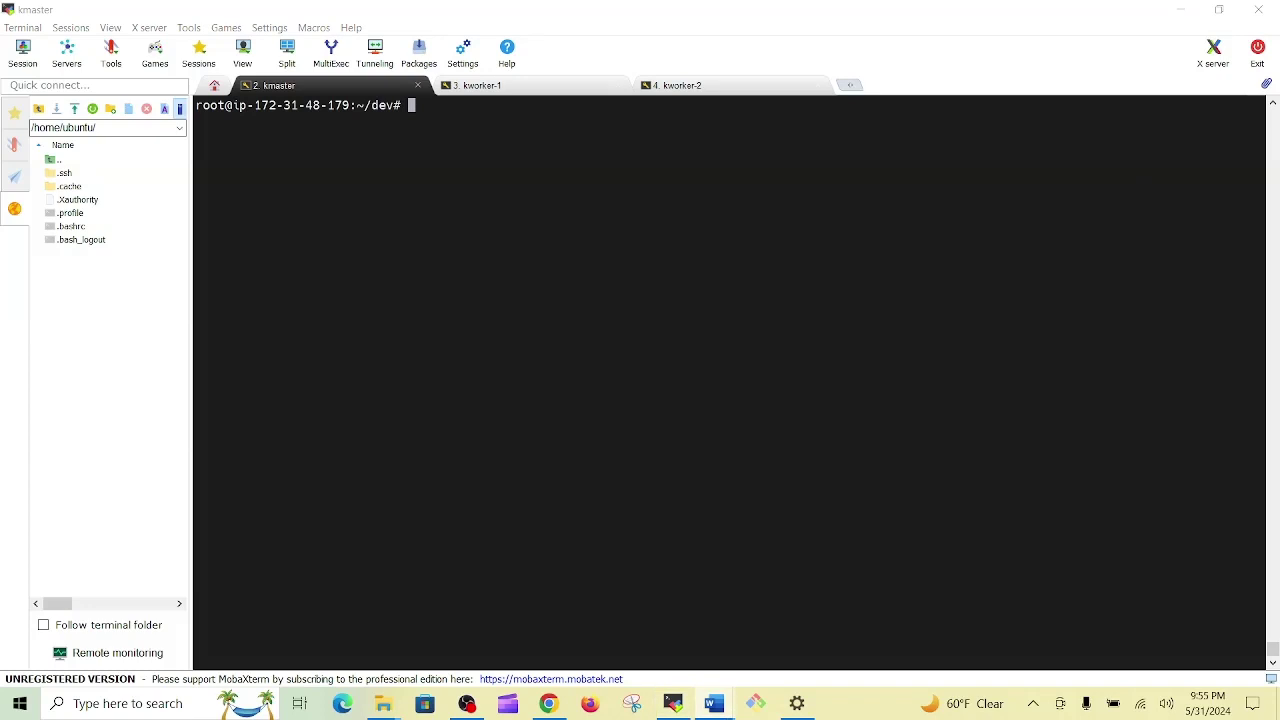
Step: Generate the manifest with k create ns dev --dry-run=client -o yaml > namespace.yaml, and list the directory's files
right_click(964, 224)
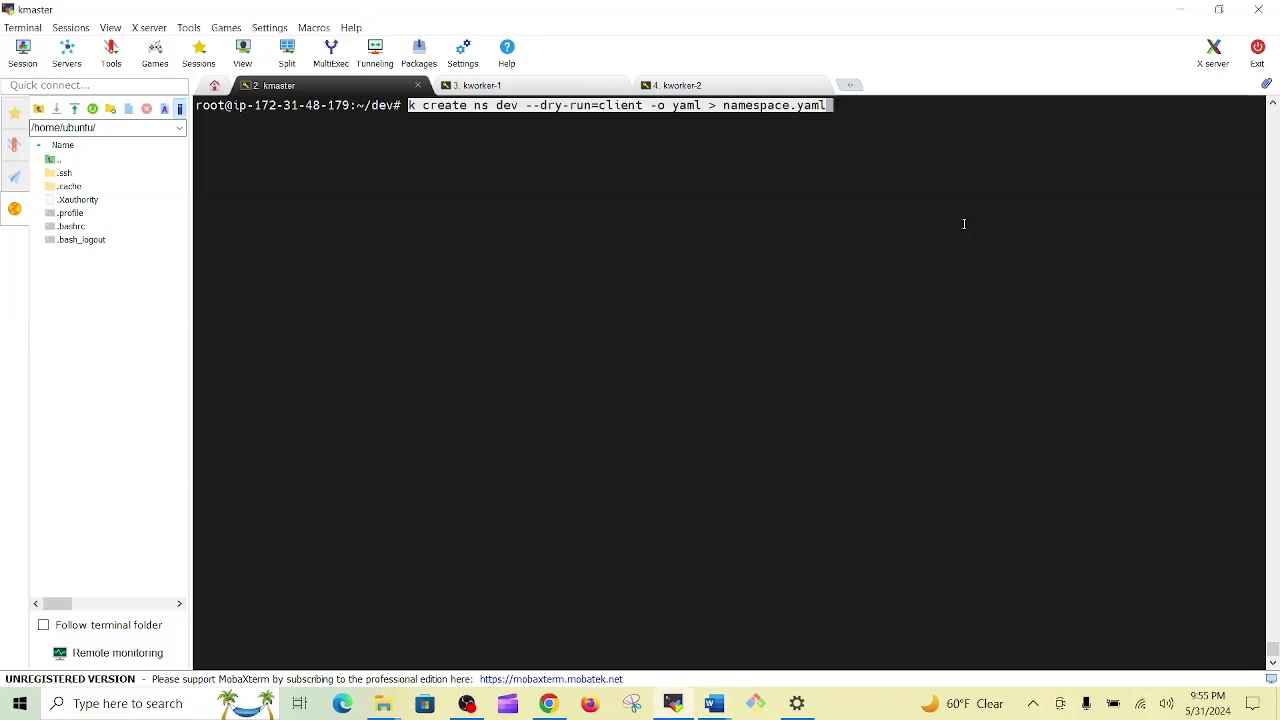
key("Return")
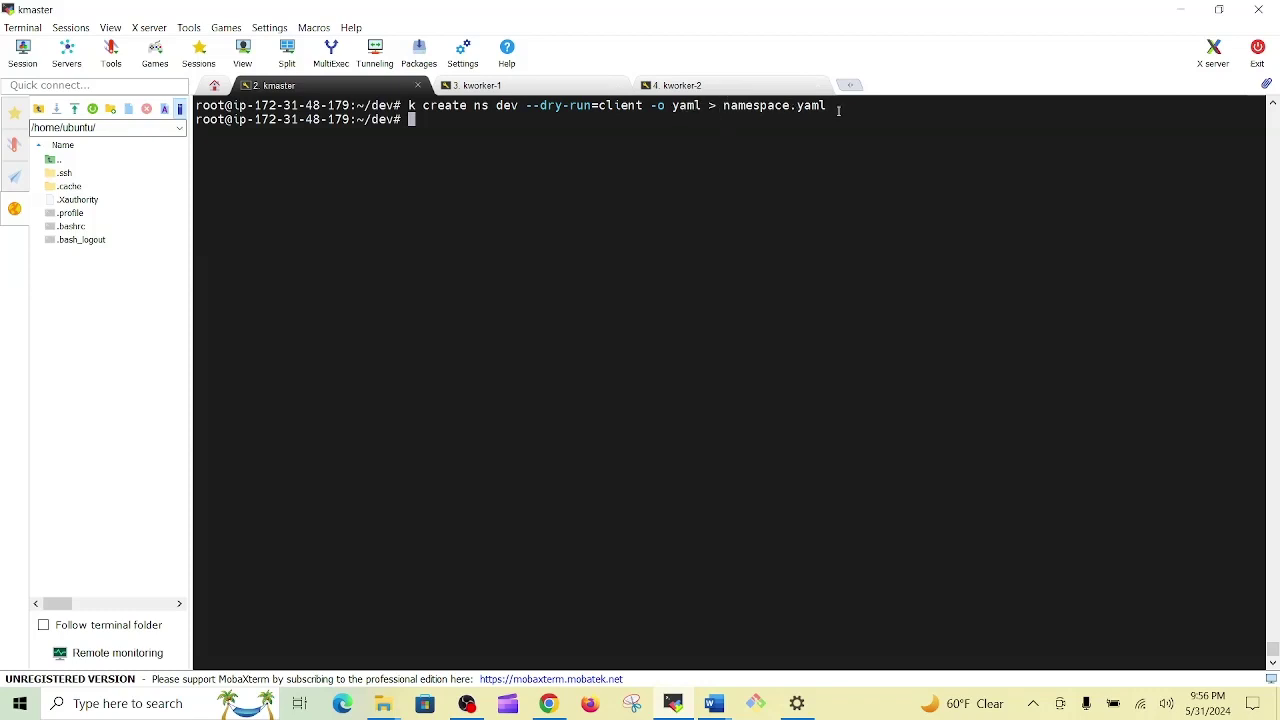
type("ls")
key("Return")
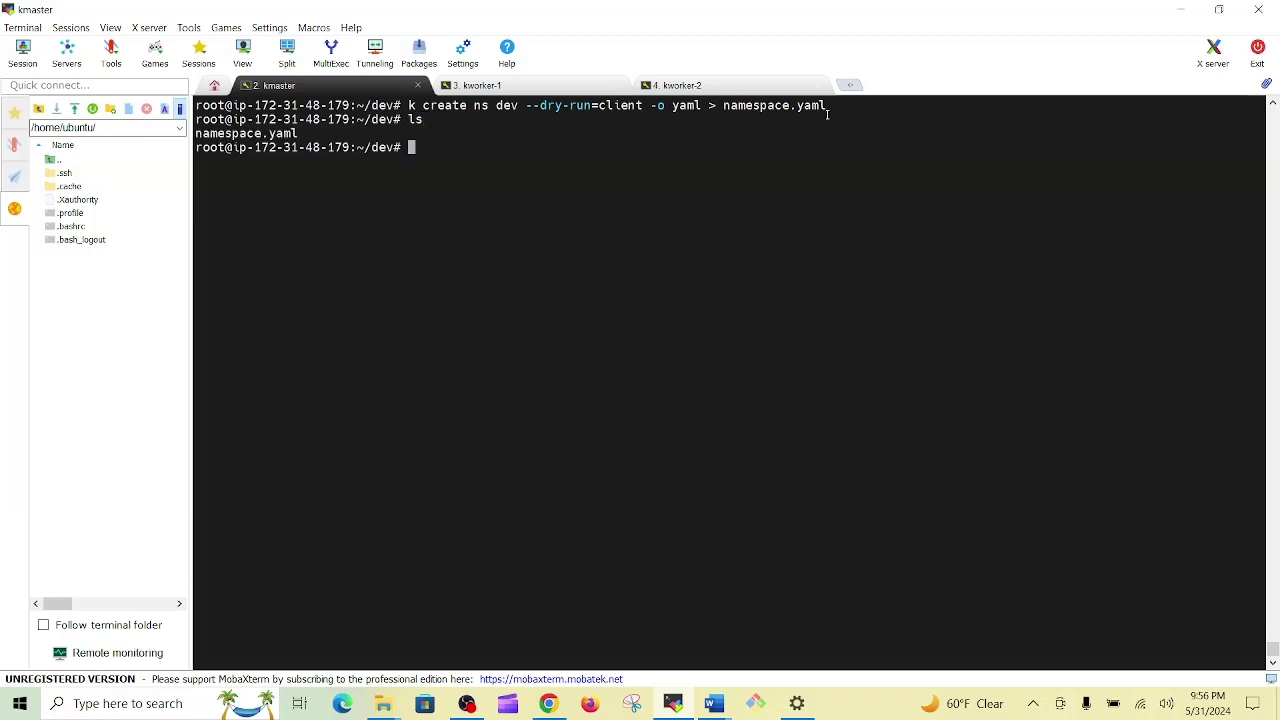
double_click(292, 134)
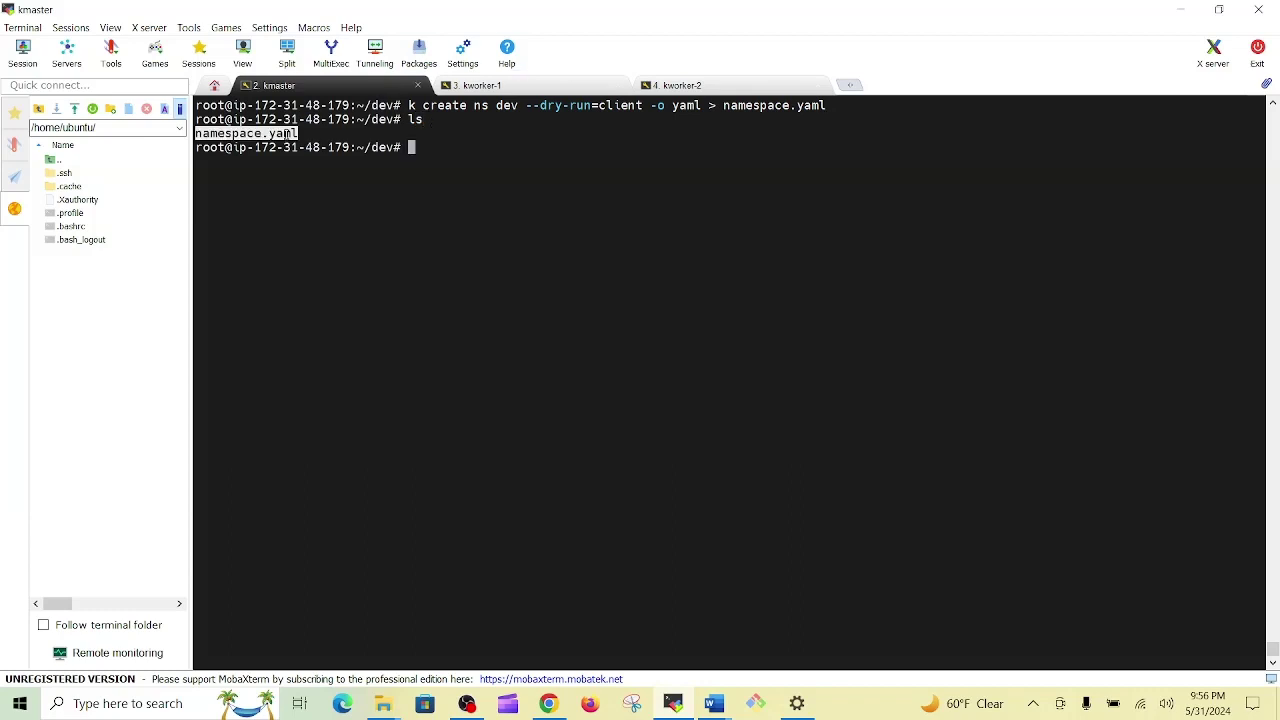
left_click(639, 170)
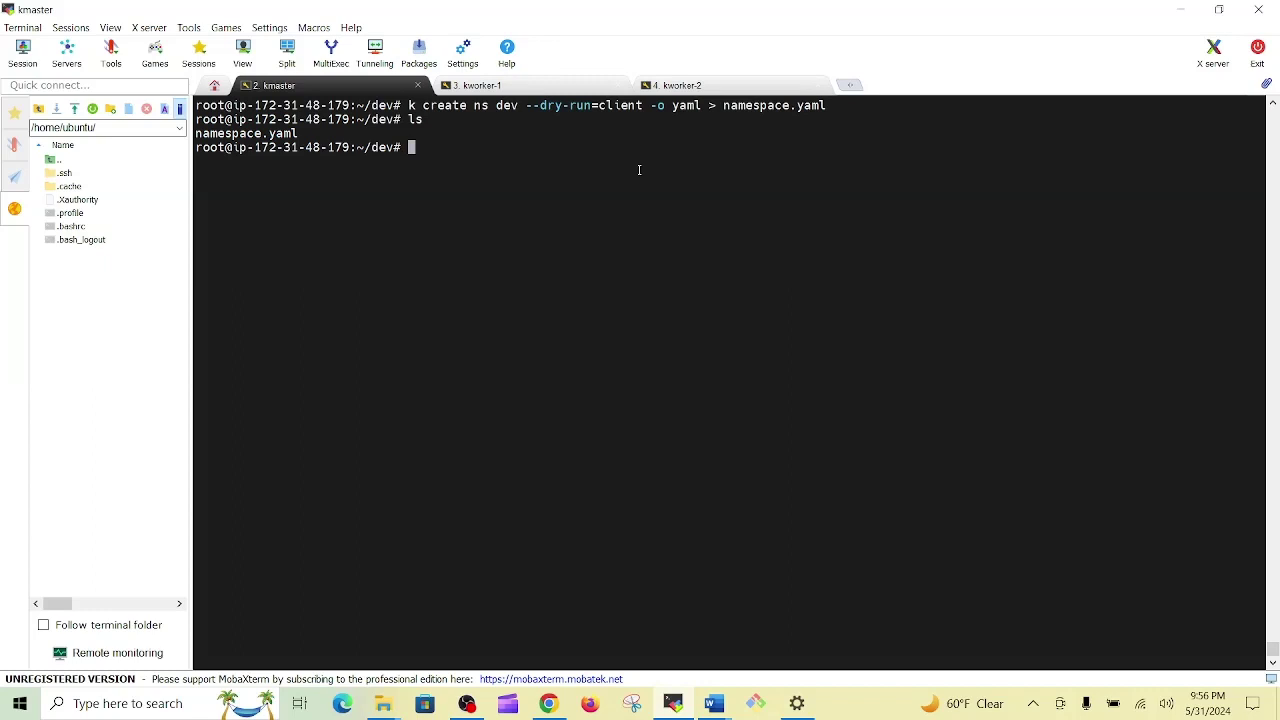
Step: Open namespace.yaml in vim and delete the creationTimestamp: null line from its metadata
type("vim na")
key("Tab")
key("Return")
key("i")
key("Down")
key("Down")
key("Down")
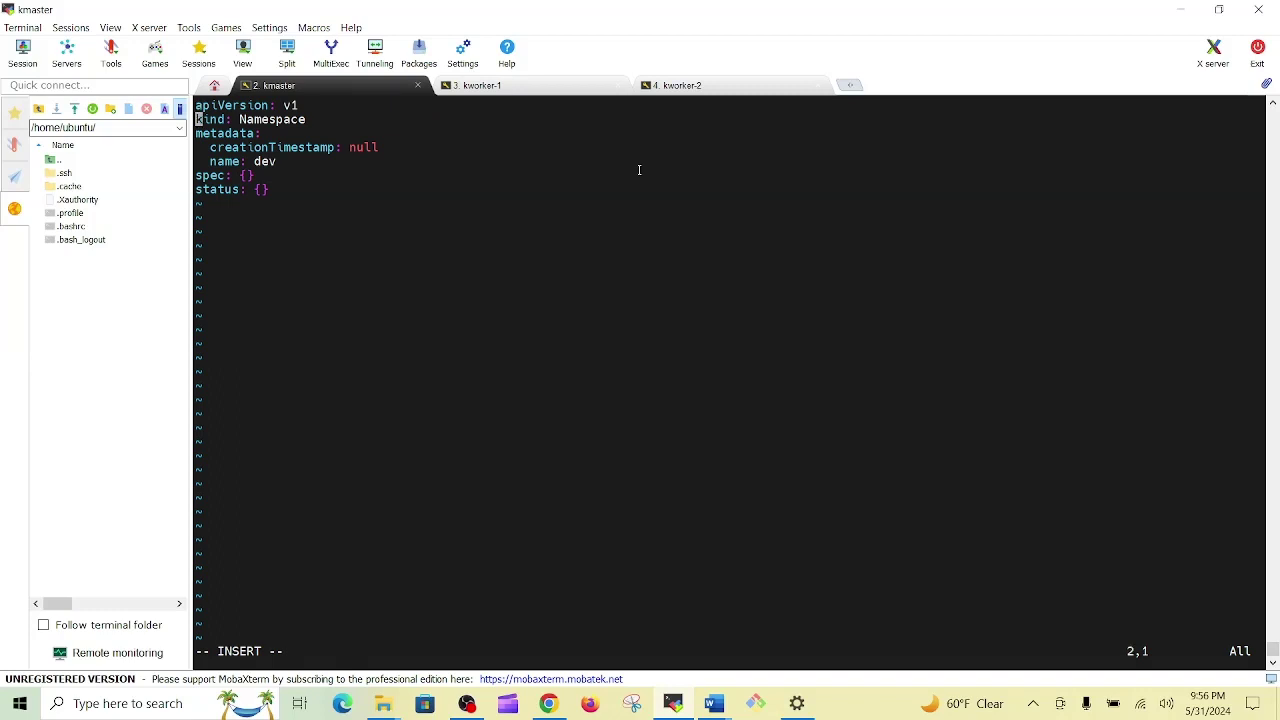
key("Delete")
key("Delete")
key("Delete")
key("Delete")
key("Delete")
key("Delete")
key("Delete")
key("Delete")
key("Delete")
key("Delete")
key("Delete")
key("Delete")
key("Delete")
key("Delete")
key("Delete")
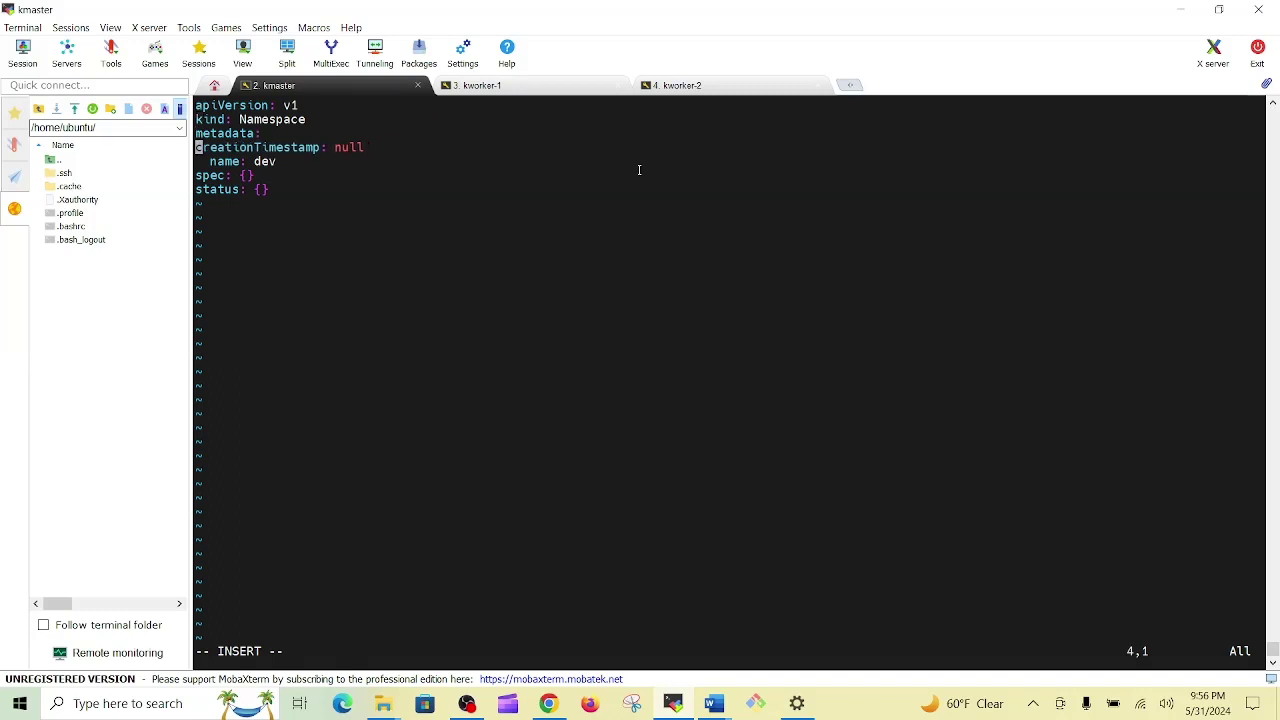
key("Delete")
key("Delete")
key("Delete")
key("Delete")
key("Delete")
key("Delete")
key("Delete")
key("Delete")
key("Delete")
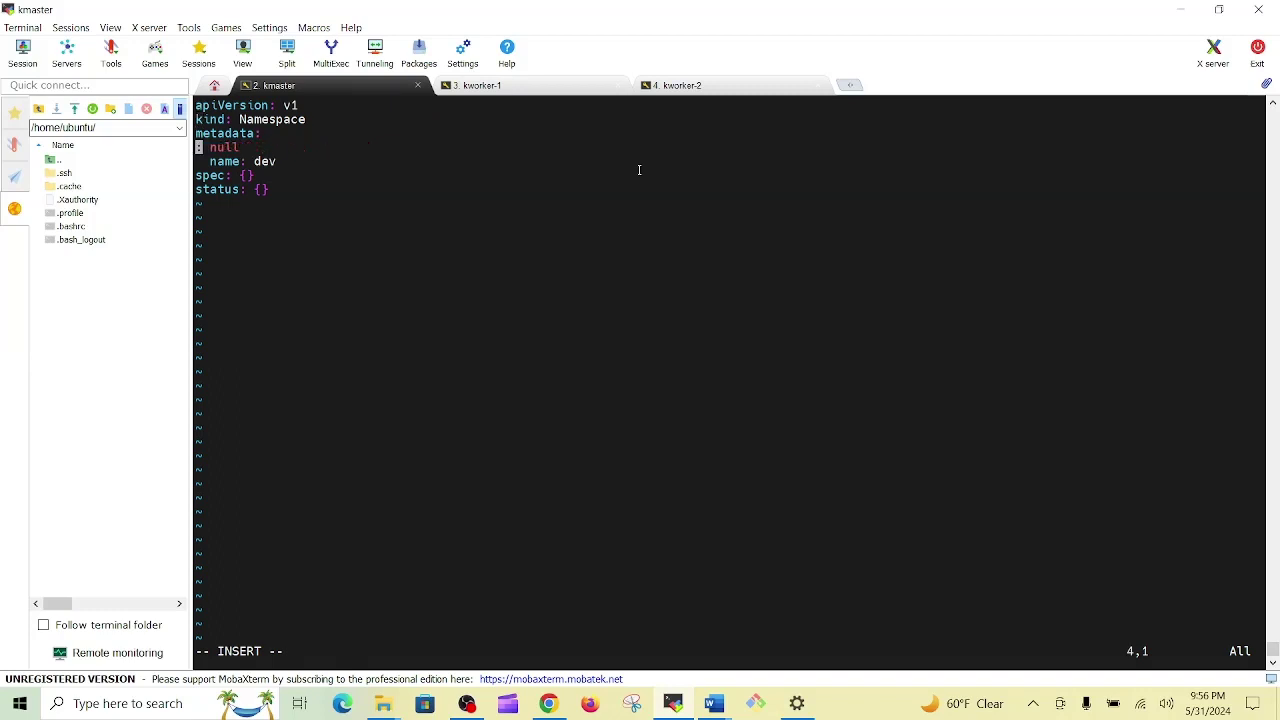
key("Delete")
Step: Delete the spec and status lines below name: dev in namespace.yaml, and save and close the file
key("Down")
key("Delete")
key("Delete")
key("Delete")
key("Delete")
key("Delete")
key("Delete")
key("Delete")
key("Delete")
key("Delete")
key("Delete")
key("Delete")
key("Delete")
key("Delete")
key("Delete")
key("Delete")
key("Delete")
key("Delete")
key("Delete")
key("Delete")
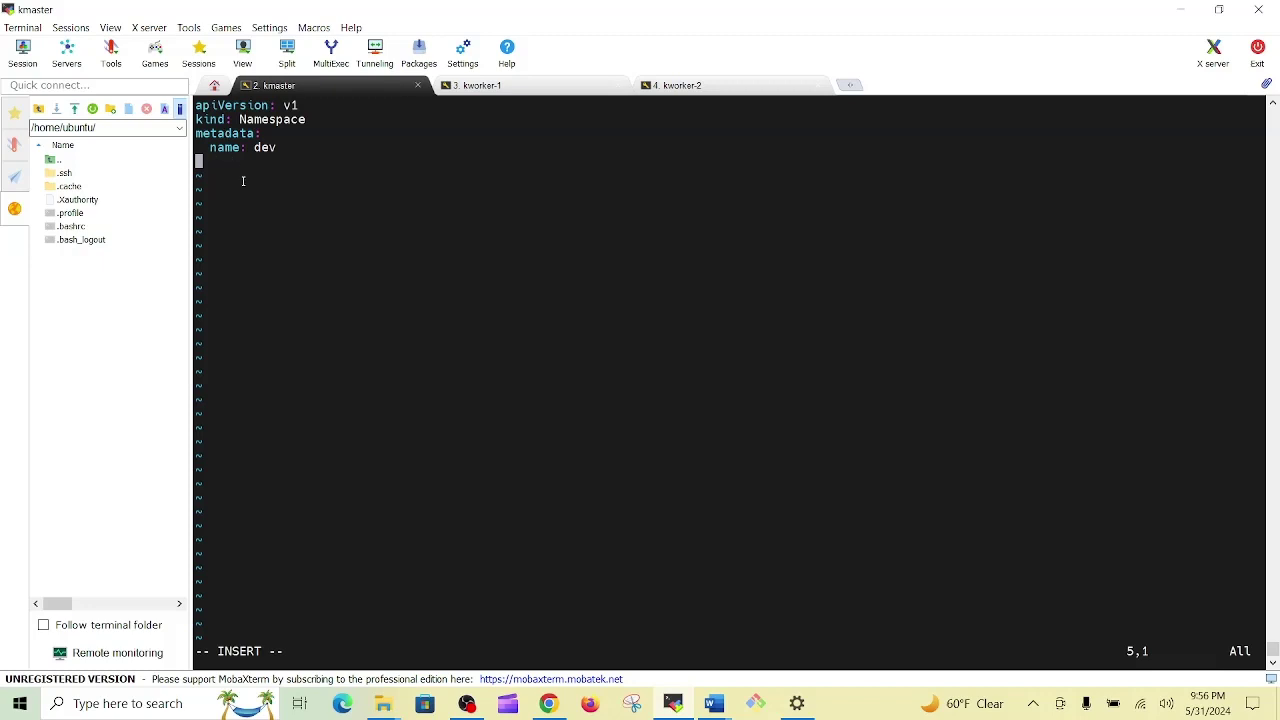
key("Escape")
type(":wq")
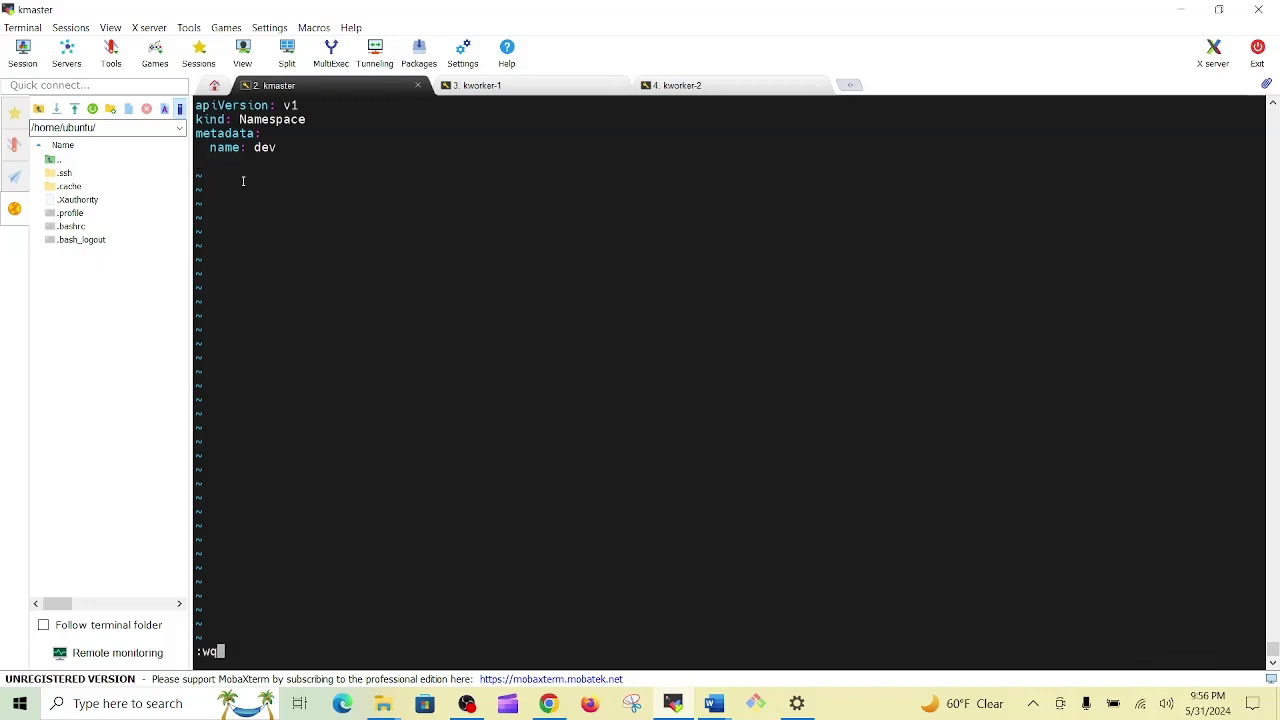
key("Return")
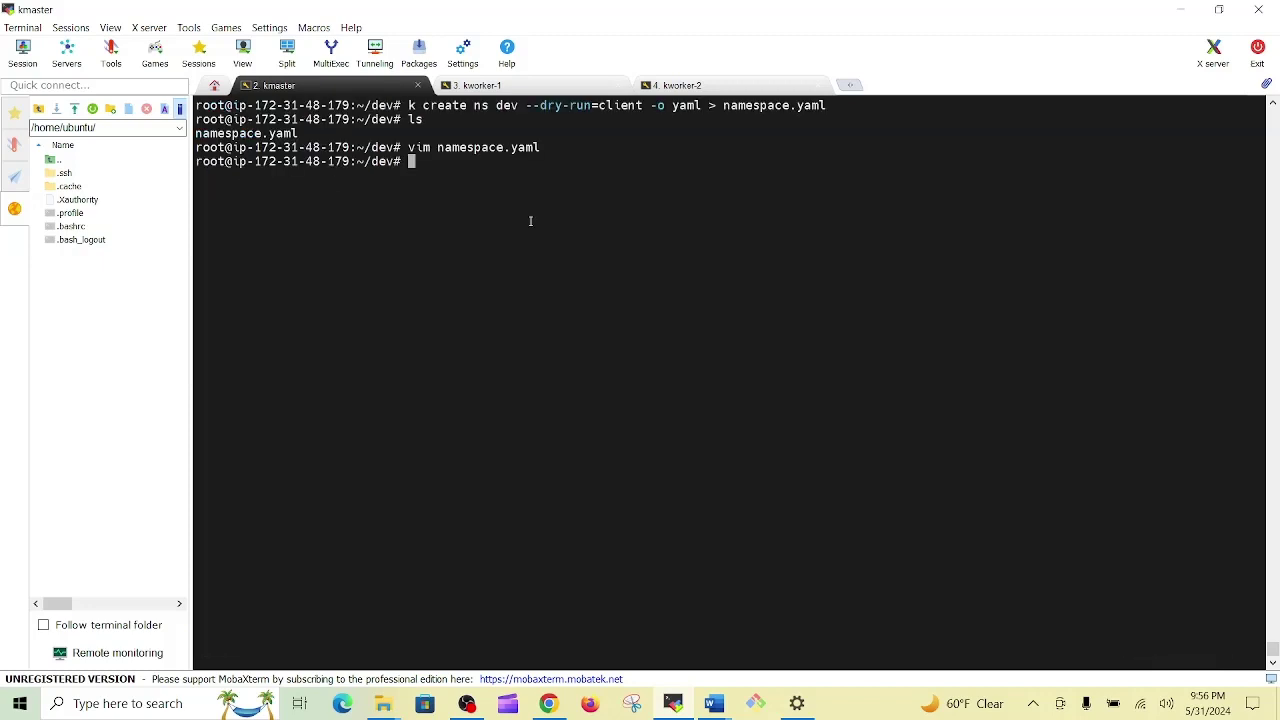
Step: Create the dev namespace by running k apply -f namespace.yaml on kmaster, and check the command's output
key("alt+Tab")
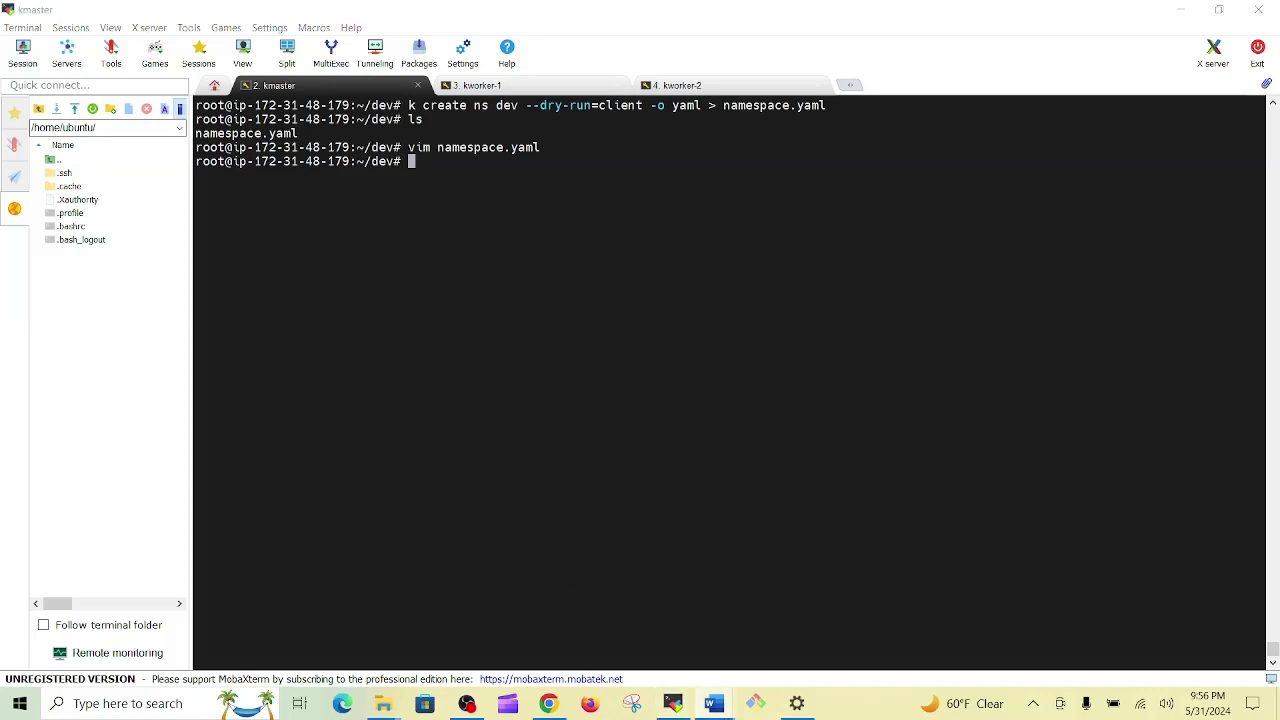
left_click(689, 314)
type("k apply ")
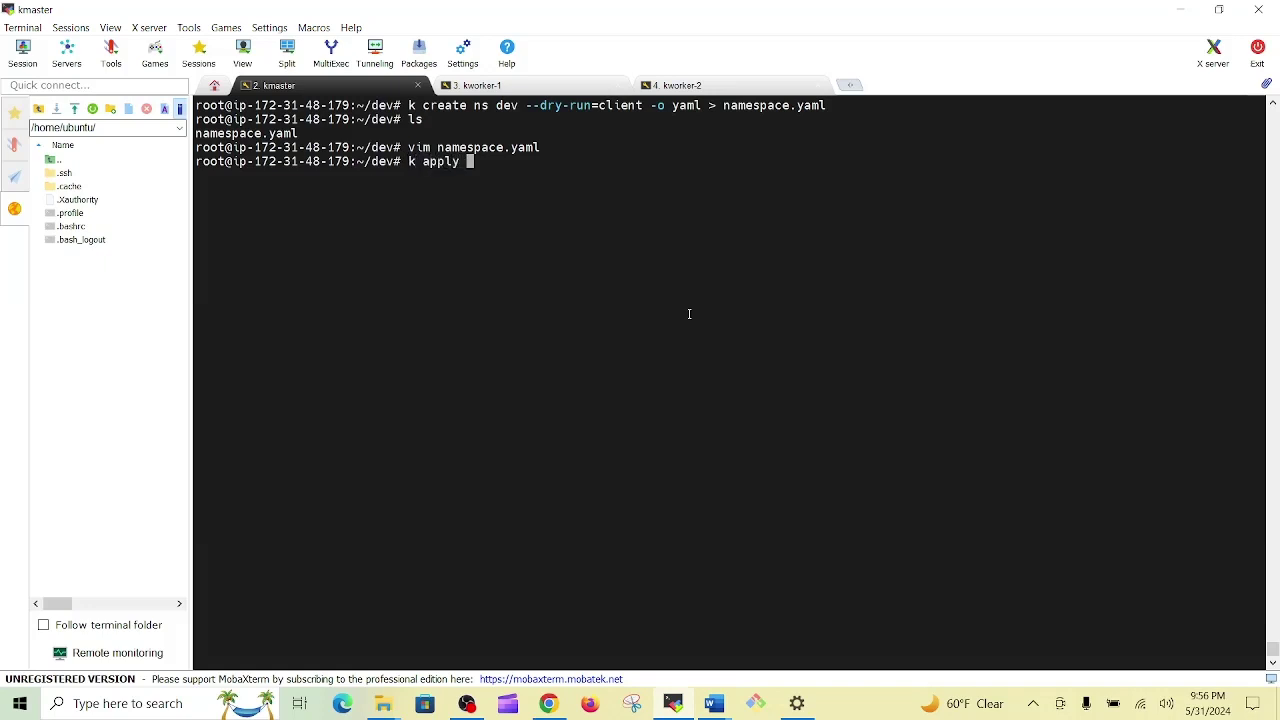
type("-f name")
key("Tab")
key("Return")
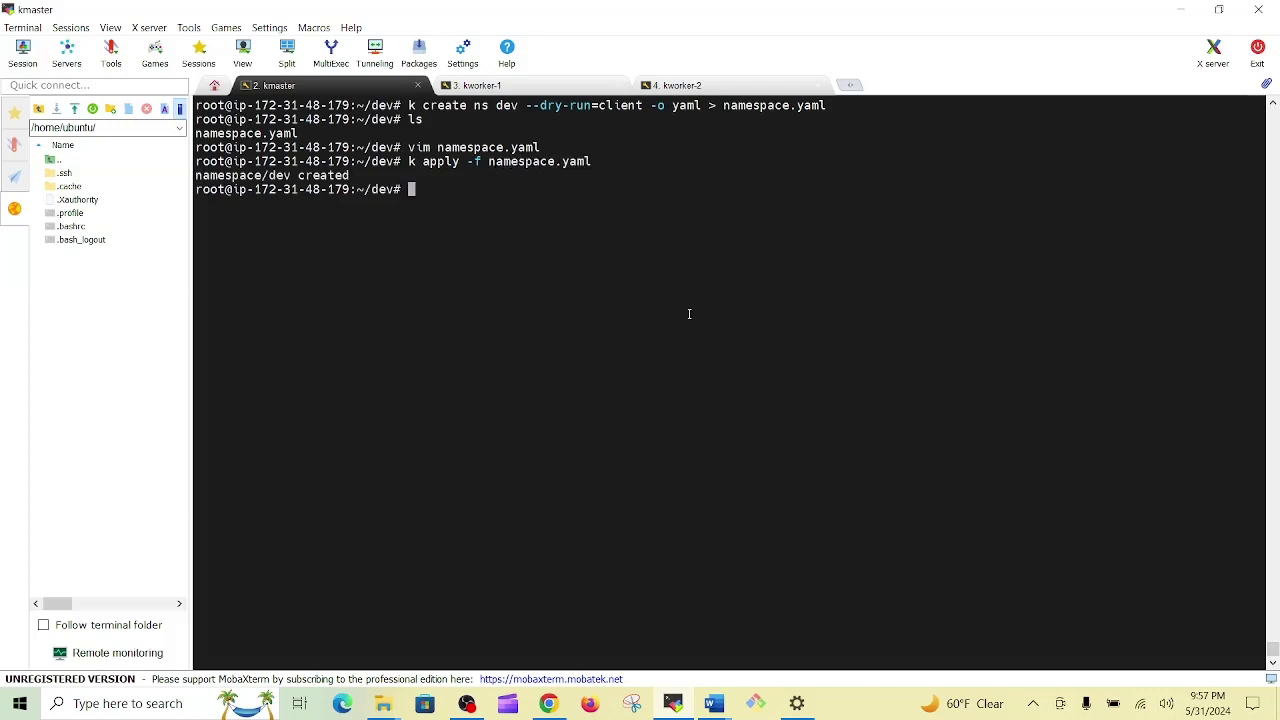
double_click(241, 177)
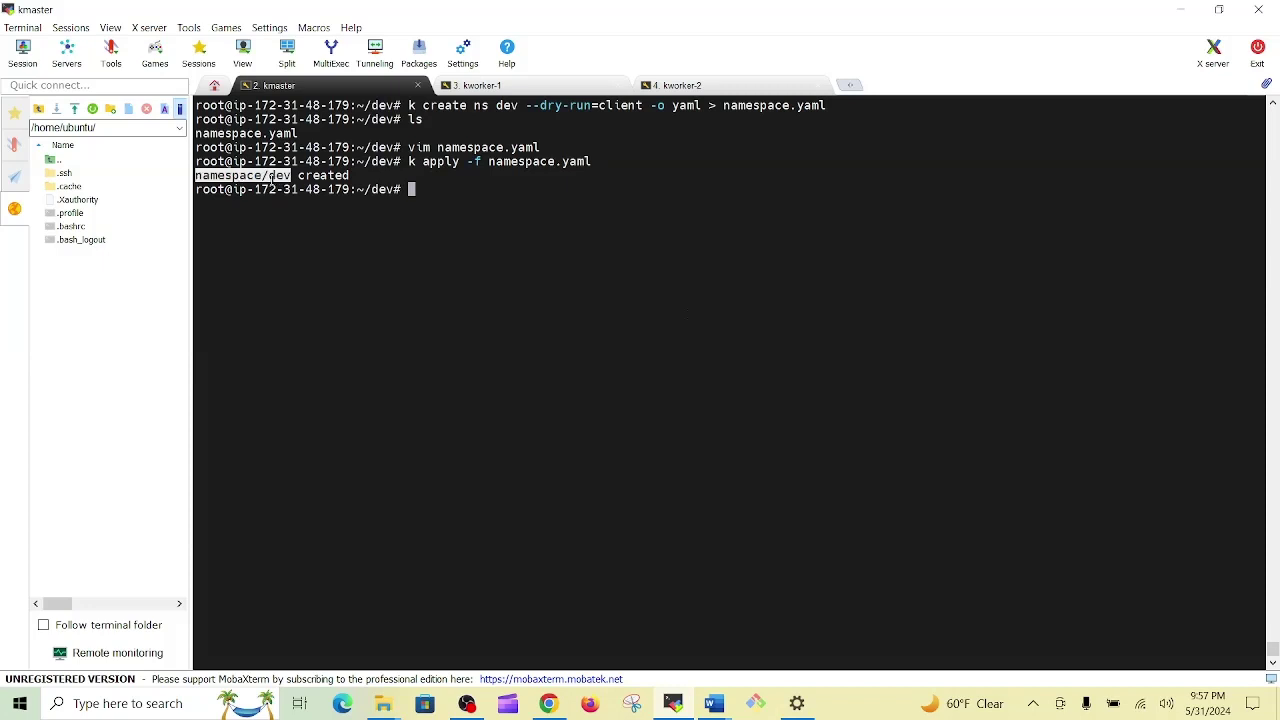
left_click(321, 180)
double_click(321, 177)
triple_click(532, 214)
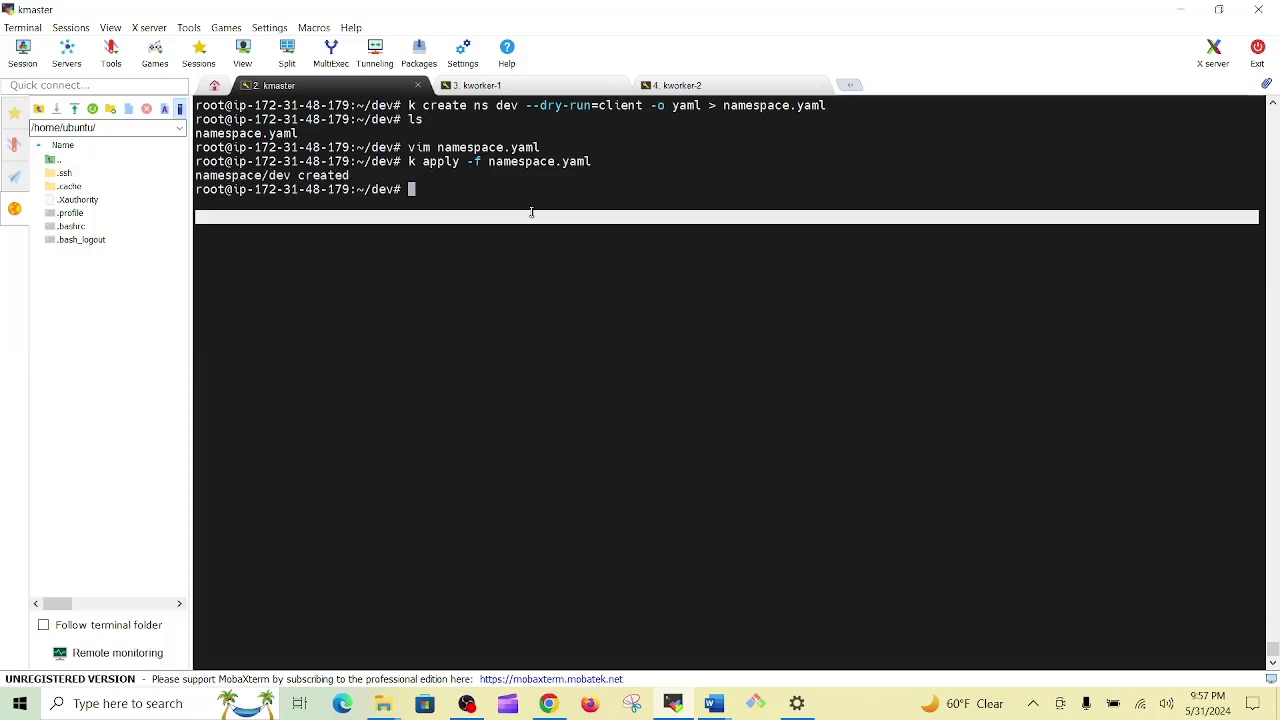
left_click(522, 186)
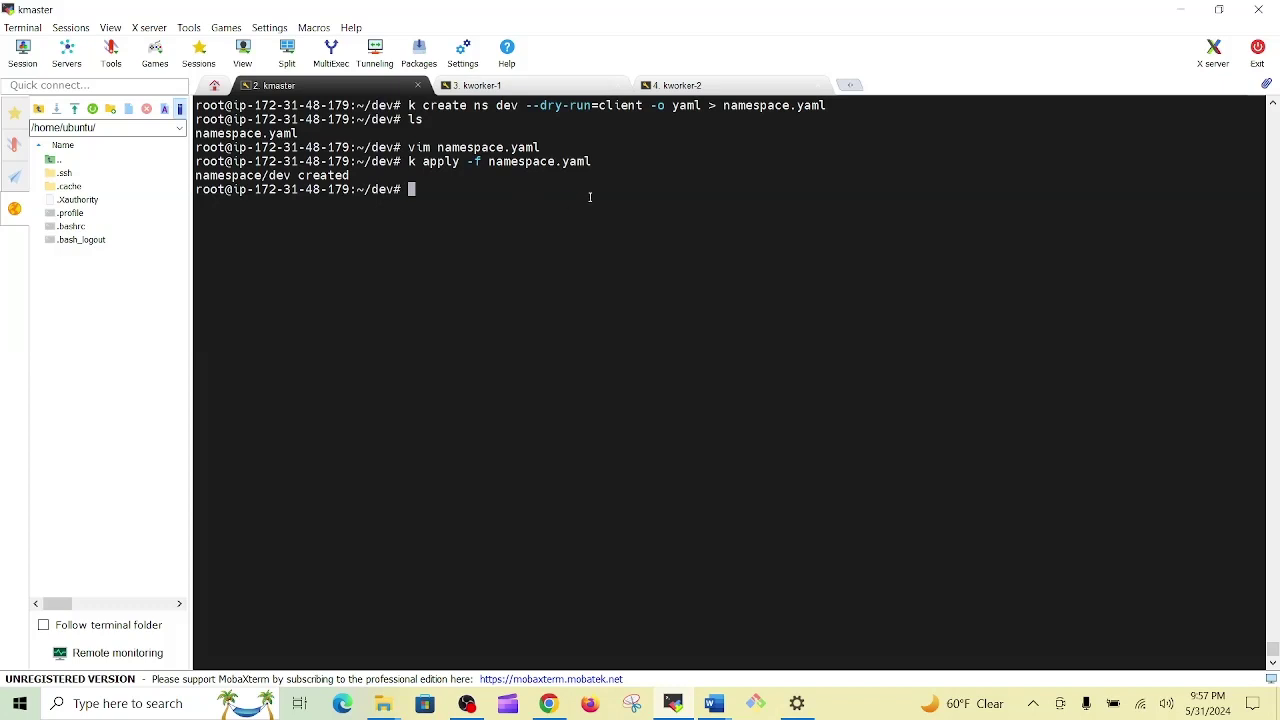
Step: List the cluster's namespaces with k get ns and examine the default, kube-node-lease, kube-public, kube-system and dev entries
type("k get ns")
key("Return")
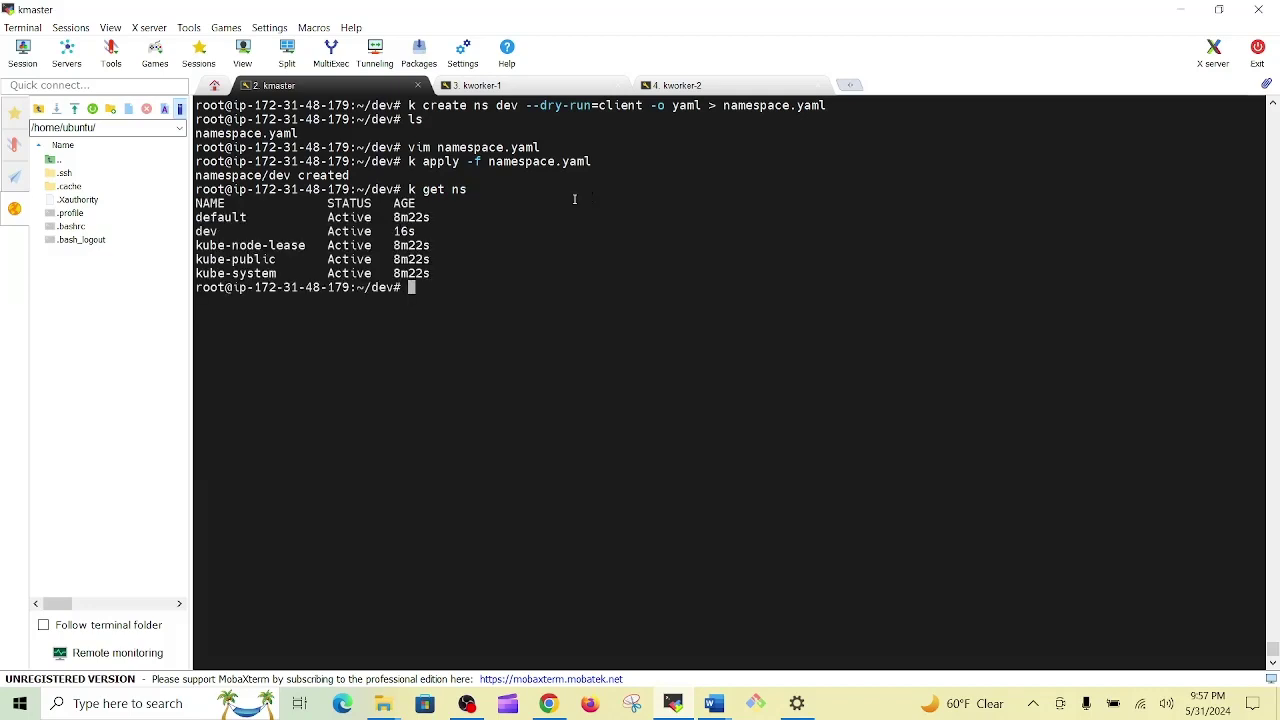
double_click(213, 233)
double_click(229, 217)
double_click(233, 247)
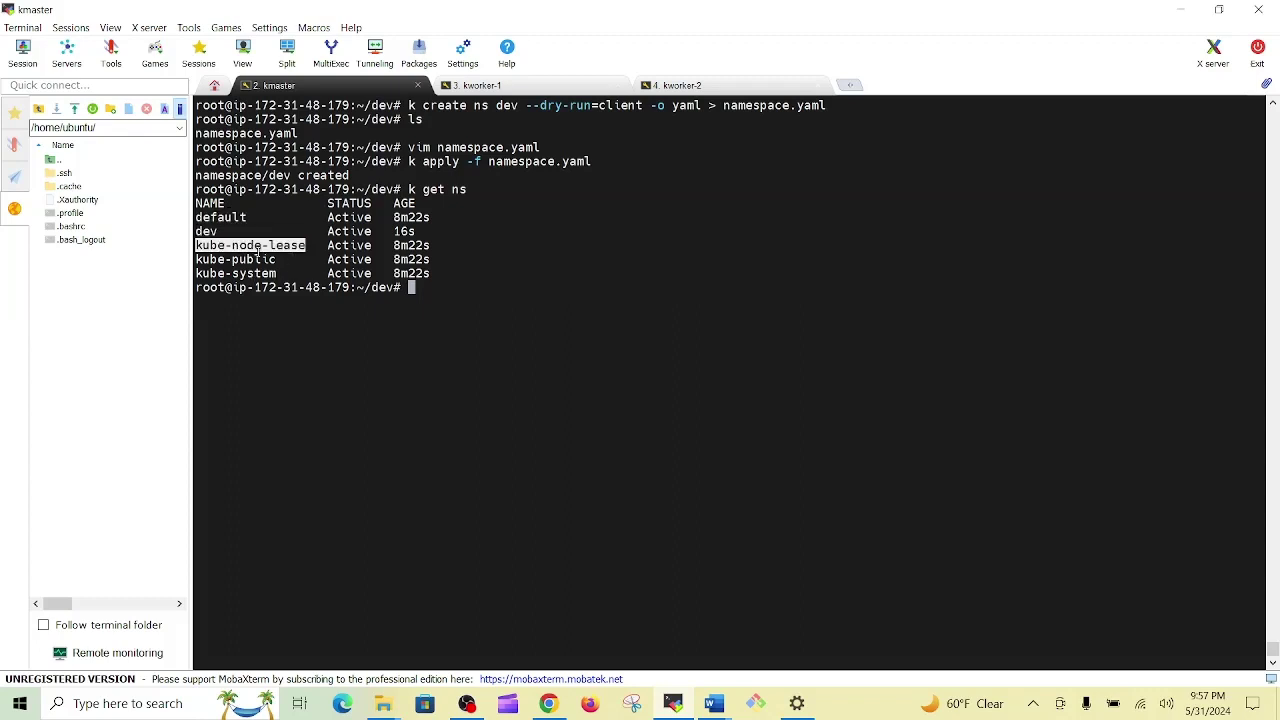
double_click(259, 258)
double_click(250, 274)
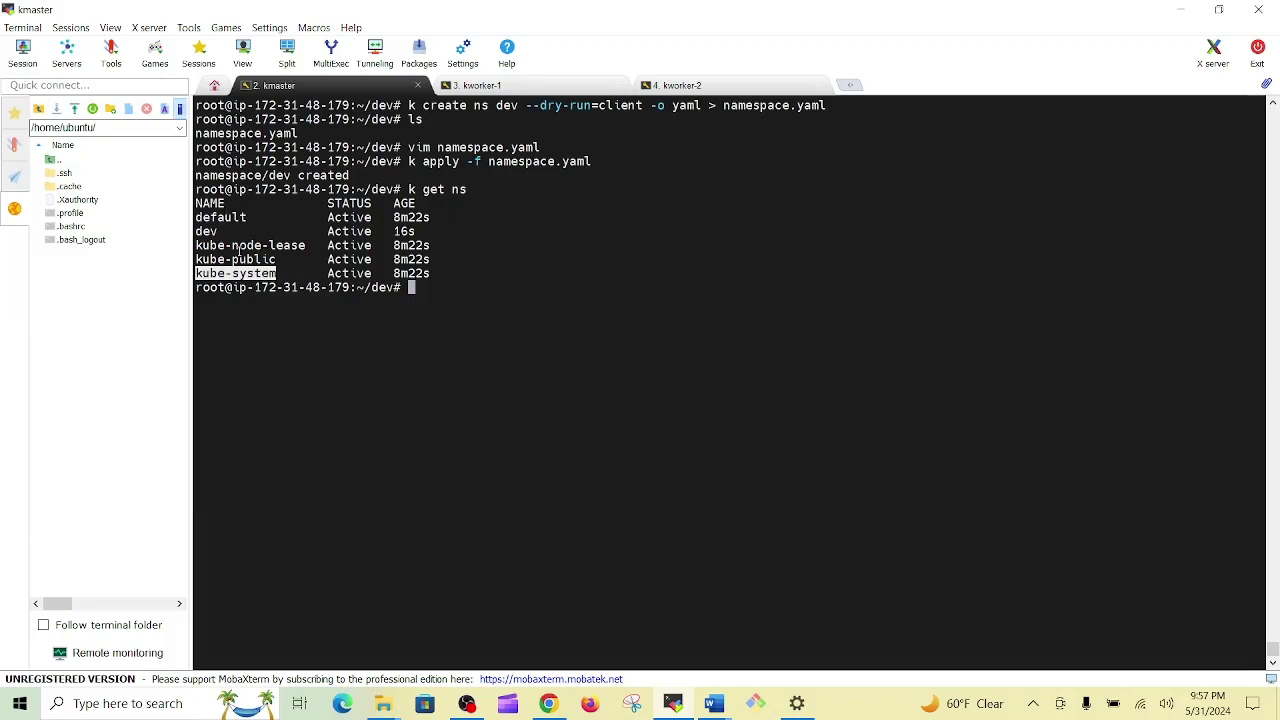
left_click(211, 231)
double_click(211, 231)
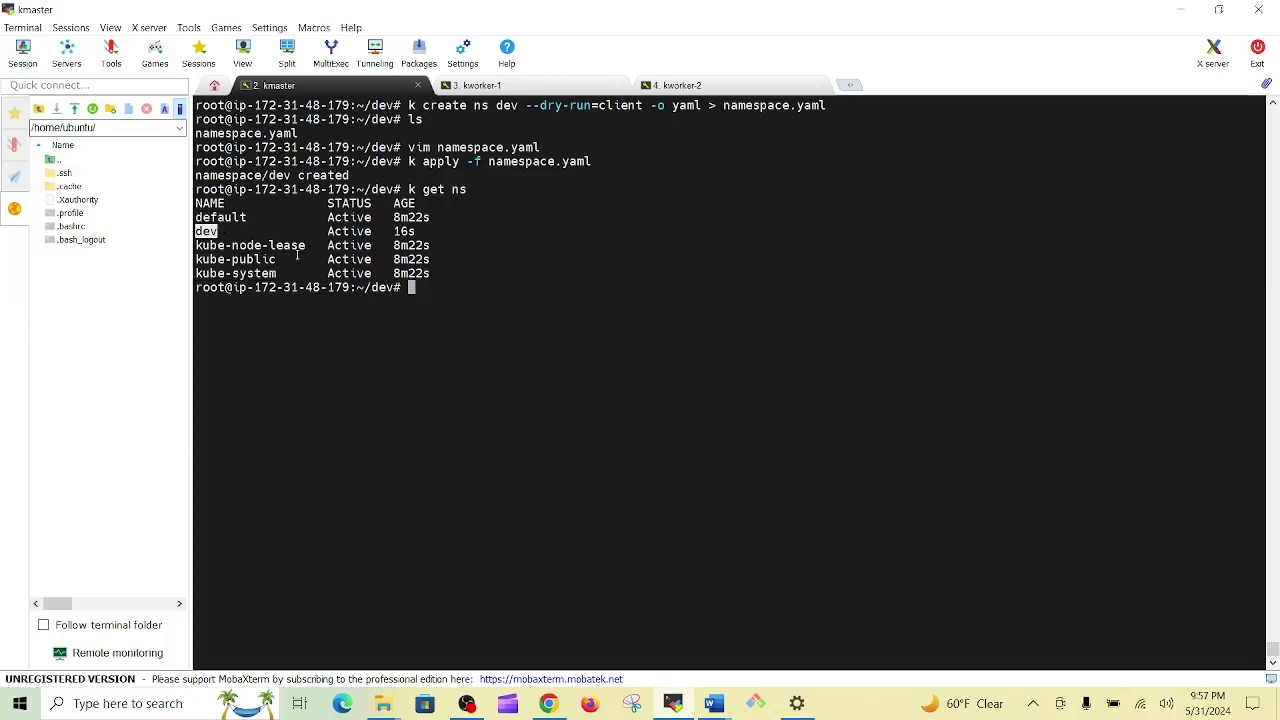
left_click(556, 262)
left_click(1181, 9)
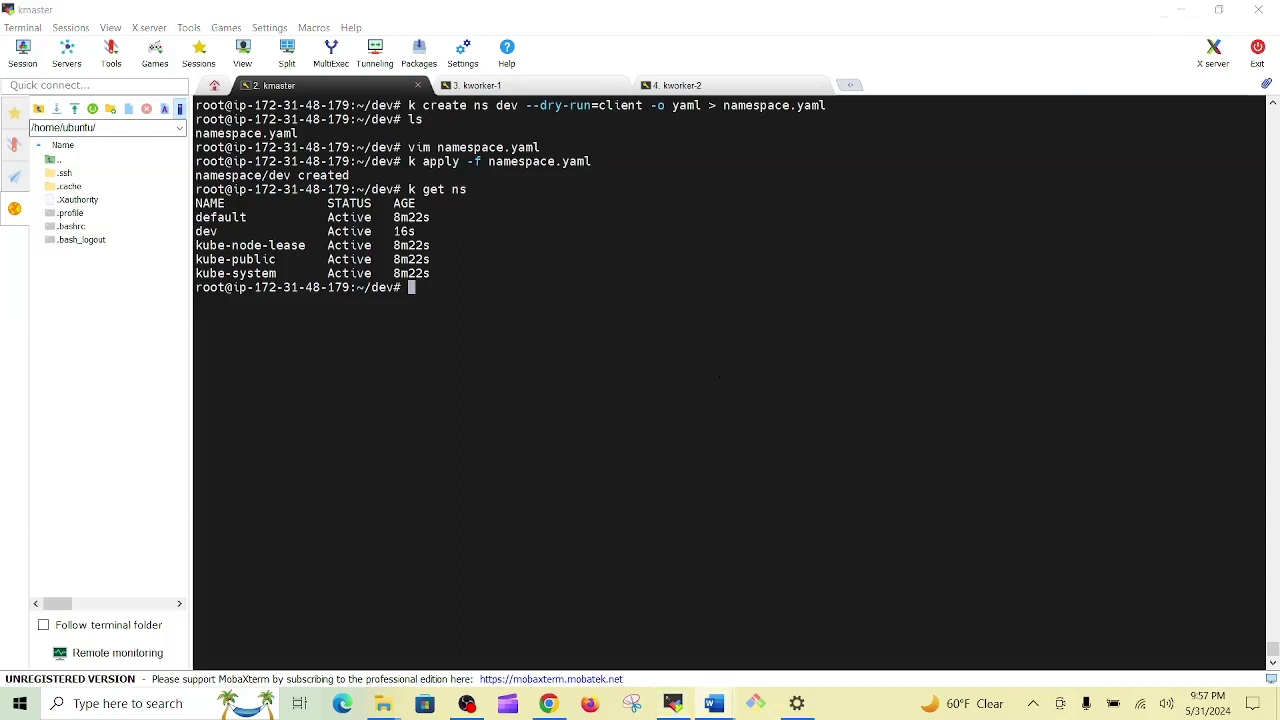
Step: Clear the kmaster terminal and open a new file backend.yaml in vim, ready for inserting text
left_click(867, 240)
key("ctrl+l")
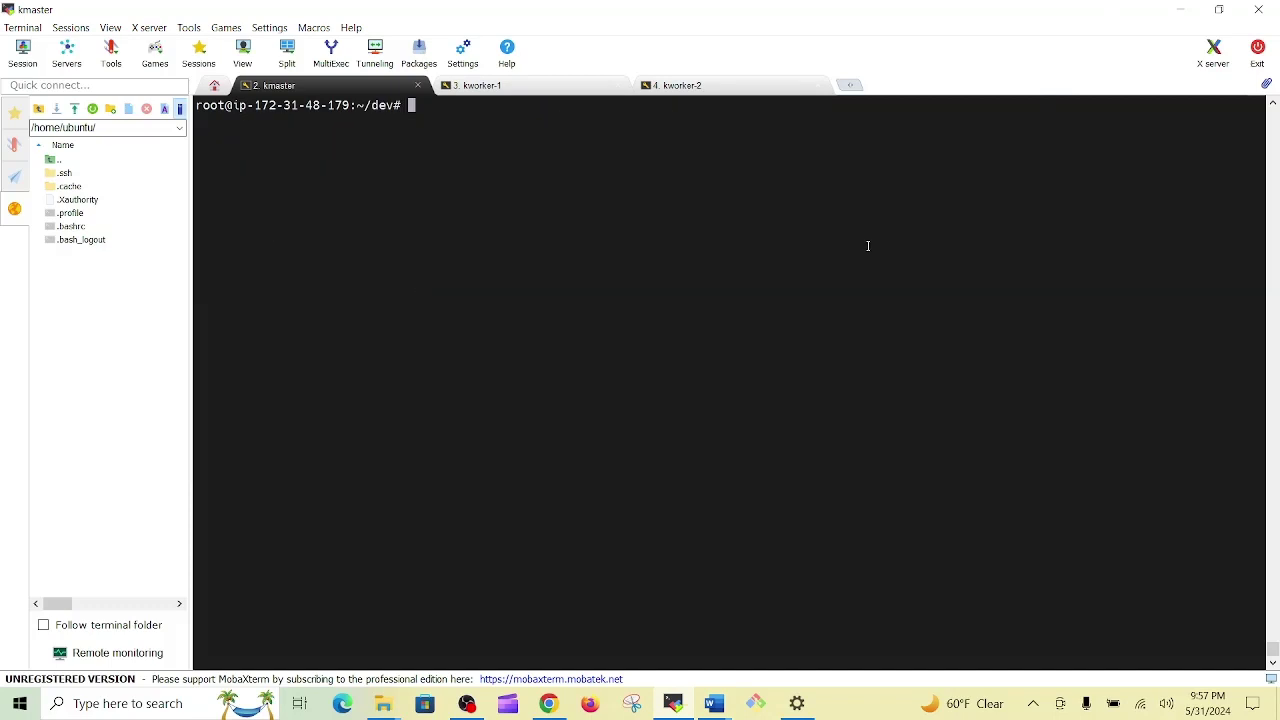
type("vim backend.yaml")
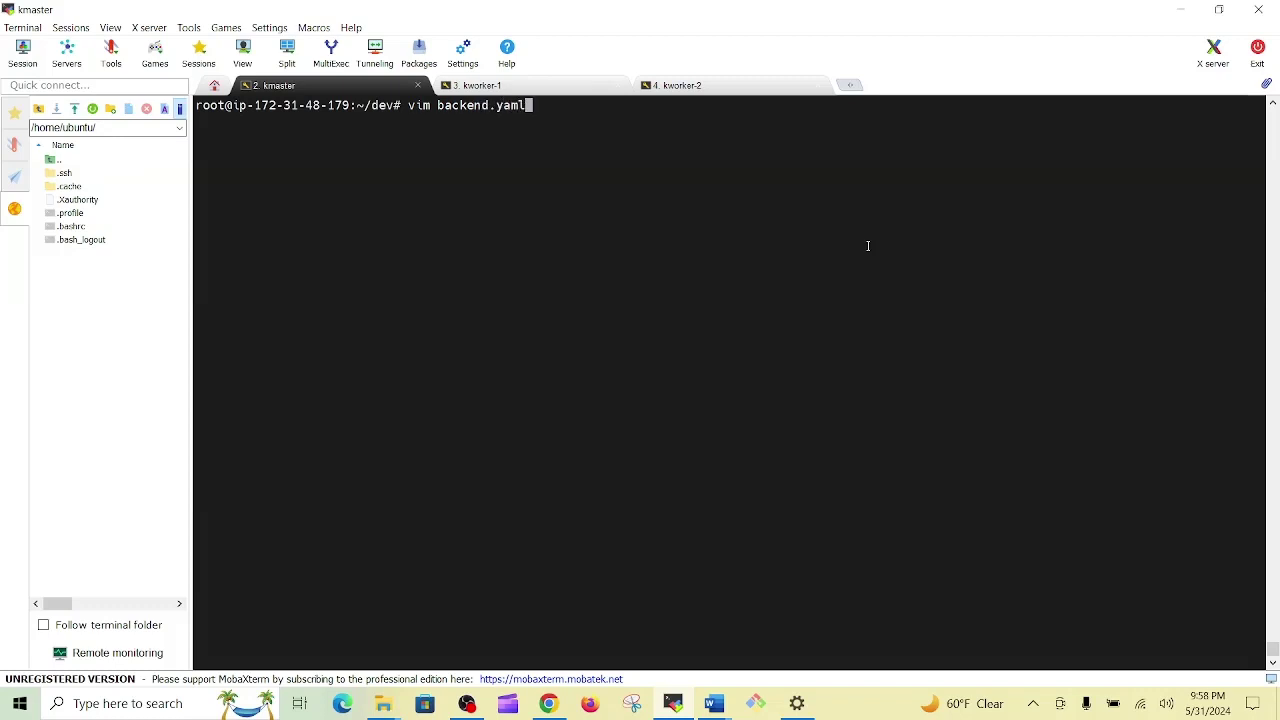
key("Return")
key("i")
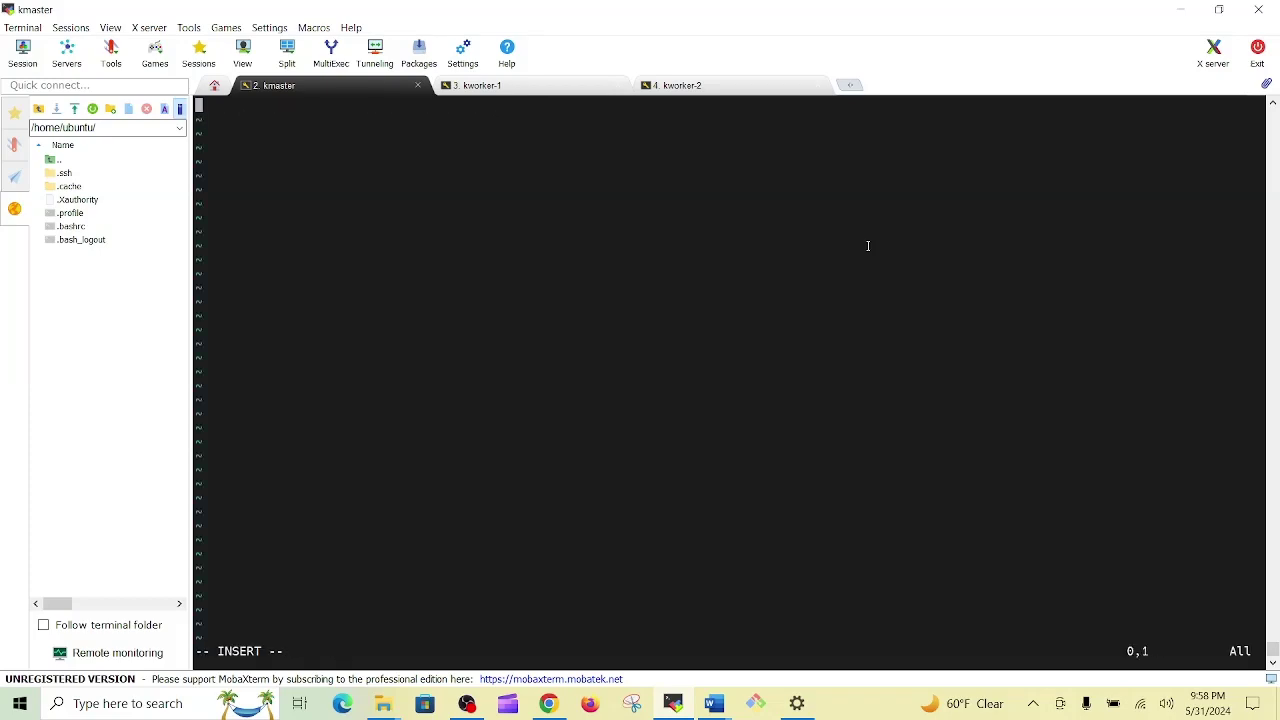
Step: Copy the raw contents of k8s-backend-pod.txt from the Paste_repo GitHub repository in Chrome and paste them into backend.yaml in MobaXterm
left_click(549, 704)
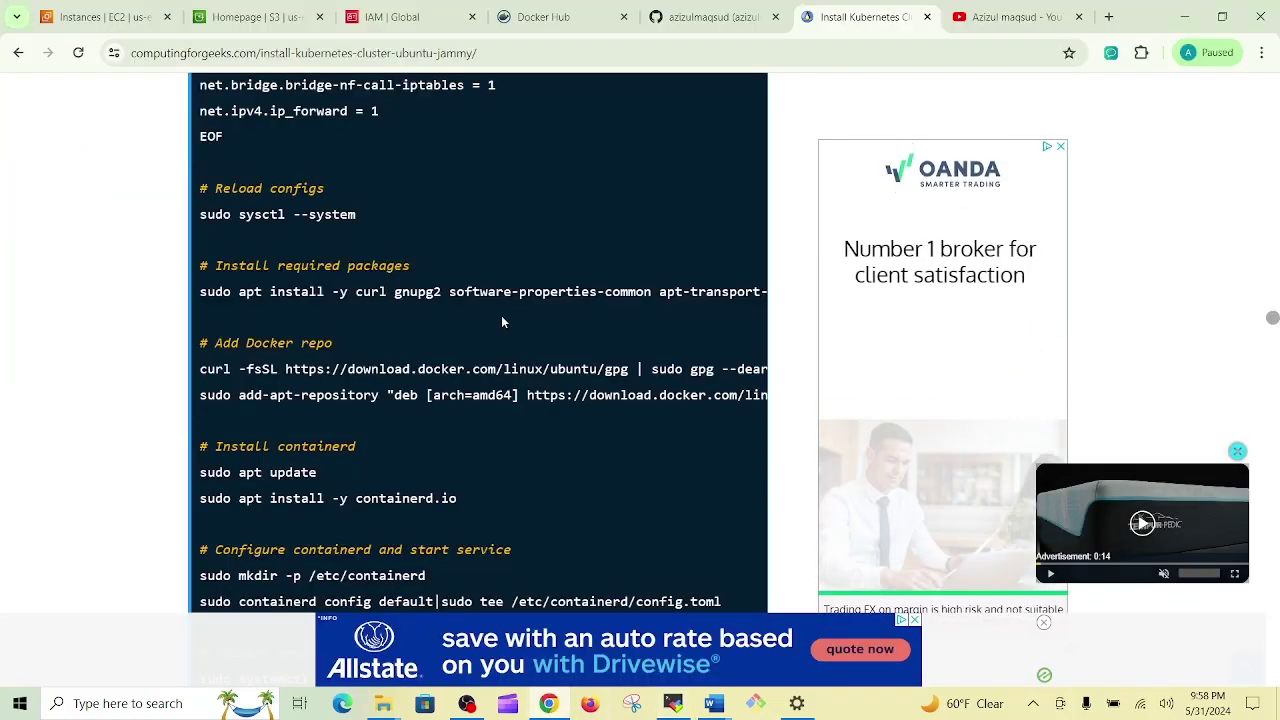
left_click(602, 22)
left_click(742, 19)
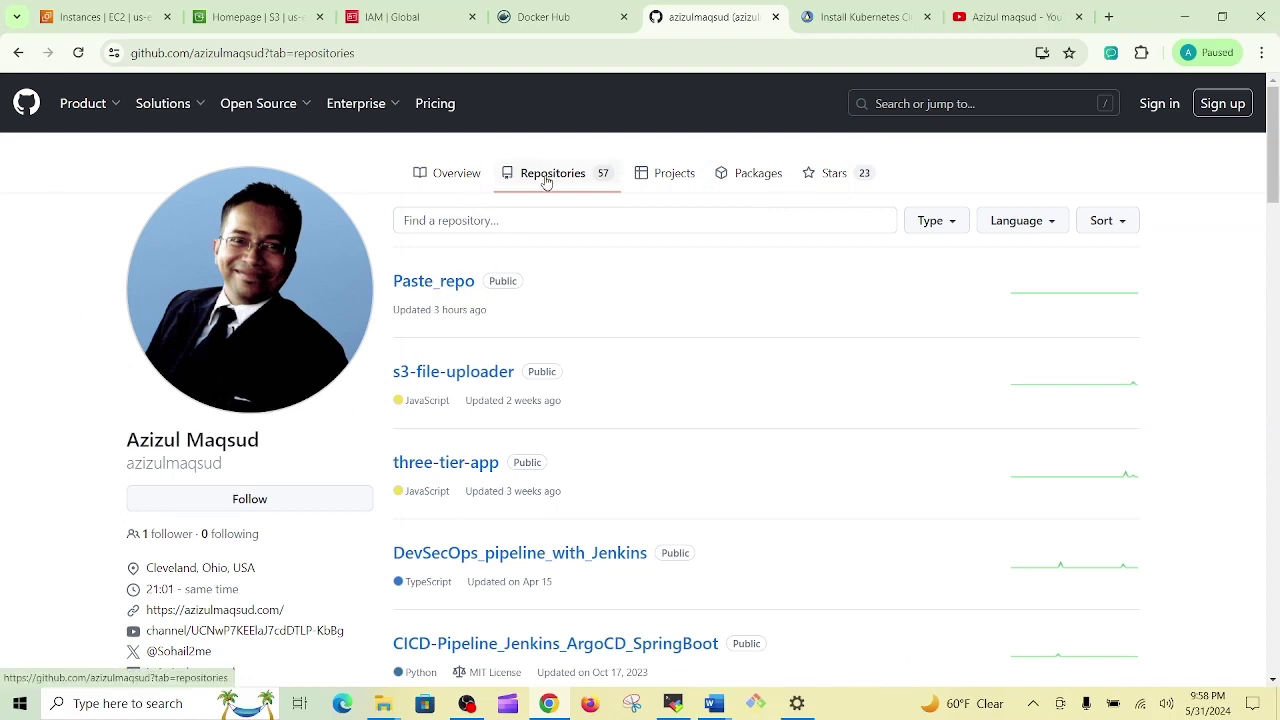
left_click(451, 284)
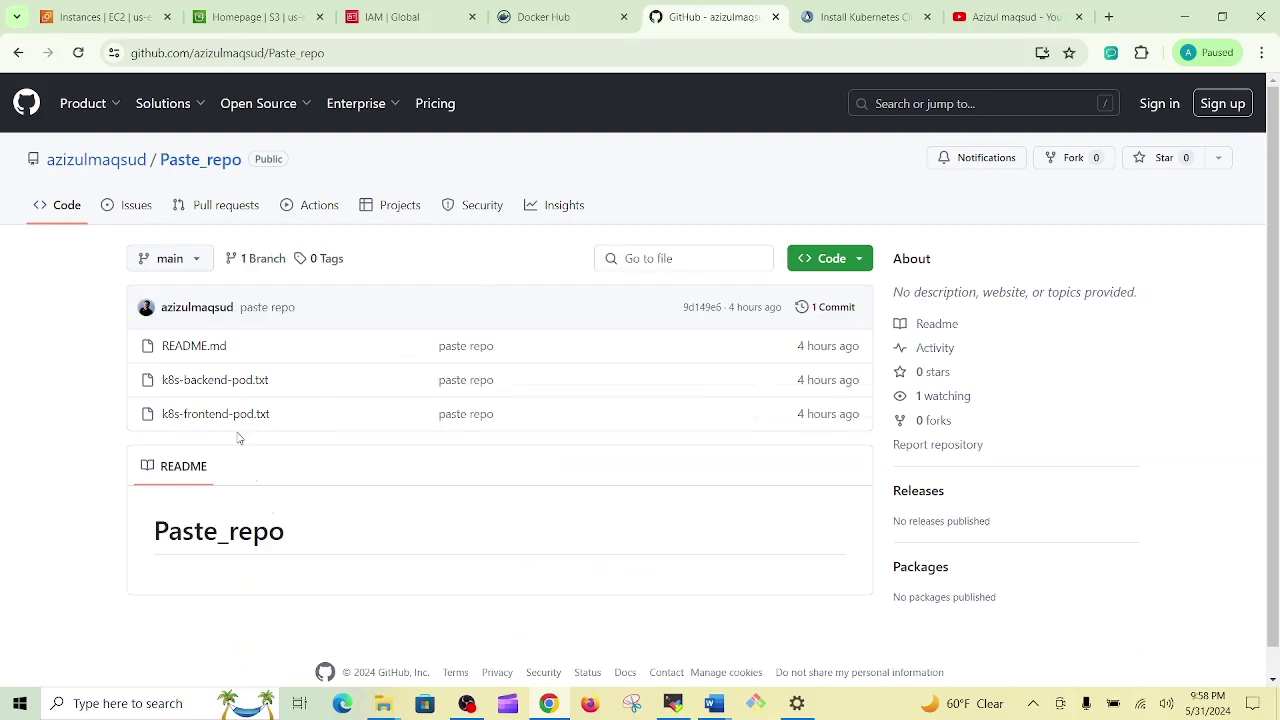
left_click(212, 384)
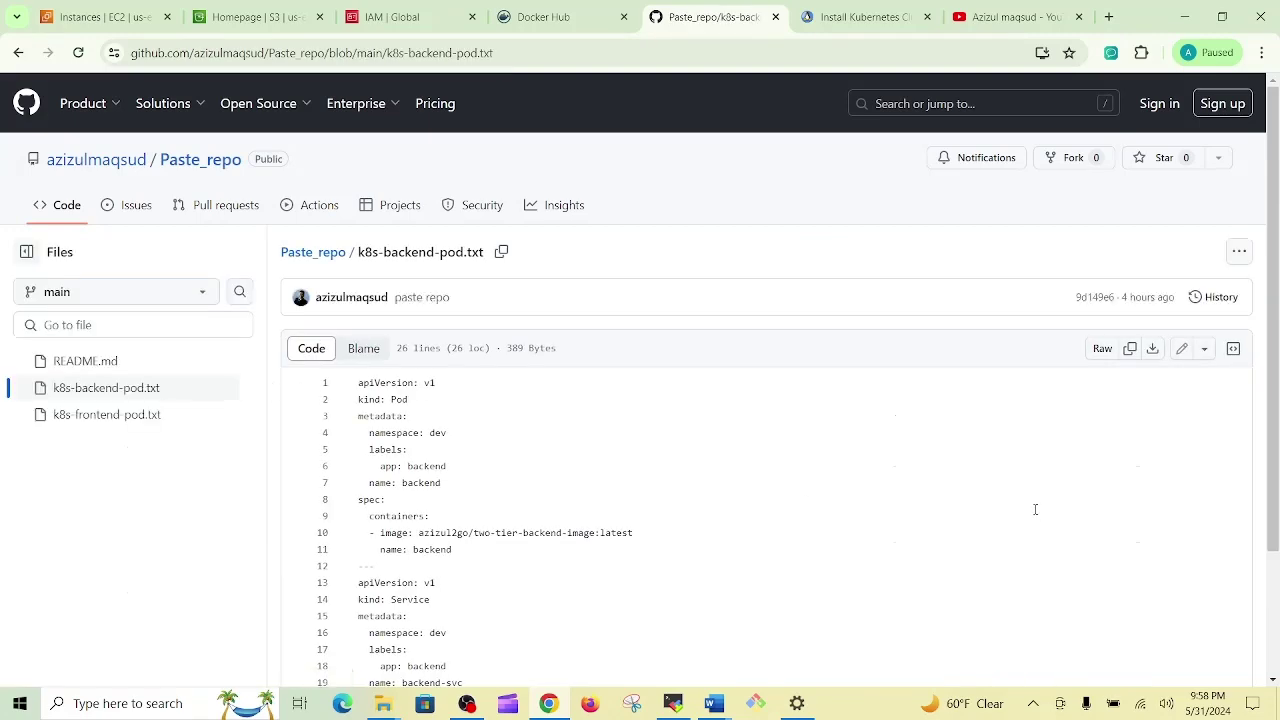
scroll(889, 548, "down", 2)
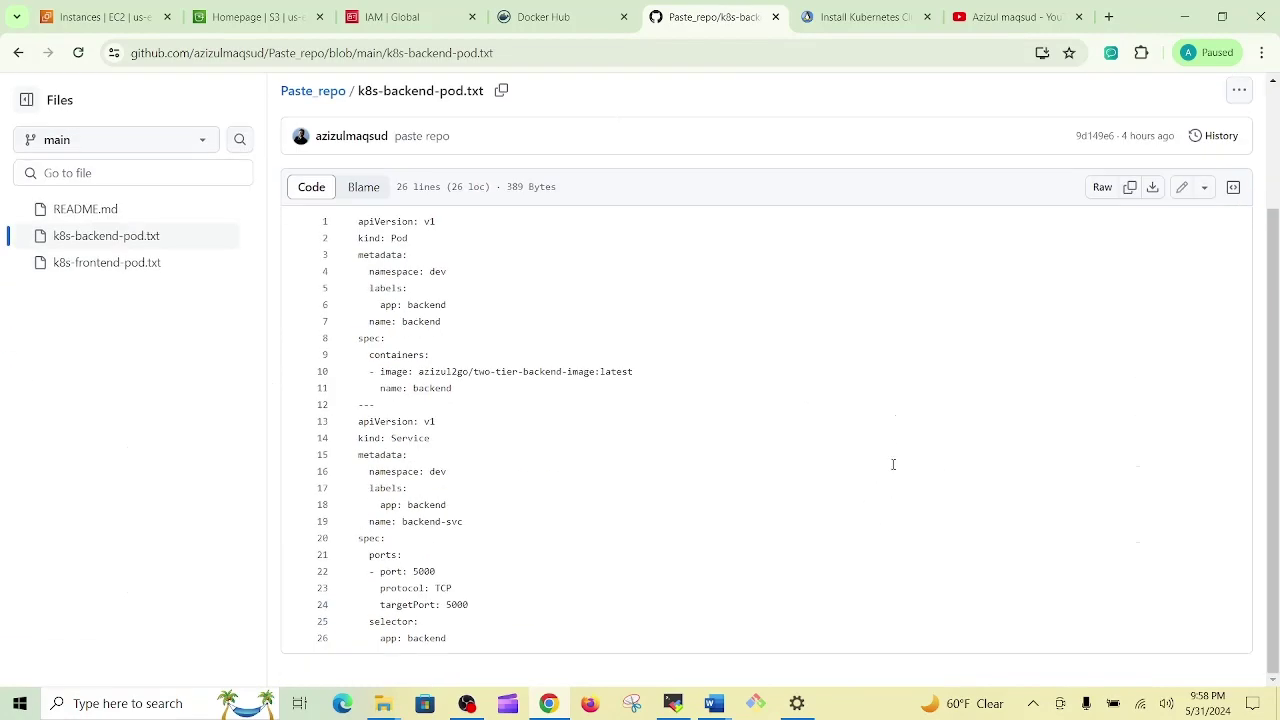
left_click(1133, 191)
left_click(675, 706)
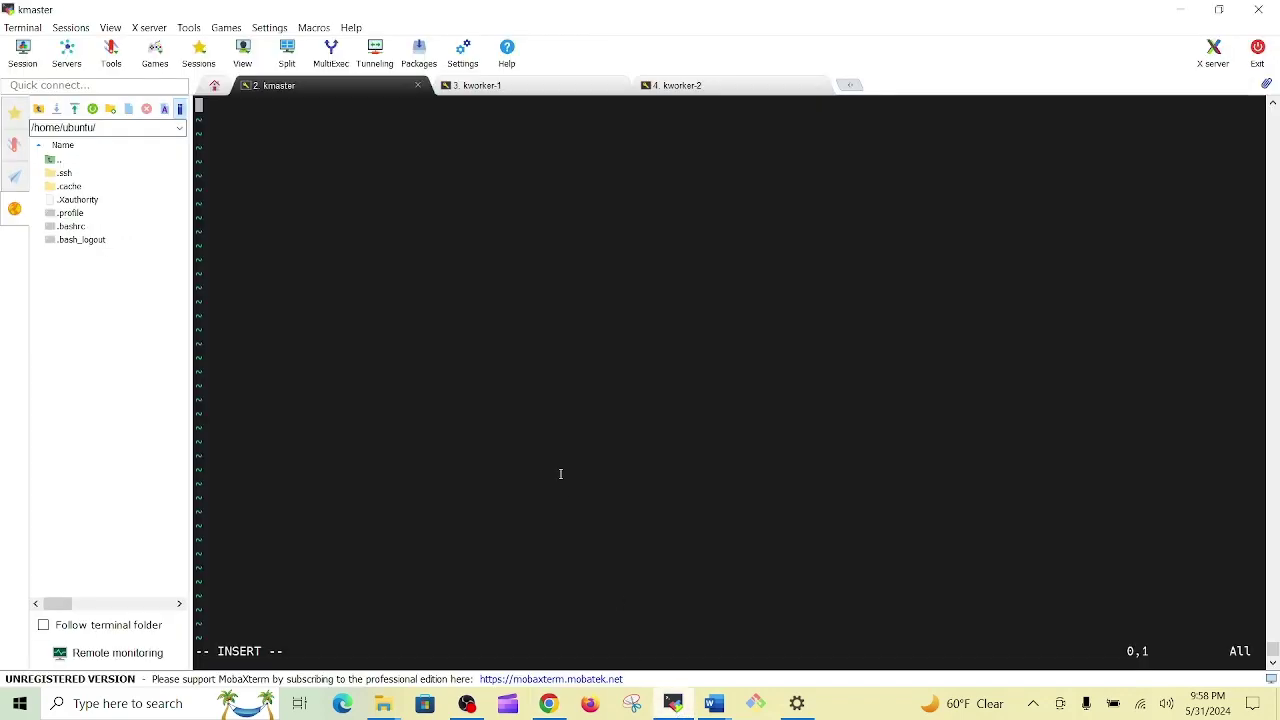
right_click(556, 405)
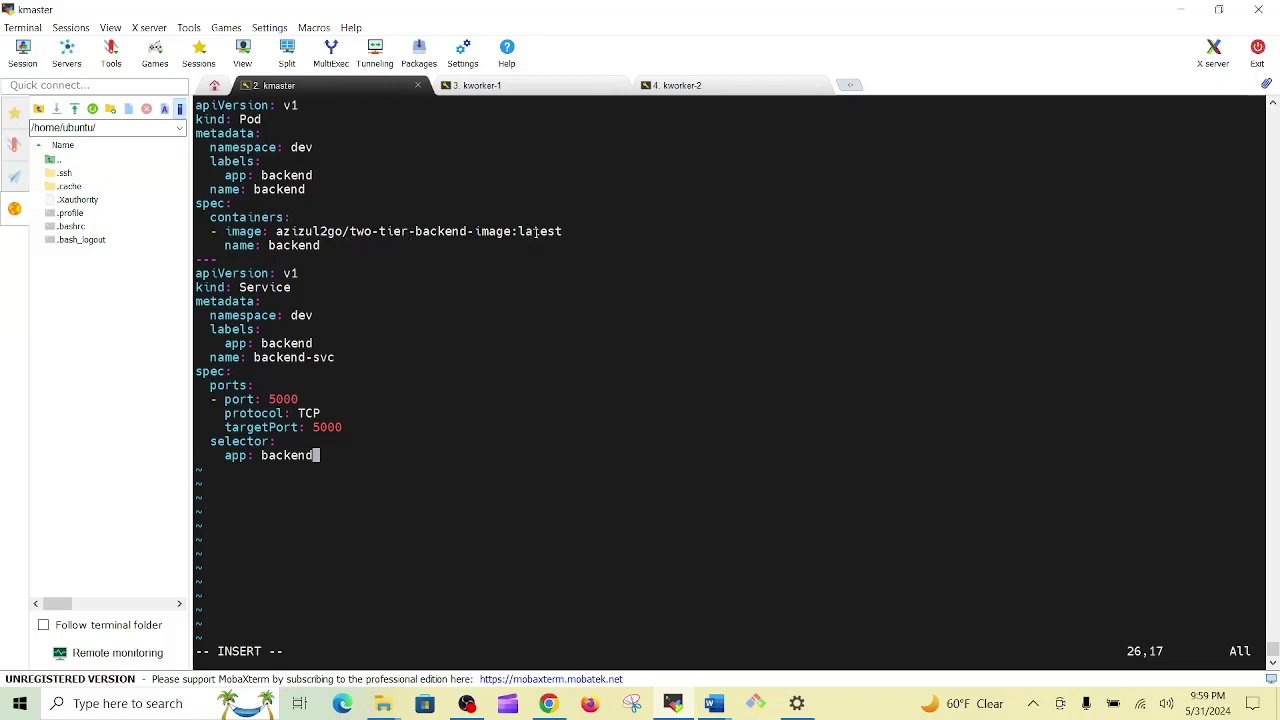
Step: View the two-tier image repositories on Docker Hub and the YouTube channel's video list in Chrome, and return to MobaXterm
left_click(549, 704)
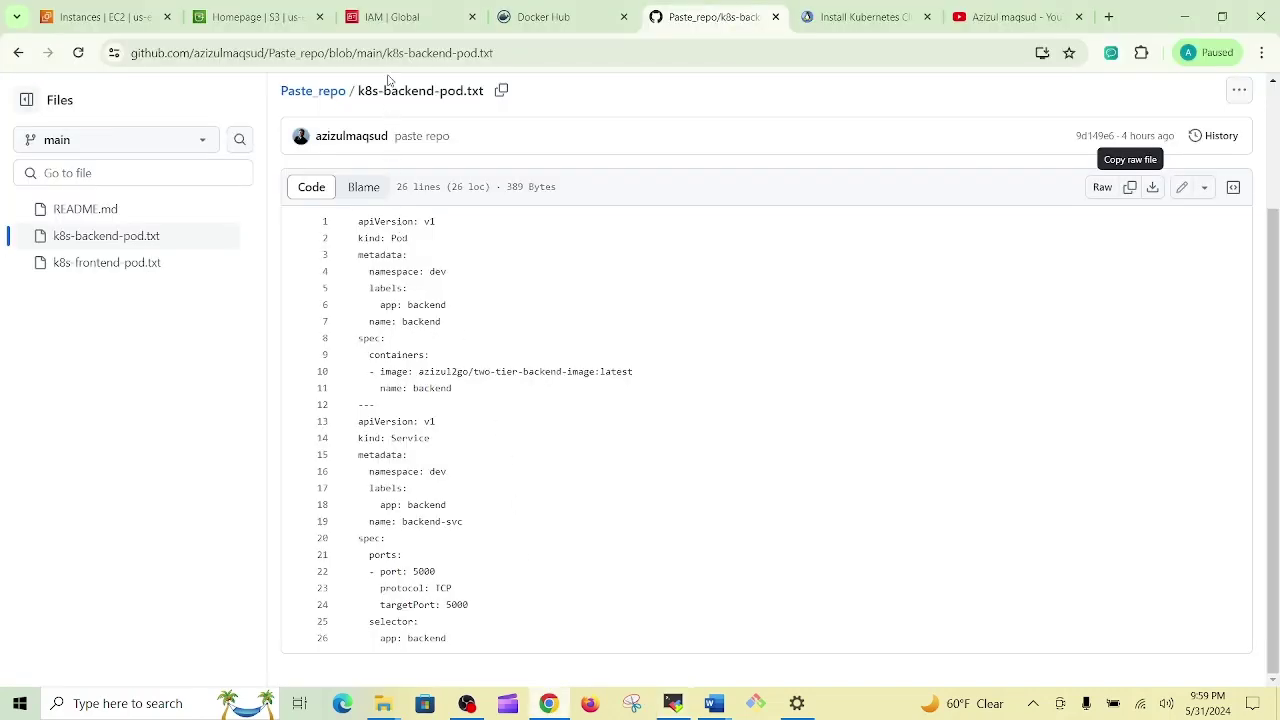
left_click(531, 15)
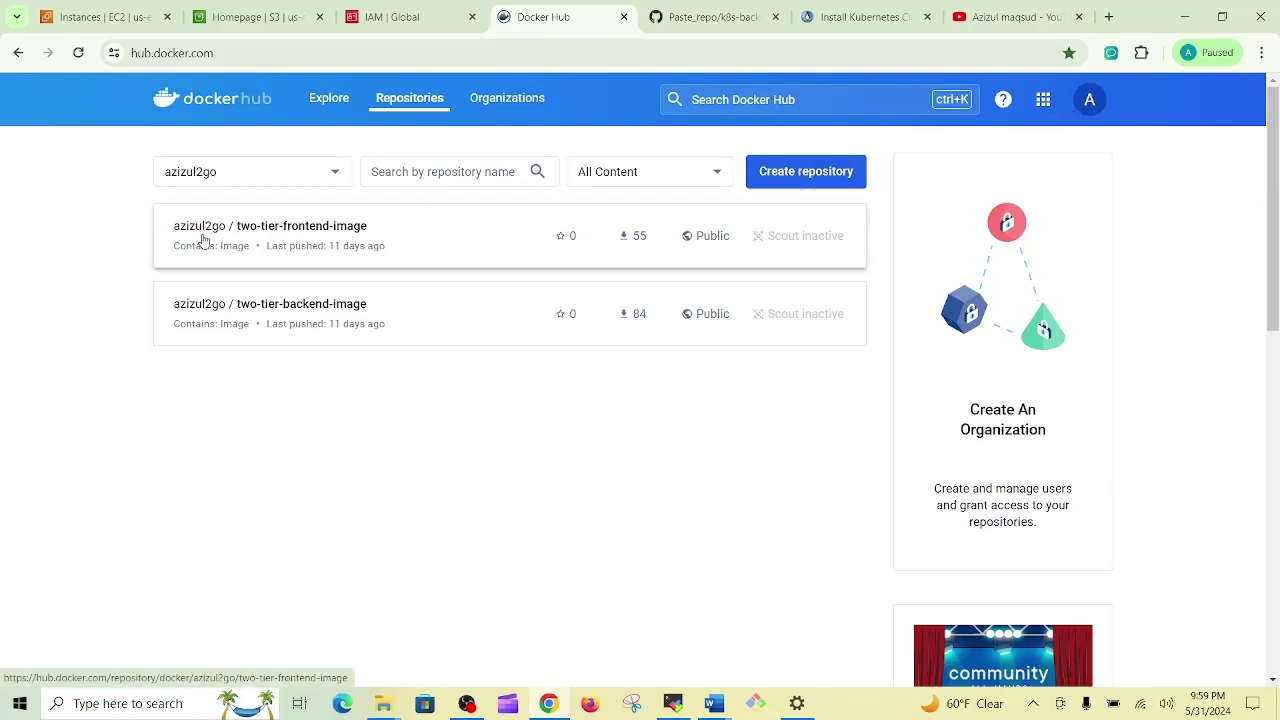
left_click(1012, 17)
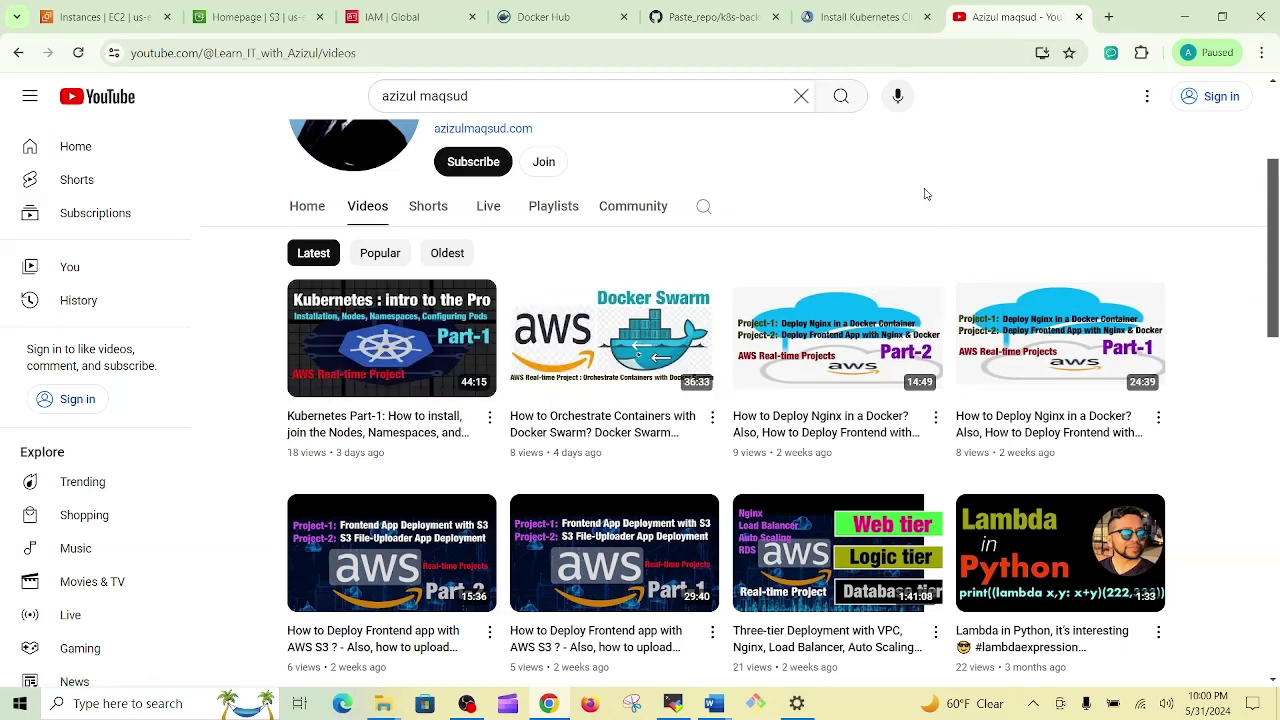
left_click(667, 712)
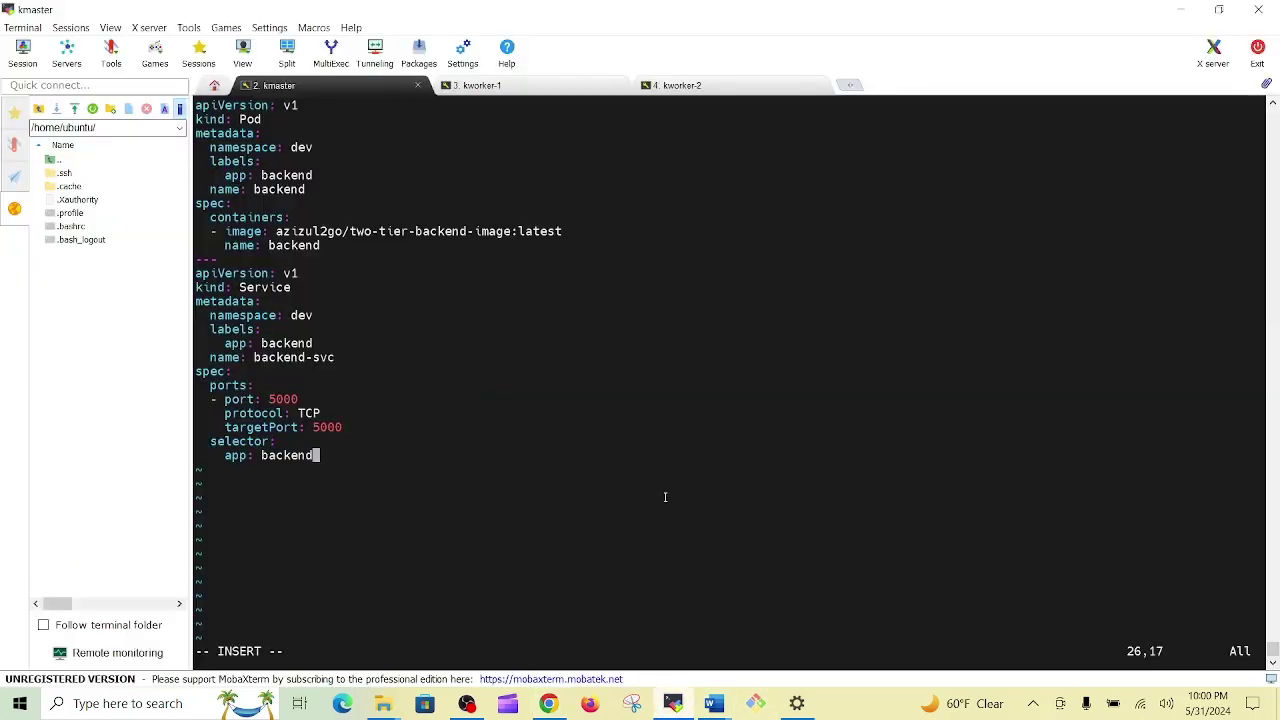
Step: Save backend.yaml and close vim
key("Escape")
key("shift+colon")
type("wq")
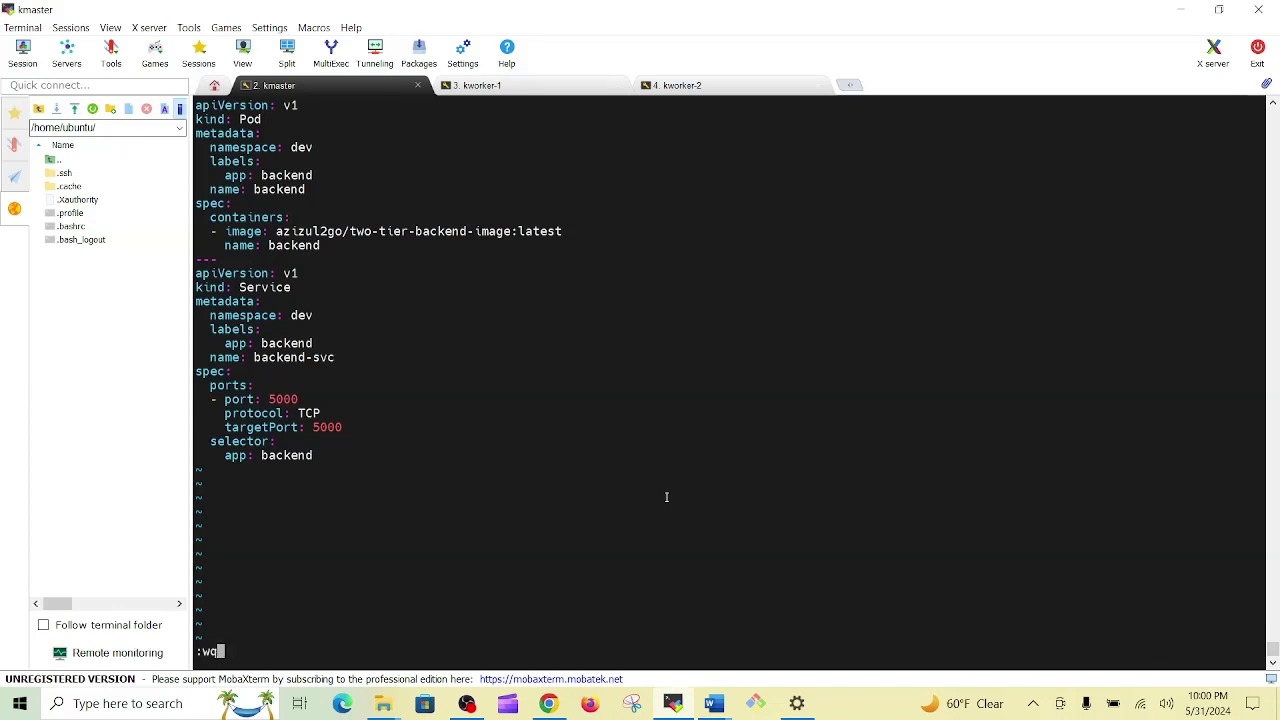
key("Return")
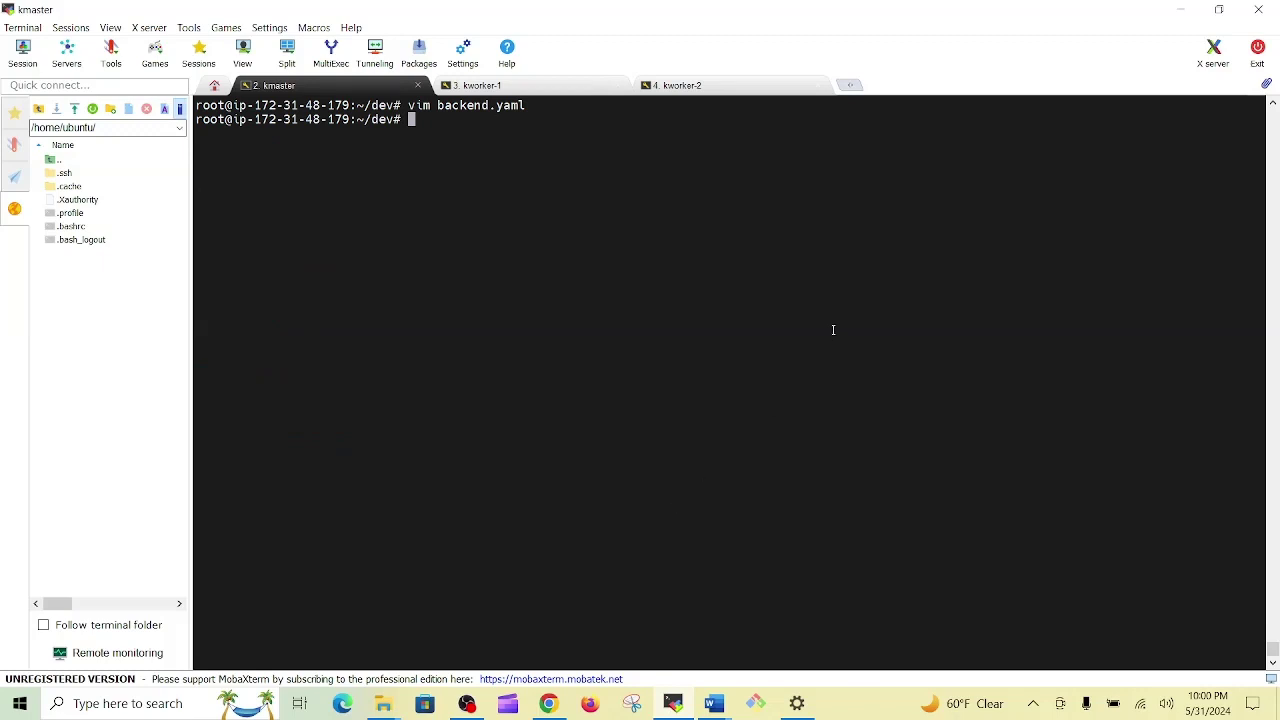
Step: Open a new file frontend.yaml in vim on kmaster, ready for inserting text
type("vim frontend.yaml")
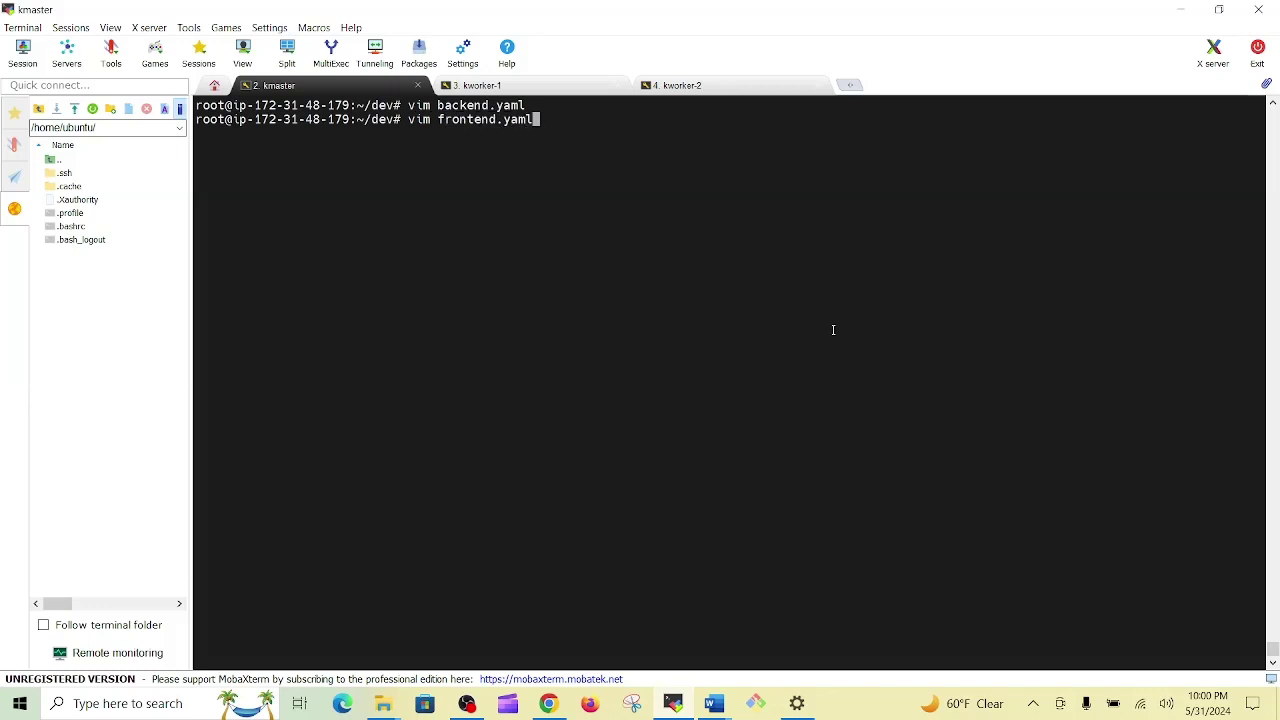
key("Return")
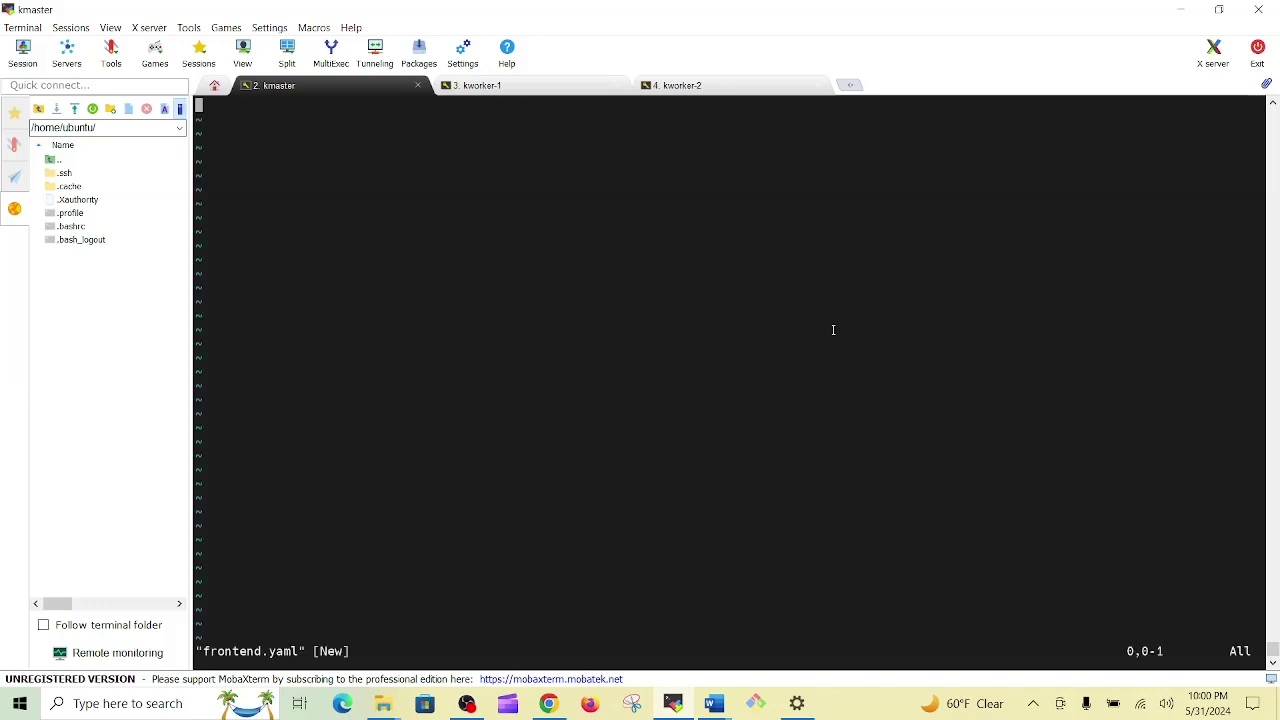
key("i")
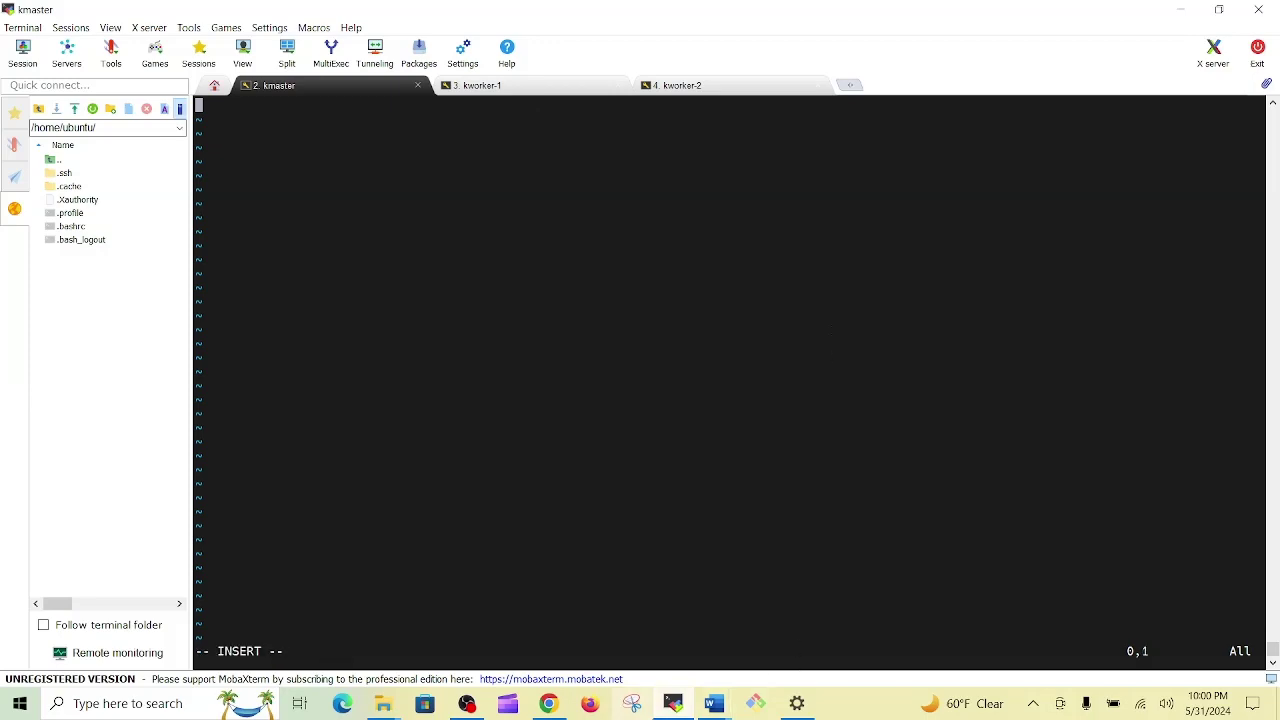
Step: Switch to Chrome to find the frontend pod manifest in the Paste_repo GitHub repository
left_click(548, 703)
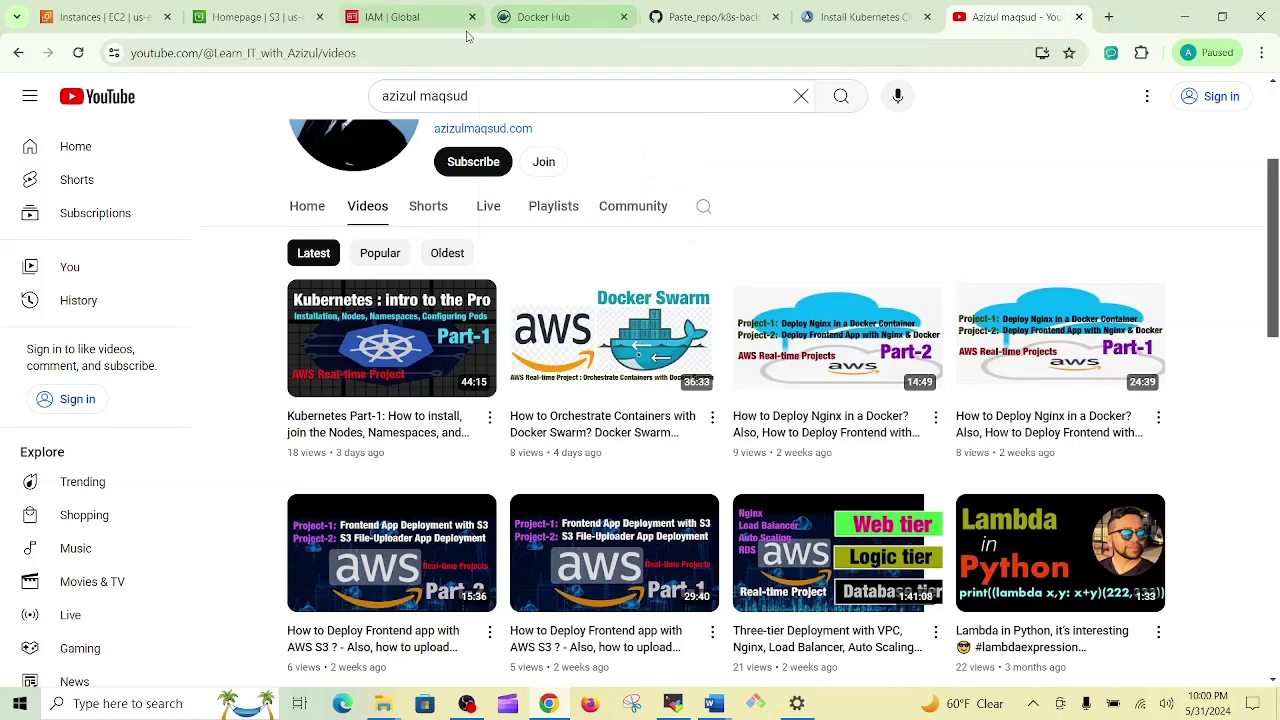
left_click(258, 20)
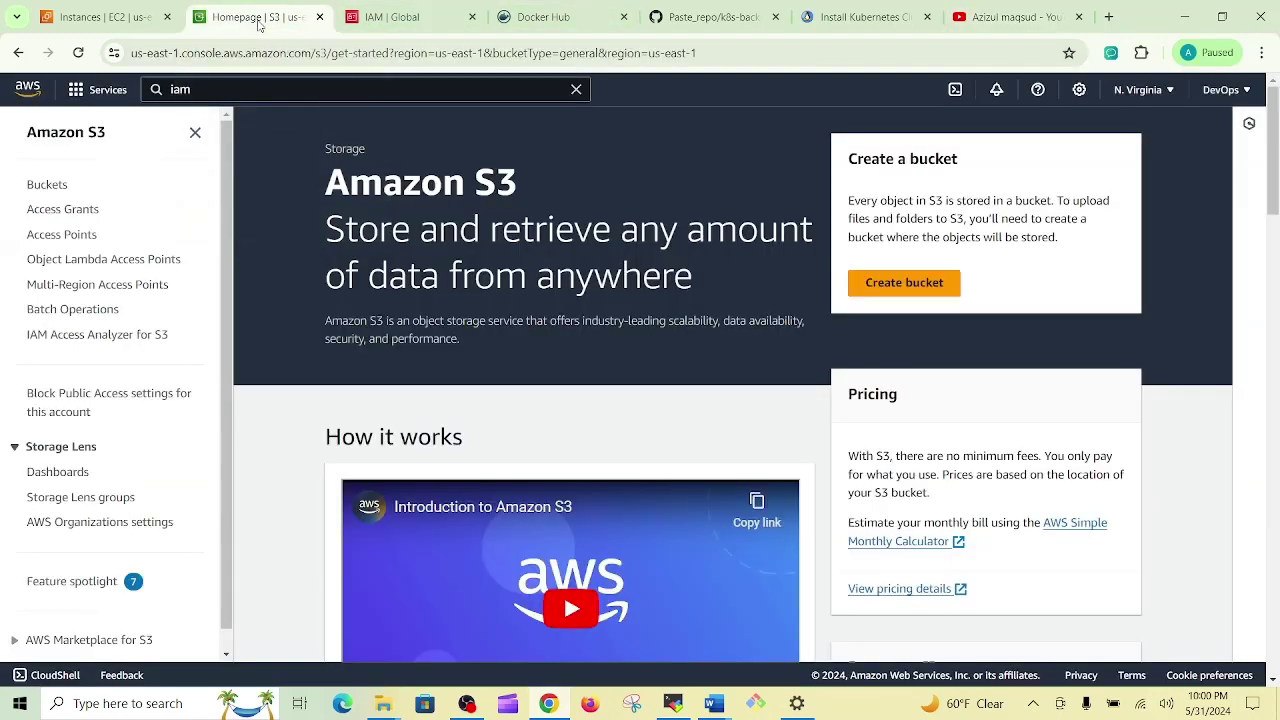
Step: Copy the contents of k8s-frontend-pod.txt from the GitHub Paste_repo repository and paste them into frontend.yaml in the kmaster terminal's vim editor
left_click(680, 16)
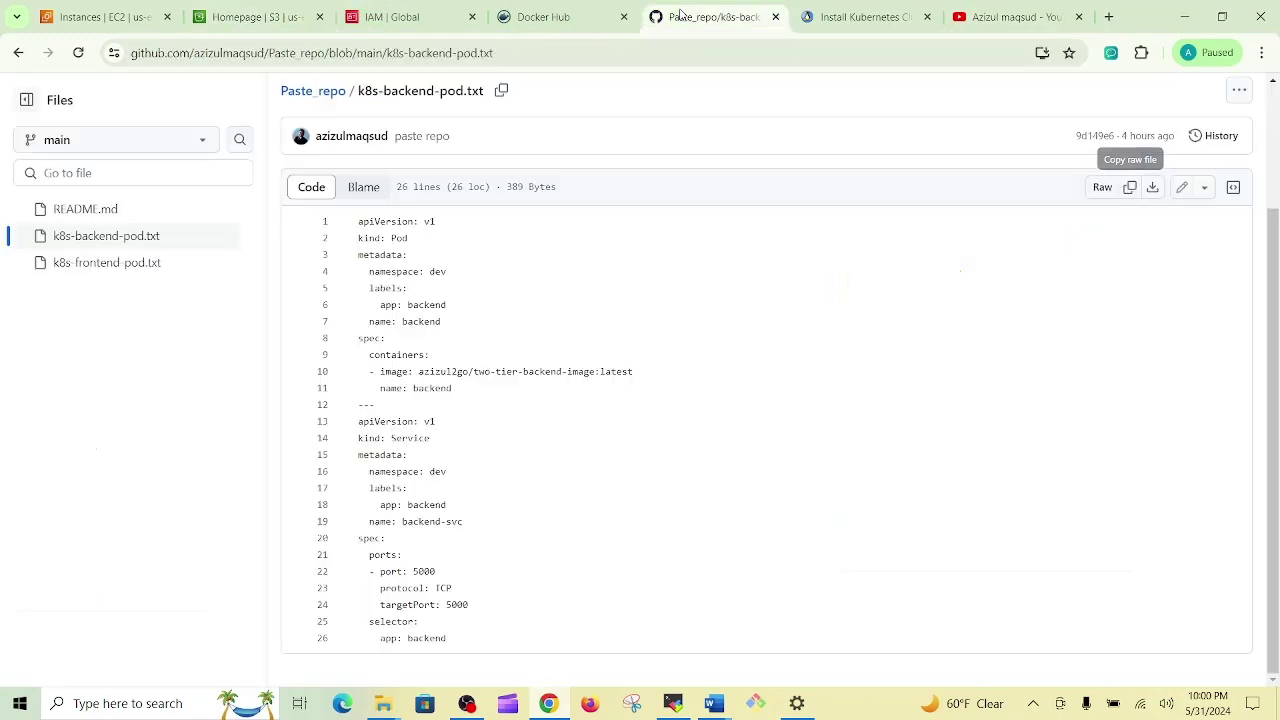
left_click(318, 90)
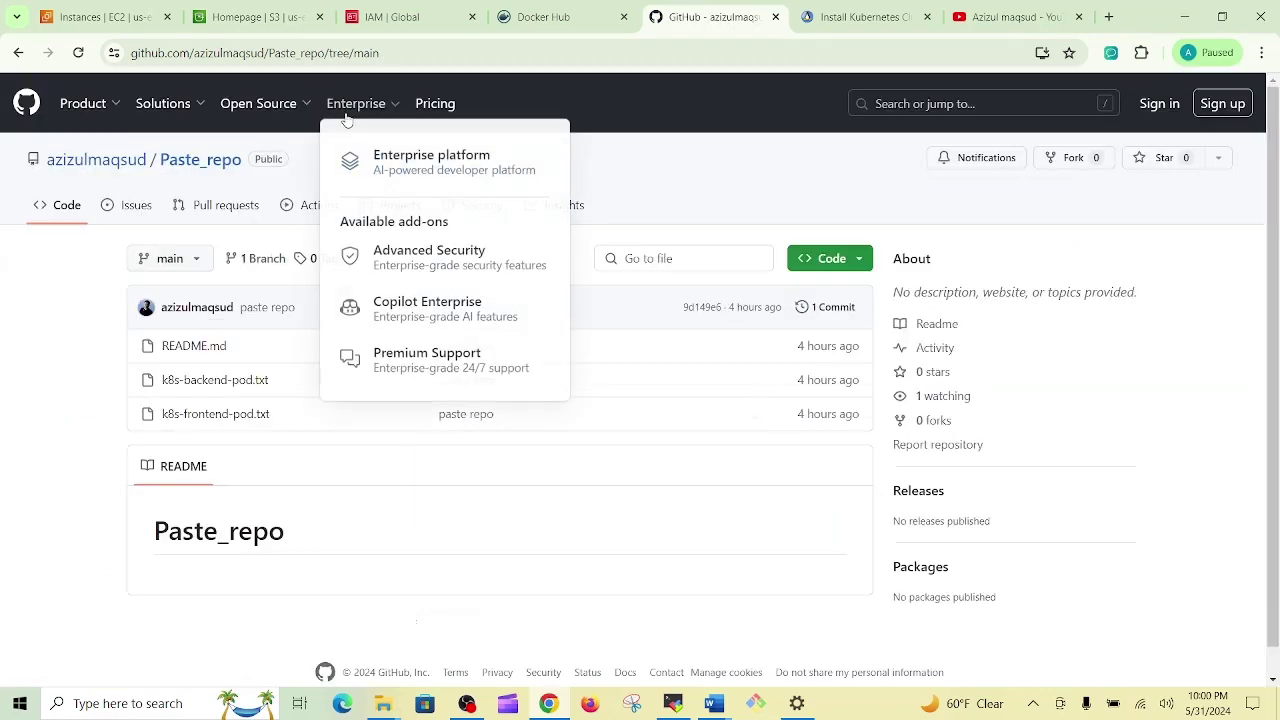
left_click(178, 413)
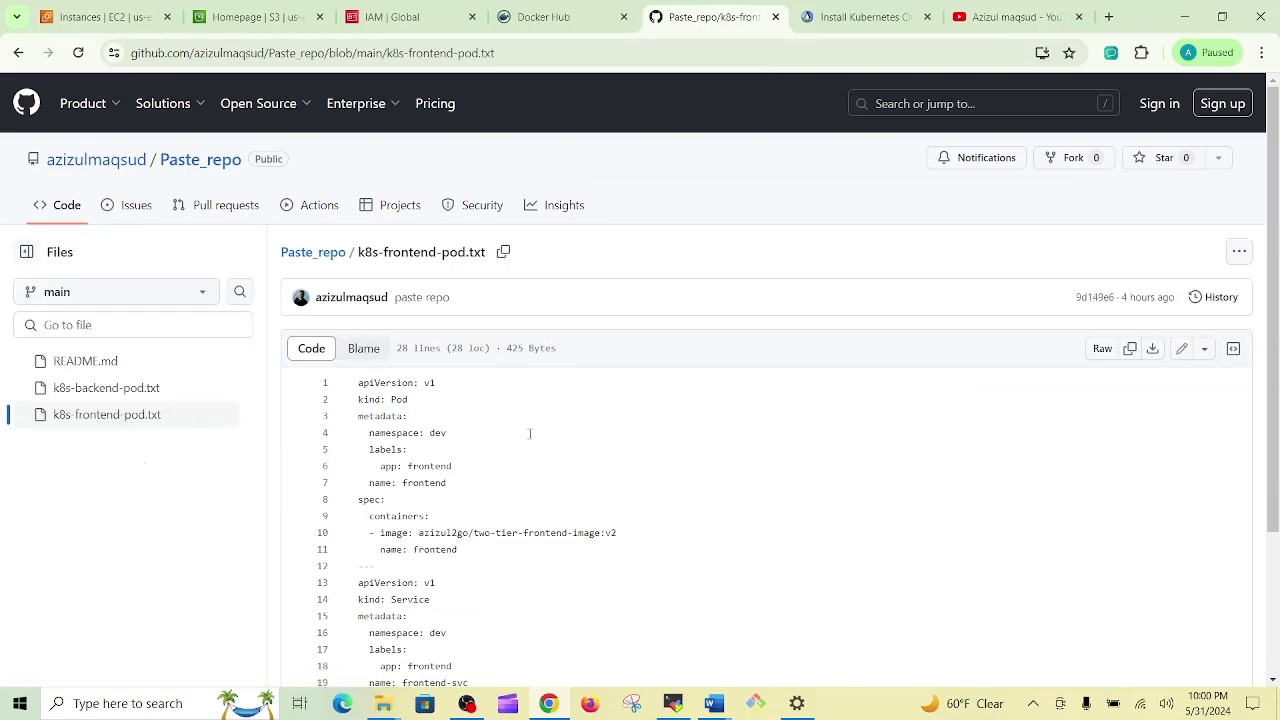
scroll(530, 433, "down", 2)
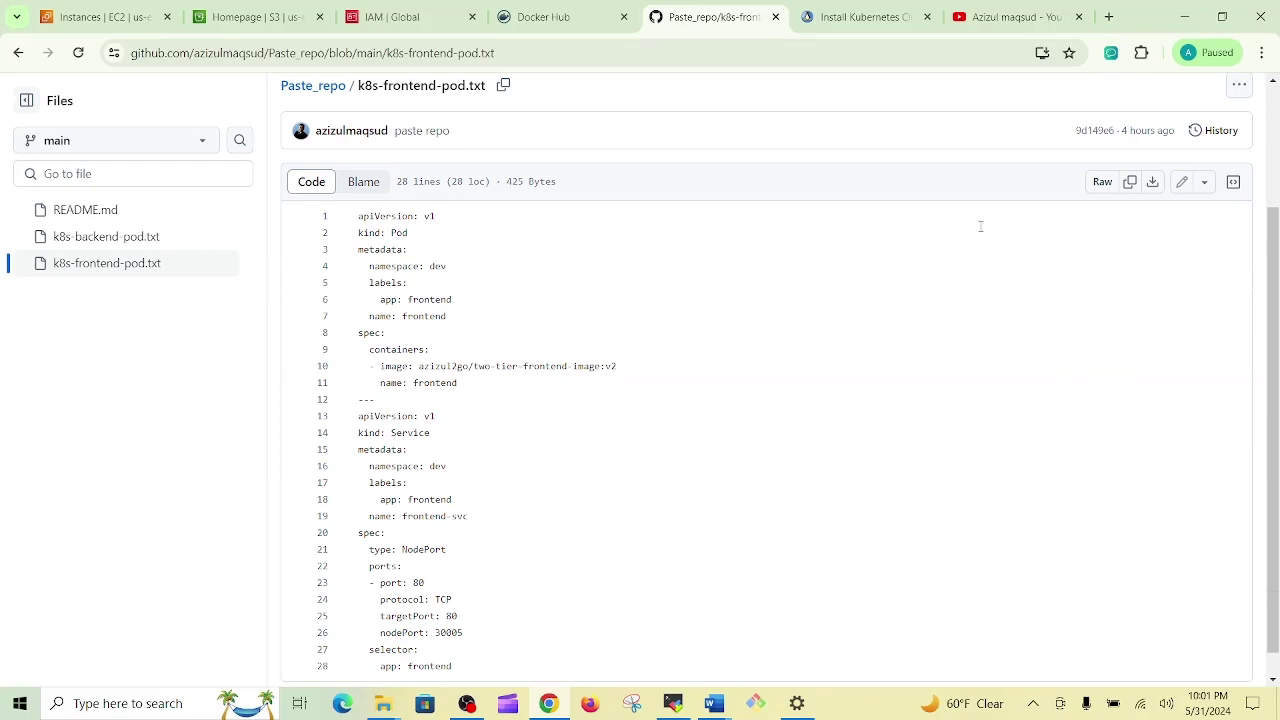
left_click(1131, 186)
left_click(672, 703)
right_click(536, 218)
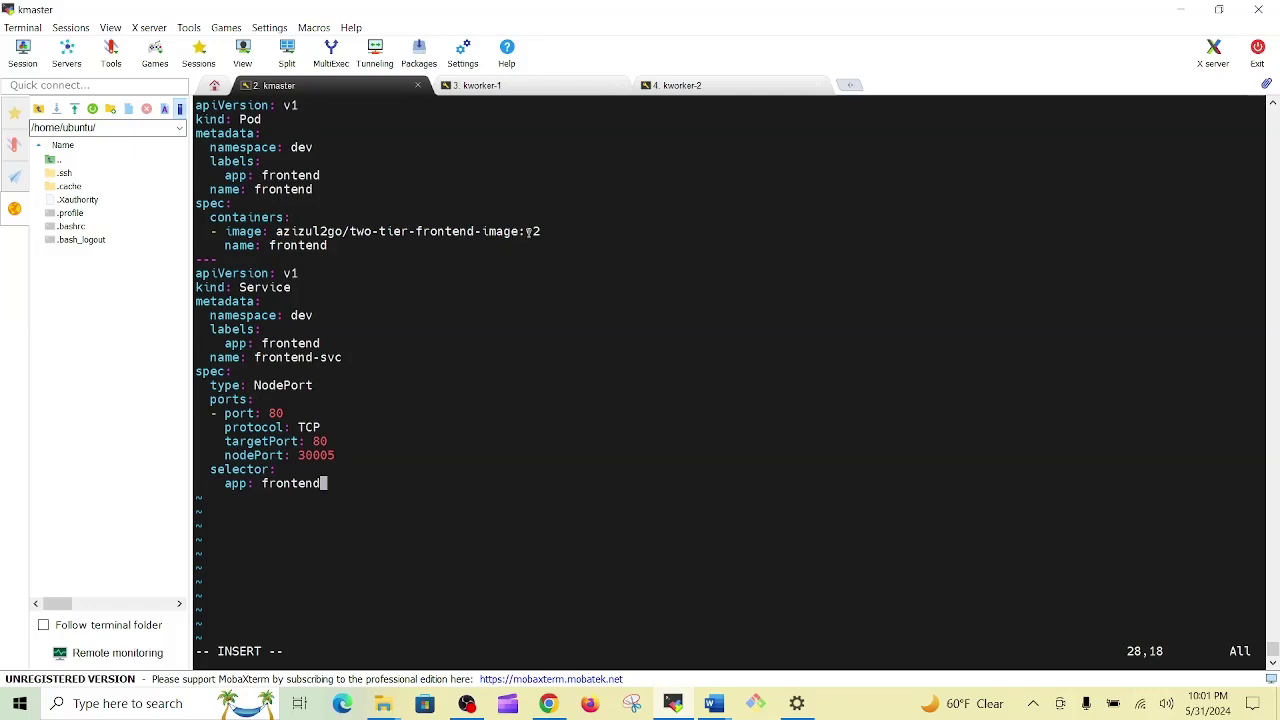
Step: Examine the available tags of the two-tier-frontend-image and two-tier-backend-image repositories on Docker Hub
left_click(546, 697)
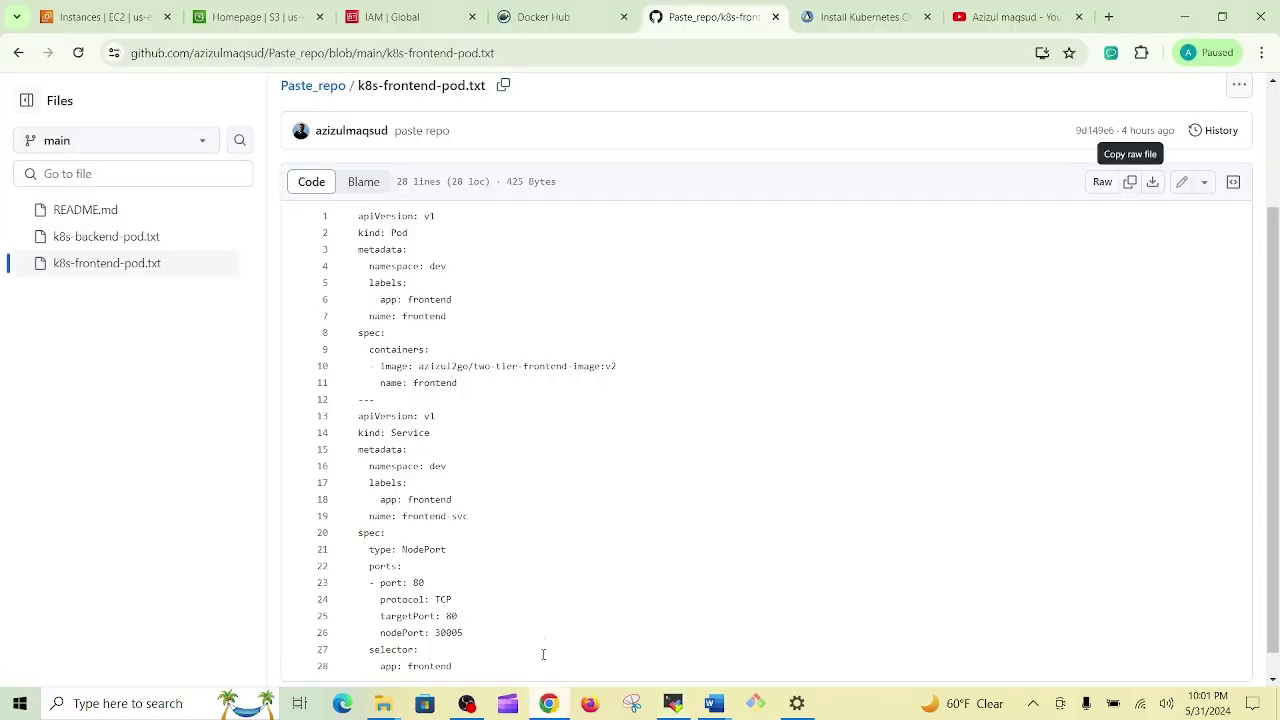
left_click(548, 17)
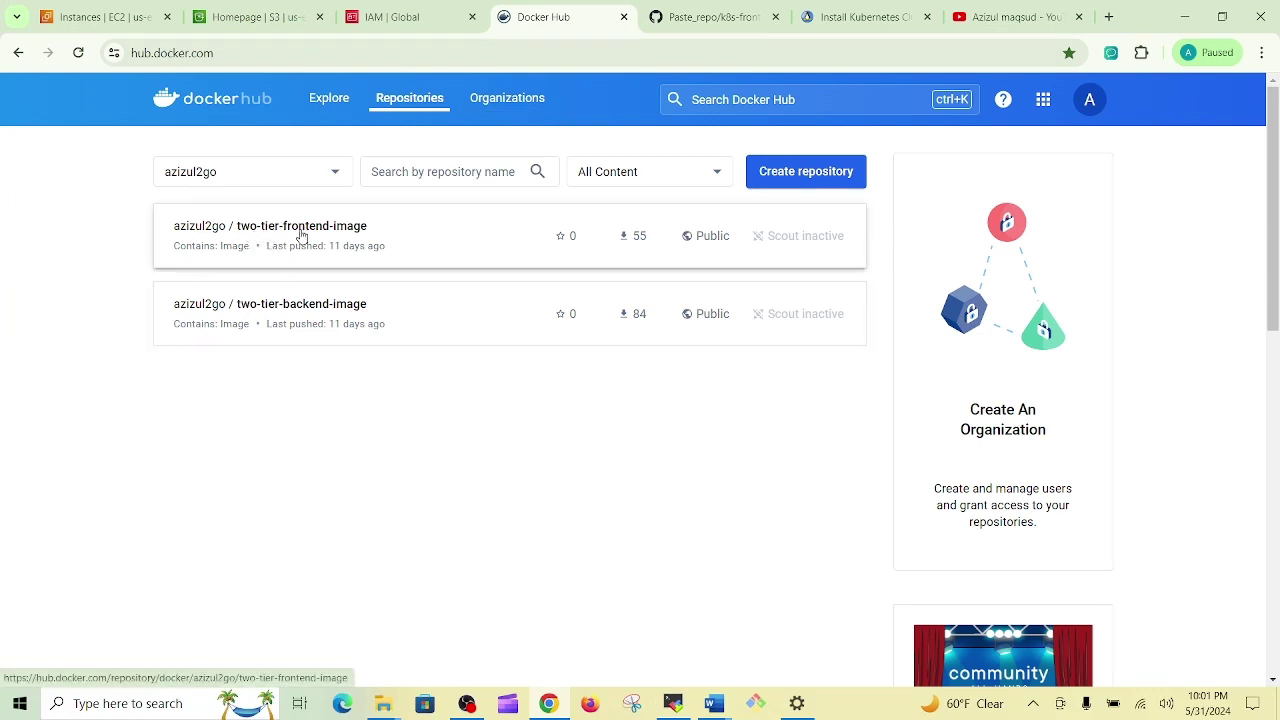
left_click(354, 234)
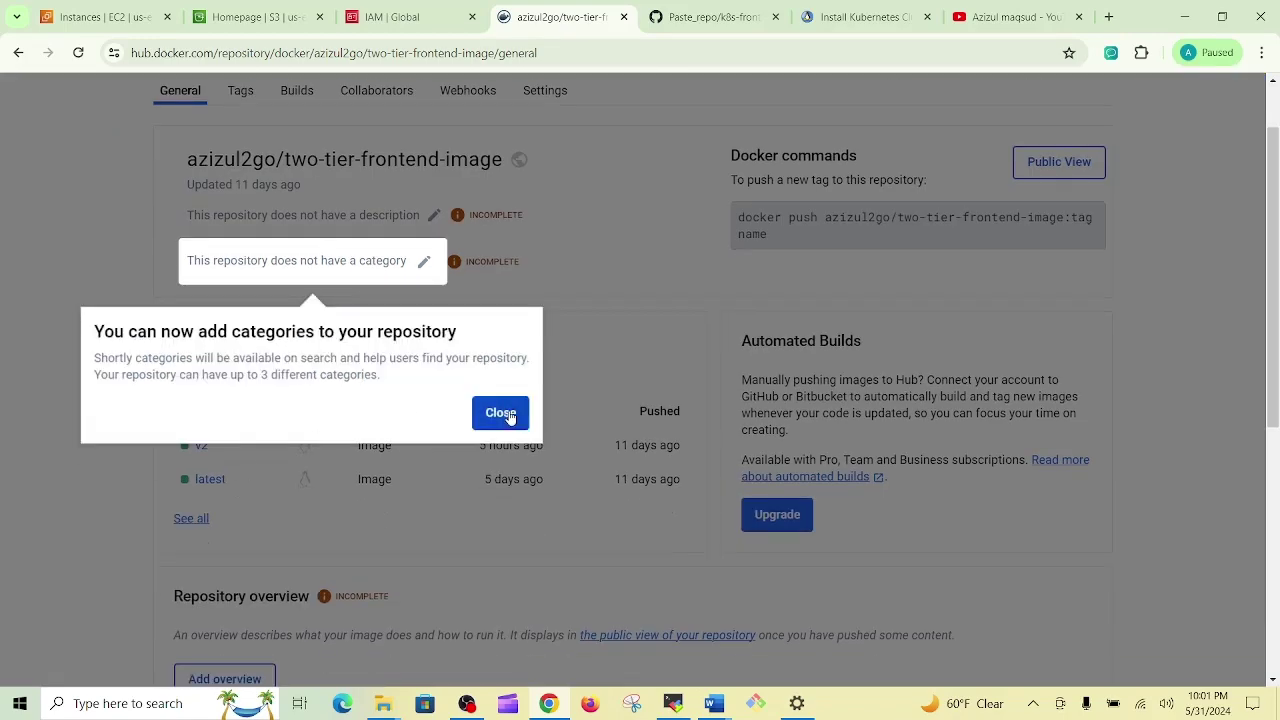
left_click(501, 413)
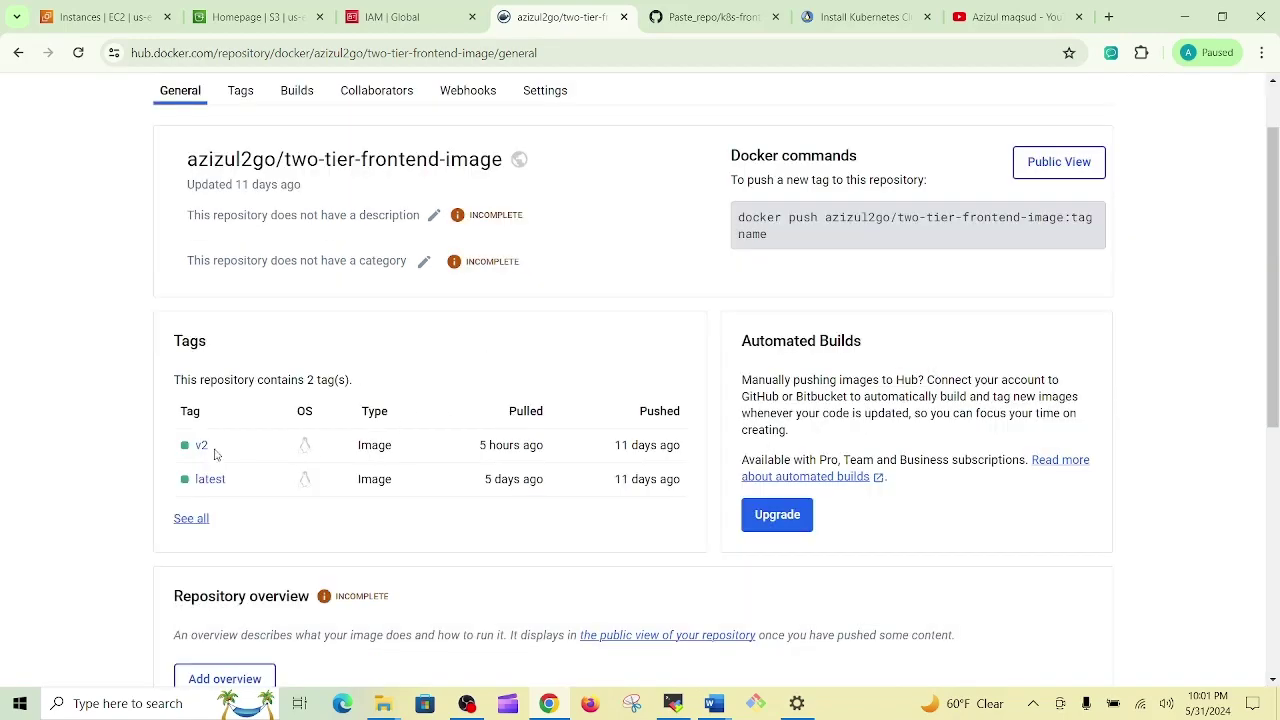
scroll(260, 360, "up", 1)
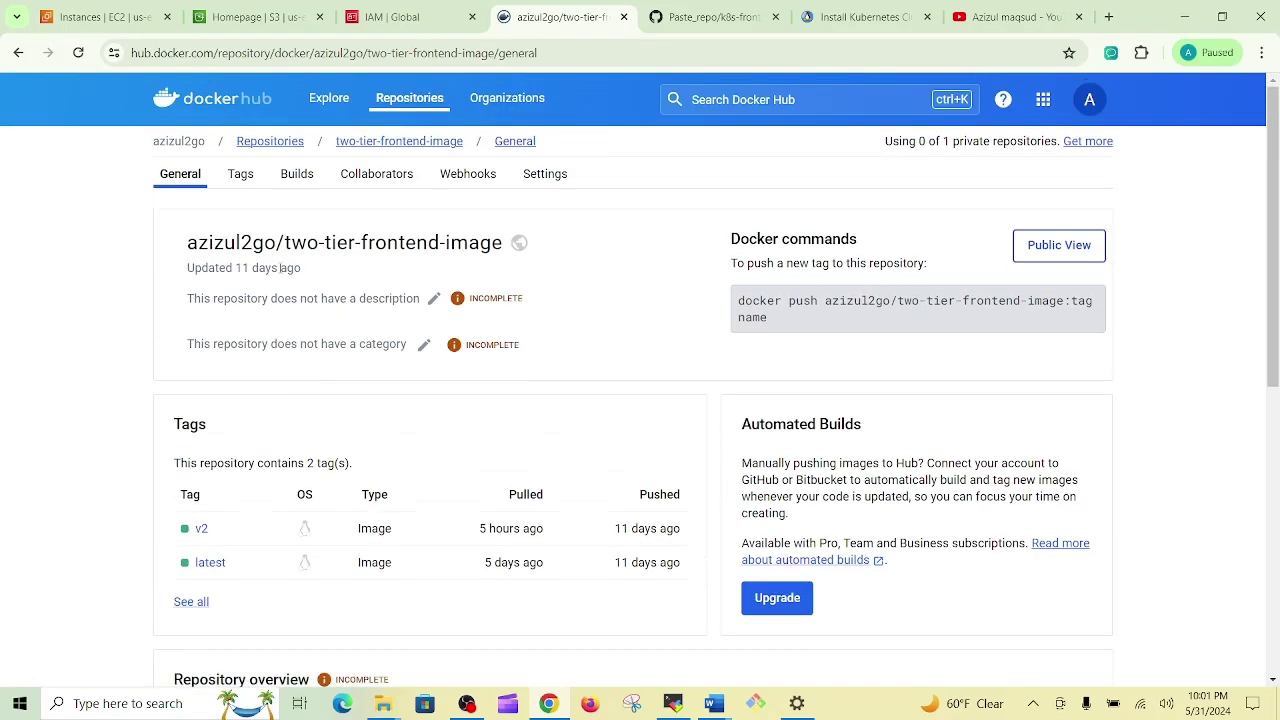
left_click(266, 146)
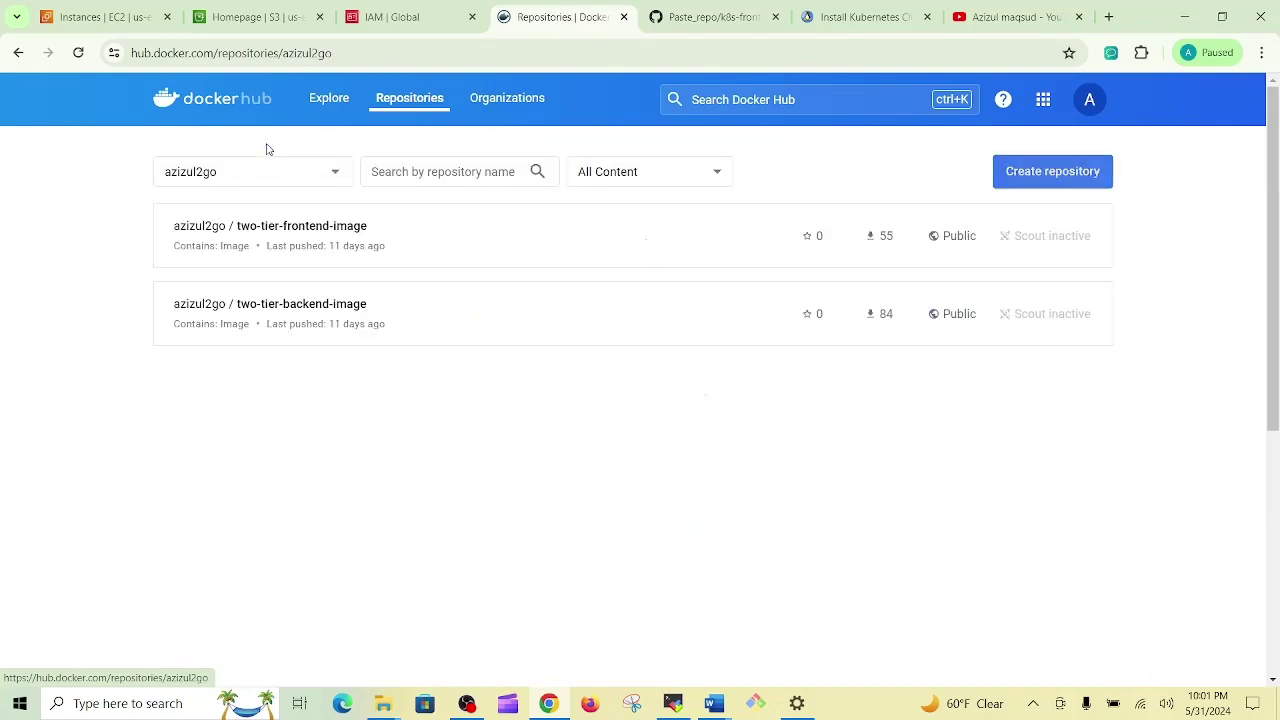
left_click(255, 313)
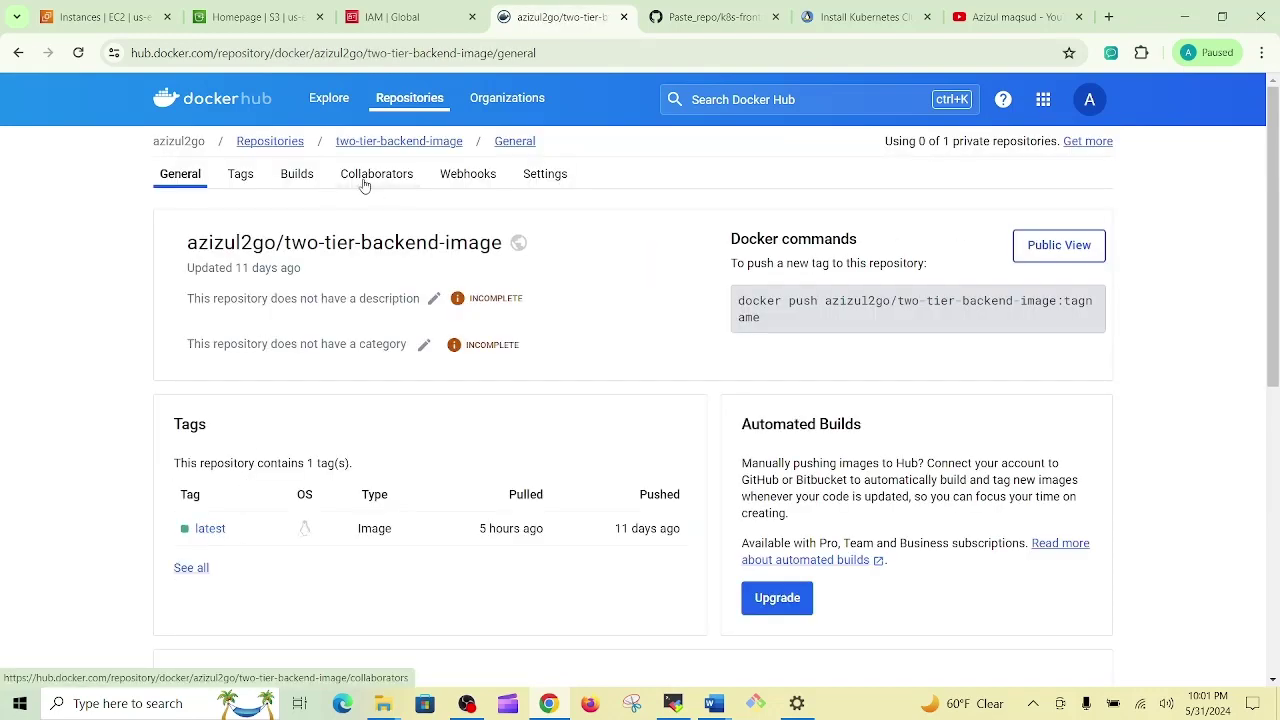
left_click(269, 148)
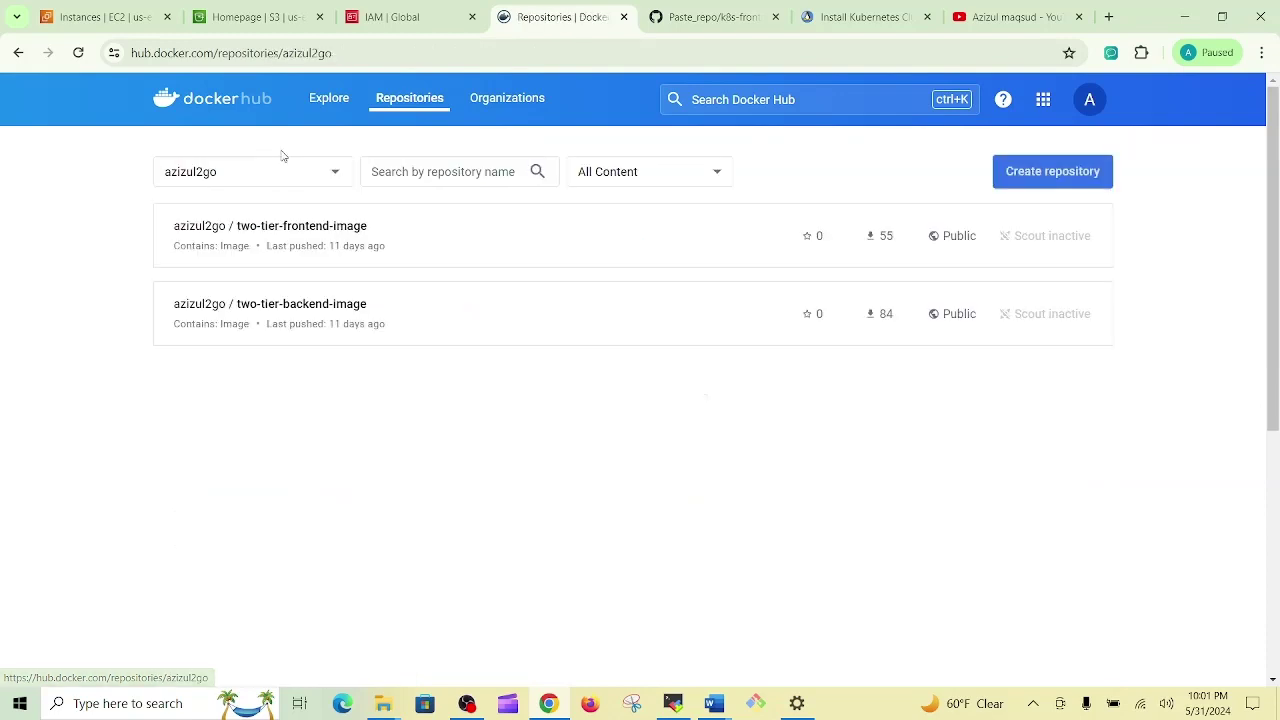
Step: Return to the kmaster terminal, save frontend.yaml and quit vim
left_click(672, 704)
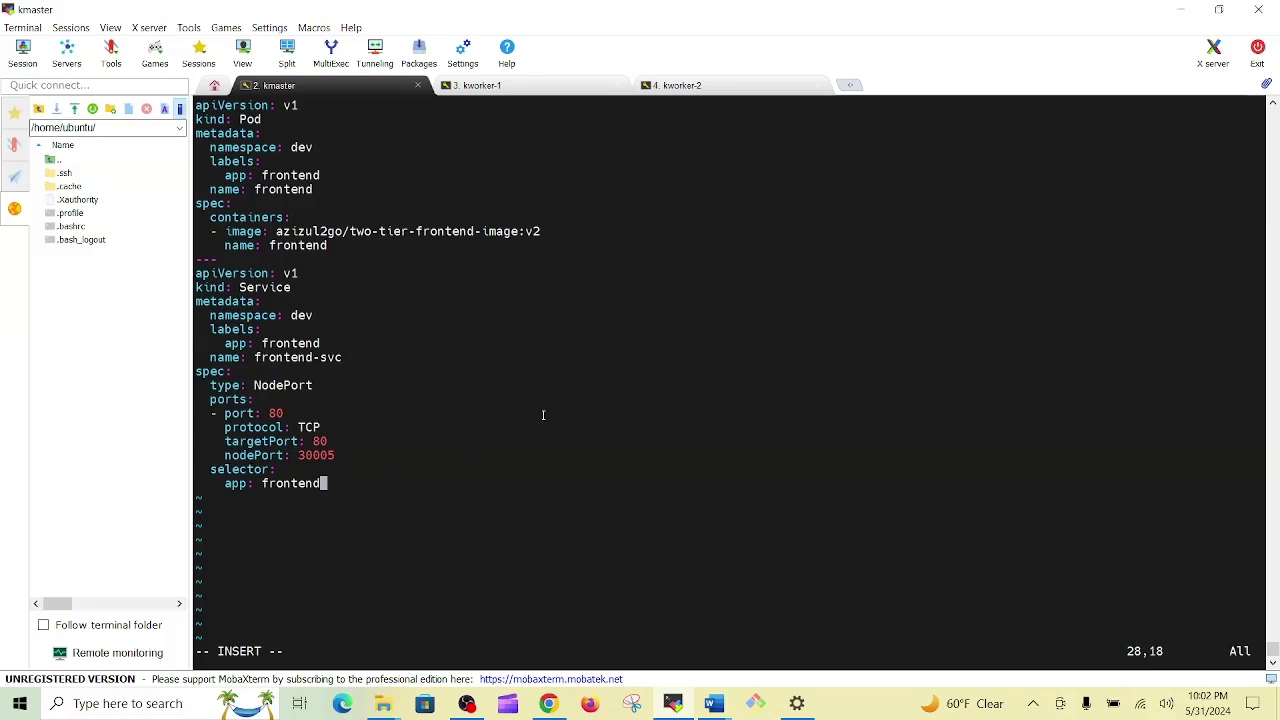
key("Escape")
type(":wq")
key("Return")
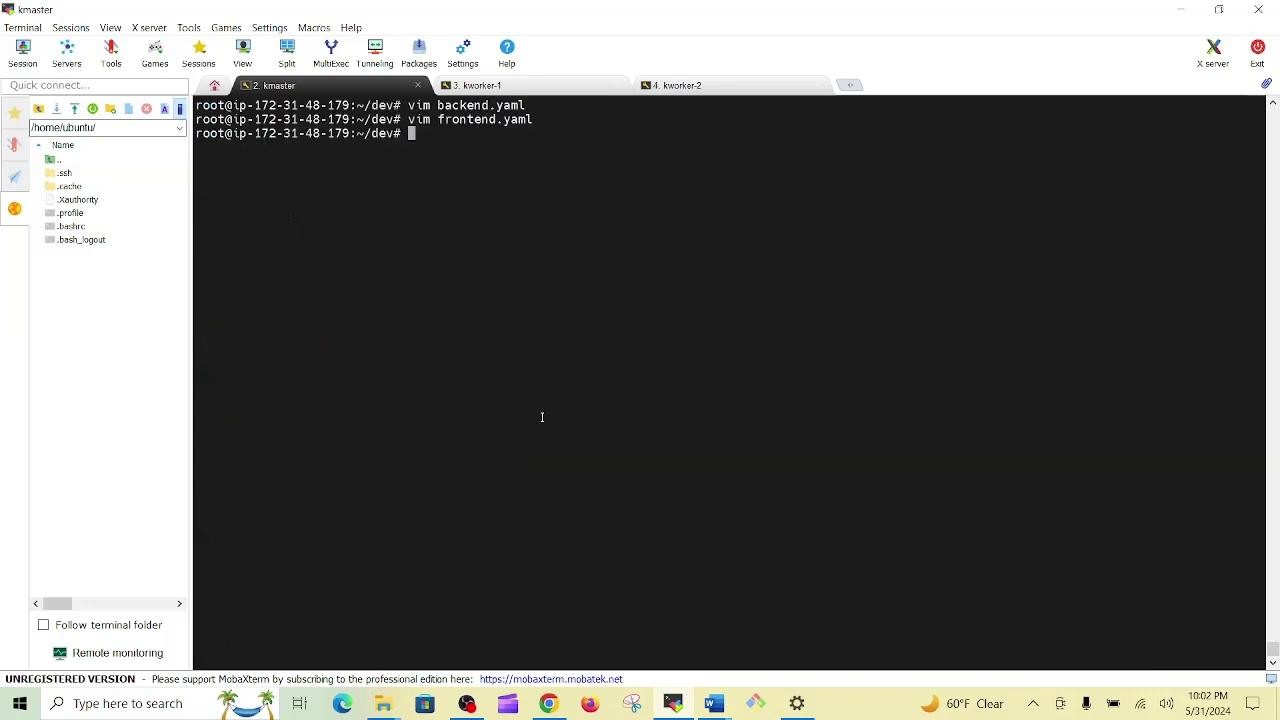
Step: List the pods in the kube-system namespace with k get pod -n kube-system
key("alt+Tab")
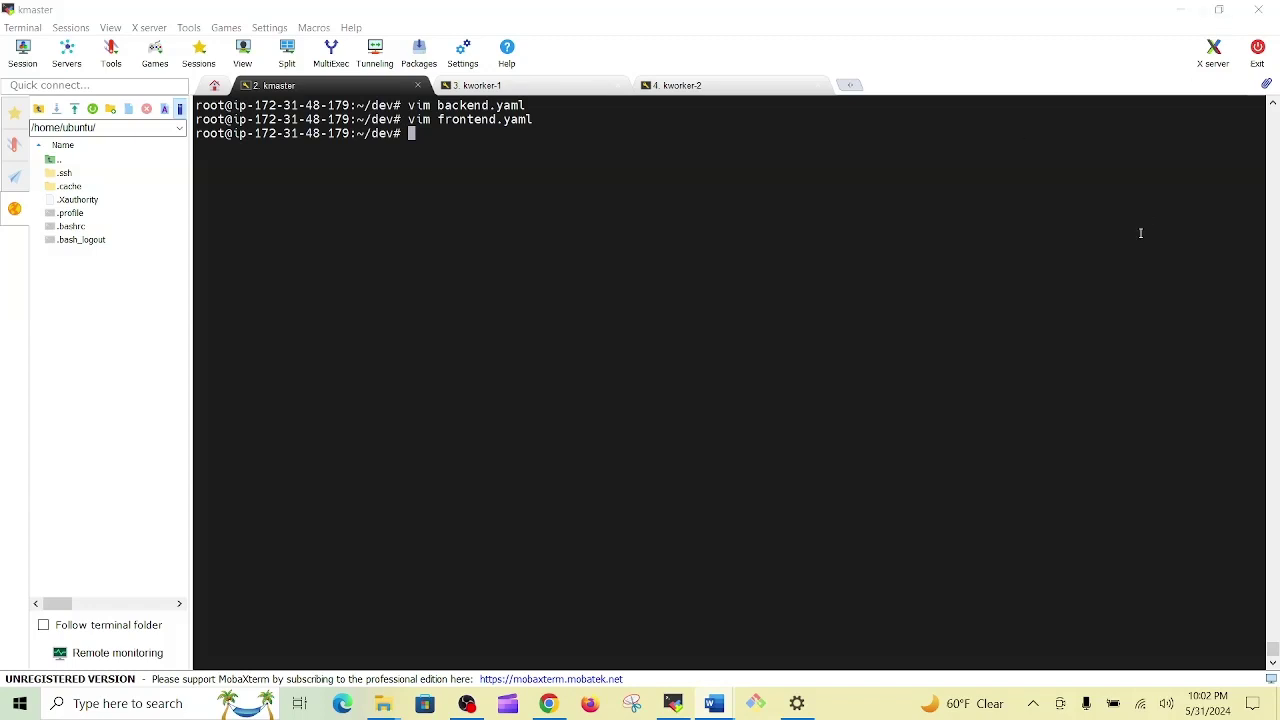
left_click(971, 324)
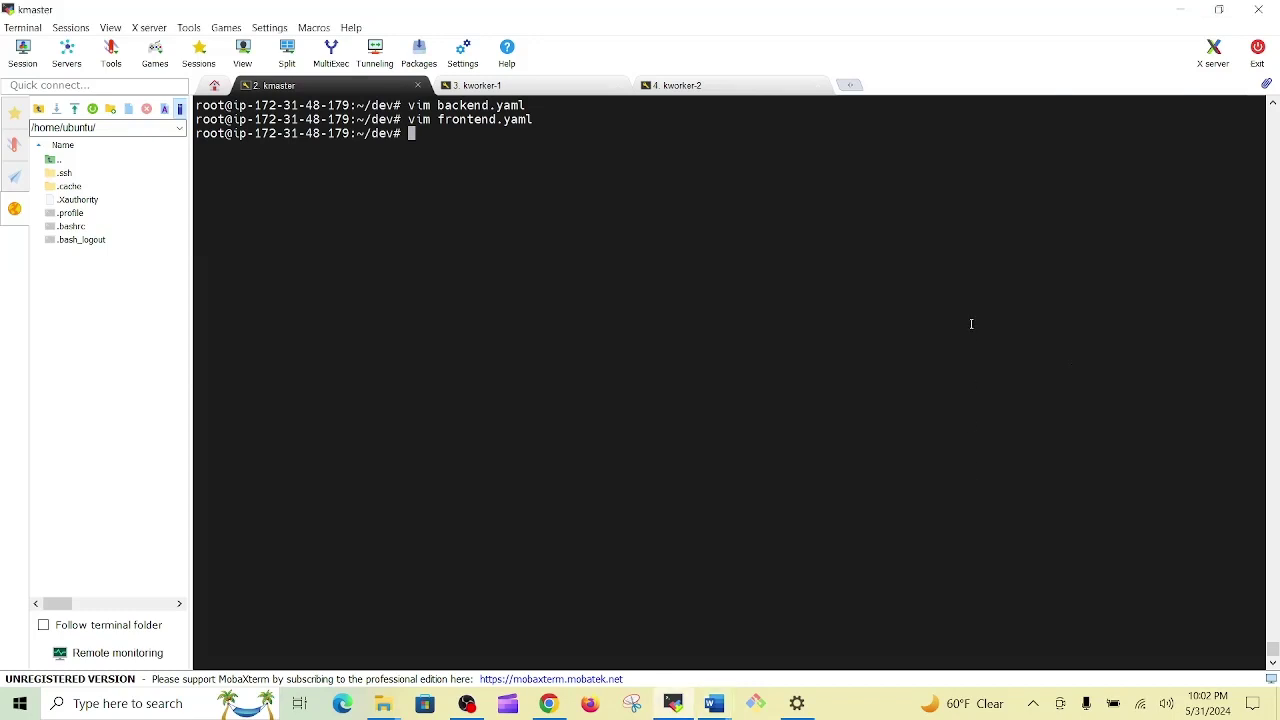
type("k get pod -n")
type("kube")
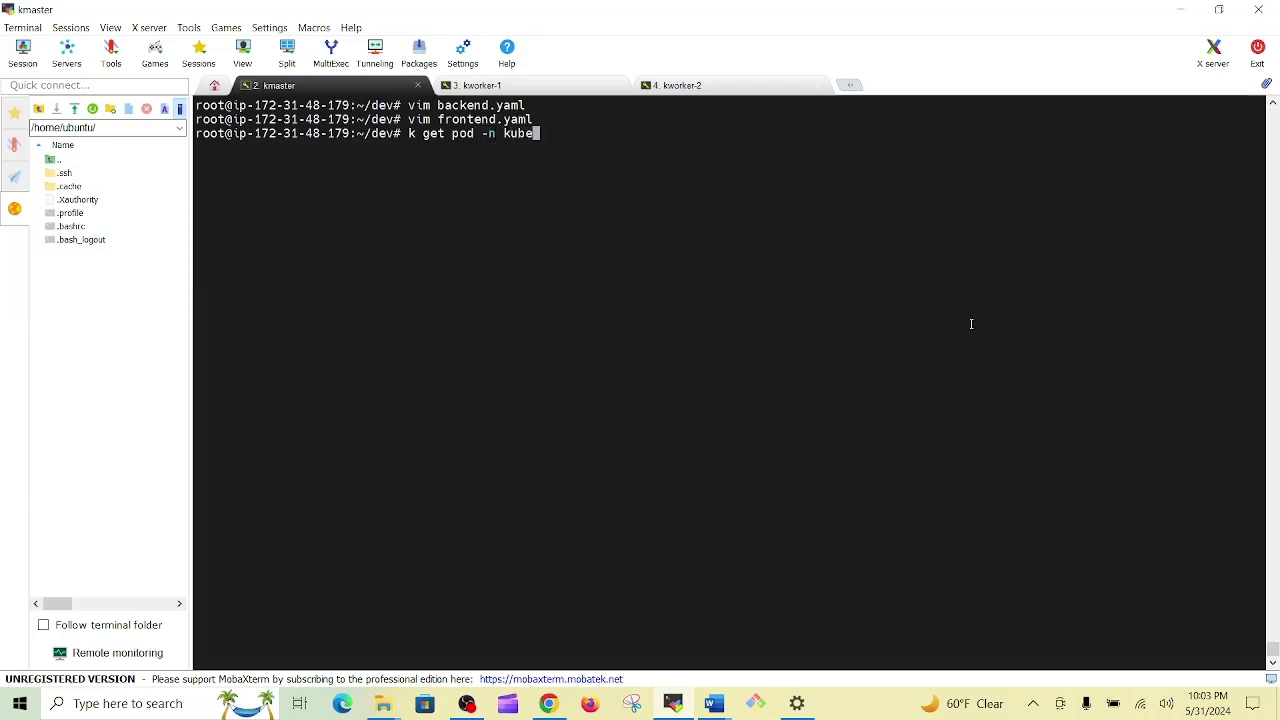
type("-system")
key("Return")
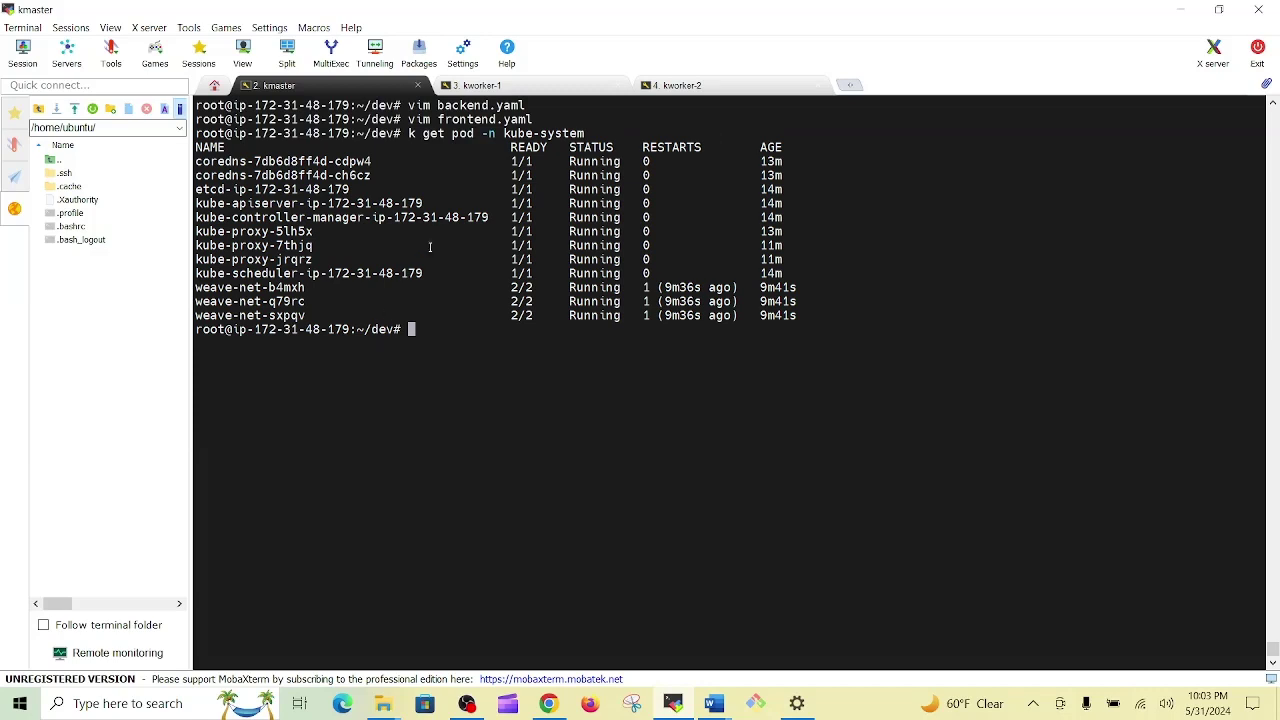
double_click(550, 133)
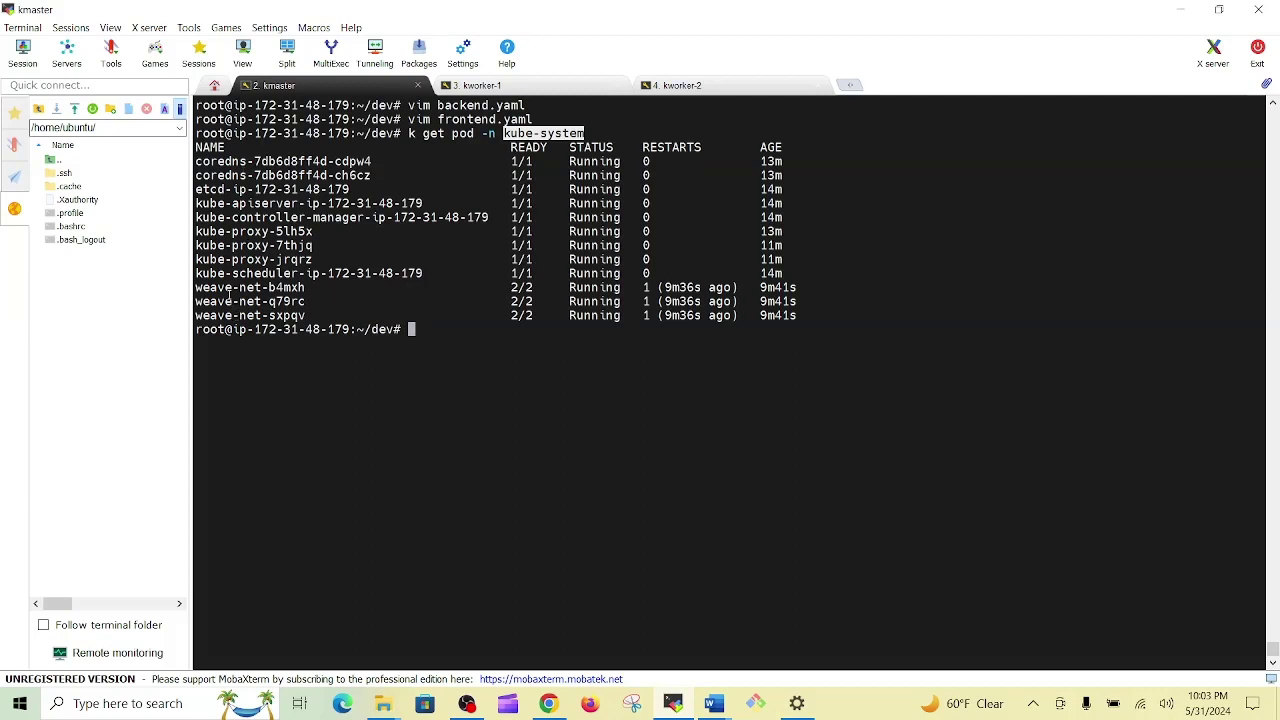
left_click(521, 348)
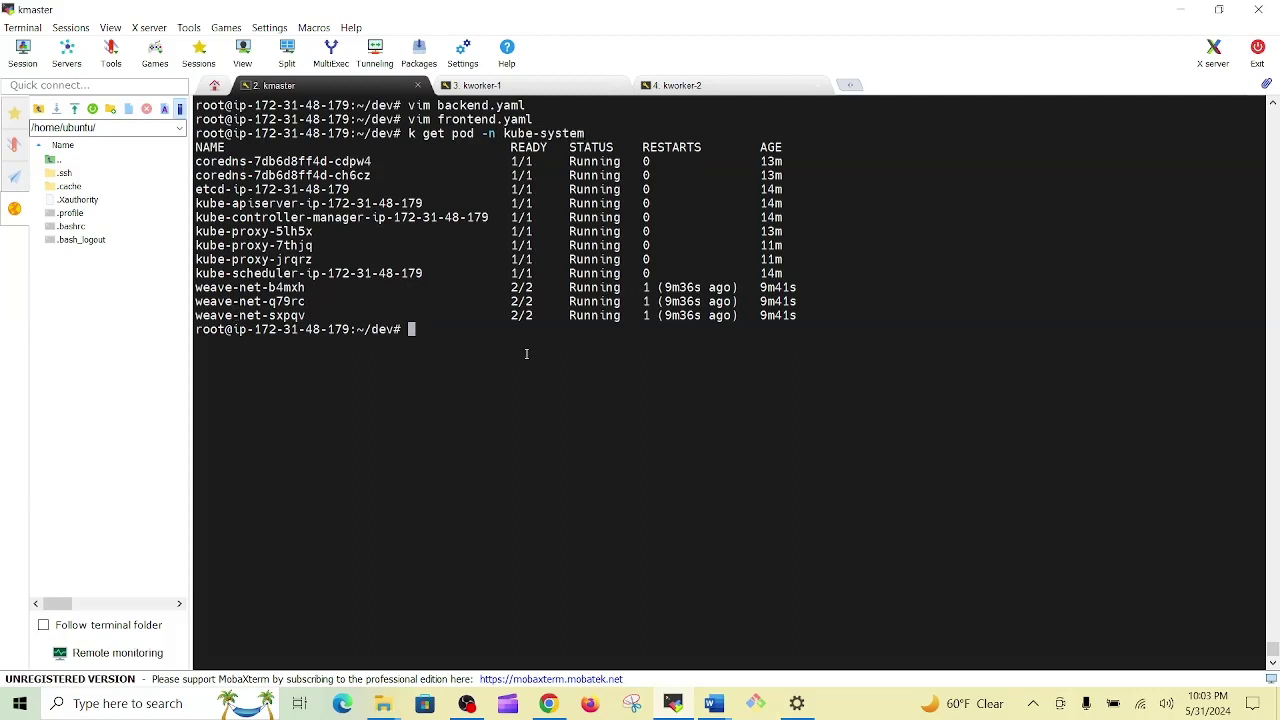
Step: Try to delete the pods coredns-7db6d8ff4d-cdpw4 and coredns-7db6d8ff4d-ch6cz with k delete pod, without specifying a namespace
type("k delte")
key("BackSpace")
key("BackSpace")
type("ete pod")
double_click(243, 162)
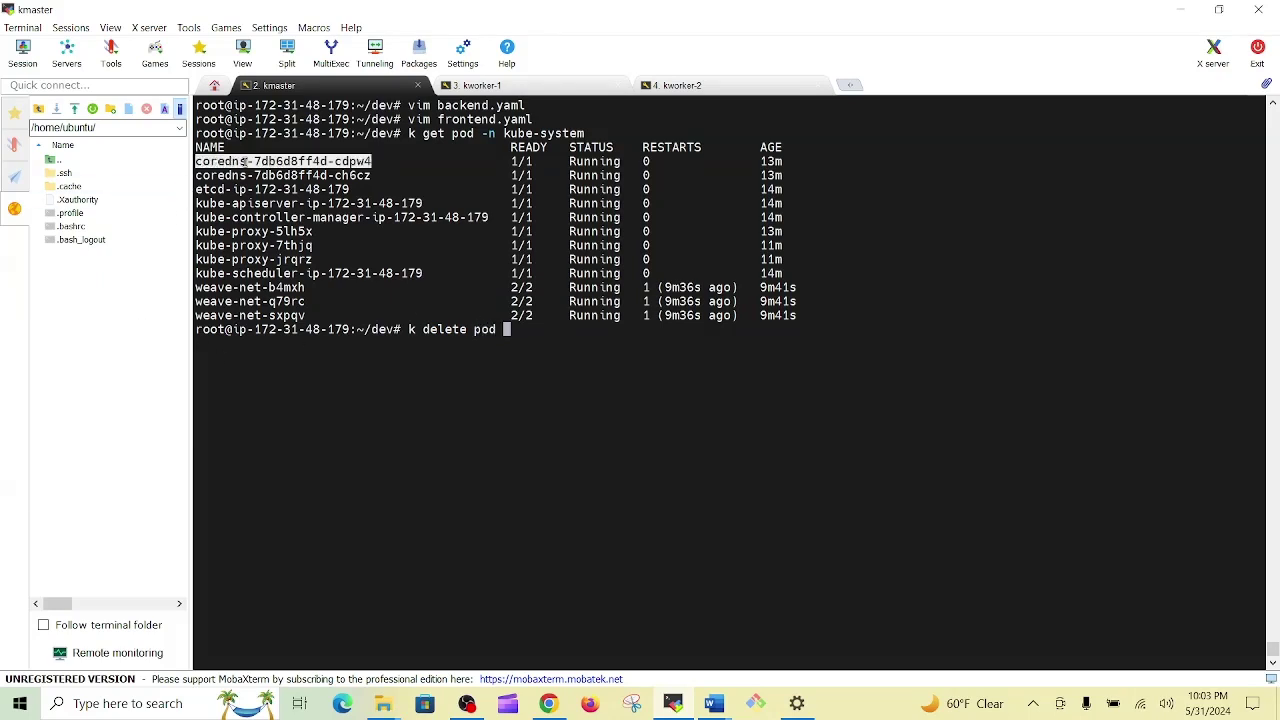
right_click(243, 162)
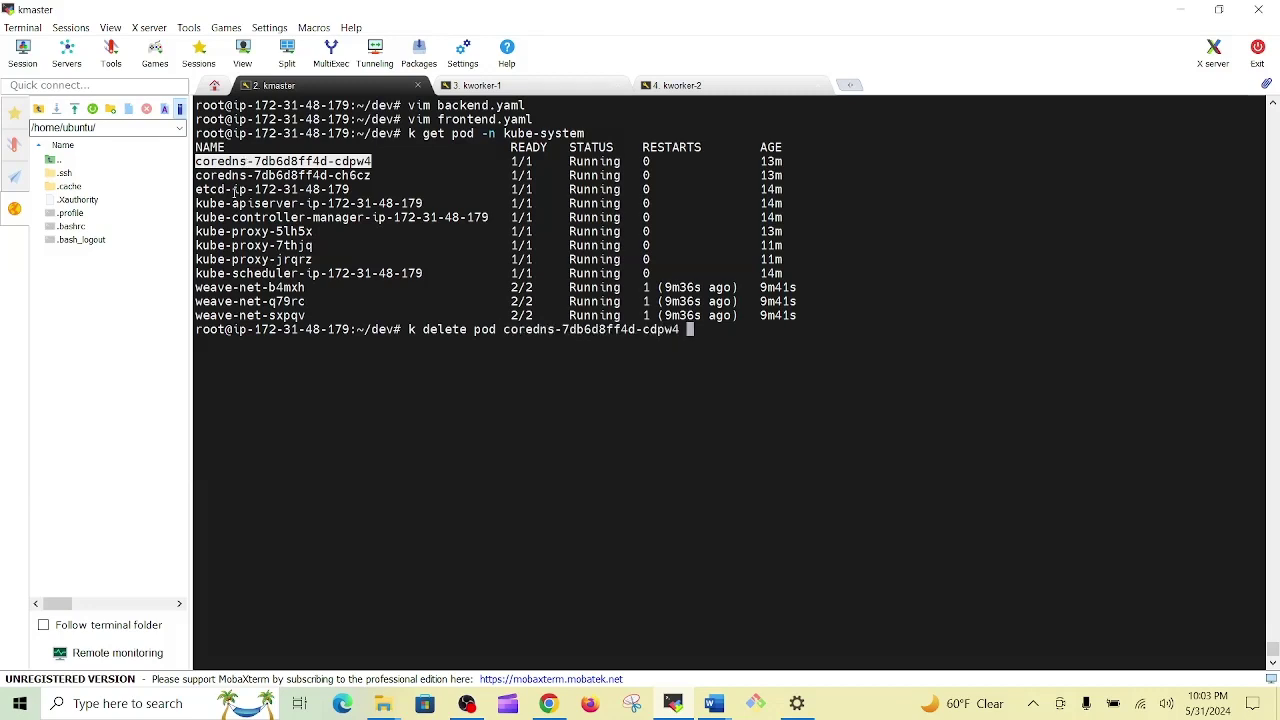
double_click(234, 175)
right_click(234, 175)
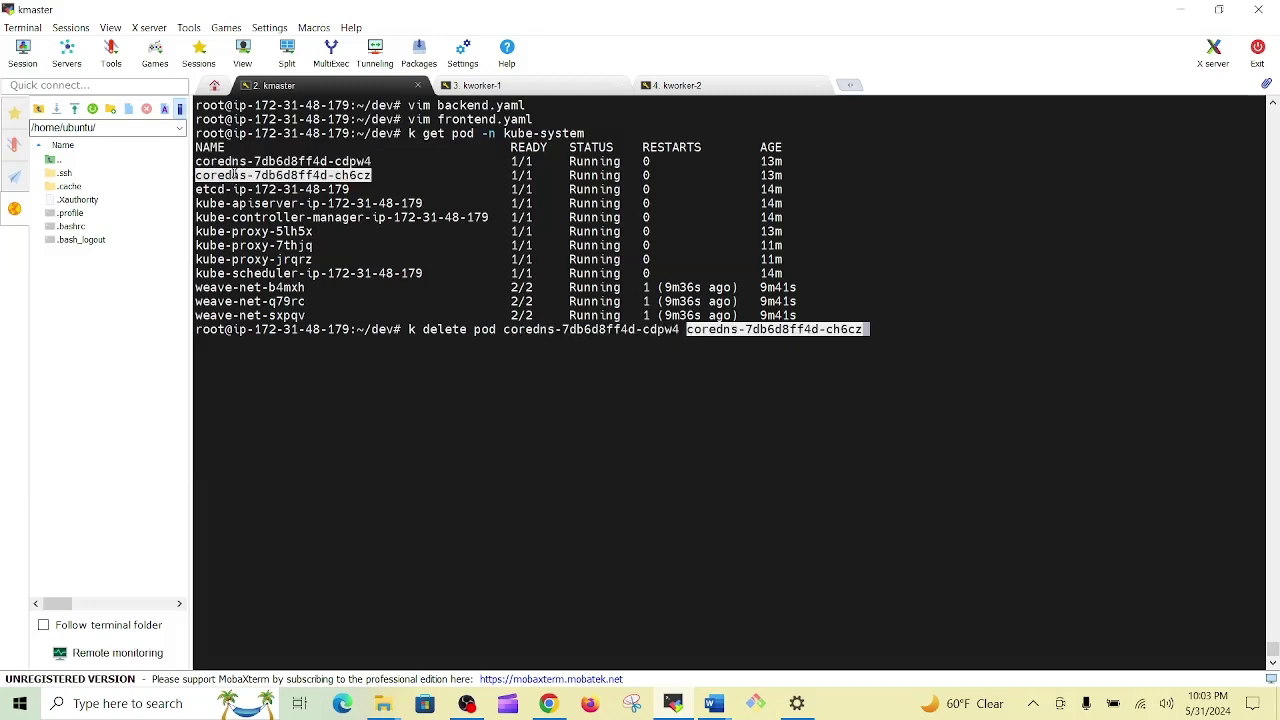
key("Return")
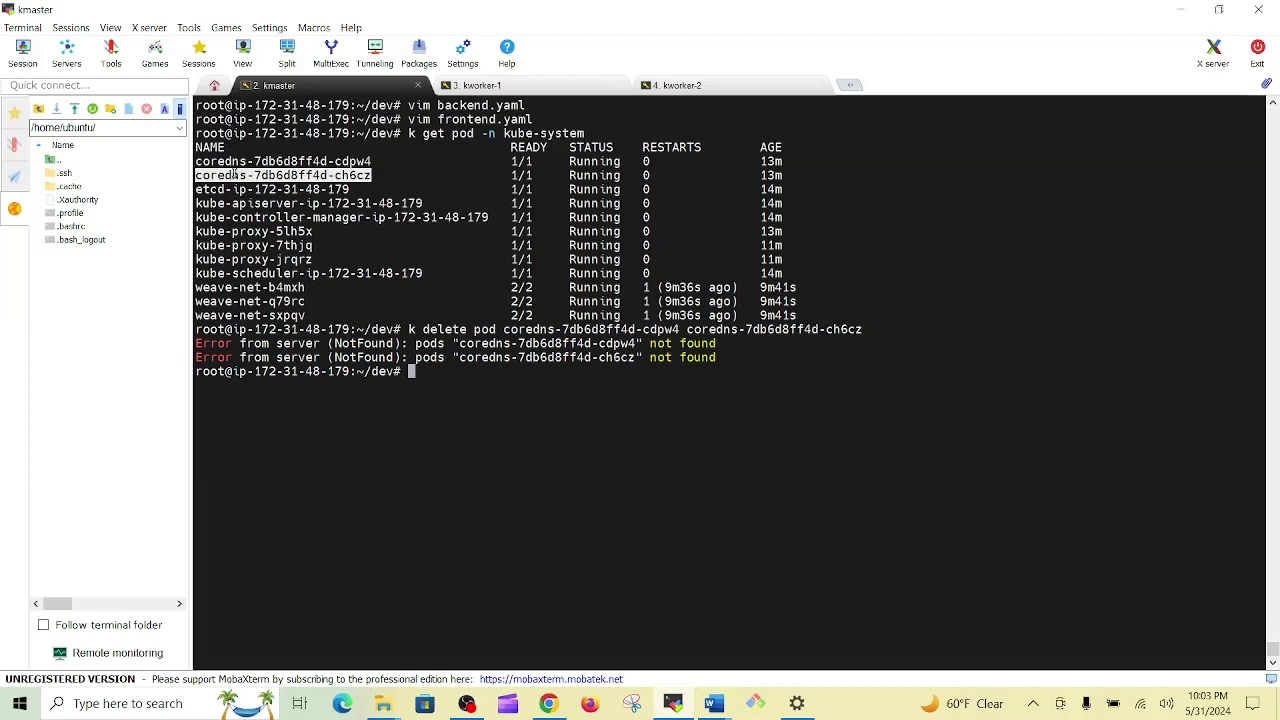
Step: Rerun the deletion of both coredns pods with -n kube-system added to the command
key("Up")
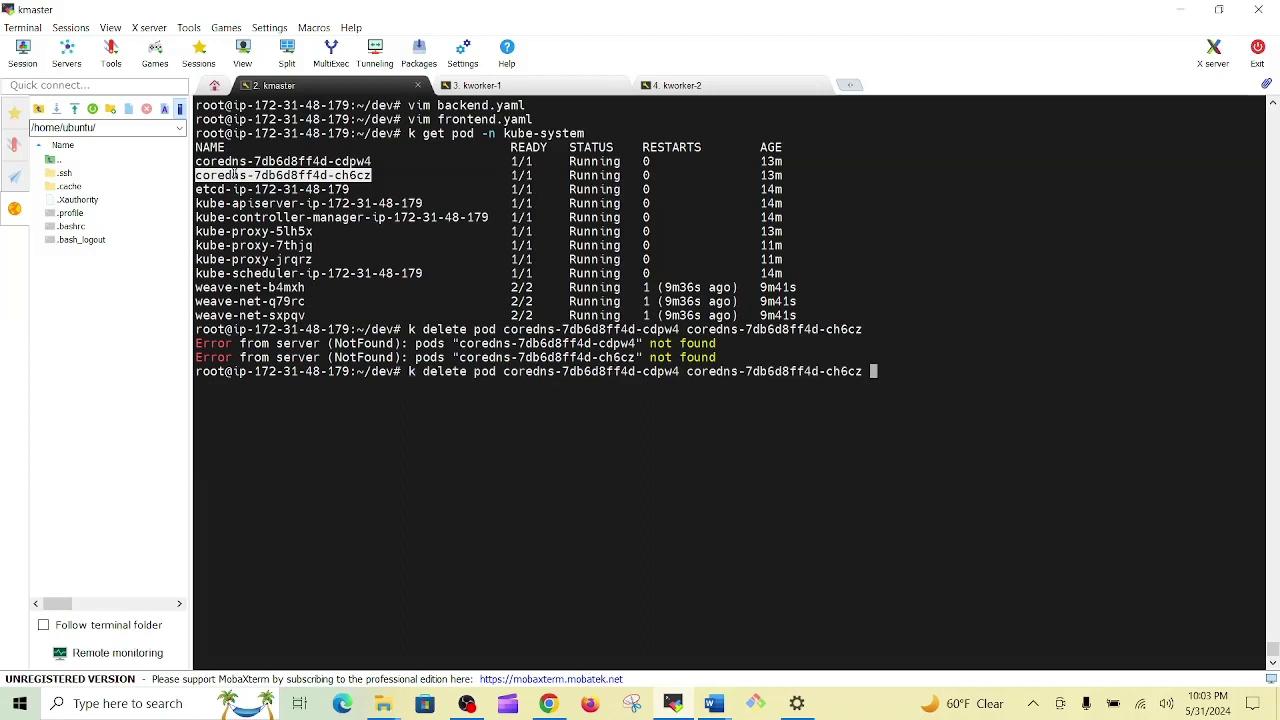
type("-n")
double_click(520, 145)
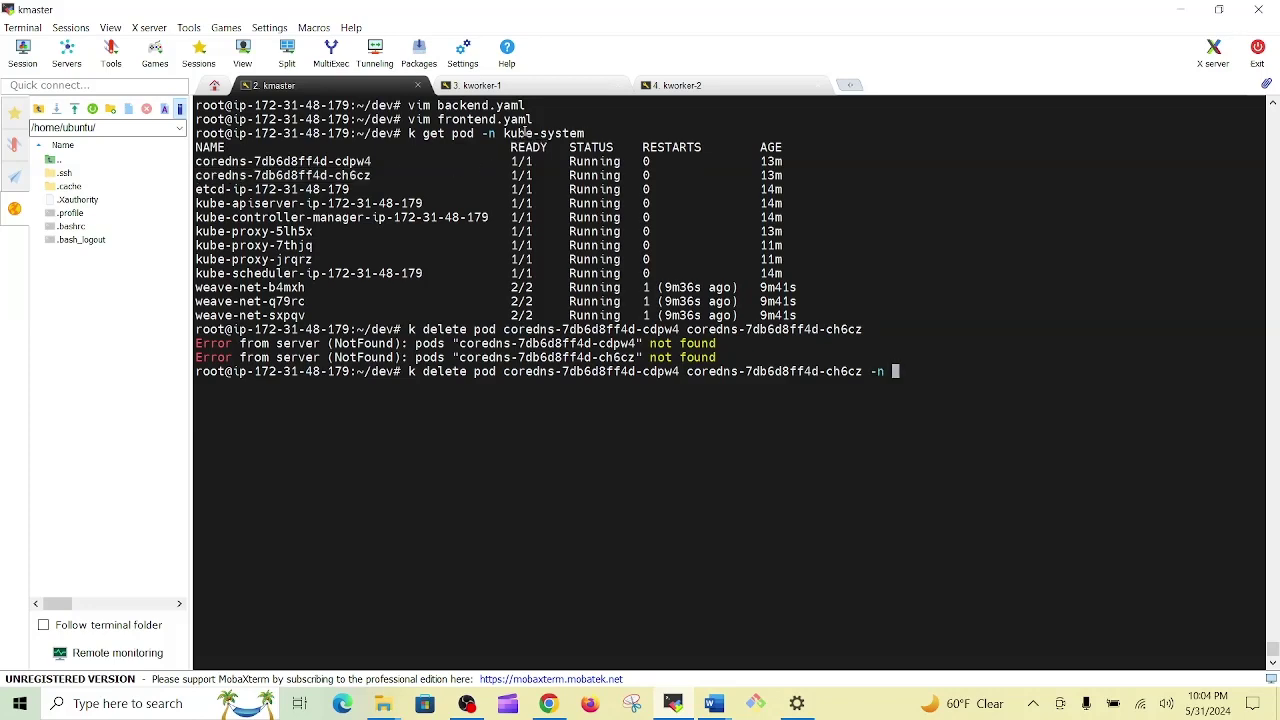
double_click(520, 133)
right_click(520, 133)
key("Return")
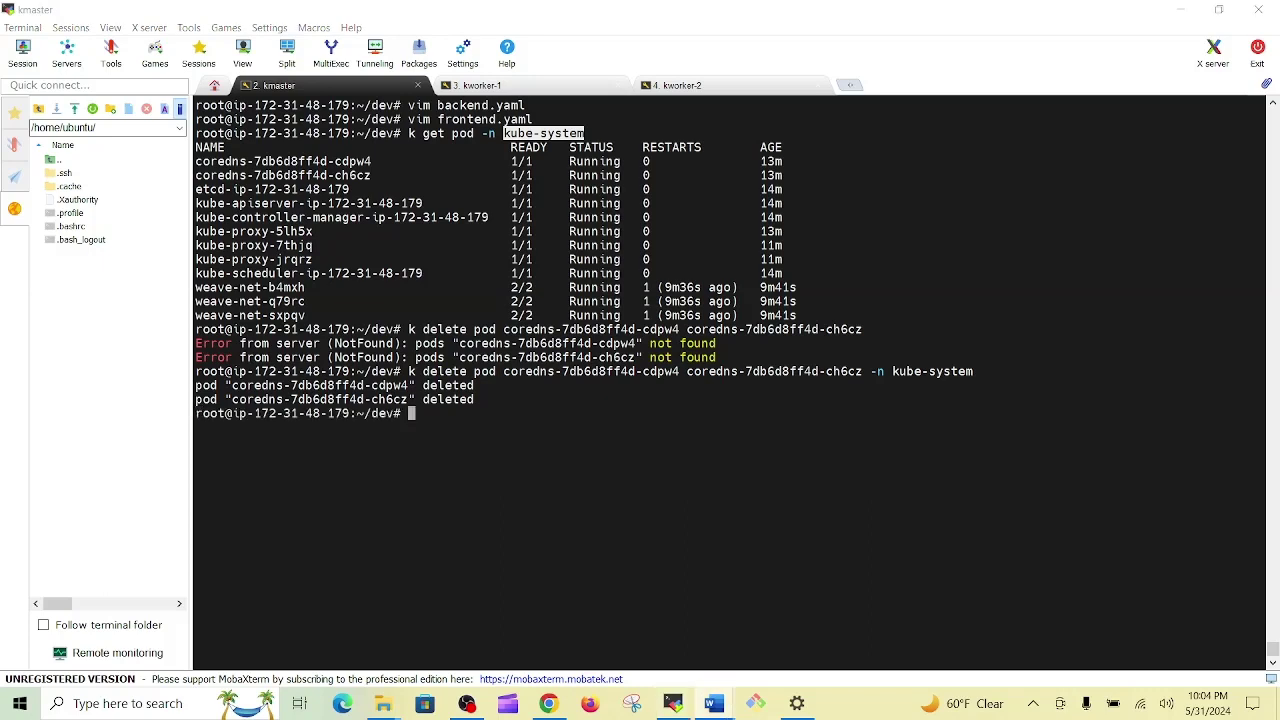
Step: Recall the last delete command and remove both coredns pod names from it, keeping k delete pod and -n kube-system
left_click(971, 486)
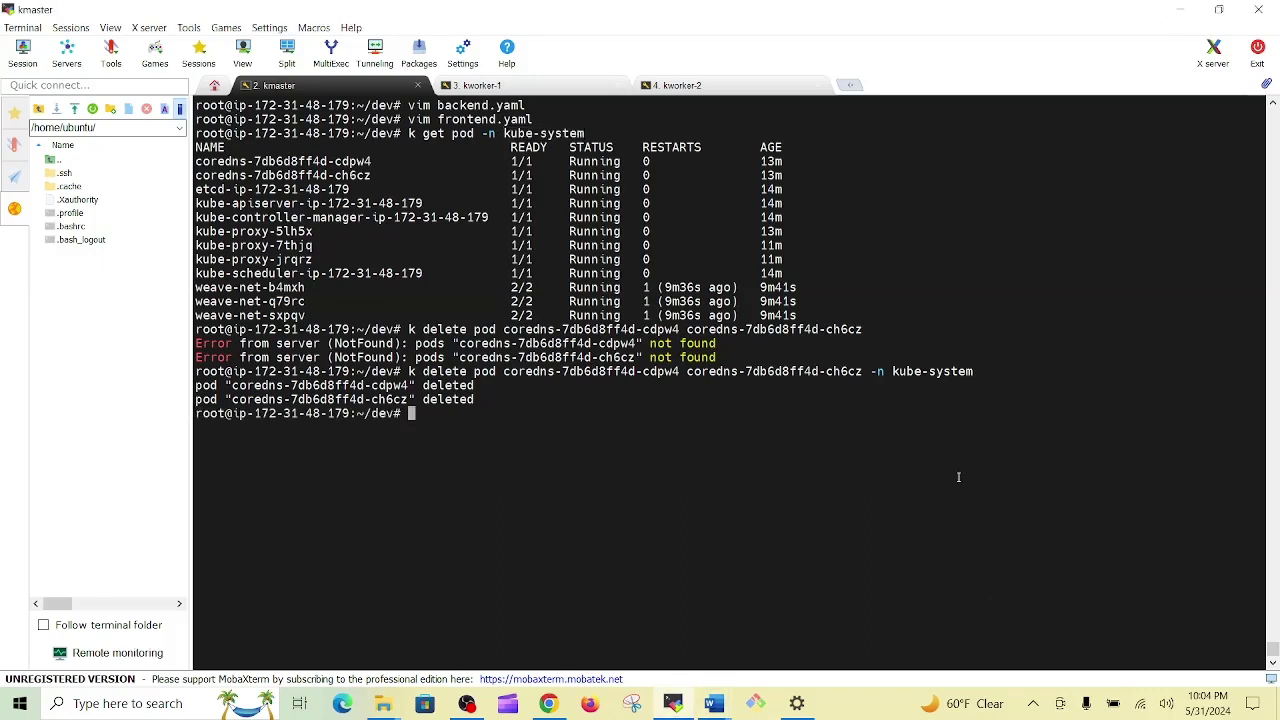
key("Up")
key("Left")
key("Left")
key("Left")
key("Left")
key("Left")
key("Left")
key("Left")
key("Left")
key("Left")
key("Left")
key("Left")
key("Left")
key("Left")
key("Left")
key("Left")
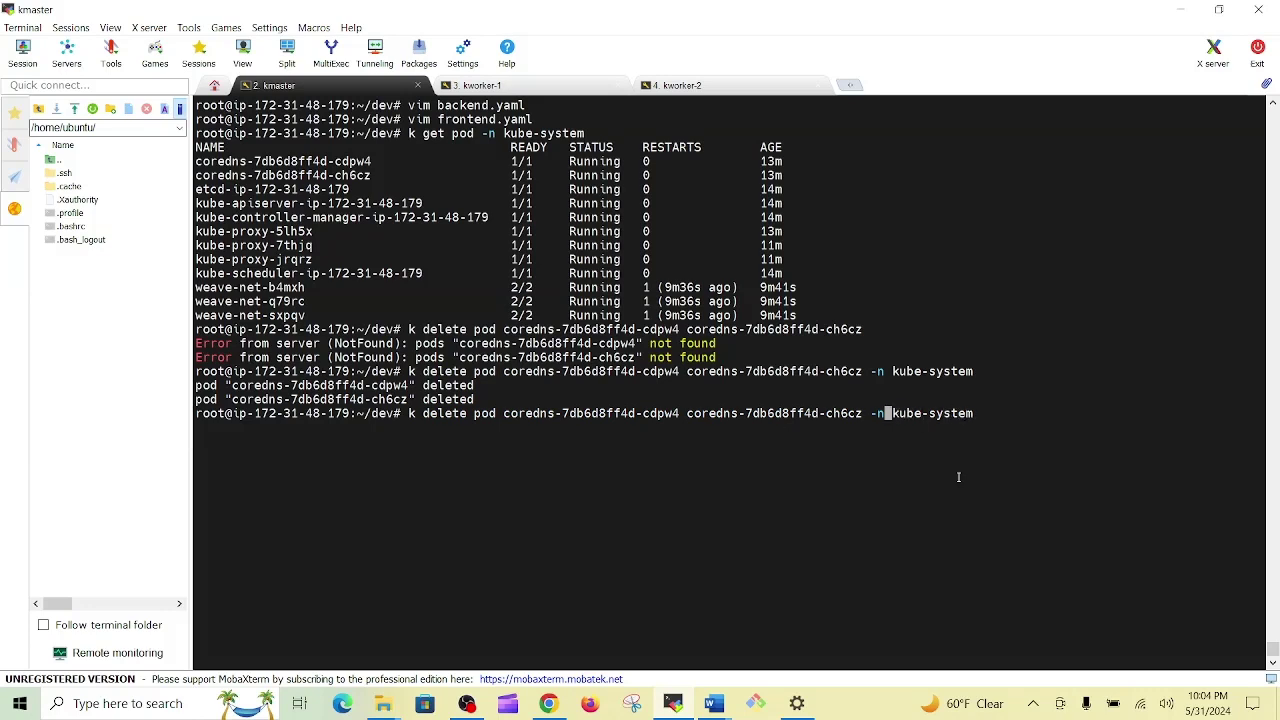
key("BackSpace")
key("BackSpace")
key("BackSpace")
key("BackSpace")
key("BackSpace")
key("BackSpace")
key("BackSpace")
key("BackSpace")
key("BackSpace")
key("BackSpace")
key("BackSpace")
key("BackSpace")
key("BackSpace")
key("BackSpace")
key("BackSpace")
key("BackSpace")
key("BackSpace")
key("BackSpace")
key("BackSpace")
key("BackSpace")
key("BackSpace")
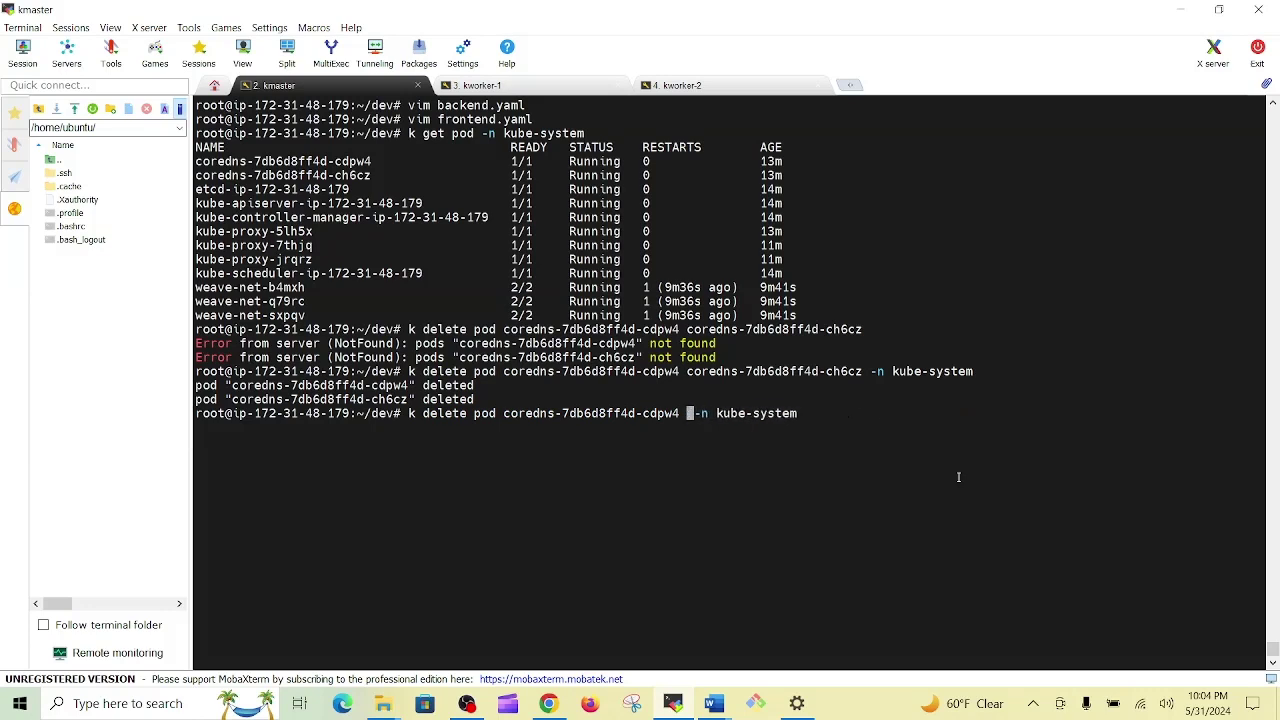
key("BackSpace")
key("BackSpace")
key("BackSpace")
key("BackSpace")
key("BackSpace")
key("BackSpace")
key("BackSpace")
key("BackSpace")
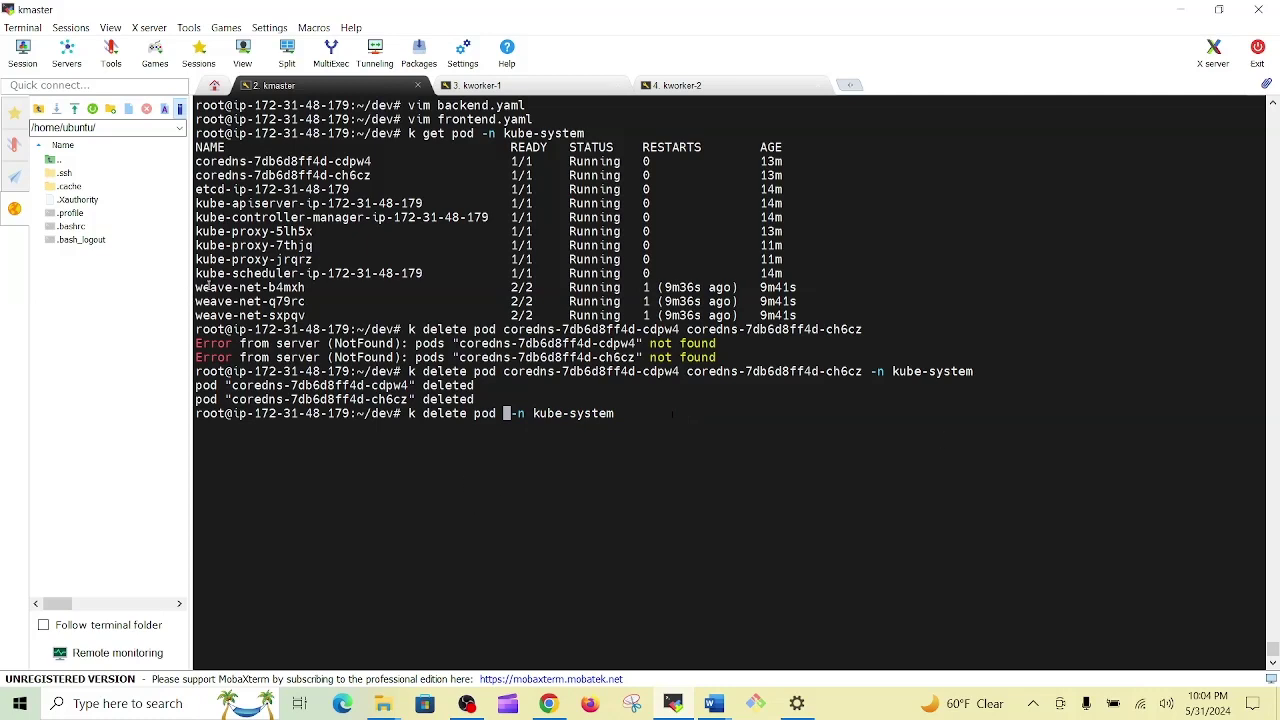
Step: Complete the delete command with weave-net-b4mxh, weave-net-q79rc and weave-net-sxpqv and run it to delete these pods in kube-system
double_click(210, 287)
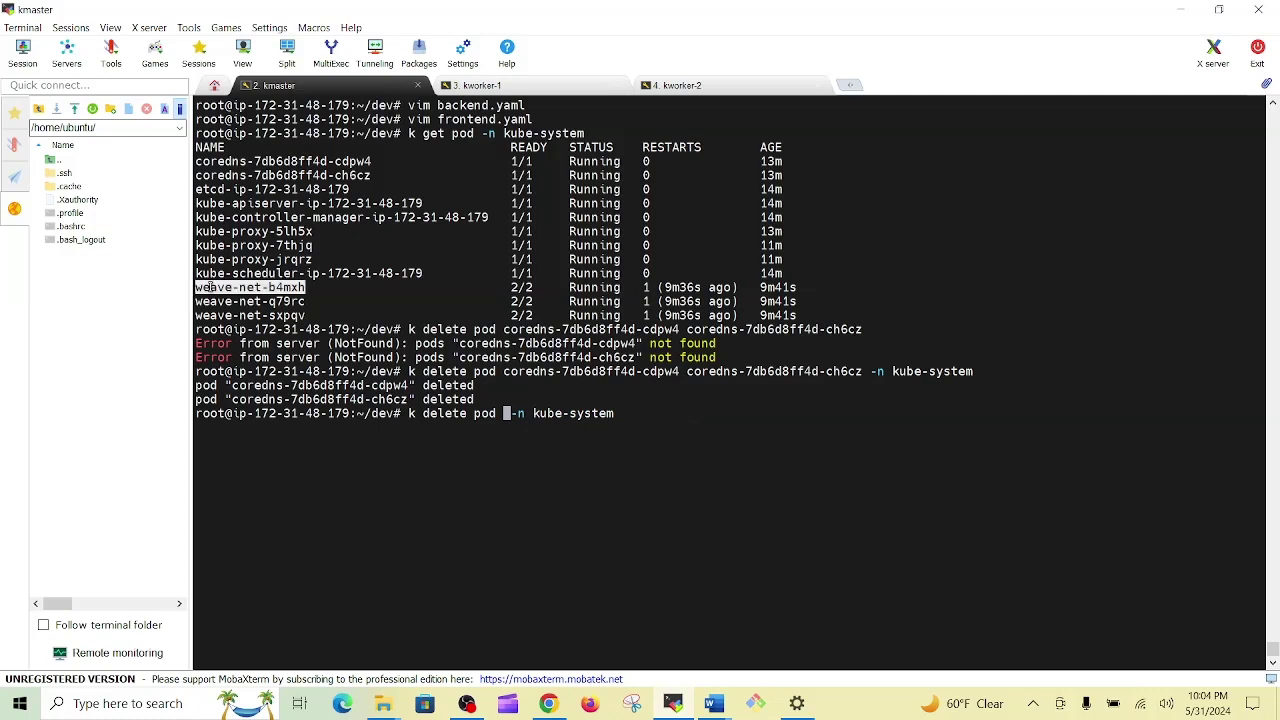
right_click(210, 287)
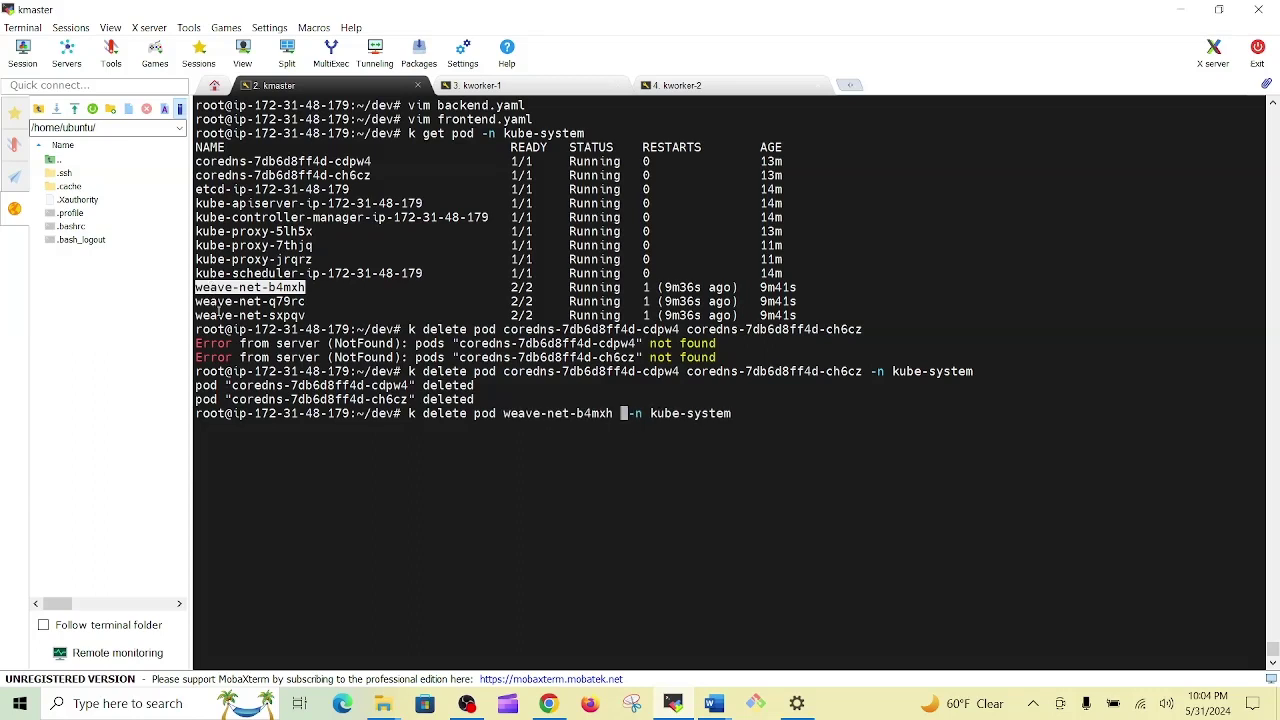
double_click(221, 301)
right_click(222, 302)
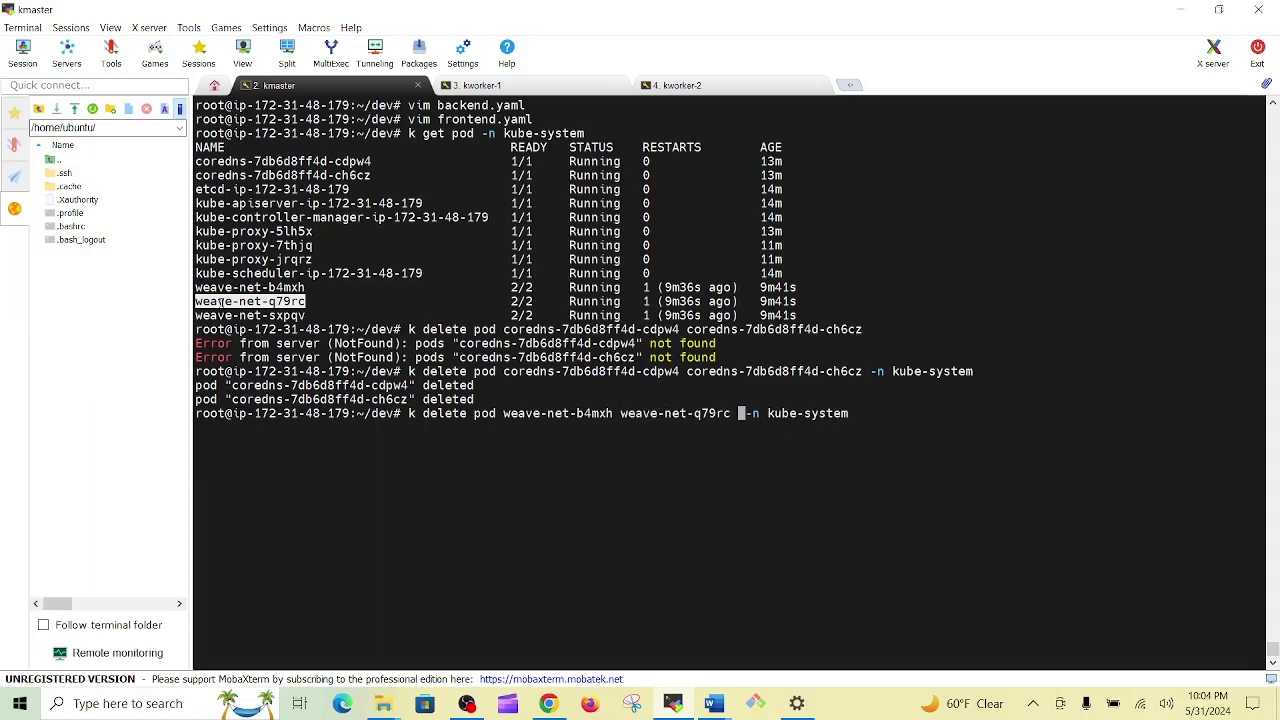
double_click(226, 315)
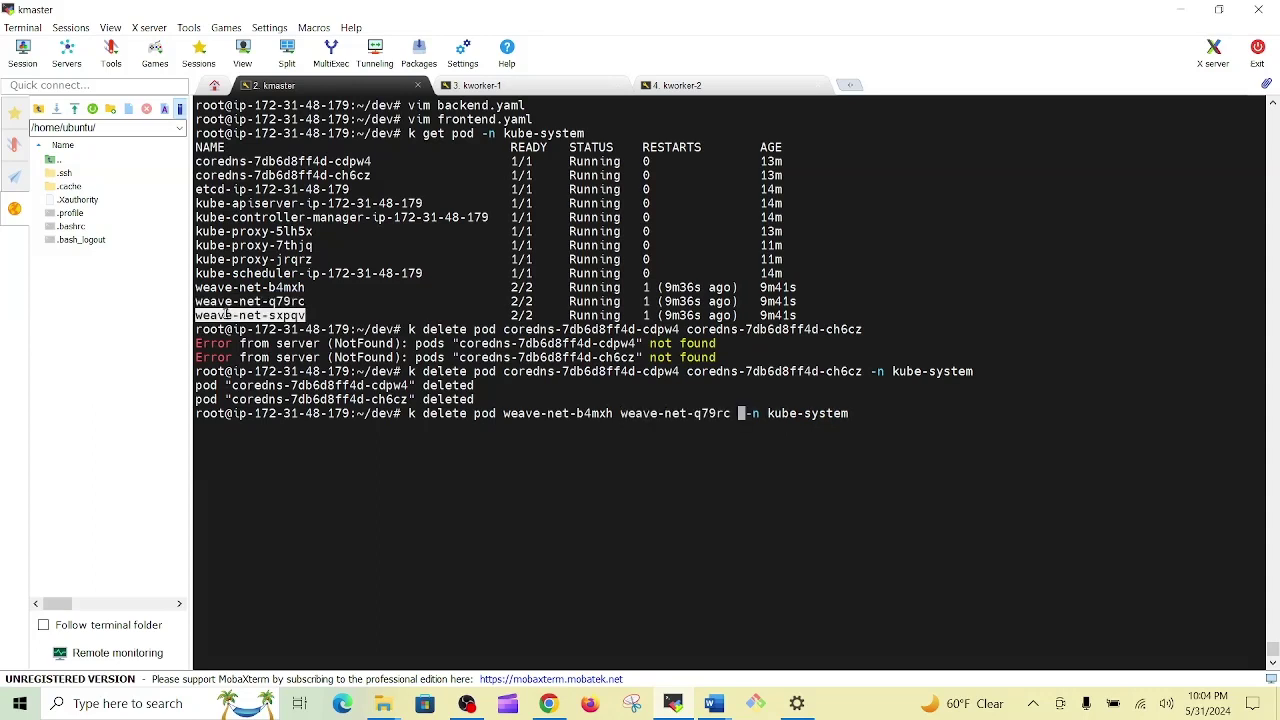
right_click(226, 315)
key("Return")
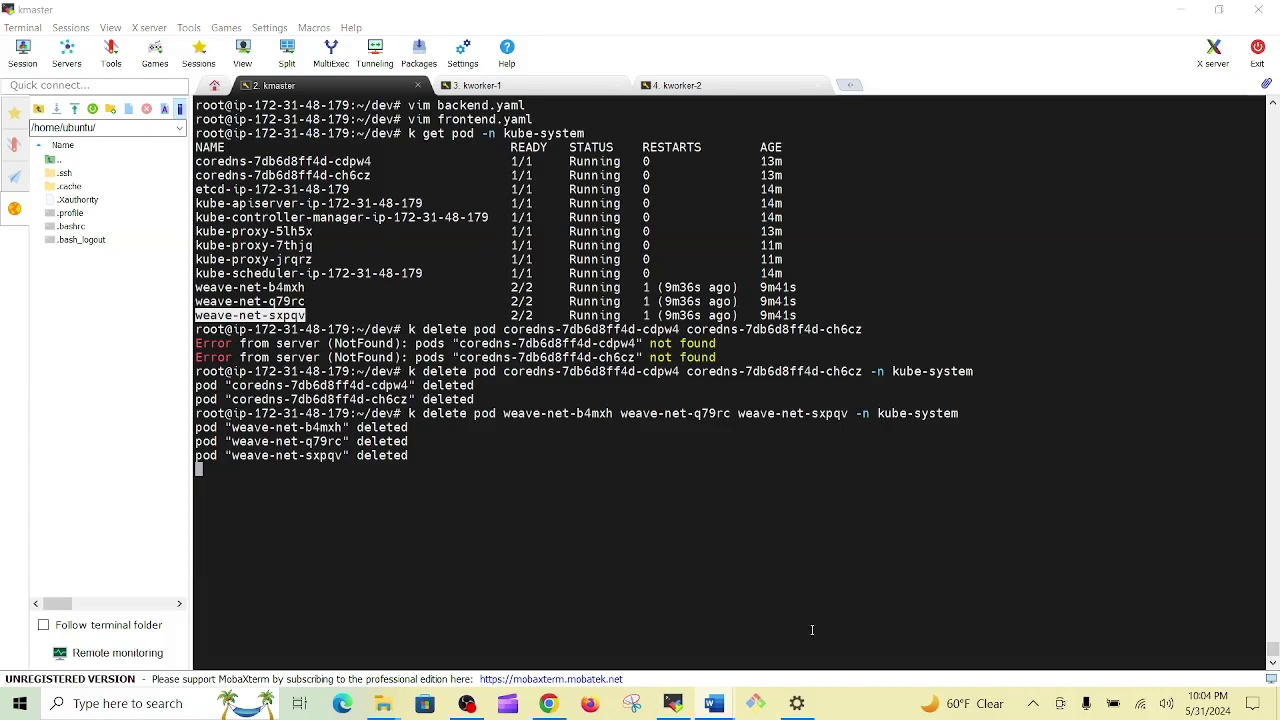
Step: Apply the backend manifest with k apply -f backend.yaml, and list the directory's files with ls
left_click(839, 476)
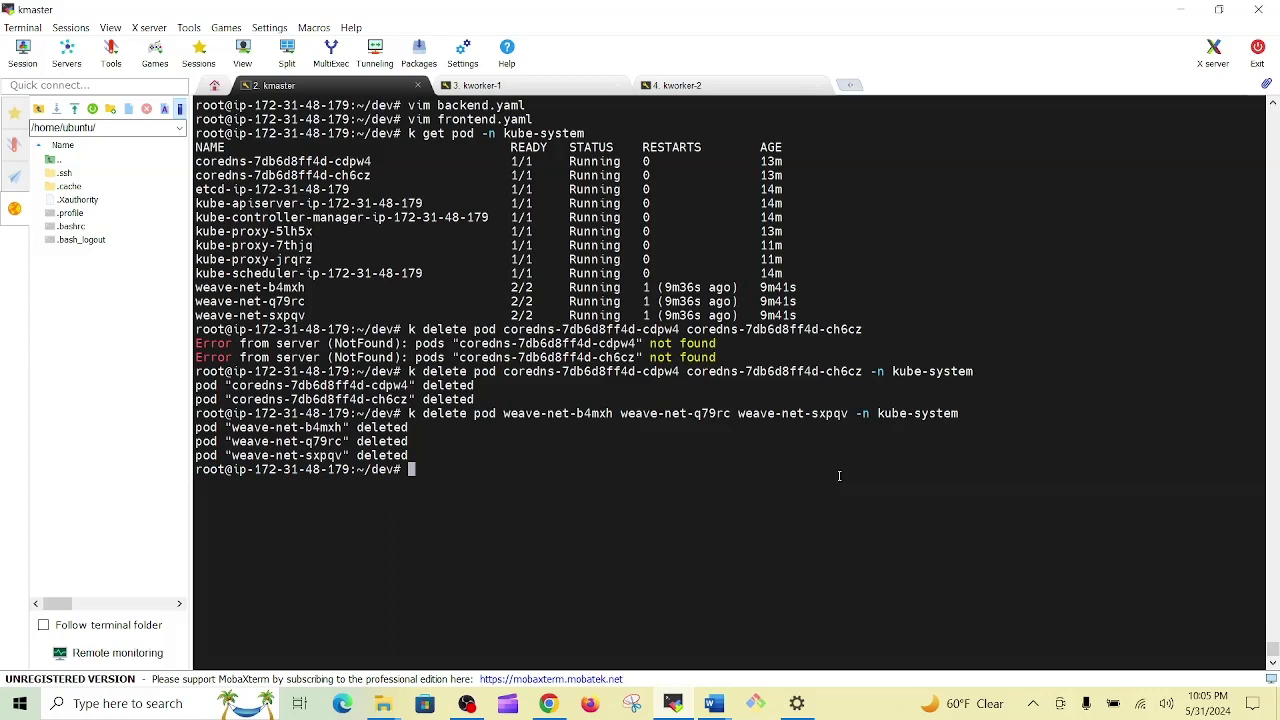
type("k apply -f ba")
key("Tab")
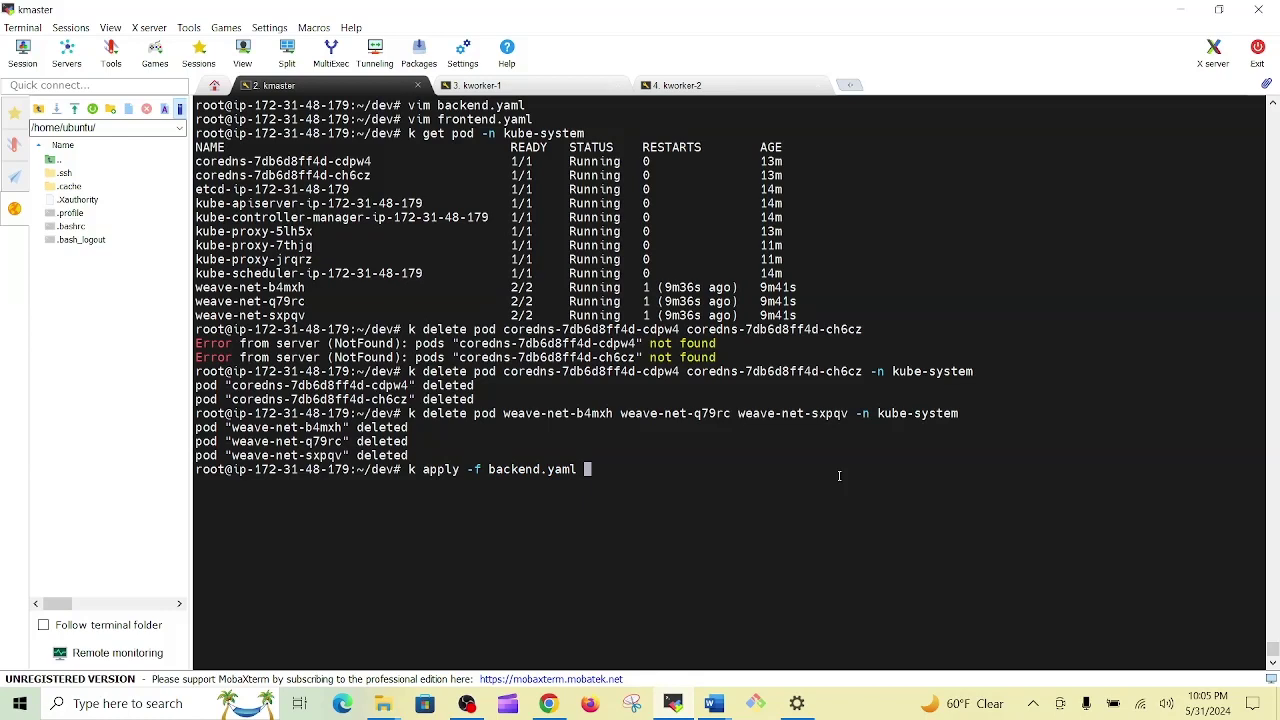
key("Return")
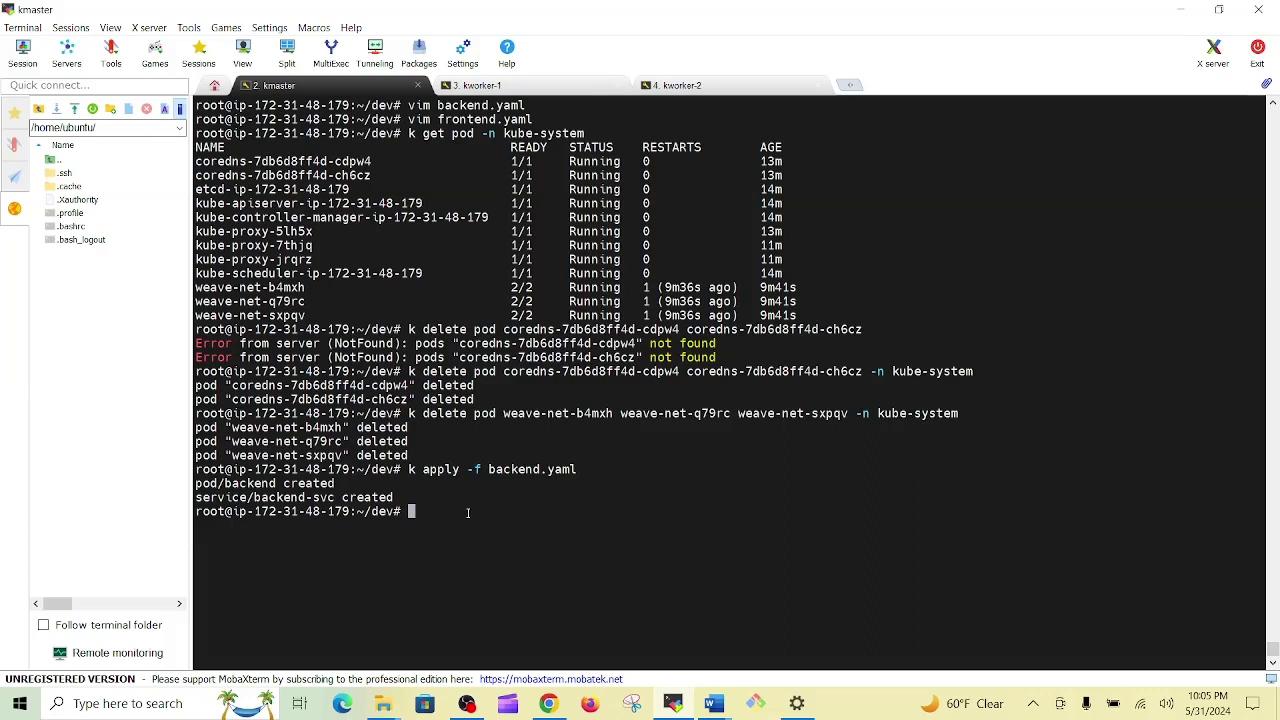
type("ls")
key("Return")
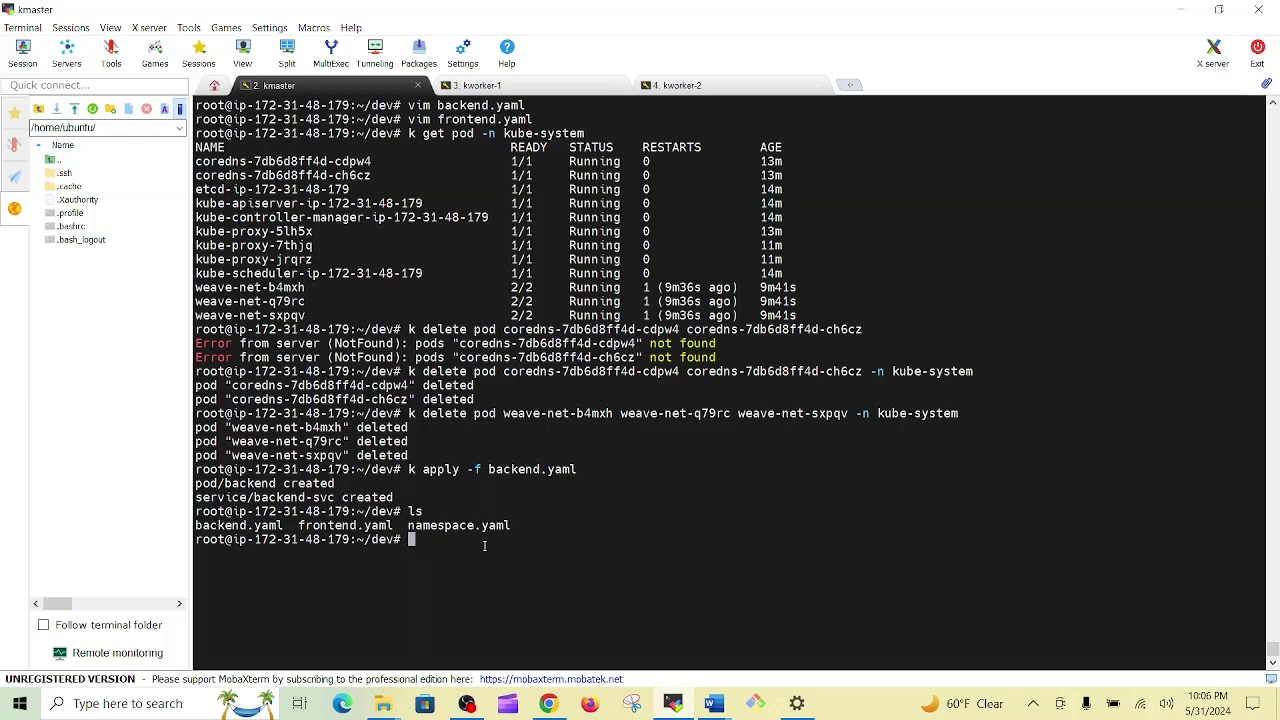
Step: Clear the terminal and reuse the last apply command with the file name changed to frontend.yaml to deploy the frontend
key("ctrl+l")
key("Up")
key("Up")
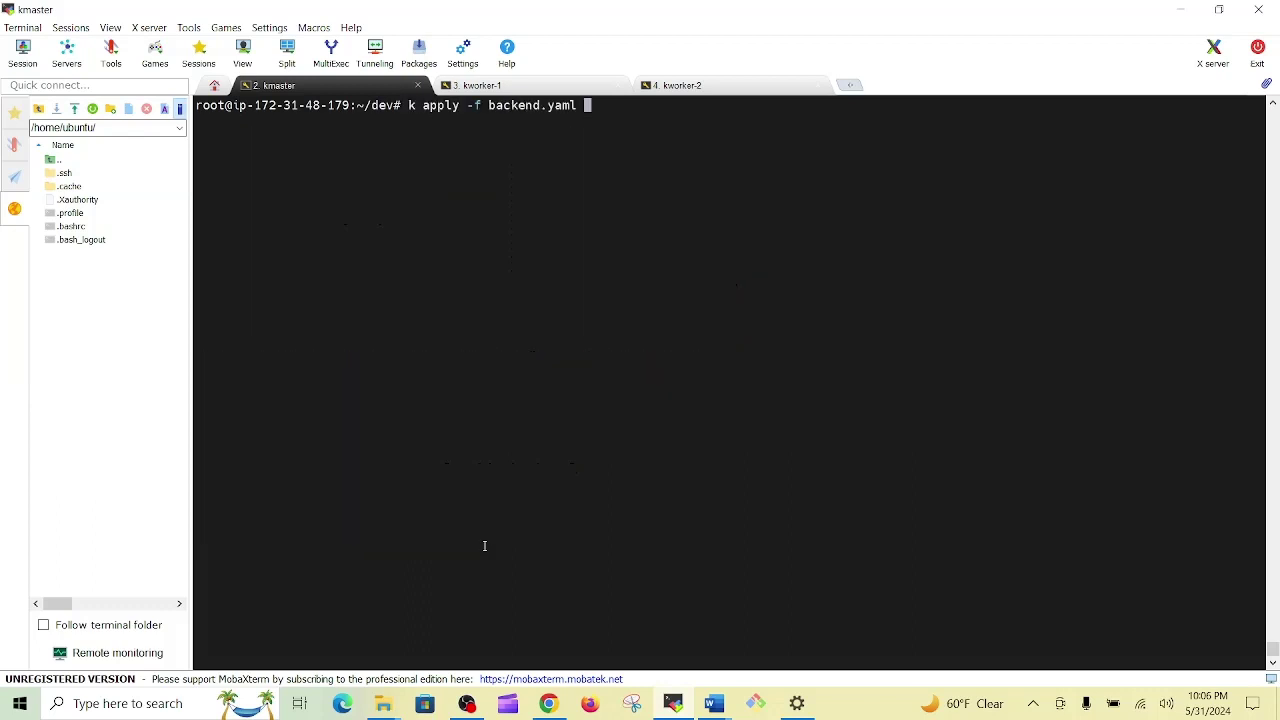
key("Left")
key("Left")
key("Left")
key("Left")
key("Left")
key("BackSpace")
key("BackSpace")
key("BackSpace")
key("BackSpace")
key("BackSpace")
key("BackSpace")
key("BackSpace")
type("frontend")
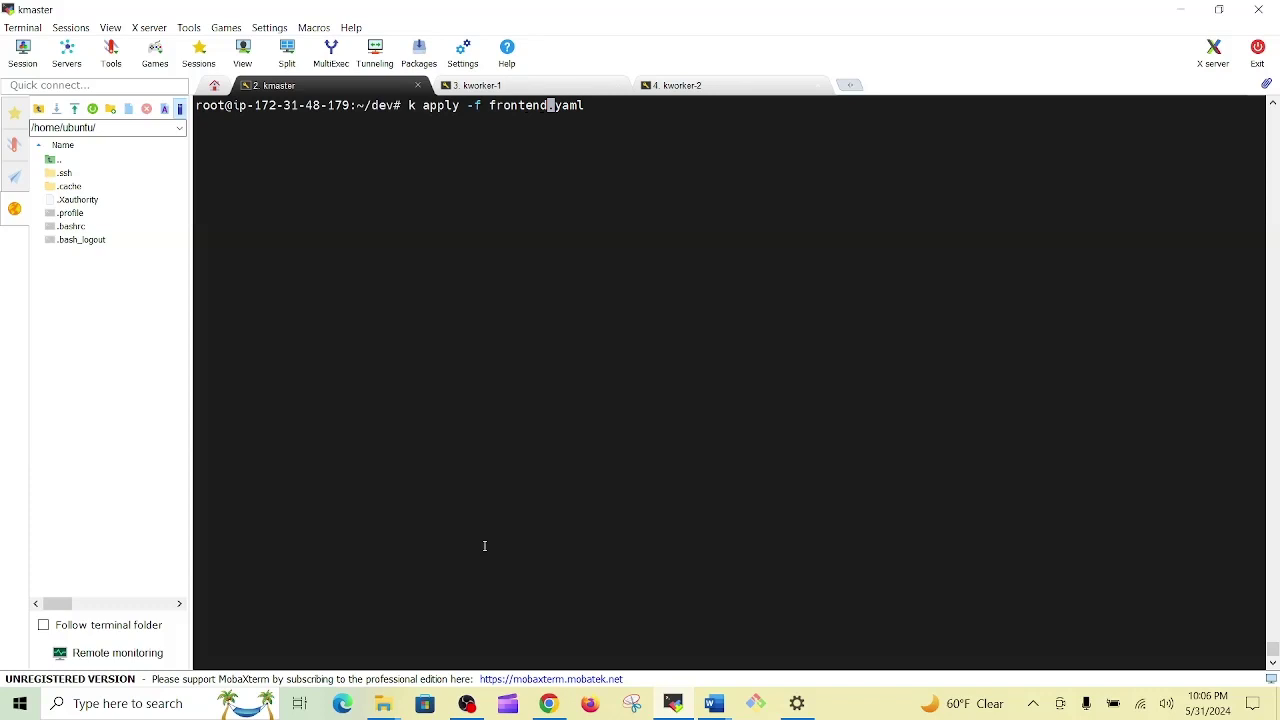
key("Return")
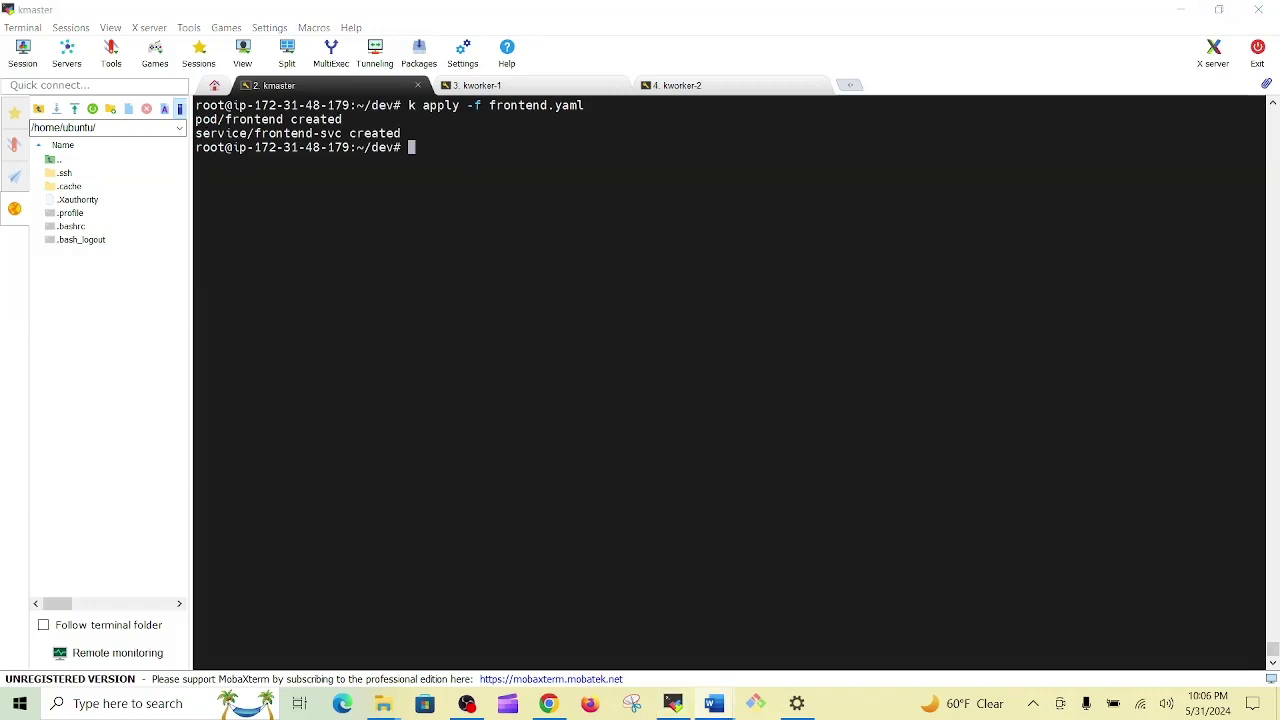
Step: List the pods in the dev namespace with k get pod -n dev and check their readiness and status
left_click(777, 235)
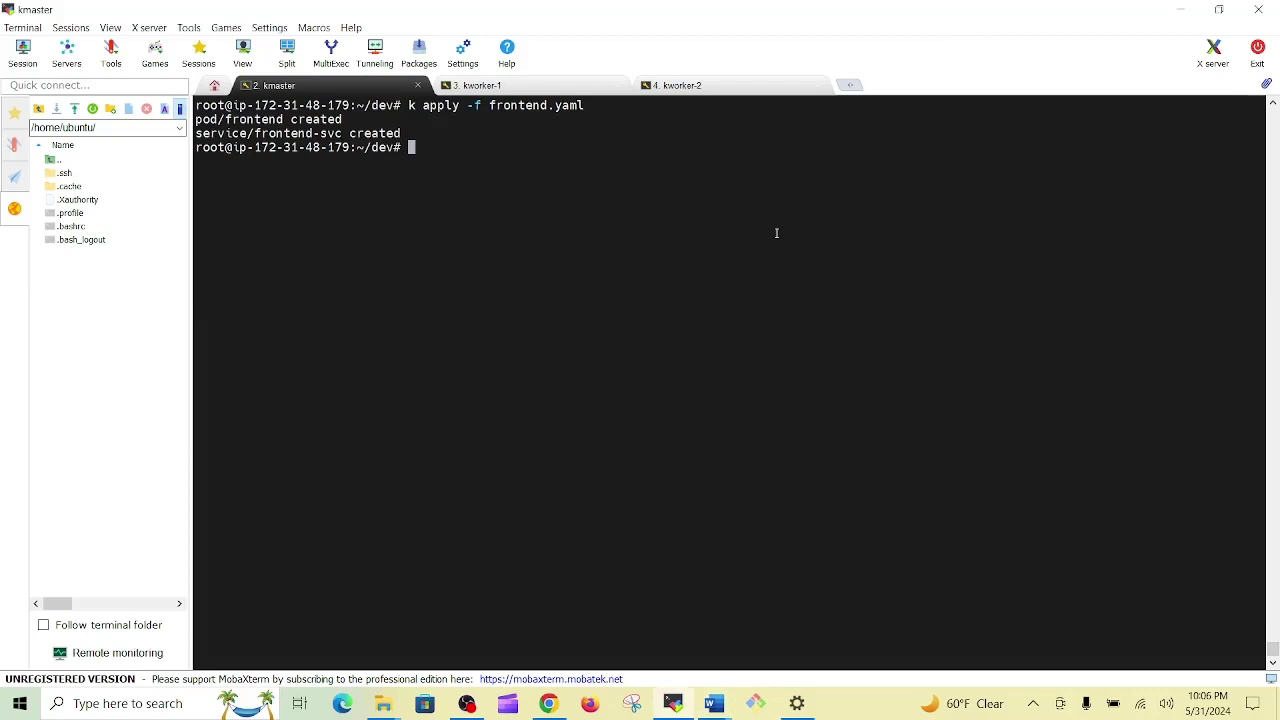
type("k get pod")
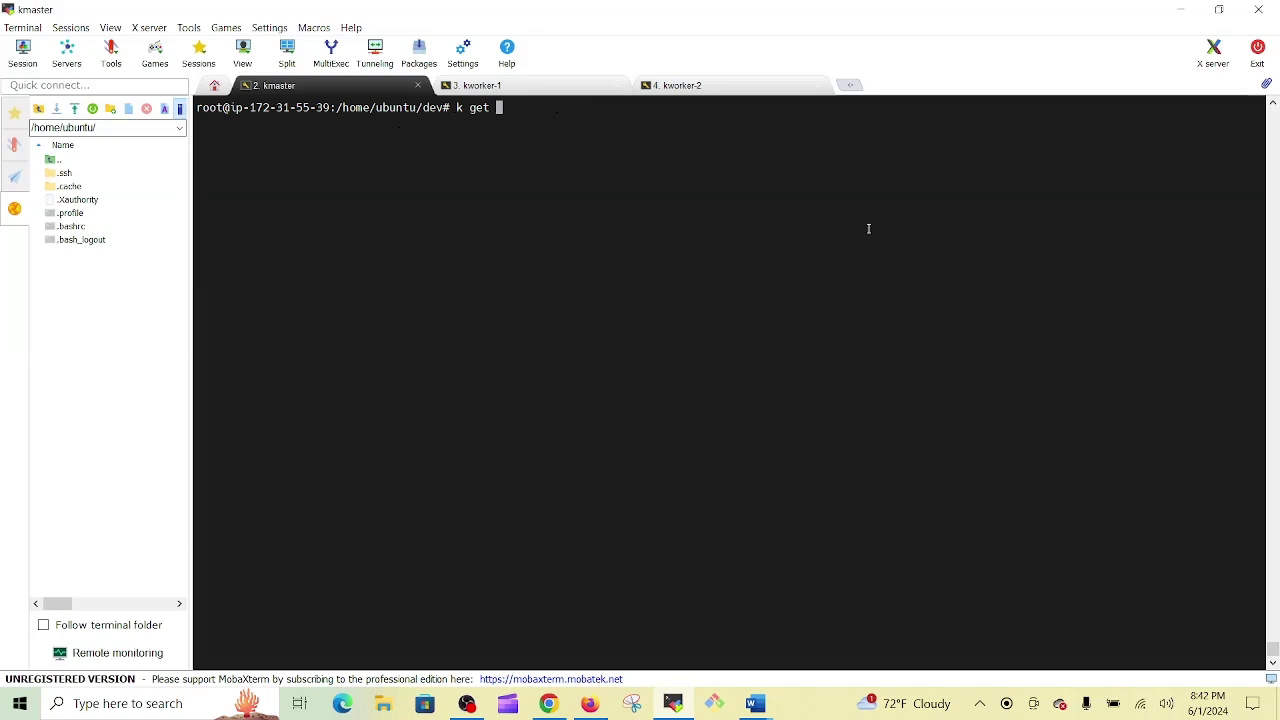
type("pod -n ")
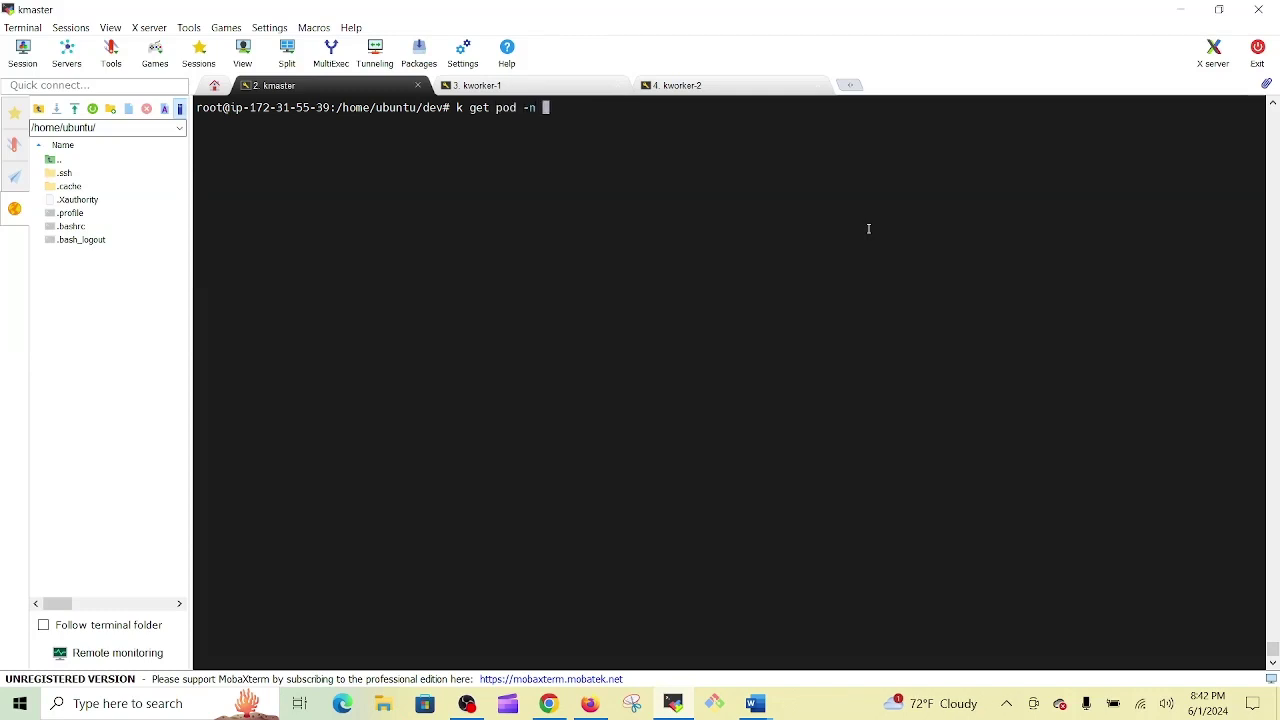
type("dev")
key("Return")
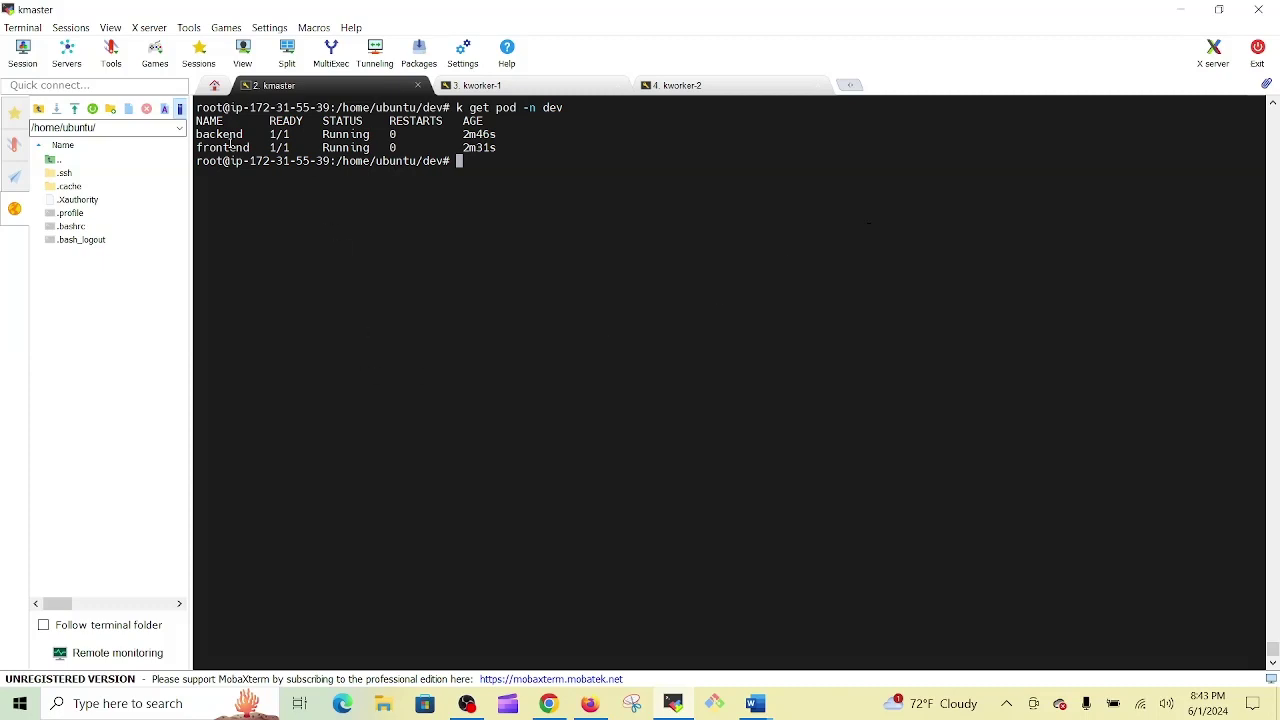
left_click_drag(290, 134, 275, 140)
left_click(273, 141)
left_click_drag(388, 151, 370, 148)
Step: List the services with k get svc -n dev and examine both services' types and the node port of frontend-svc
left_click(565, 179)
type("k get svc -n dev")
key("Return")
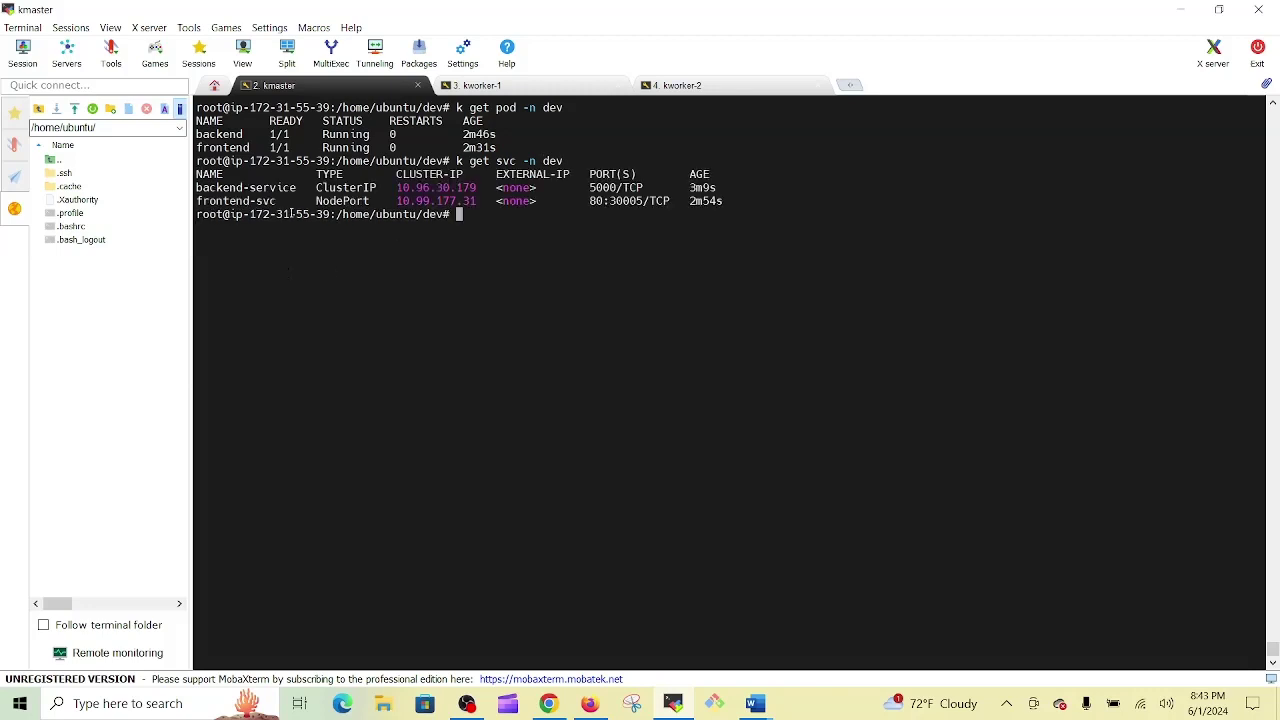
double_click(284, 187)
double_click(263, 202)
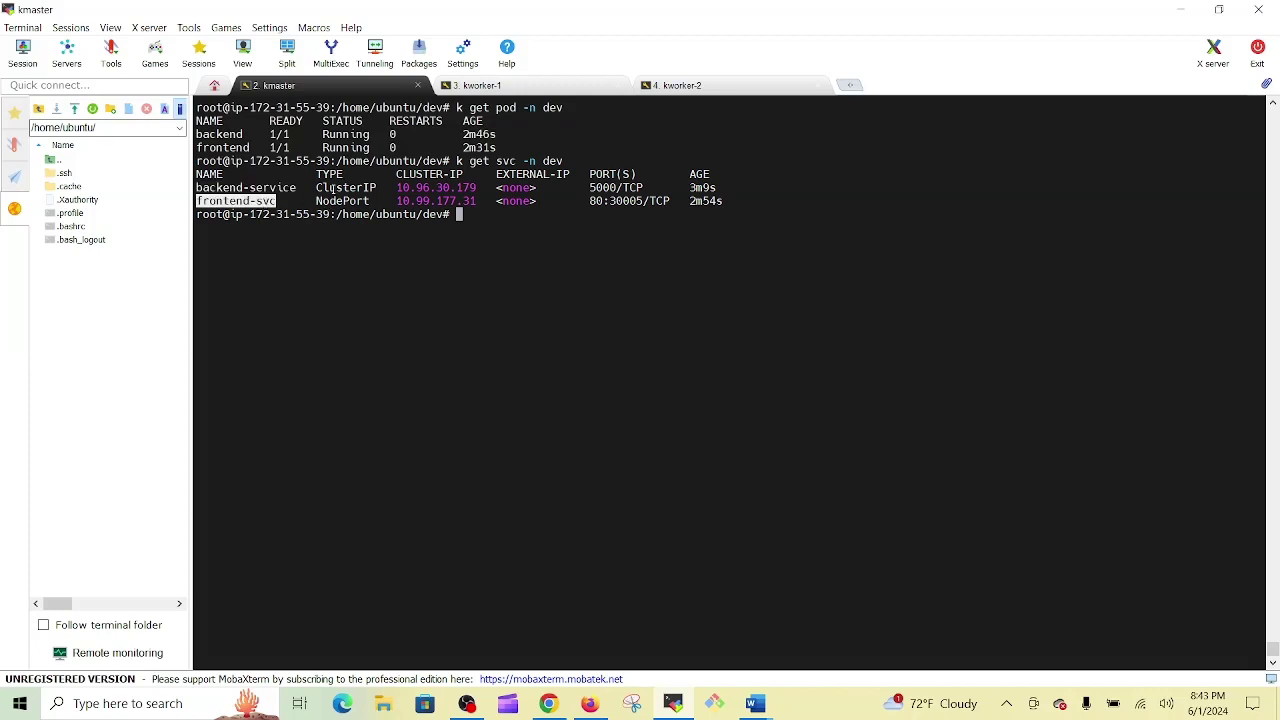
double_click(334, 188)
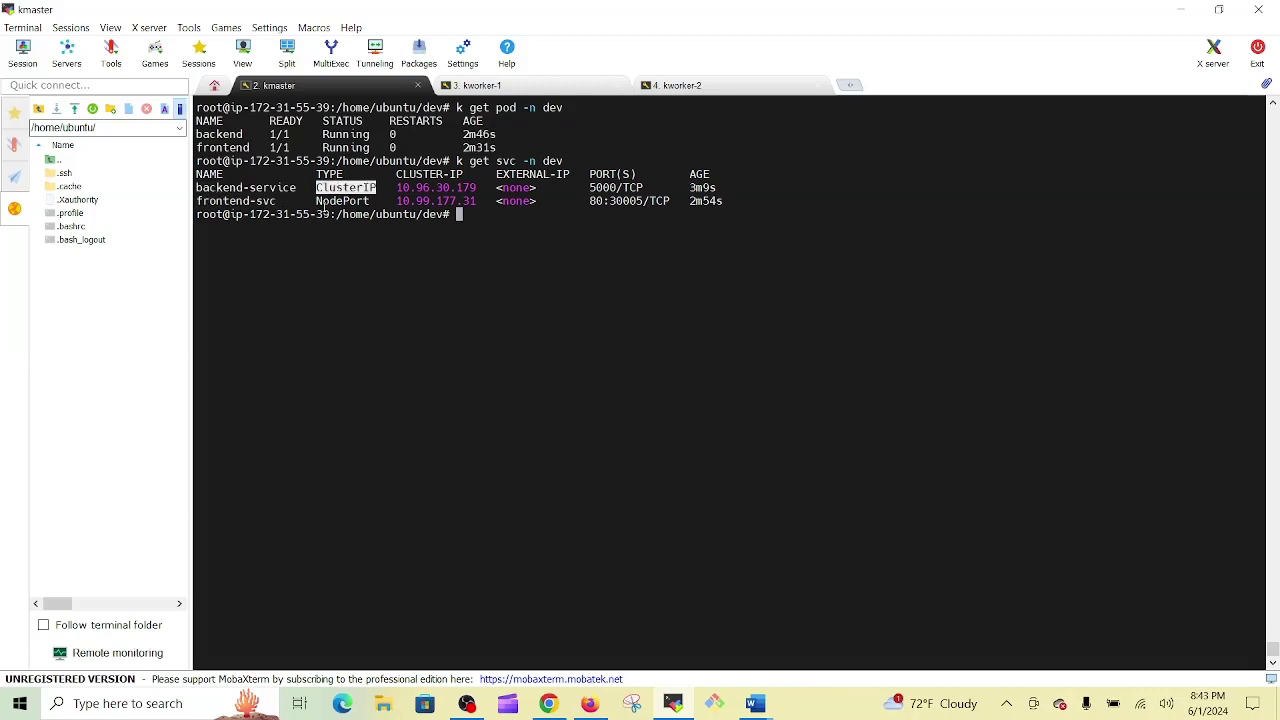
double_click(318, 201)
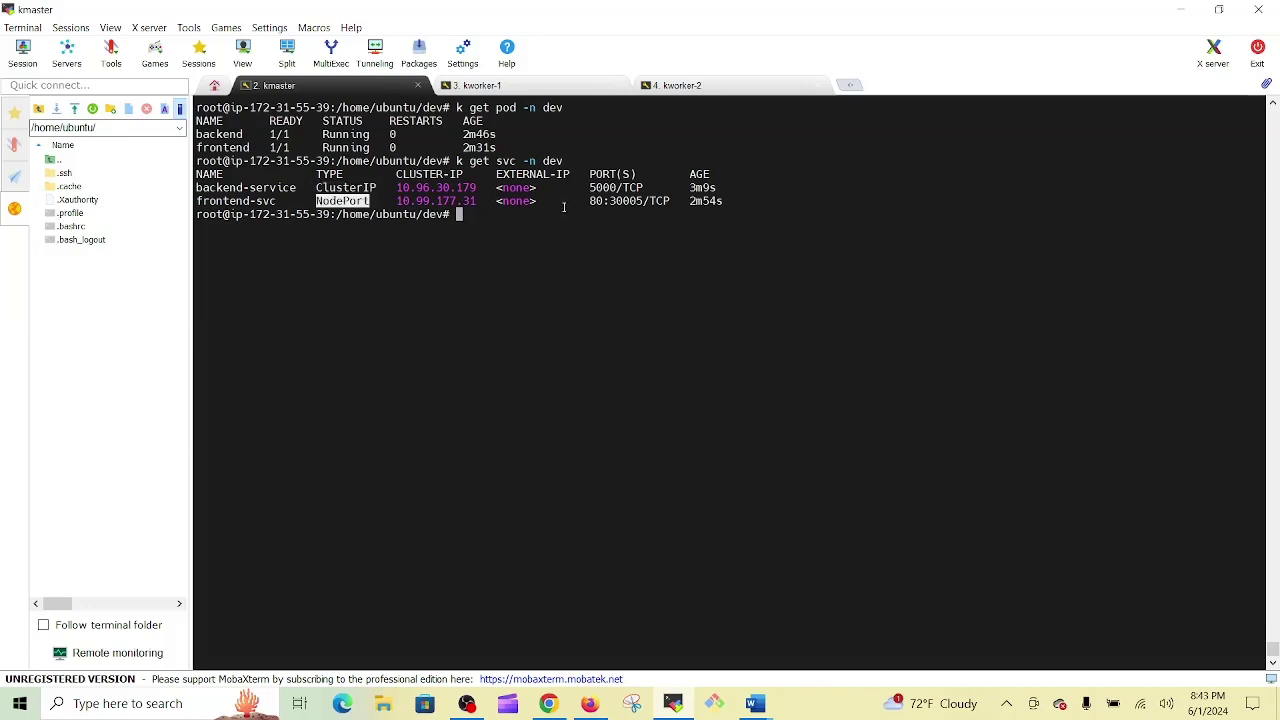
double_click(631, 208)
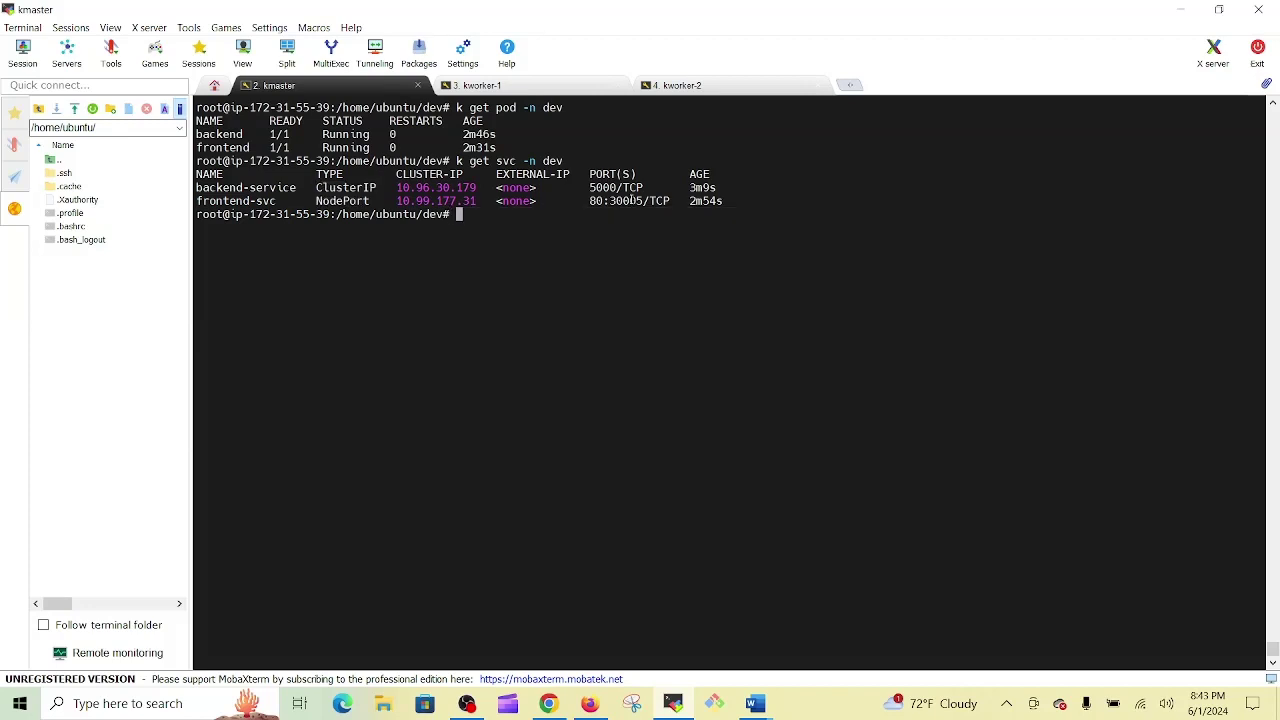
double_click(630, 201)
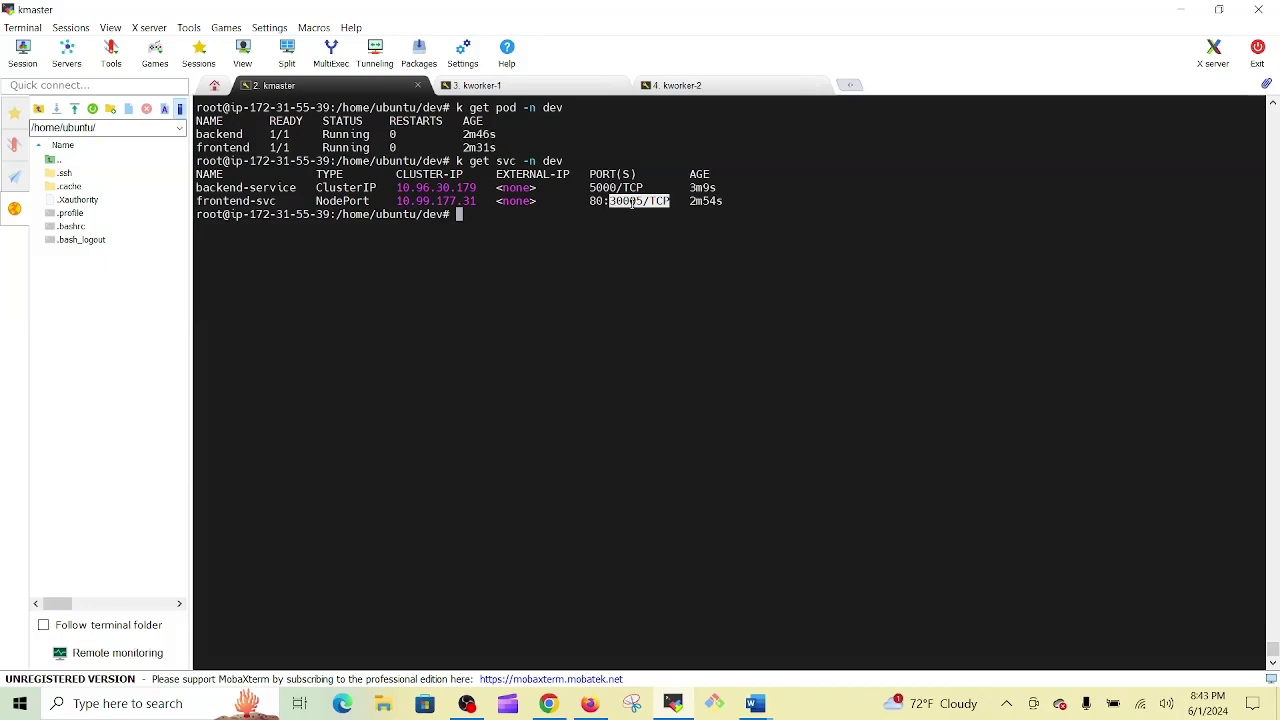
left_click(633, 203)
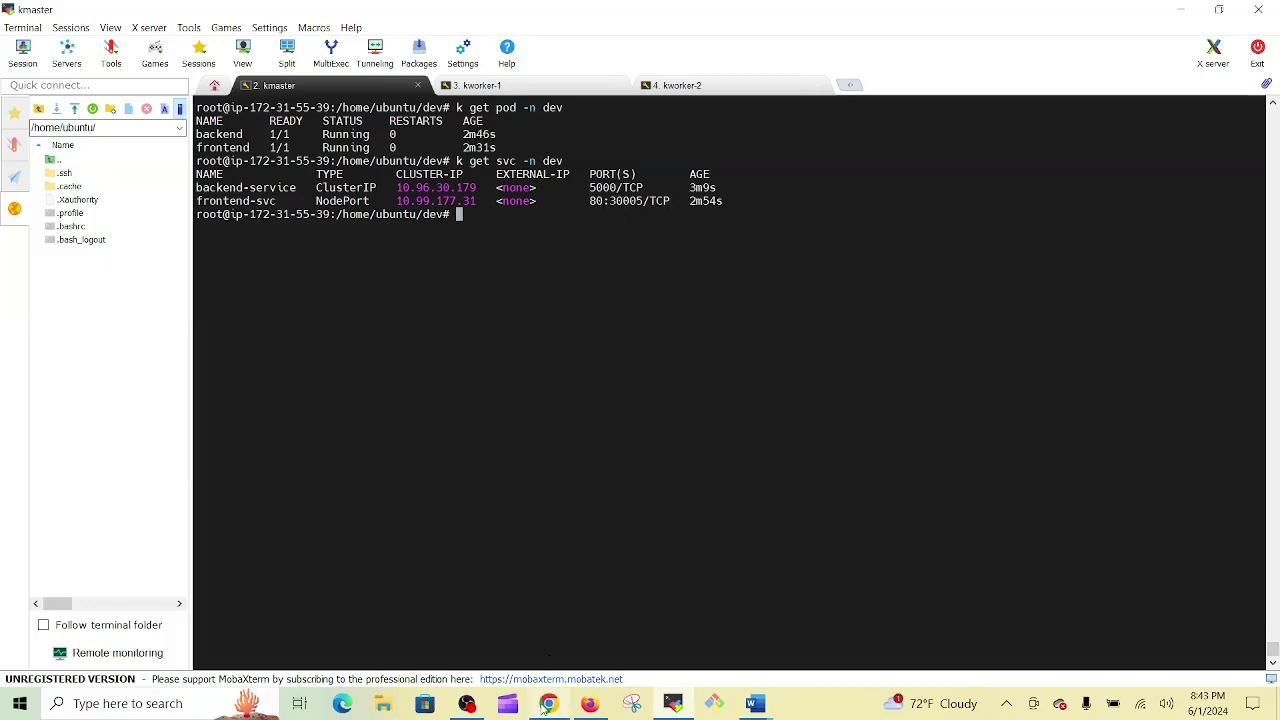
Step: Switch to the EC2 instances page in Chrome, select only the kmaster instance and copy its public IPv4 address
left_click(548, 703)
left_click(92, 17)
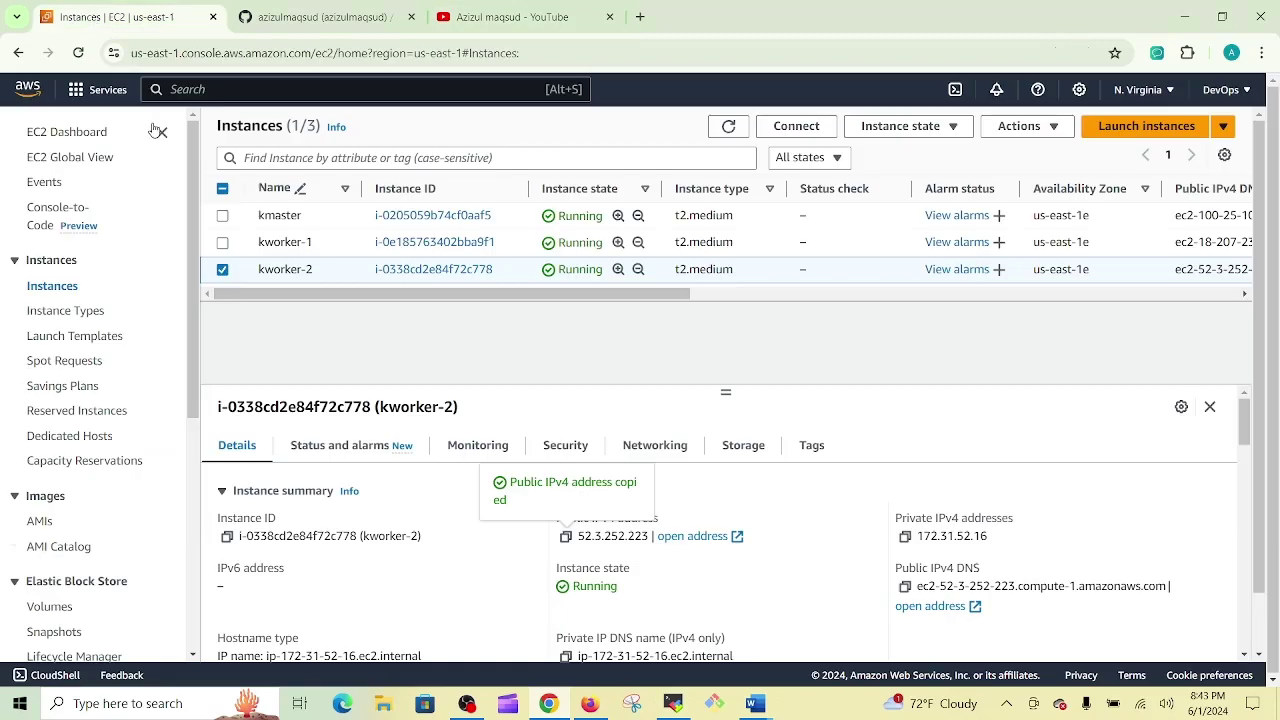
left_click(223, 269)
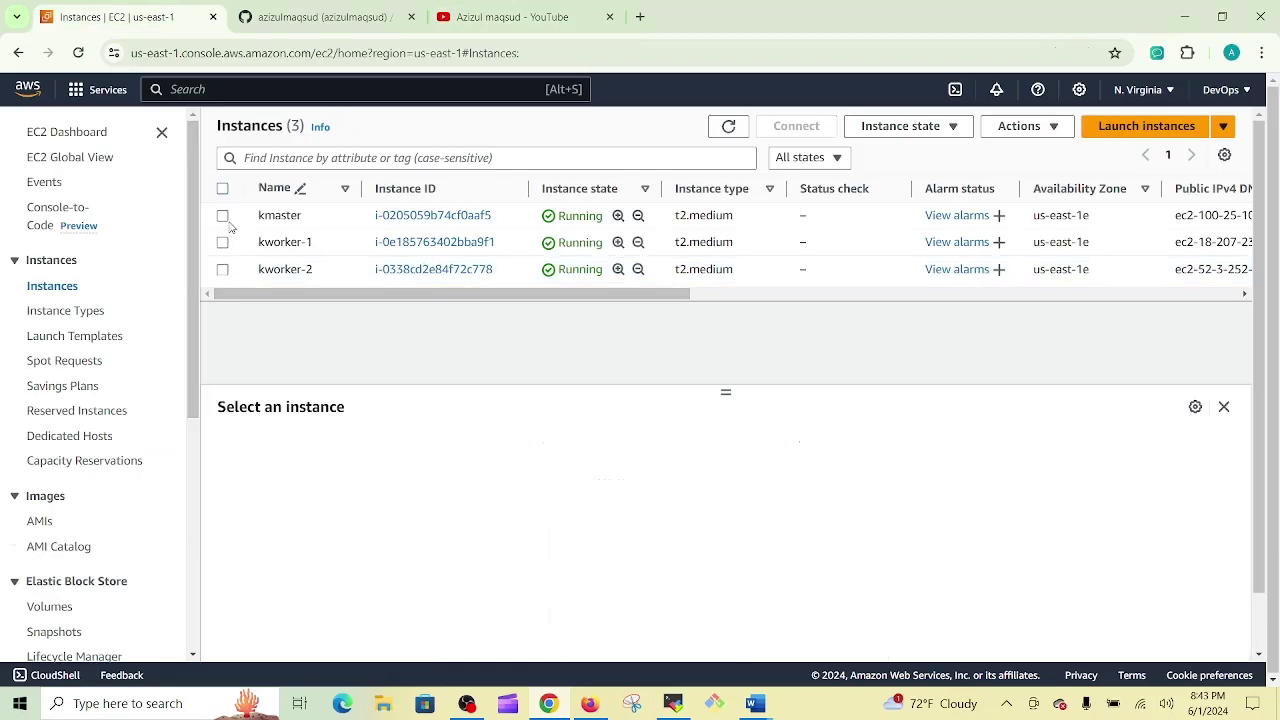
left_click(222, 215)
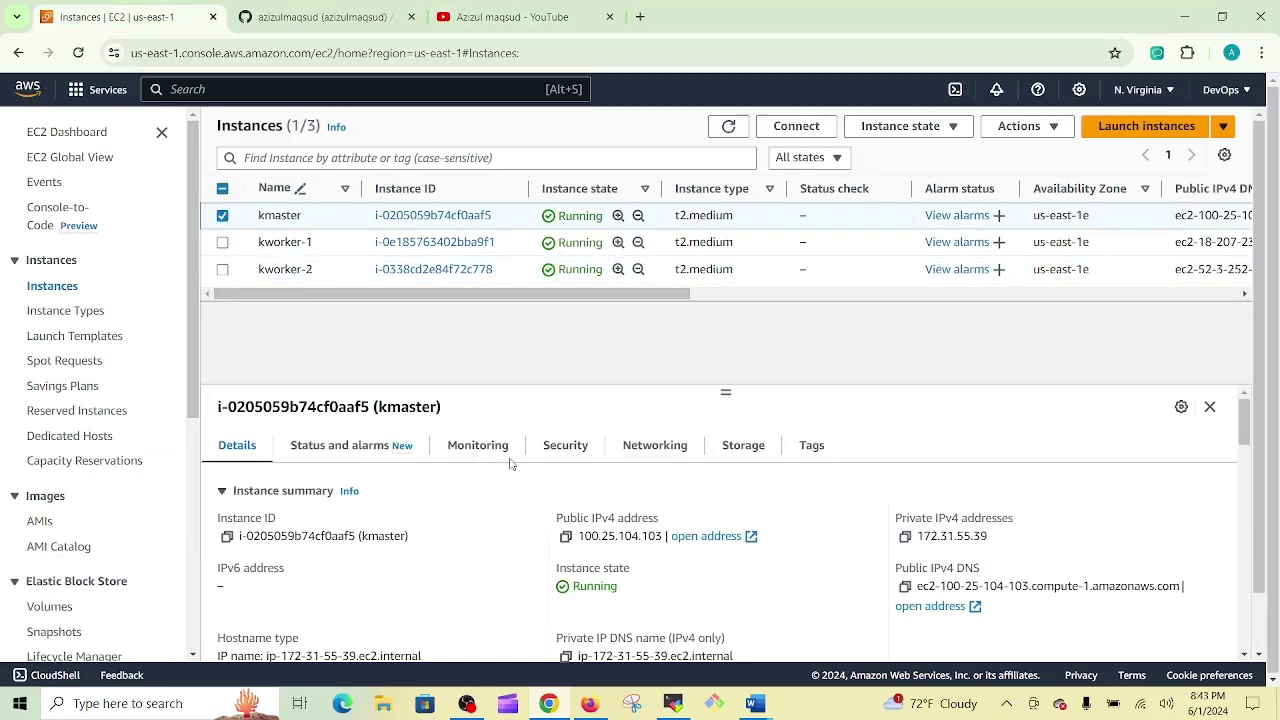
left_click(565, 536)
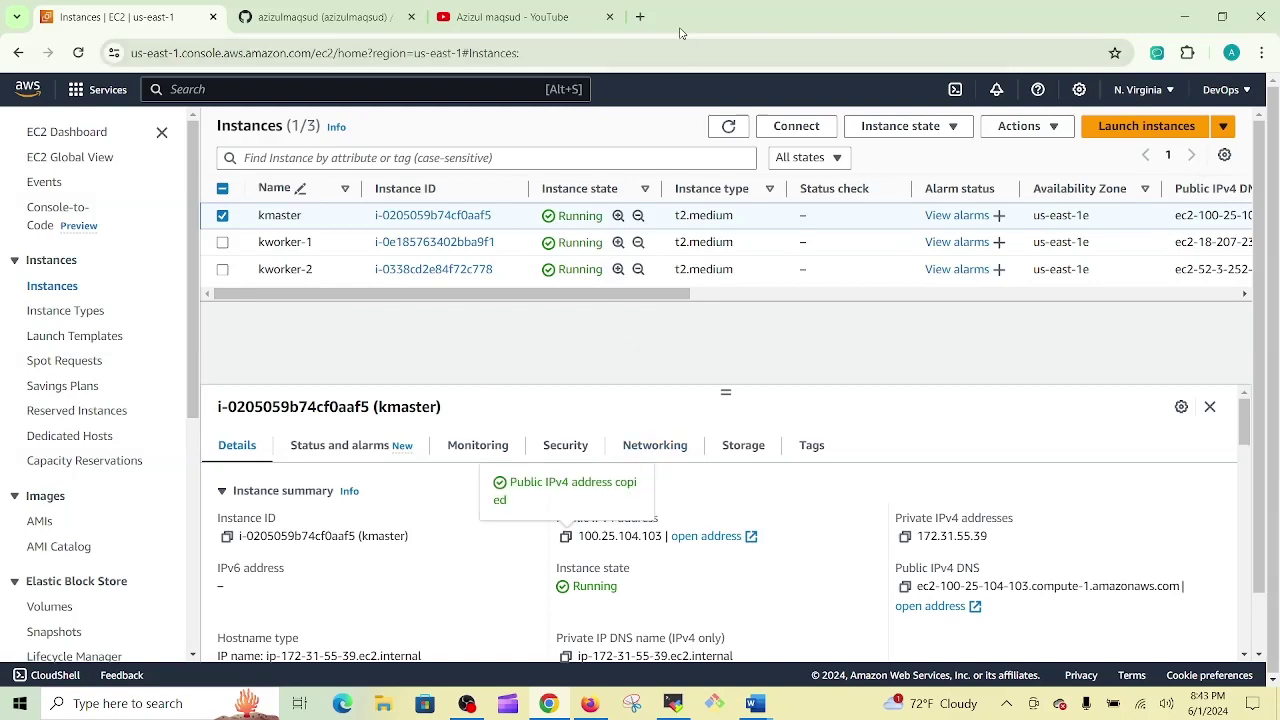
Step: Open the frontend app at 100.25.104.103:30005 in a new browser tab
left_click(640, 17)
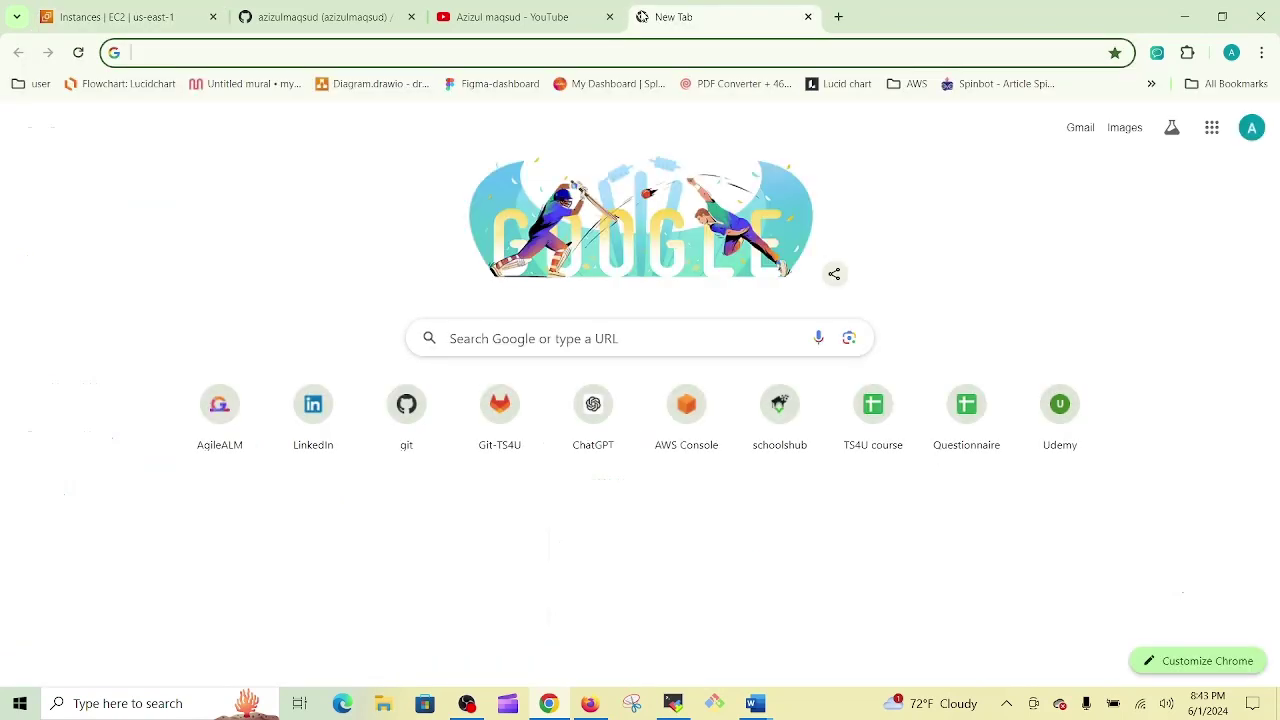
key("ctrl+v")
type(":")
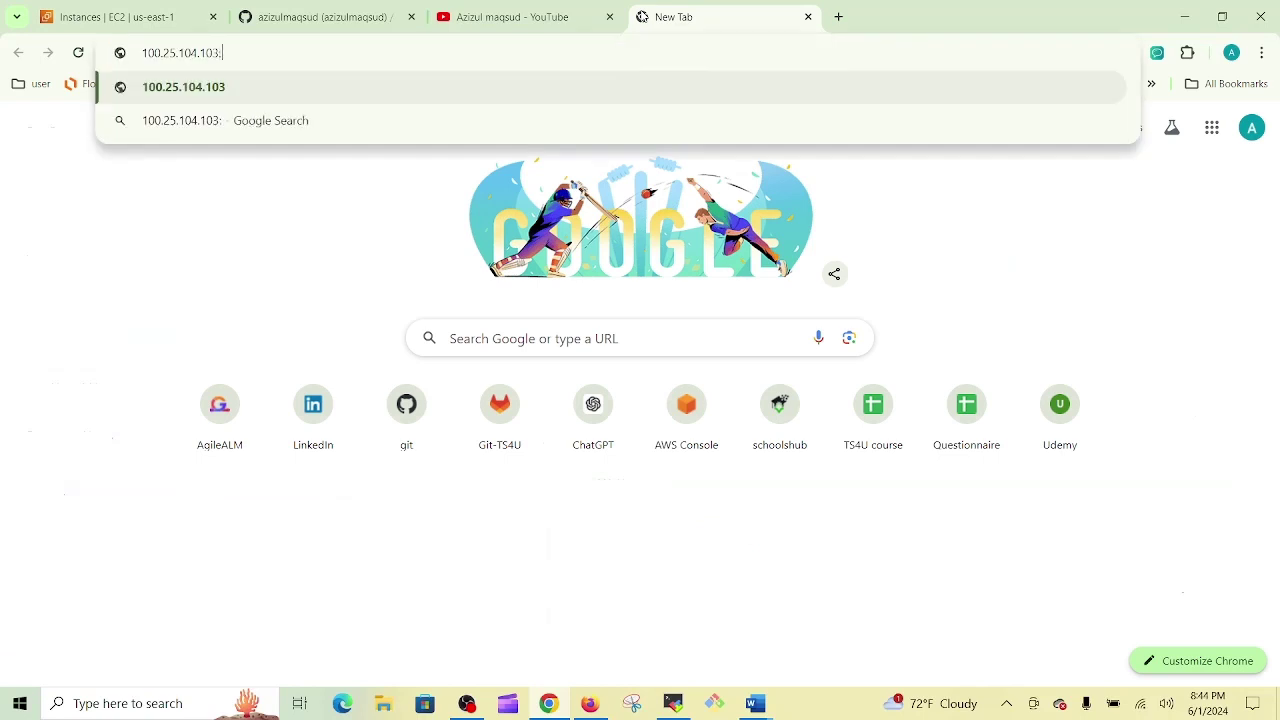
type("3000")
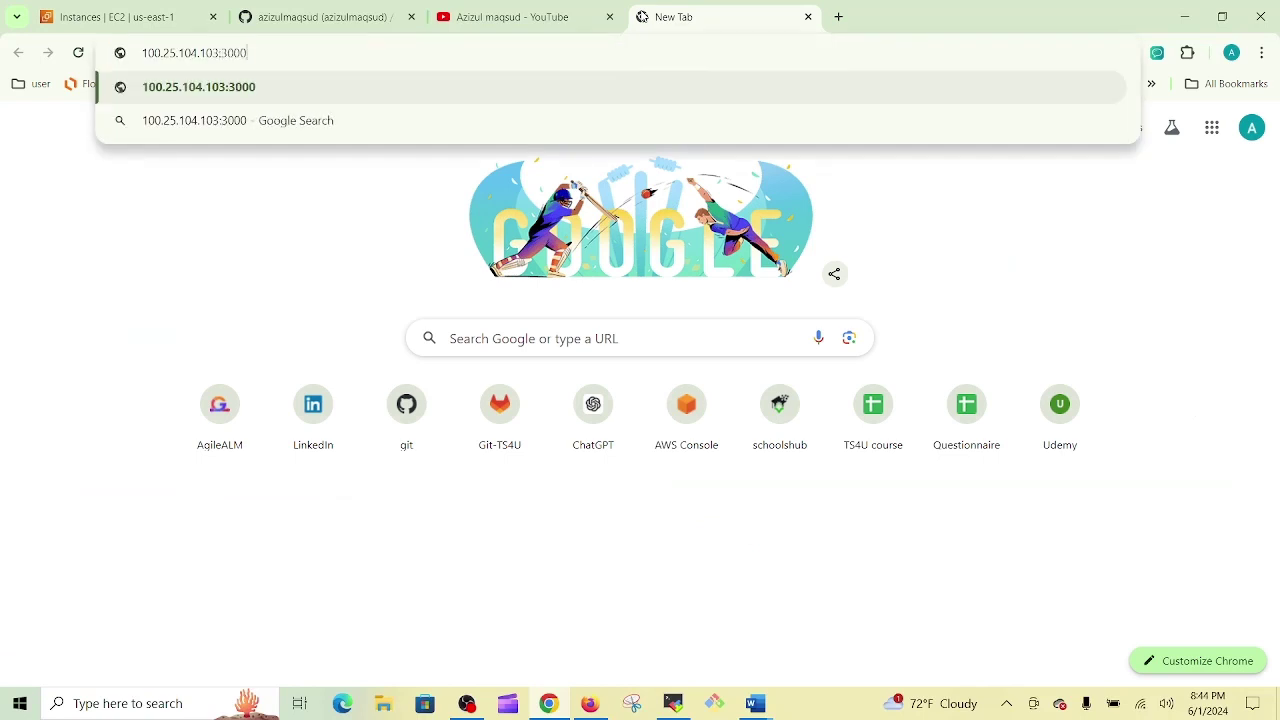
type("5")
key("Return")
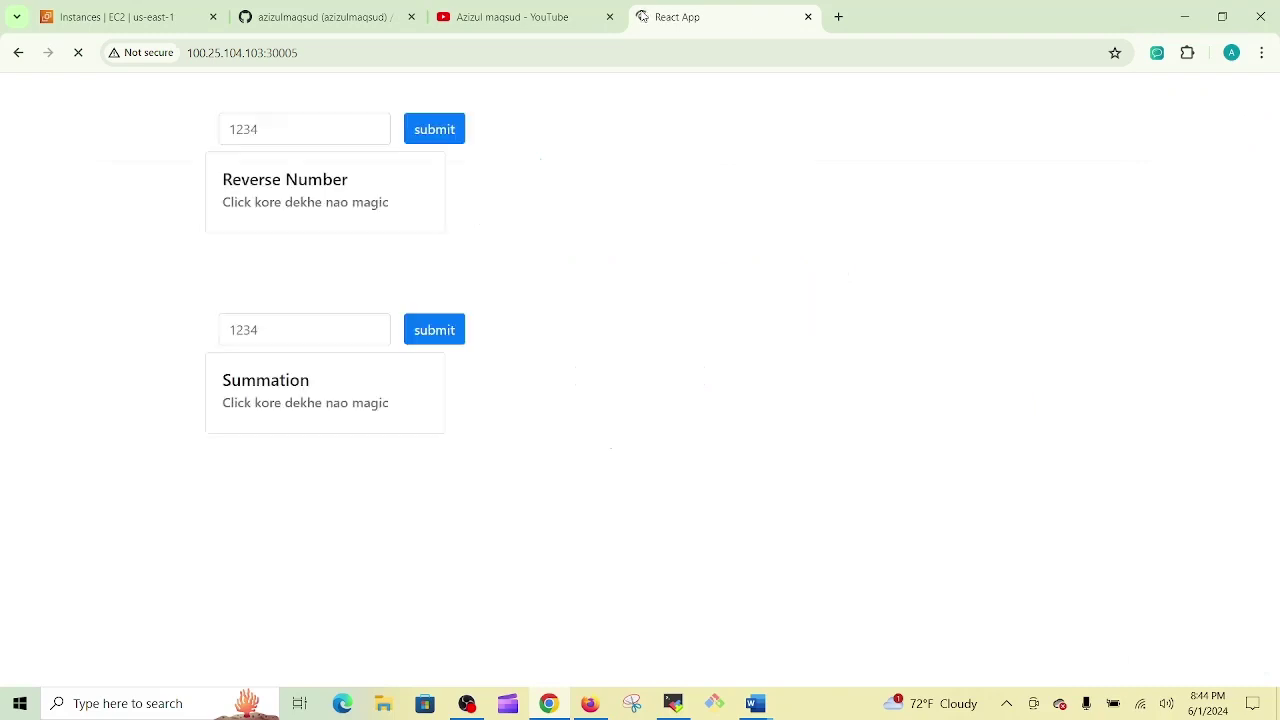
Step: Submit the number 78955 to the app's Reverse Number function
left_click(328, 138)
type("18955")
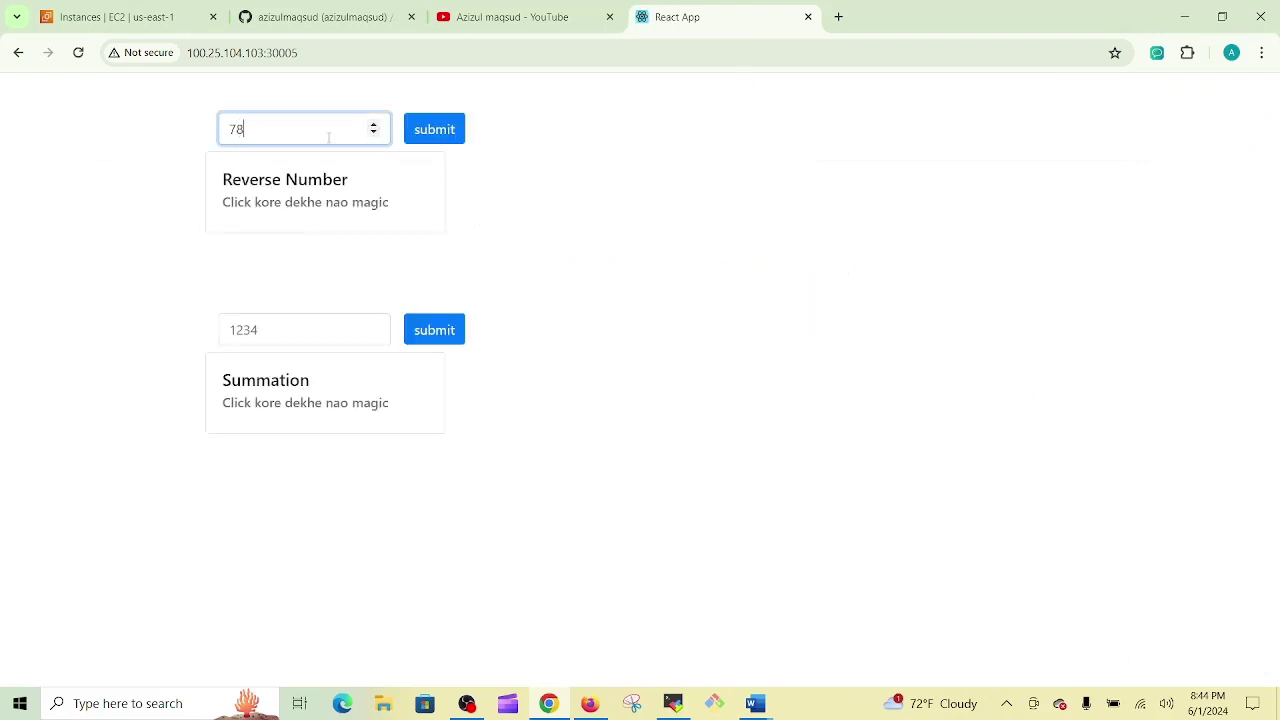
left_click(435, 133)
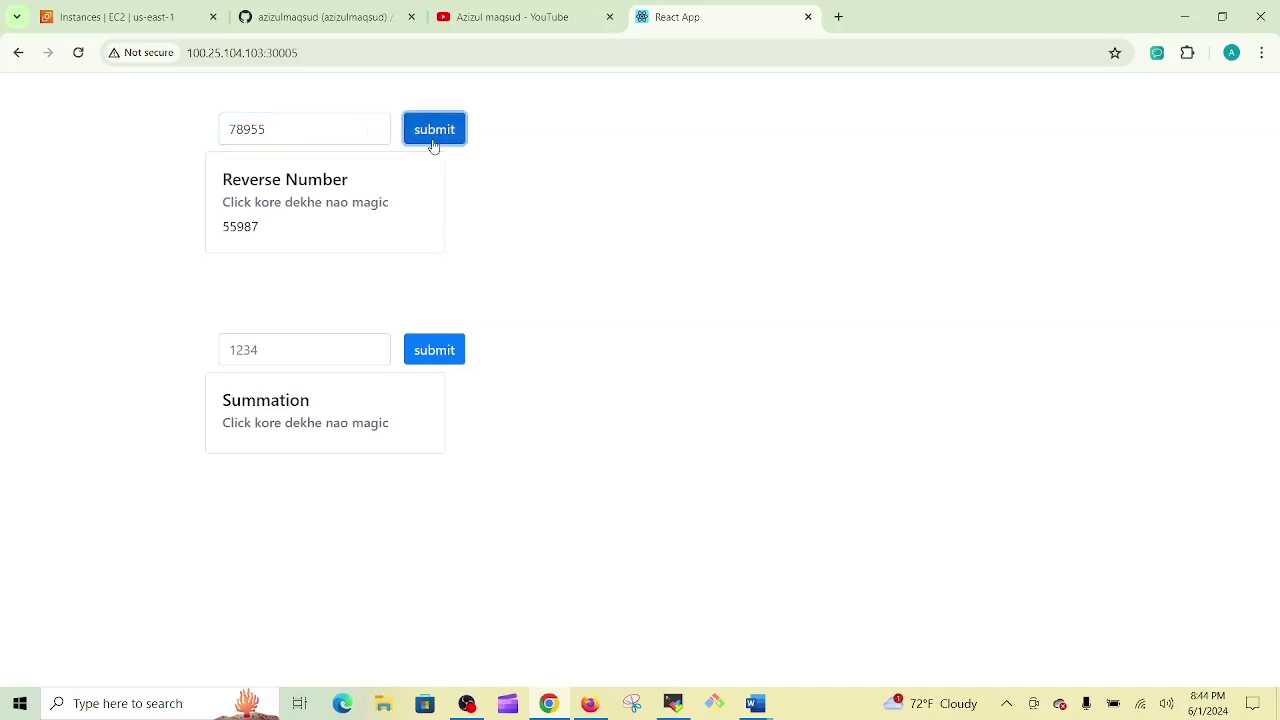
Step: Submit the number 325646 to the Summation function and check its result
left_click(271, 347)
type("325646")
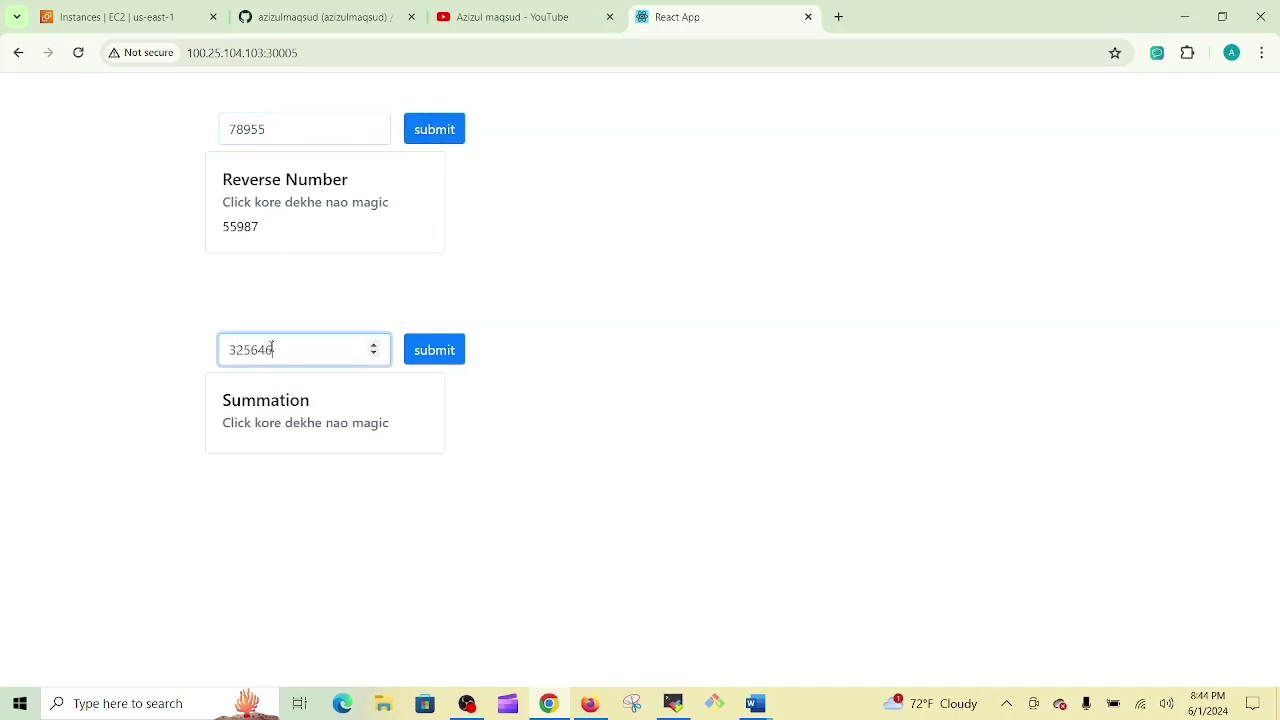
left_click(424, 354)
double_click(232, 452)
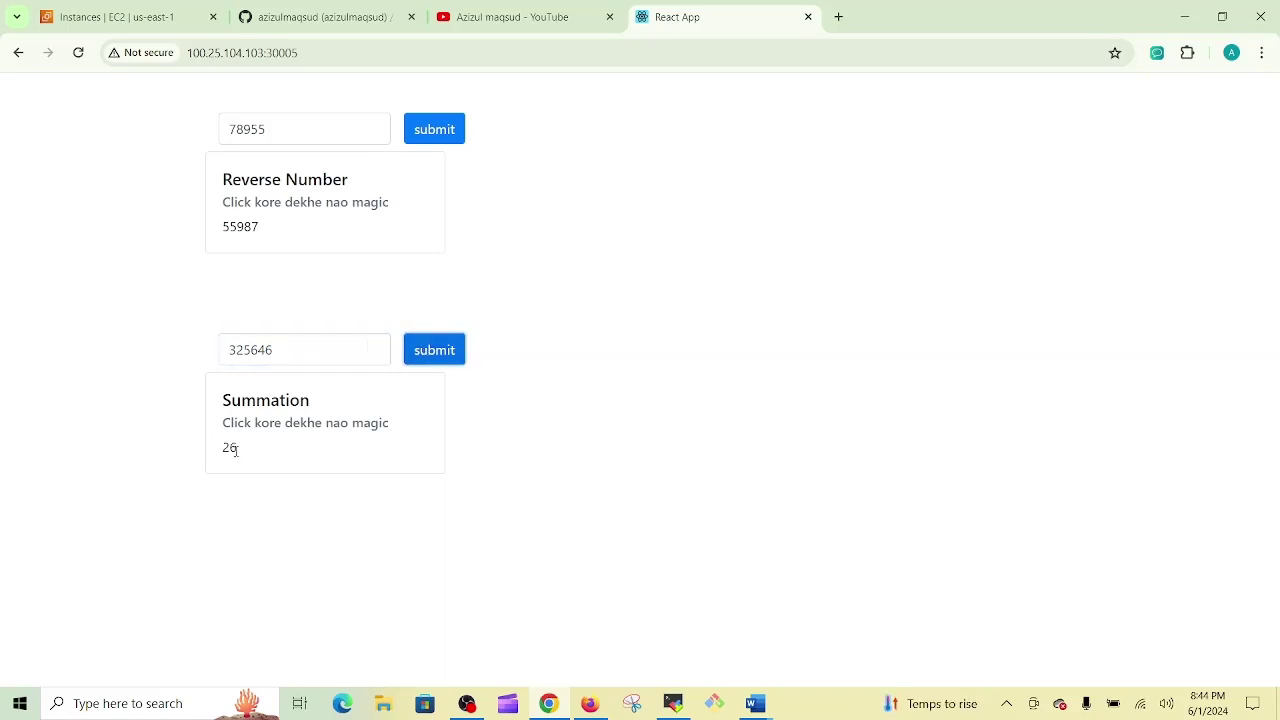
double_click(237, 229)
left_click(440, 211)
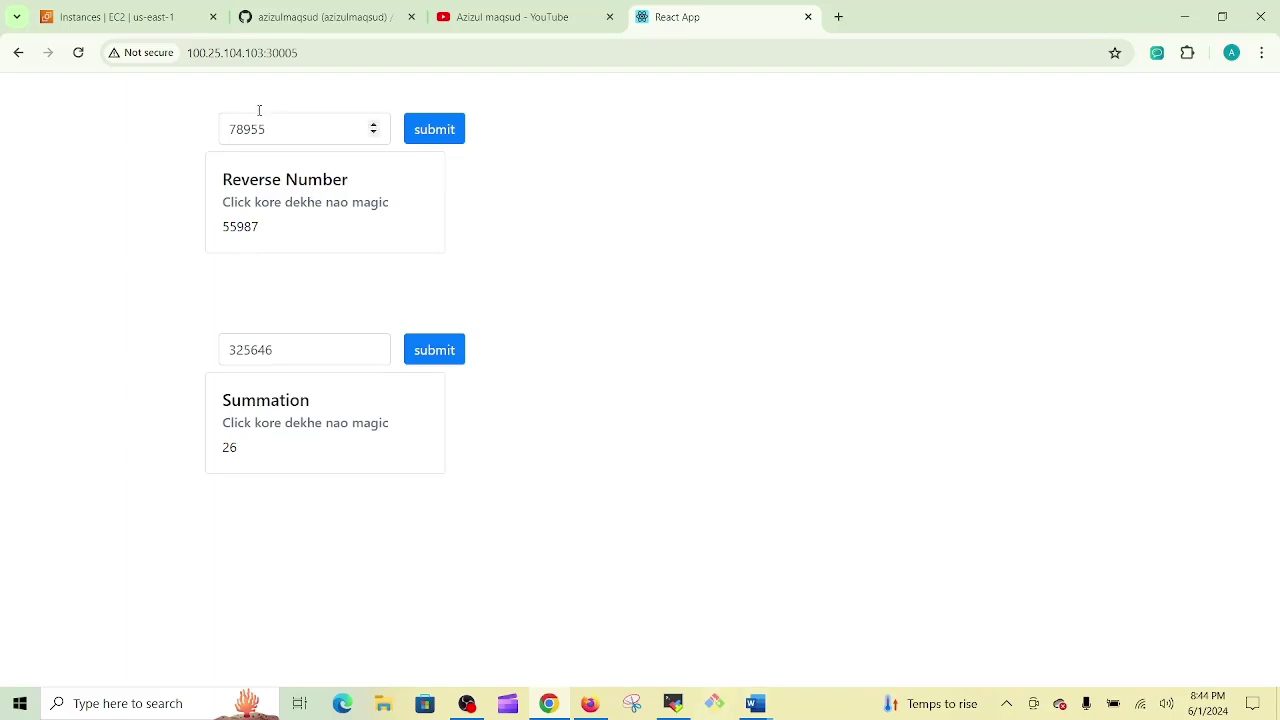
Step: Switch to the EC2 instances page, select only the kworker-1 instance and copy its public IPv4 address
left_click(157, 28)
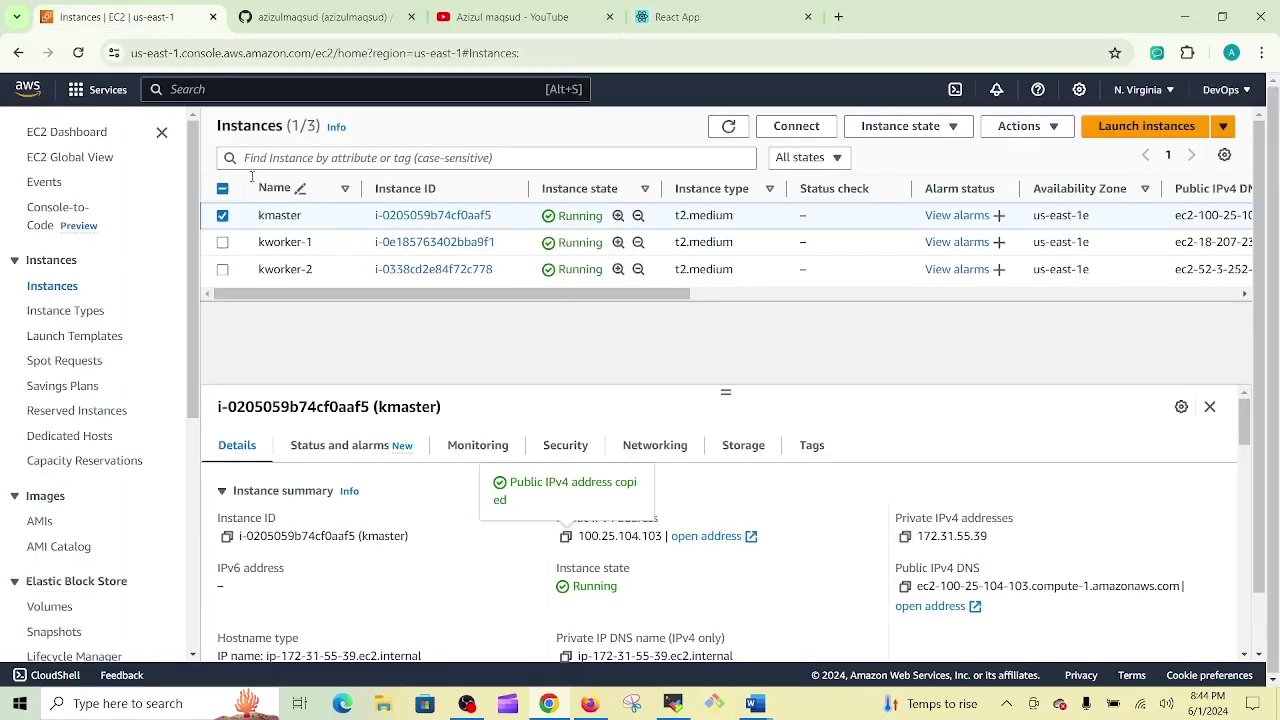
left_click(222, 219)
left_click(222, 242)
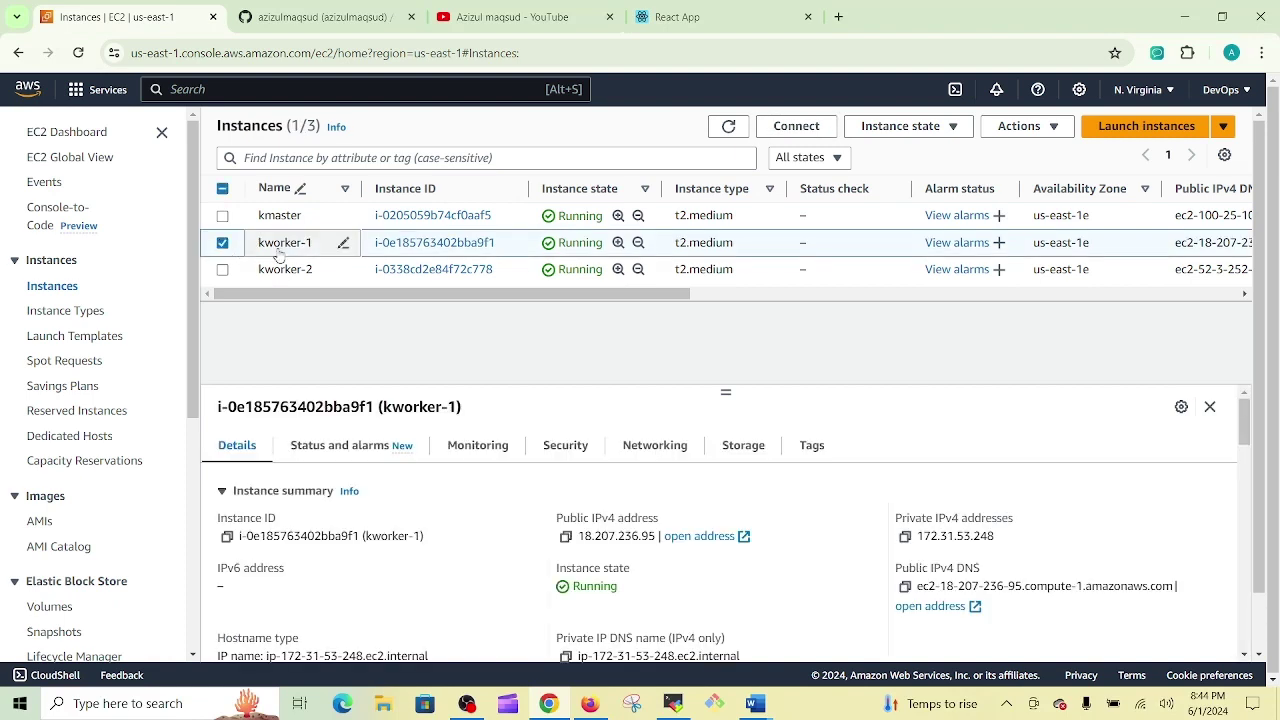
left_click(565, 537)
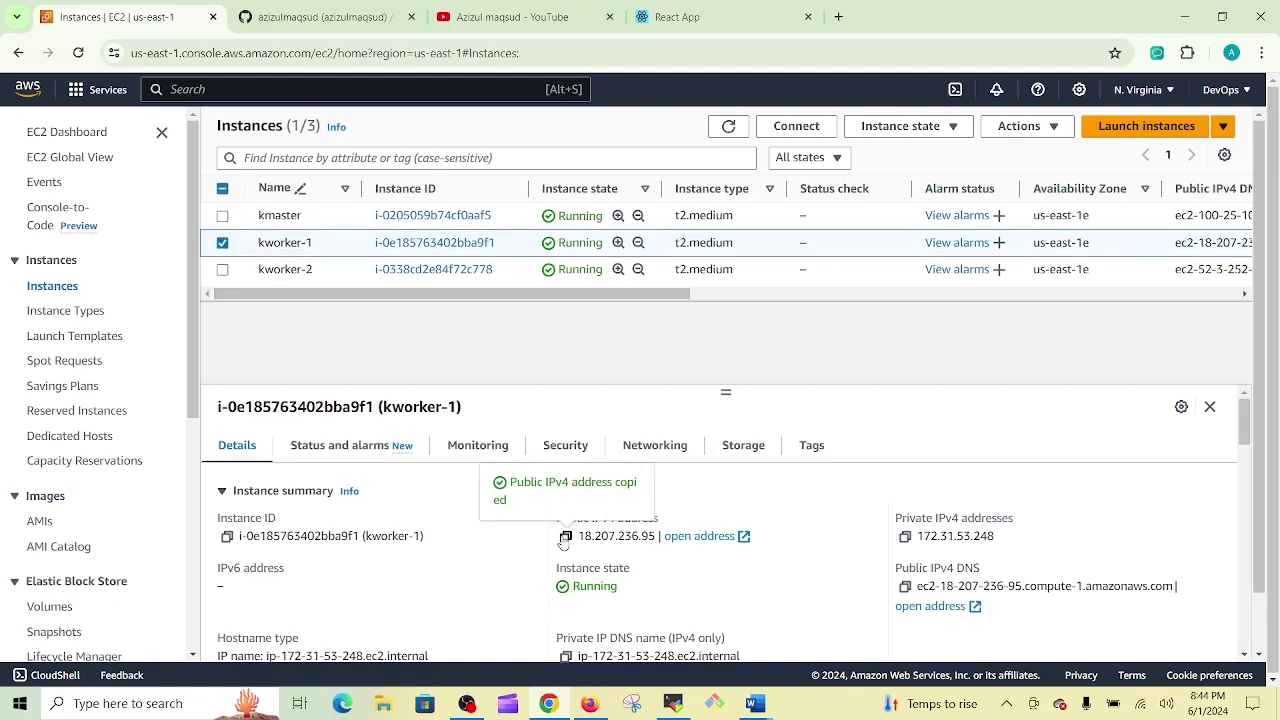
Step: Open the frontend app at 18.207.236.95:30005 in a new browser tab
left_click(840, 18)
key("ctrl+v")
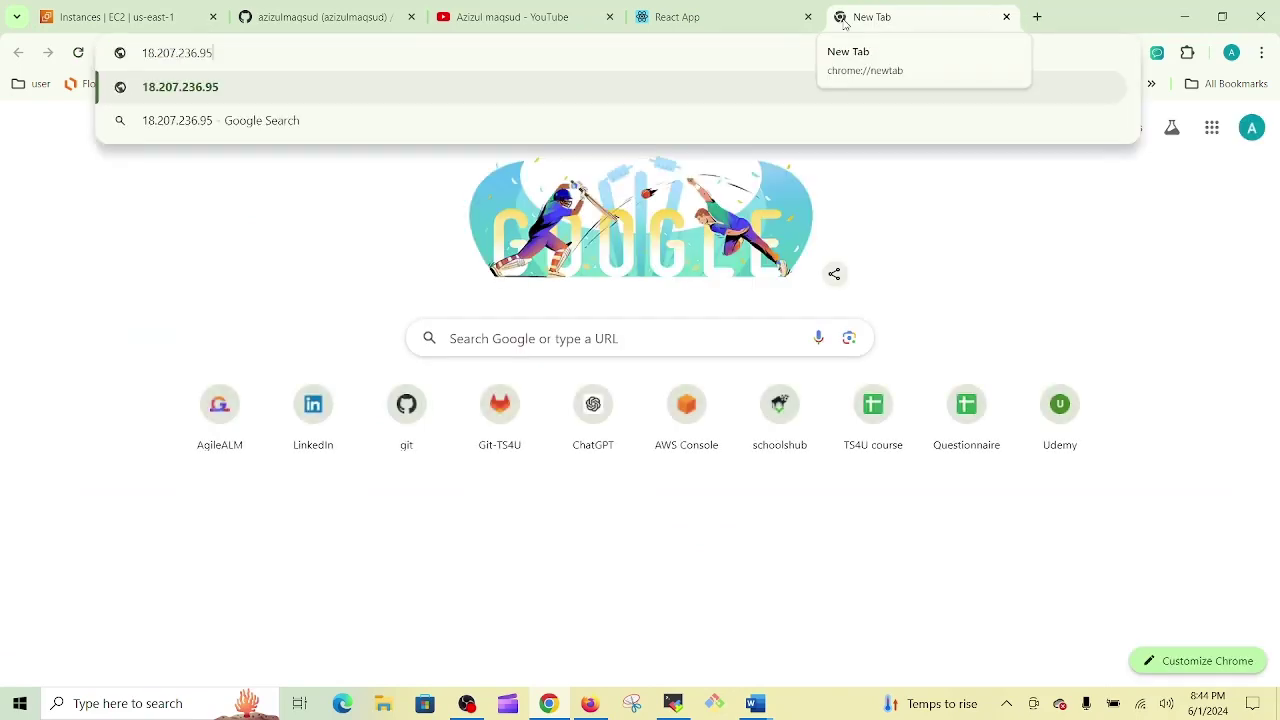
type(":3000")
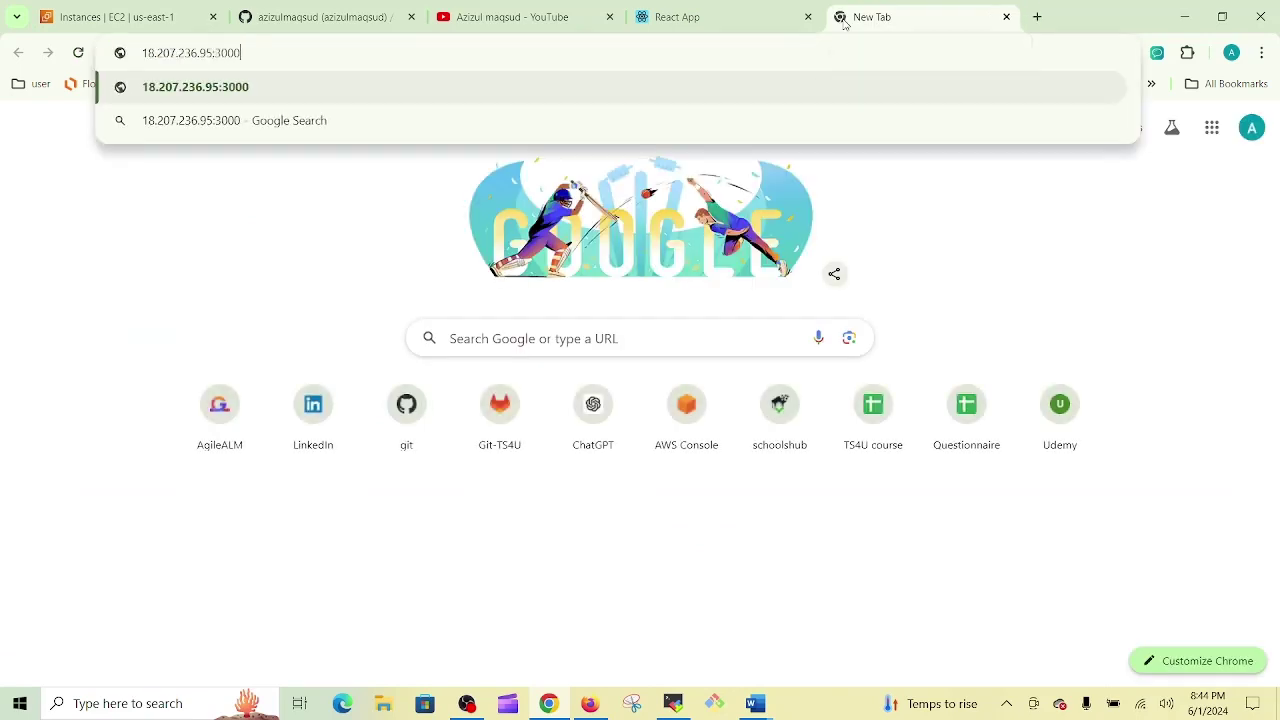
type("5")
key("Return")
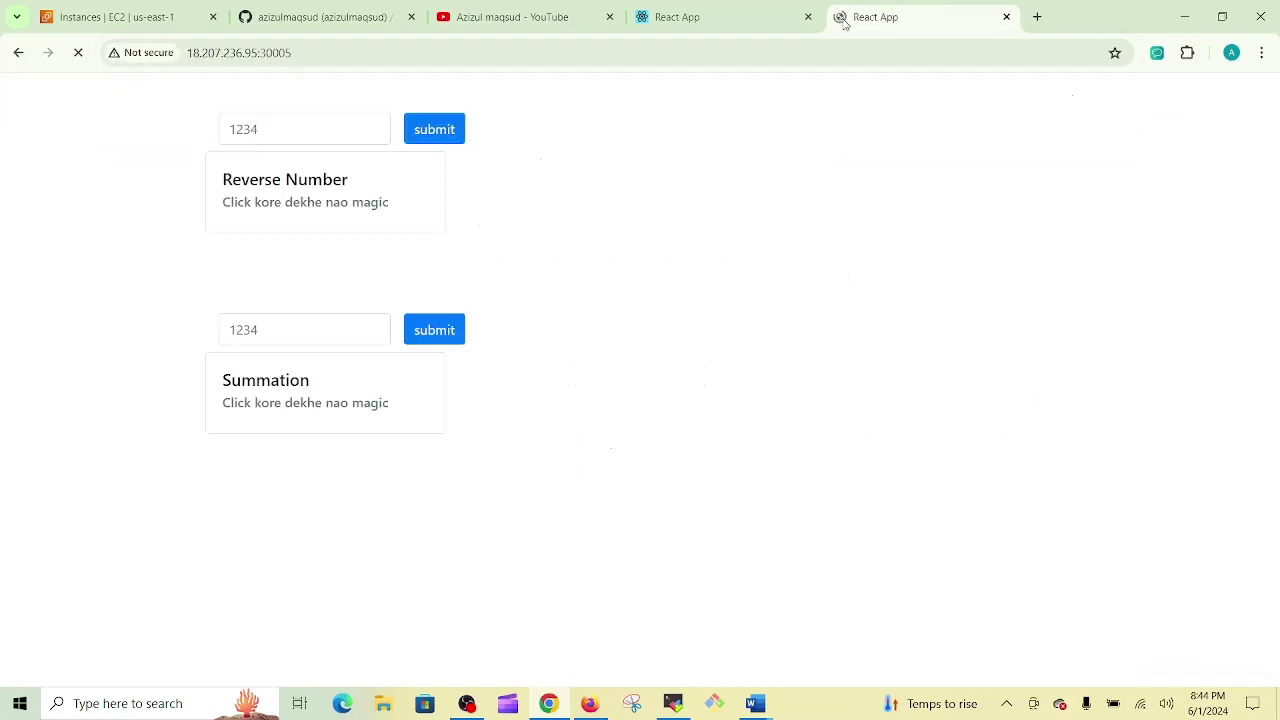
Step: Submit 356898 to the Reverse Number function and 3255959 to the Summation function of the kworker-1 app page
left_click(353, 122)
type("356898")
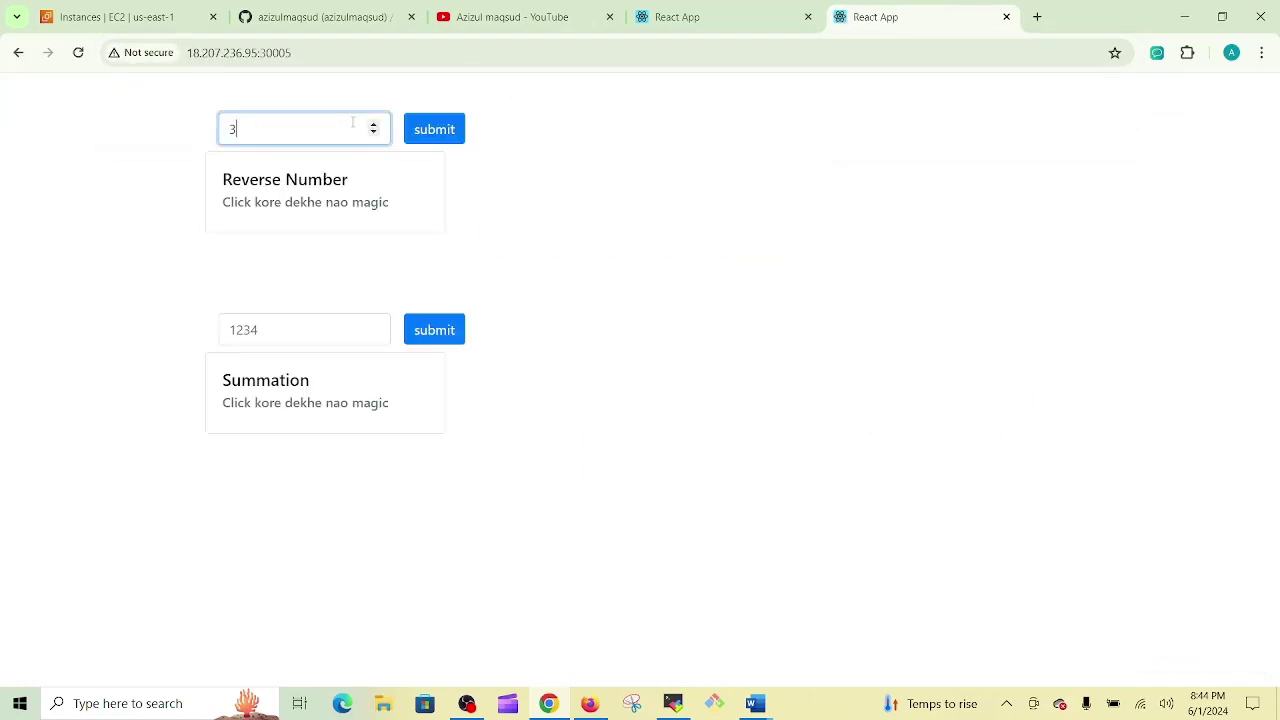
left_click(412, 132)
left_click(309, 337)
type("3255959")
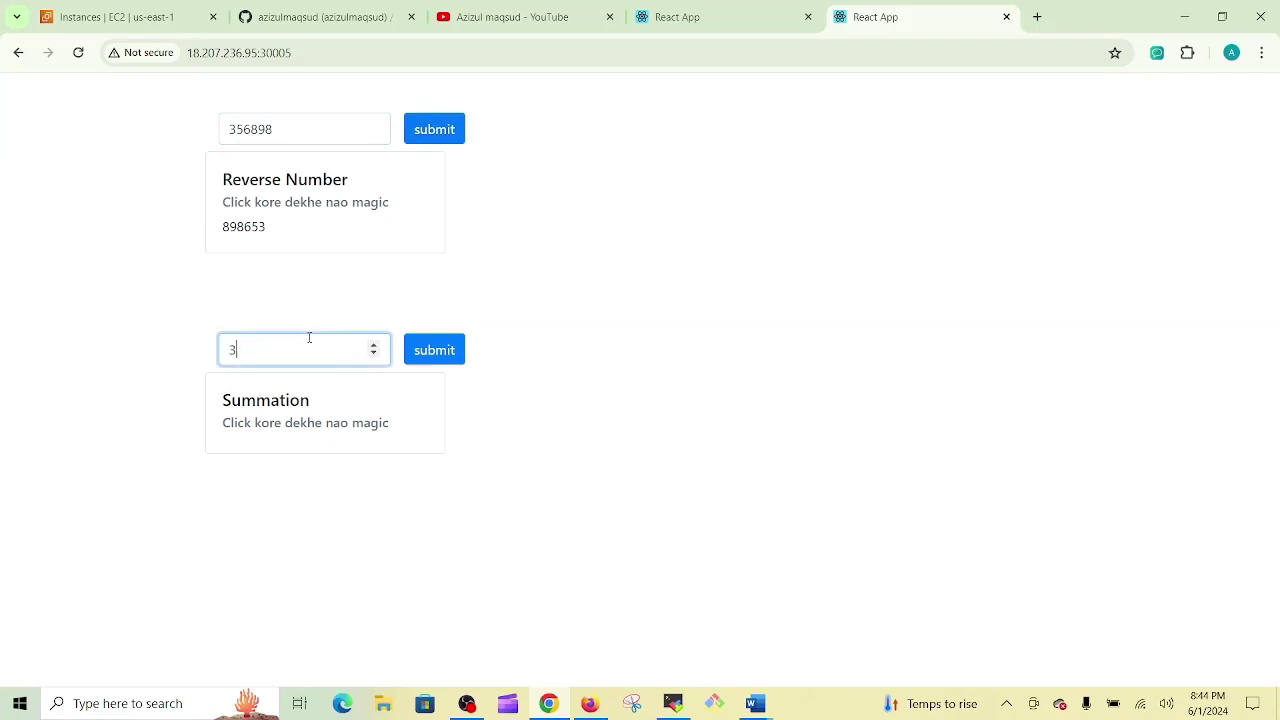
left_click(430, 350)
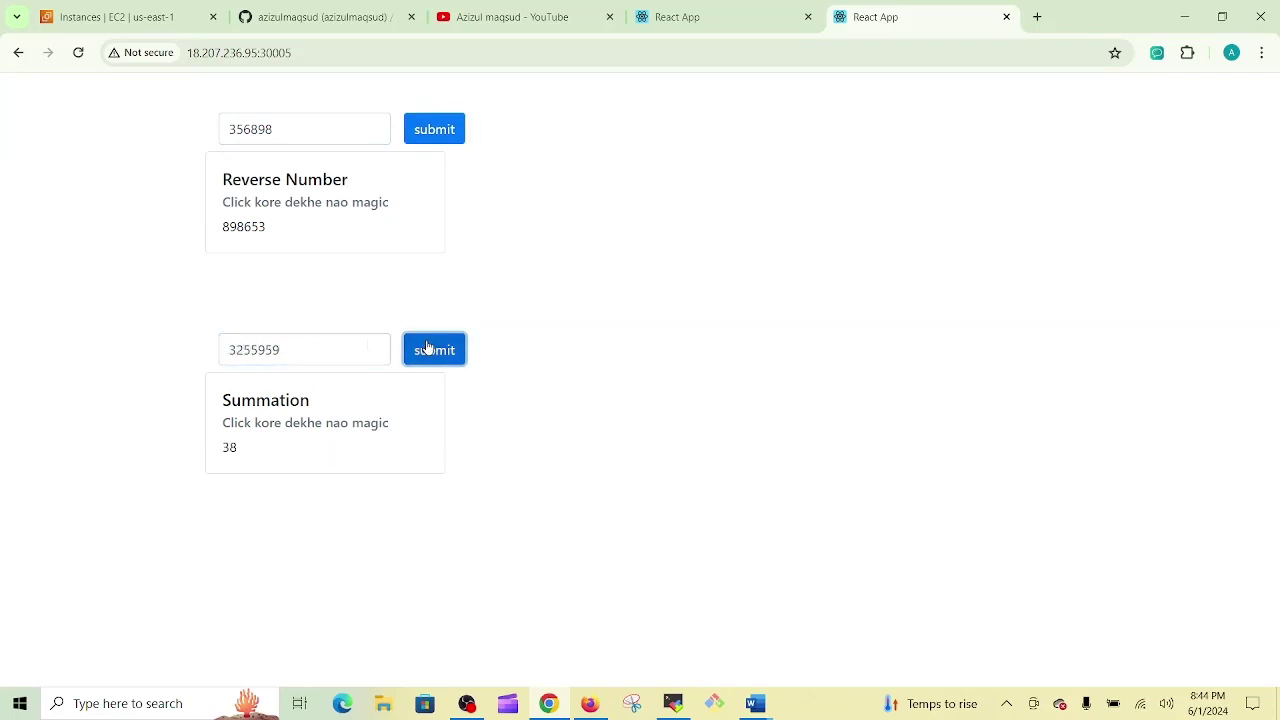
Step: Return to the EC2 instances page, select only the kworker-2 instance and copy its public IPv4 address
left_click(172, 16)
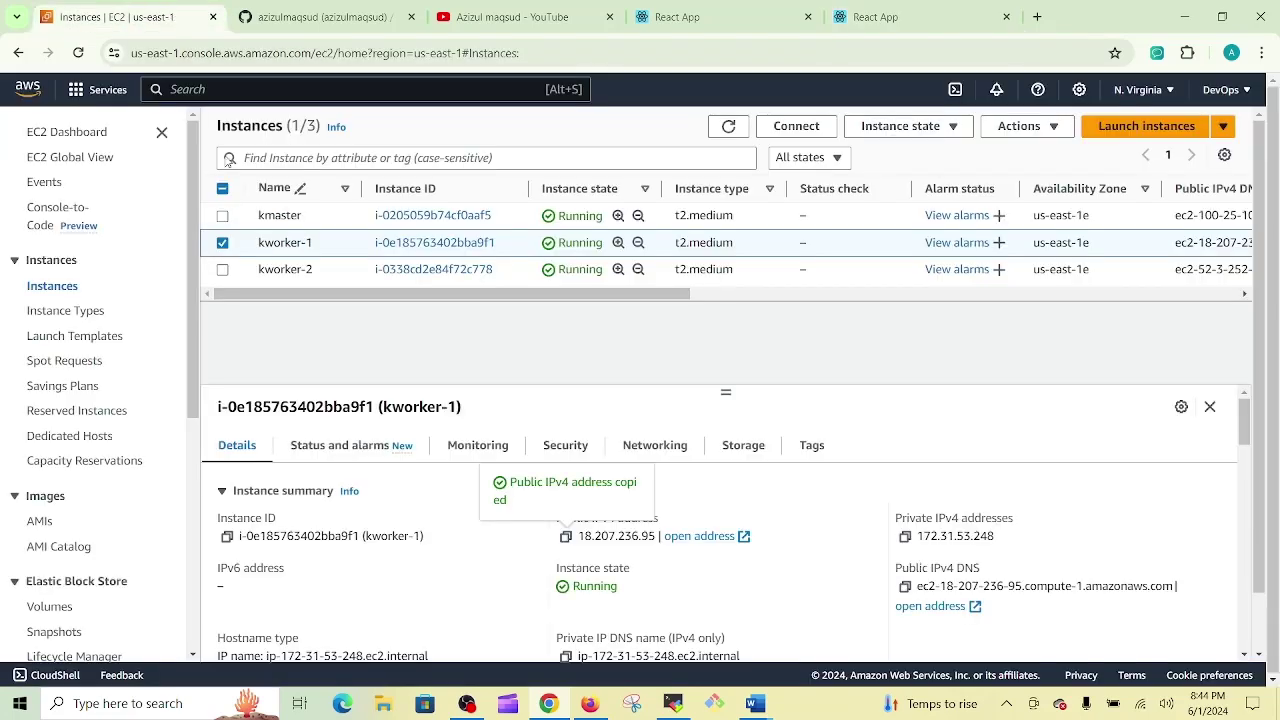
left_click(222, 242)
left_click(222, 269)
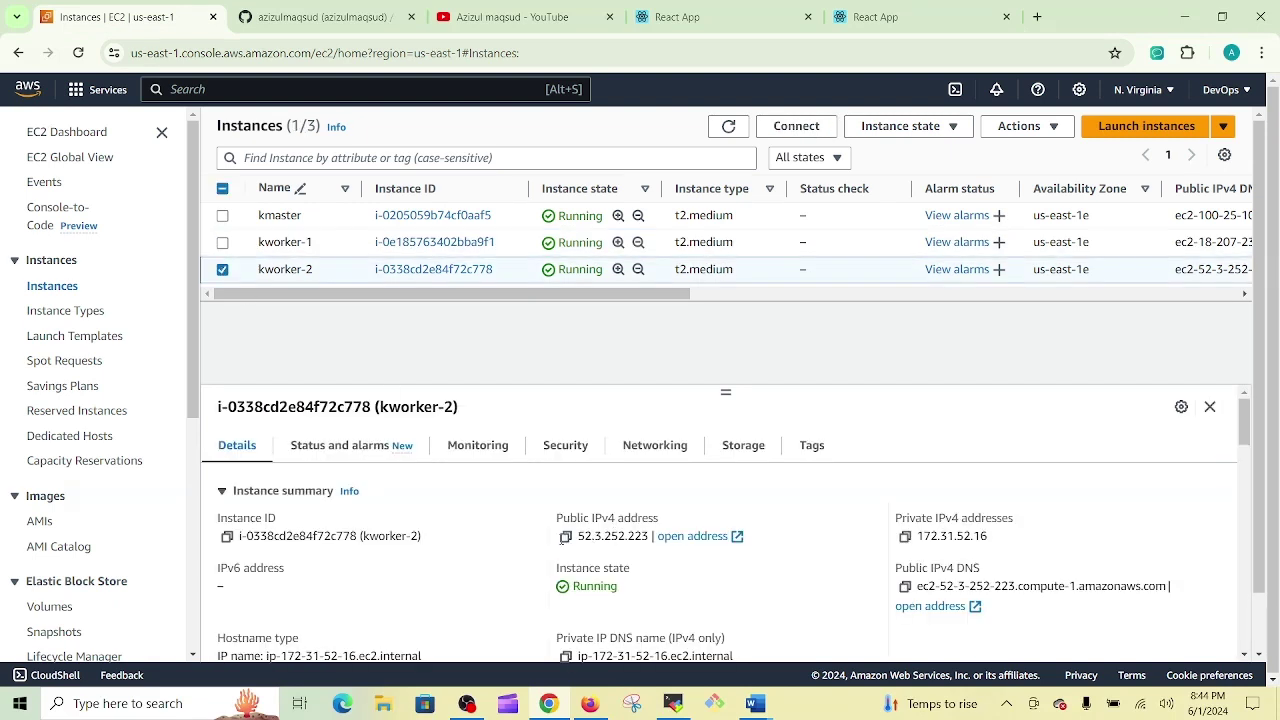
left_click(565, 536)
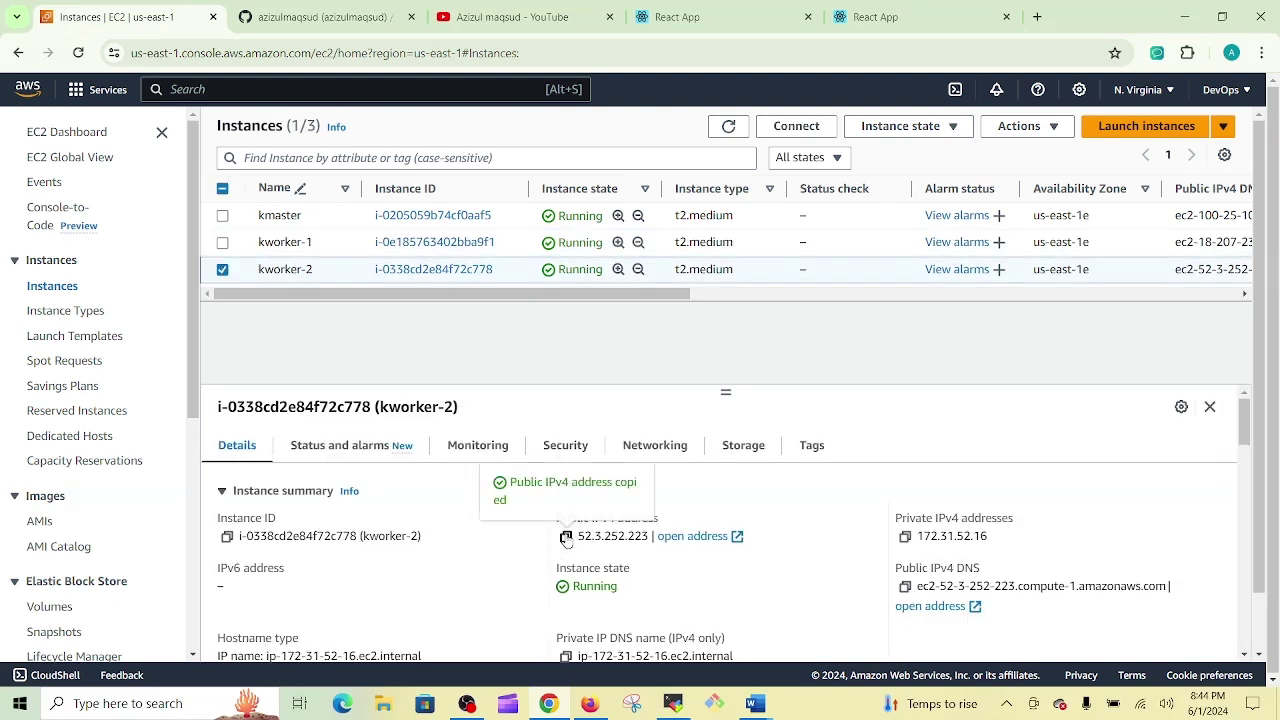
Step: Open the frontend app at 52.3.252.223:30005 in a new browser tab
left_click(1037, 16)
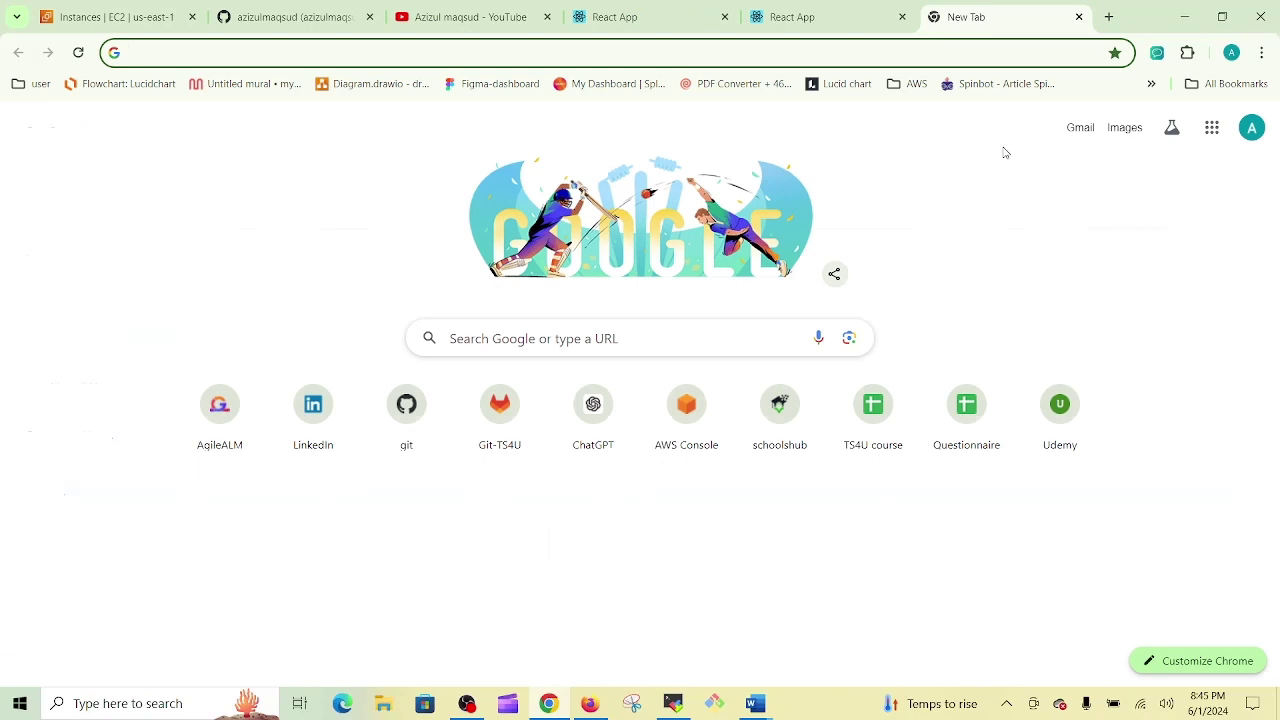
key("ctrl+v")
type(":")
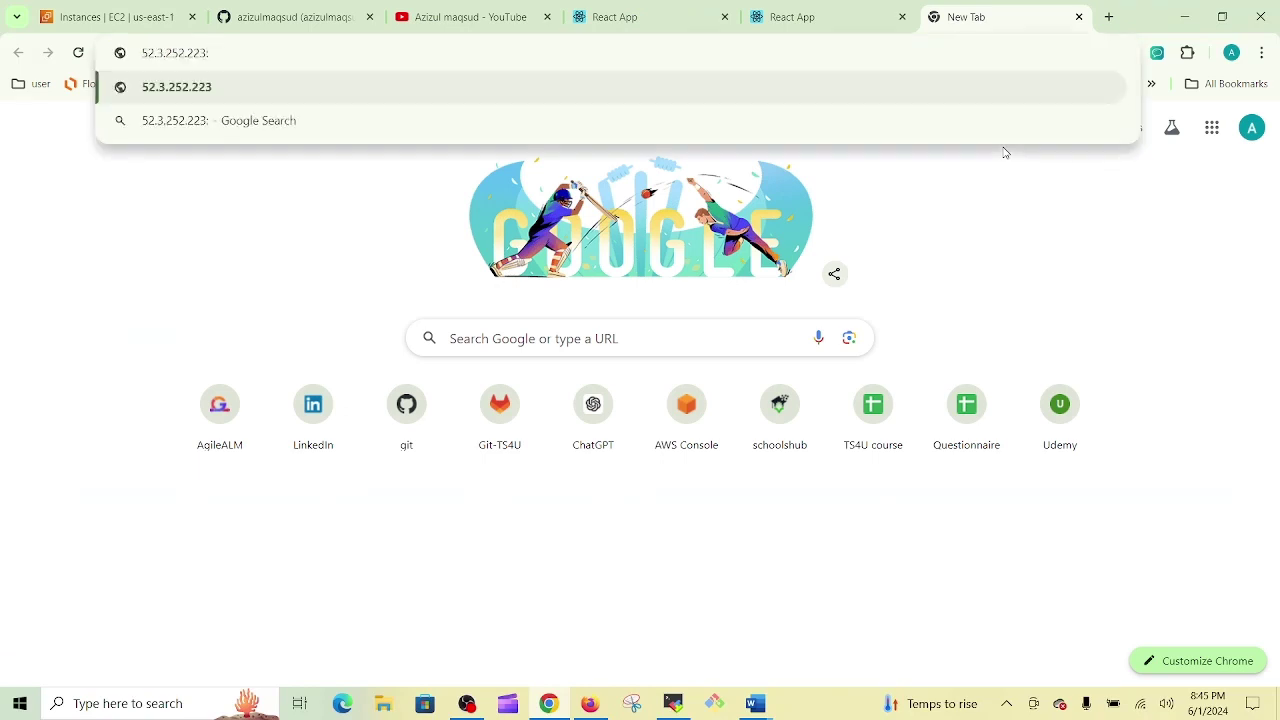
type("30005")
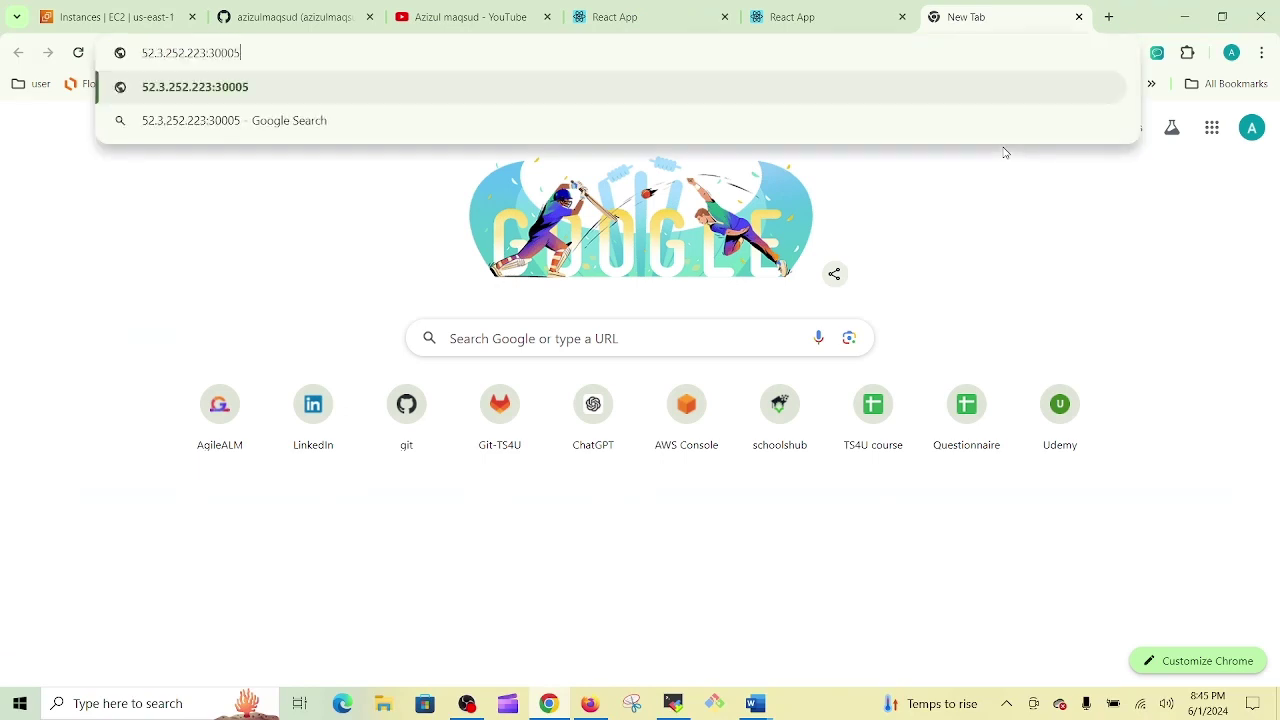
key("Return")
Step: Submit 32549 to the Reverse Number function and 325456 to the Summation function of the kworker-2 app page
left_click(309, 122)
type("32549")
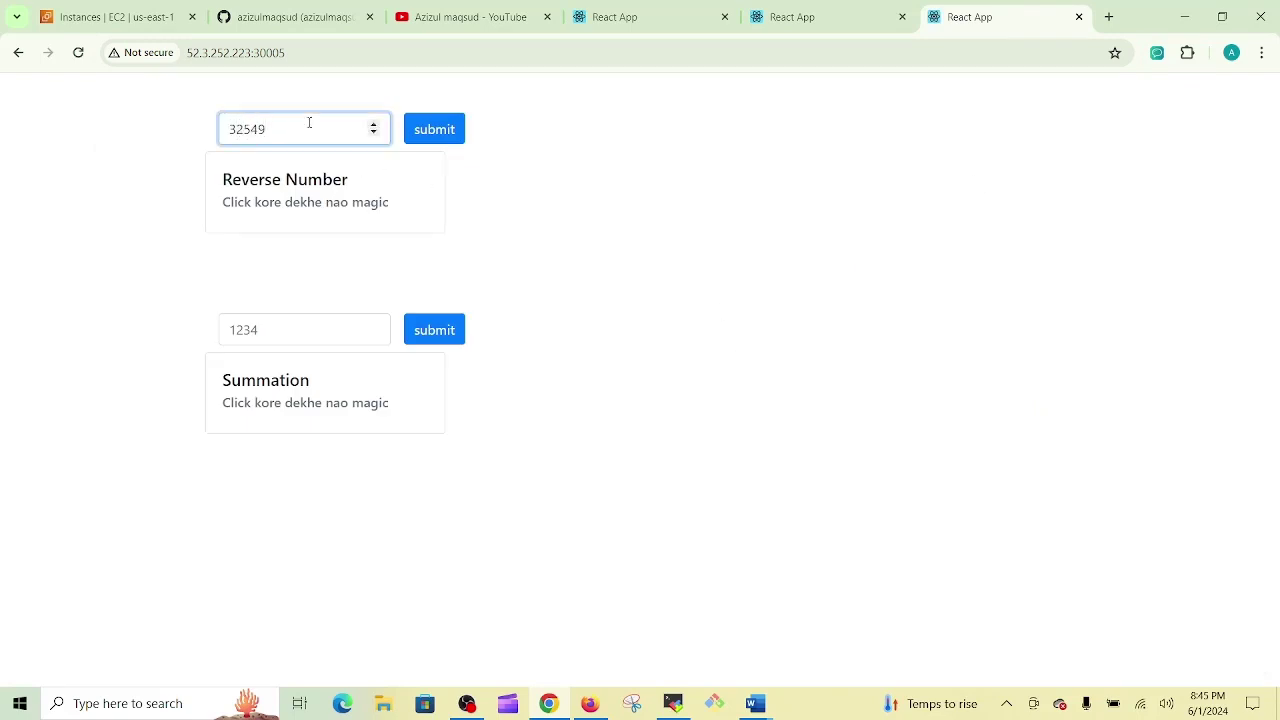
left_click(430, 148)
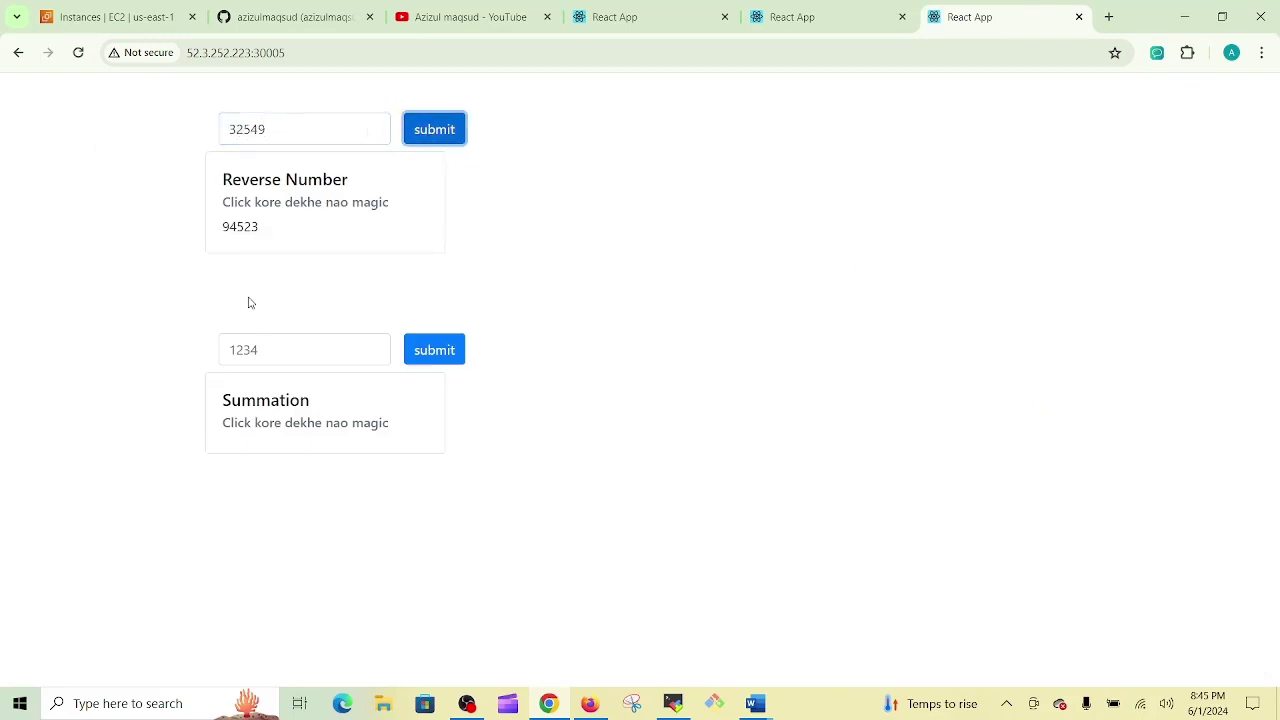
double_click(240, 226)
left_click(281, 348)
type("325456")
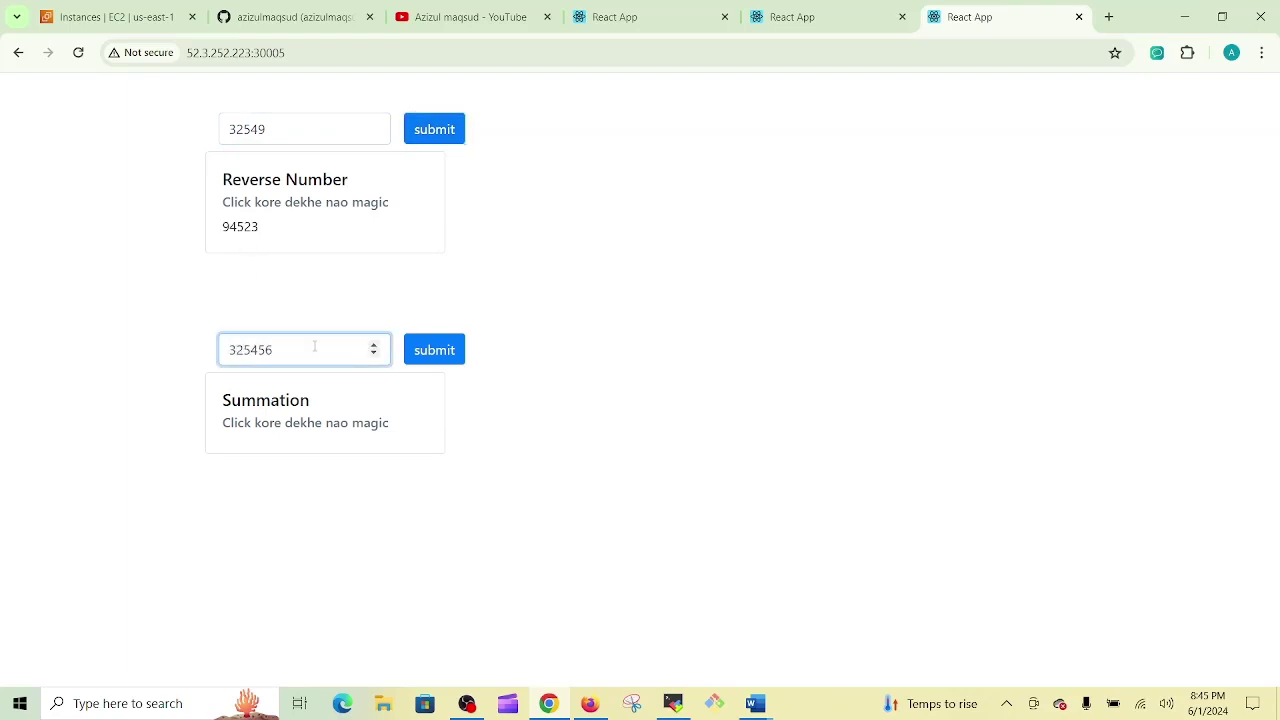
left_click(421, 356)
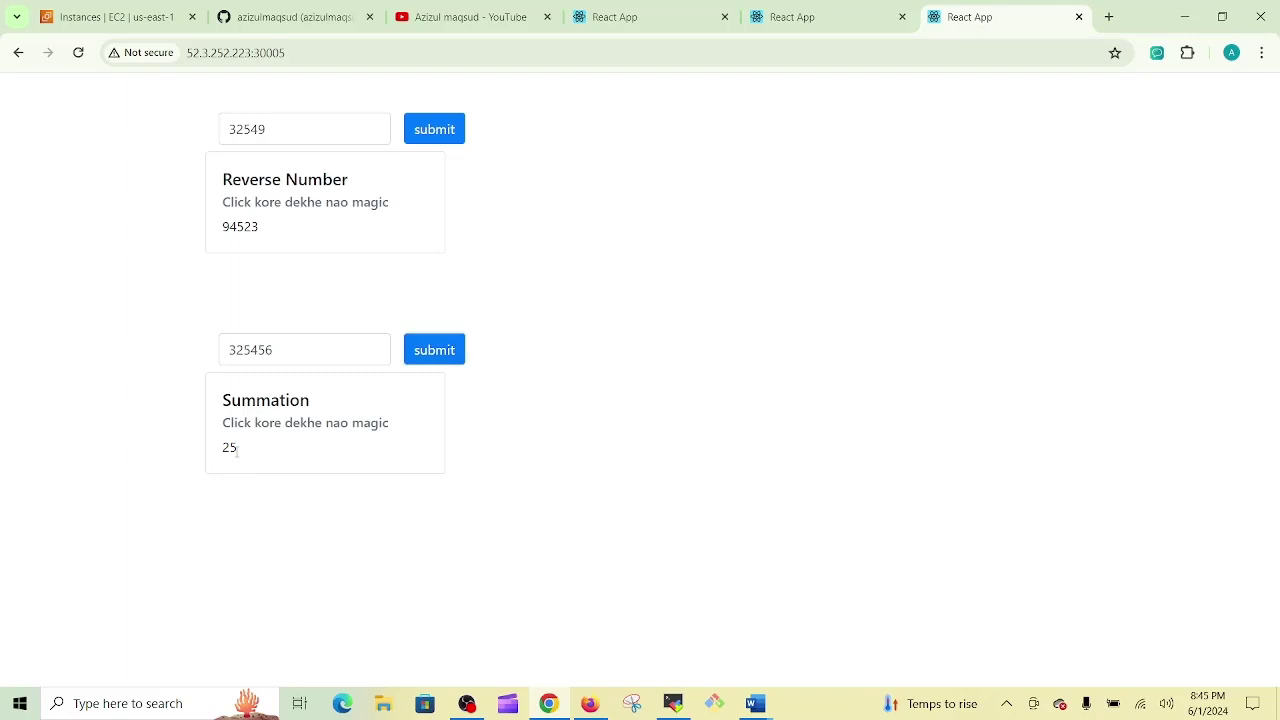
Step: Switch to MobaXterm, run k config set-context --current --namespace=dev in the kmaster session and enlarge the terminal text
left_click(674, 704)
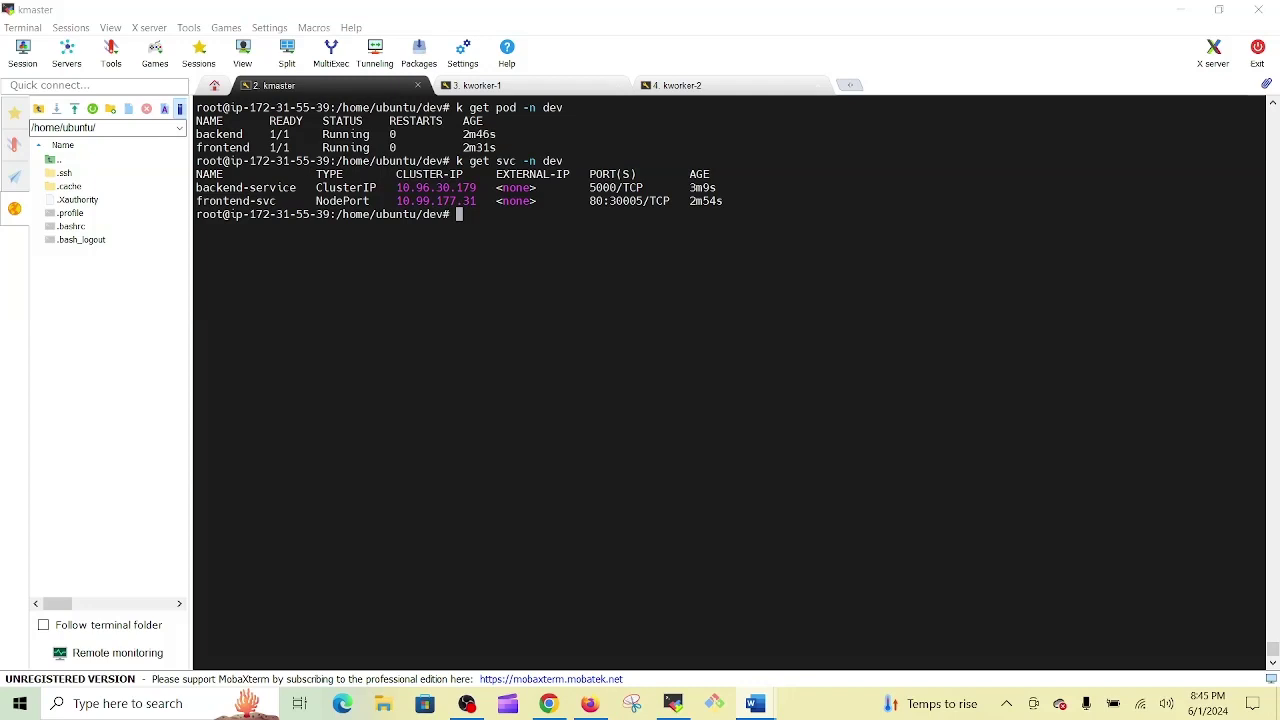
right_click(992, 210)
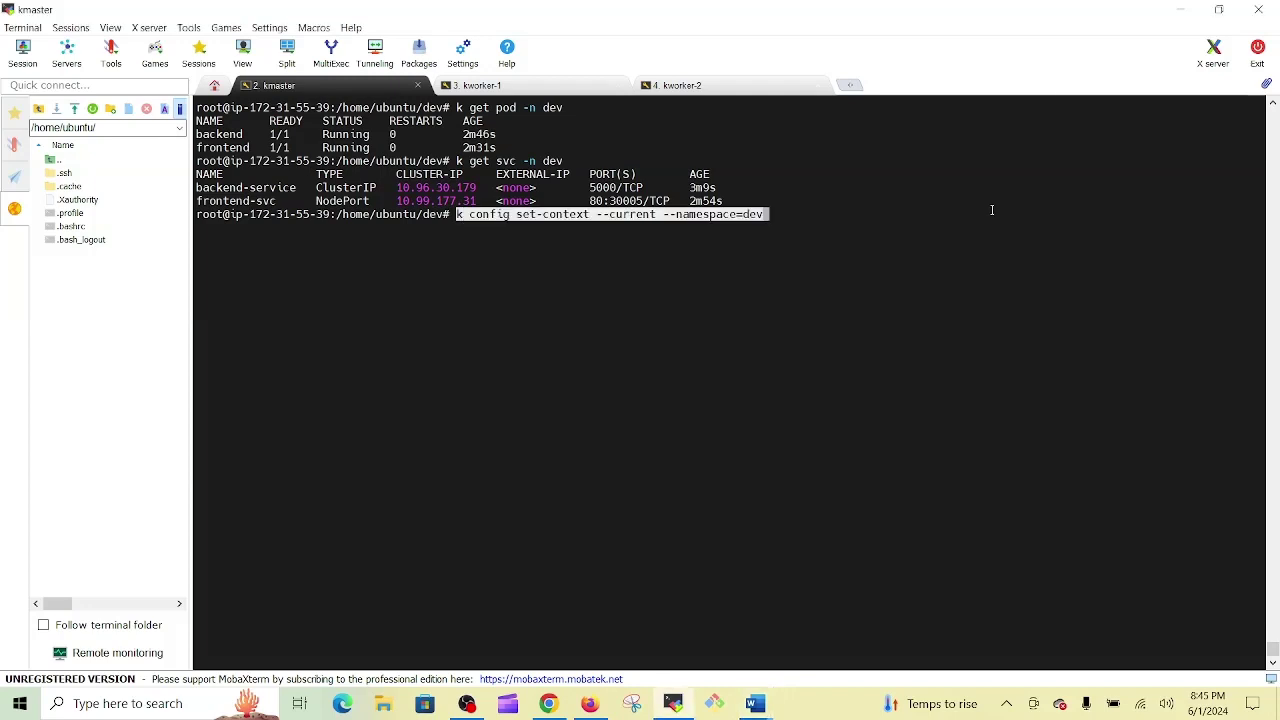
key("Return")
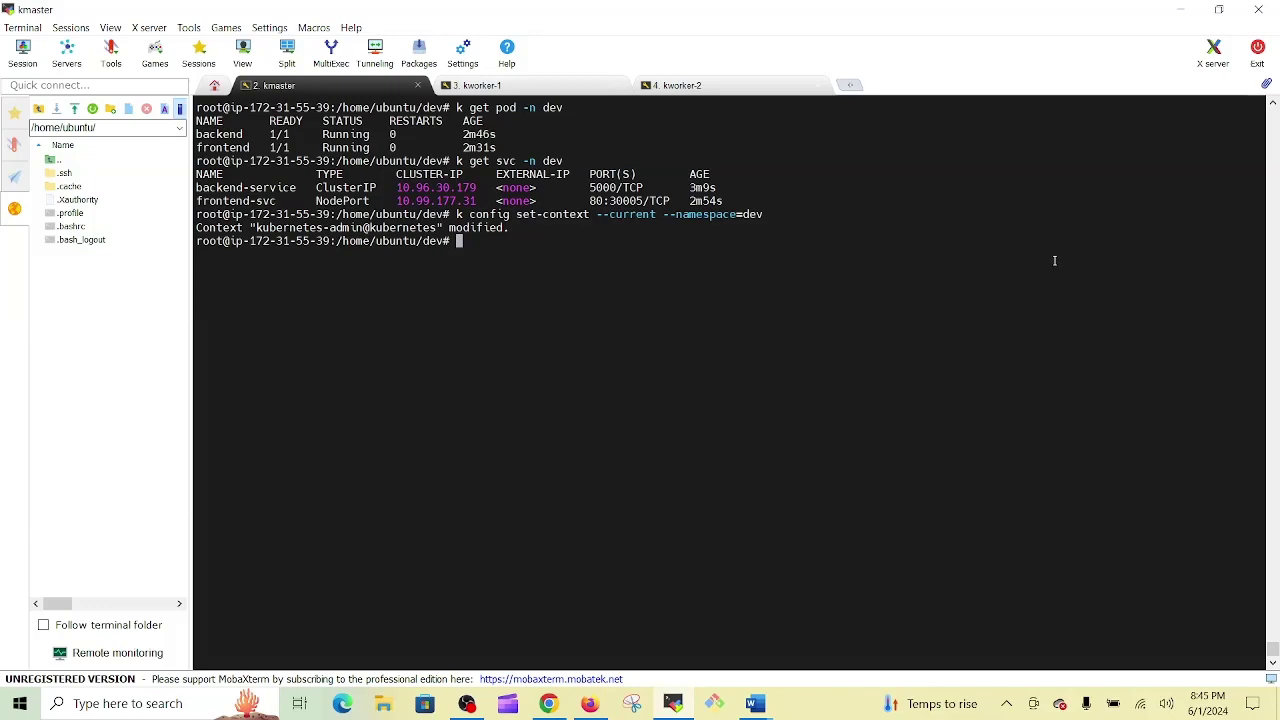
scroll(1054, 260, "up", 2)
scroll(1054, 261, "up", 1)
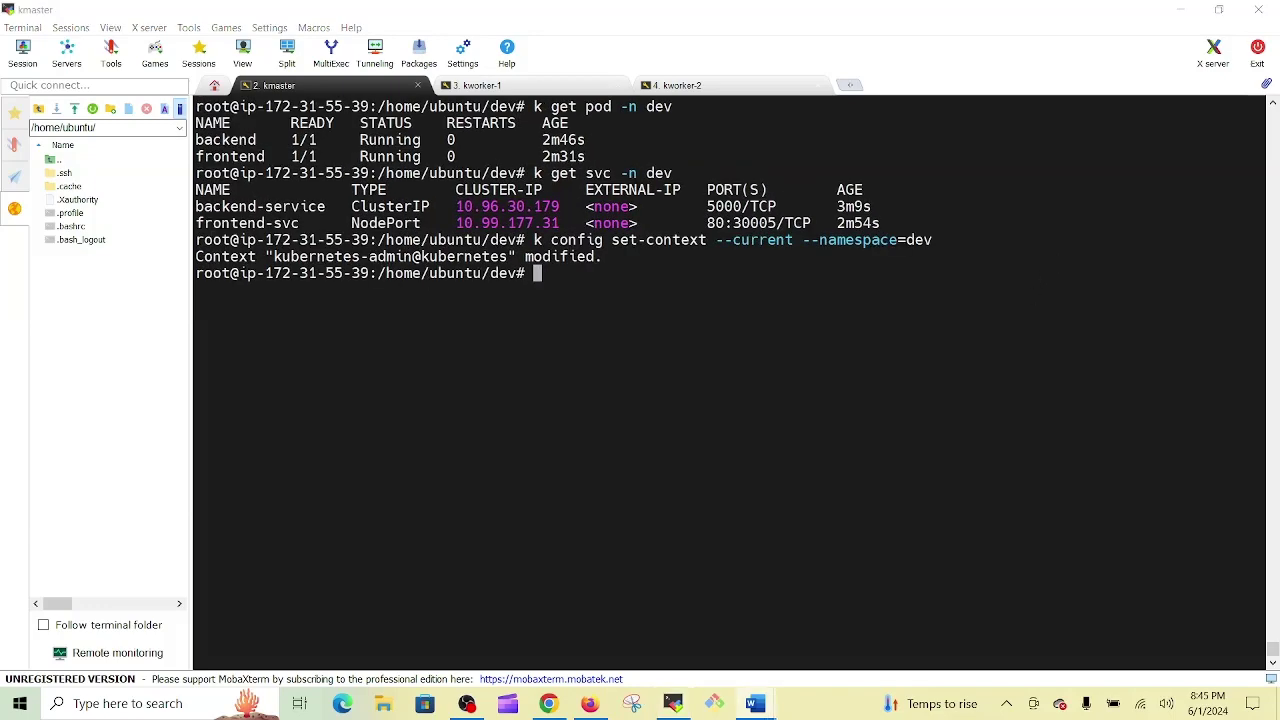
Step: List the pods in the current default namespace with k get pod, without a namespace flag
type("k ")
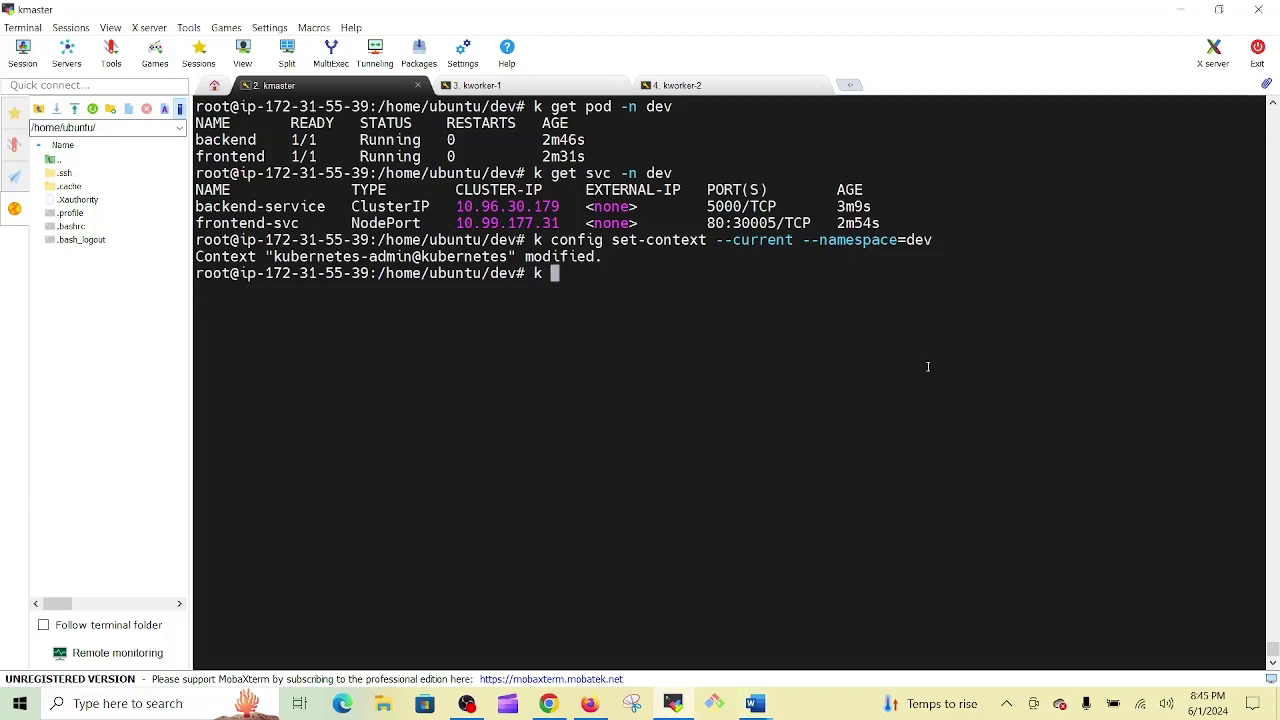
type("get pod")
key("Return")
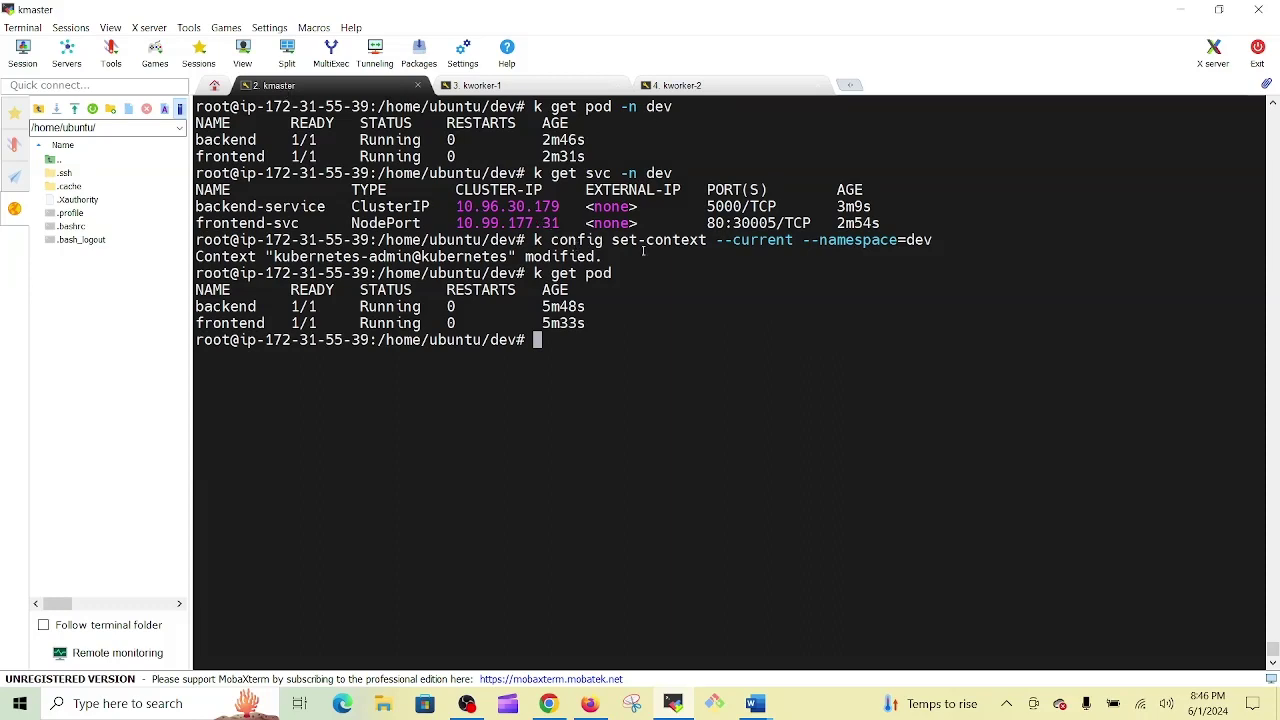
double_click(653, 242)
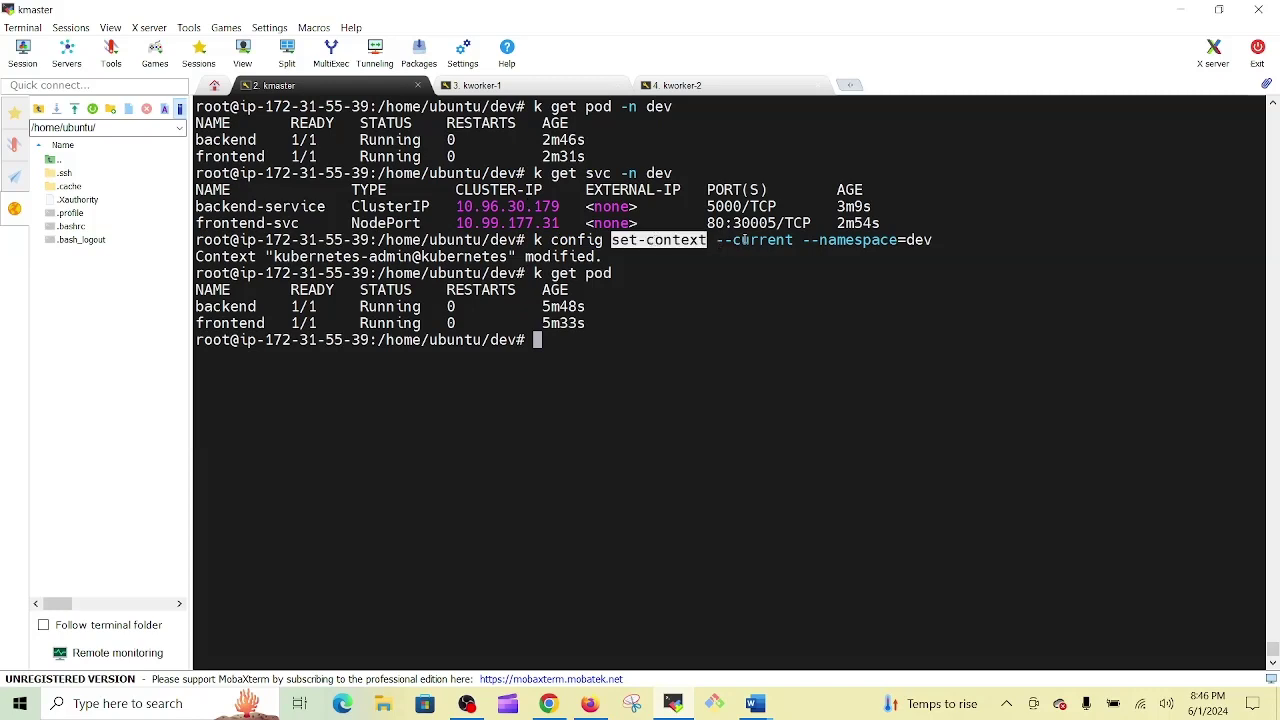
key("ctrl")
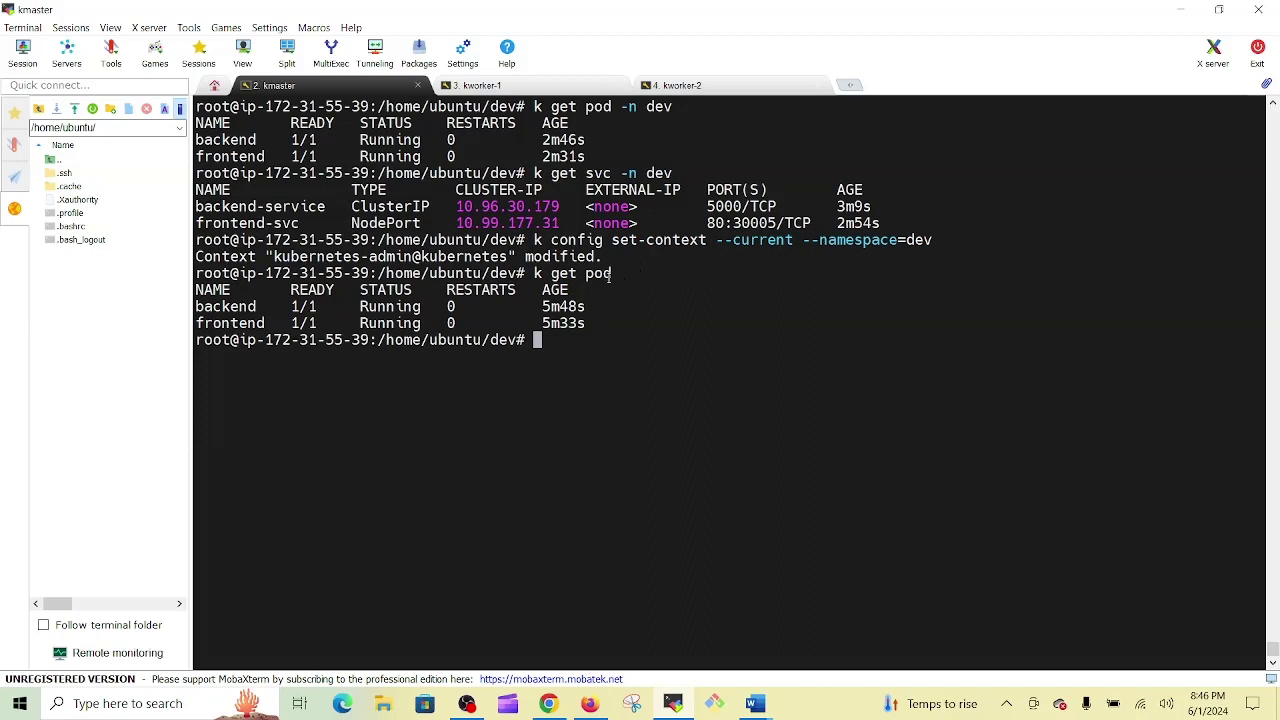
left_click_drag(536, 273, 618, 273)
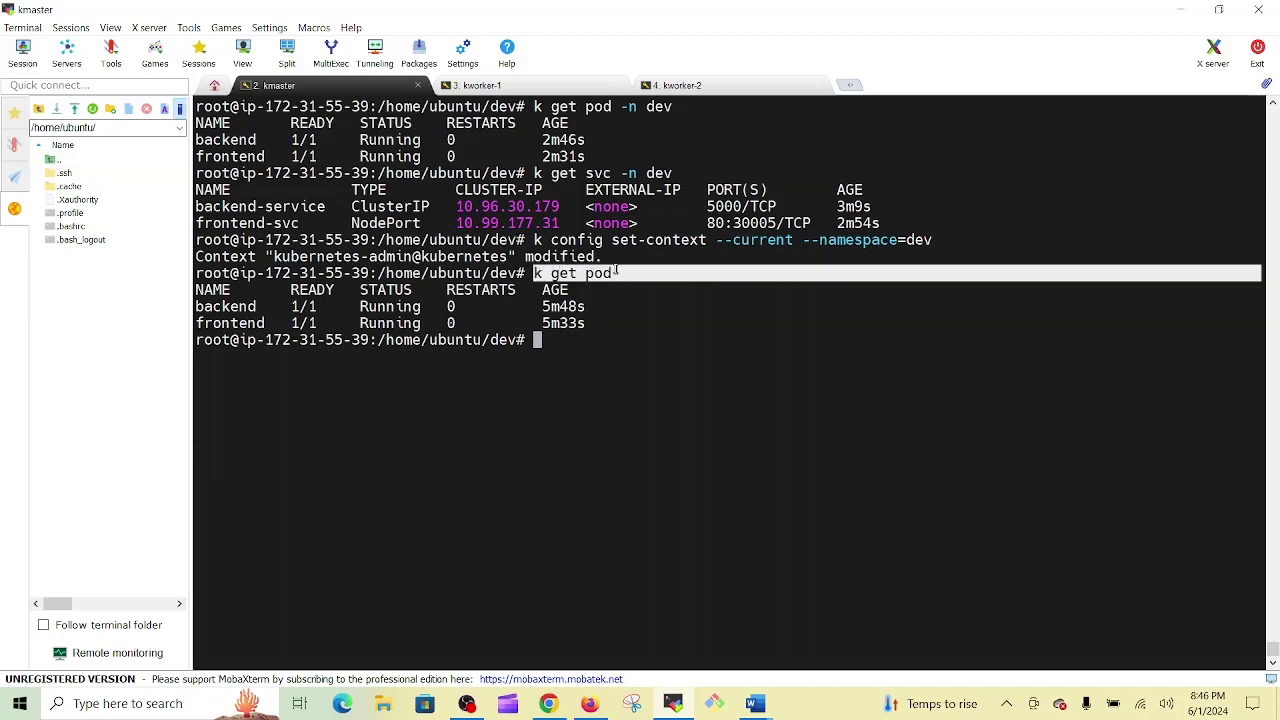
left_click_drag(674, 108, 631, 107)
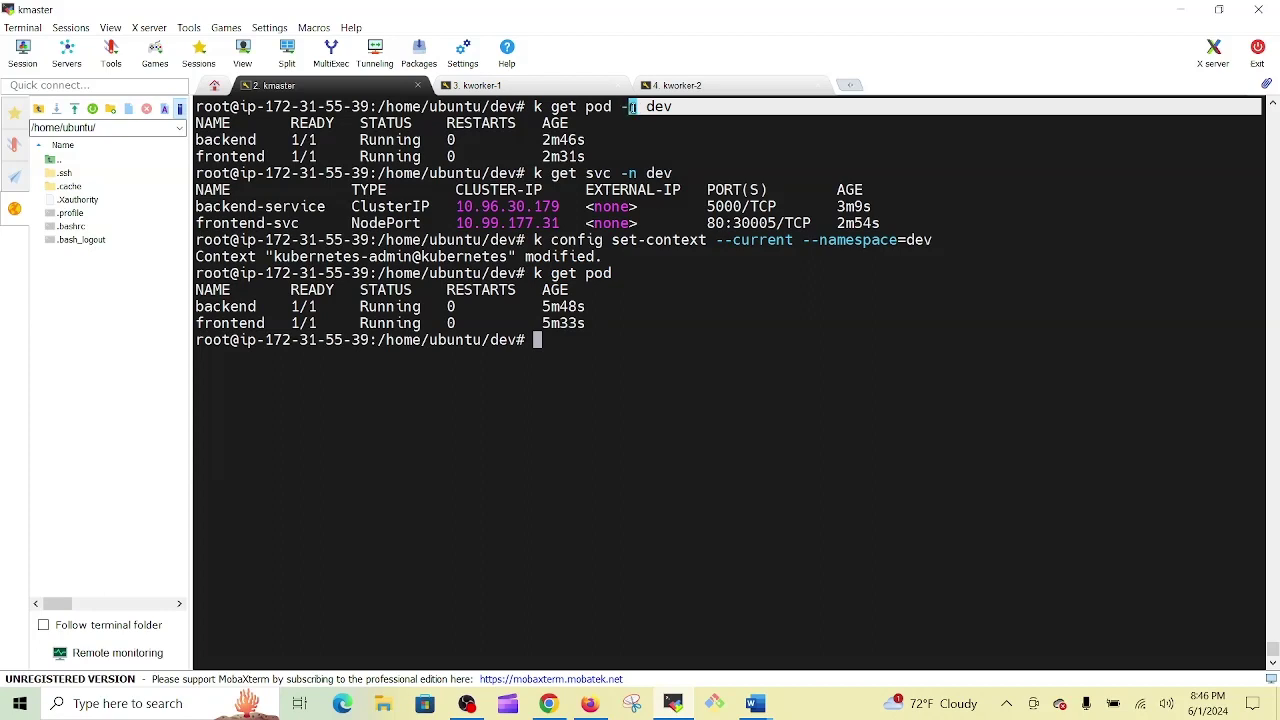
double_click(654, 240)
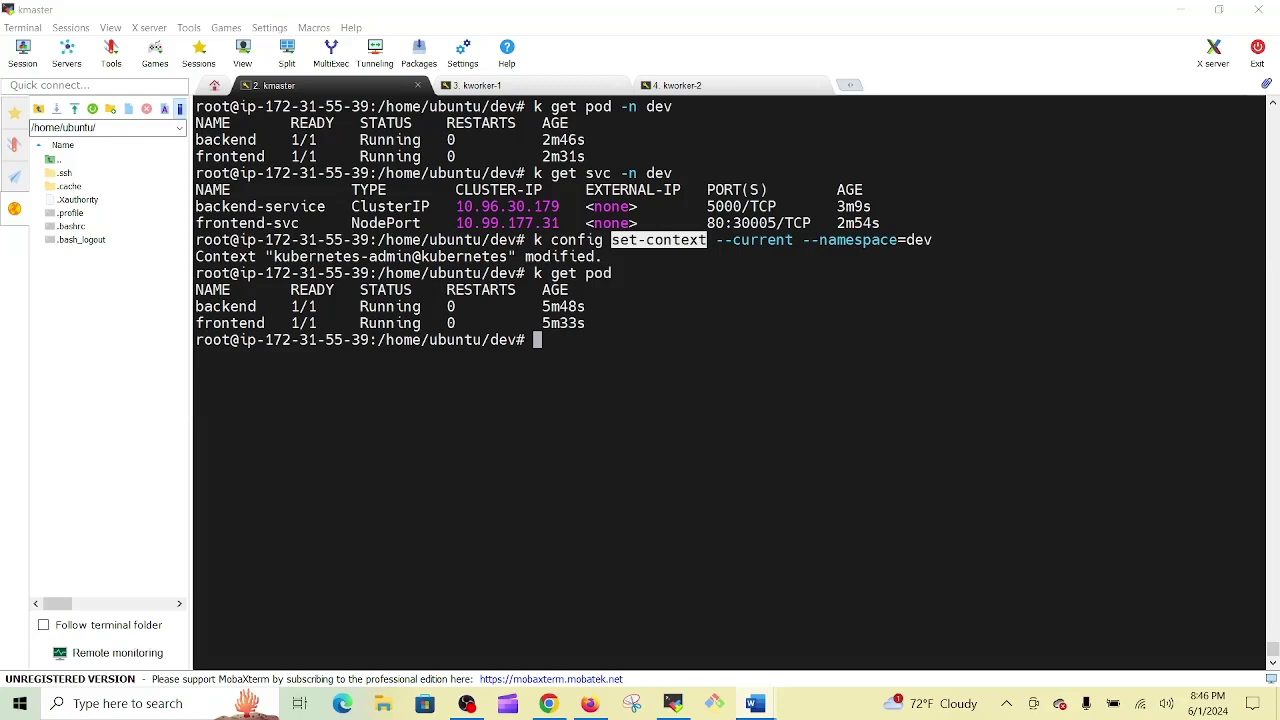
key("Escape")
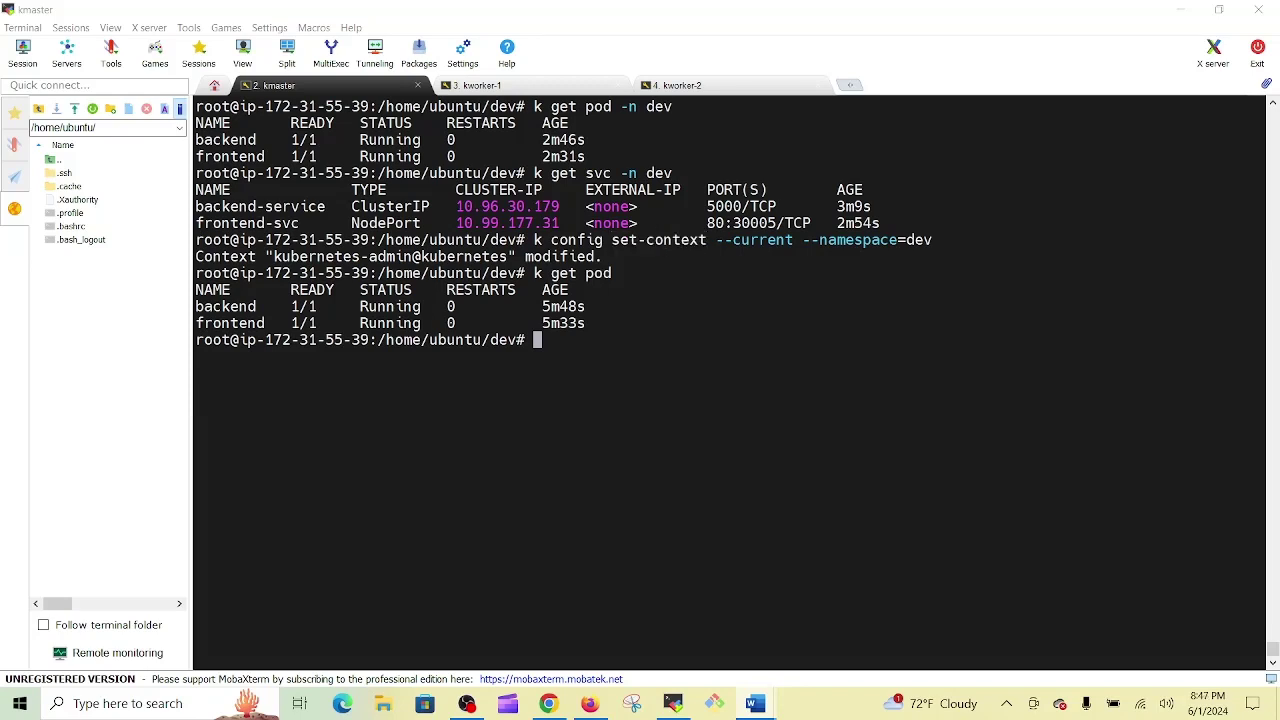
Step: Generate backend-rs.yaml by dry run for a backend deployment of two-tier-backend-image with 2 replicas, namespace dev and port 5000, and list the directory's files
right_click(920, 367)
key("End")
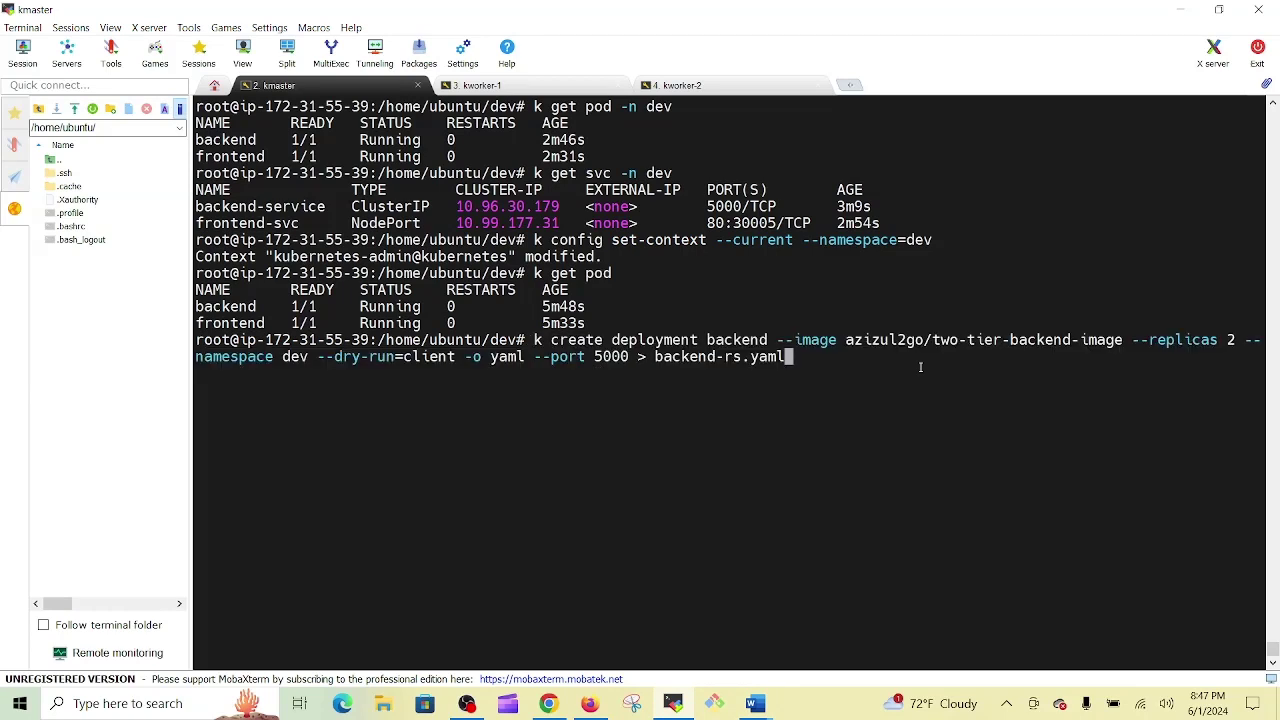
key("Return")
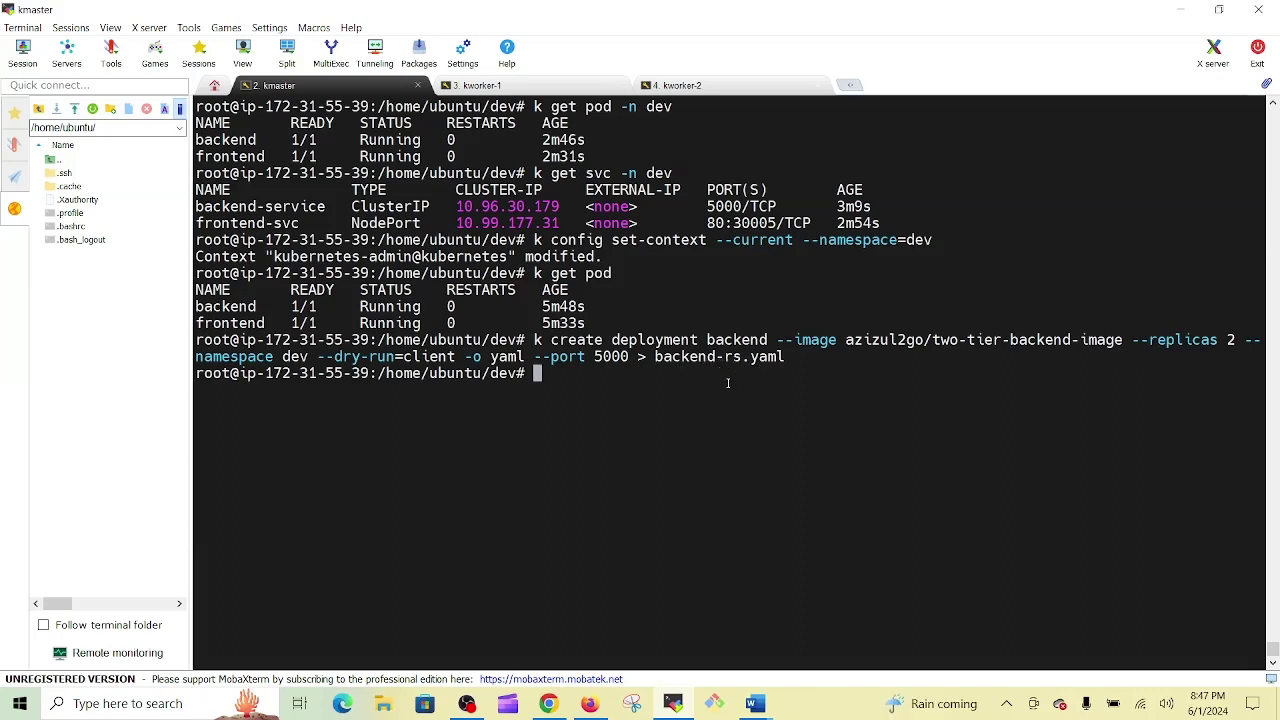
type("ls")
key("Return")
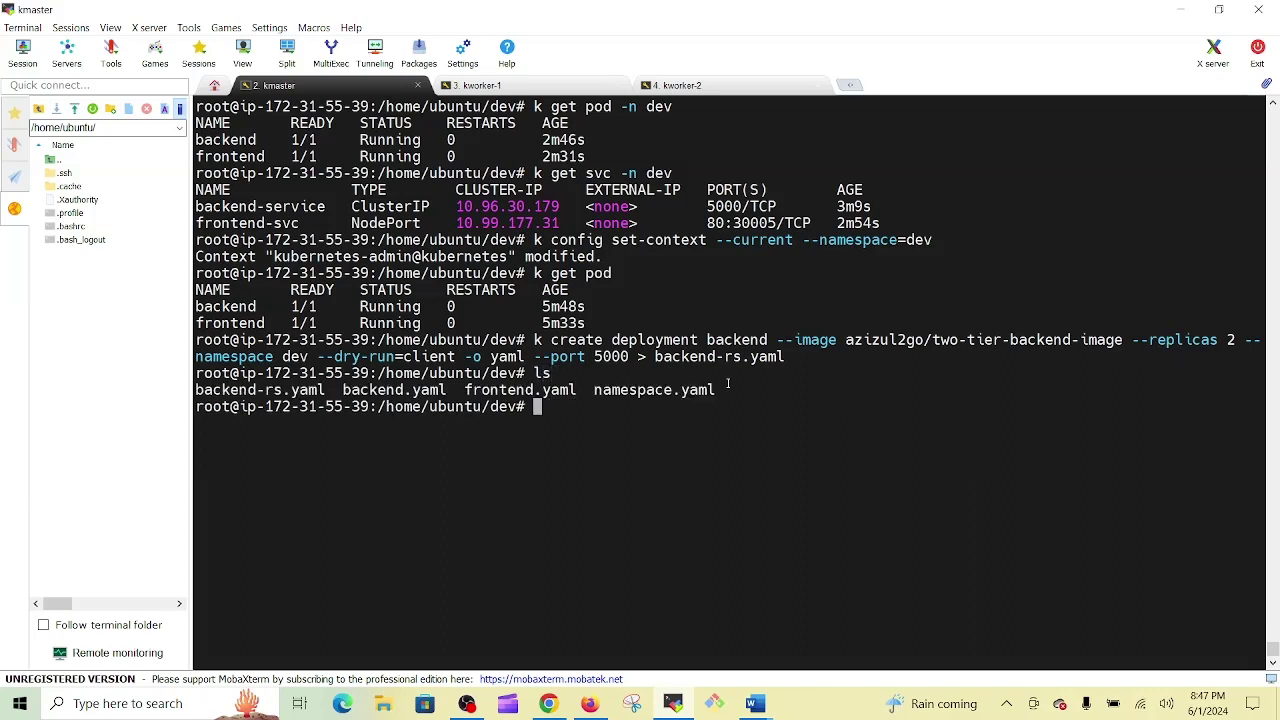
Step: Display the contents of the backend-rs.yaml manifest with cat
double_click(252, 390)
left_click(655, 417)
type("cat")
double_click(285, 389)
right_click(285, 389)
key("Return")
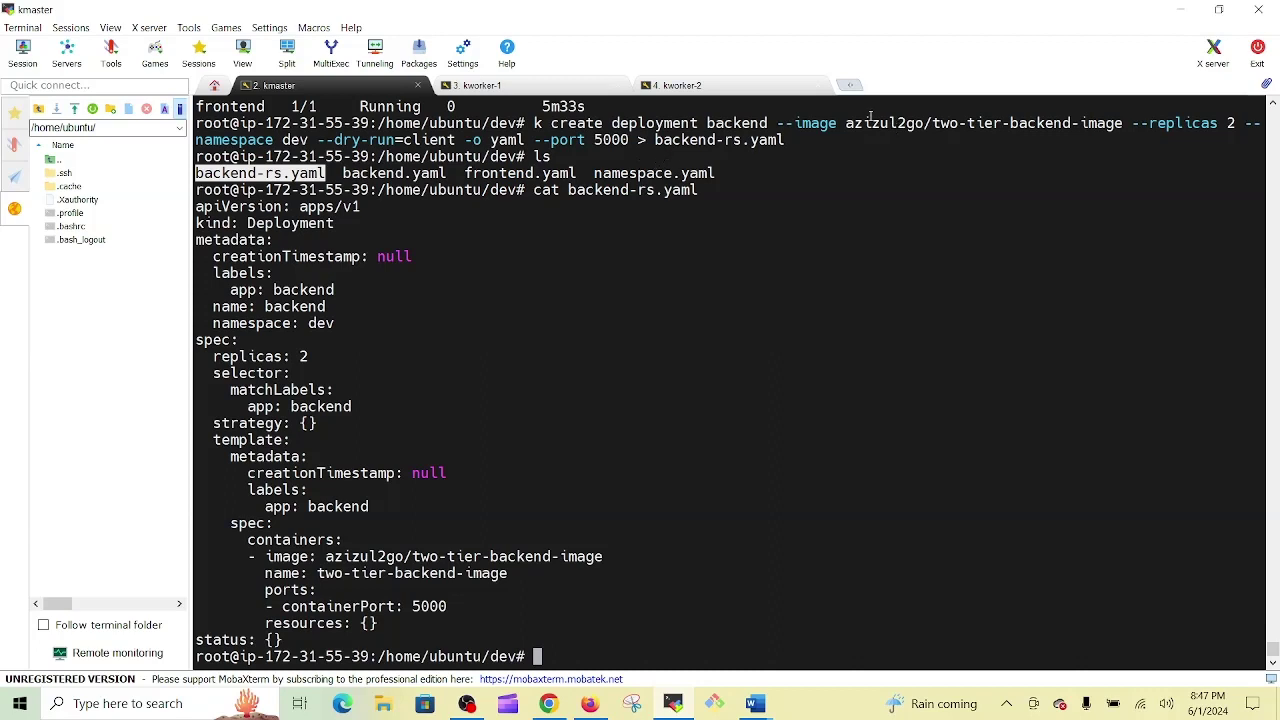
Step: Compare the image and replica settings in the backend-rs.yaml output with those in the k create deployment command
double_click(808, 123)
double_click(877, 124)
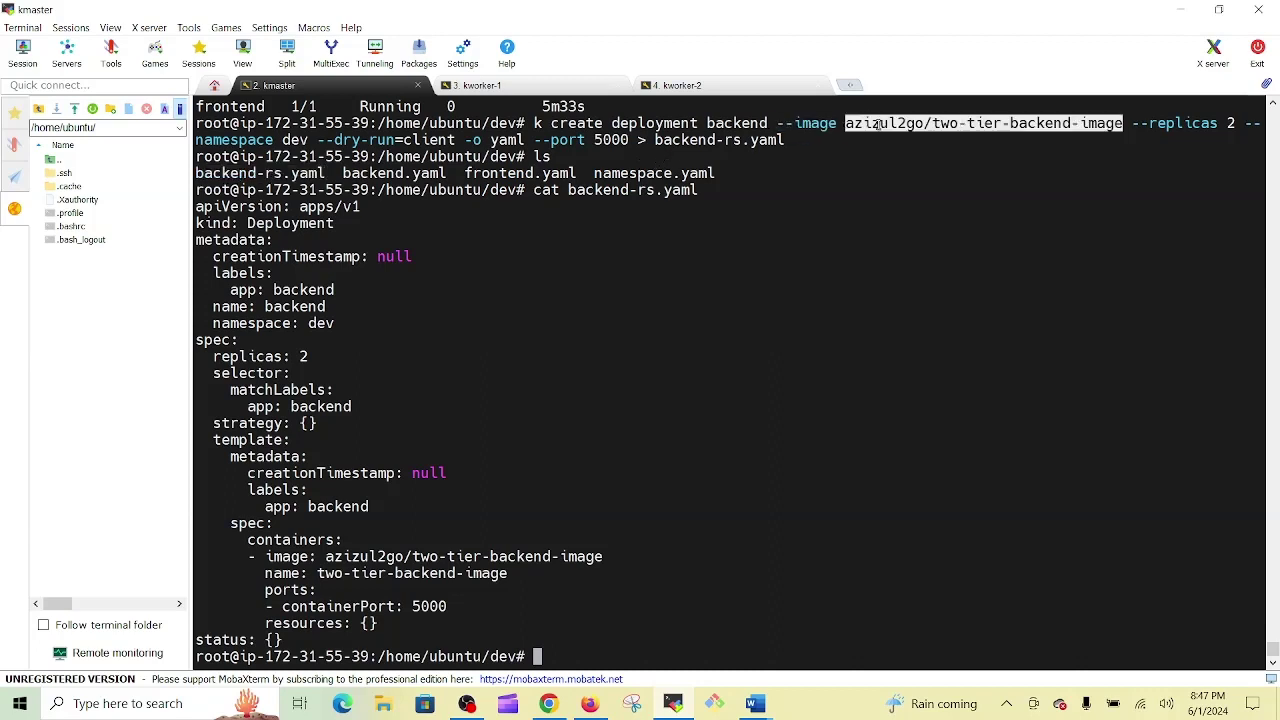
double_click(279, 556)
double_click(379, 556)
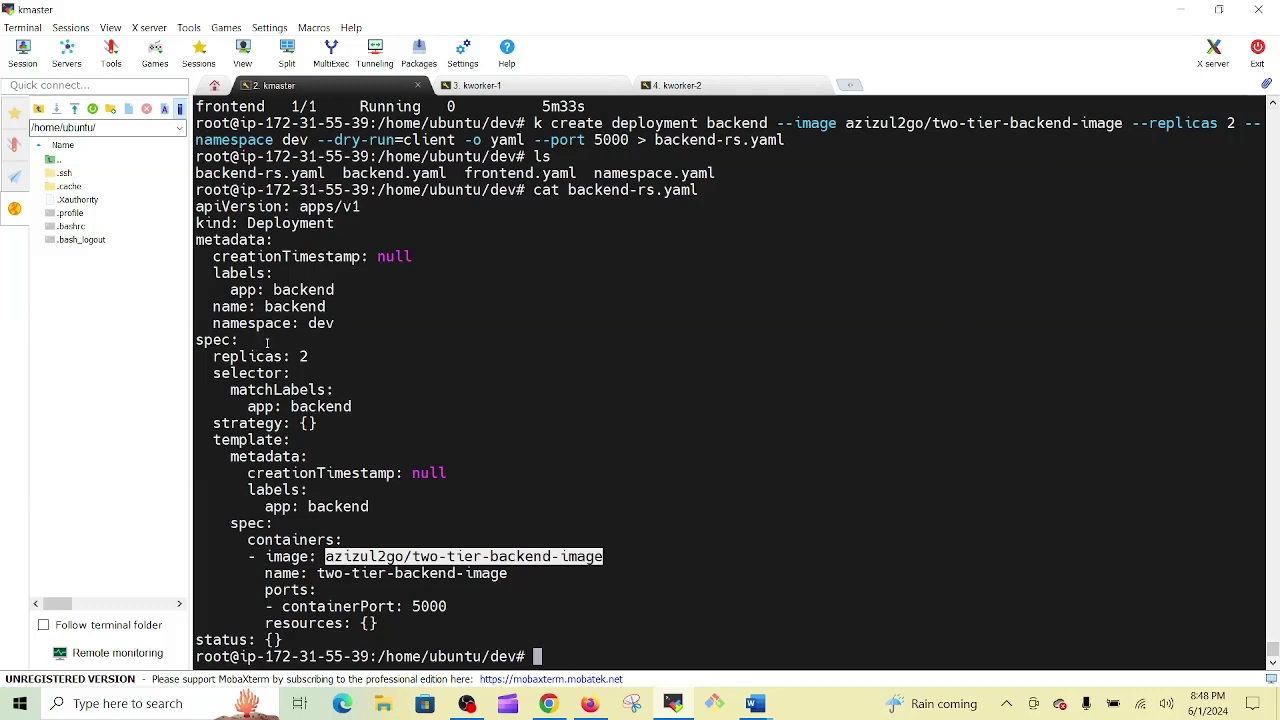
double_click(303, 356)
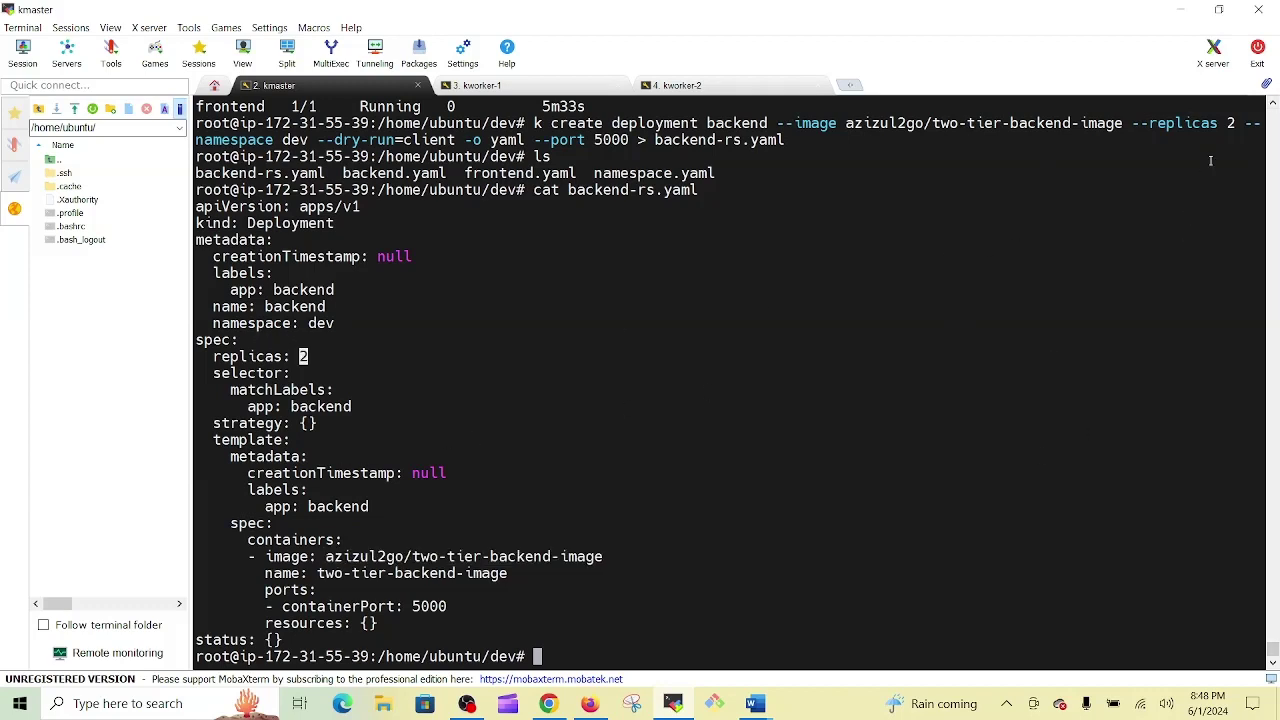
double_click(1230, 123)
left_click(631, 563)
Step: Clear the terminal and create the backend deployment with k apply -f backend-rs.yaml
key("ctrl+l")
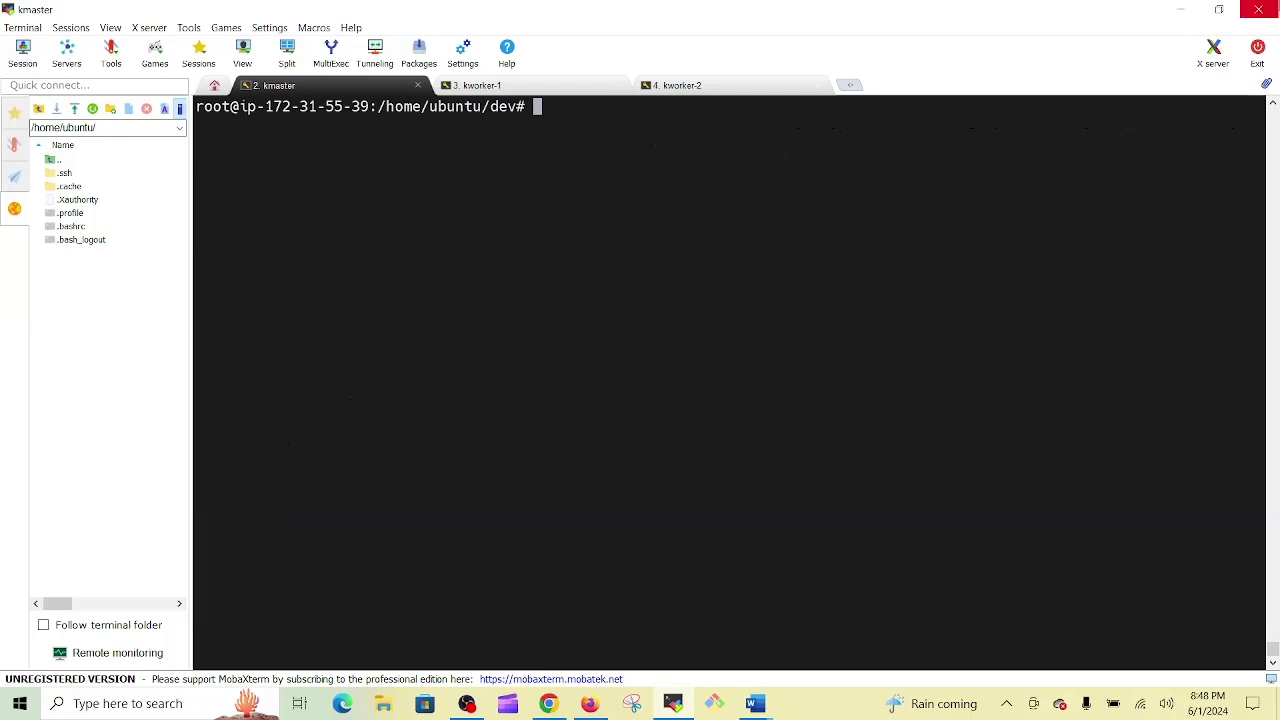
key("alt+Tab")
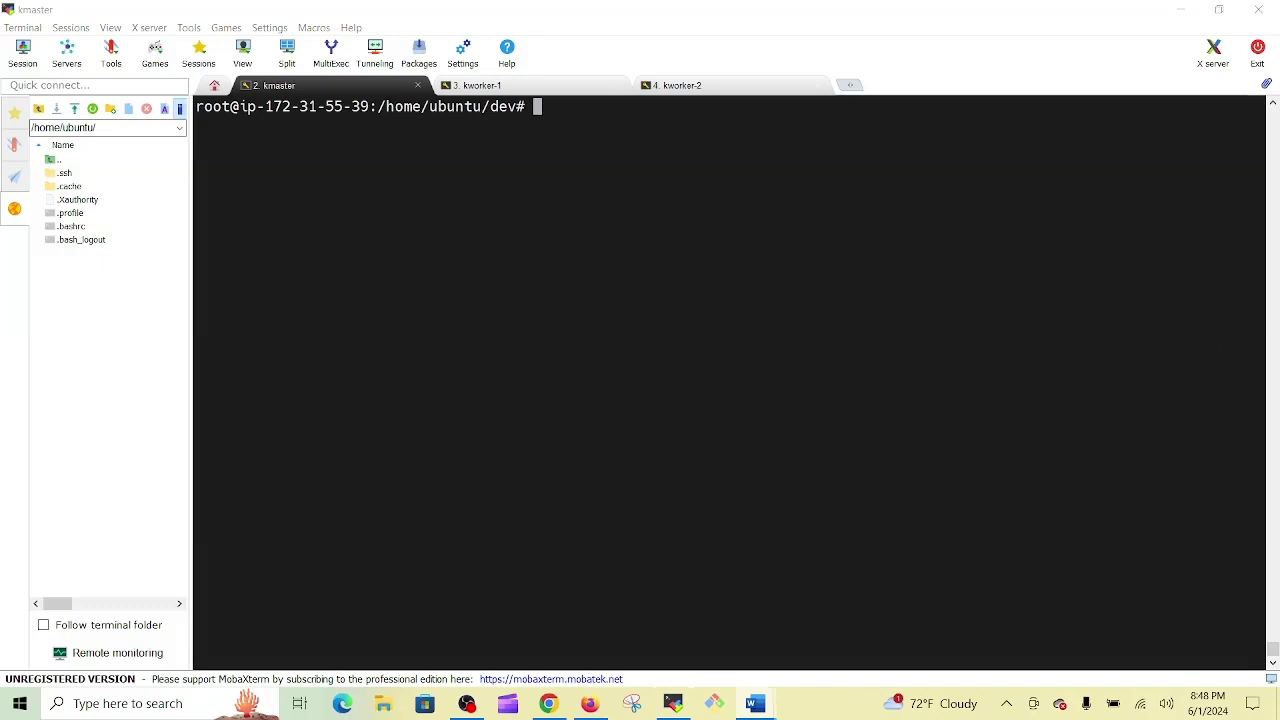
left_click(997, 194)
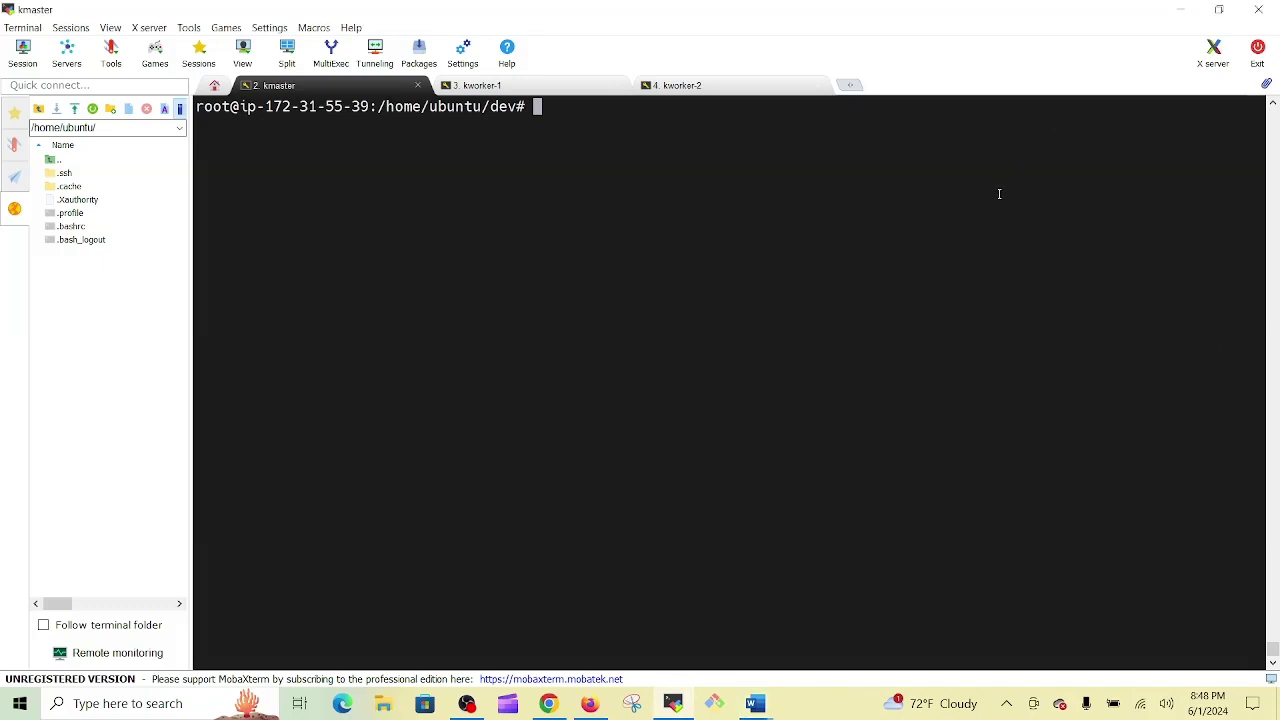
type("k apply -f")
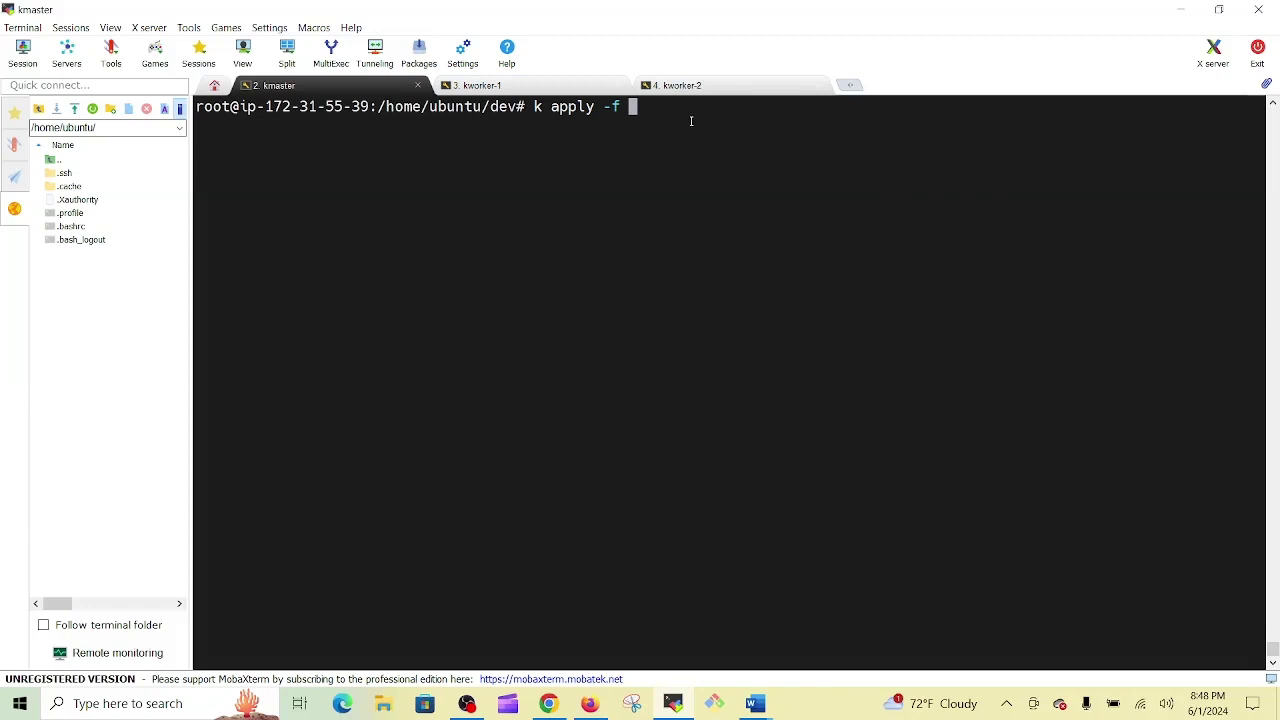
type("backend-rs")
key("Tab")
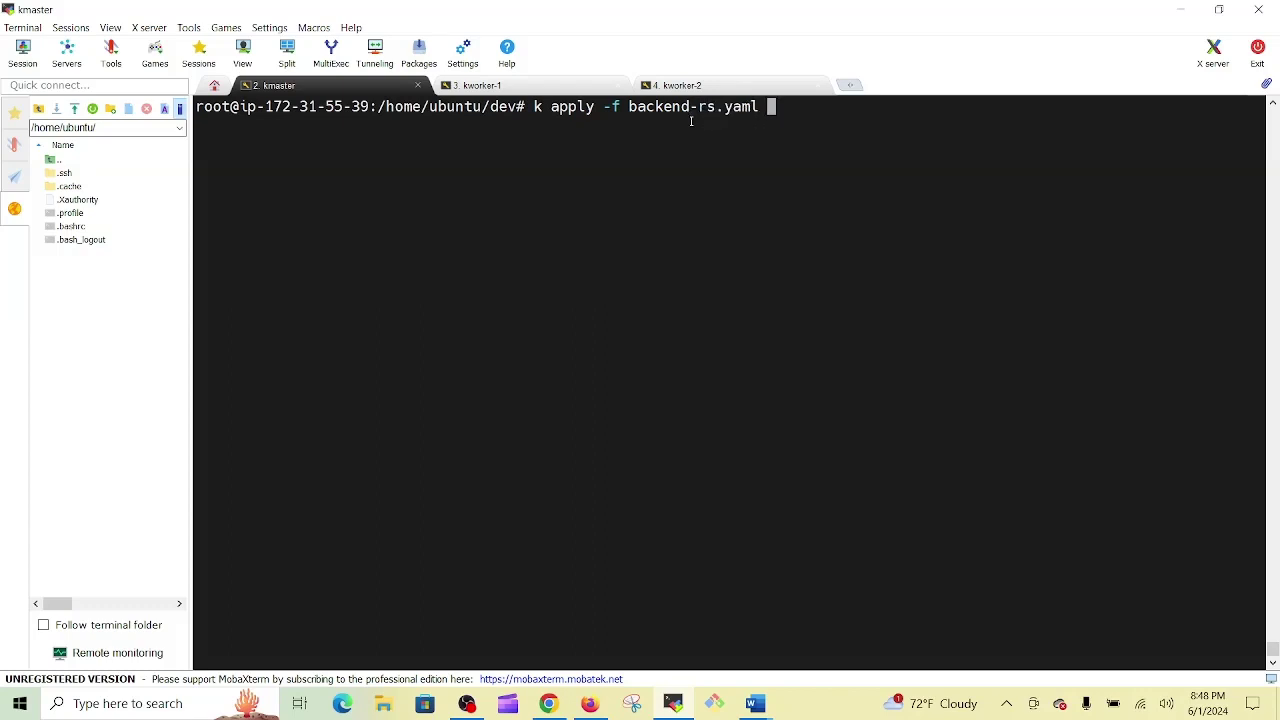
key("Return")
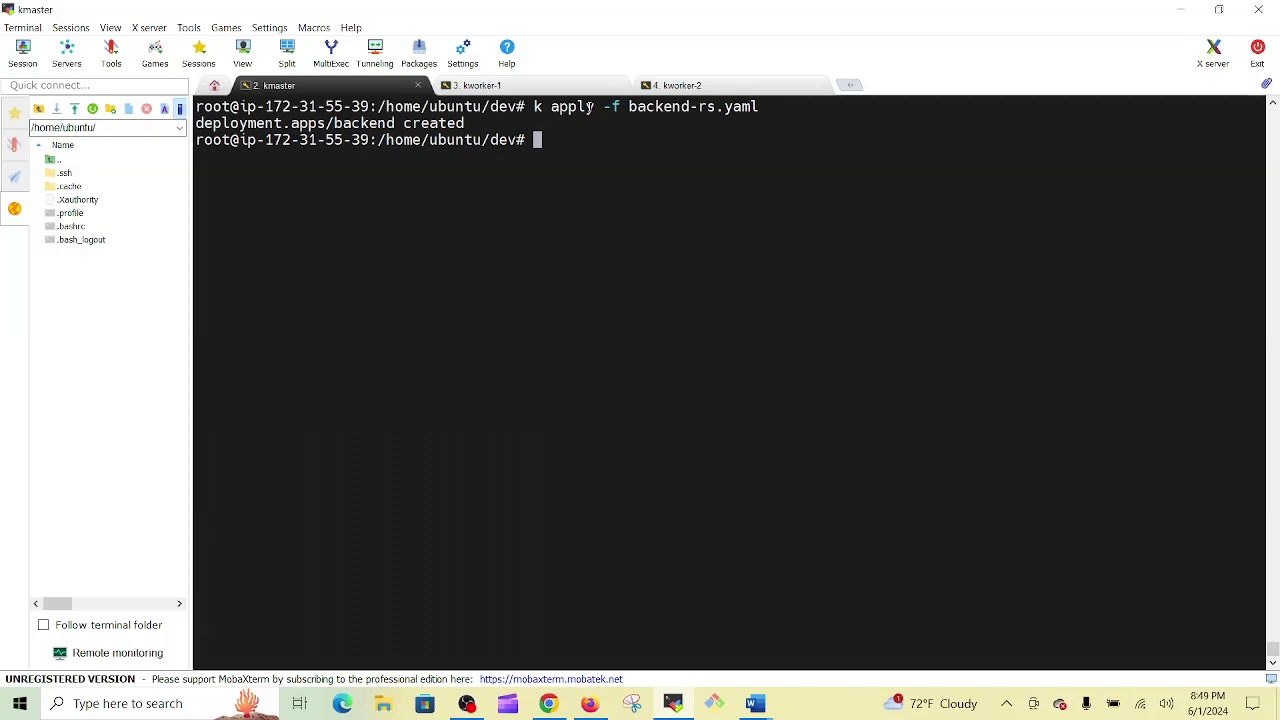
Step: Examine the manifest name in the apply command and the deployment resource named in its output
double_click(687, 108)
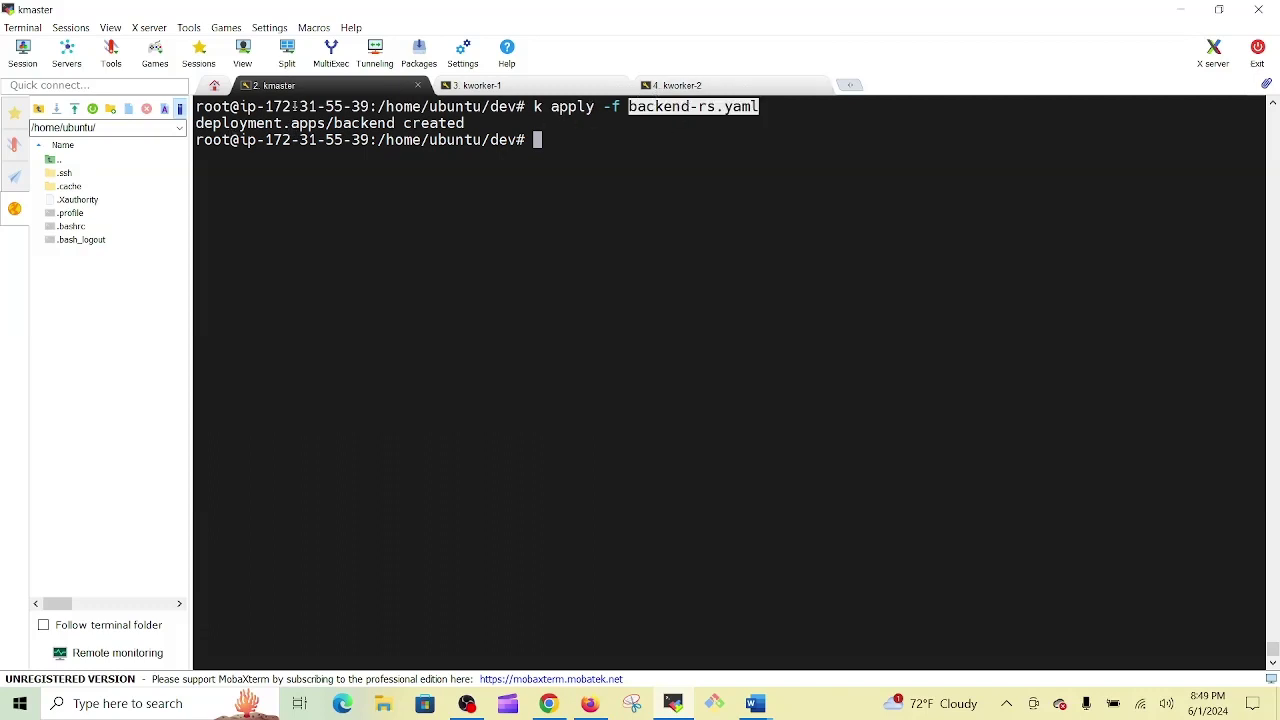
double_click(241, 122)
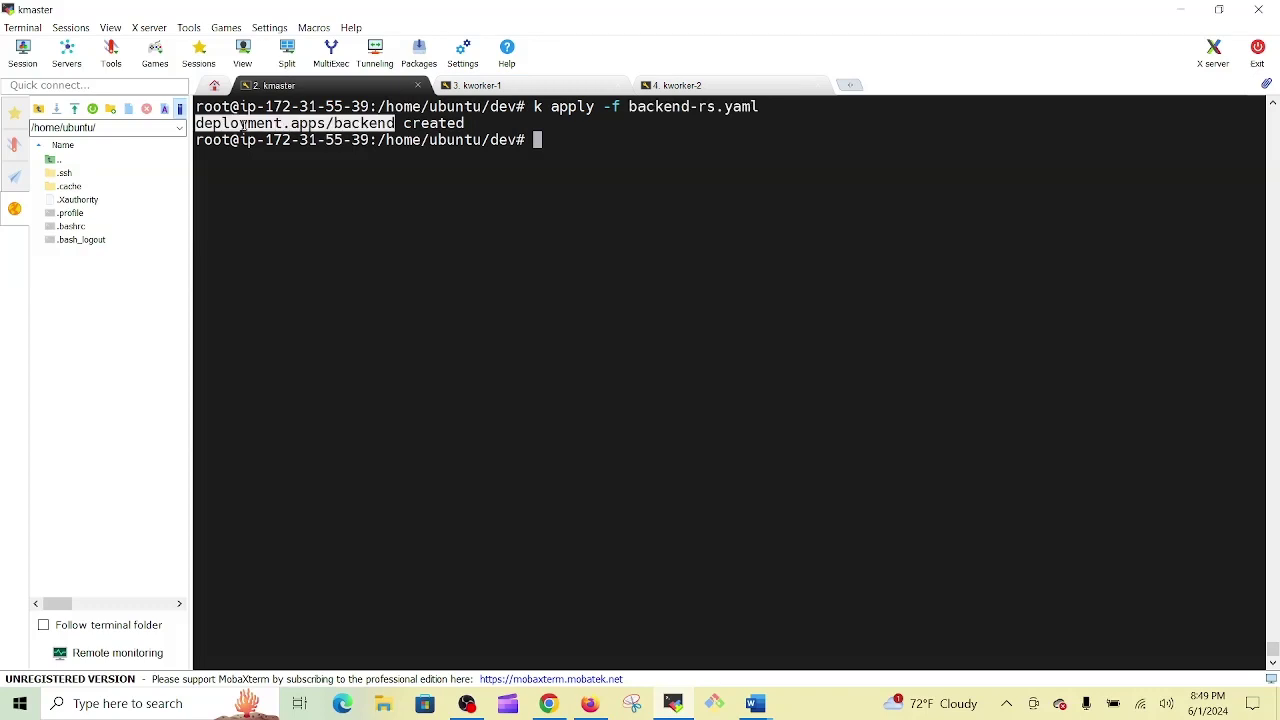
left_click(262, 127)
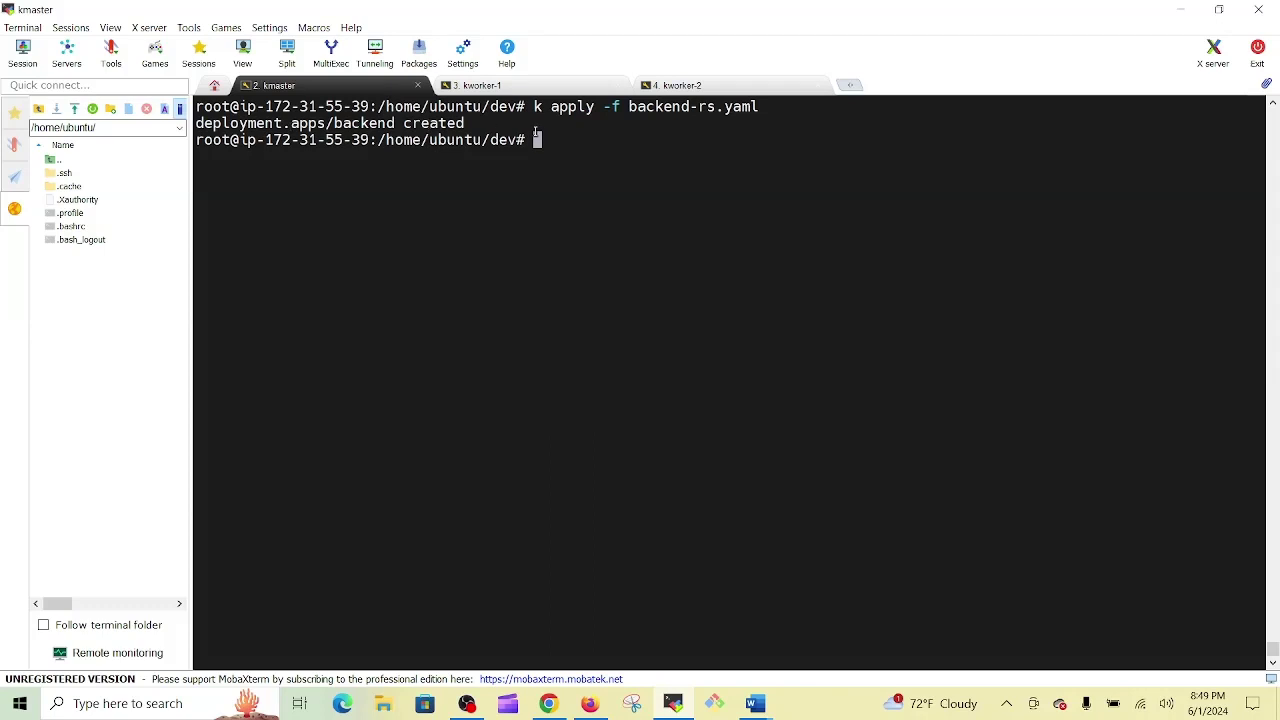
double_click(652, 110)
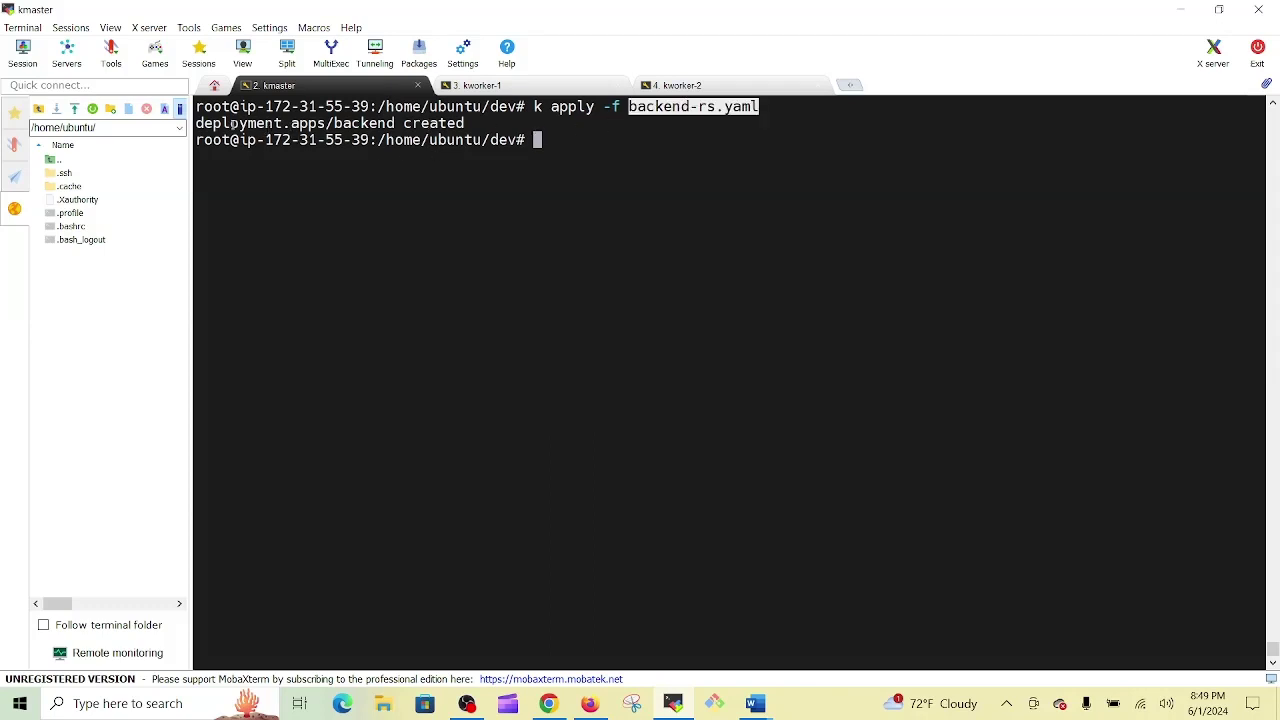
double_click(260, 126)
double_click(256, 125)
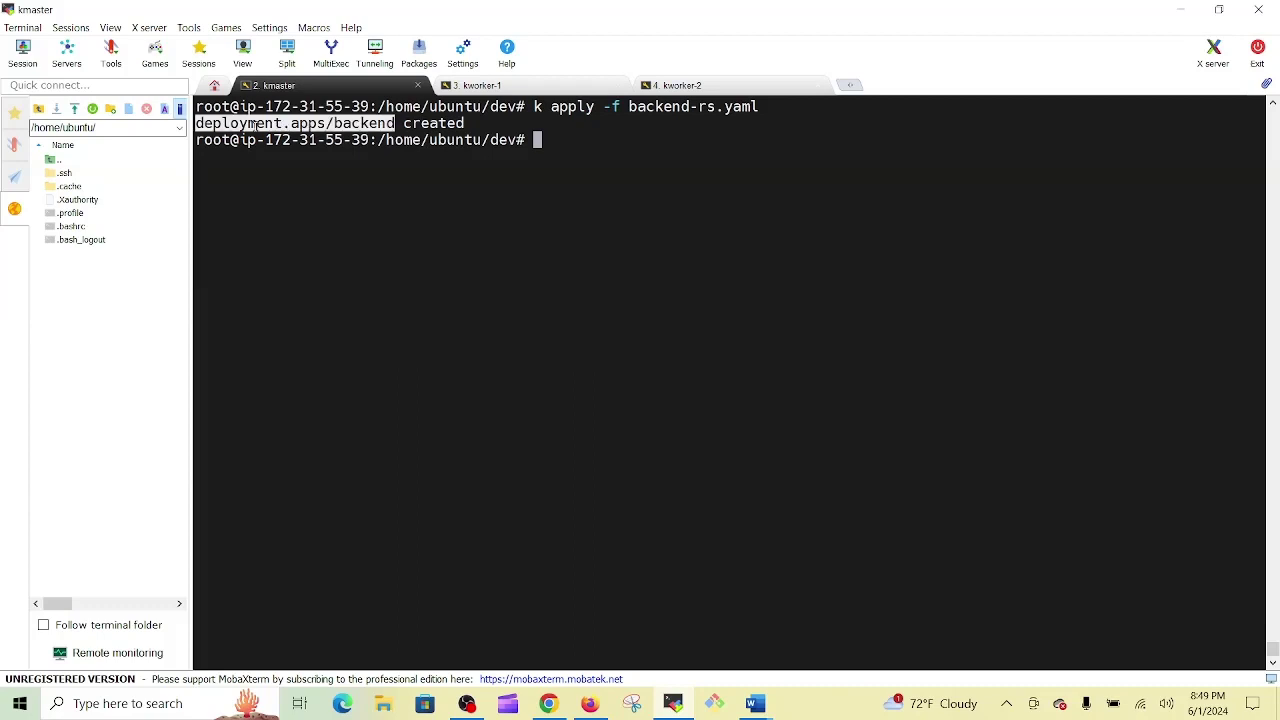
double_click(689, 108)
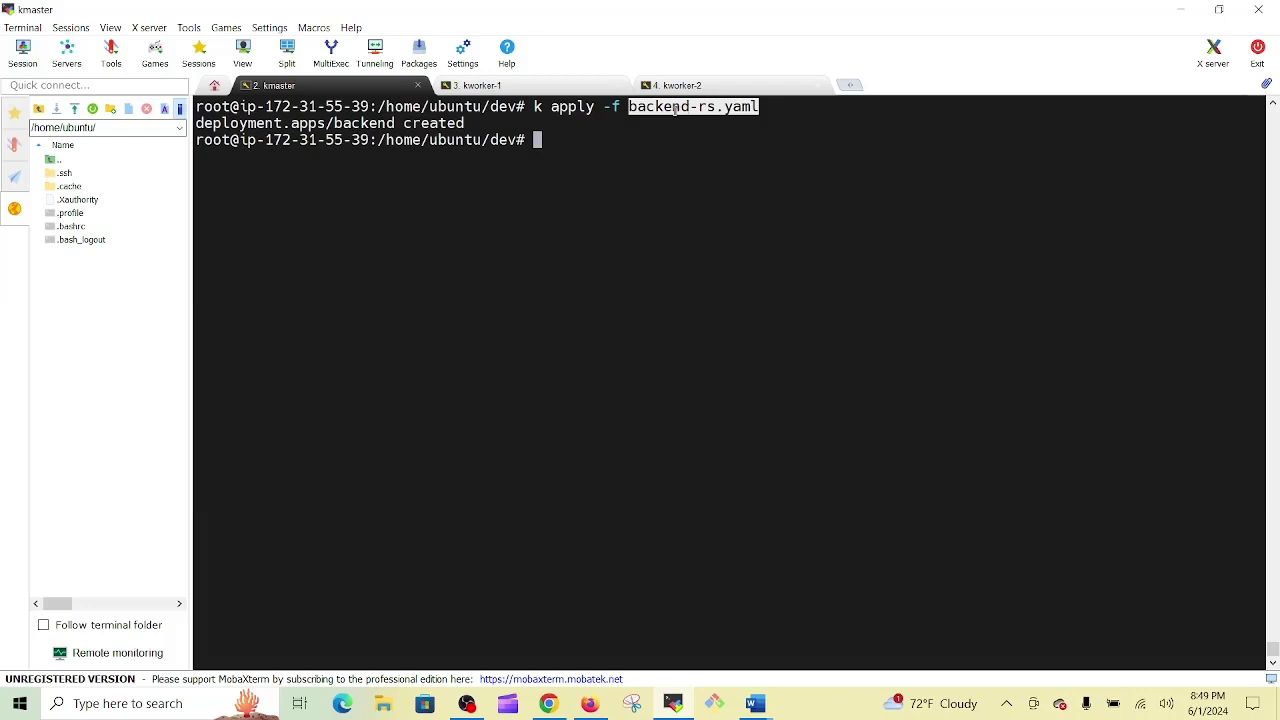
left_click(594, 142)
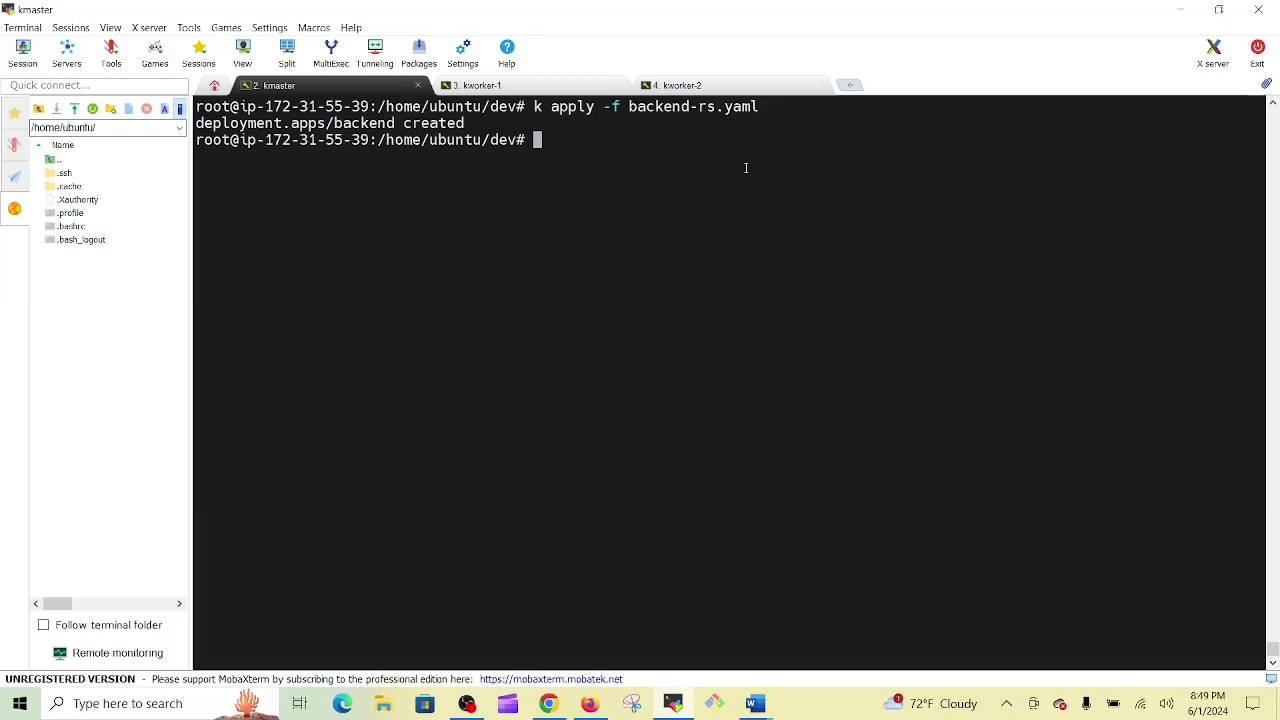
Step: List the pods with k get pod to check the backend deployment's replicas
left_click(755, 703)
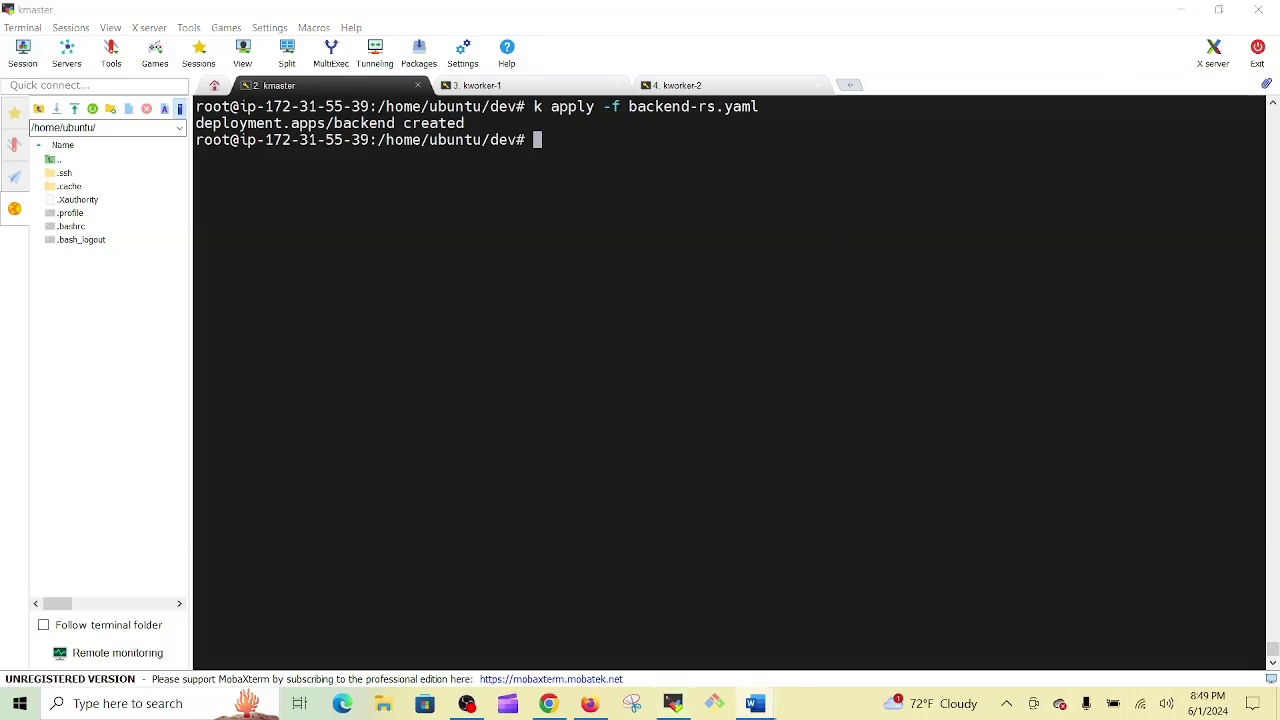
left_click(952, 152)
type("k ")
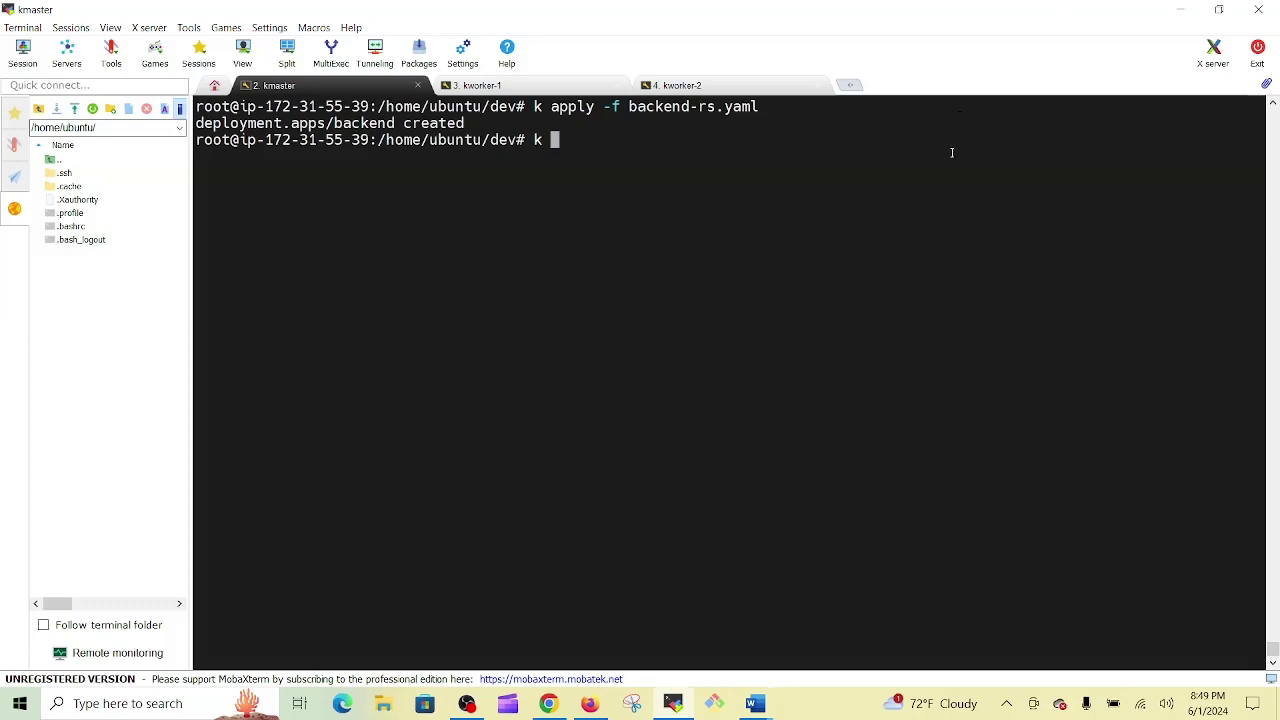
type("get pod")
key("Return")
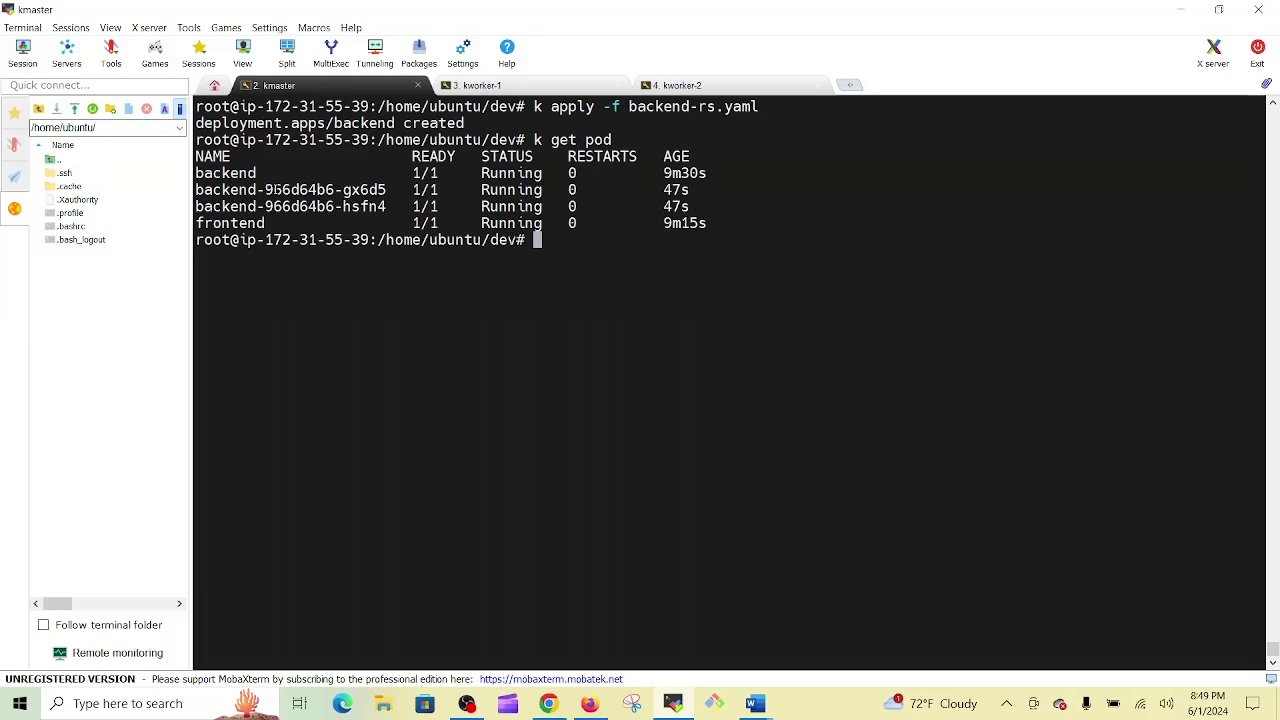
Step: Compare the standalone backend pod's name with the names of the deployment's two replica pods in the listing
double_click(268, 190)
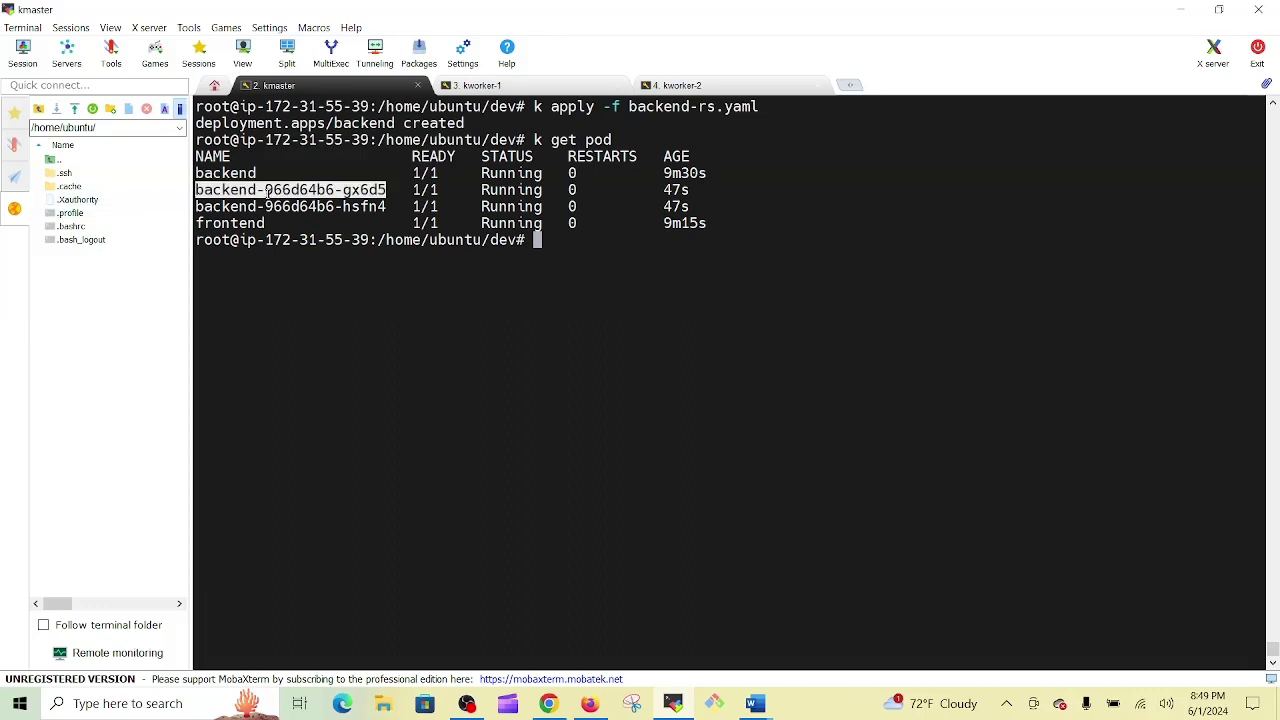
double_click(268, 206)
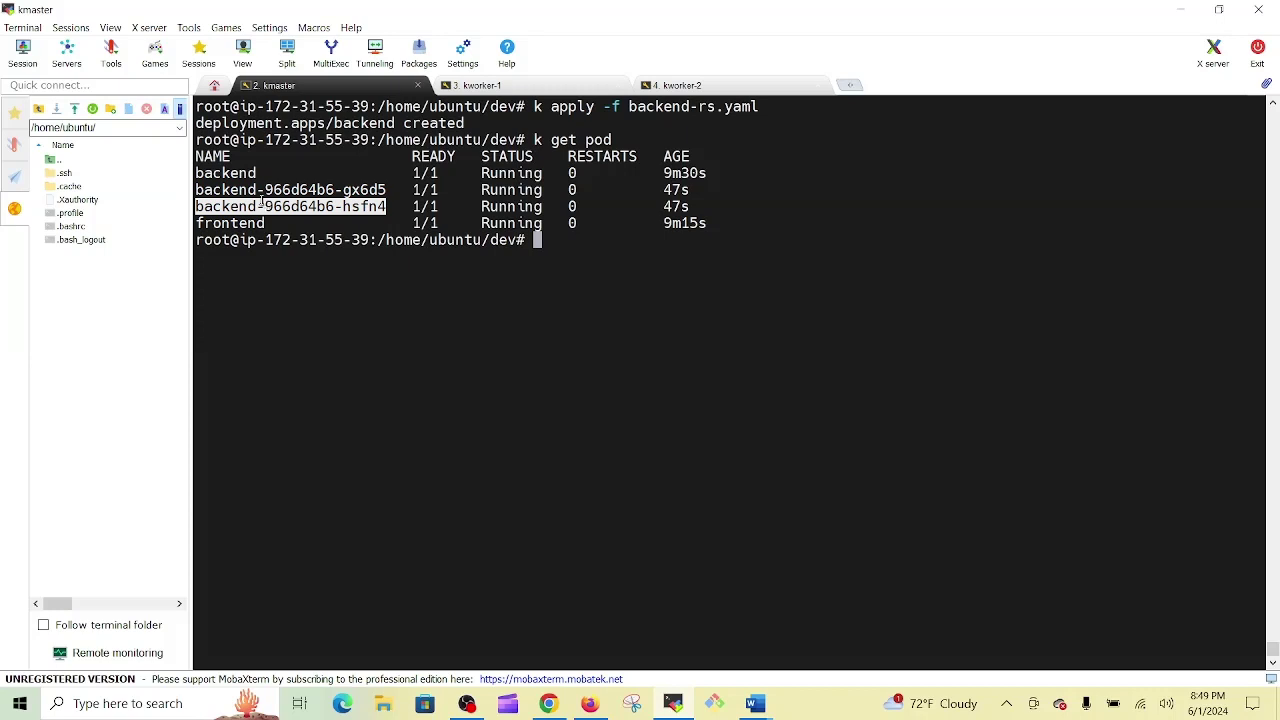
double_click(245, 172)
key("ctrl+c")
left_click(246, 193)
double_click(246, 190)
double_click(250, 206)
left_click(679, 278)
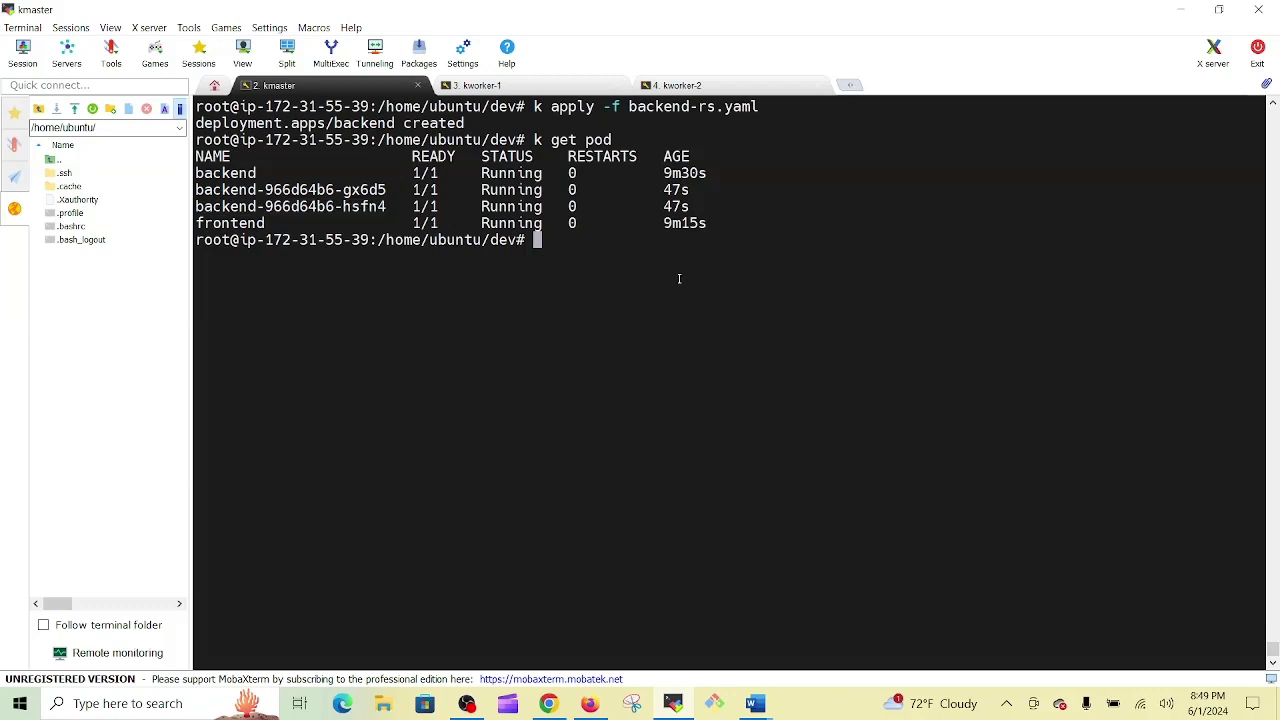
Step: Delete the standalone backend pod with k delete pod backend
type("k get pod")
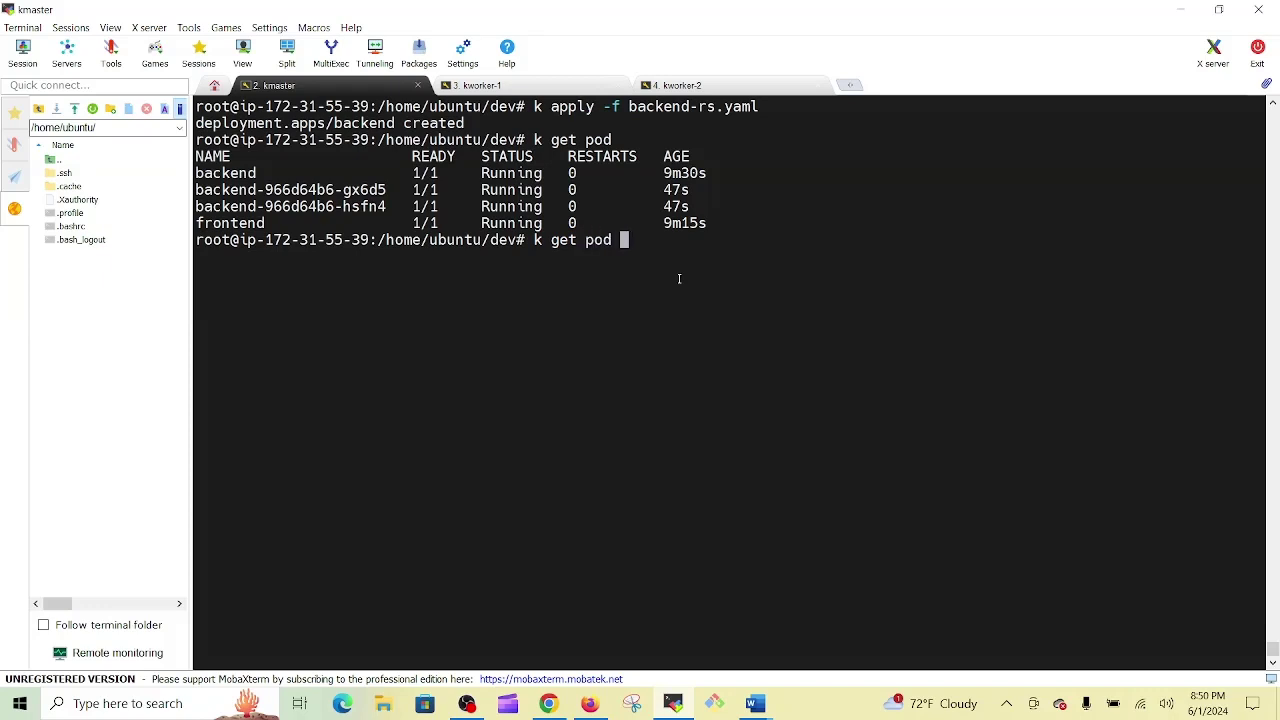
double_click(242, 176)
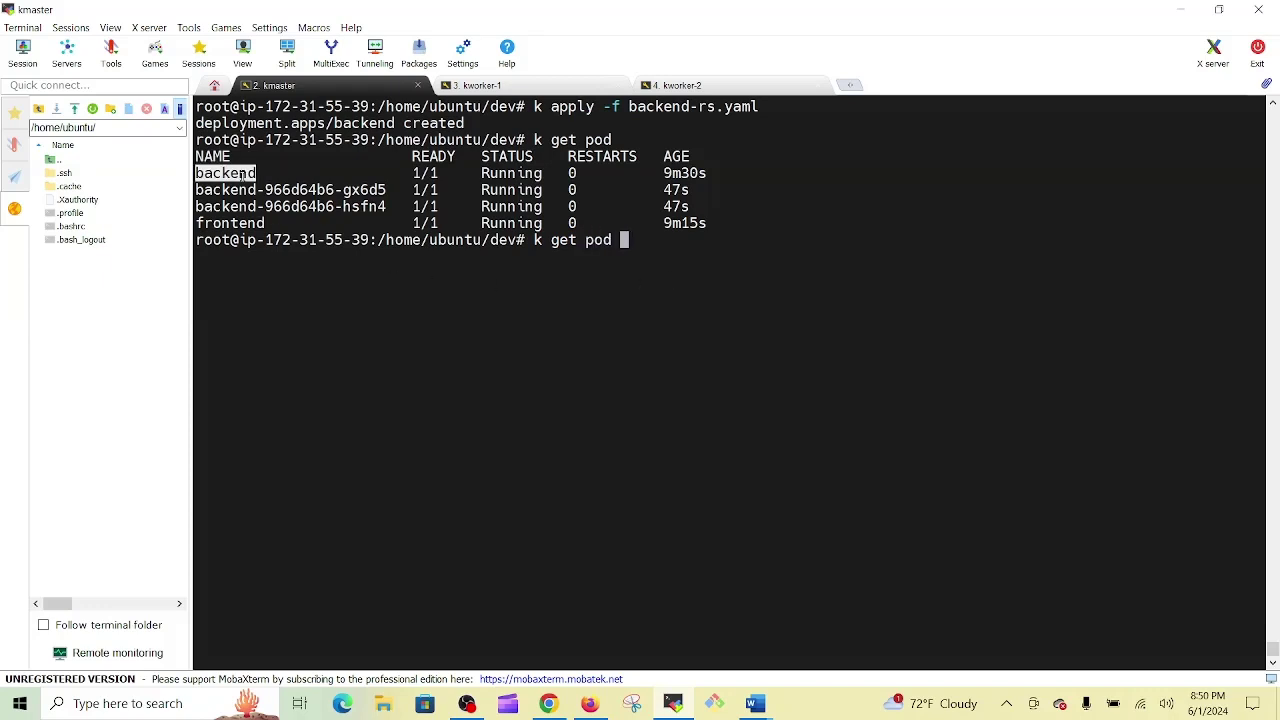
right_click(242, 176)
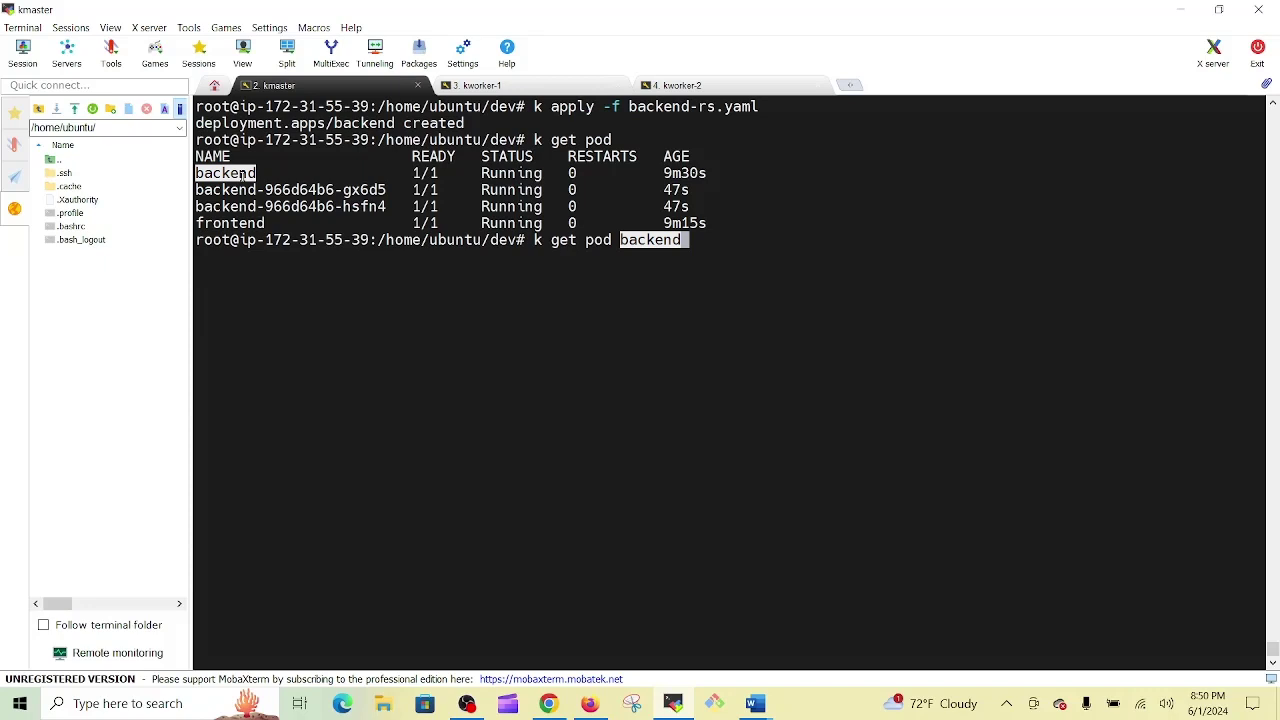
key("Left")
key("Left")
key("Left")
key("Left")
key("Left")
key("Left")
key("Left")
key("Left")
key("Left")
key("Left")
key("Left")
key("Left")
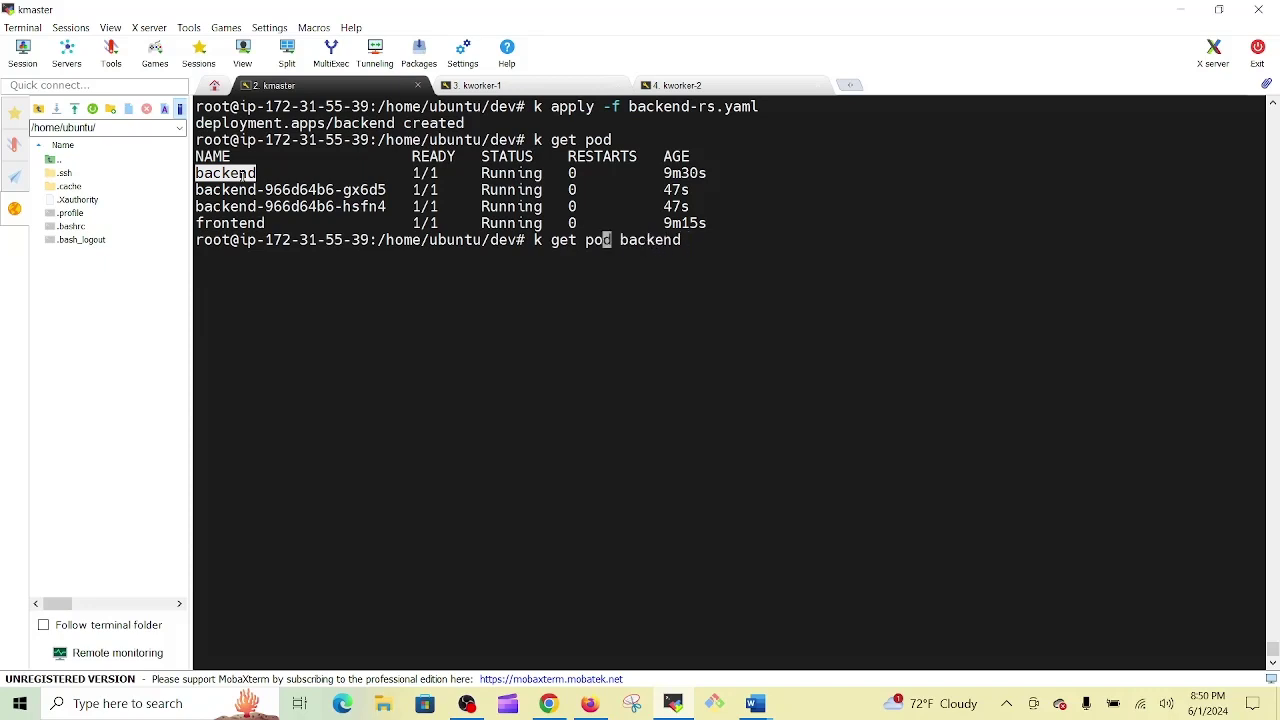
key("BackSpace")
key("BackSpace")
key("BackSpace")
type("delete")
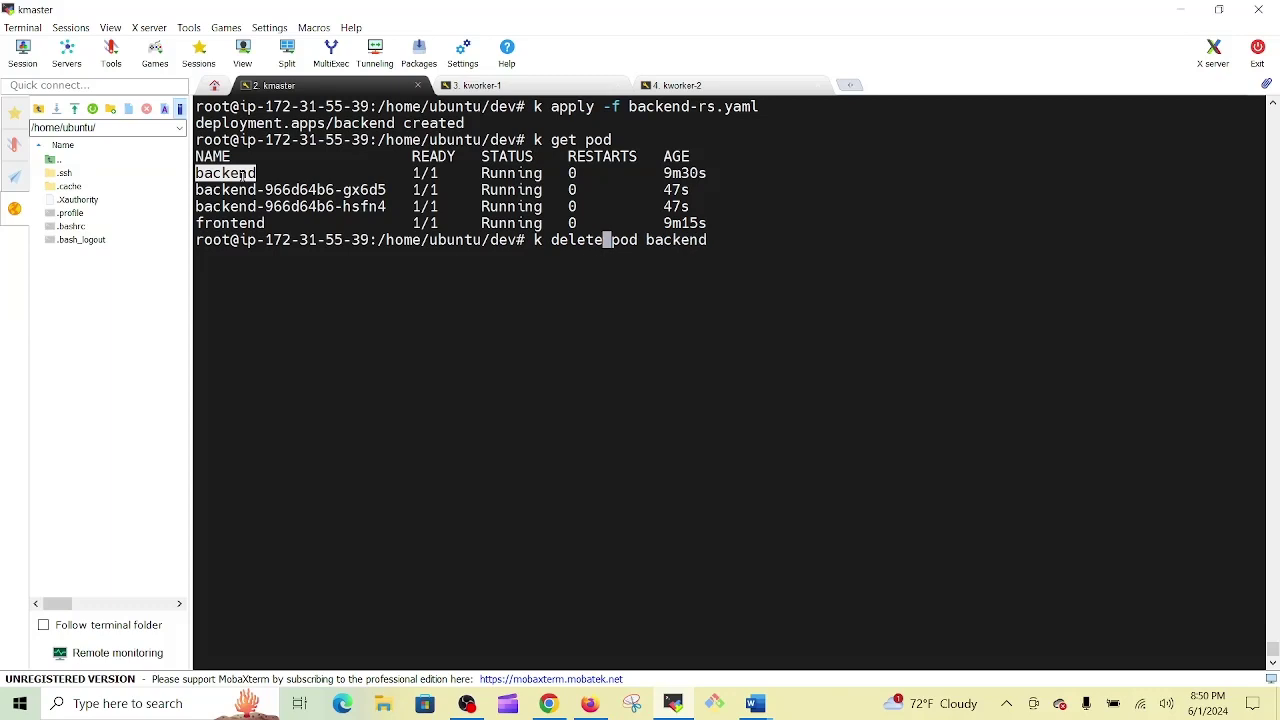
key("Return")
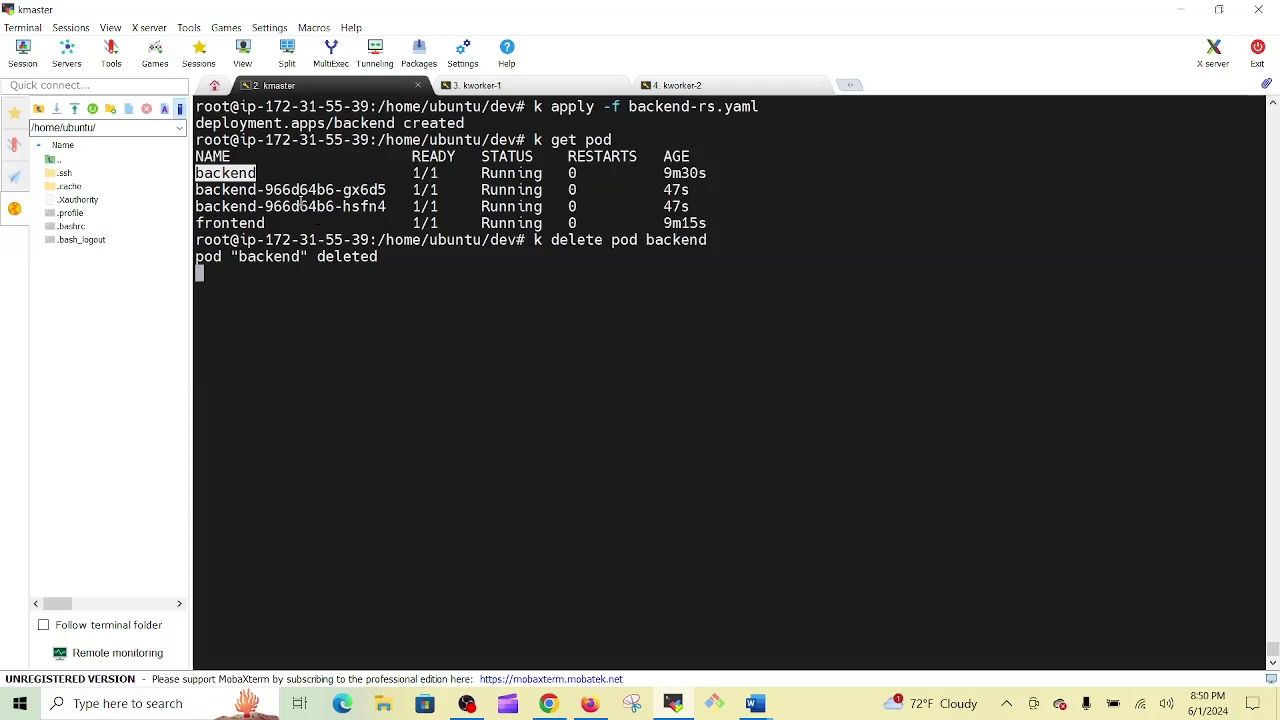
Step: Examine the deployment's backend replica pods and the standalone backend entry in the earlier pod listing
double_click(302, 190)
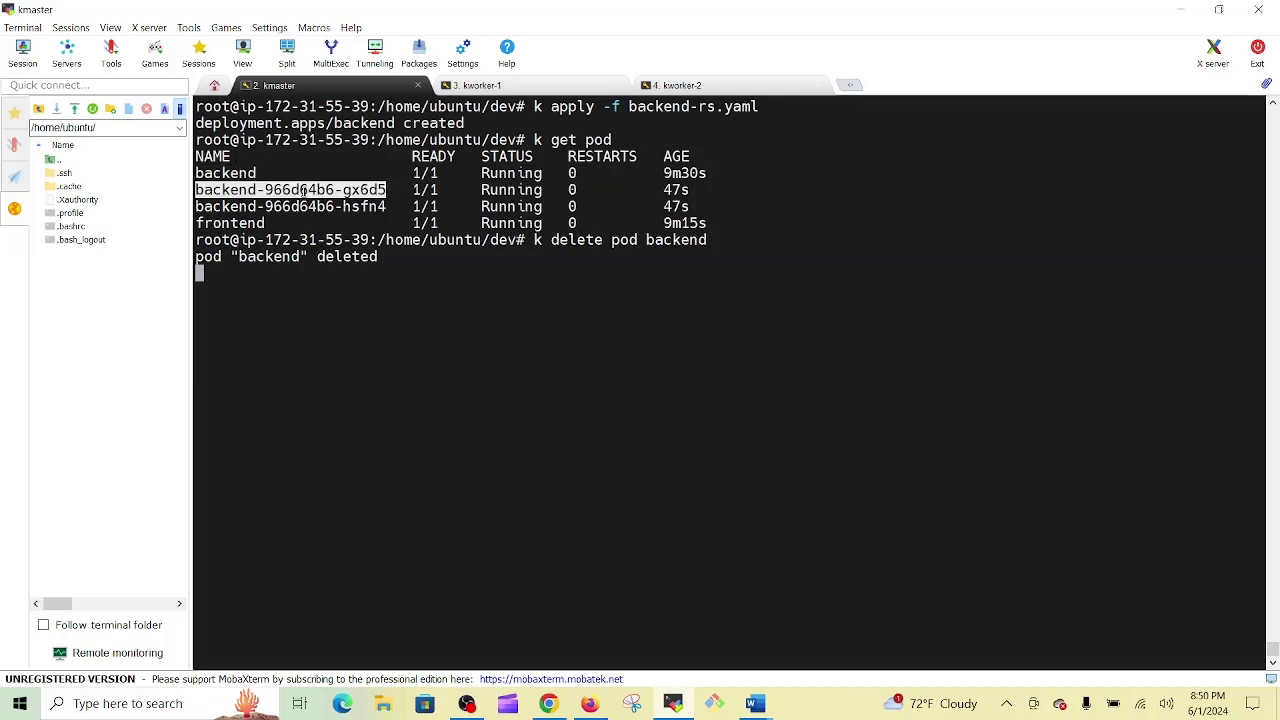
double_click(304, 218)
double_click(302, 206)
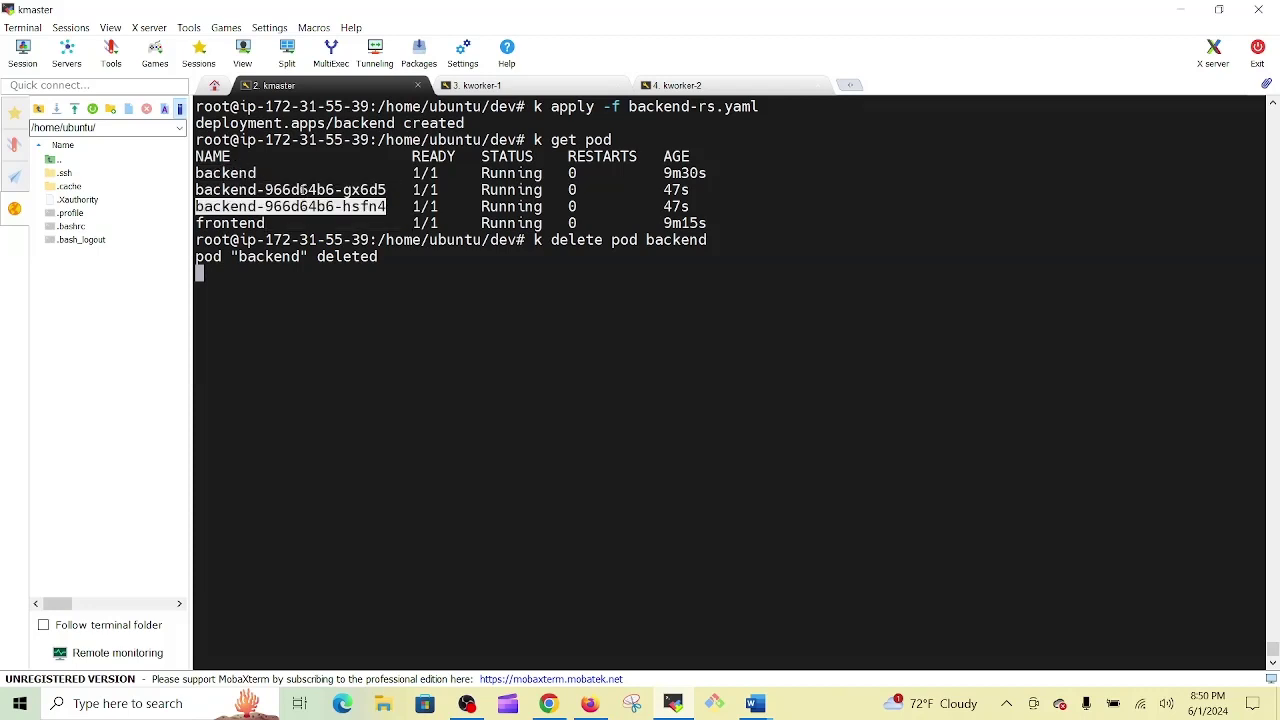
double_click(302, 190)
left_click(279, 270)
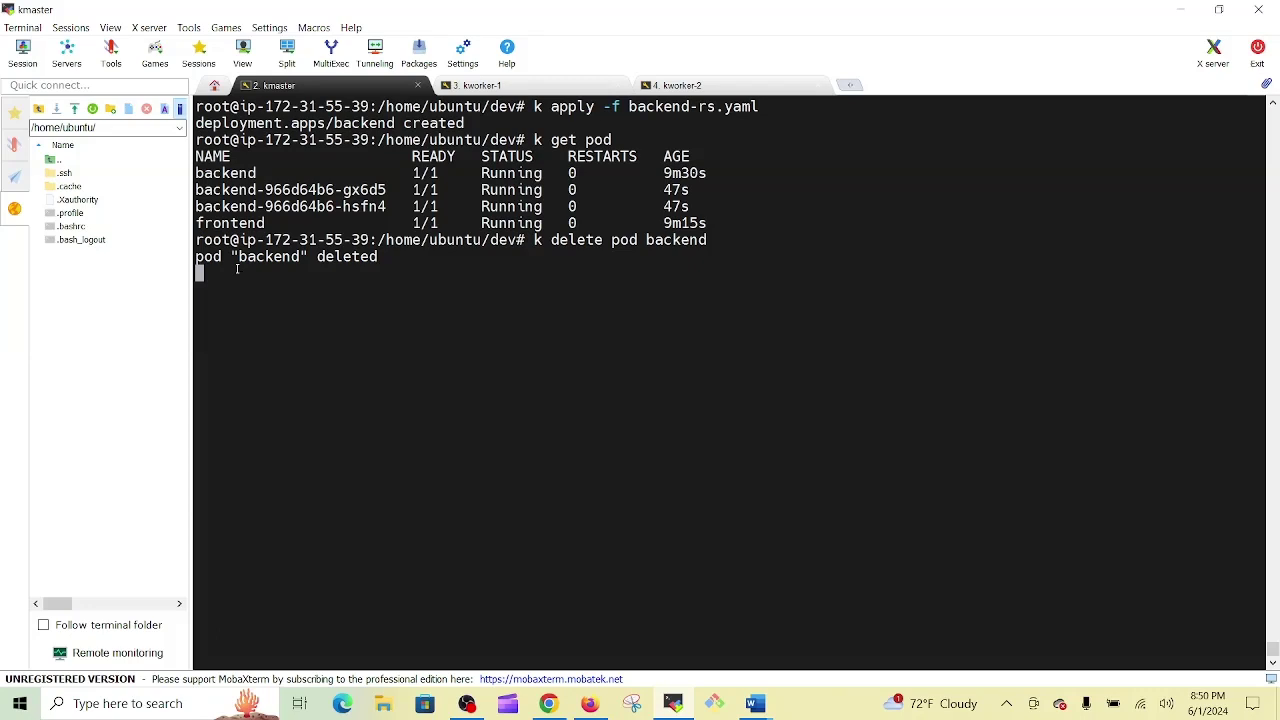
double_click(250, 173)
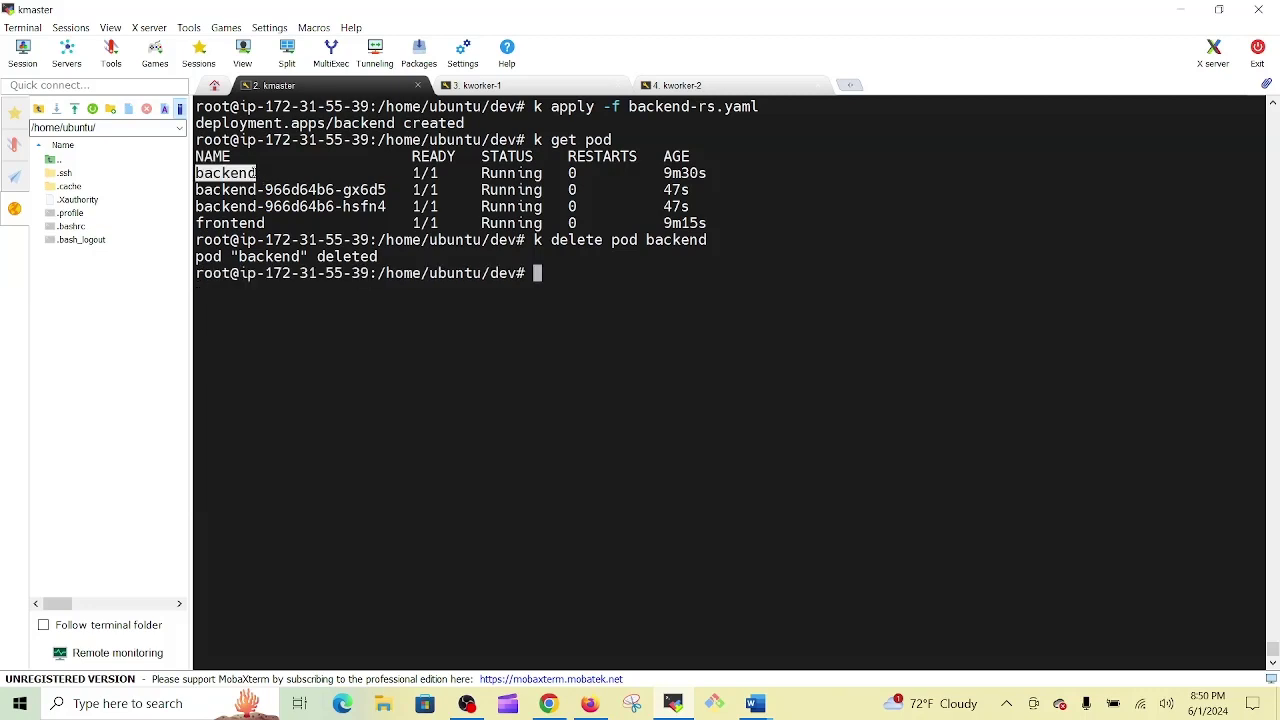
Step: Run k get pod again to check the pods remaining after the standalone backend's deletion
left_click(602, 259)
key("Up")
key("Up")
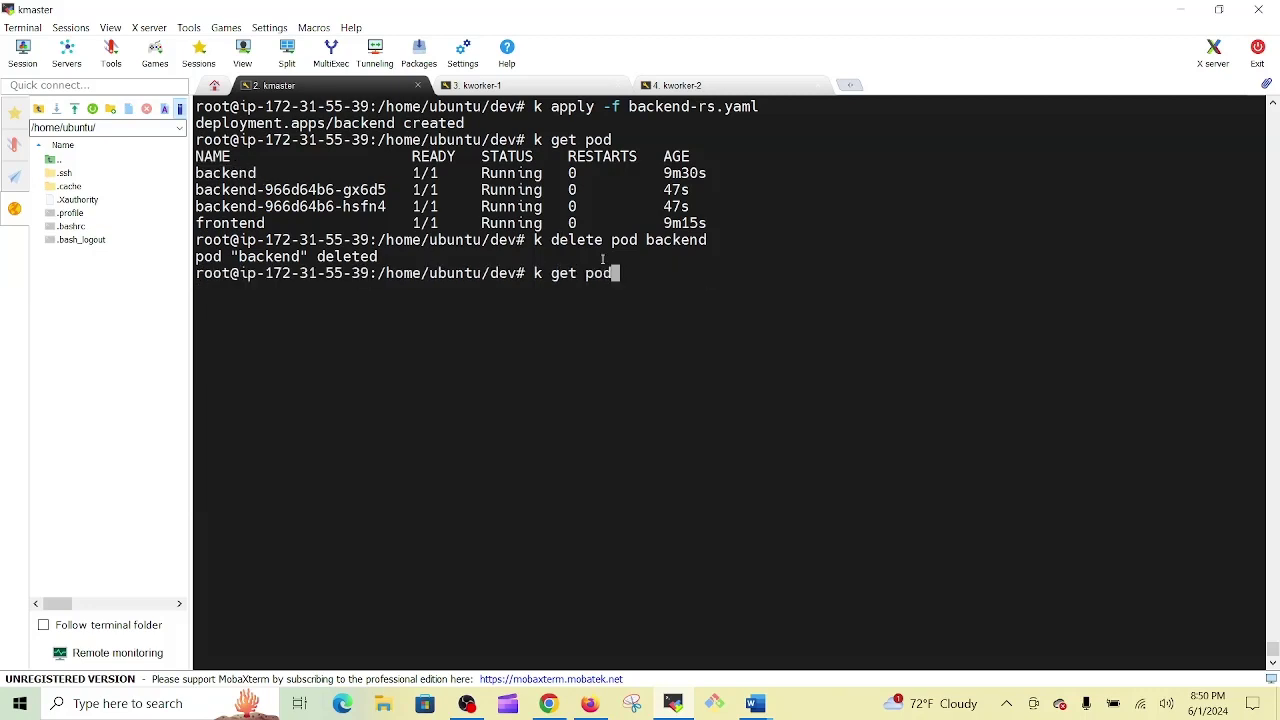
key("Return")
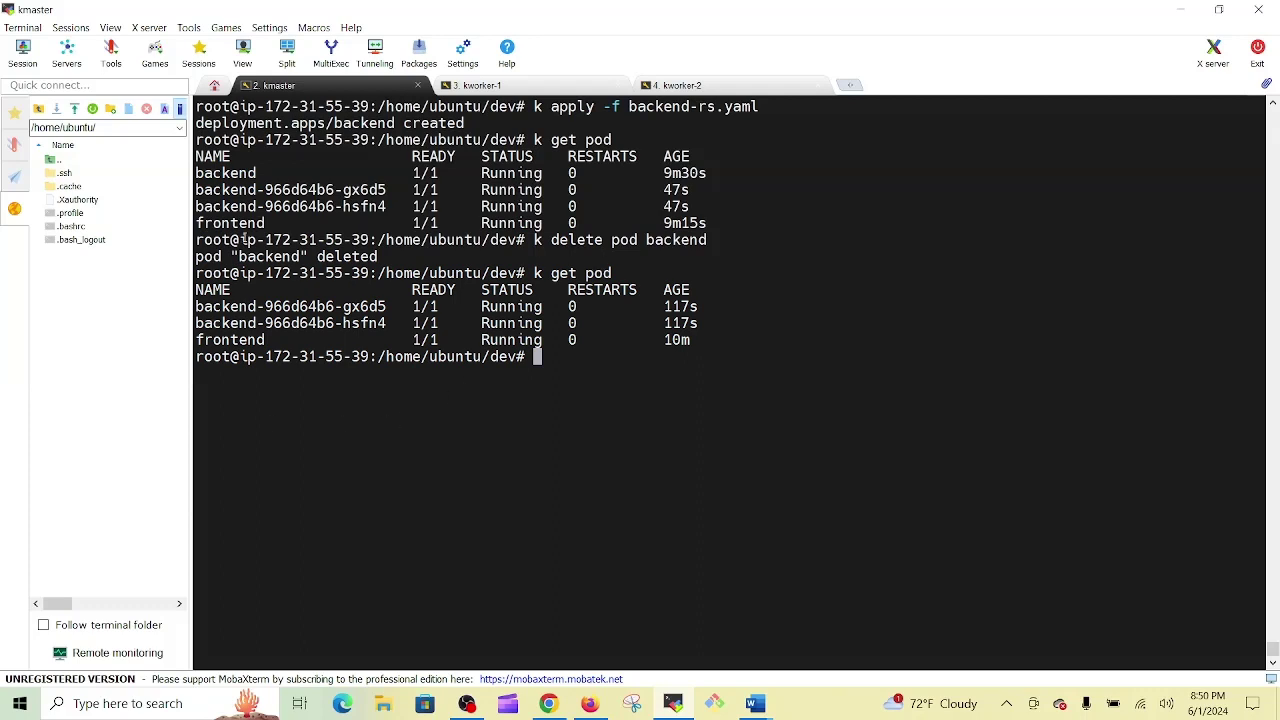
Step: Compare the deleted standalone backend entry in the earlier listing with the two replica pods in the latest listing
double_click(241, 178)
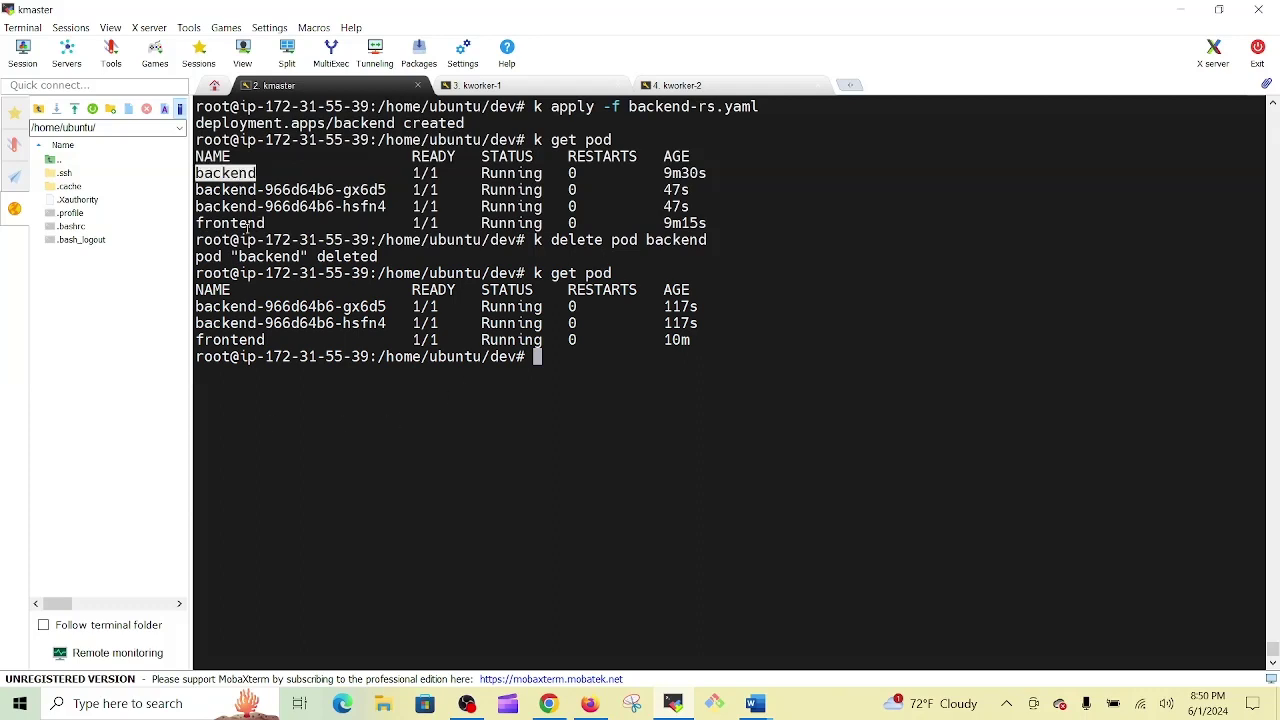
double_click(259, 307)
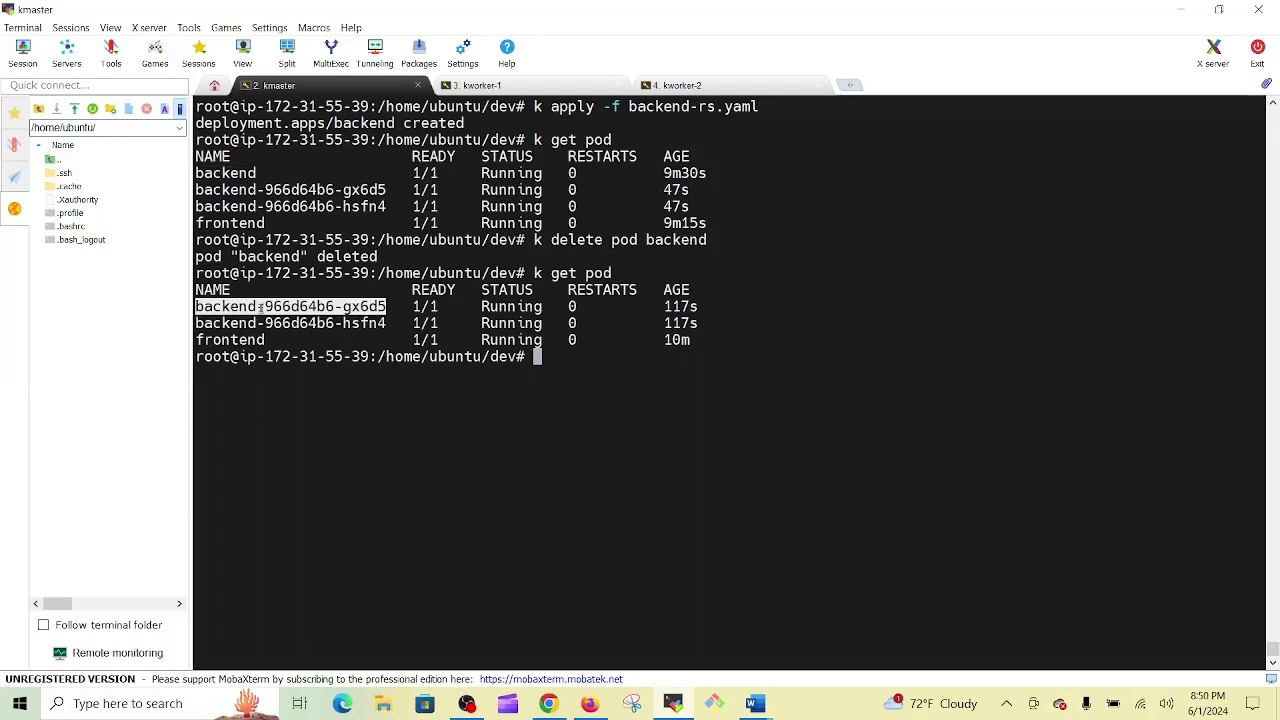
double_click(297, 324)
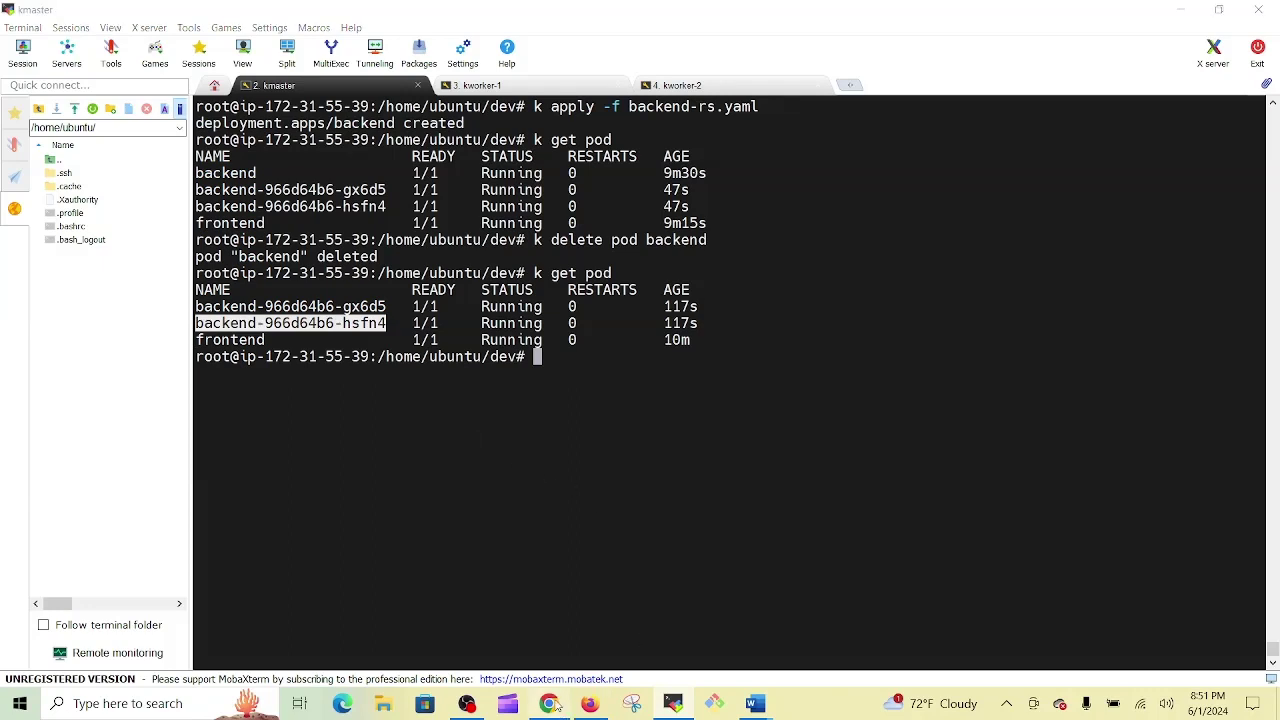
Step: Switch to Chrome and test the React app's Reverse Number function with 54622
left_click(557, 704)
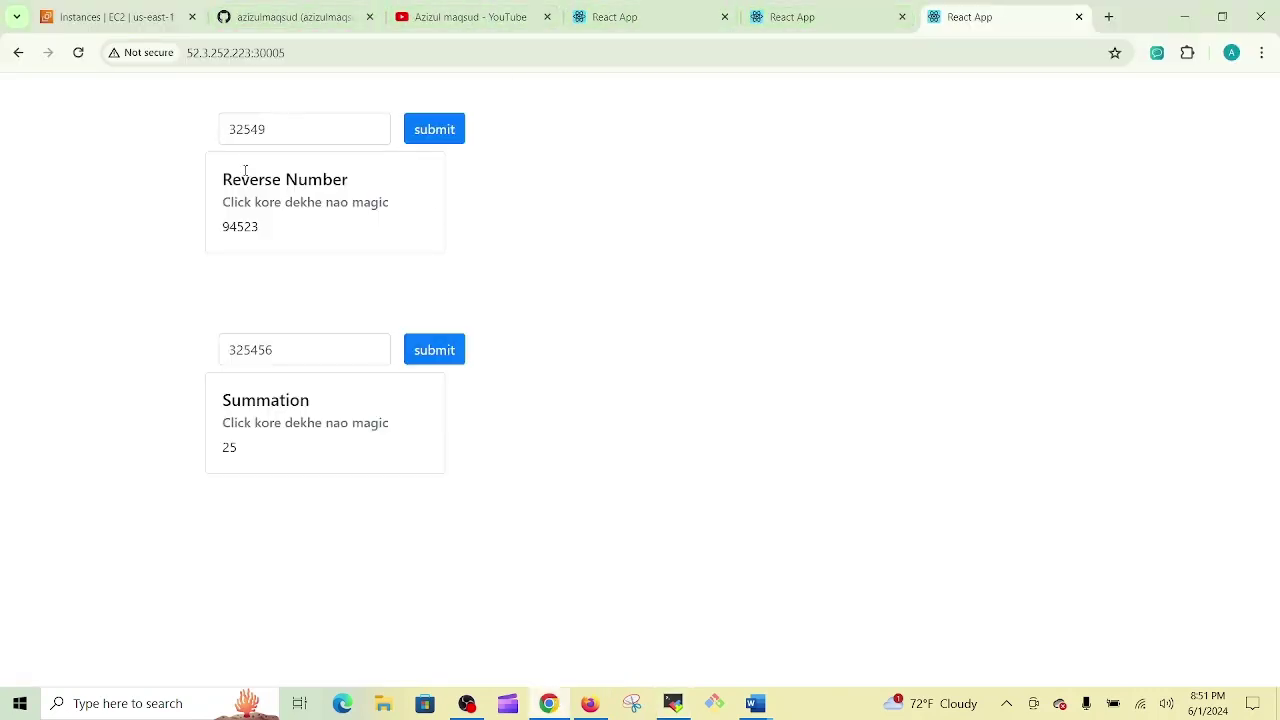
left_click_drag(291, 128, 55, 137)
type("54622")
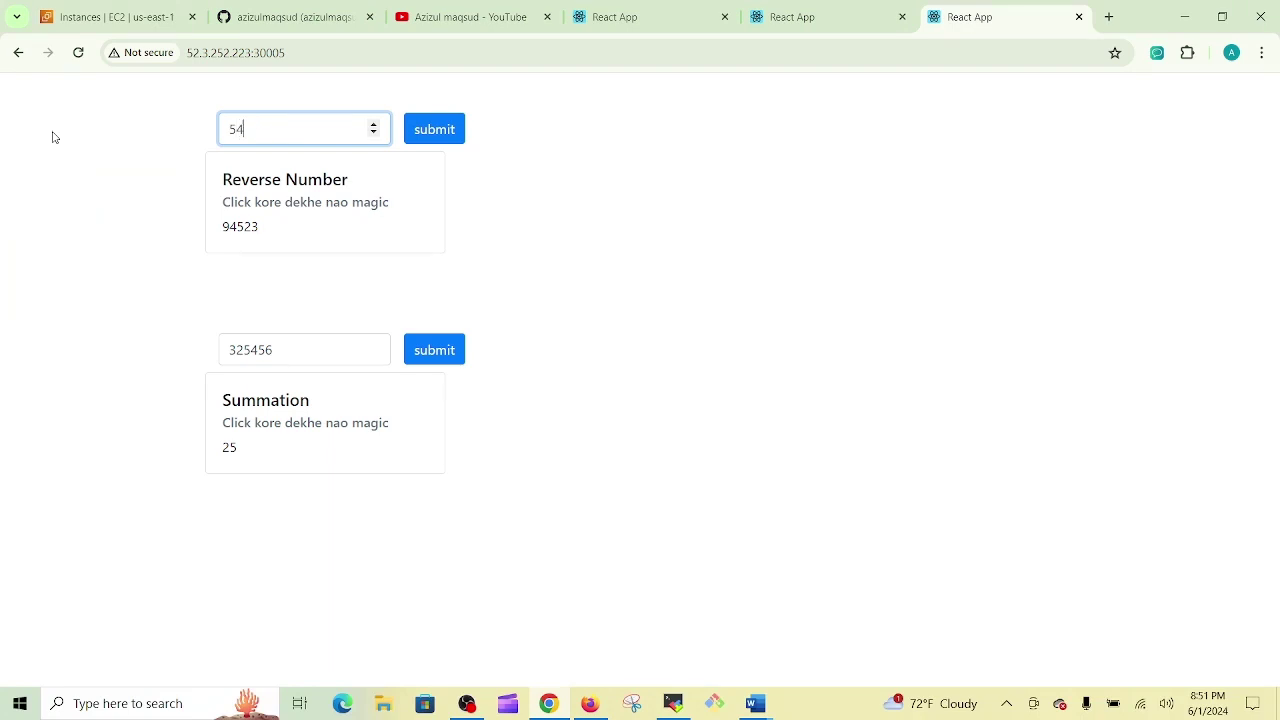
left_click(450, 133)
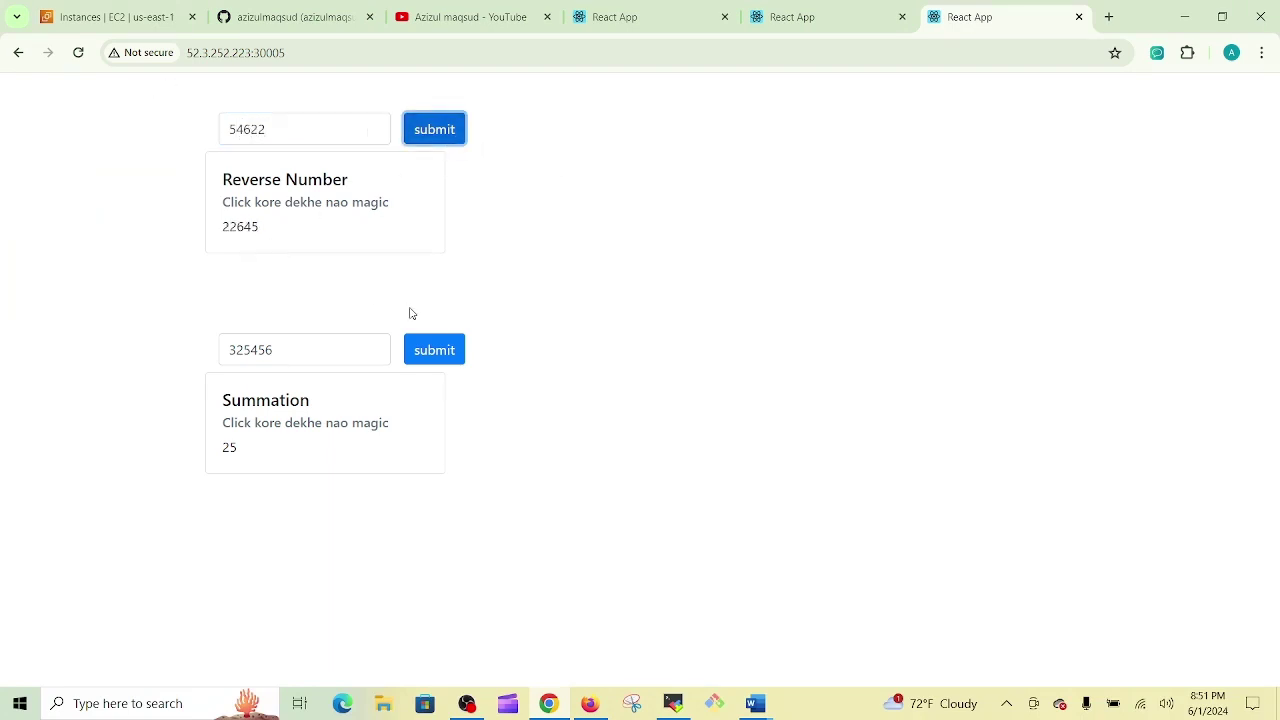
Step: Test the app's Summation function by submitting 99994
double_click(272, 343)
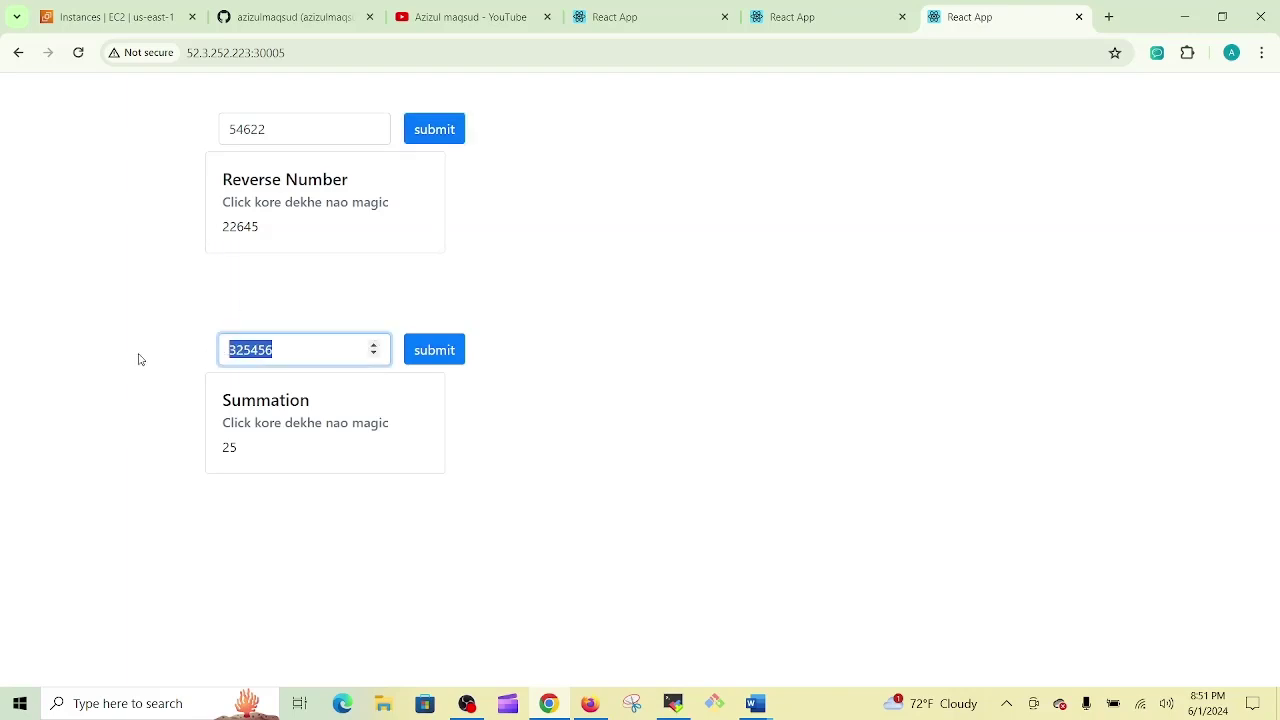
type("99994")
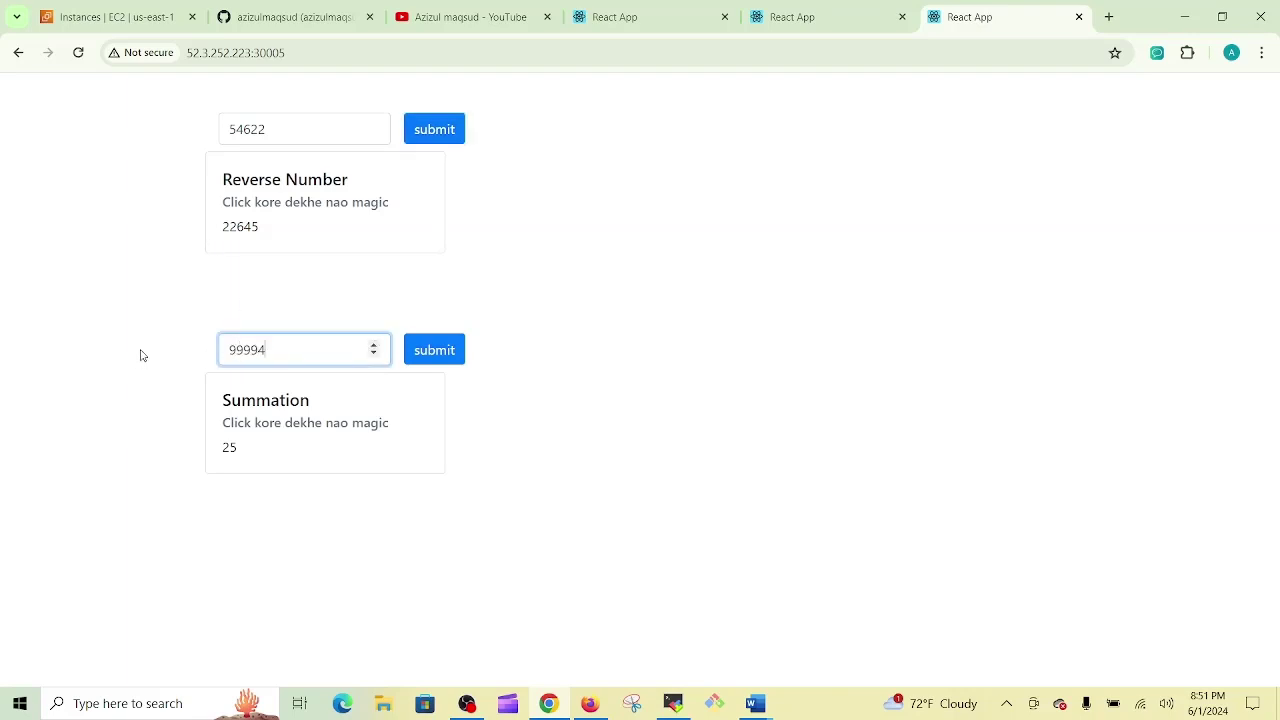
left_click(441, 354)
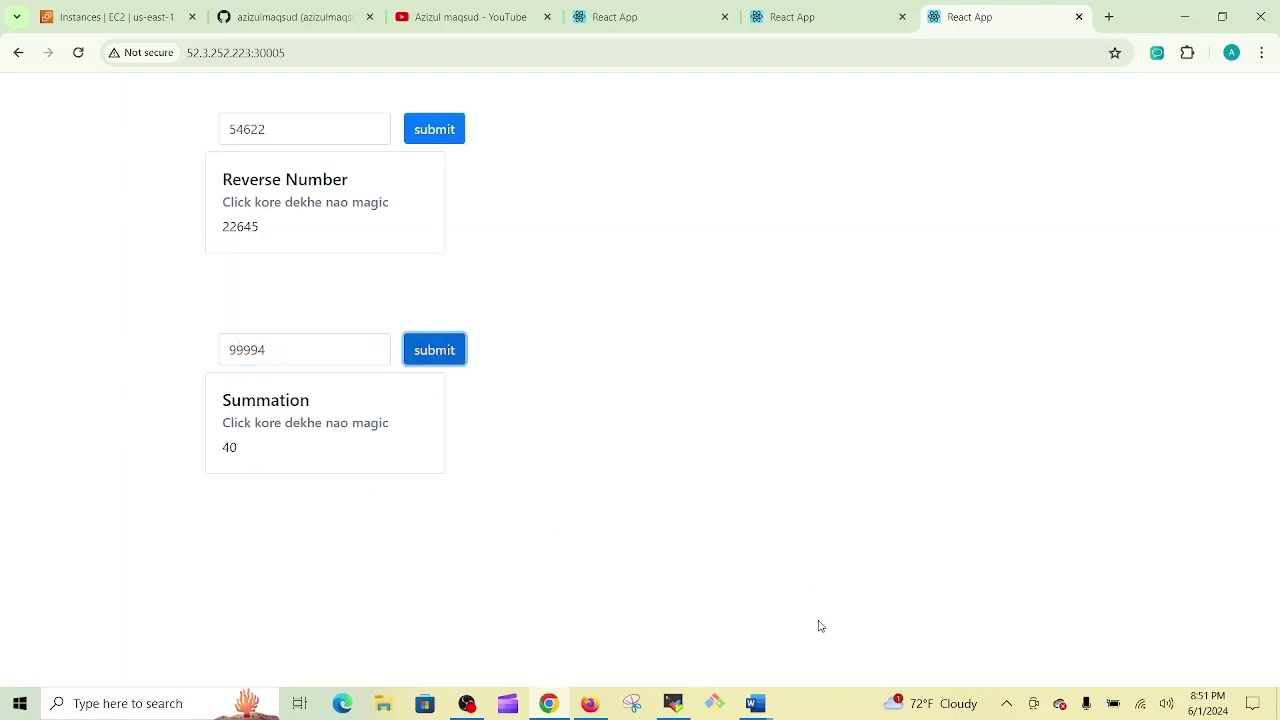
Step: Switch to MobaXterm and list the namespace's replica sets with k get rs
left_click(673, 703)
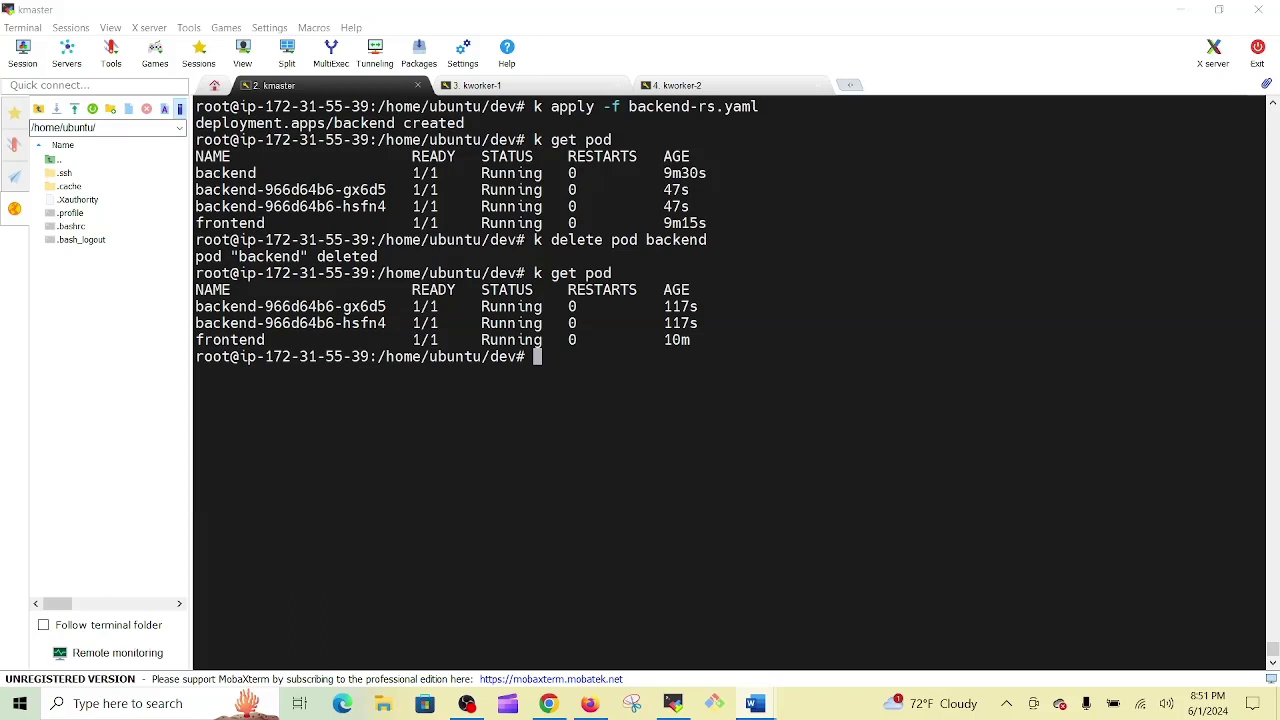
left_click(891, 404)
type("k get rs")
key("Return")
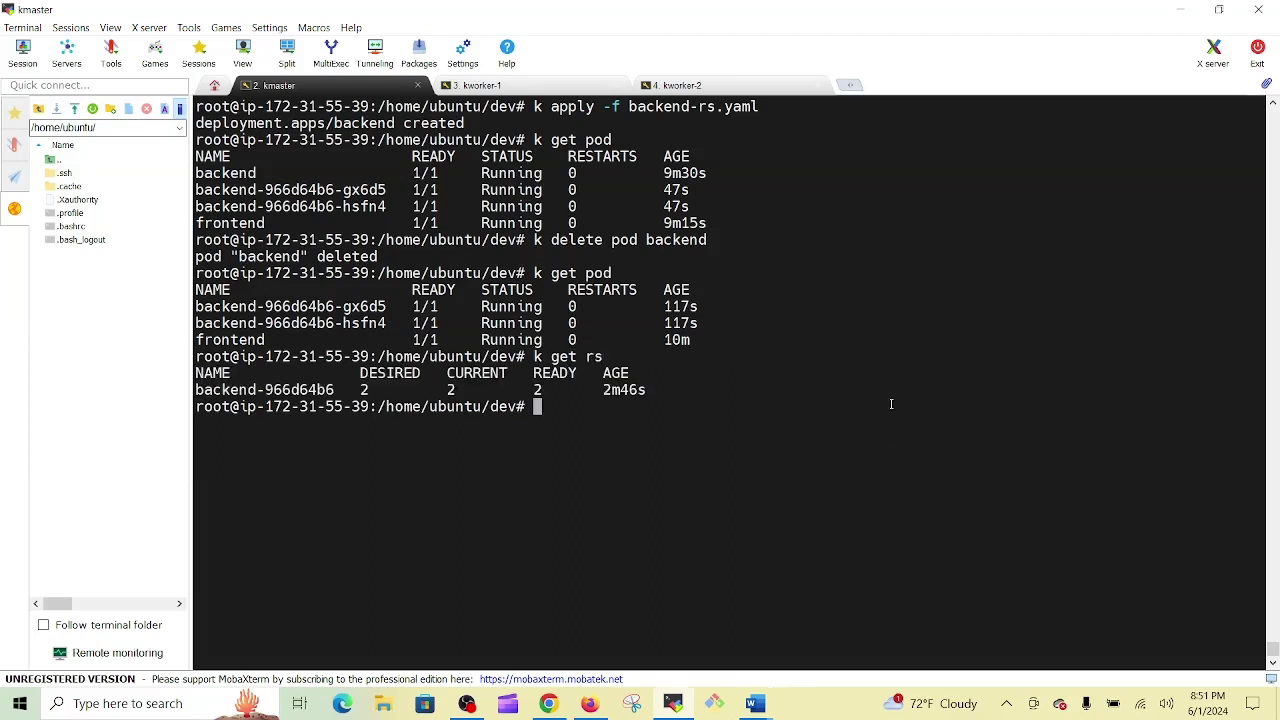
Step: Compare the backend replica set's name with the names of its two pods in the earlier pod listing
double_click(209, 401)
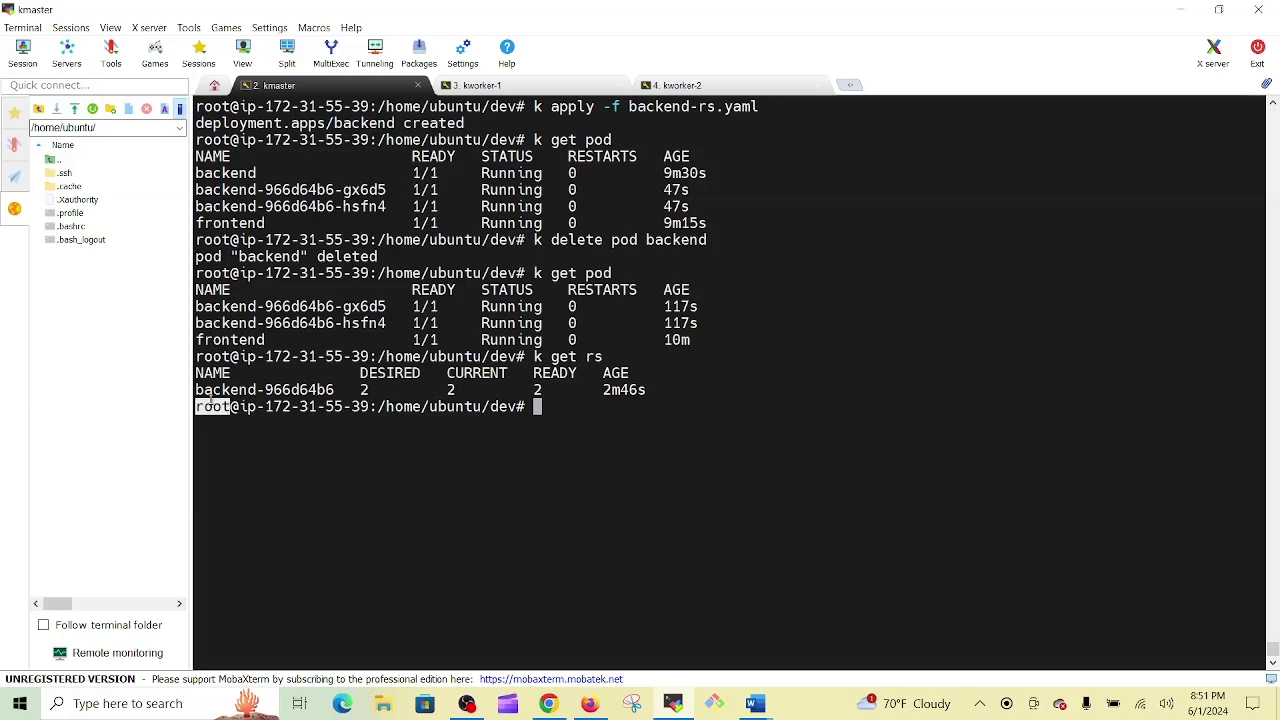
double_click(215, 391)
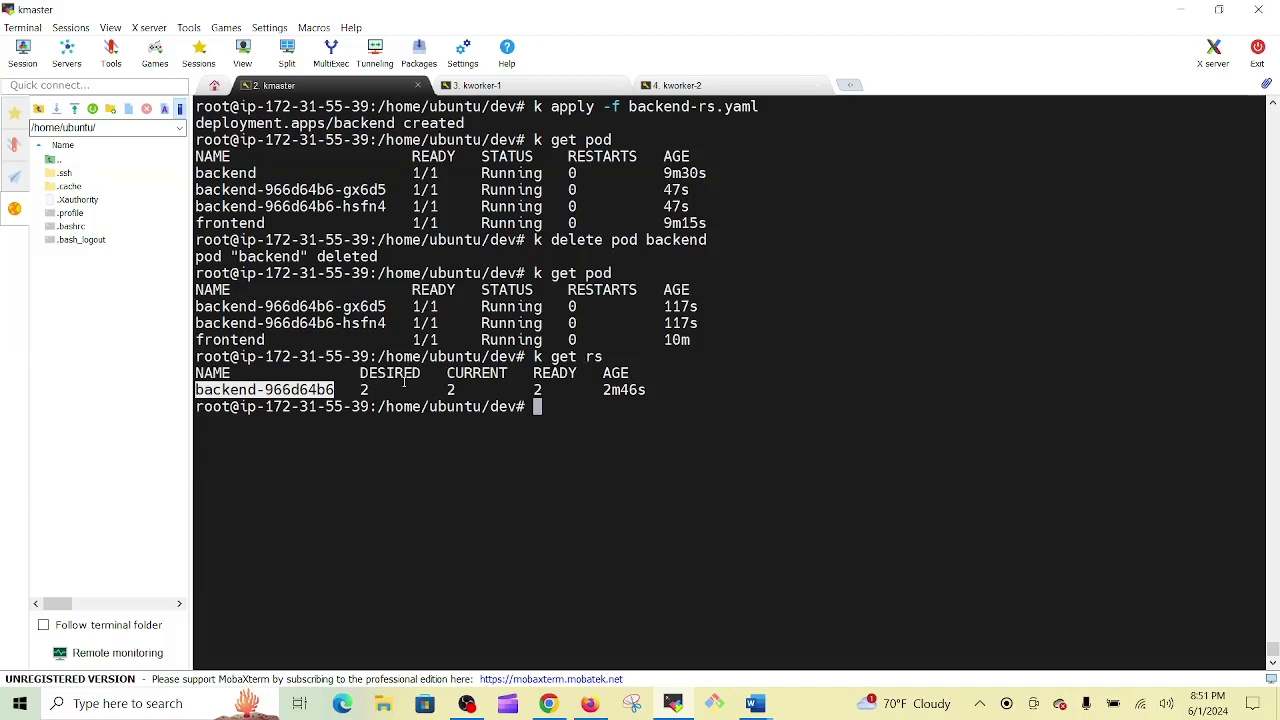
left_click(579, 414)
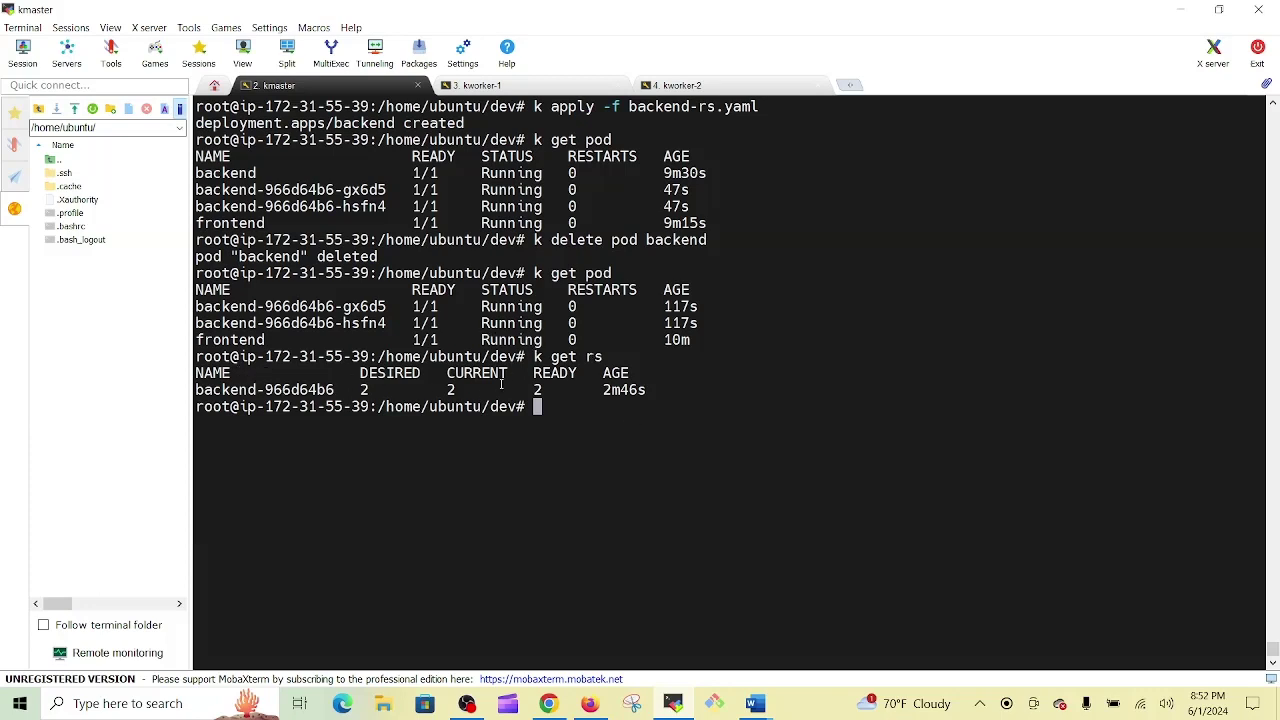
double_click(321, 389)
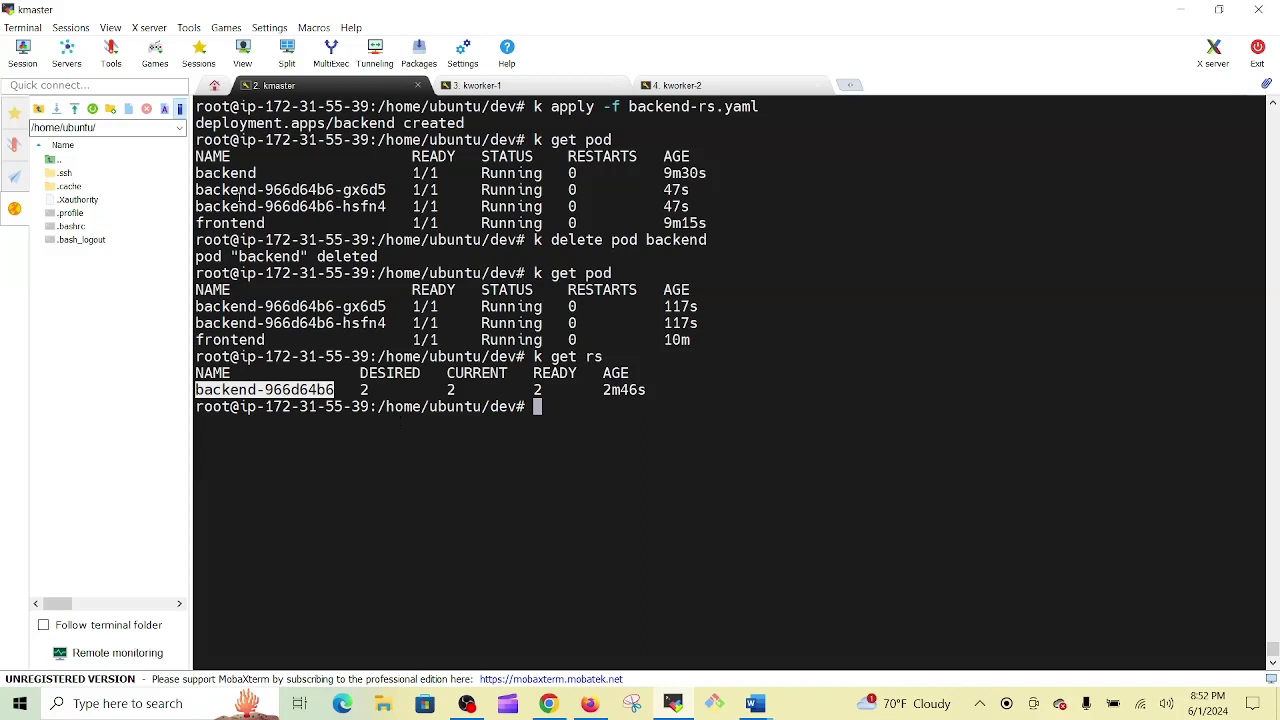
left_click(239, 199)
double_click(240, 190)
double_click(253, 206)
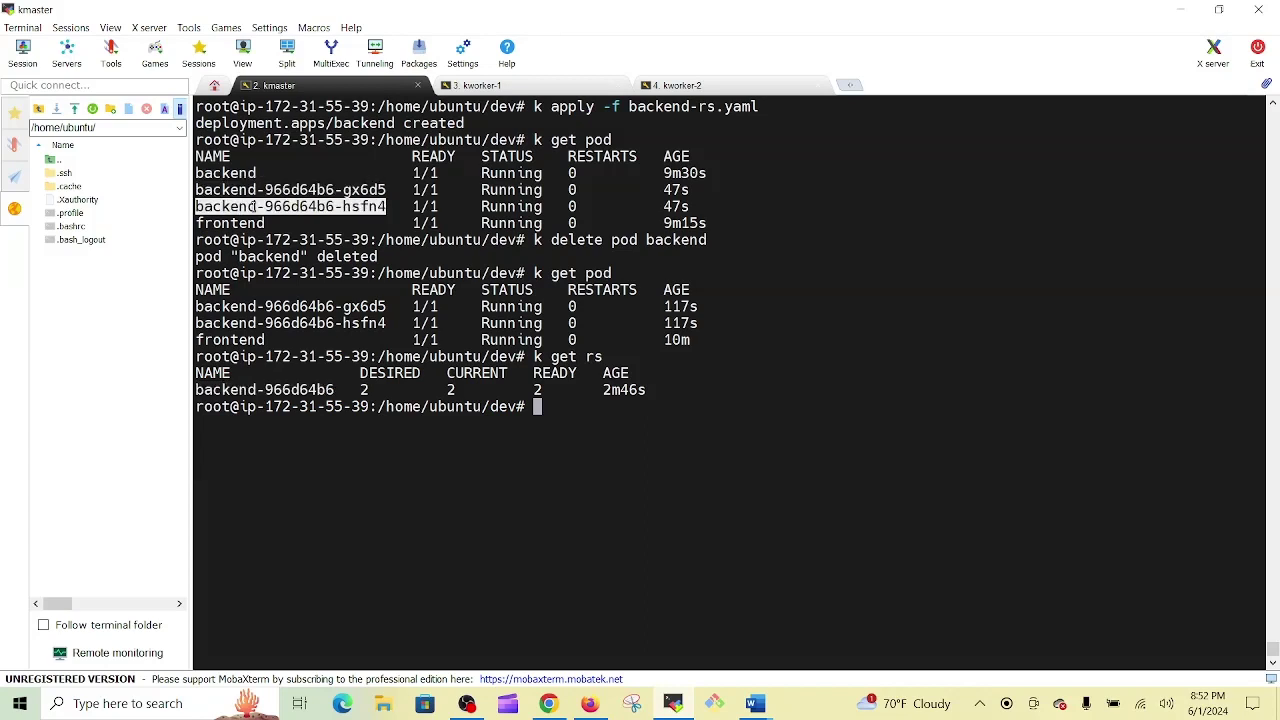
double_click(273, 390)
key("ctrl+c")
left_click(593, 419)
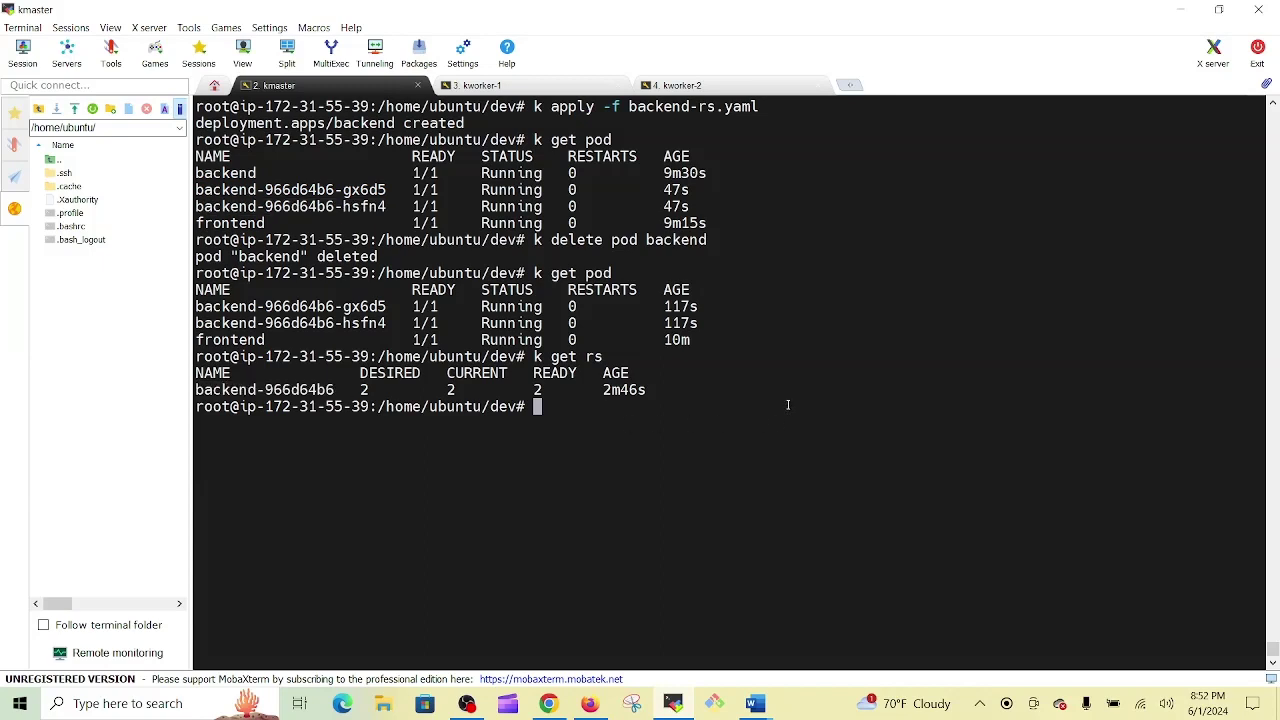
right_click(759, 442)
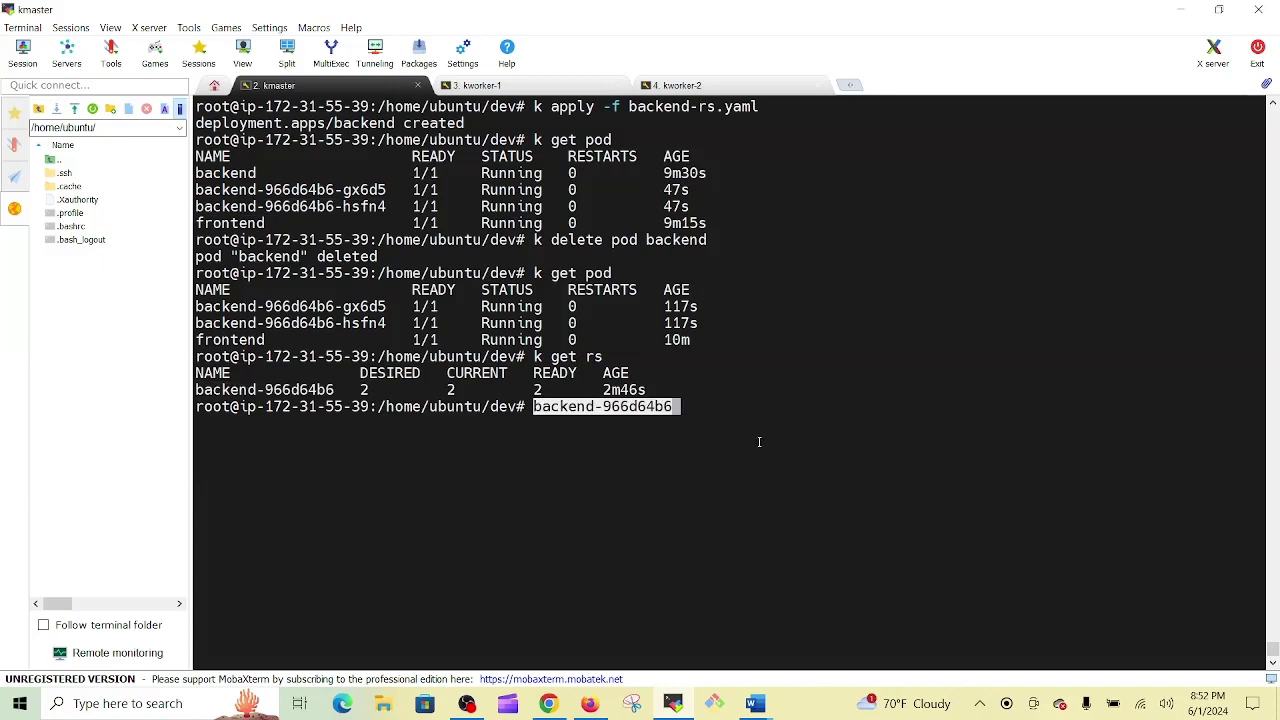
key("BackSpace")
key("BackSpace")
key("BackSpace")
key("BackSpace")
key("BackSpace")
key("BackSpace")
key("BackSpace")
key("BackSpace")
key("BackSpace")
key("BackSpace")
key("BackSpace")
key("BackSpace")
key("BackSpace")
key("BackSpace")
key("BackSpace")
key("BackSpace")
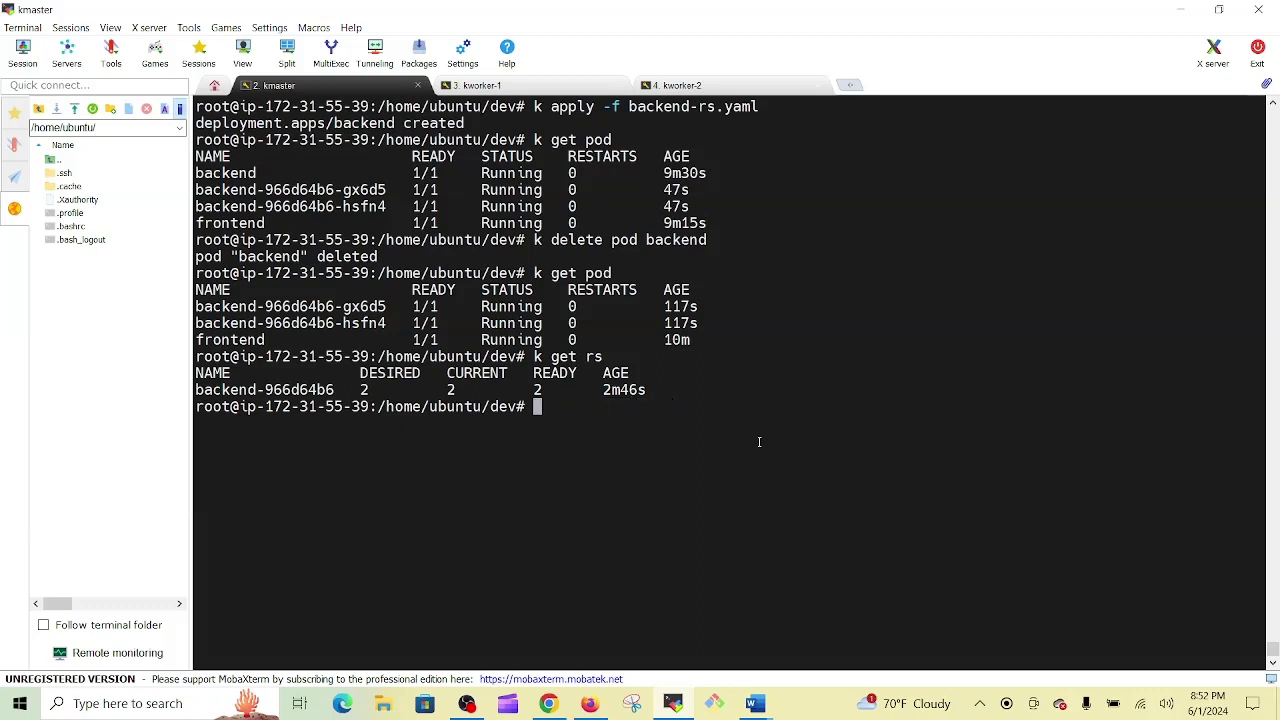
Step: Paste the client dry-run command creating deployment frontend with two-tier-frontend-image:v2, port 80, 2 replicas, namespace dev and YAML output to frontend-rs.yaml at the prompt
key("alt+Tab")
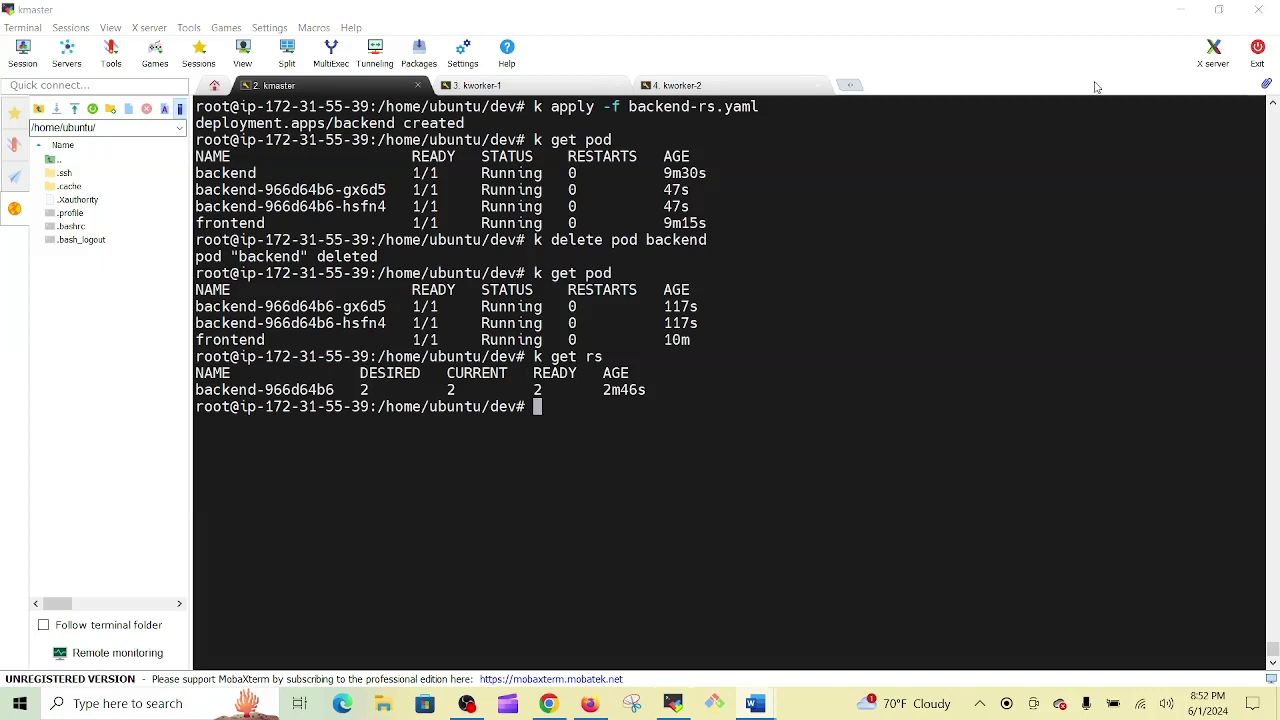
key("alt+Tab")
right_click(736, 430)
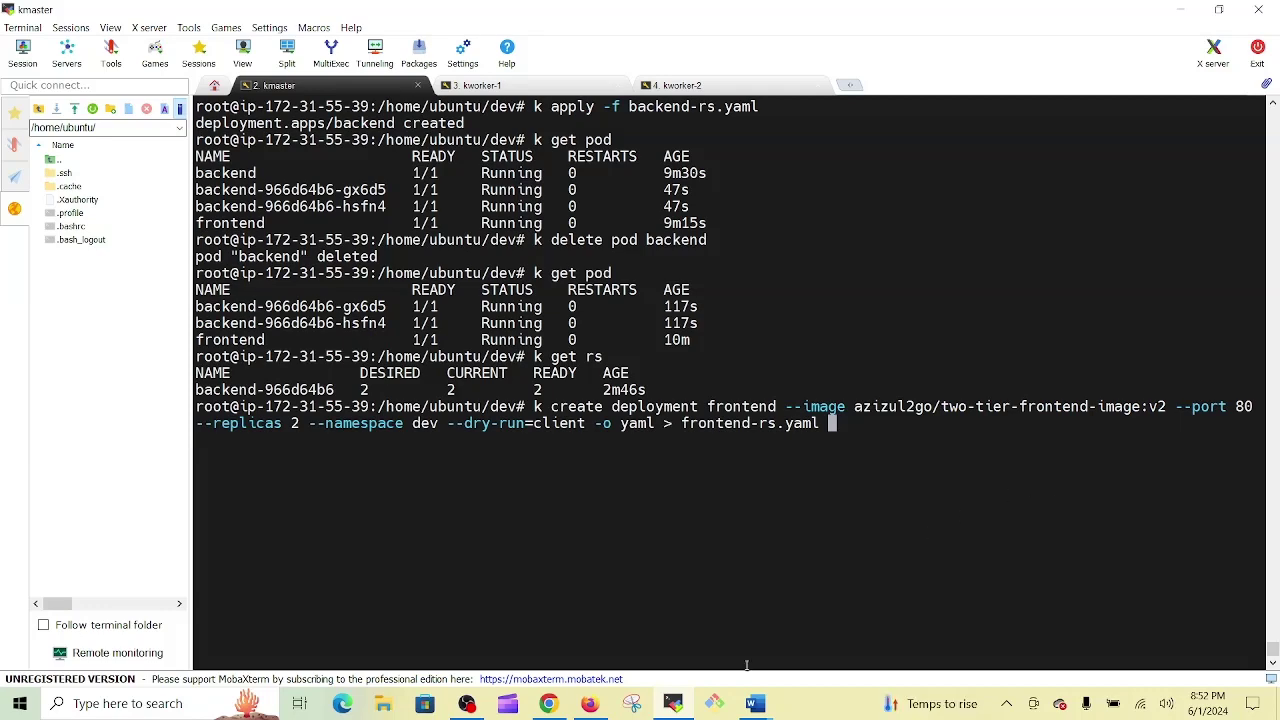
Step: Switch to Chrome to view the YouTube channel's video list, and return to the MobaXterm terminal
left_click(548, 703)
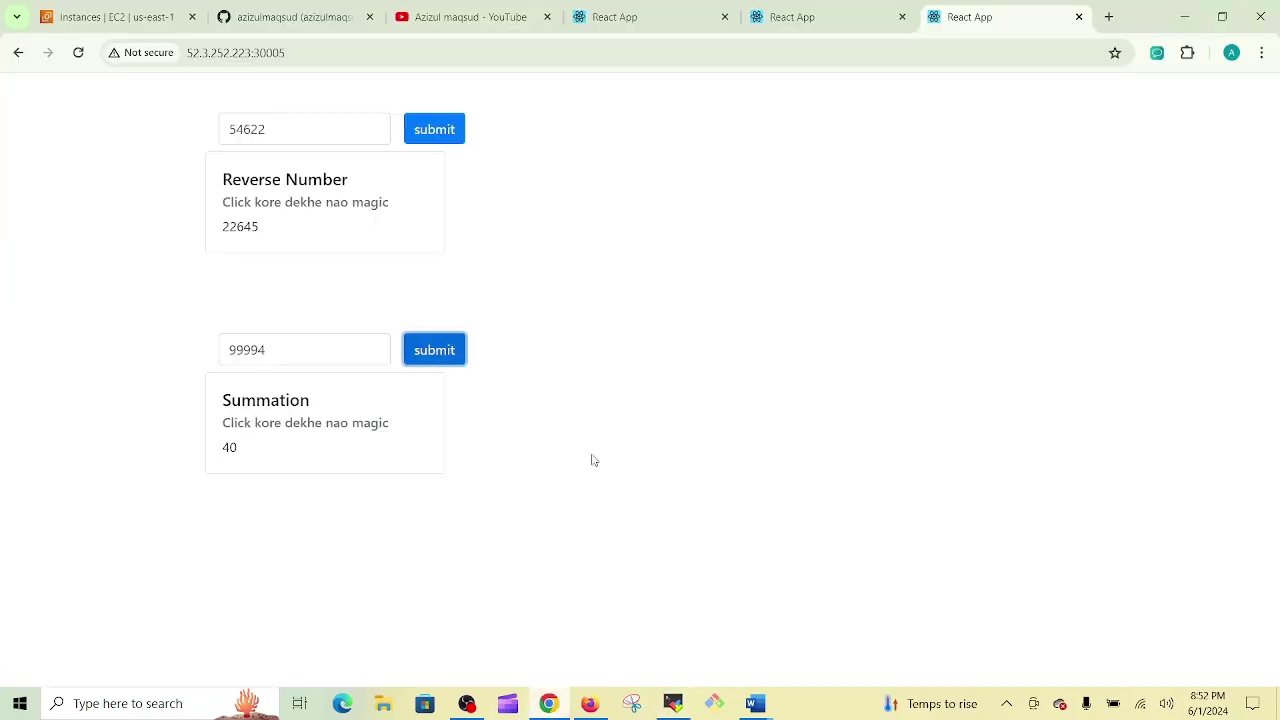
left_click(445, 22)
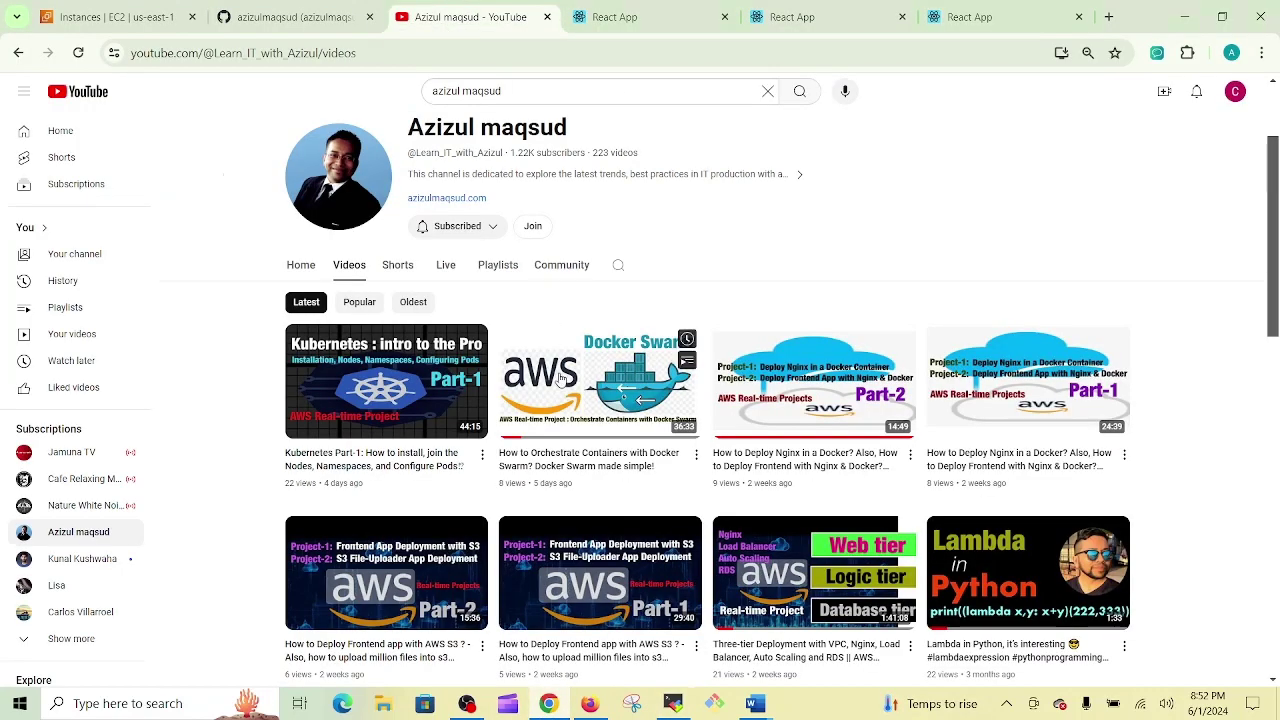
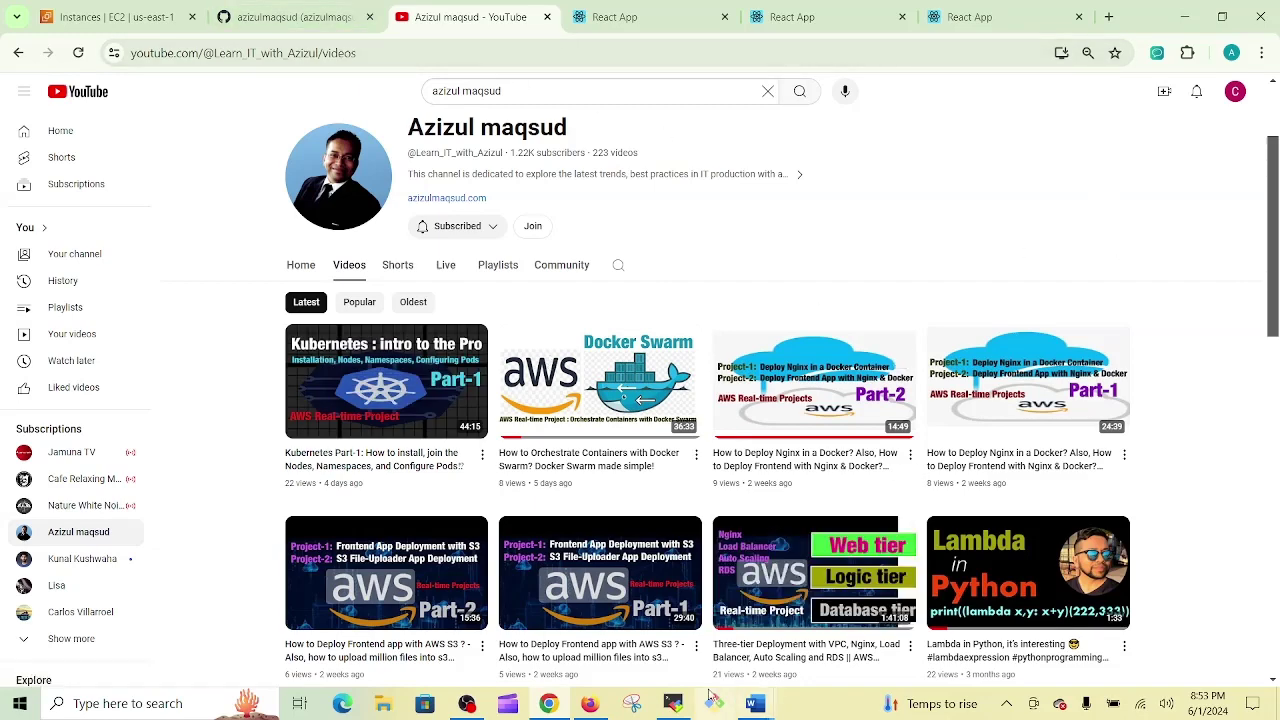
left_click(673, 703)
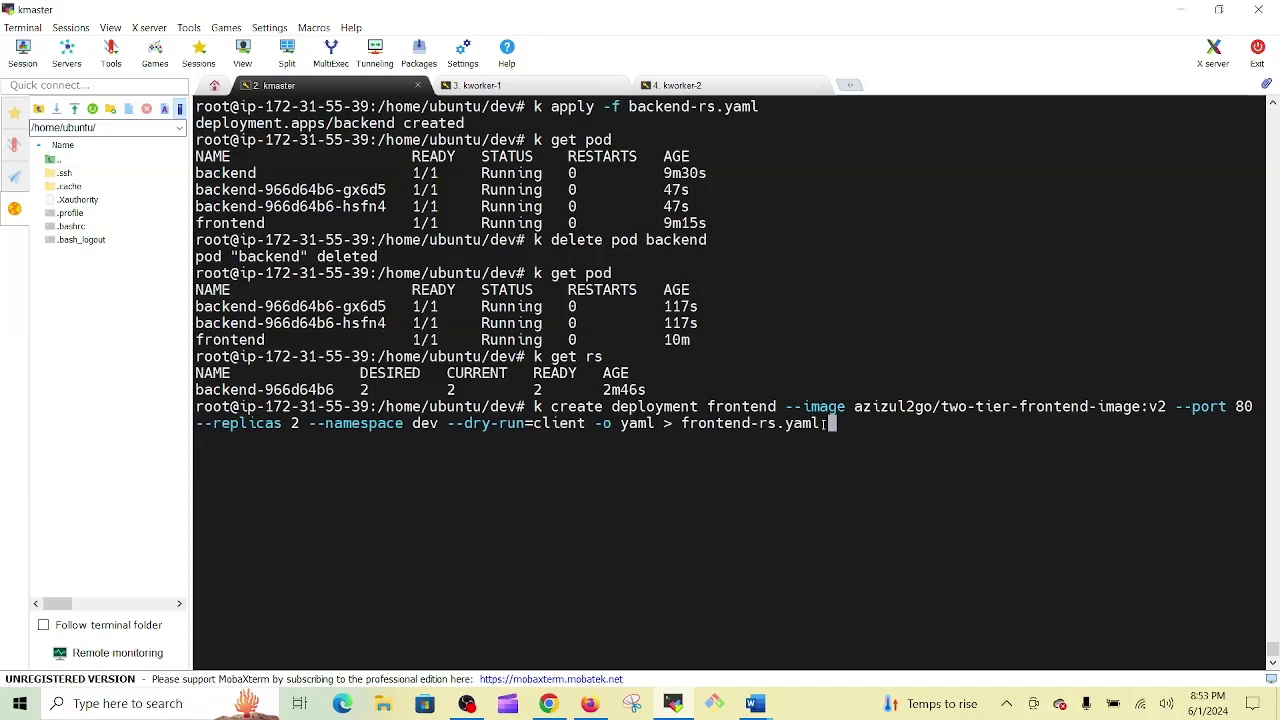
Step: Run the prepared frontend deployment command and list the directory with ls to check for frontend-rs.yaml
key("Return")
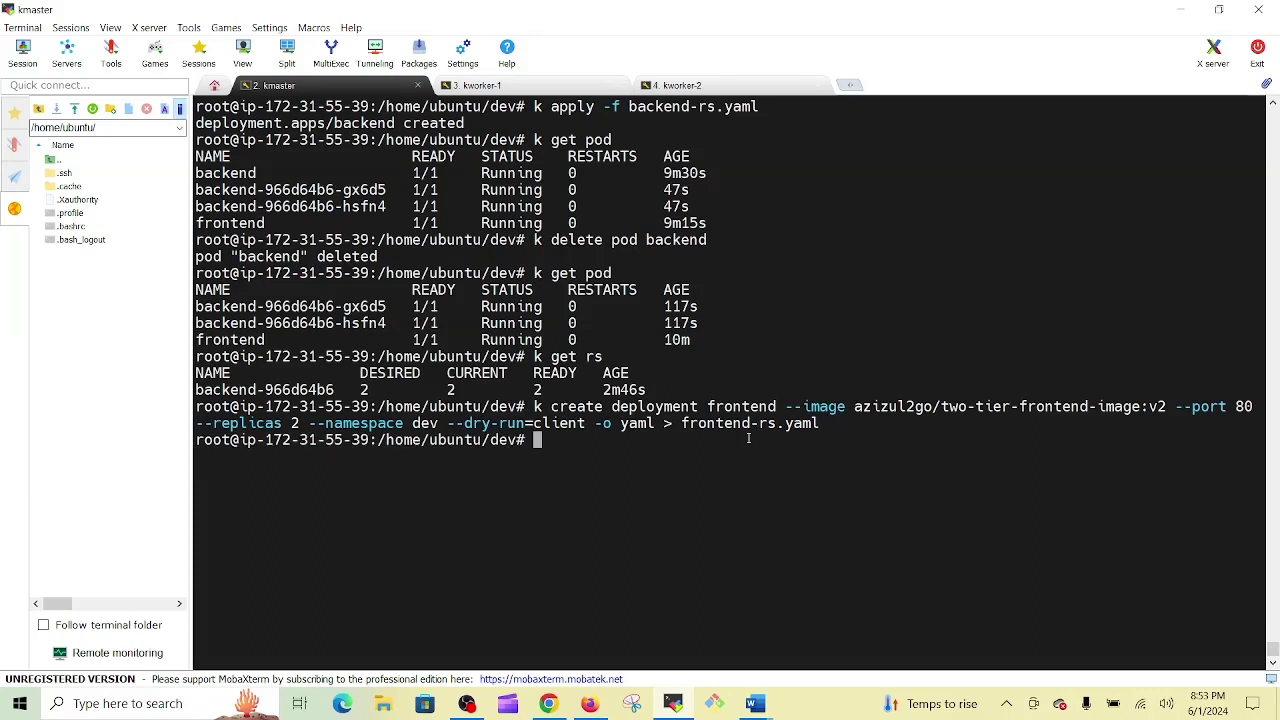
type("ls")
key("Return")
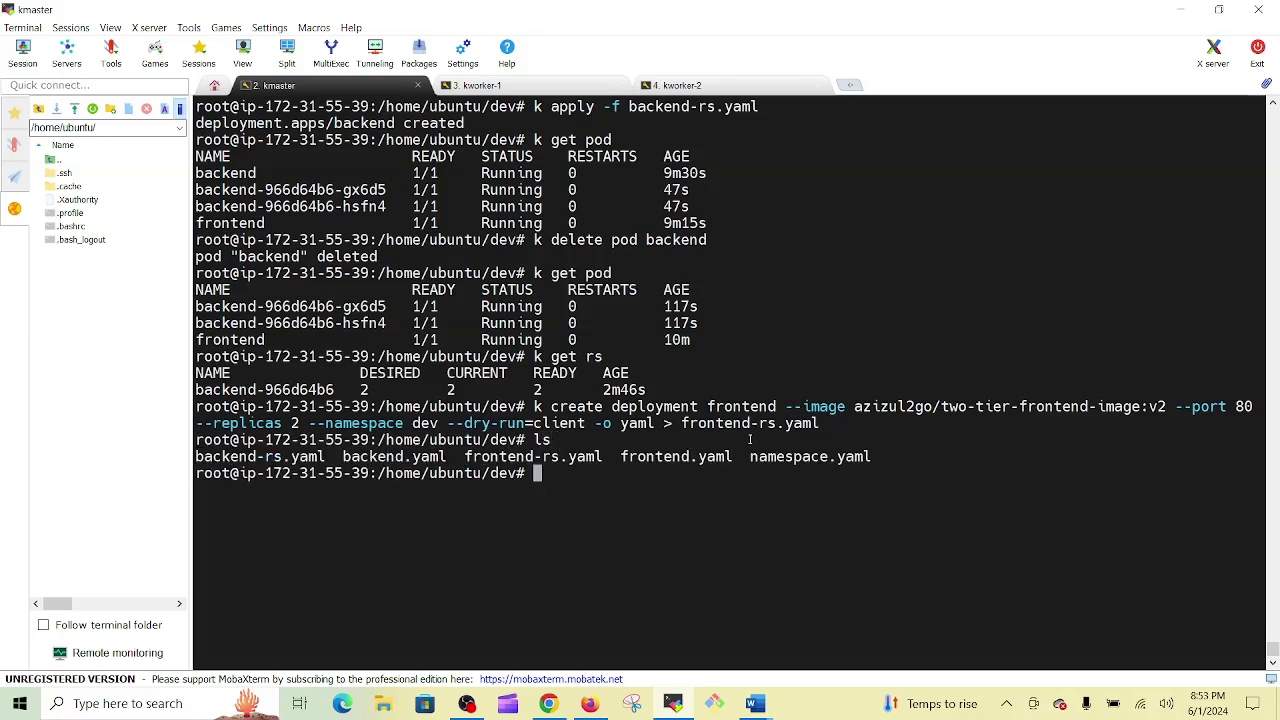
double_click(553, 458)
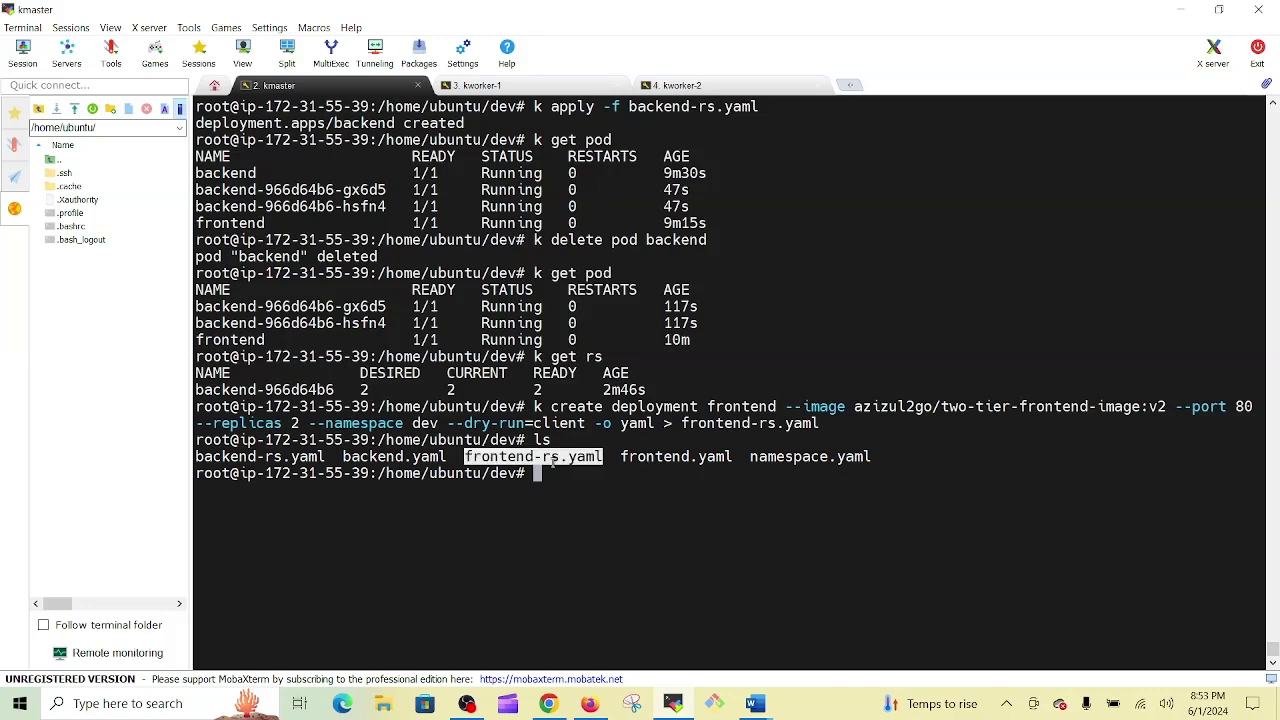
Step: Clear the terminal, display frontend-rs.yaml with cat, and check its container image and replica count
key("ctrl+l")
type("cat ")
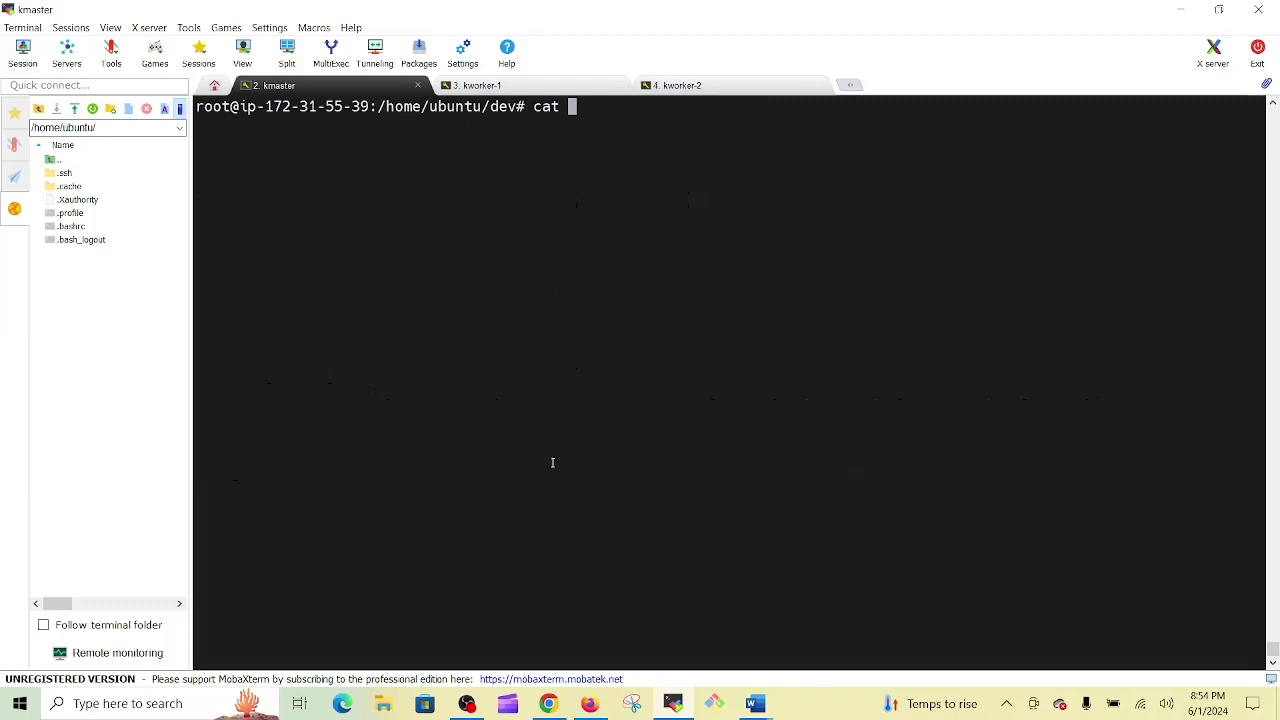
type("frontend-")
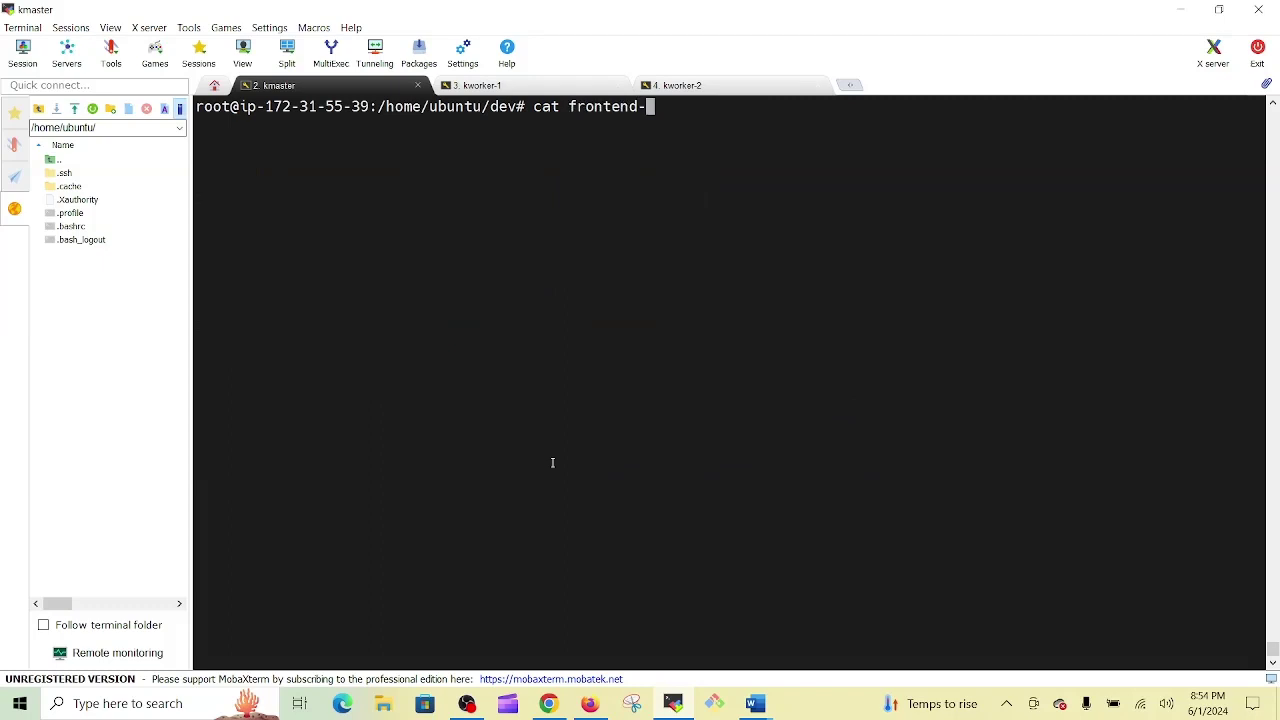
type("rs")
key("Tab")
key("Return")
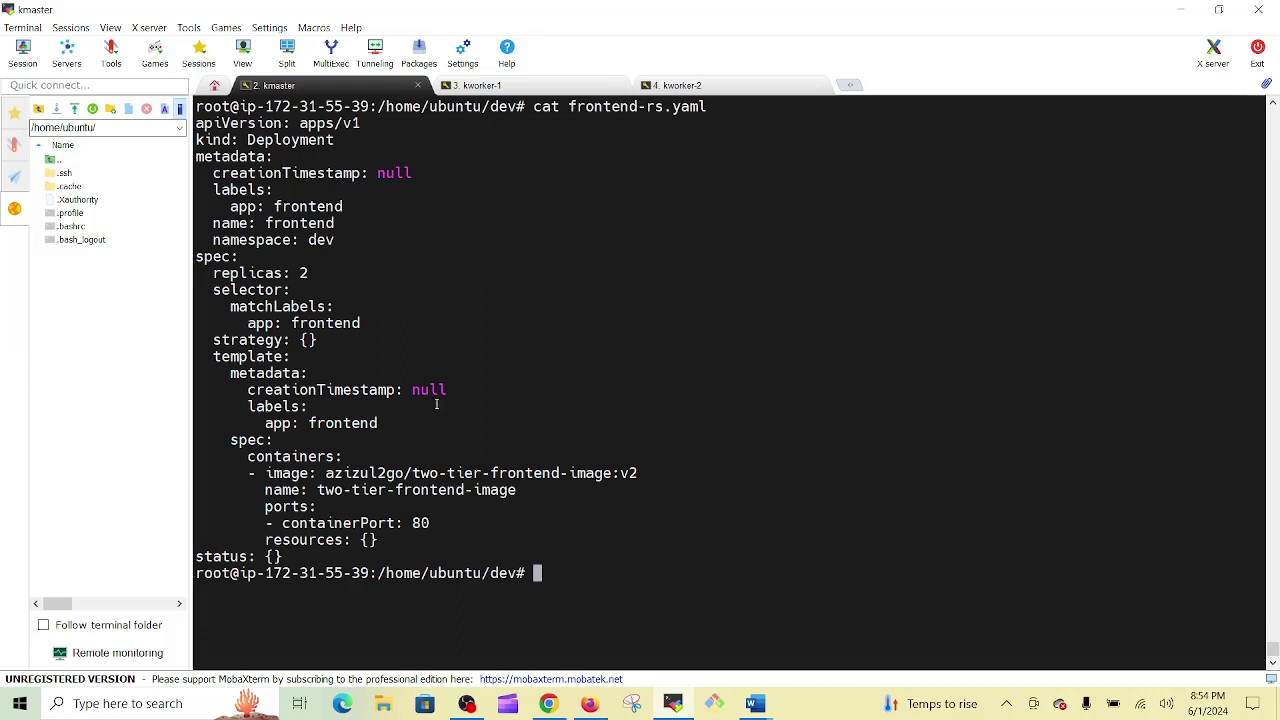
double_click(377, 473)
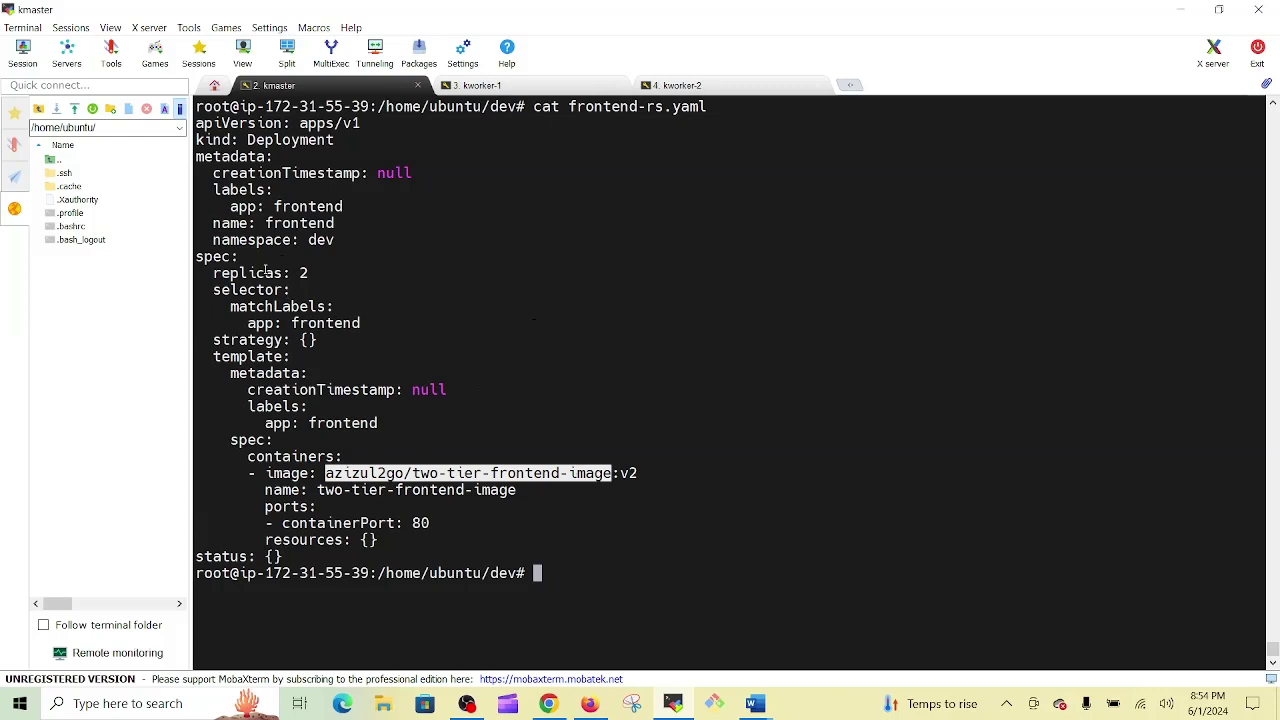
double_click(266, 272)
double_click(303, 272)
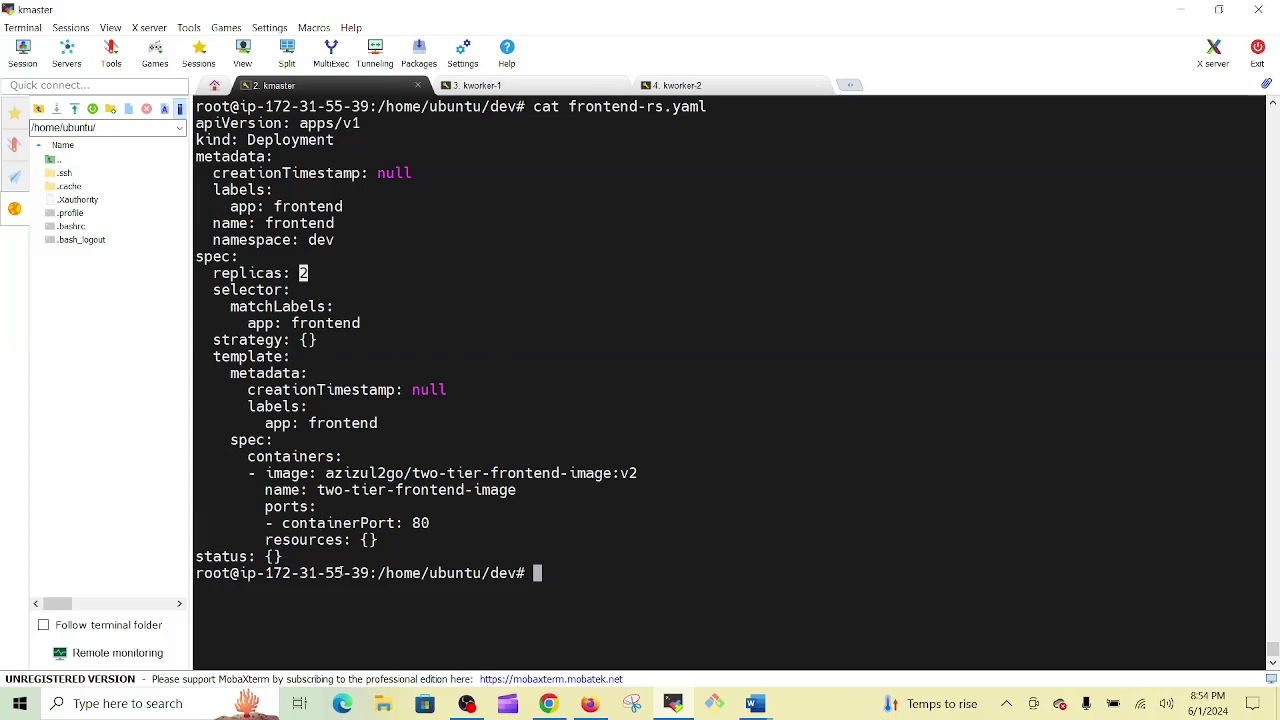
Step: Clear the terminal and create the frontend deployment by running k apply -f frontend-rs.yaml
left_click(749, 614)
key("ctrl+l")
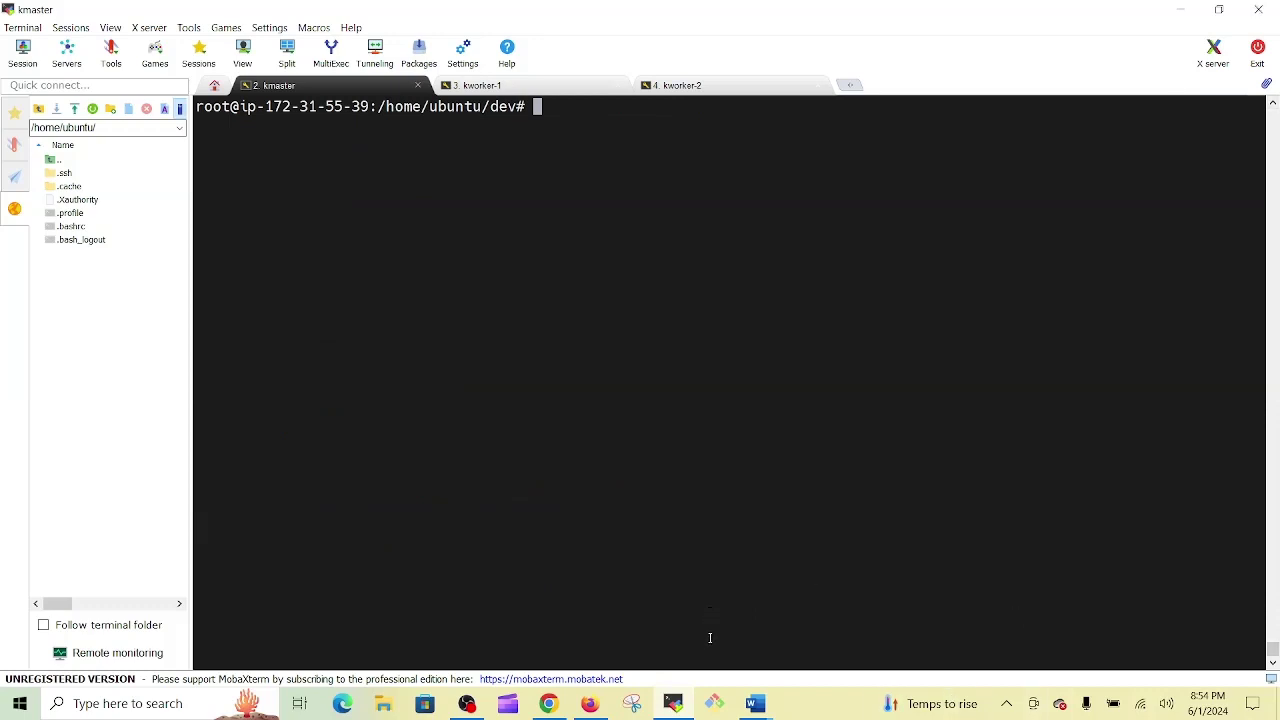
type("k apply -f ")
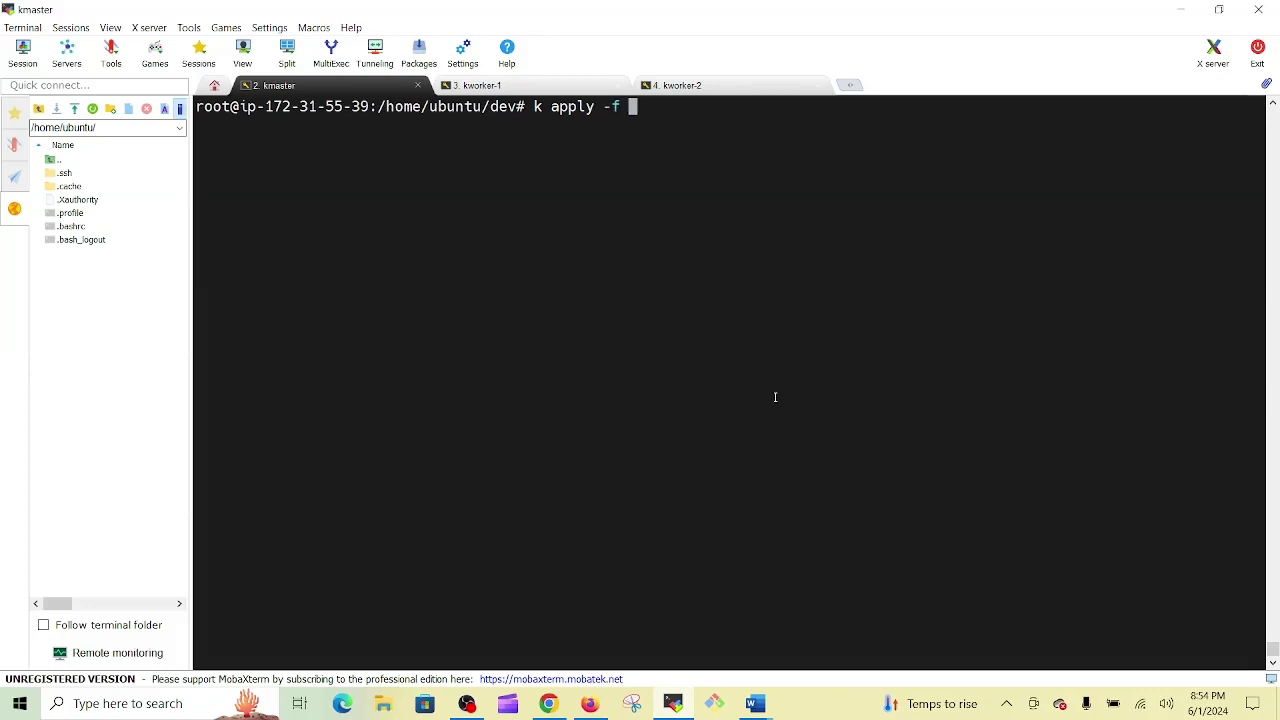
type("fr")
key("Tab")
type("-r")
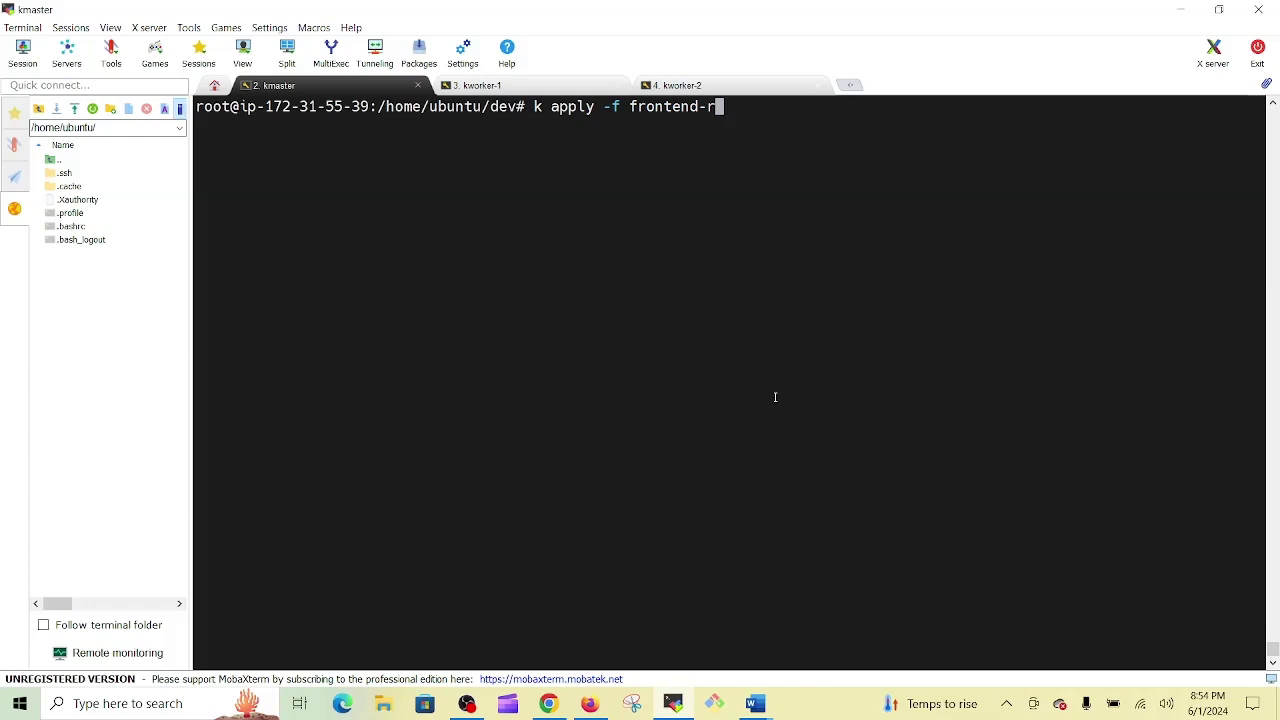
type("s")
key("Tab")
key("Return")
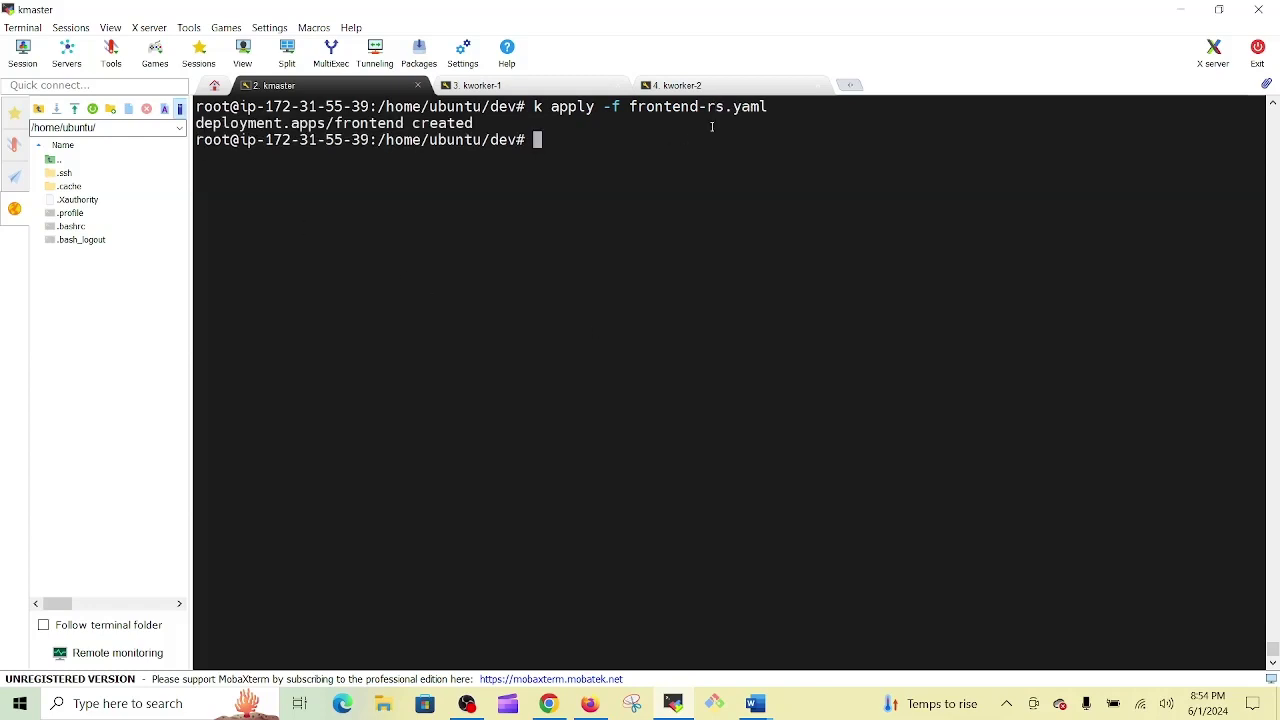
double_click(251, 124)
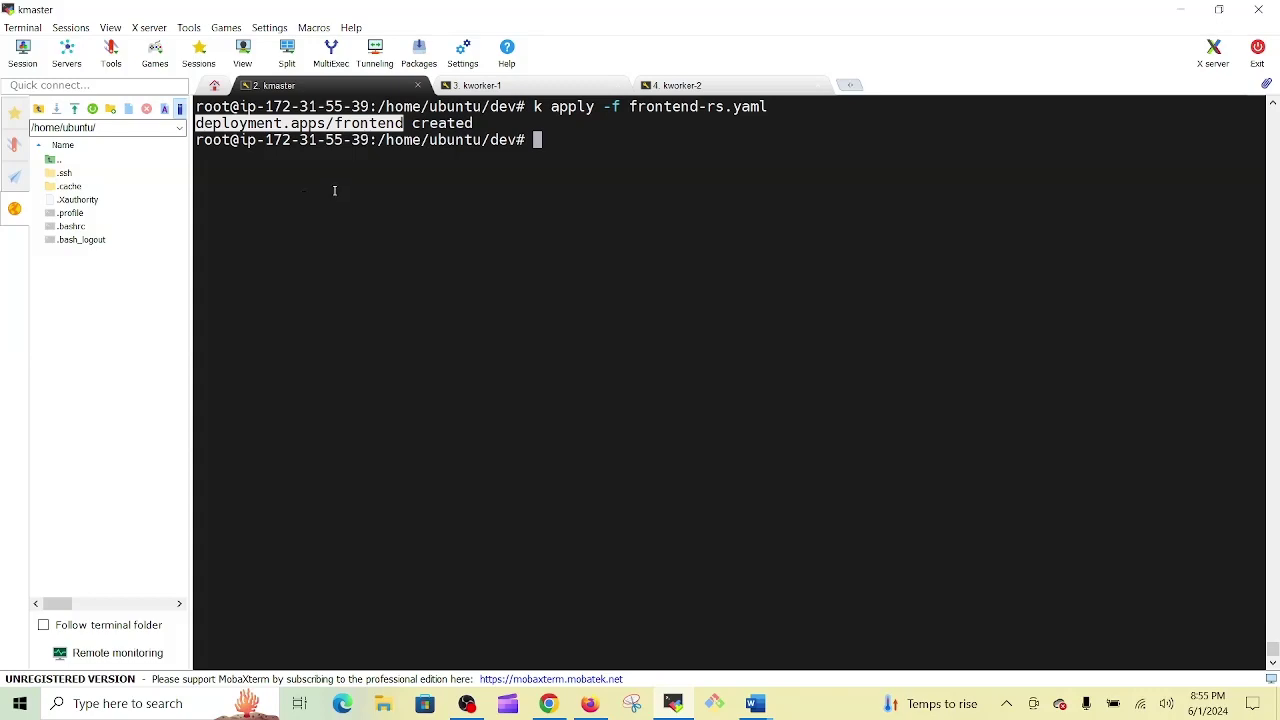
Step: Review the earlier k create deployment frontend command, examining its image, port, replicas, namespace and dry-run options and its output file
scroll(333, 190, "up", 12)
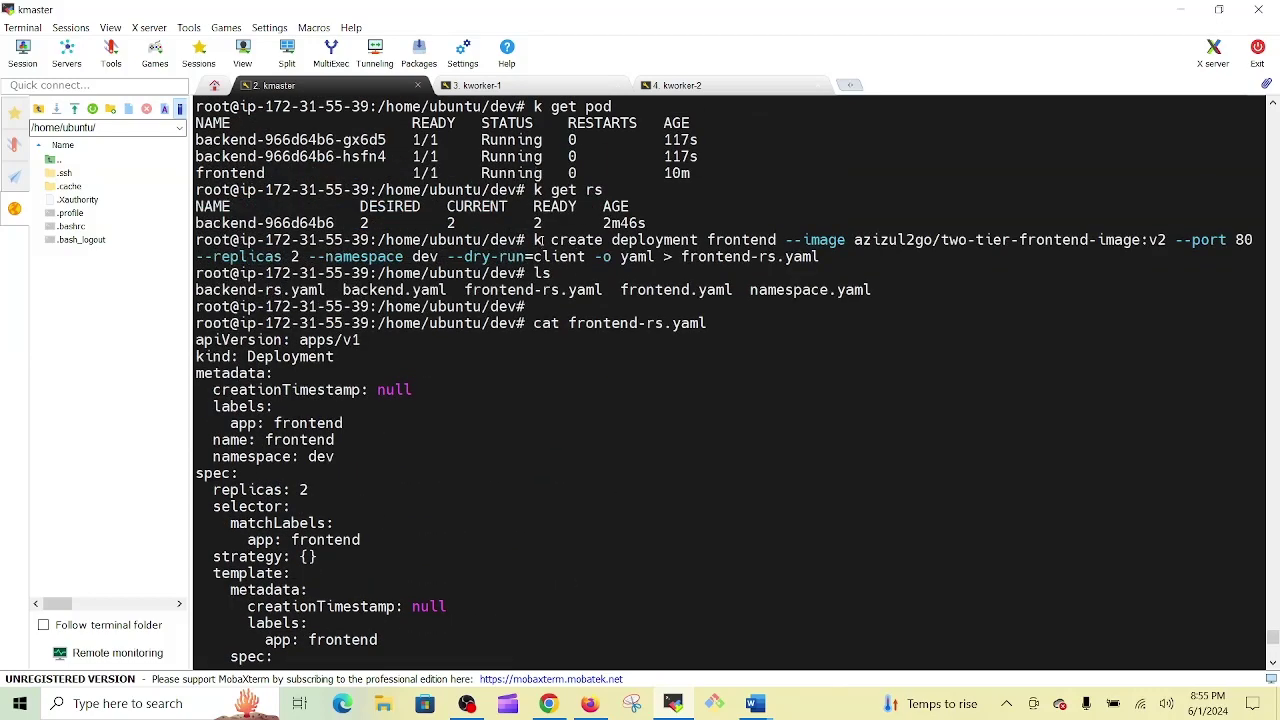
left_click_drag(532, 240, 708, 241)
double_click(750, 238)
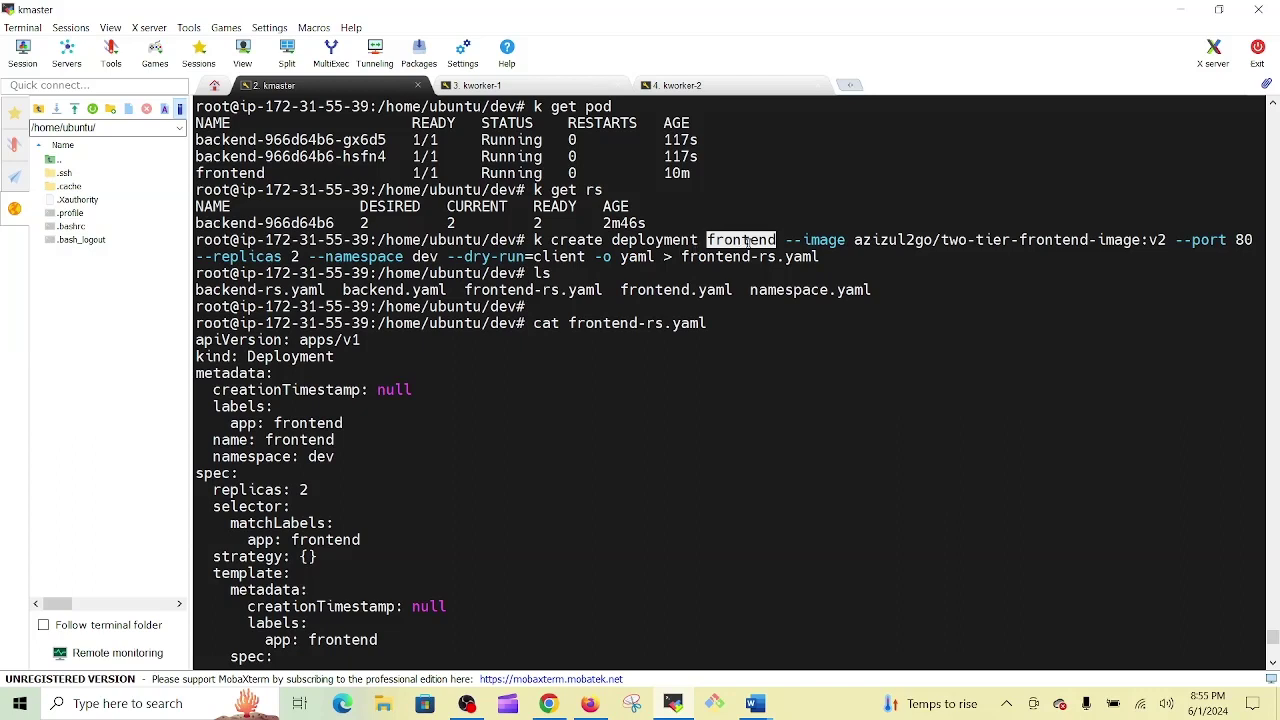
double_click(812, 240)
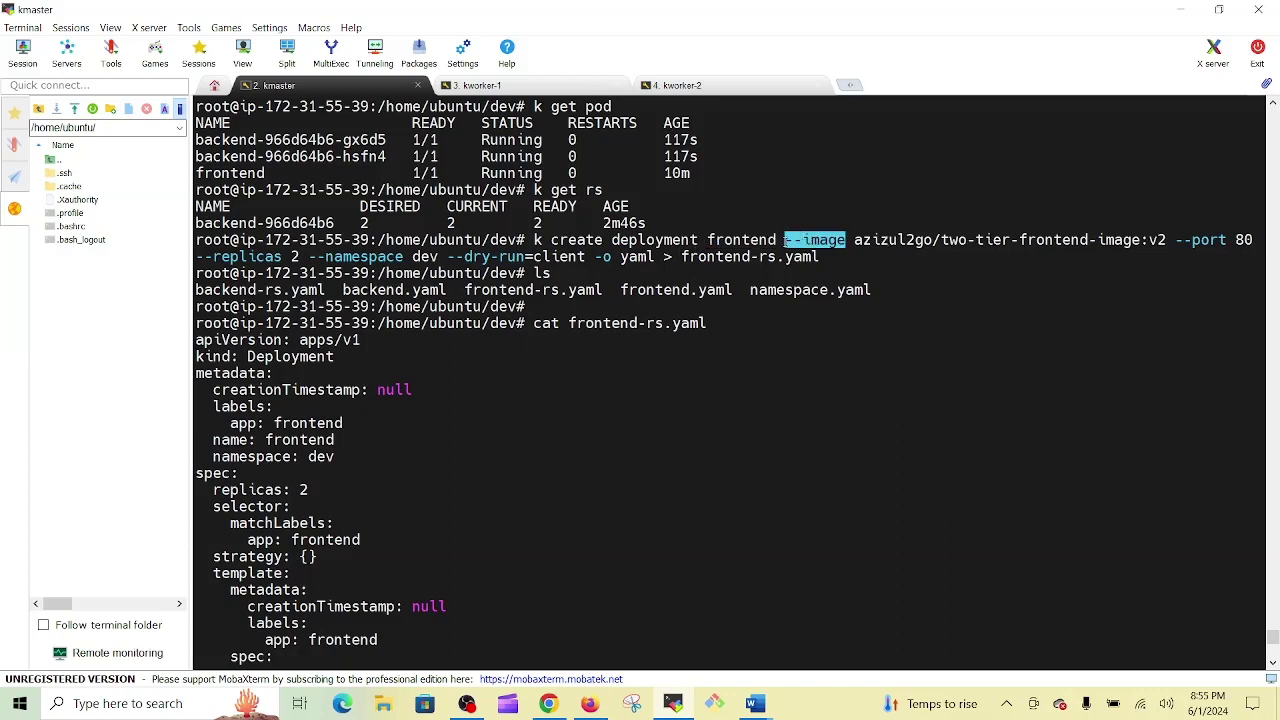
double_click(1205, 241)
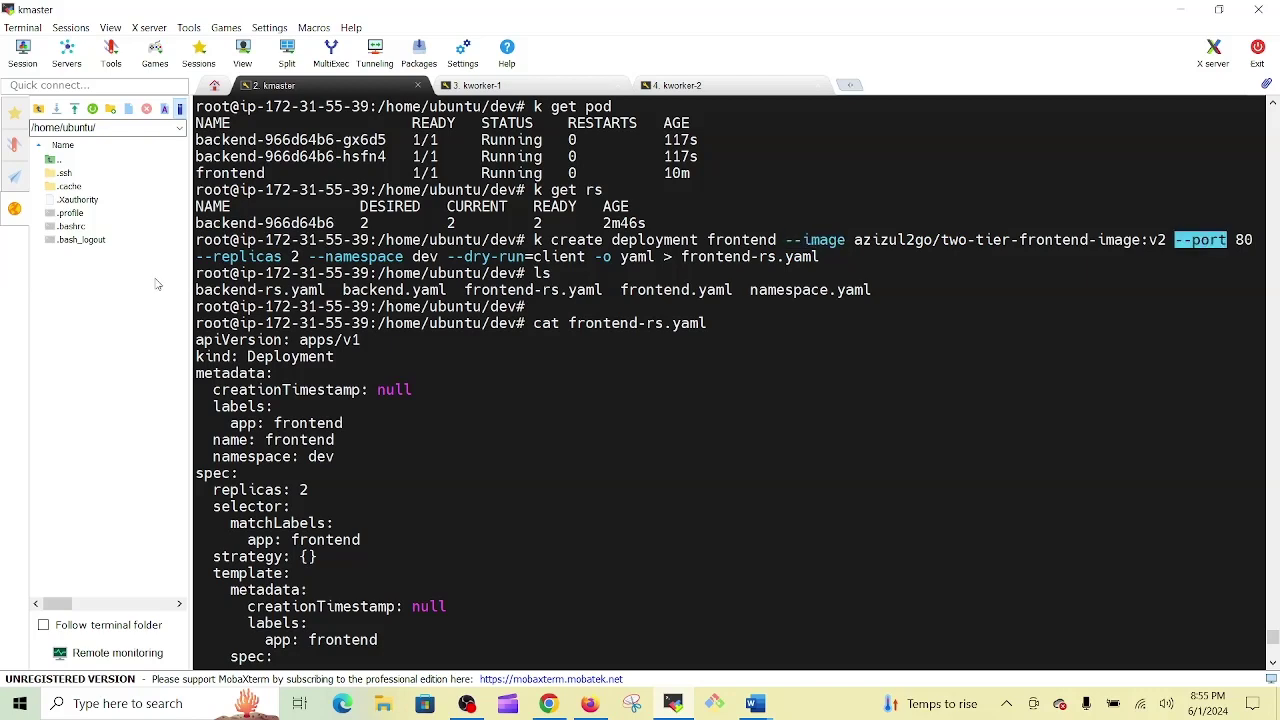
double_click(244, 258)
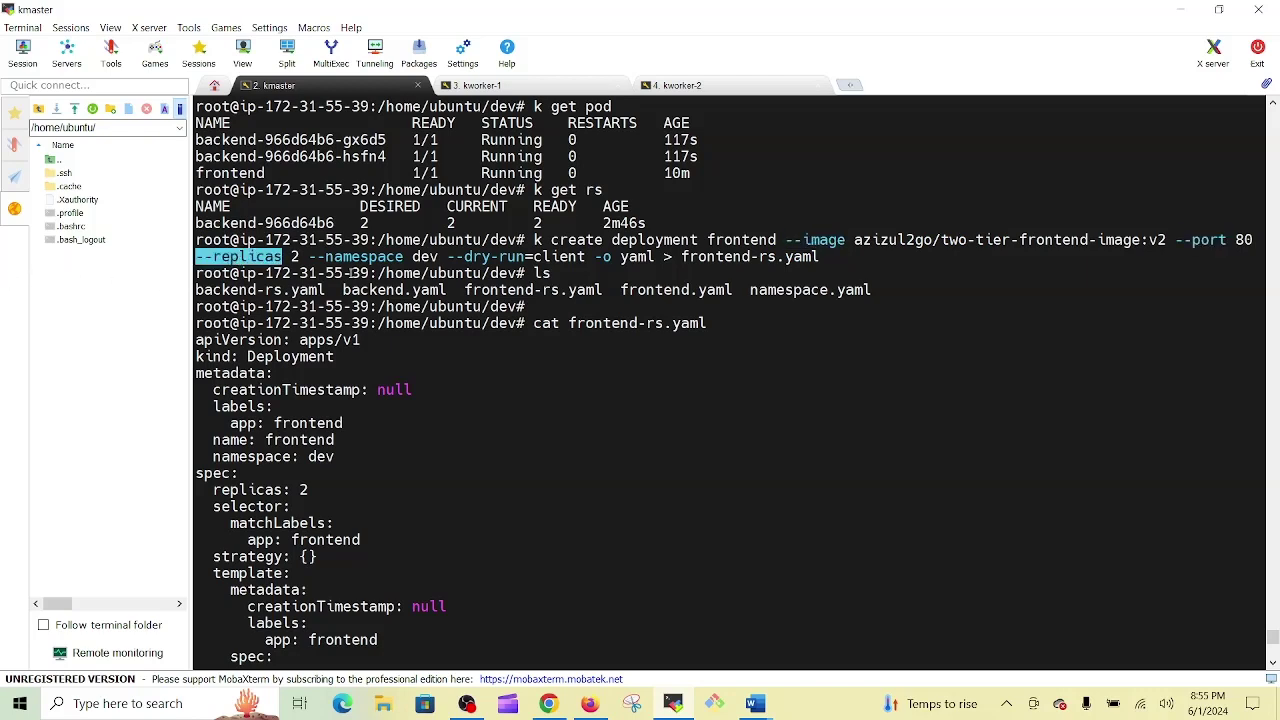
double_click(358, 258)
double_click(489, 258)
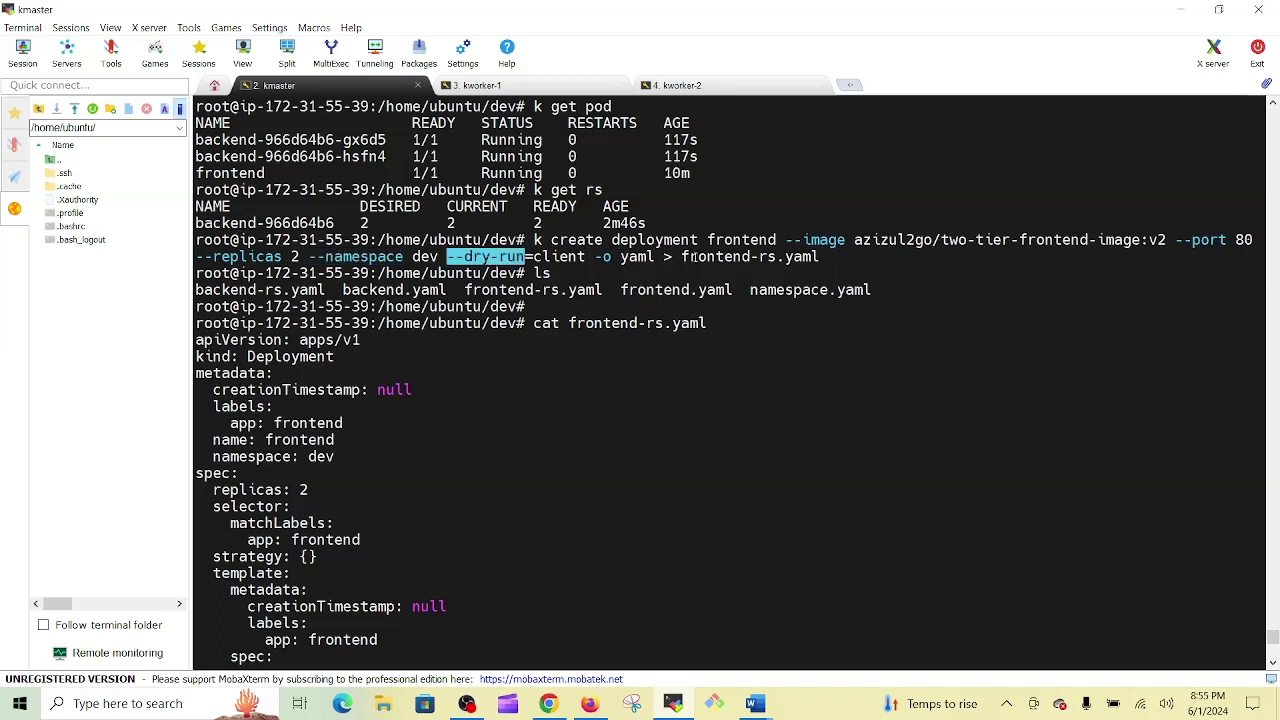
mouse_move(792, 256)
left_mouse_down()
mouse_move(812, 258)
mouse_move(796, 276)
left_mouse_up()
left_click(746, 250)
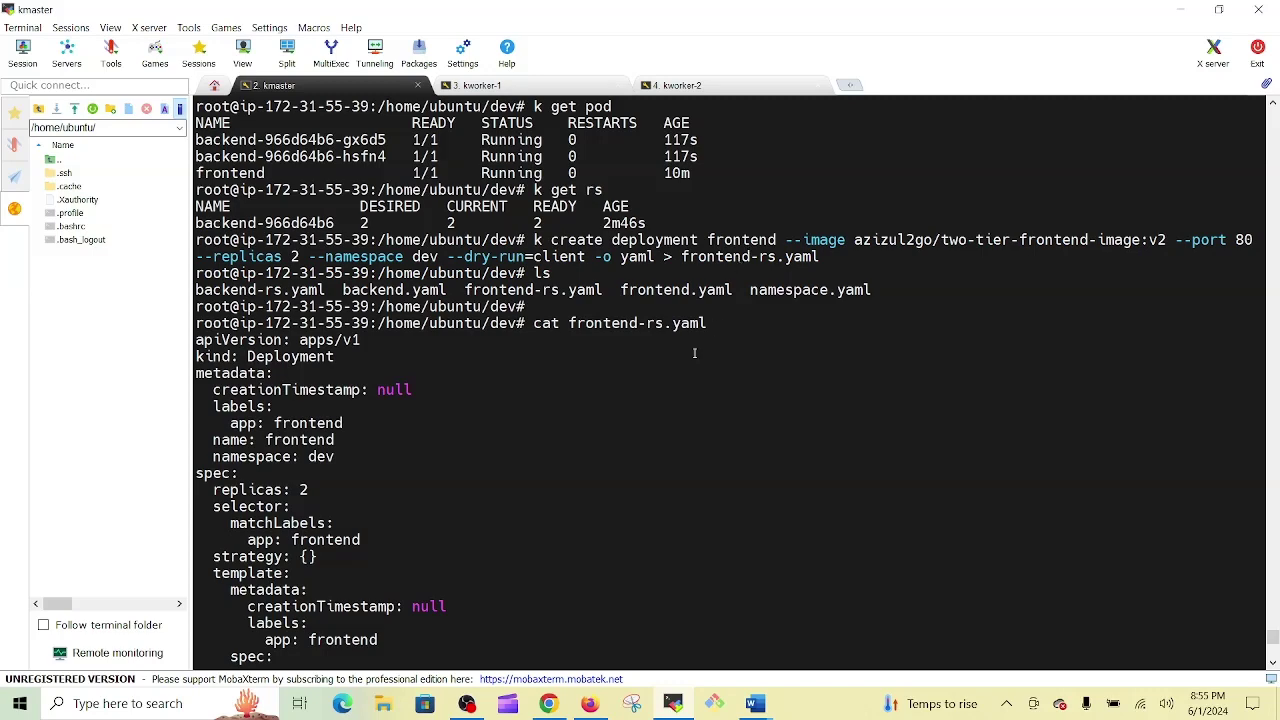
scroll(694, 352, "down", 7)
scroll(690, 340, "down", 2)
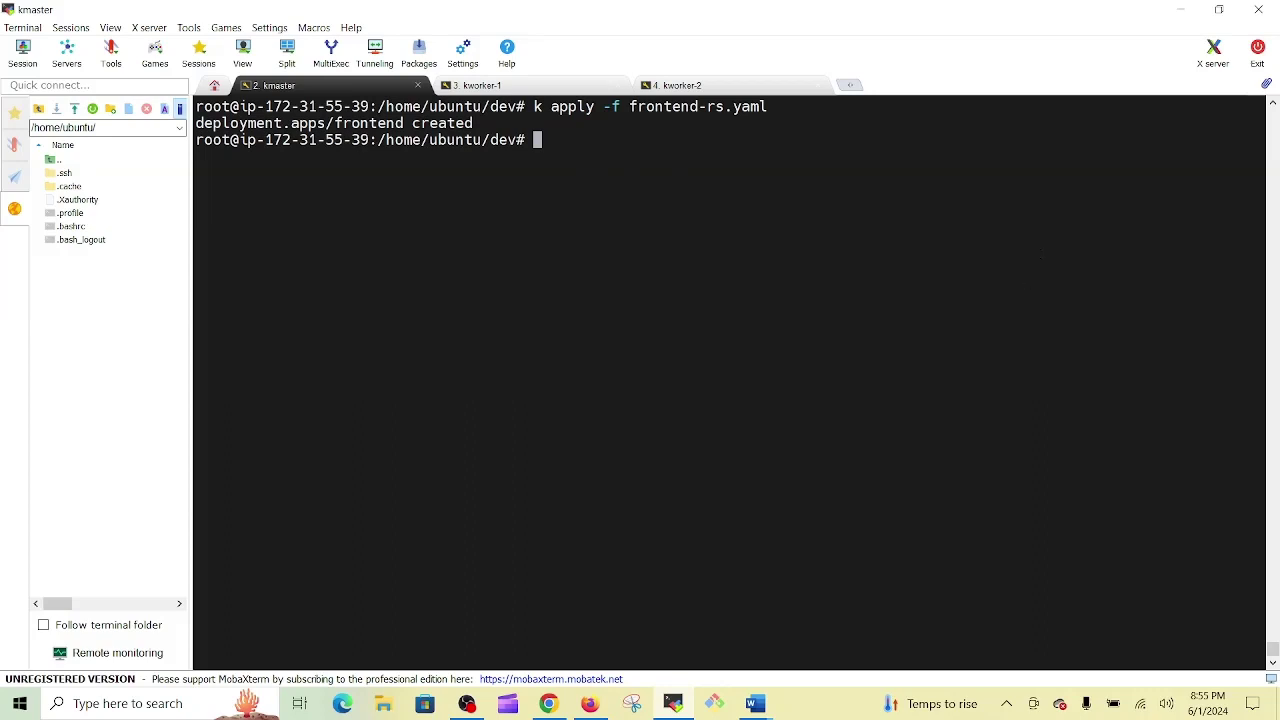
Step: List the pods with k get pod and examine the backend and frontend entries
key("alt+Tab")
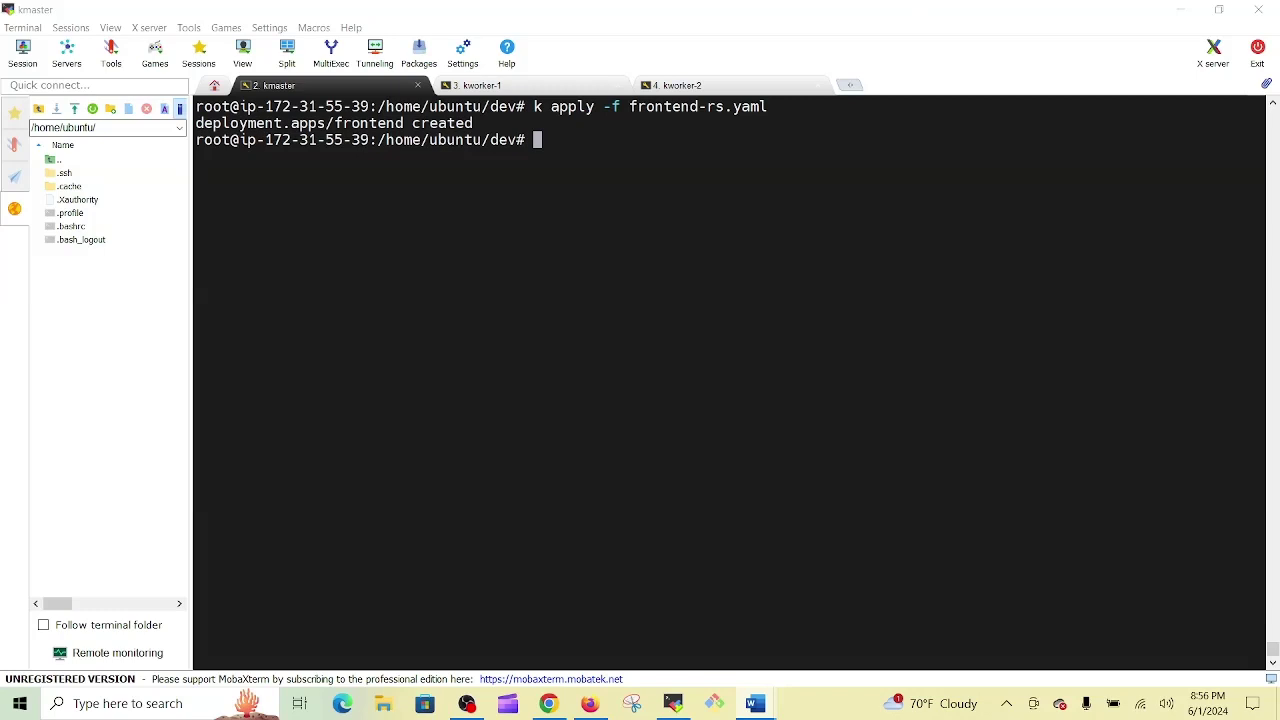
left_click(914, 165)
type("k get pod")
key("Return")
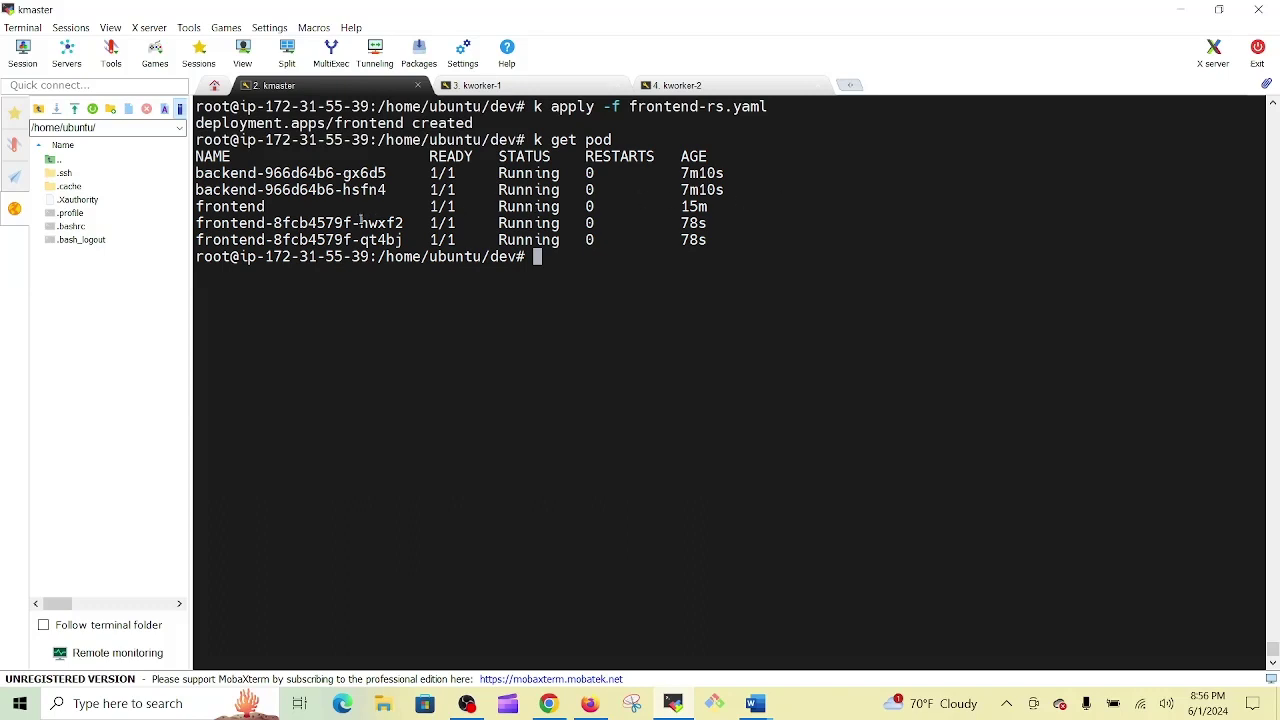
double_click(252, 175)
double_click(243, 190)
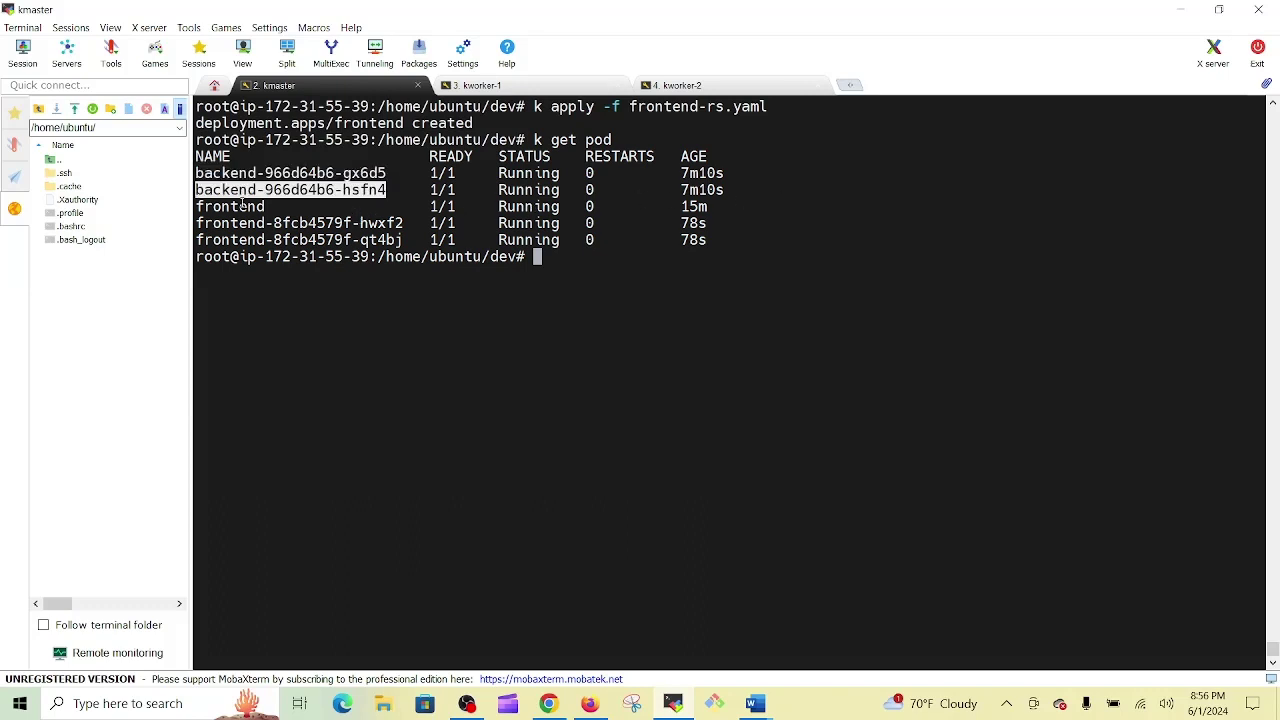
double_click(237, 207)
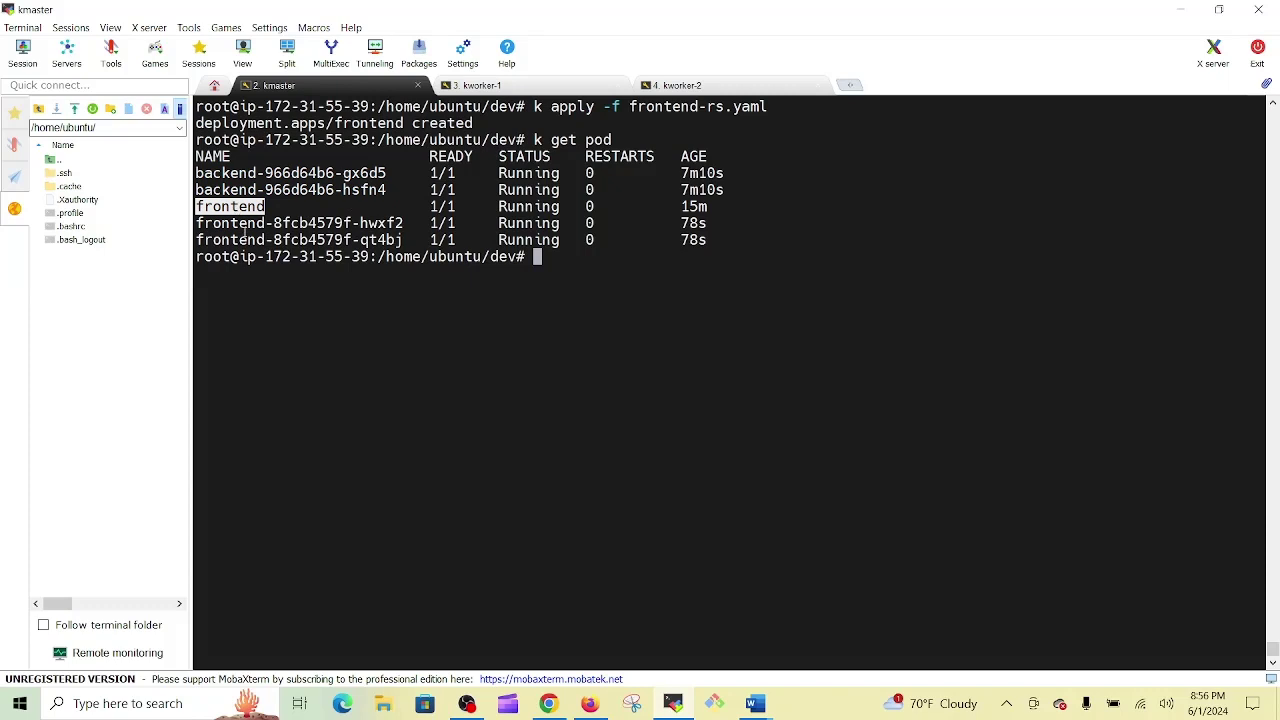
double_click(245, 224)
double_click(249, 241)
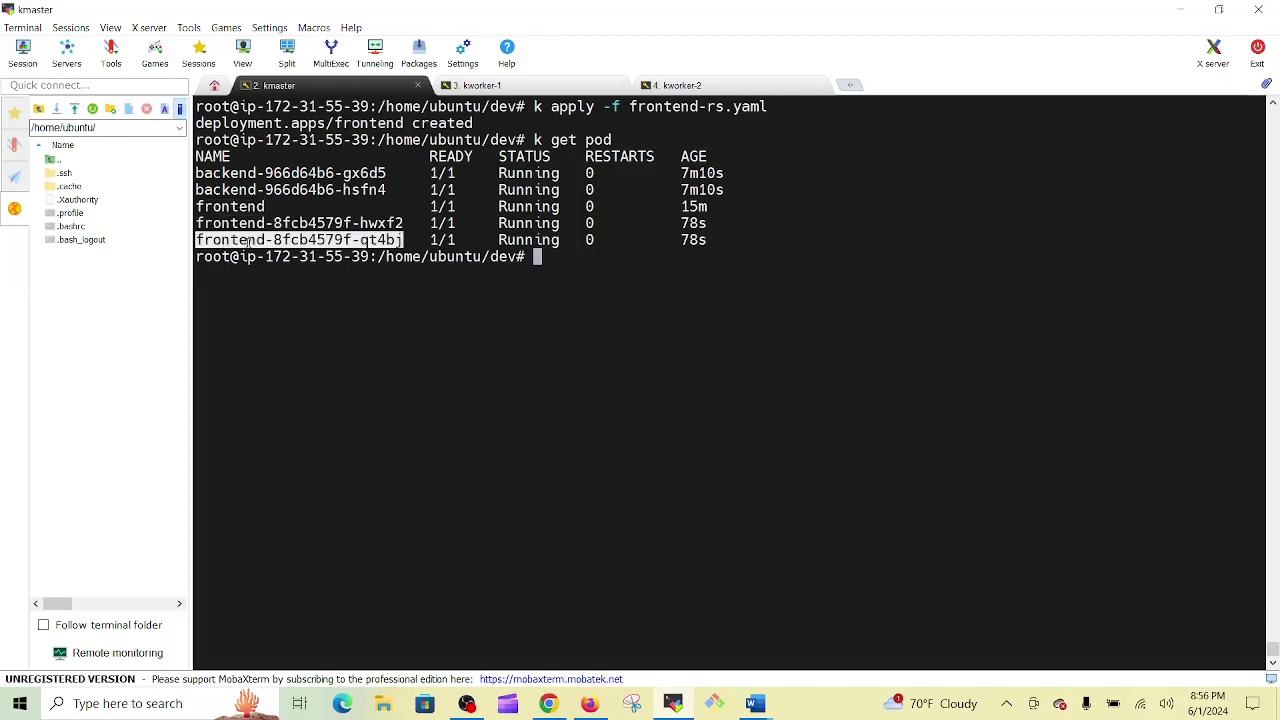
left_click(617, 270)
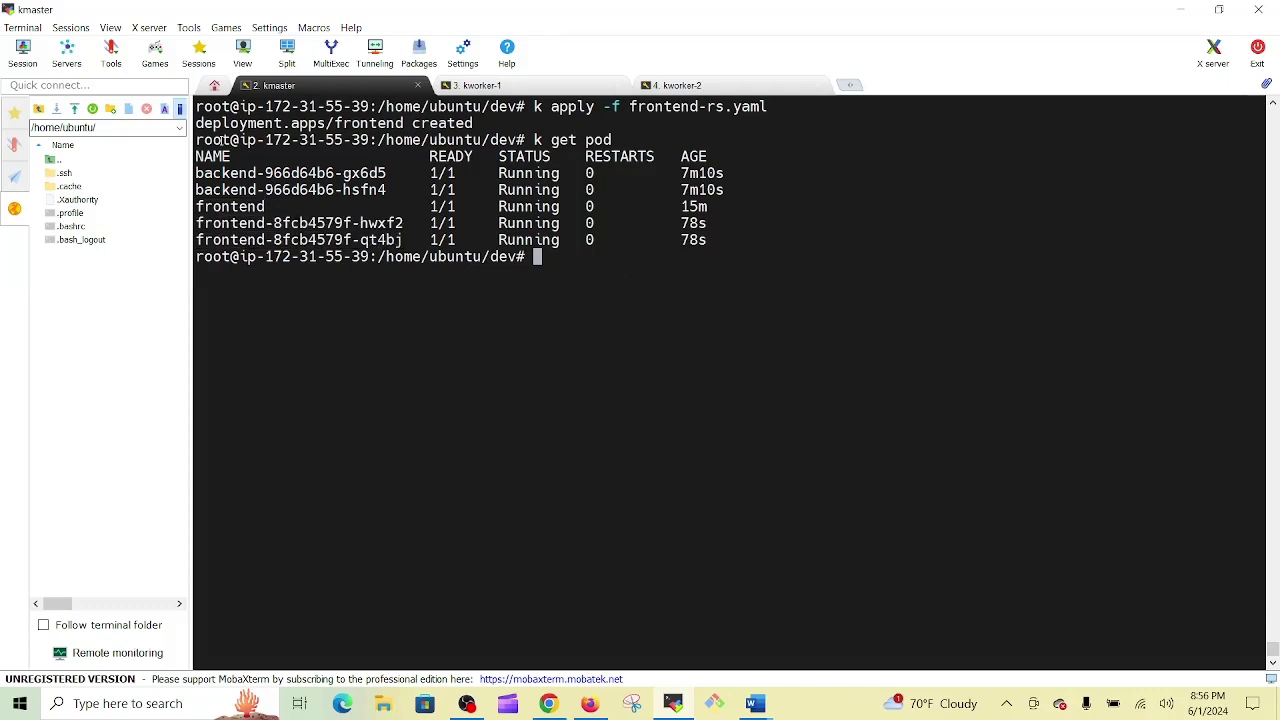
Step: Delete the standalone frontend pod with k delete pod frontend
double_click(245, 210)
key("ctrl+c")
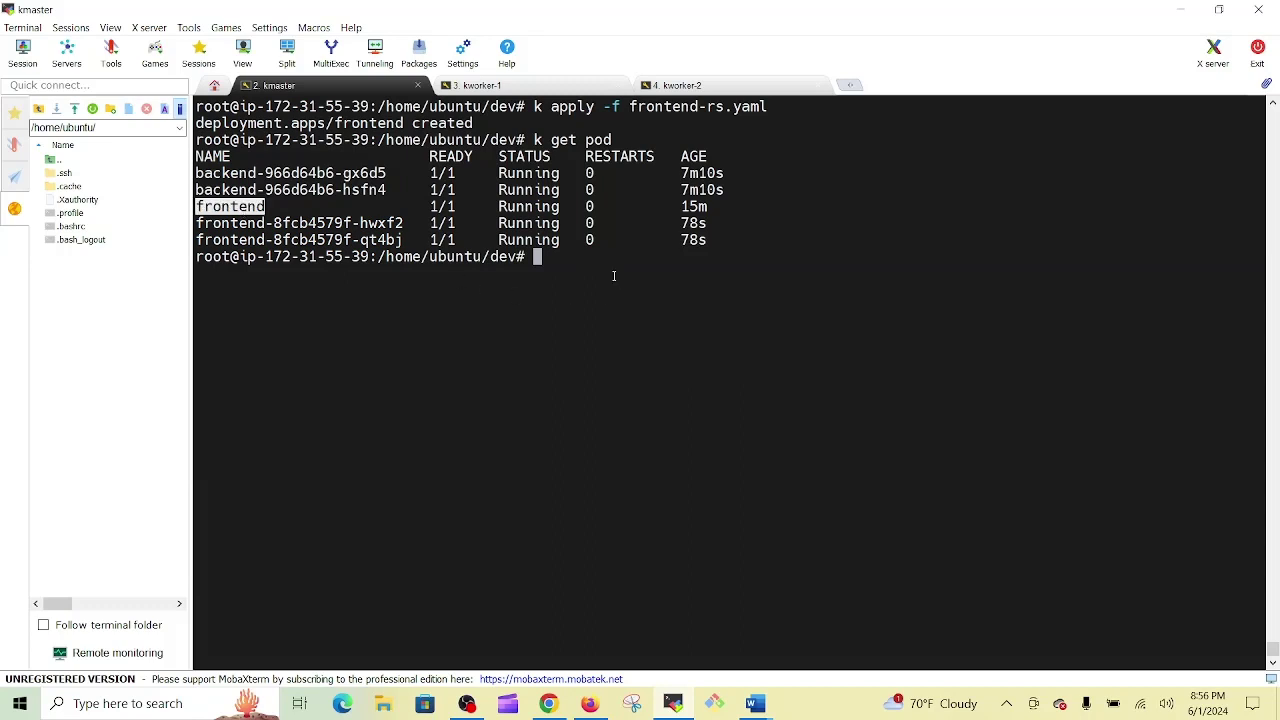
left_click(614, 277)
type("k de")
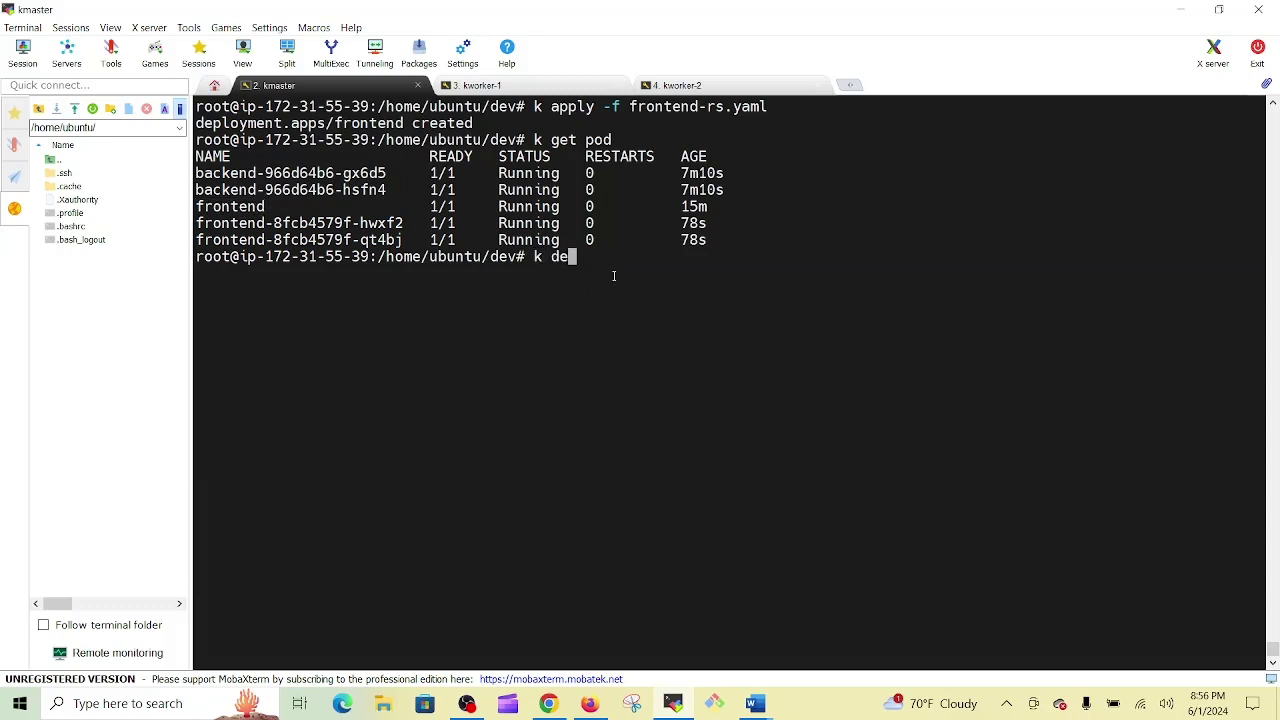
type("lete pod")
double_click(257, 206)
right_click(257, 206)
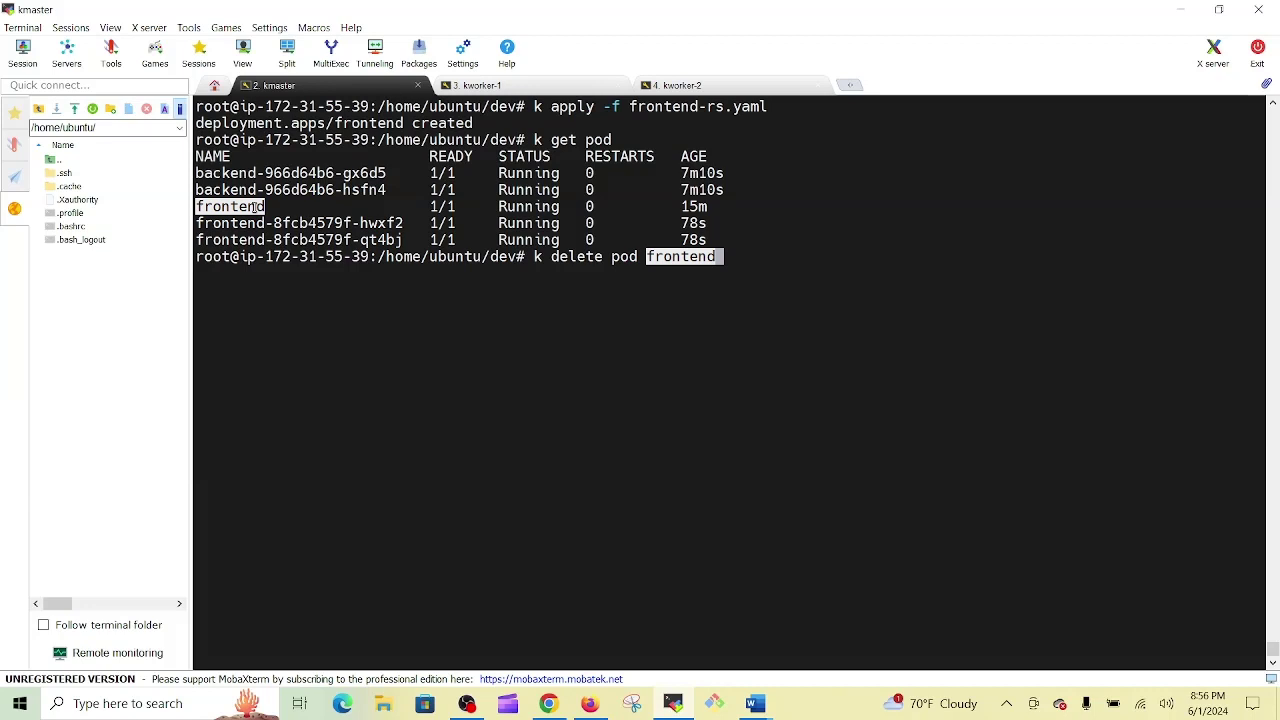
key("Return")
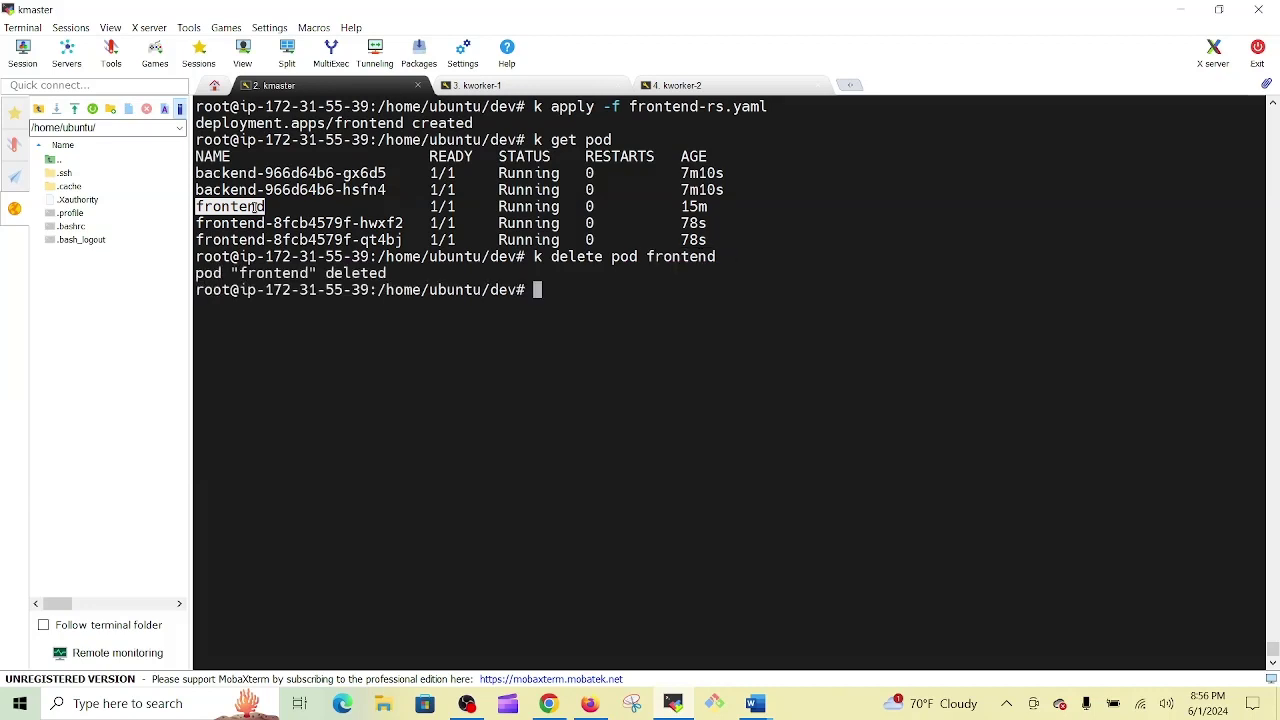
Step: List the pods again with k get pod and check the names and ready status of the backend and frontend replicas
key("Up")
key("Up")
key("Return")
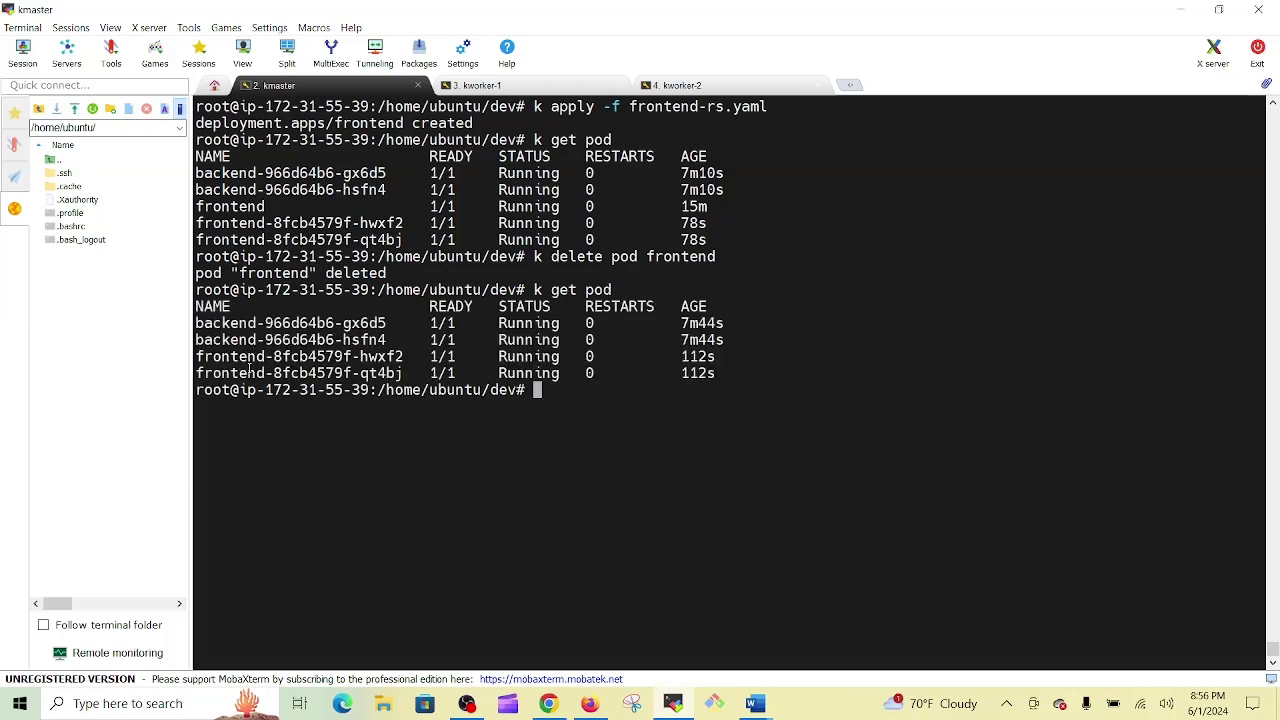
double_click(257, 322)
double_click(257, 339)
double_click(257, 356)
left_click(257, 356)
double_click(257, 373)
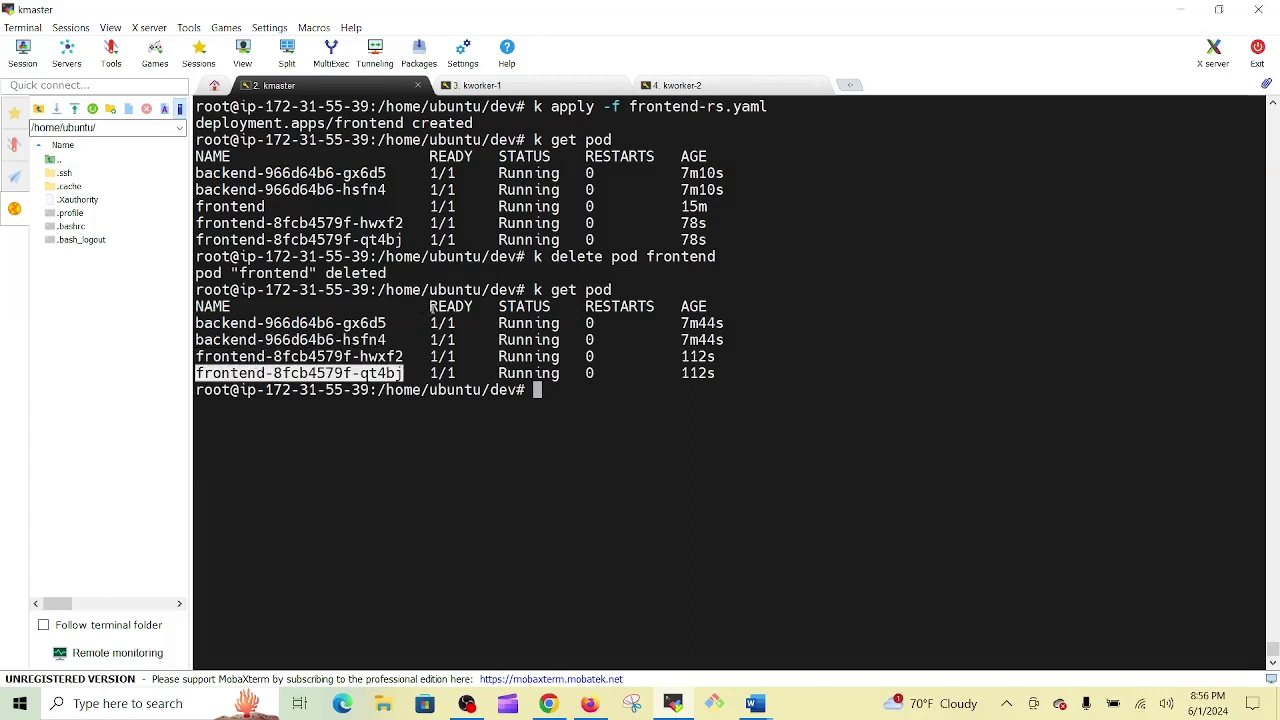
double_click(442, 323)
left_click(449, 350)
double_click(447, 340)
left_click(448, 350)
double_click(448, 372)
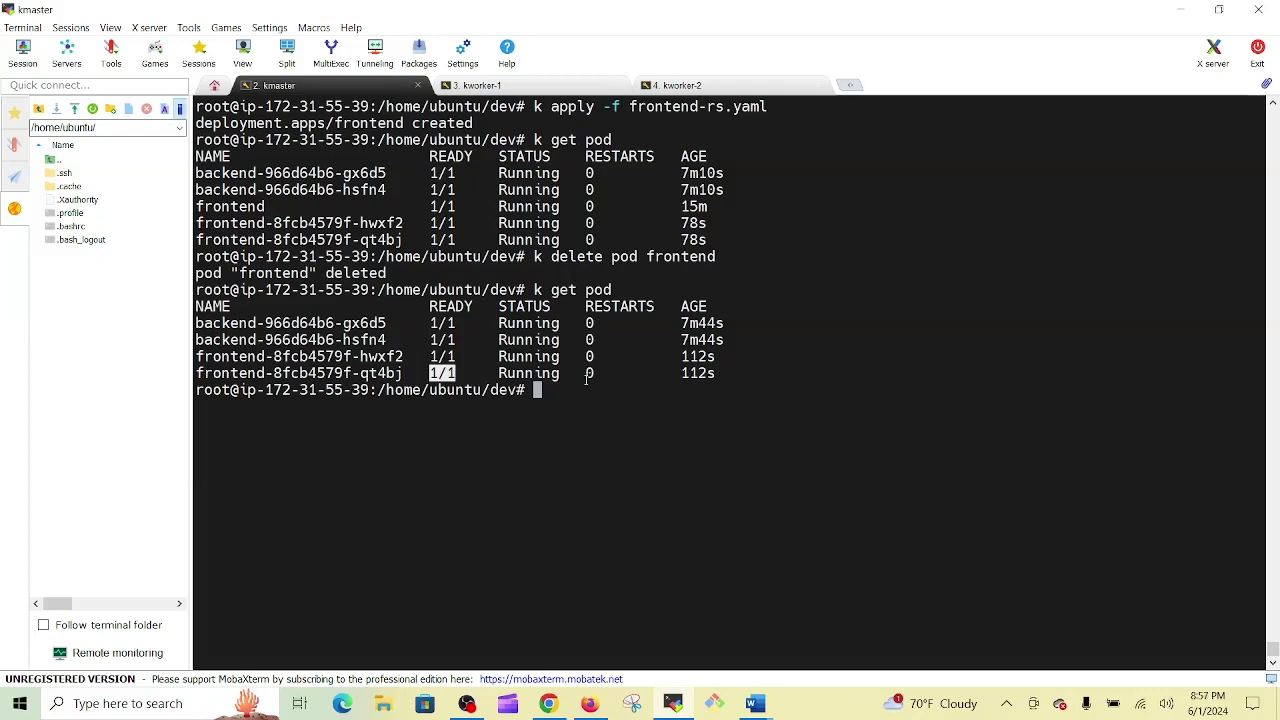
Step: Switch to Chrome and submit 55566 to the Reverse Number function of the React app on port 30005
left_click(560, 700)
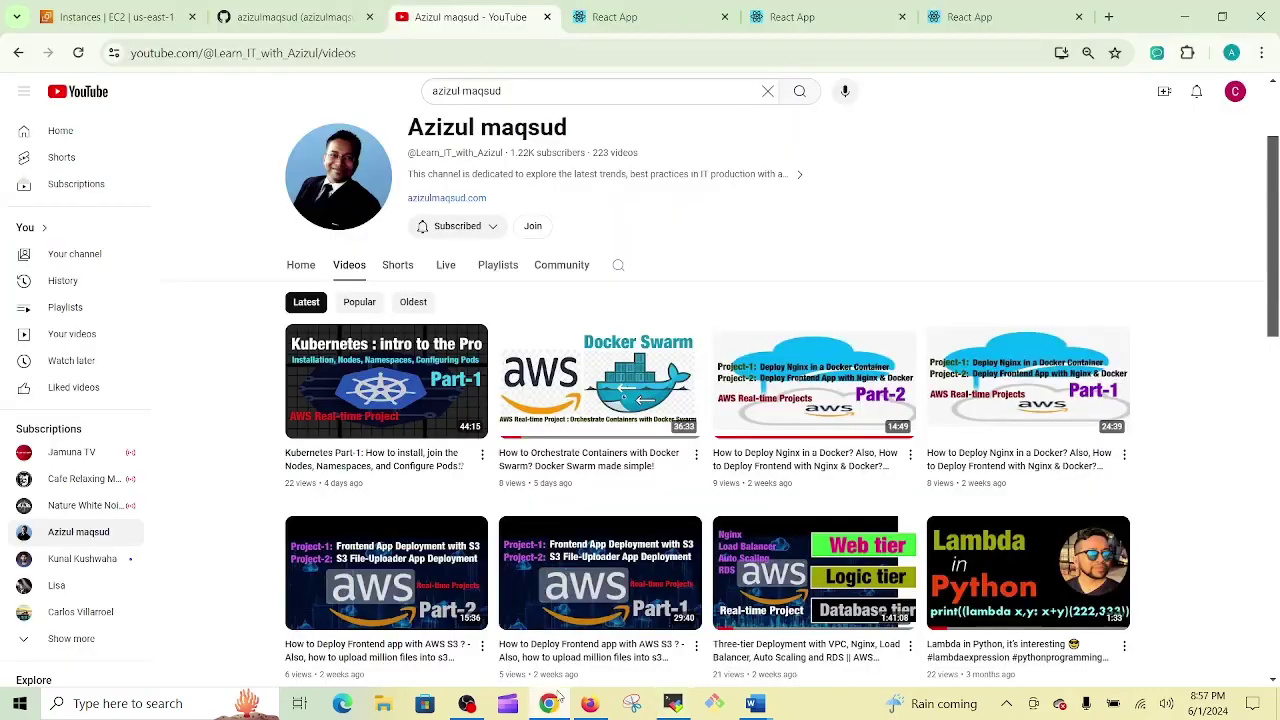
left_click(807, 22)
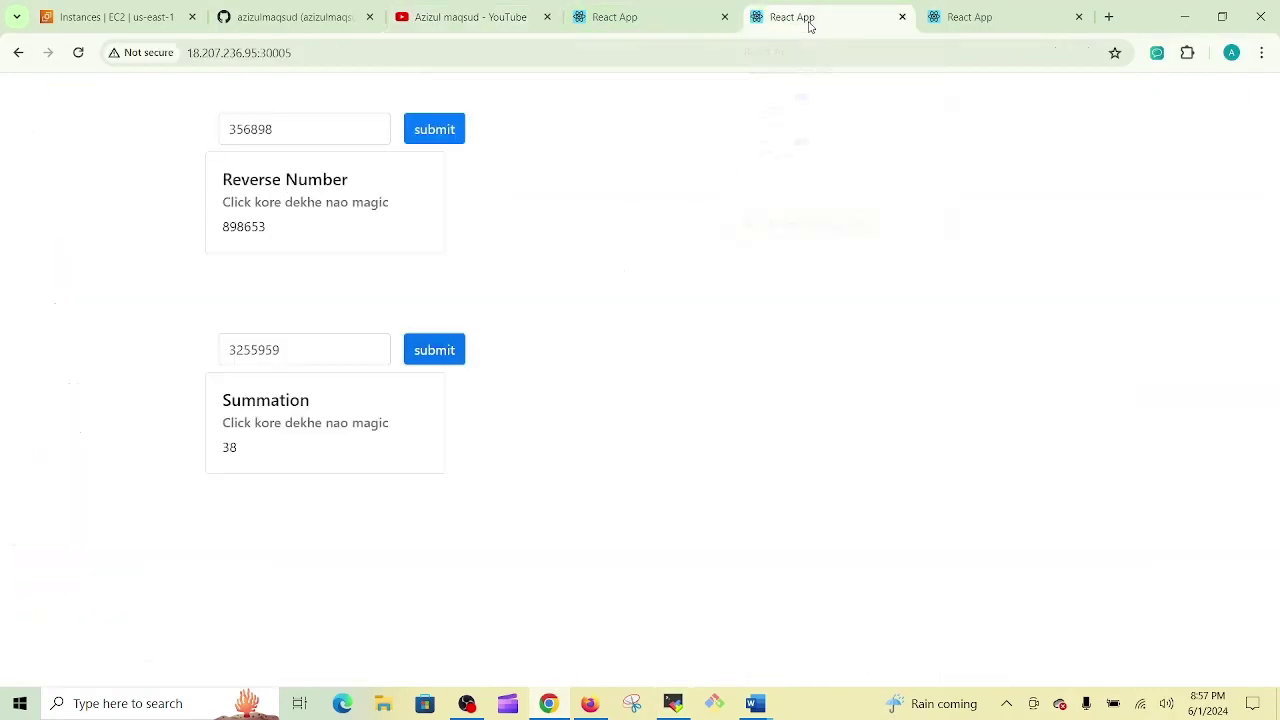
left_click(286, 133)
key("ctrl+a")
type("55566")
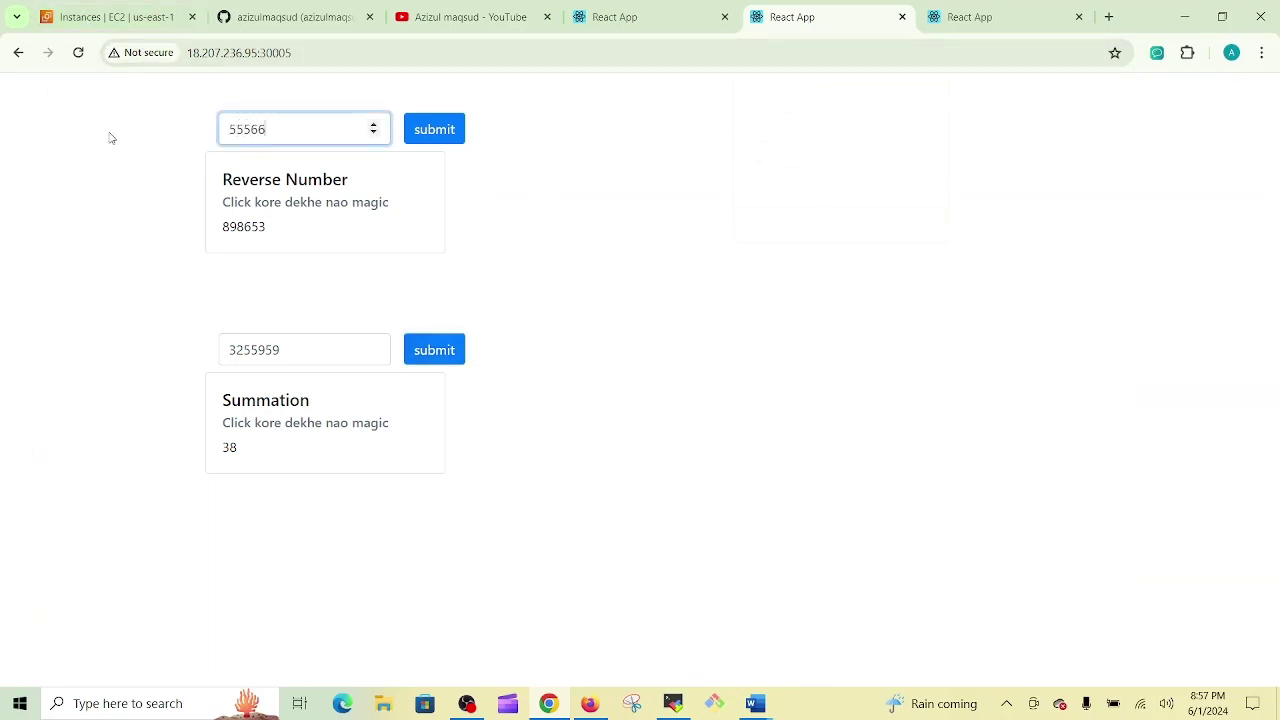
left_click(425, 125)
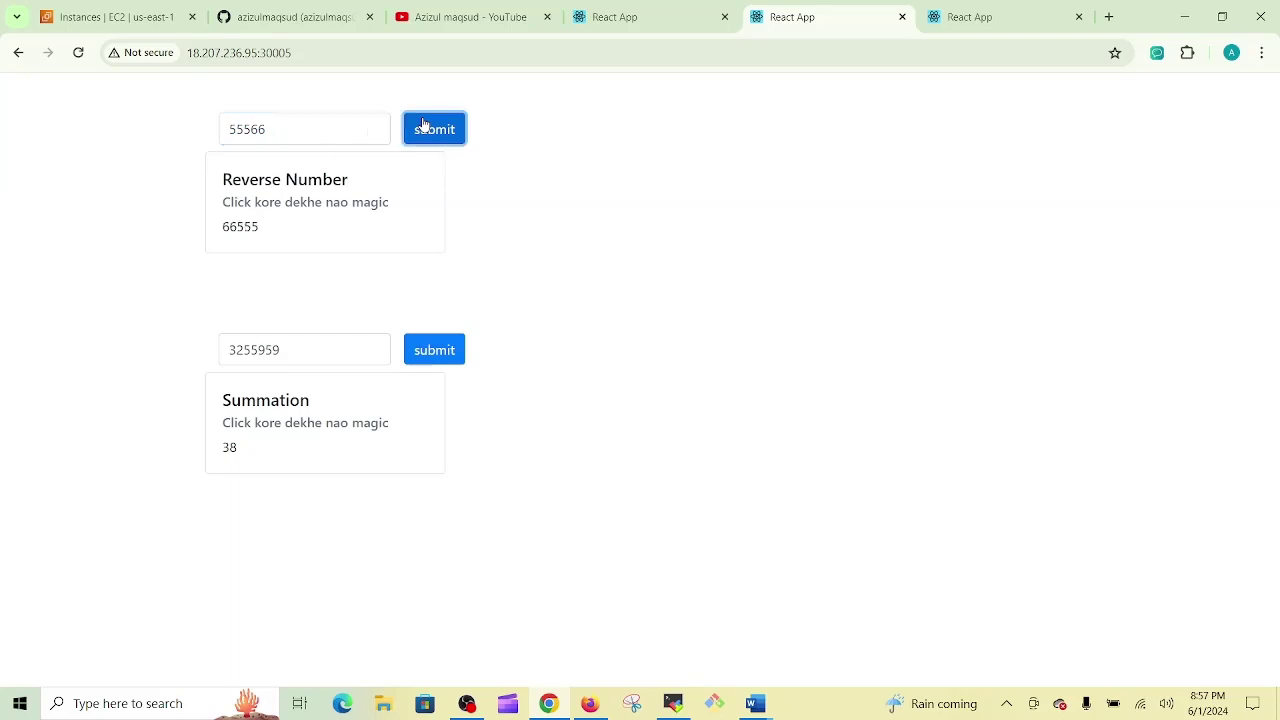
Step: Submit 565595 to the app's Summation function
left_click(329, 350)
key("ctrl+a")
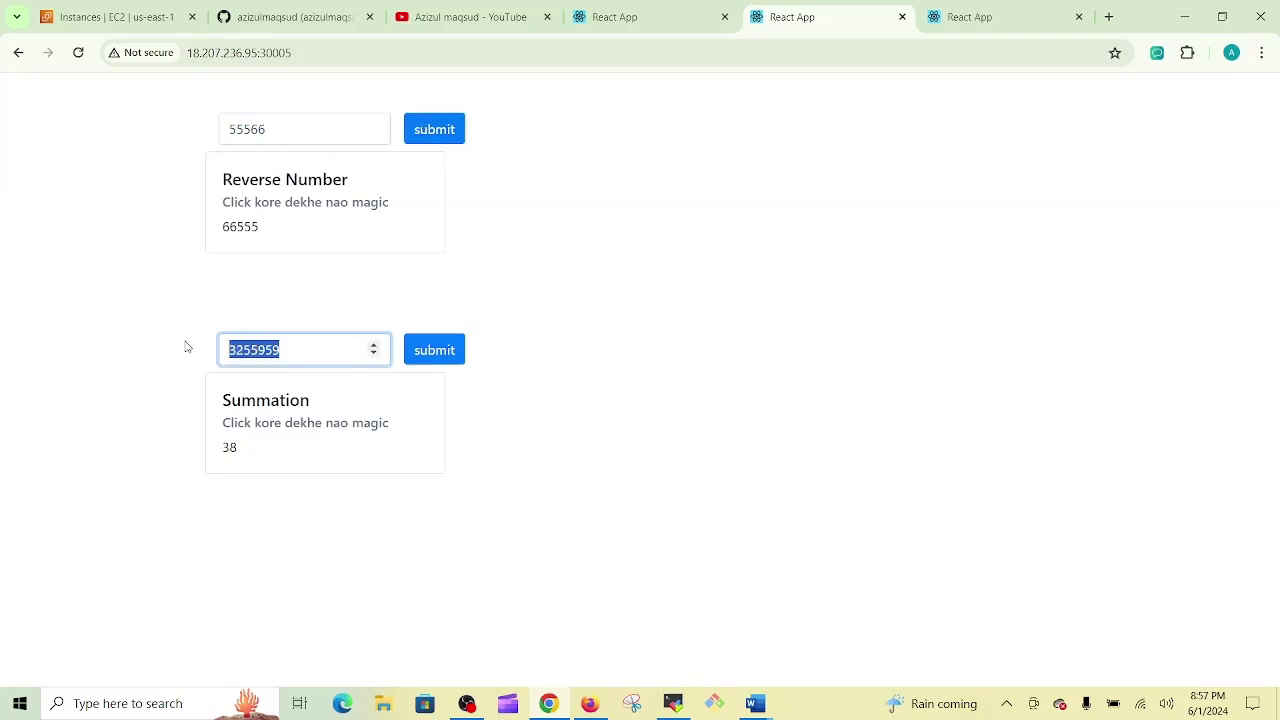
type("565595")
left_click(420, 352)
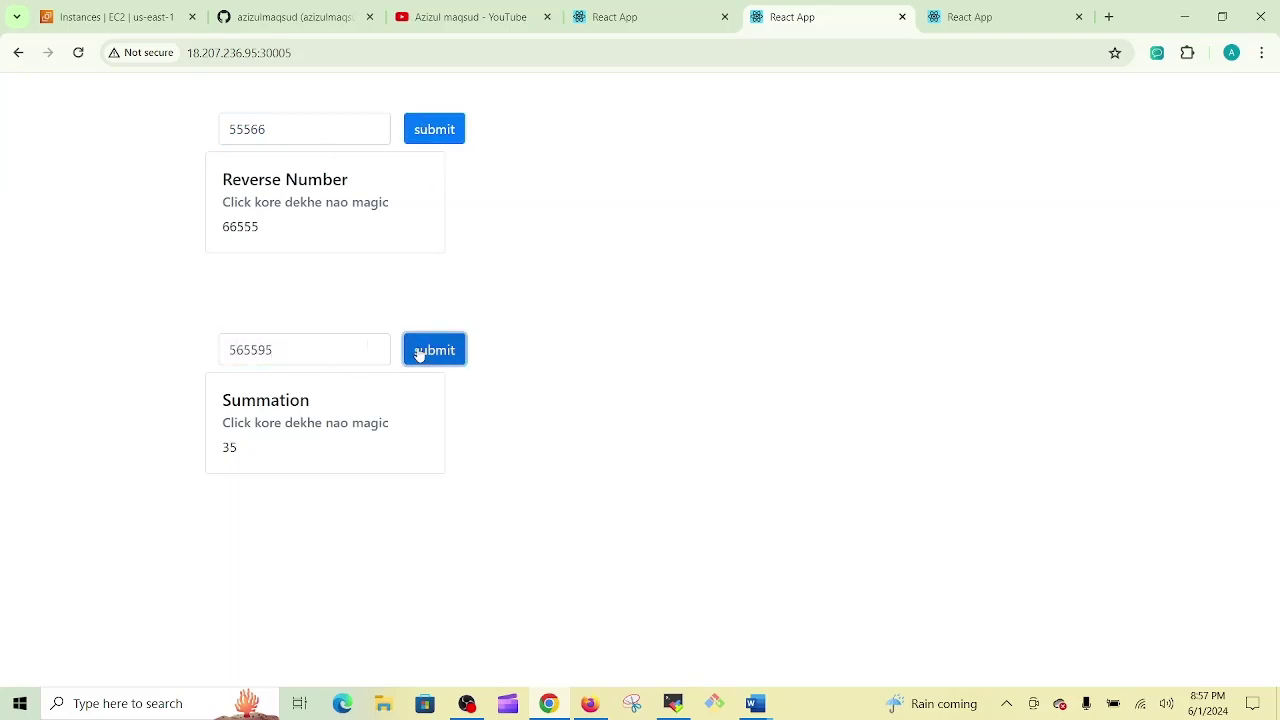
Step: Return to the MobaXterm terminal and list the replica sets with k get rs
left_click(673, 703)
left_click(755, 703)
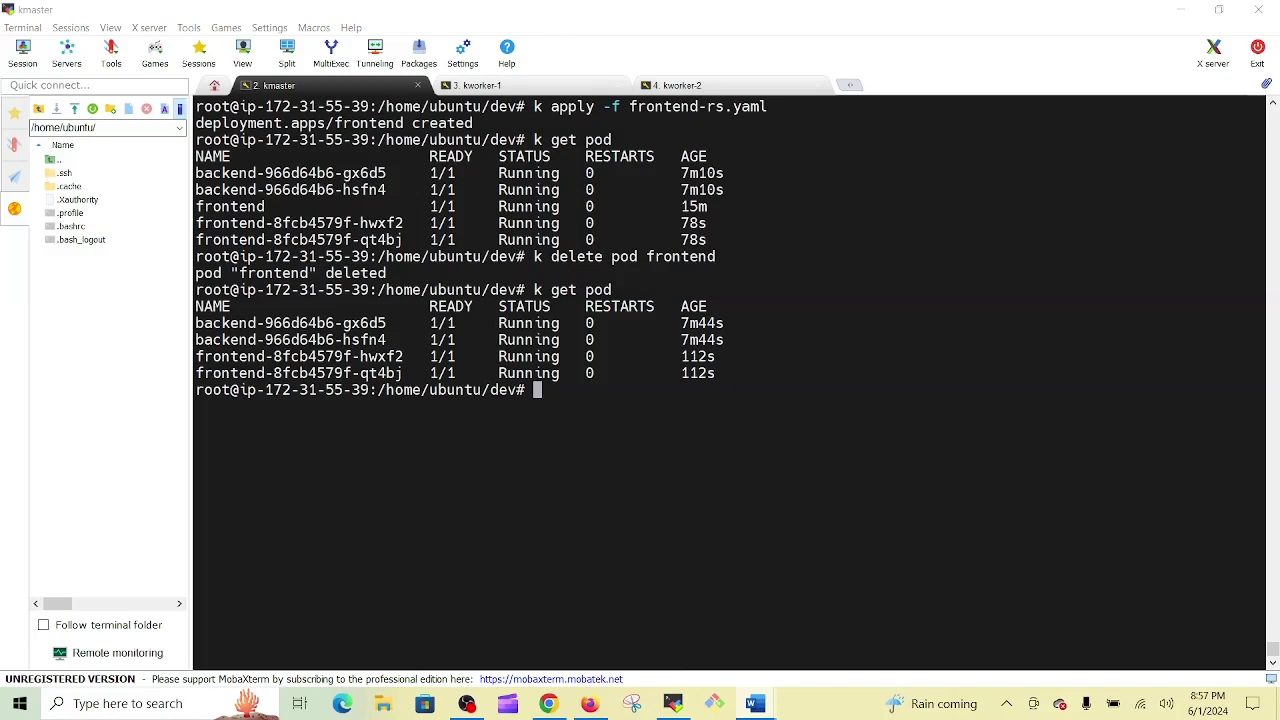
left_click(758, 437)
type("k g")
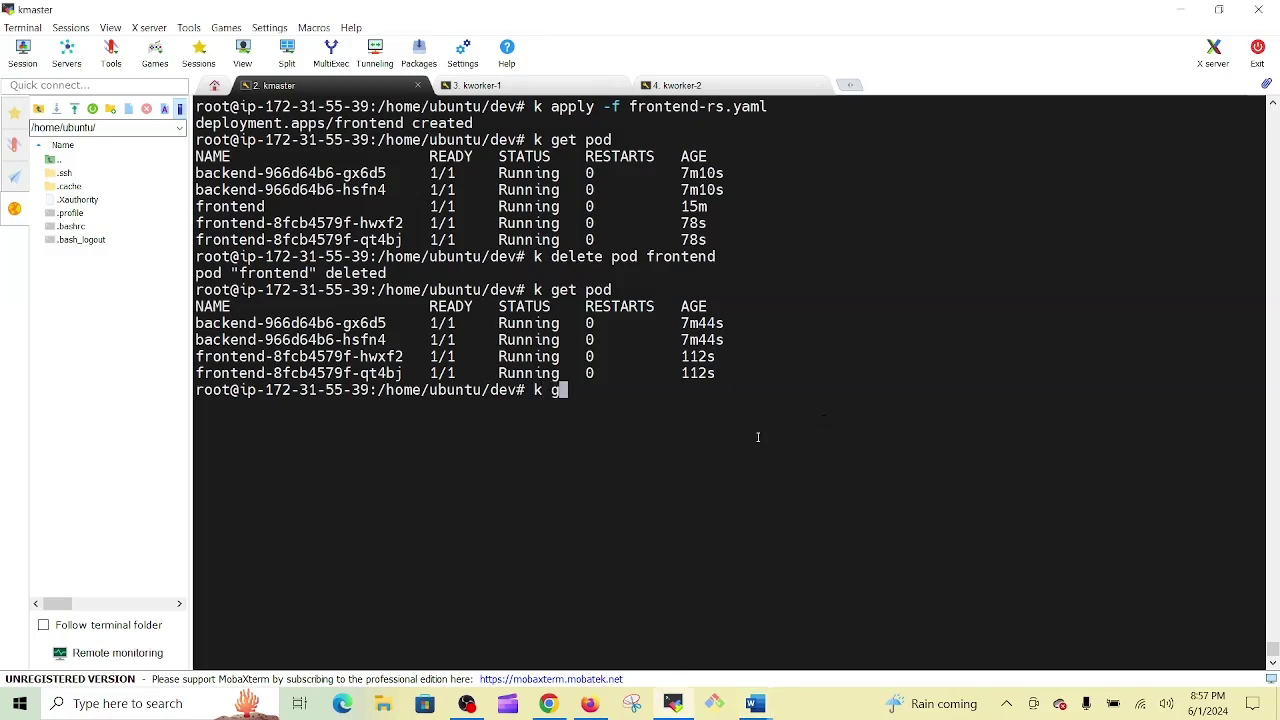
type("et repl")
key("BackSpace")
key("BackSpace")
key("BackSpace")
type("s")
key("Return")
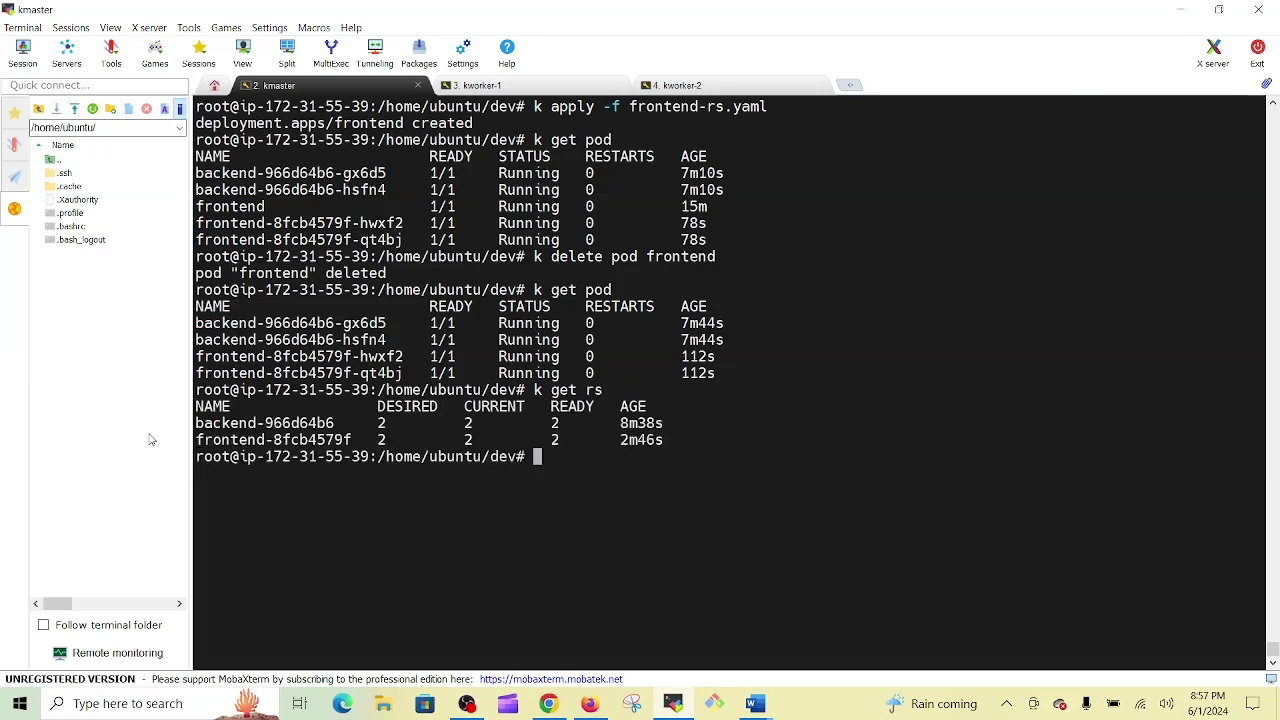
Step: Compare the backend and frontend replica set names with the names of their pods in the terminal output
double_click(256, 426)
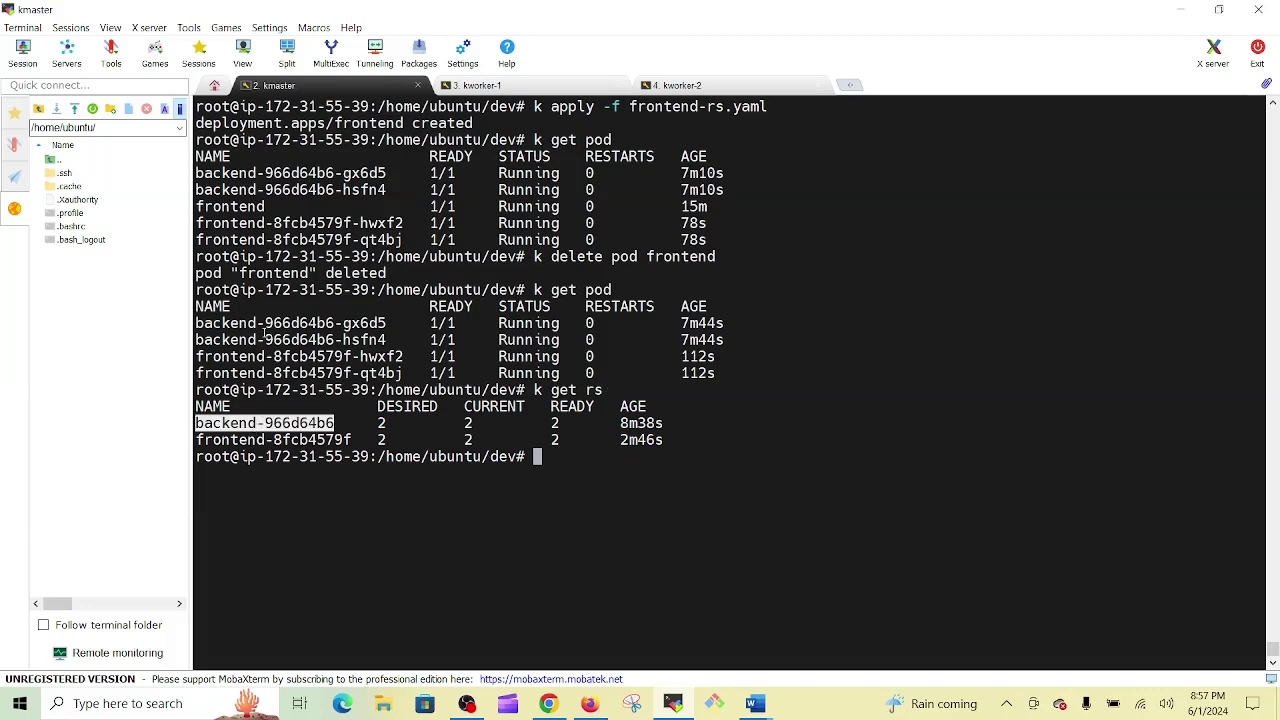
left_click_drag(198, 321, 386, 340)
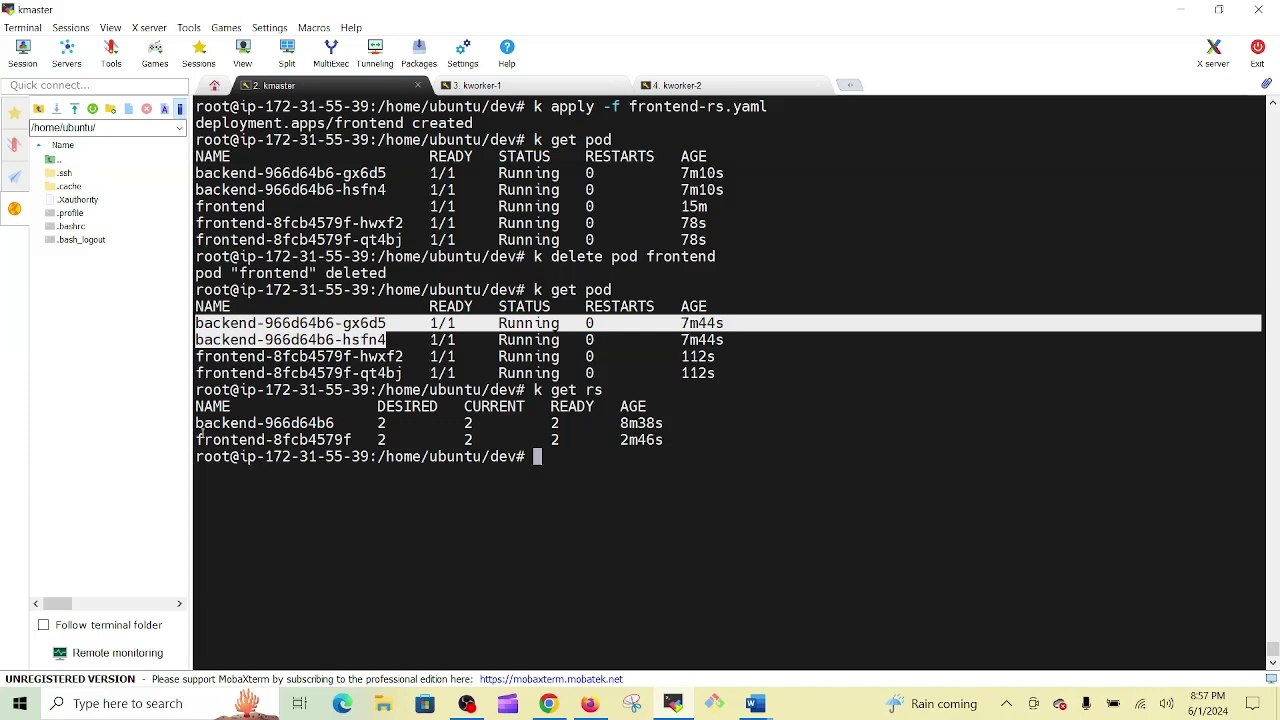
double_click(206, 439)
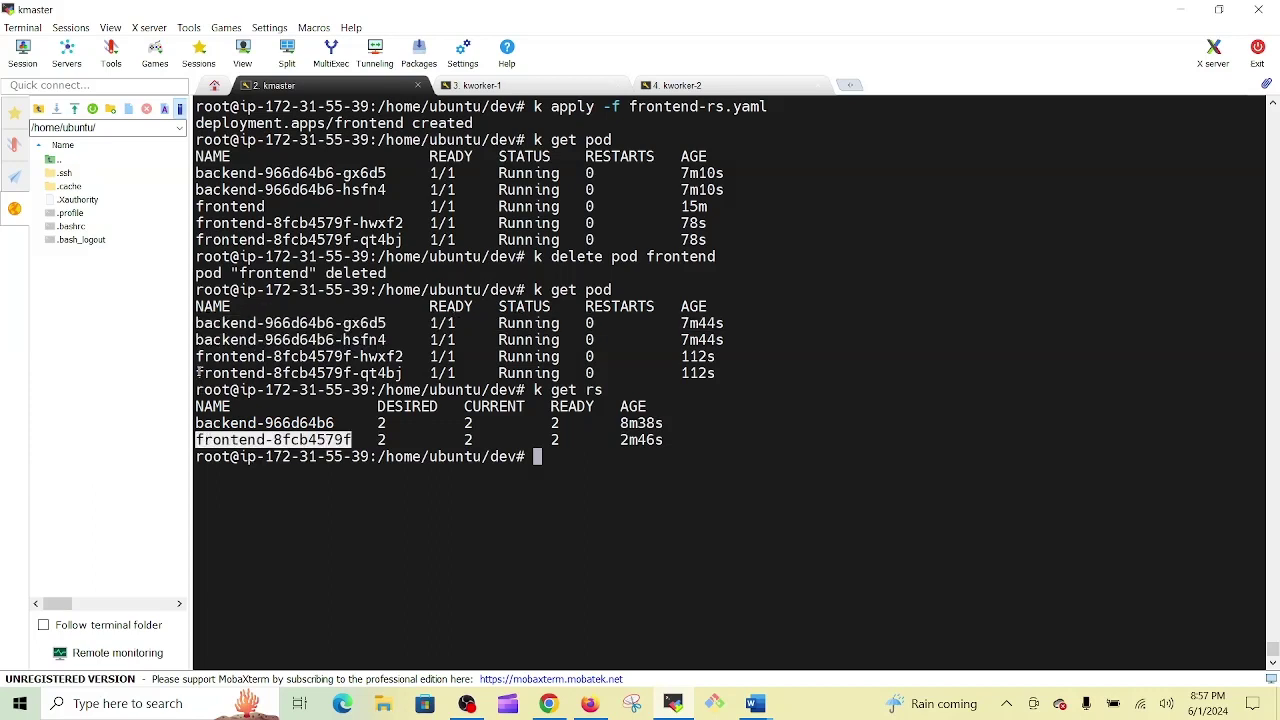
left_click(208, 359)
left_click_drag(198, 357, 405, 372)
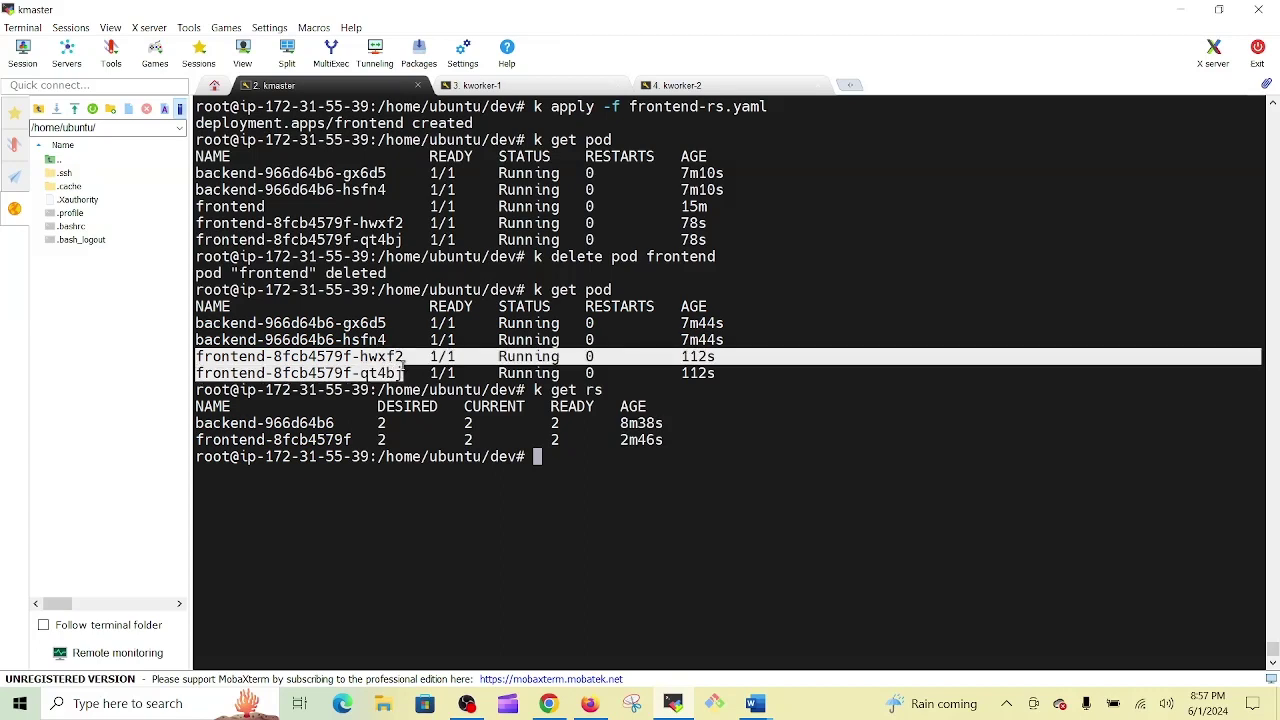
left_click(370, 434)
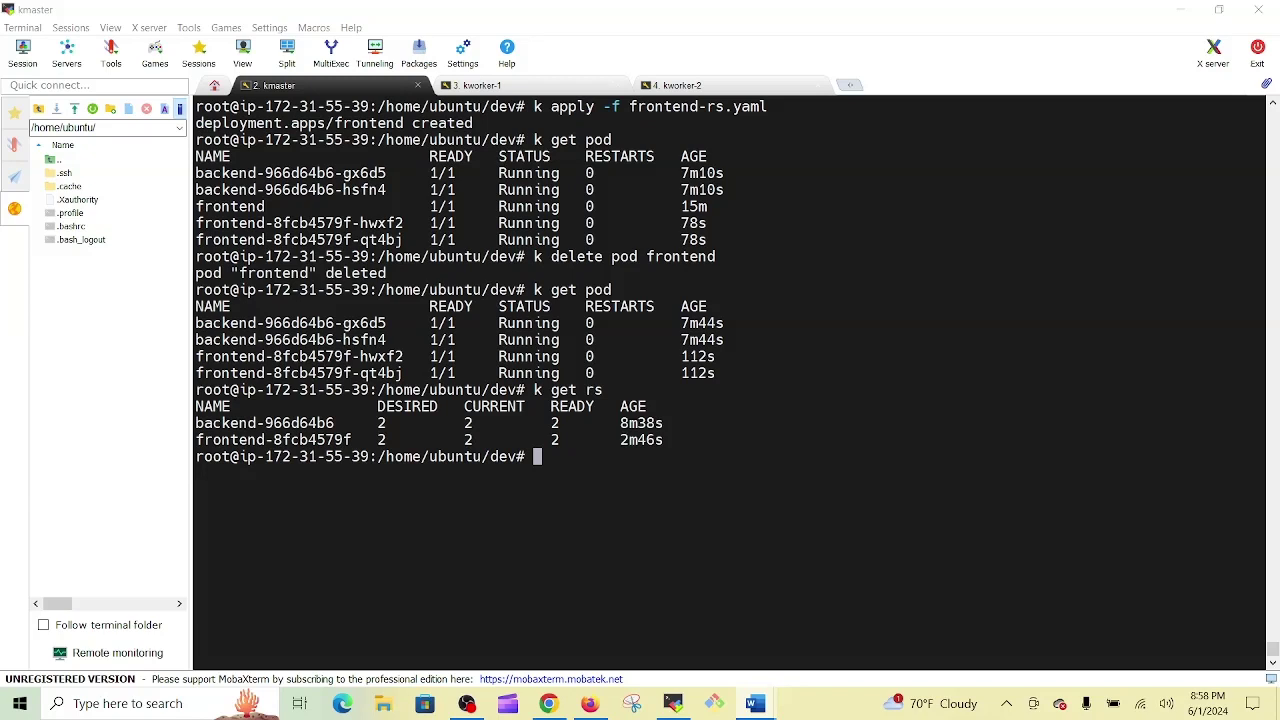
Step: Clear the terminal and run k expose deploy backend --port 5000 --namespace dev --dry-run=client -o yaml > backend-deployment.yaml
key("ctrl+l")
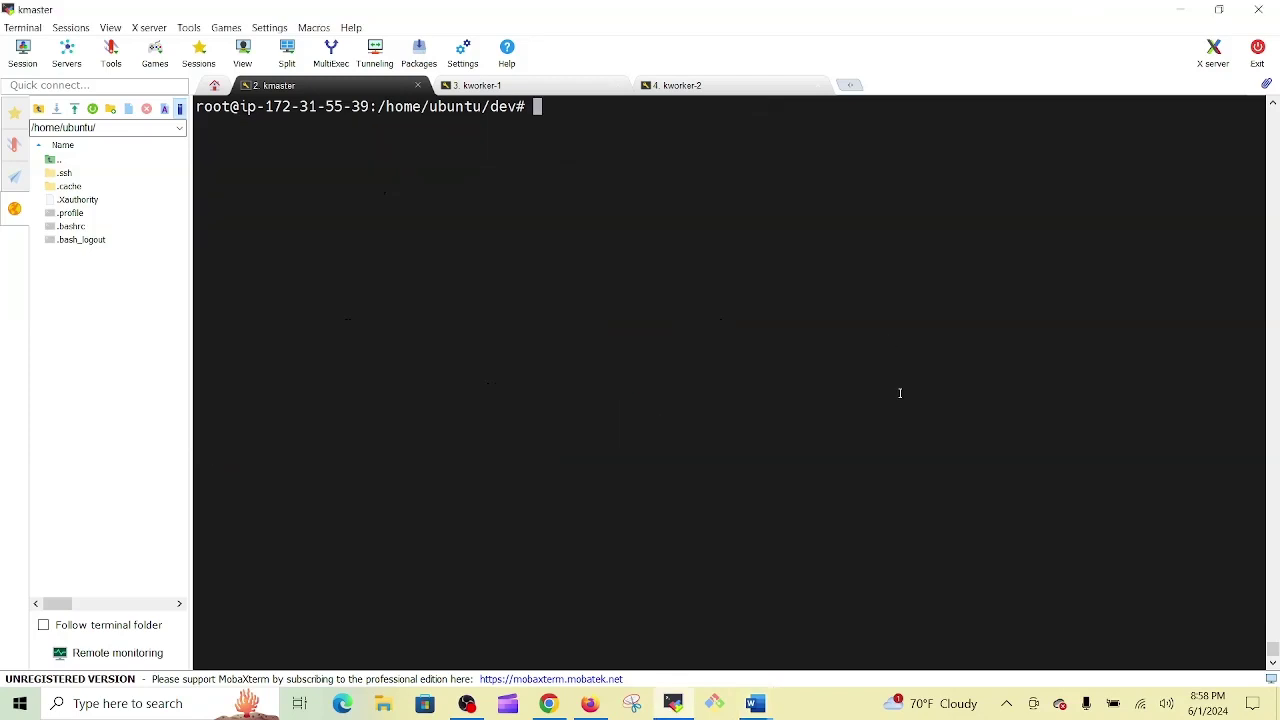
right_click(900, 393)
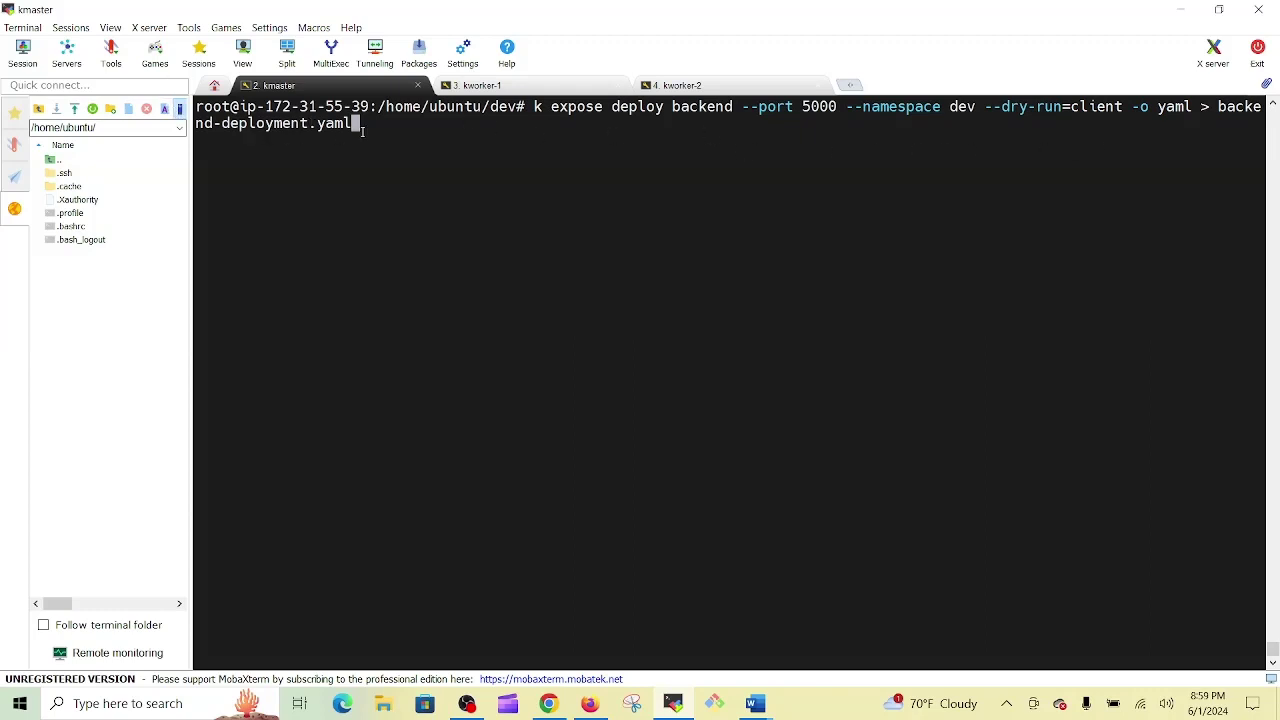
key("Return")
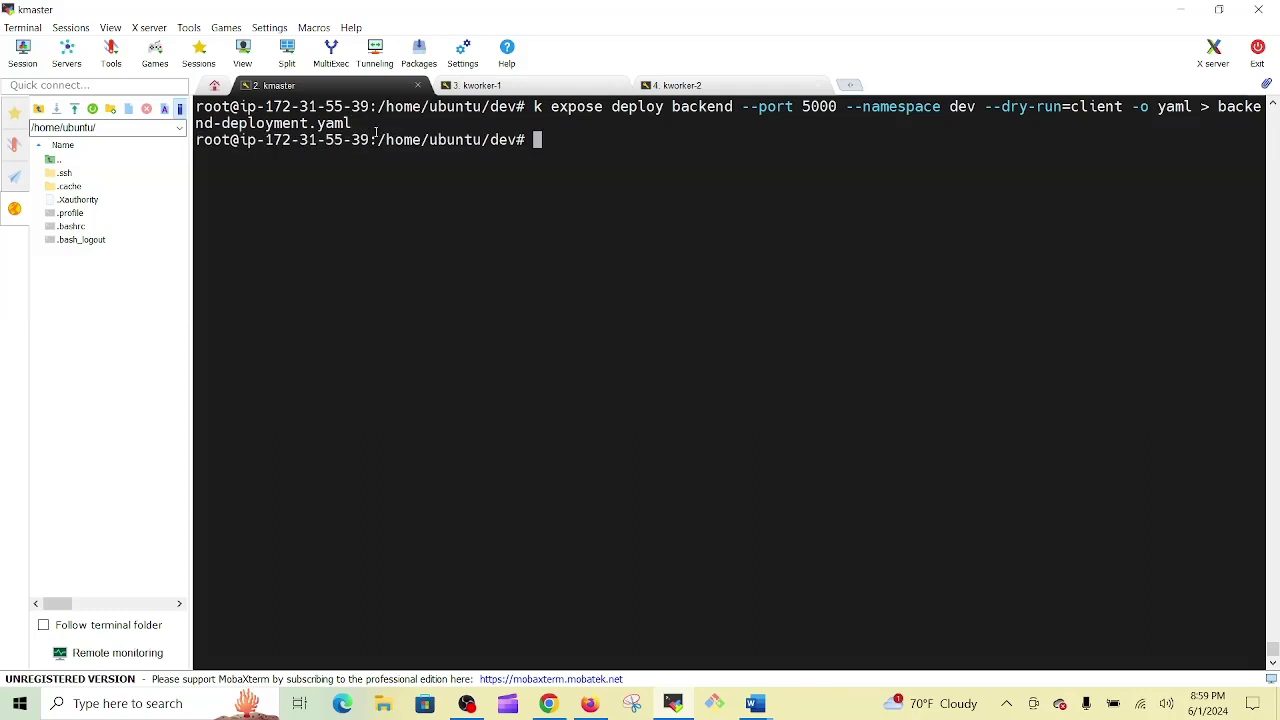
Step: List the files in the dev directory and display the contents of backend-deployment.yaml with cat
type("ls")
key("Return")
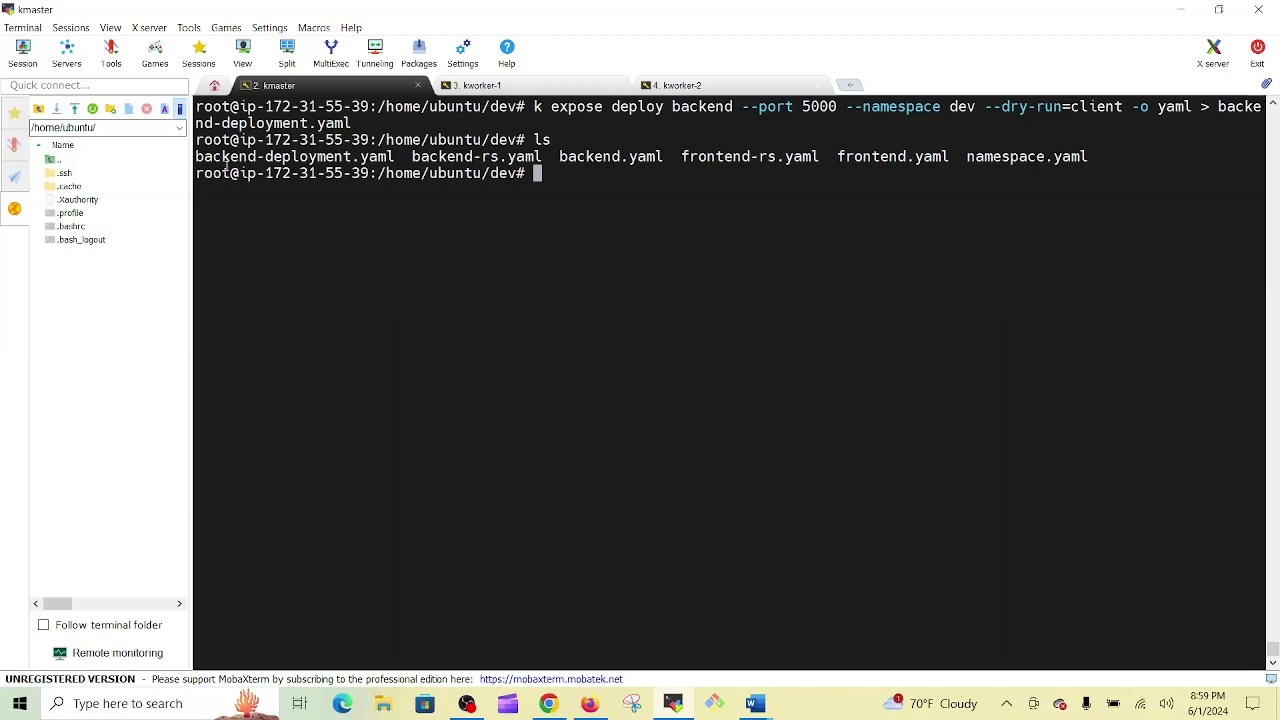
double_click(228, 157)
key("ctrl+c")
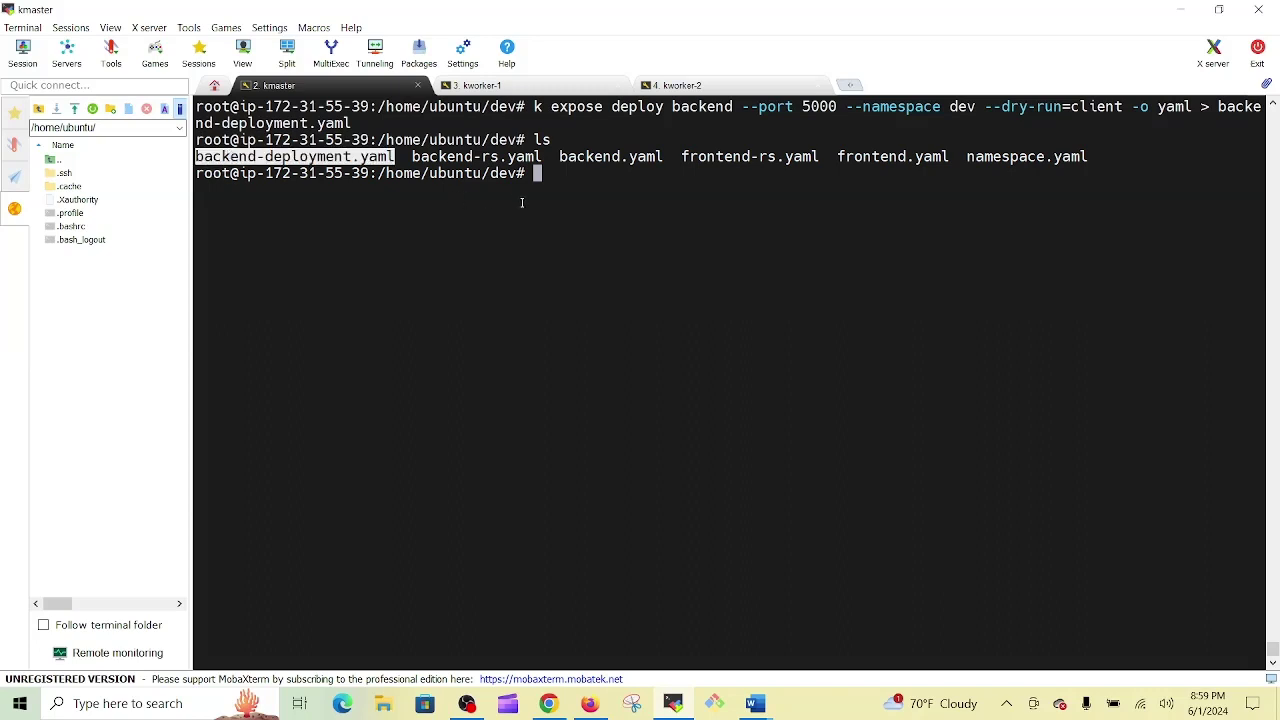
left_click(590, 180)
type("cat")
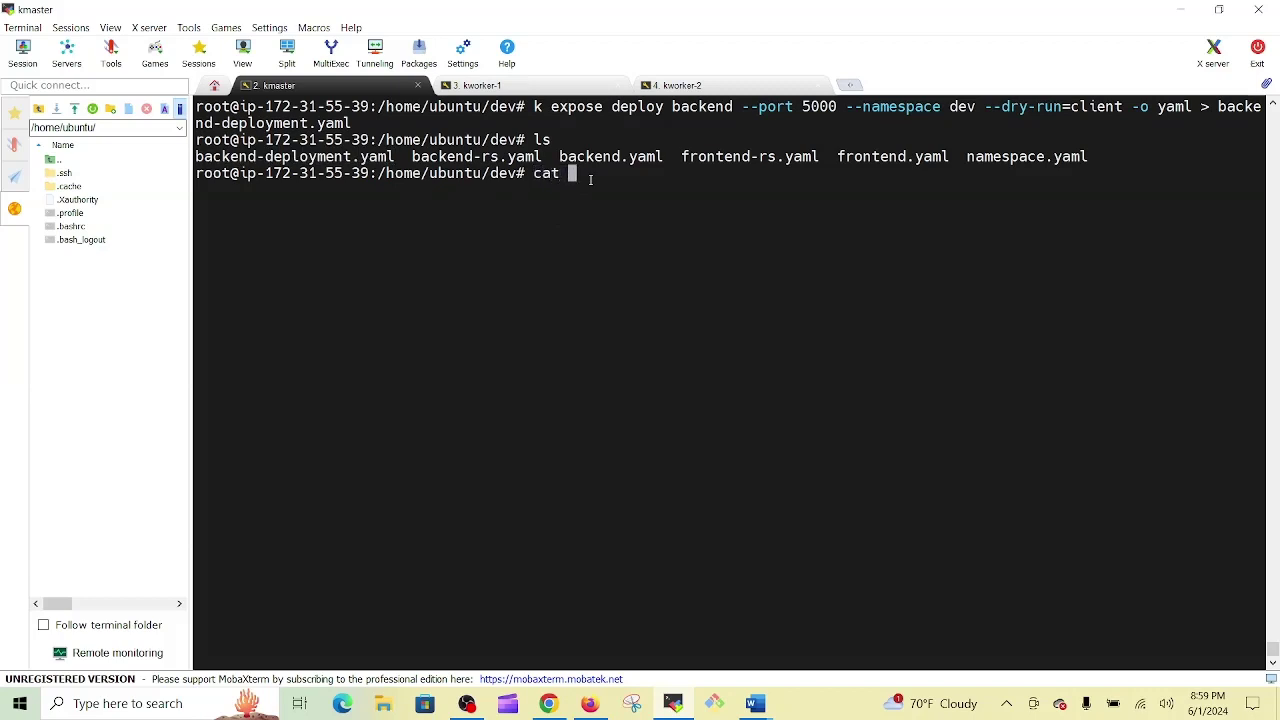
triple_click(270, 160)
double_click(270, 160)
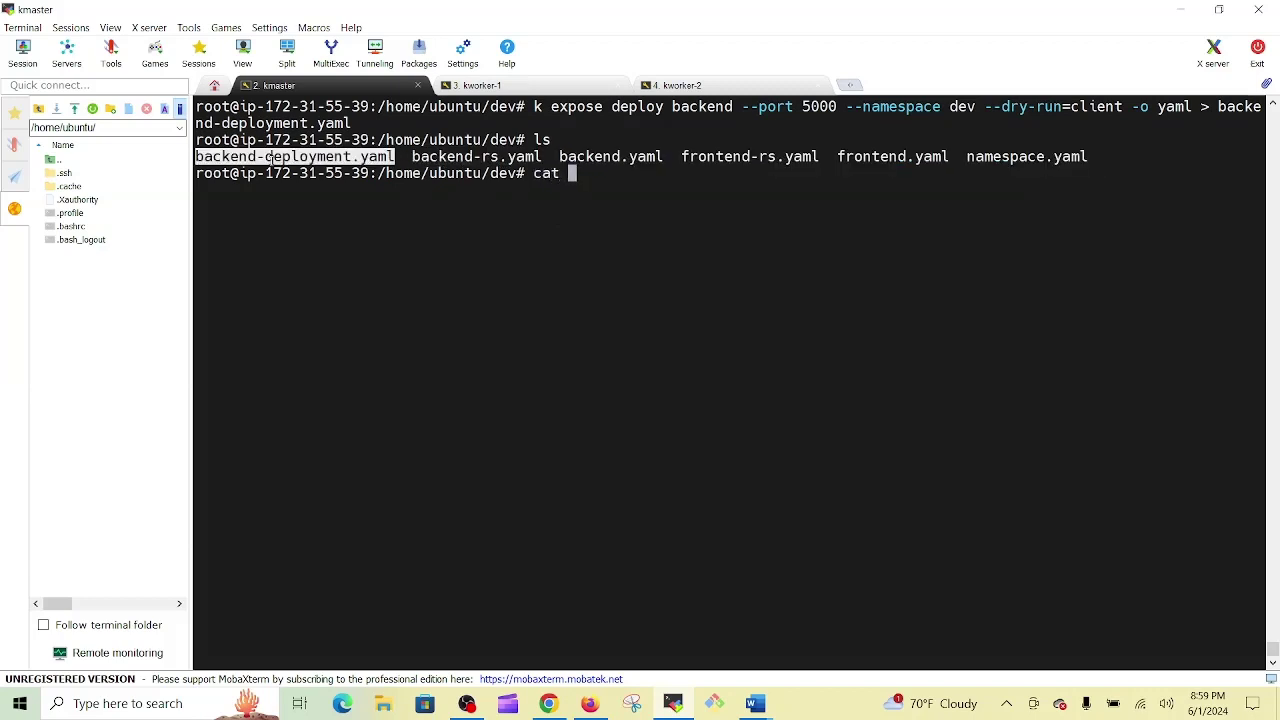
right_click(270, 160)
key("Return")
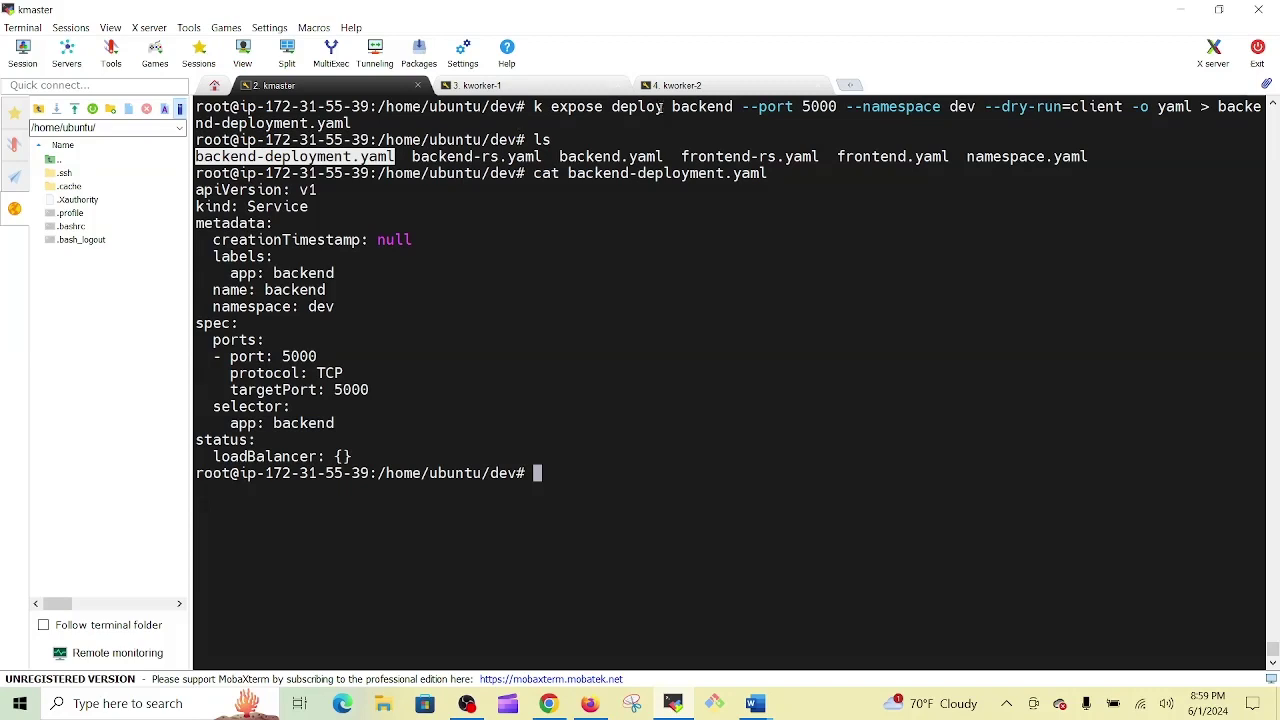
Step: Compare the resource type, name and port in the backend expose command with the port and targetPort in the generated manifest
left_click(733, 106)
double_click(700, 106)
left_click(825, 128)
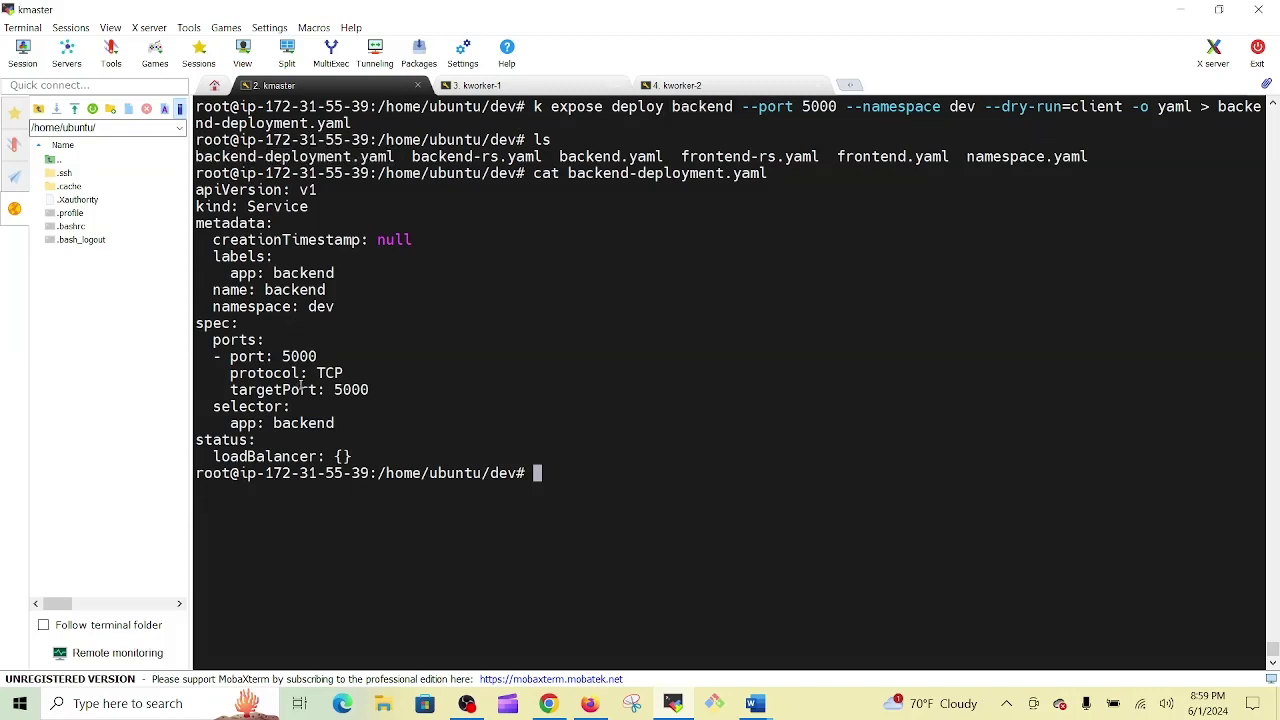
double_click(818, 106)
double_click(351, 390)
double_click(299, 357)
double_click(631, 108)
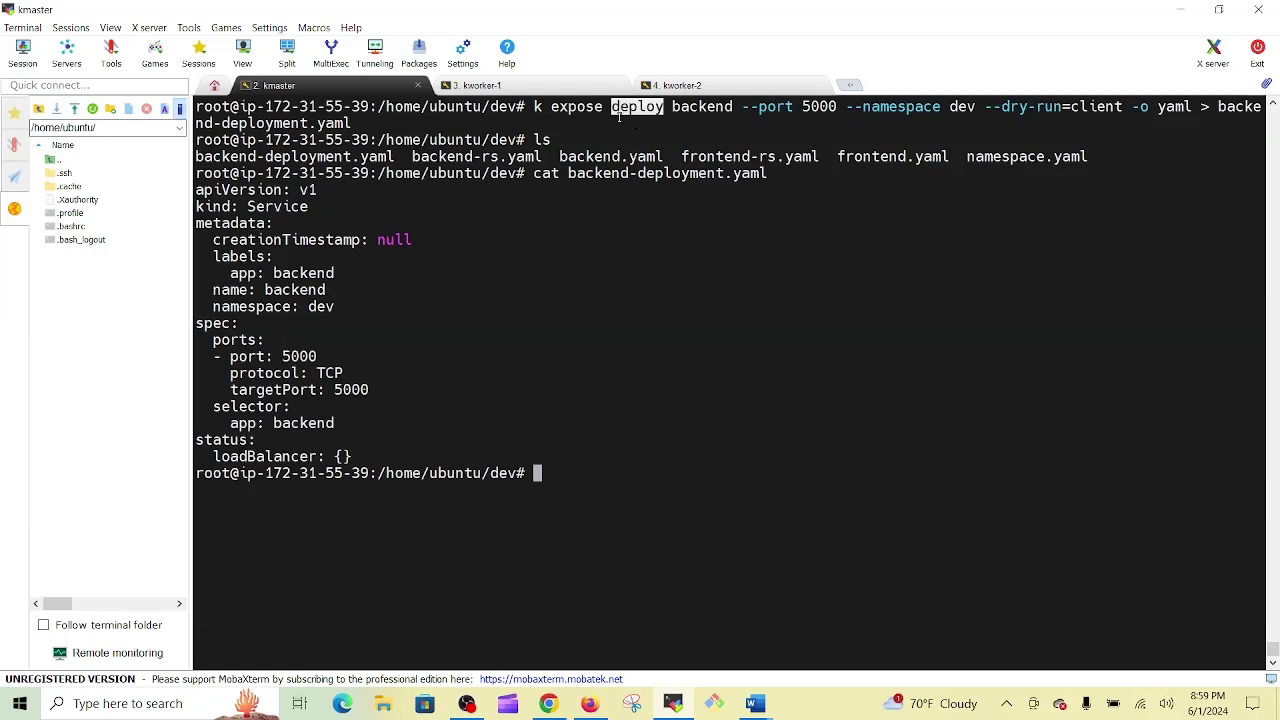
left_click(540, 371)
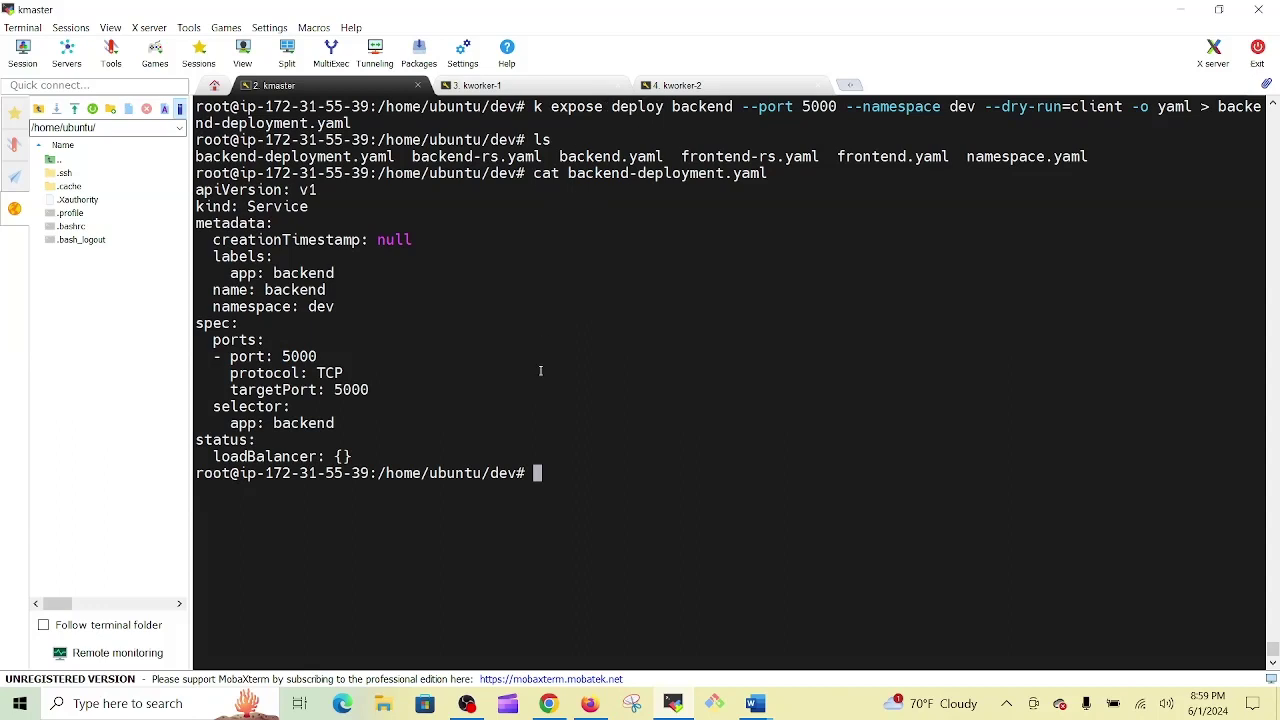
Step: Clear the terminal and run k expose deploy frontend --port 80 --type NodePort --namespace dev --dry-run=client -o yaml > frontend-deployment.yaml
key("ctrl+l")
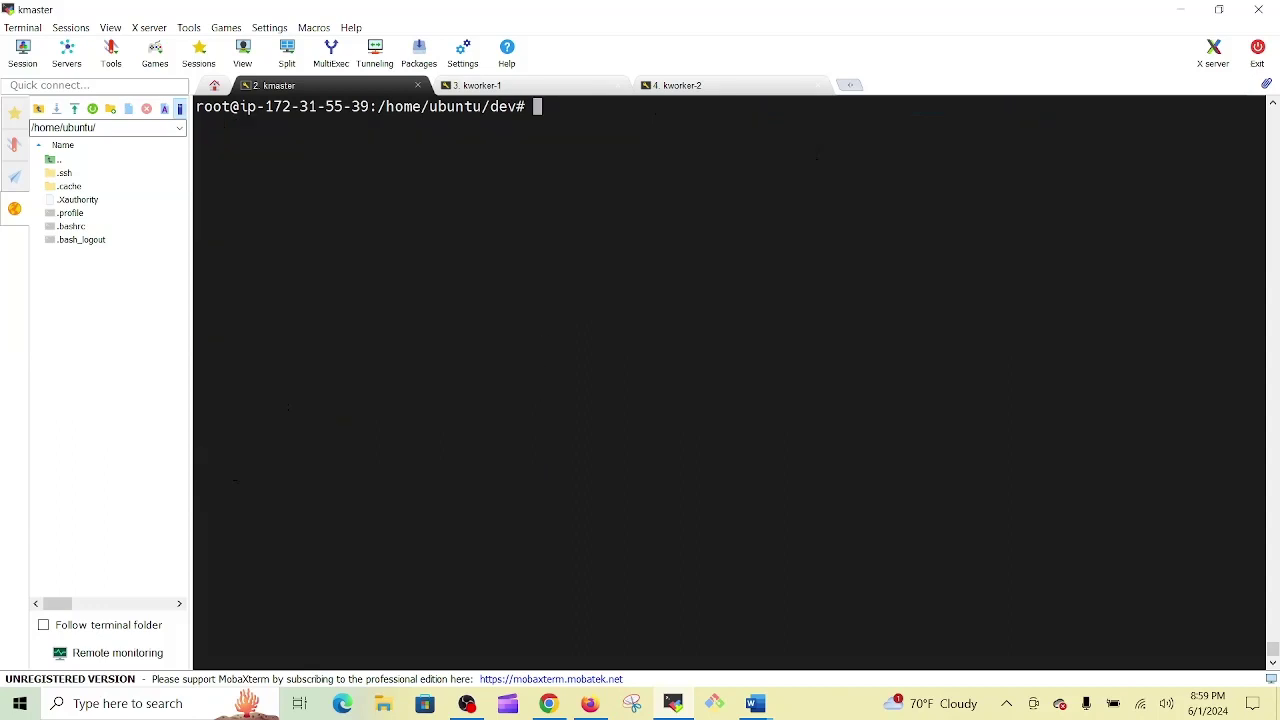
left_click(755, 703)
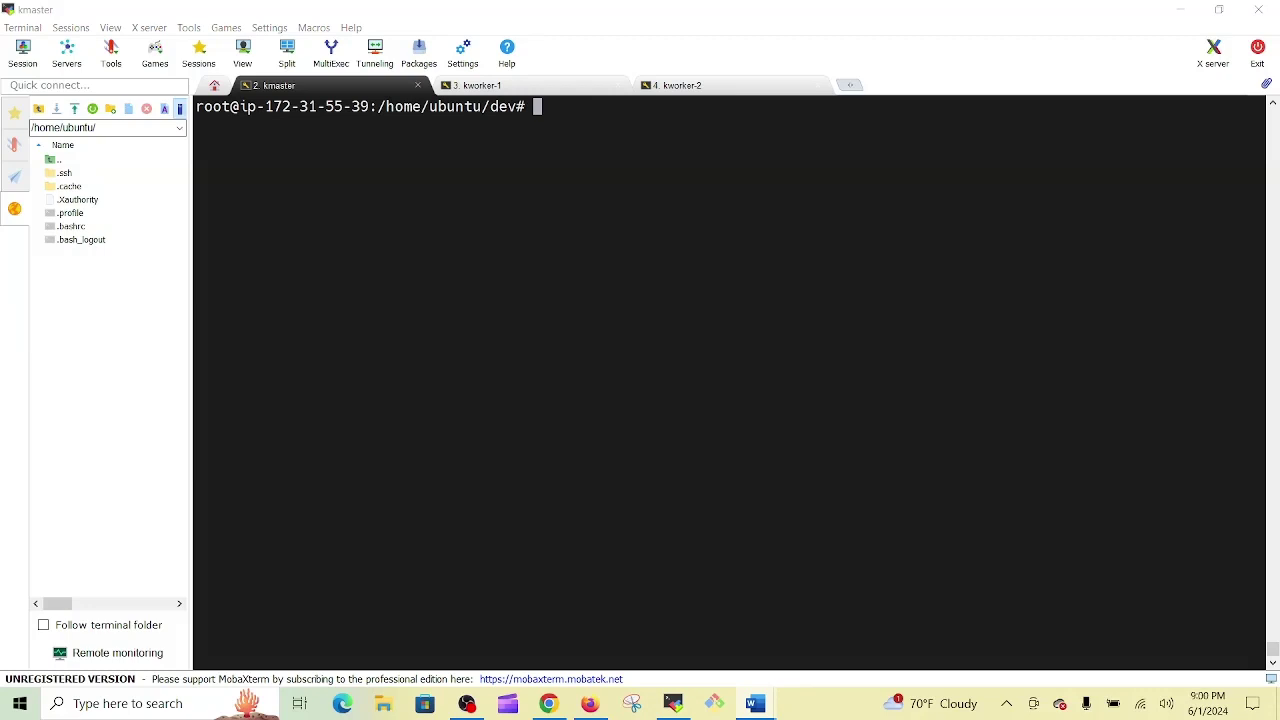
right_click(885, 146)
key("Return")
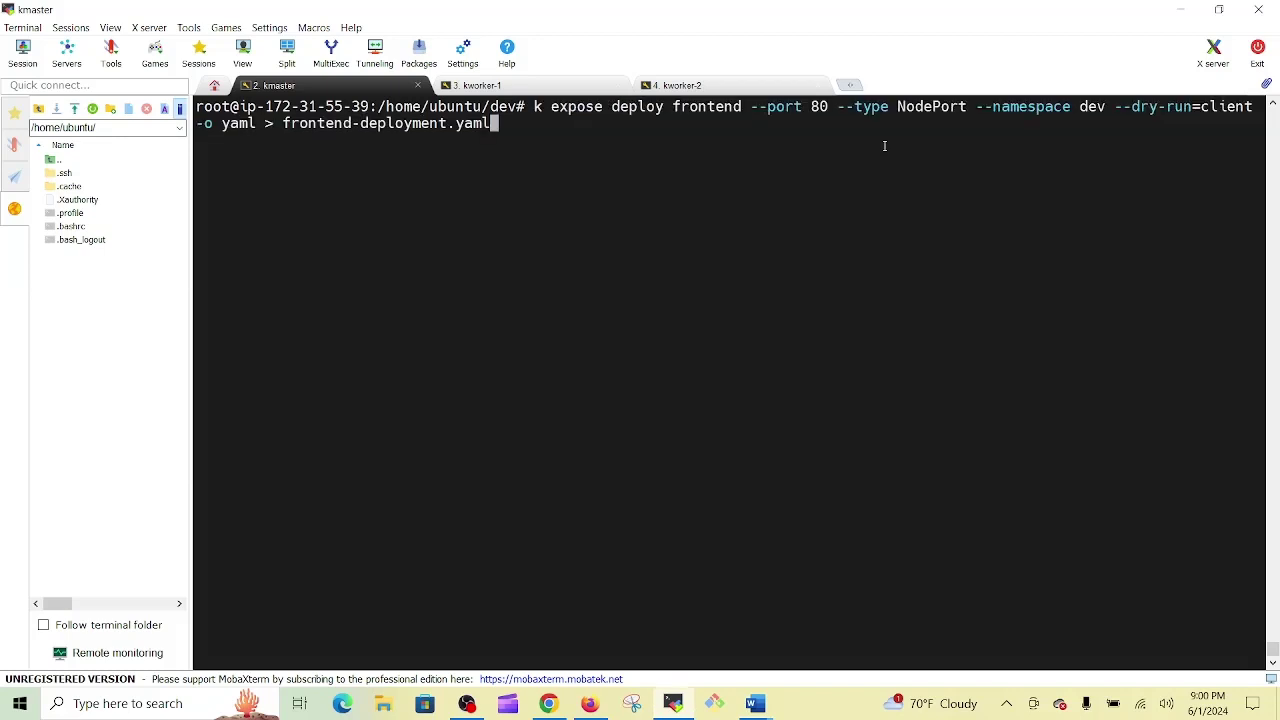
key("Return")
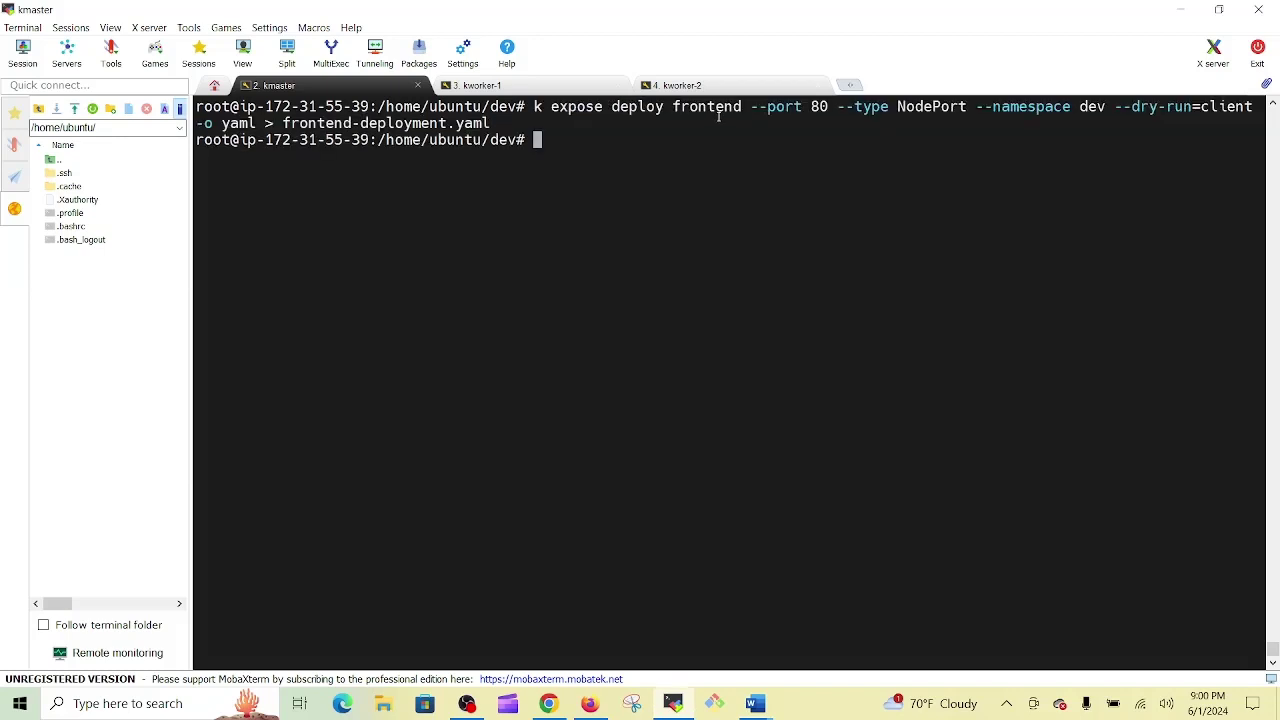
double_click(724, 106)
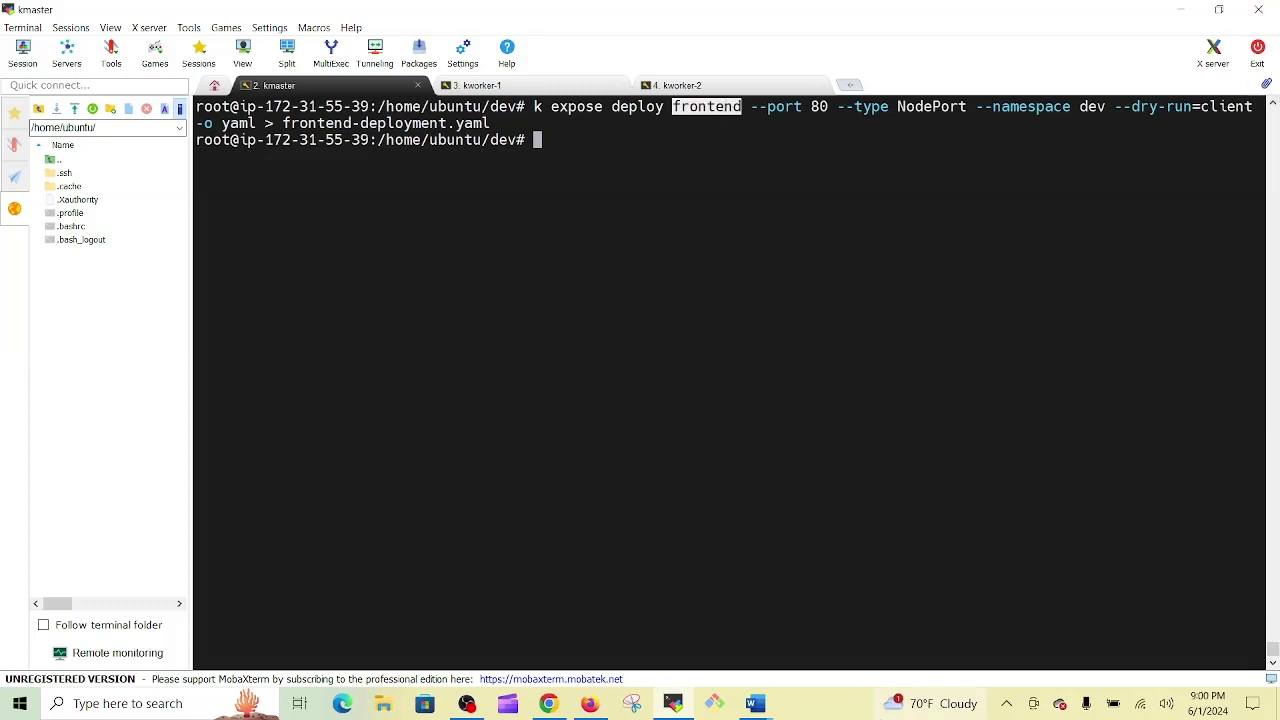
Step: List the directory's files again and display the contents of frontend-deployment.yaml with cat
left_click(700, 225)
type("ls")
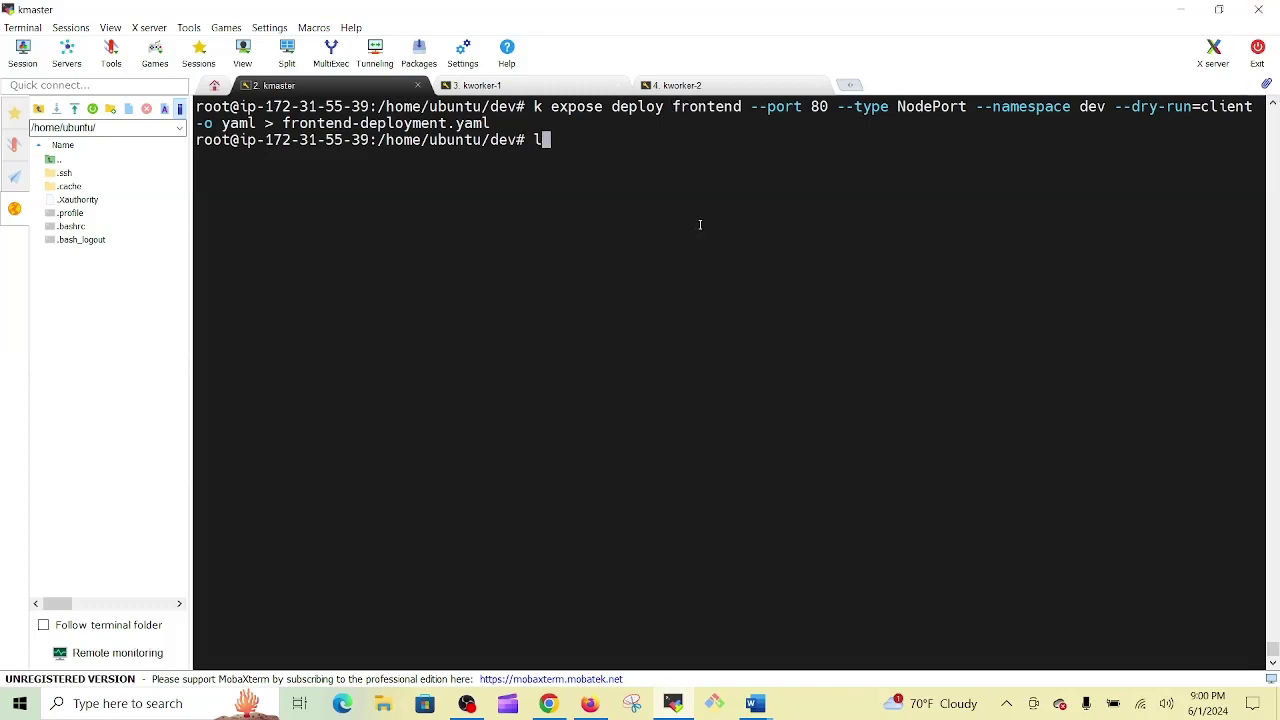
key("Return")
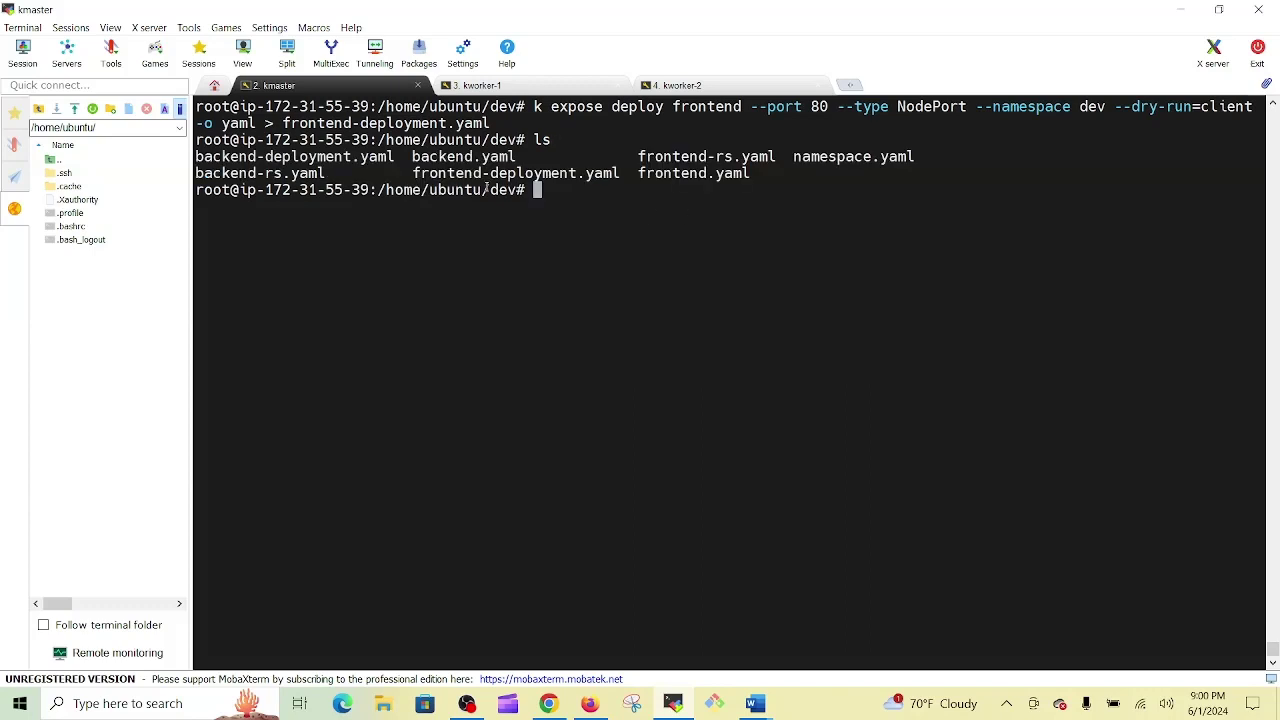
double_click(490, 175)
key("ctrl+c")
left_click(566, 189)
type("cat")
double_click(497, 173)
right_click(497, 173)
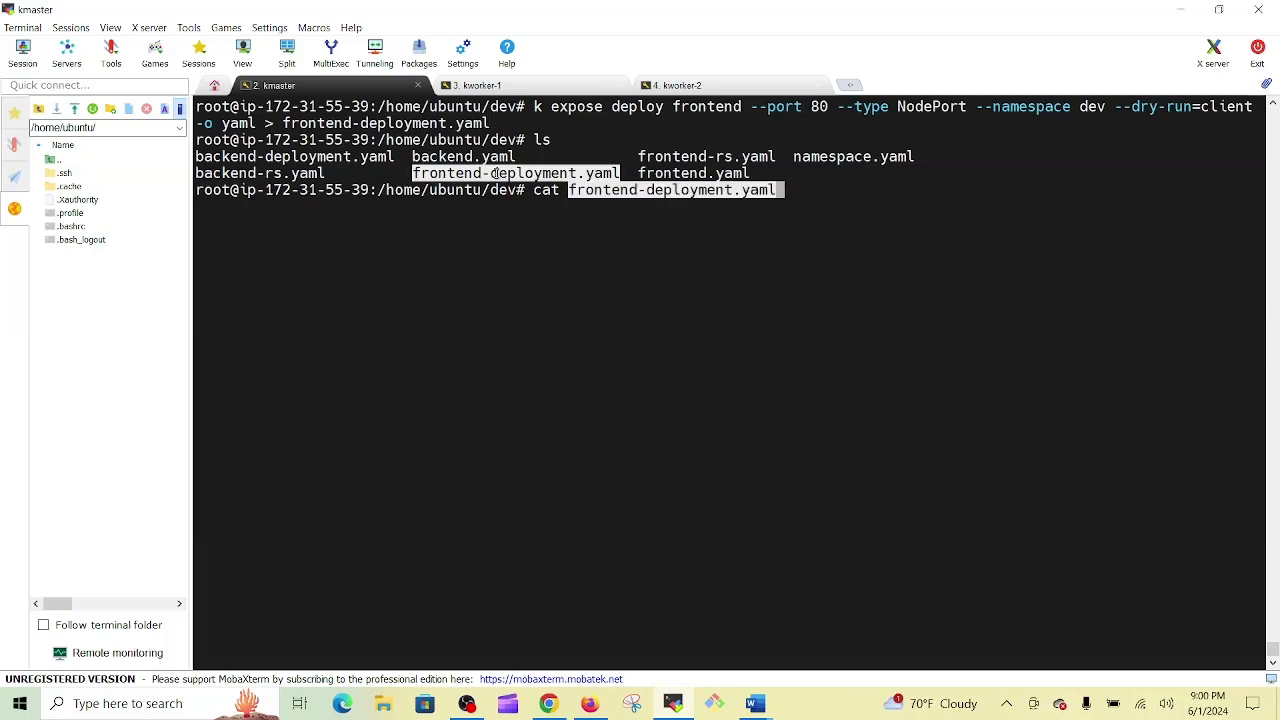
key("Return")
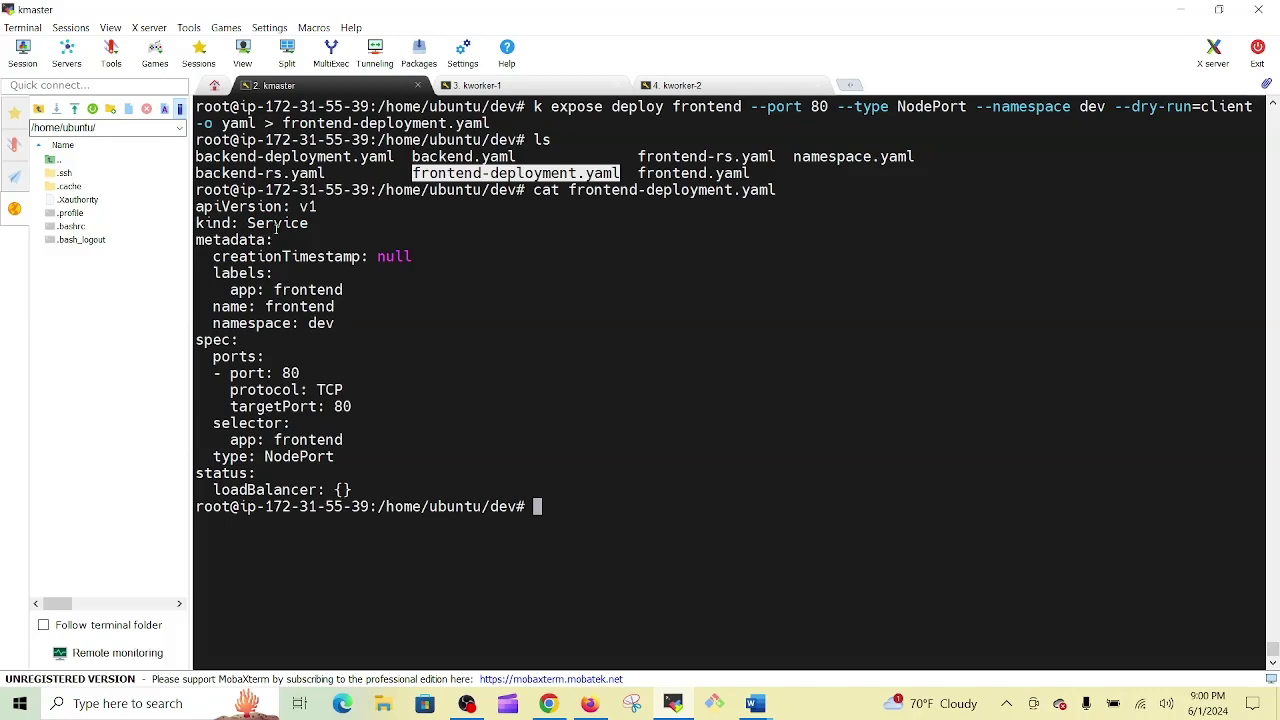
Step: Examine the kind and loadBalancer status entries of the frontend manifest against the deploy resource named in the expose command
double_click(298, 222)
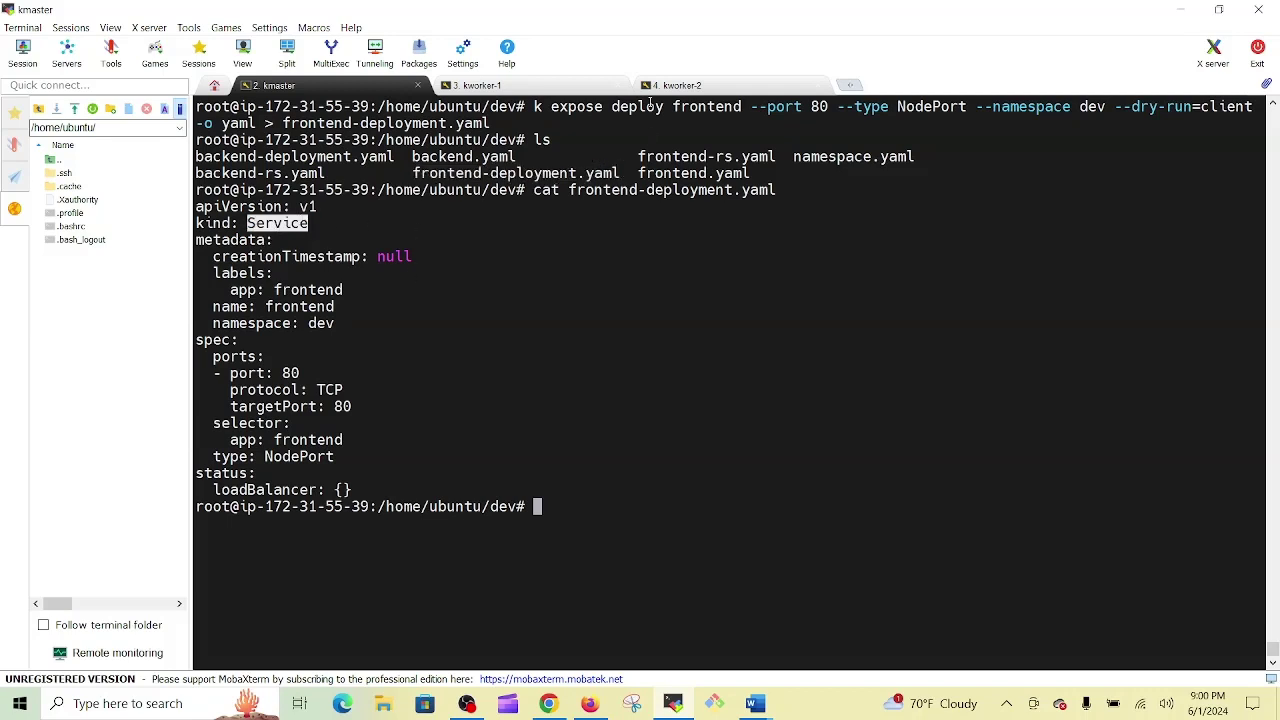
double_click(648, 106)
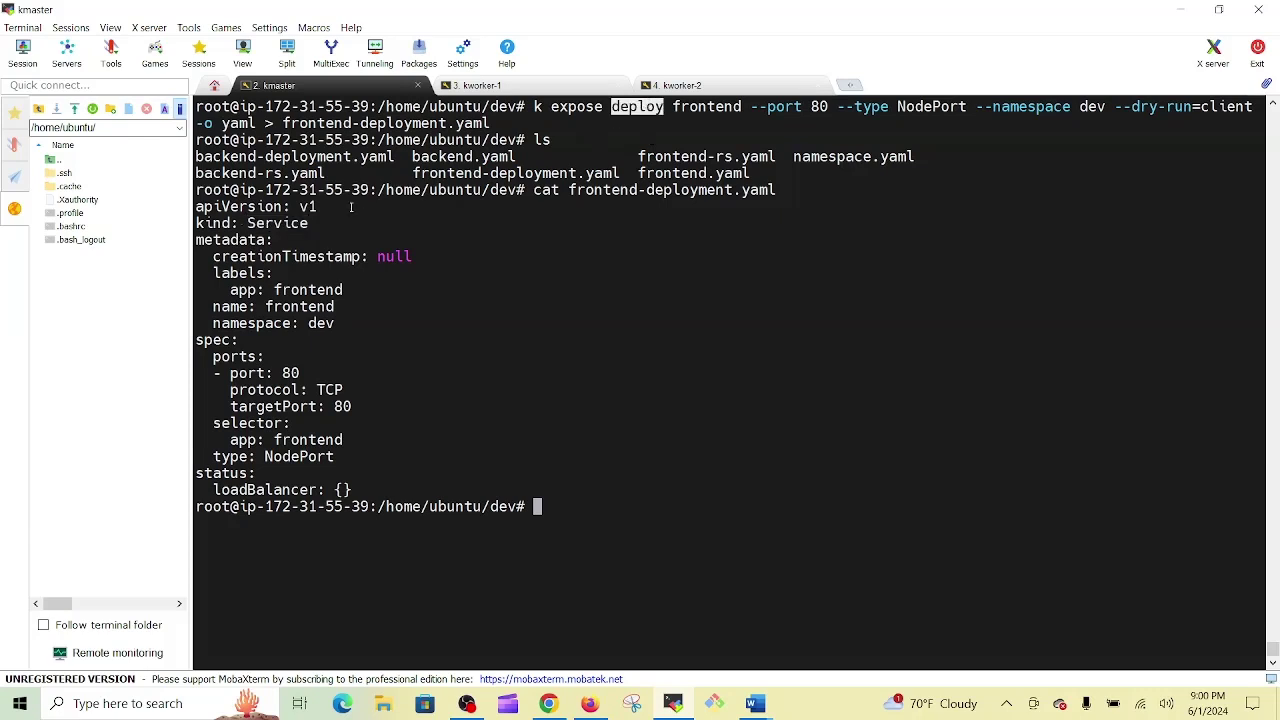
double_click(290, 222)
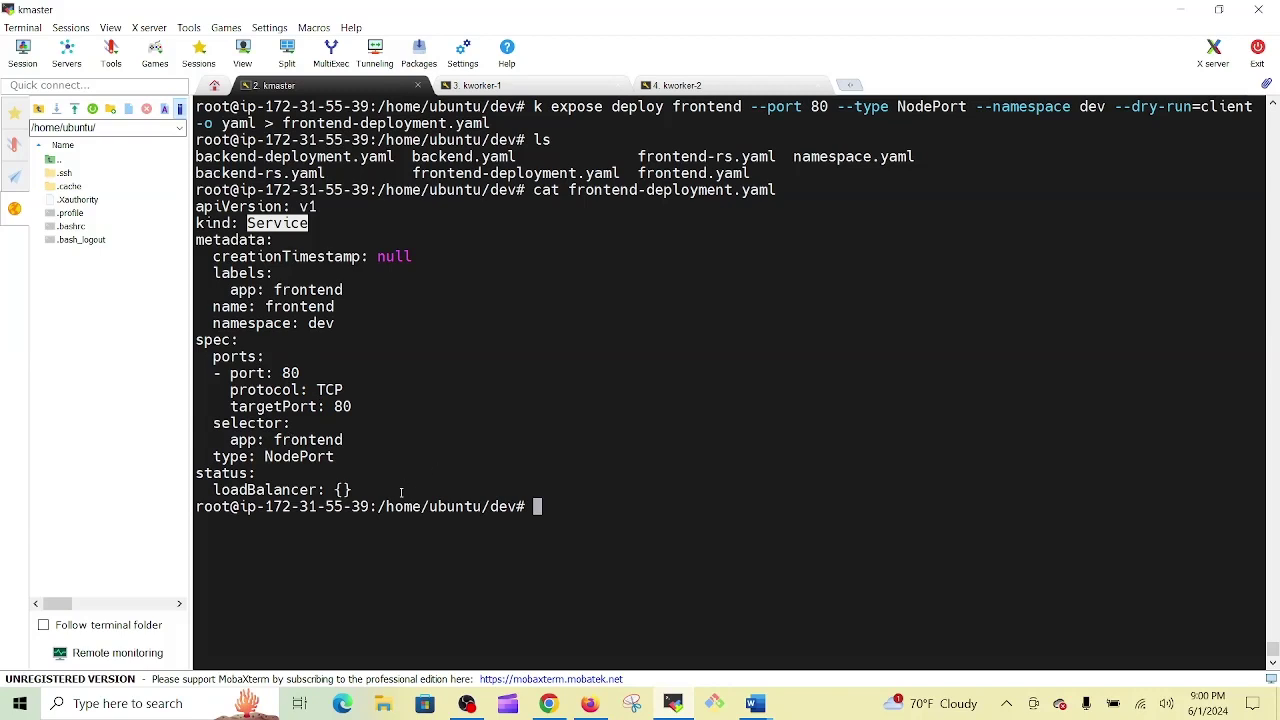
double_click(290, 489)
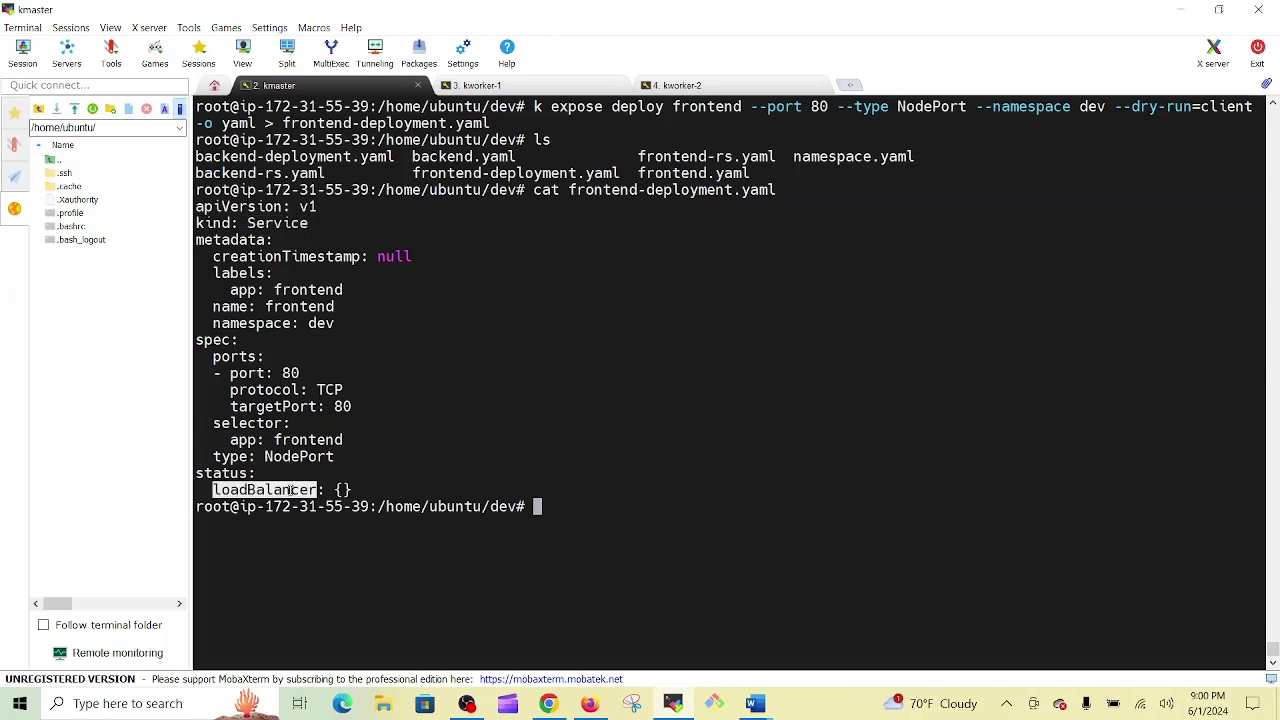
left_click(407, 489)
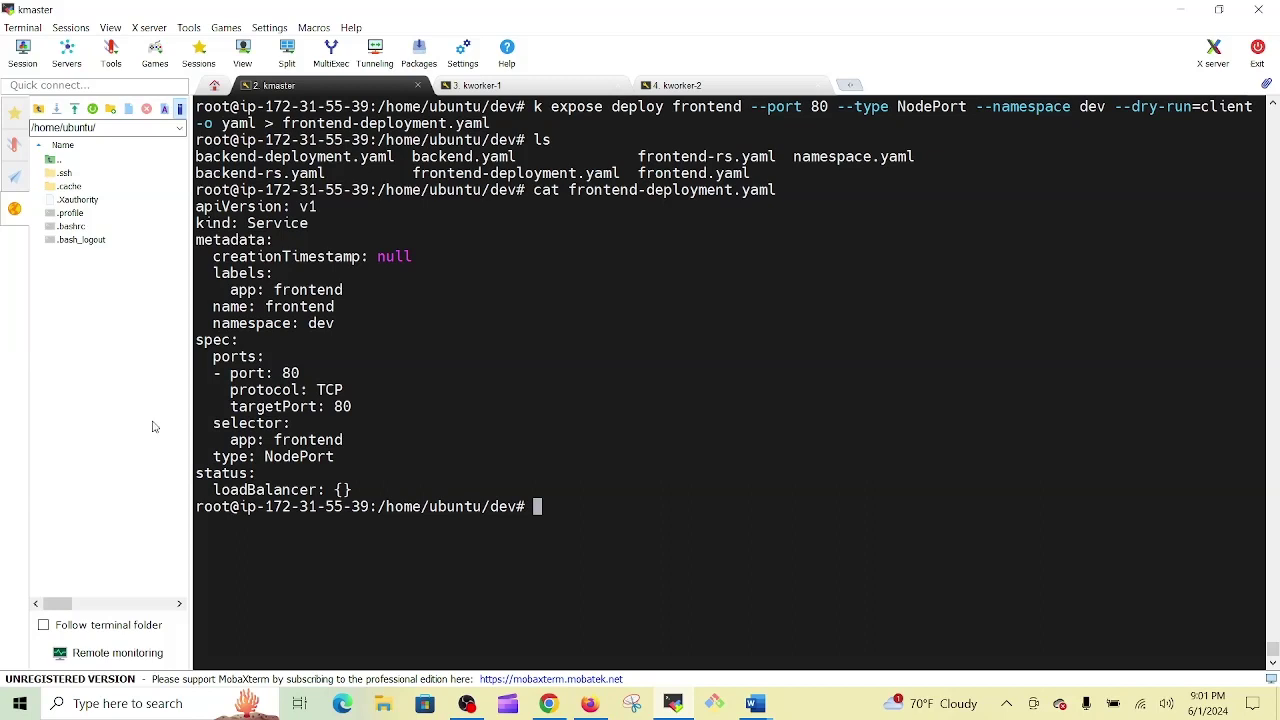
double_click(260, 490)
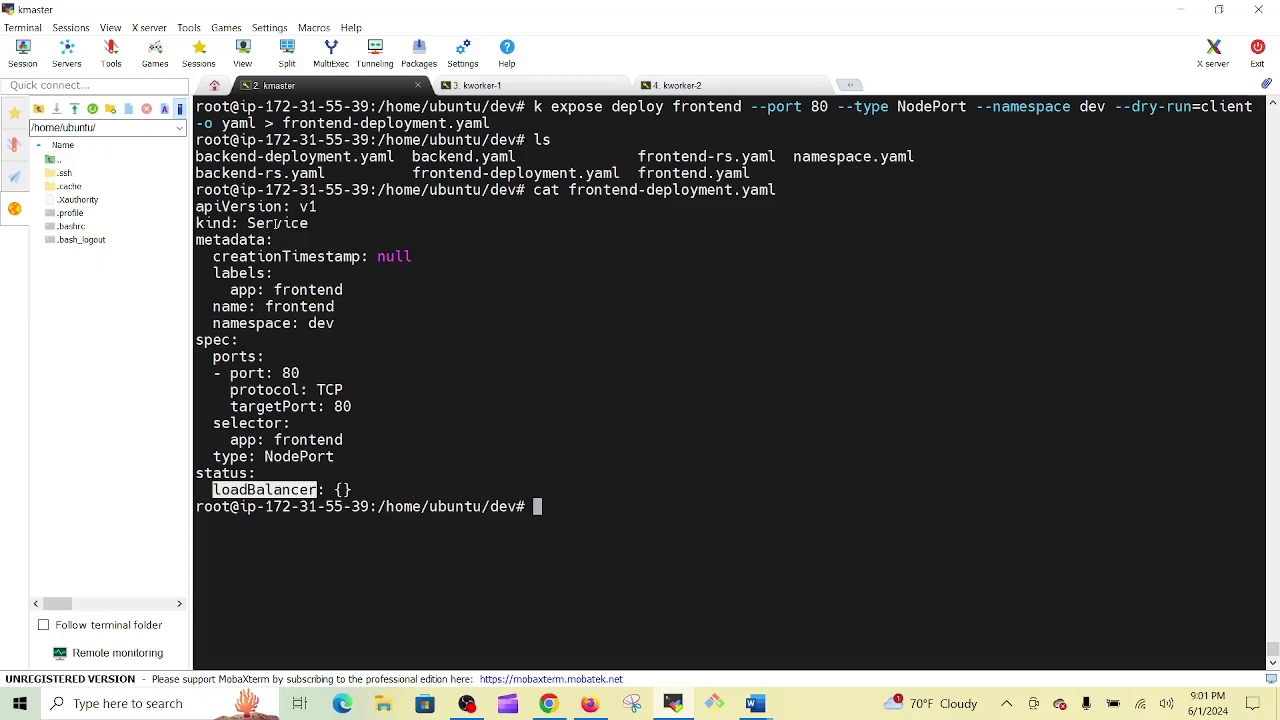
double_click(277, 223)
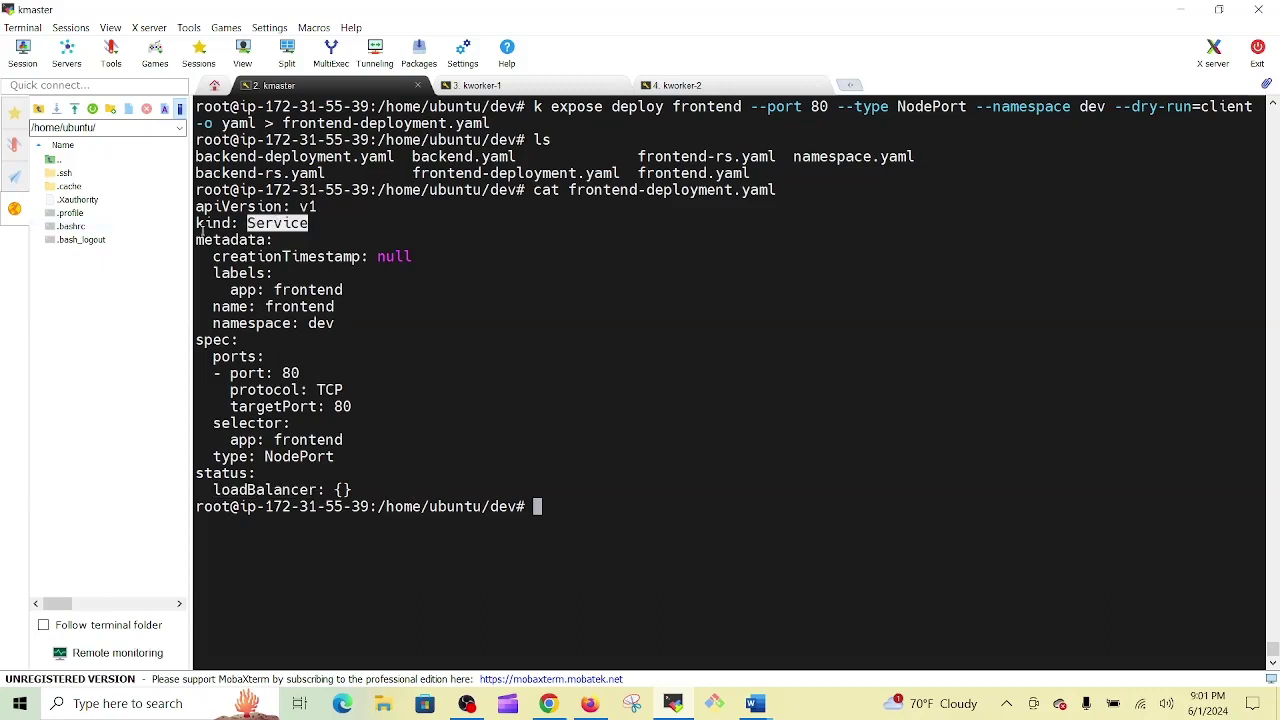
left_click(290, 229)
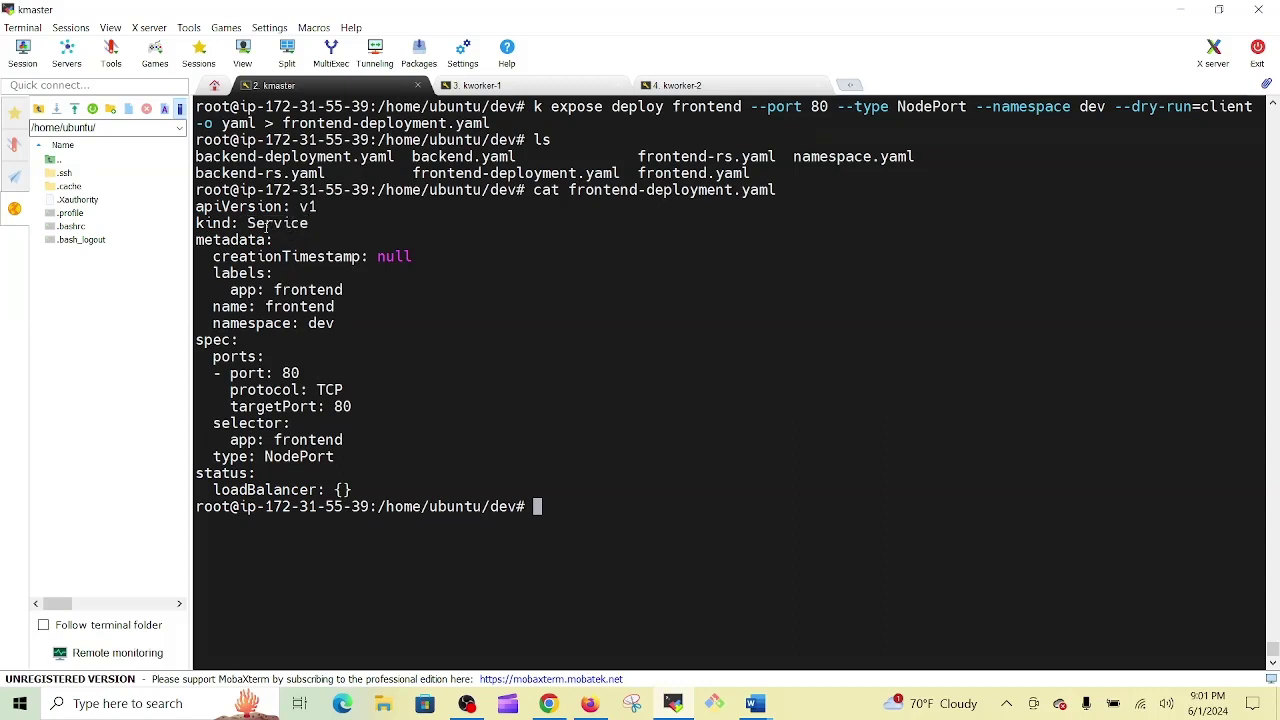
double_click(263, 228)
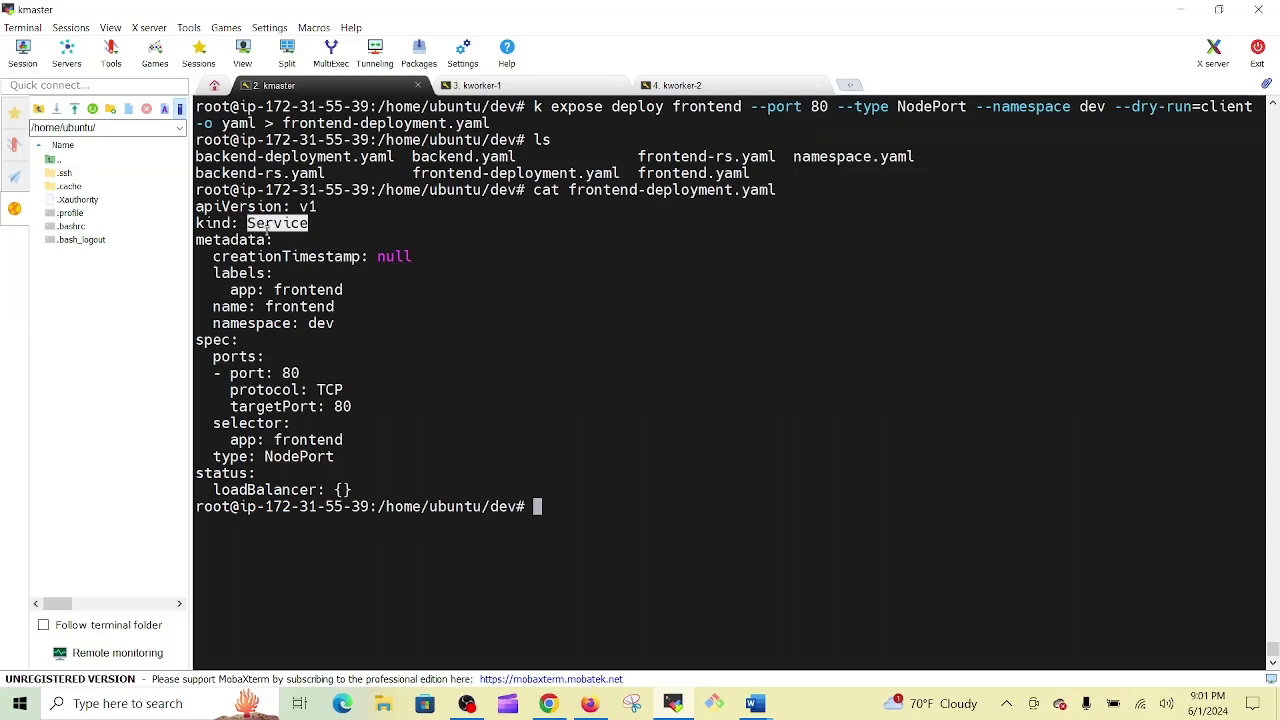
left_click(280, 226)
double_click(280, 226)
left_click(314, 222)
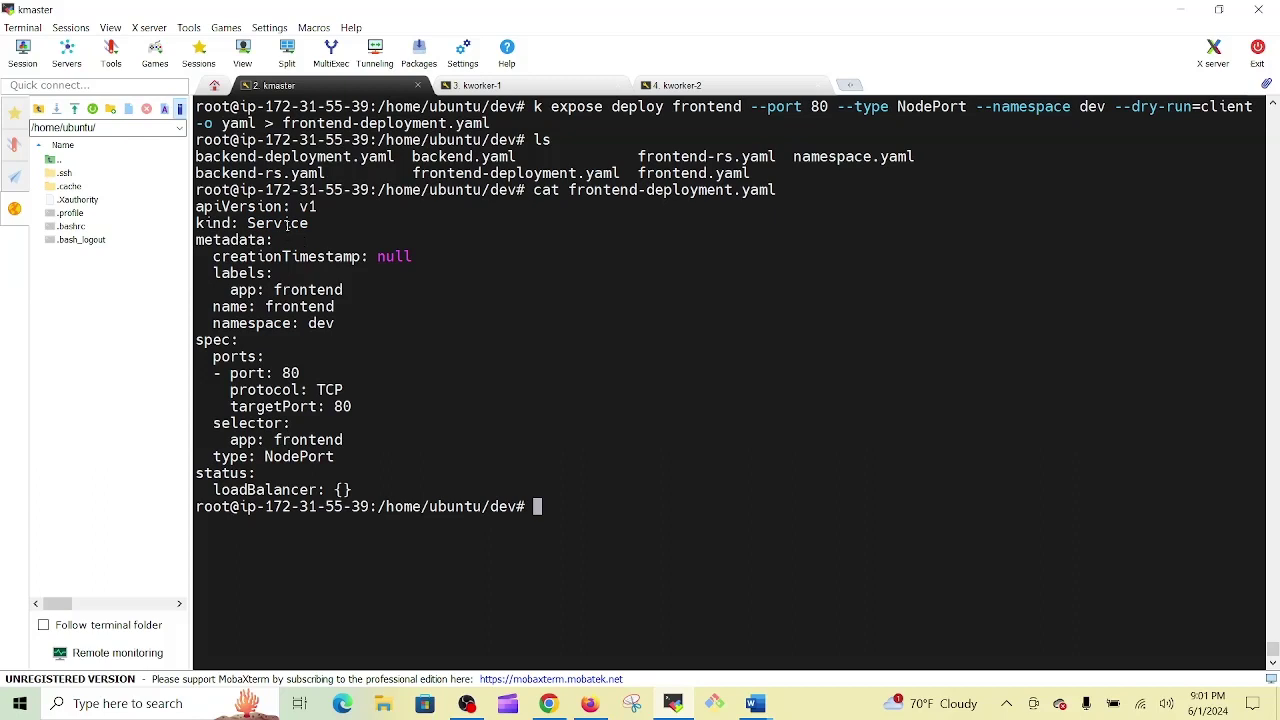
Step: Review the Service kind and the loadBalancer status entry once more in the displayed frontend manifest
double_click(287, 225)
double_click(265, 489)
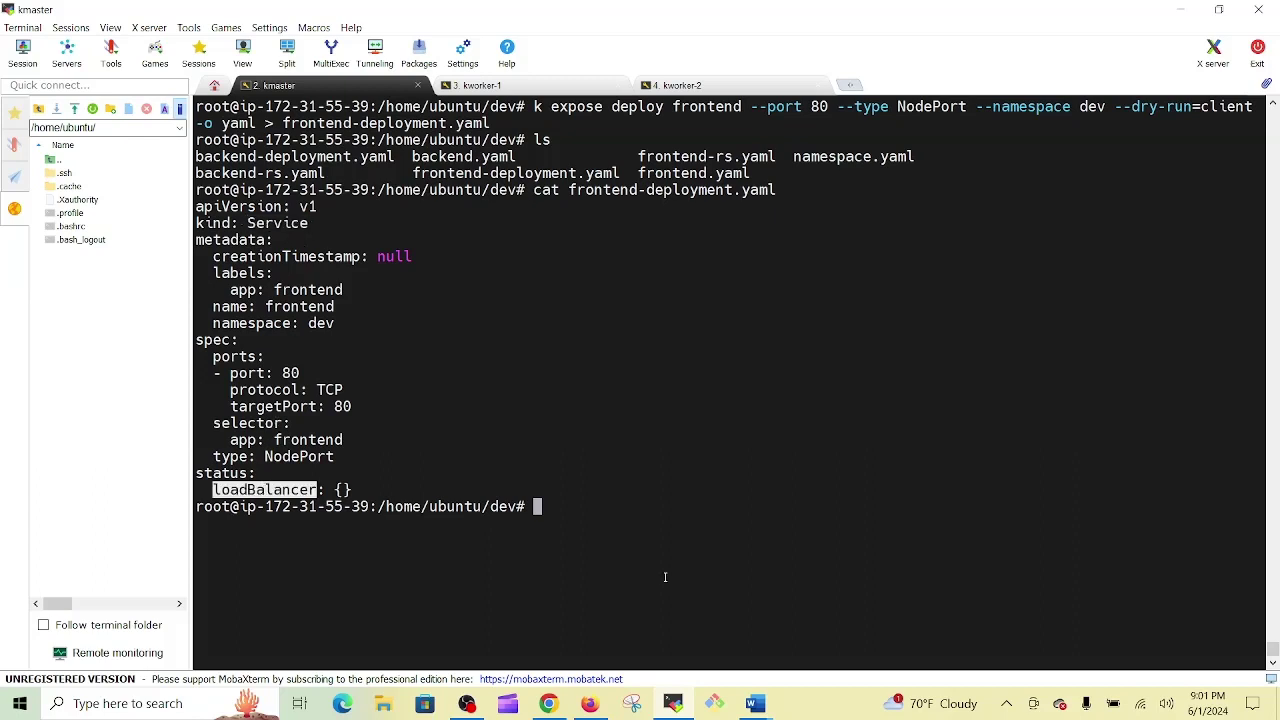
left_click(667, 538)
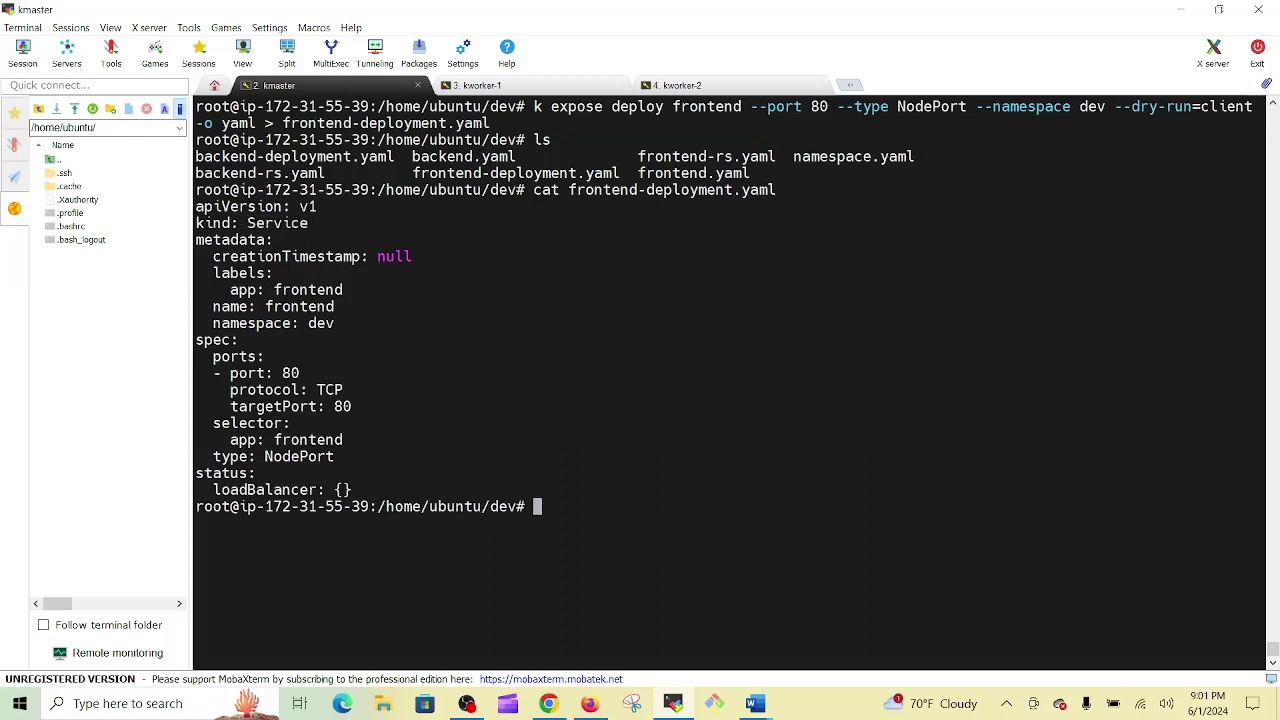
key("alt+Tab")
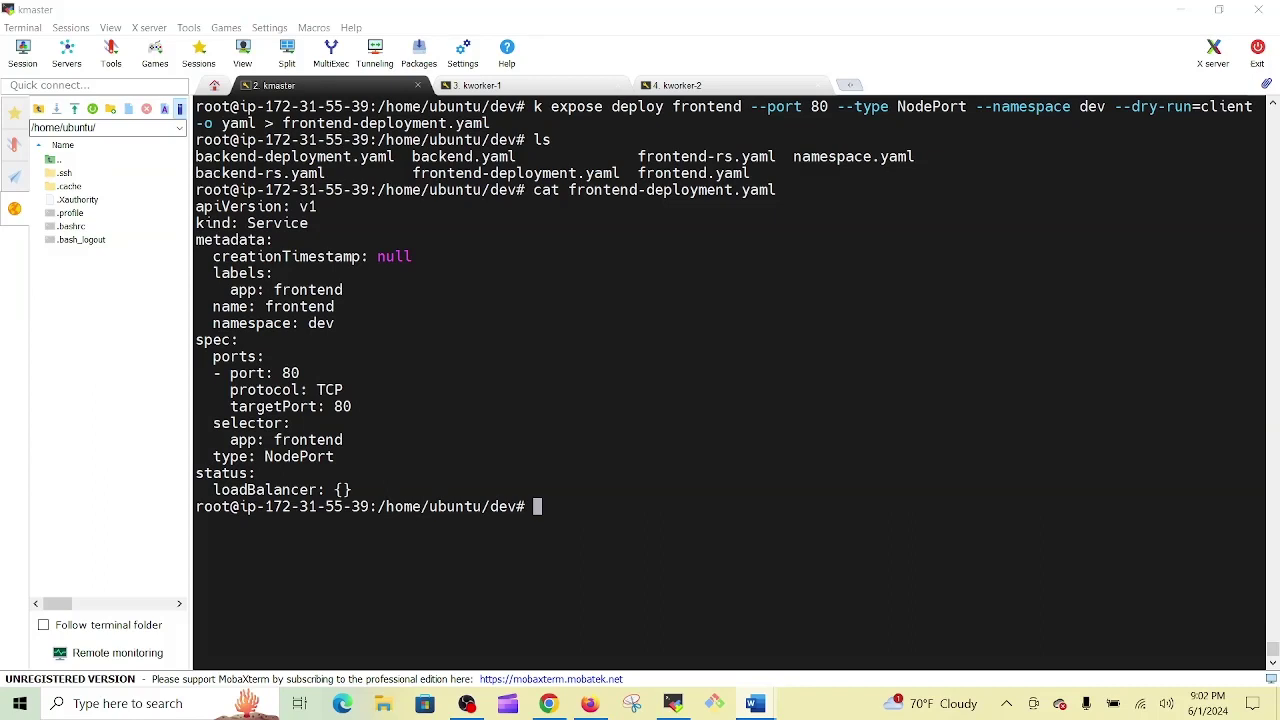
Step: Clear the terminal and open frontend-deployment.yaml in vim
left_click(928, 292)
key("ctrl+l")
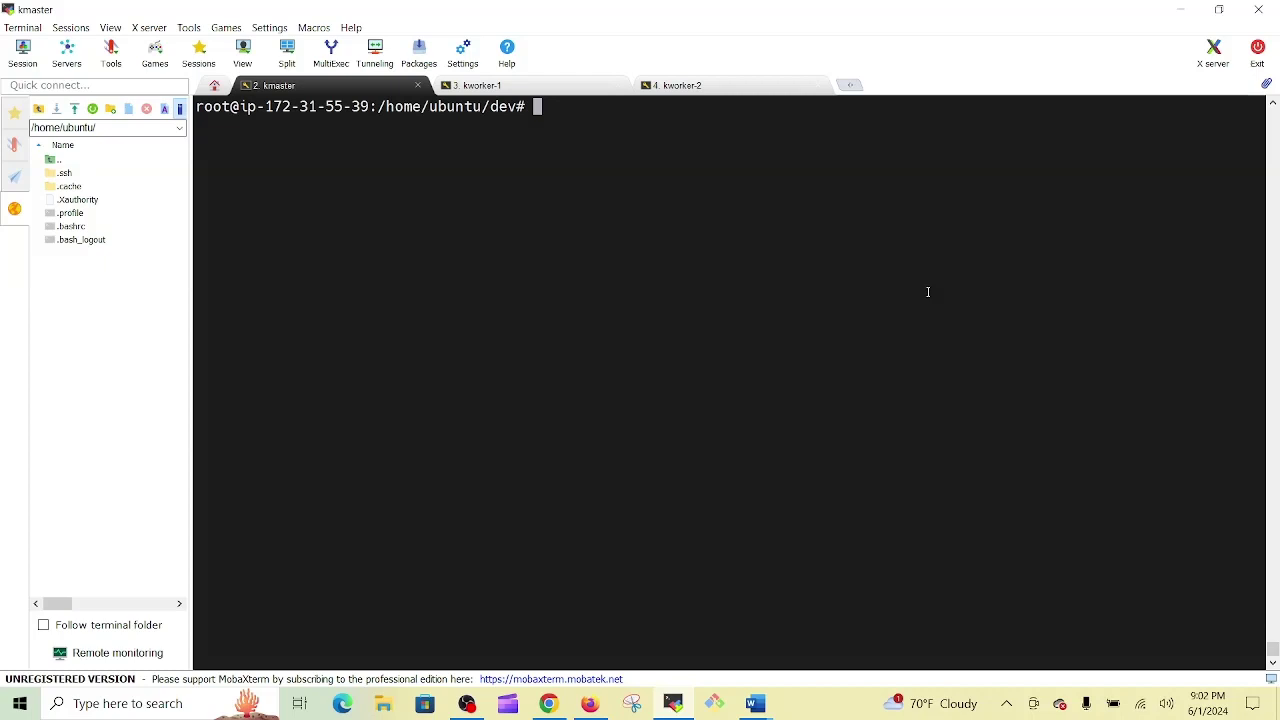
type("vim frontend-")
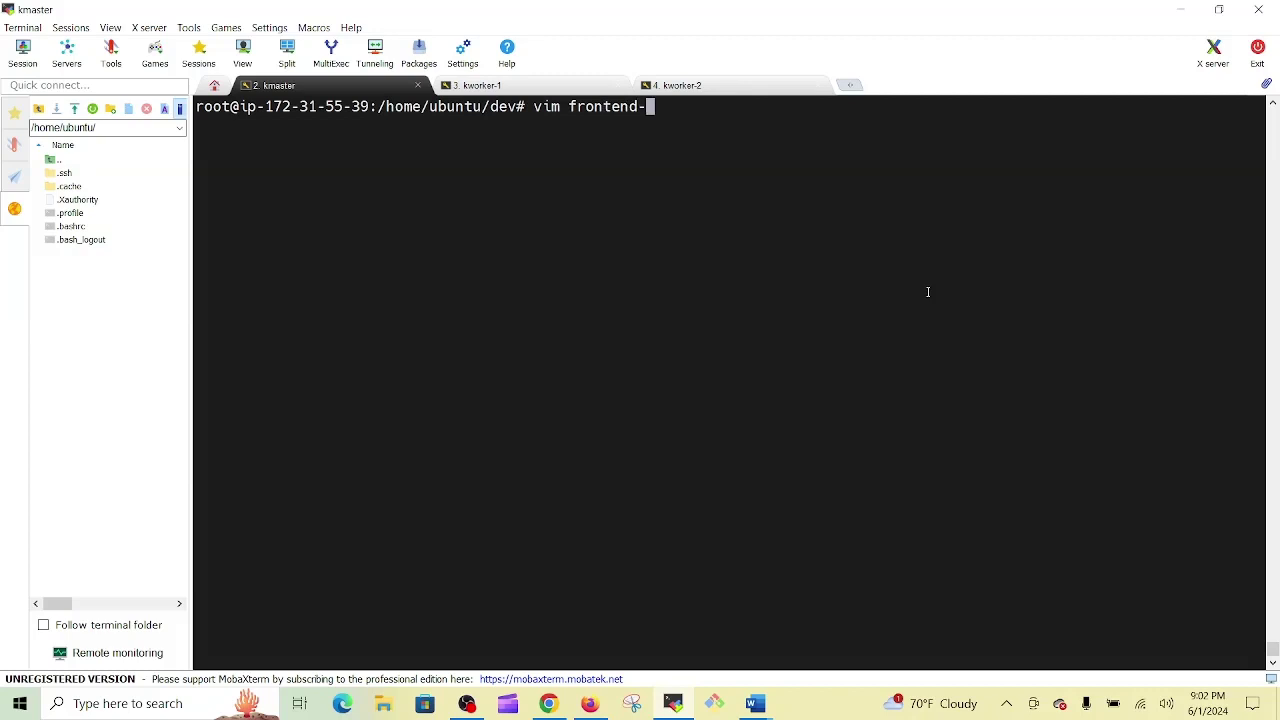
type("de")
key("Tab")
key("Return")
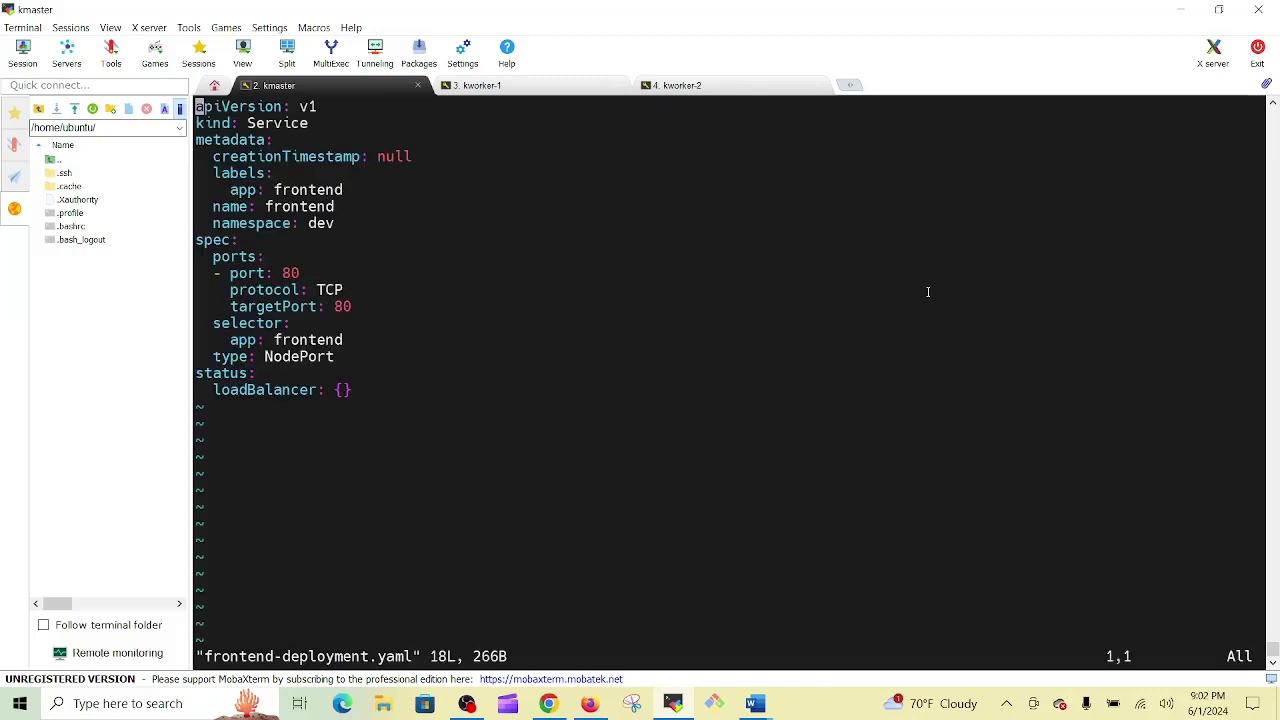
Step: Add nodePort: 30006 below targetPort in the ports section of the frontend manifest, then save the file and quit vim
key("i")
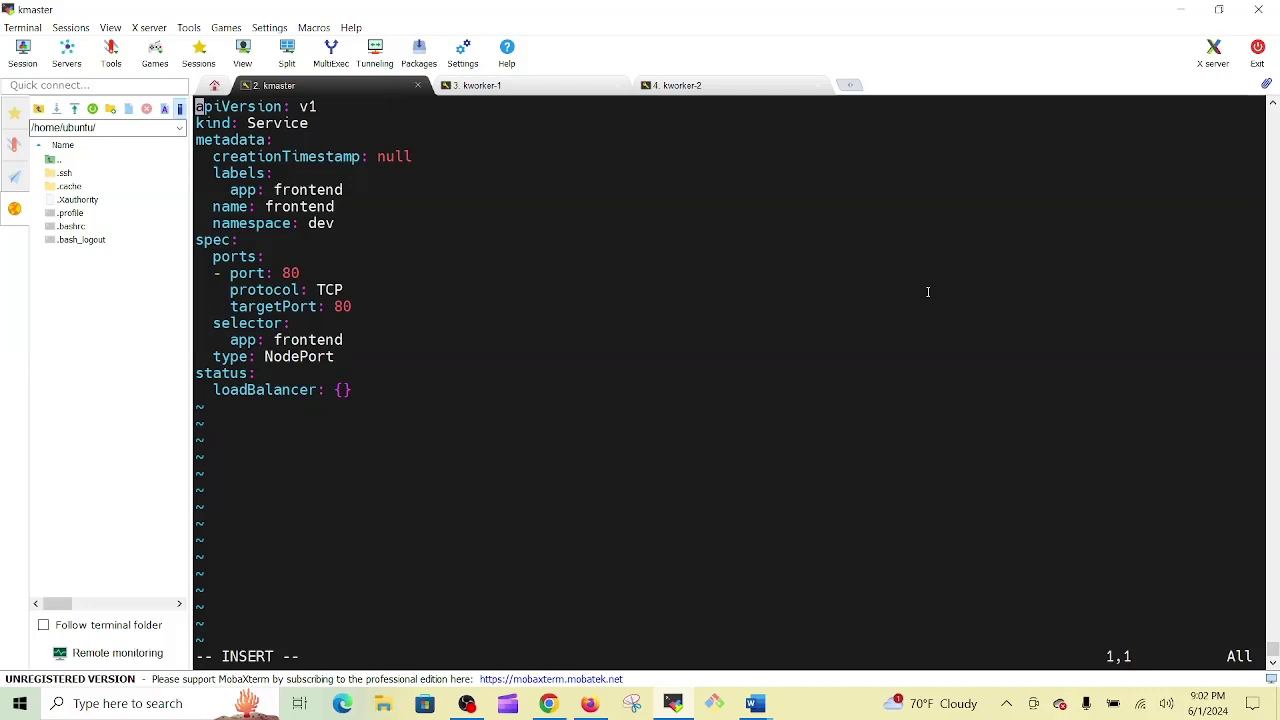
key("Down")
key("Right")
key("Right")
key("Right")
key("Right")
key("Right")
key("Right")
key("Down")
key("Down")
key("Down")
key("Down")
key("Down")
key("Down")
key("Down")
key("Down")
key("Down")
key("Down")
key("Down")
key("Down")
key("Down")
key("Right")
key("Up")
key("Up")
key("Right")
key("Right")
key("Right")
key("Right")
key("Right")
key("Right")
key("Right")
key("Right")
key("Right")
key("Right")
key("Right")
key("Return")
type("- ")
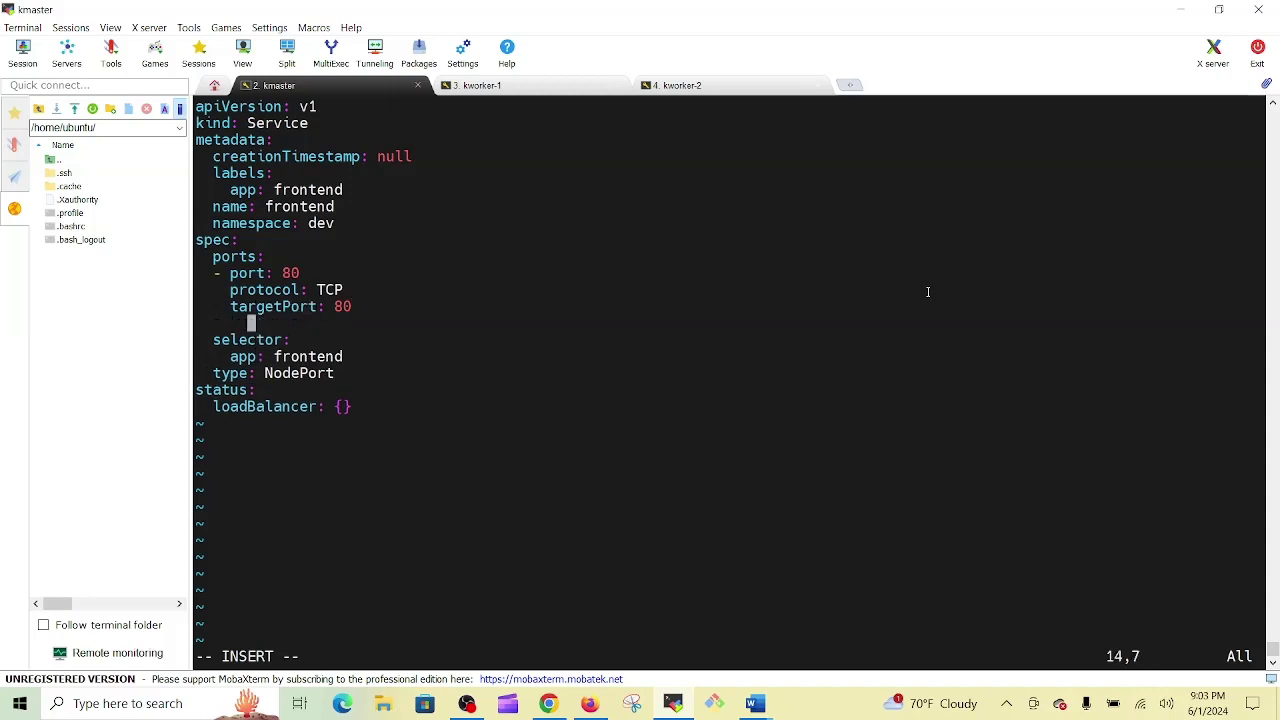
key("BackSpace")
key("BackSpace")
type("nodePort:")
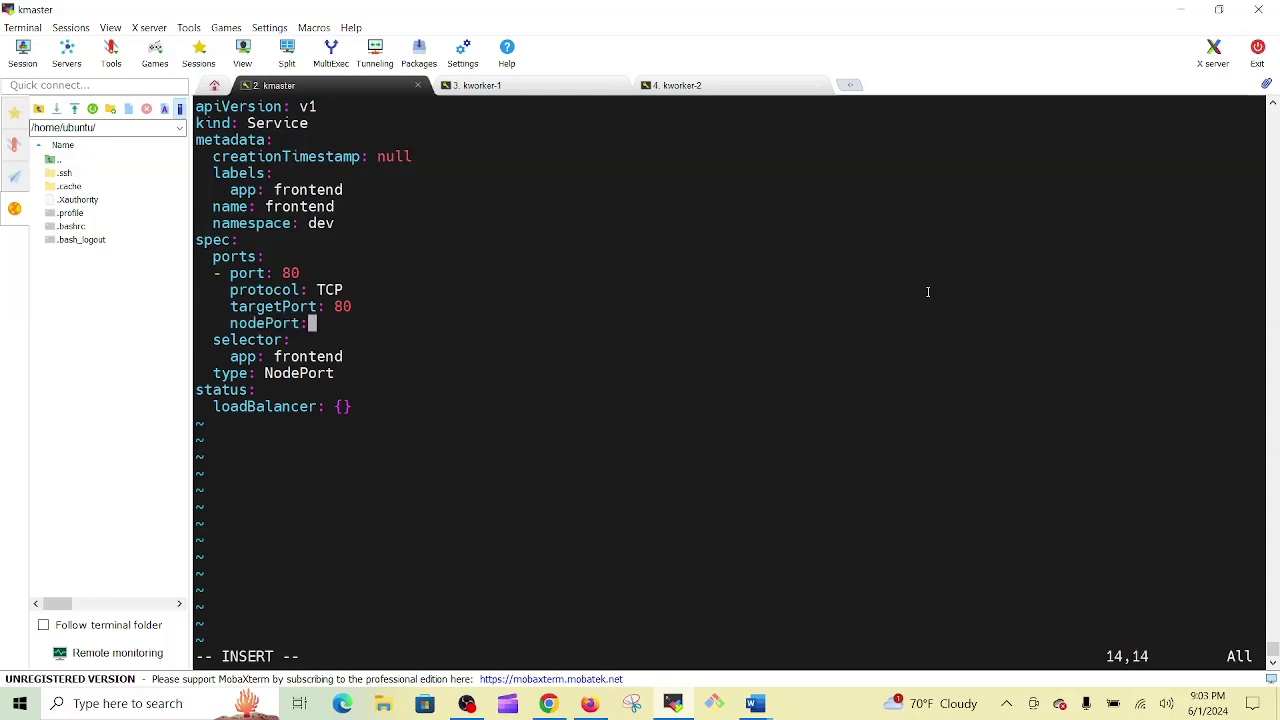
type(" 30006")
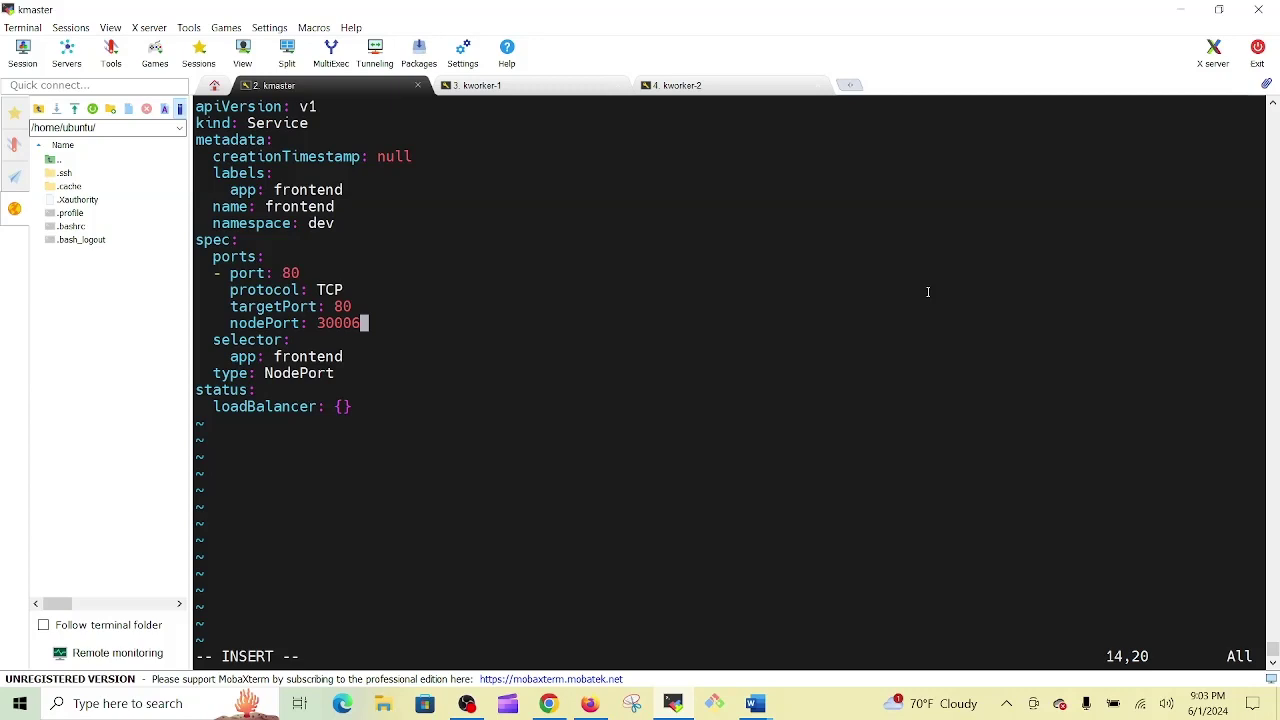
key("Escape")
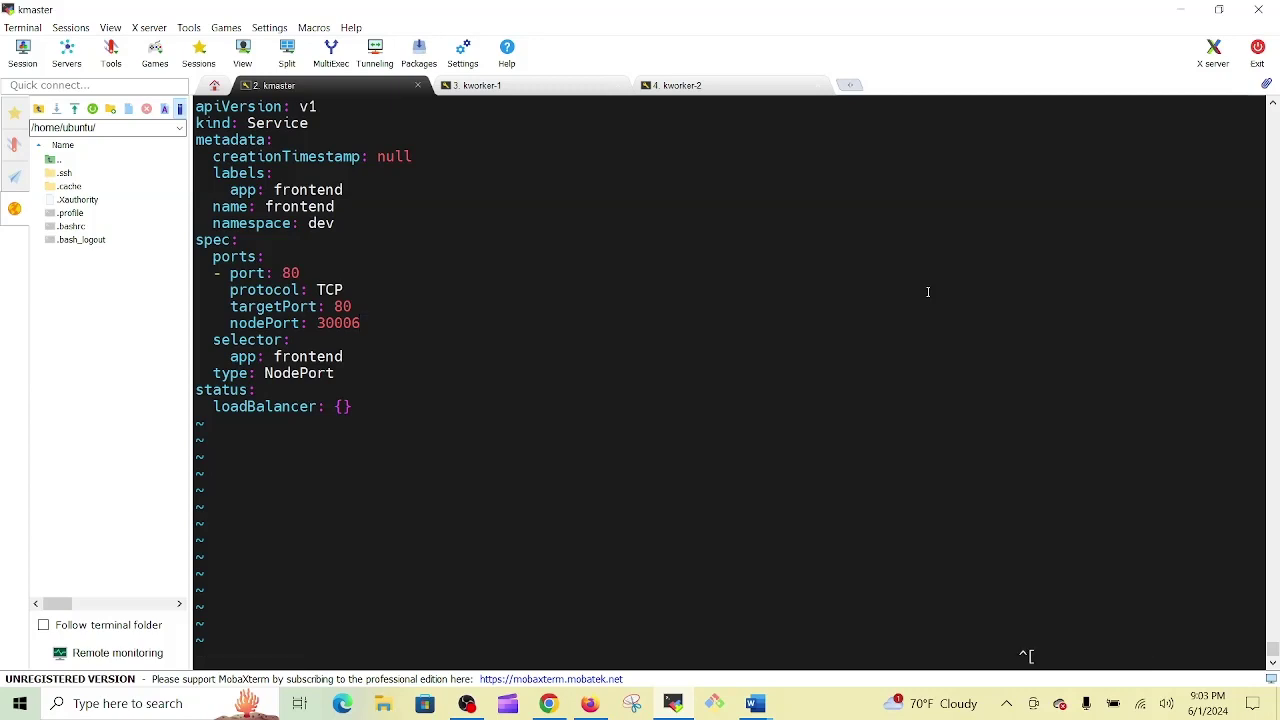
key("shift+colon")
type("wq")
key("Return")
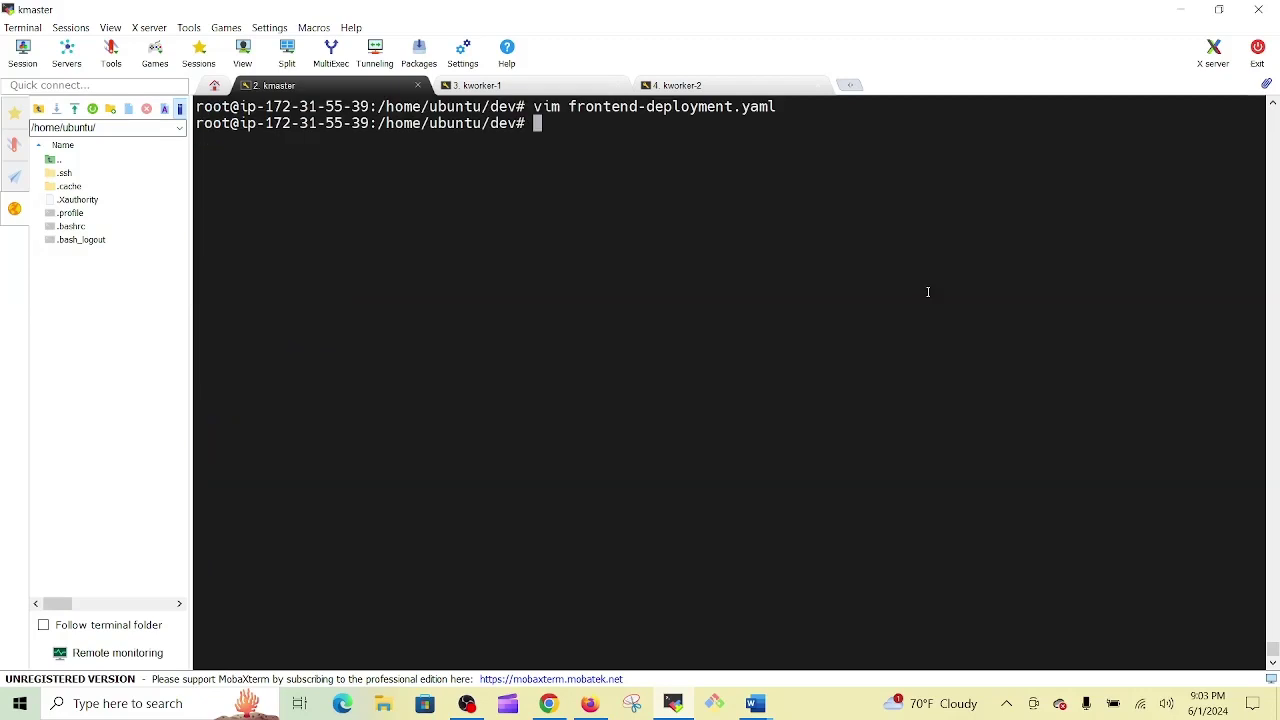
Step: Run k get svc -n dev and check the node port used by the existing frontend-svc service
type("k get svc -n")
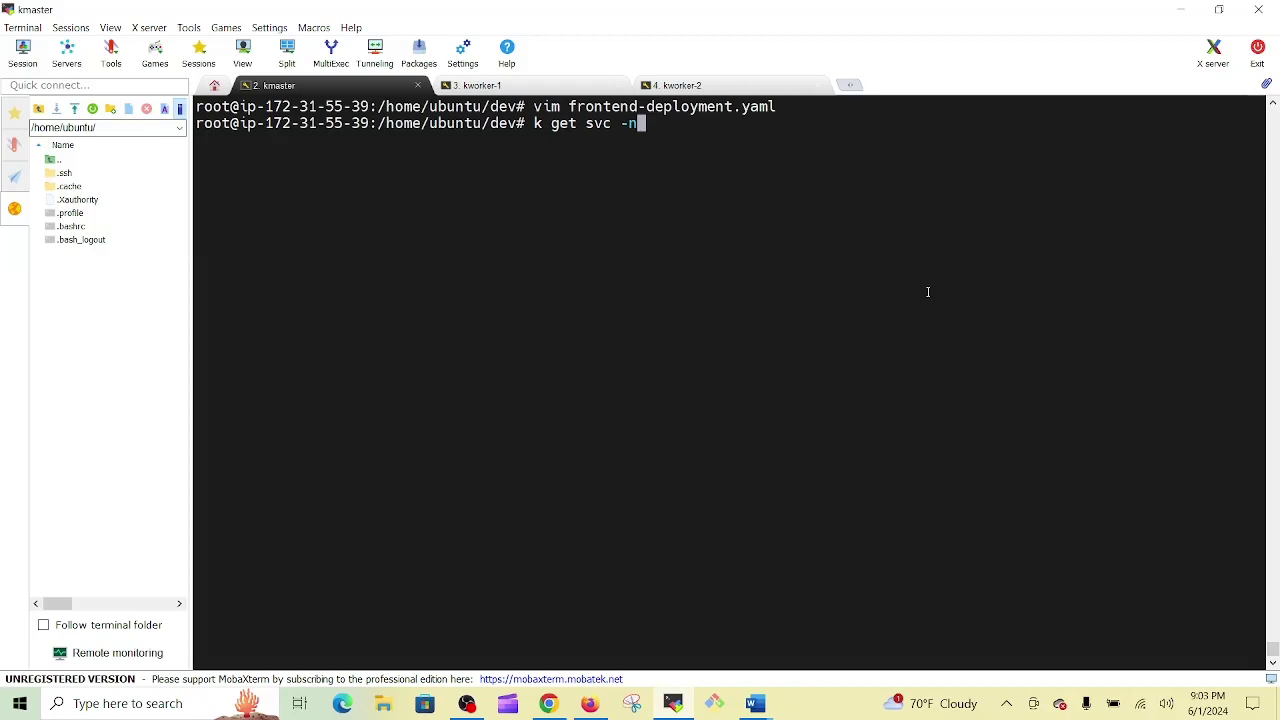
type(" dev")
key("Return")
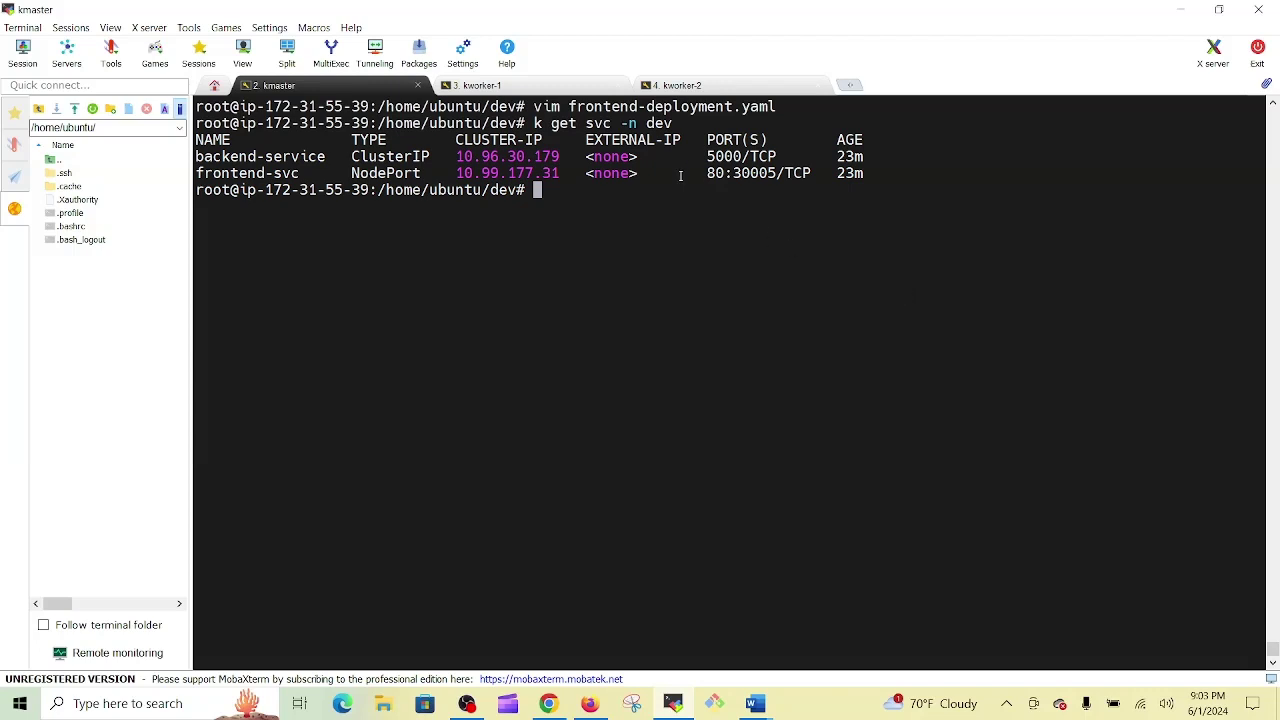
double_click(763, 174)
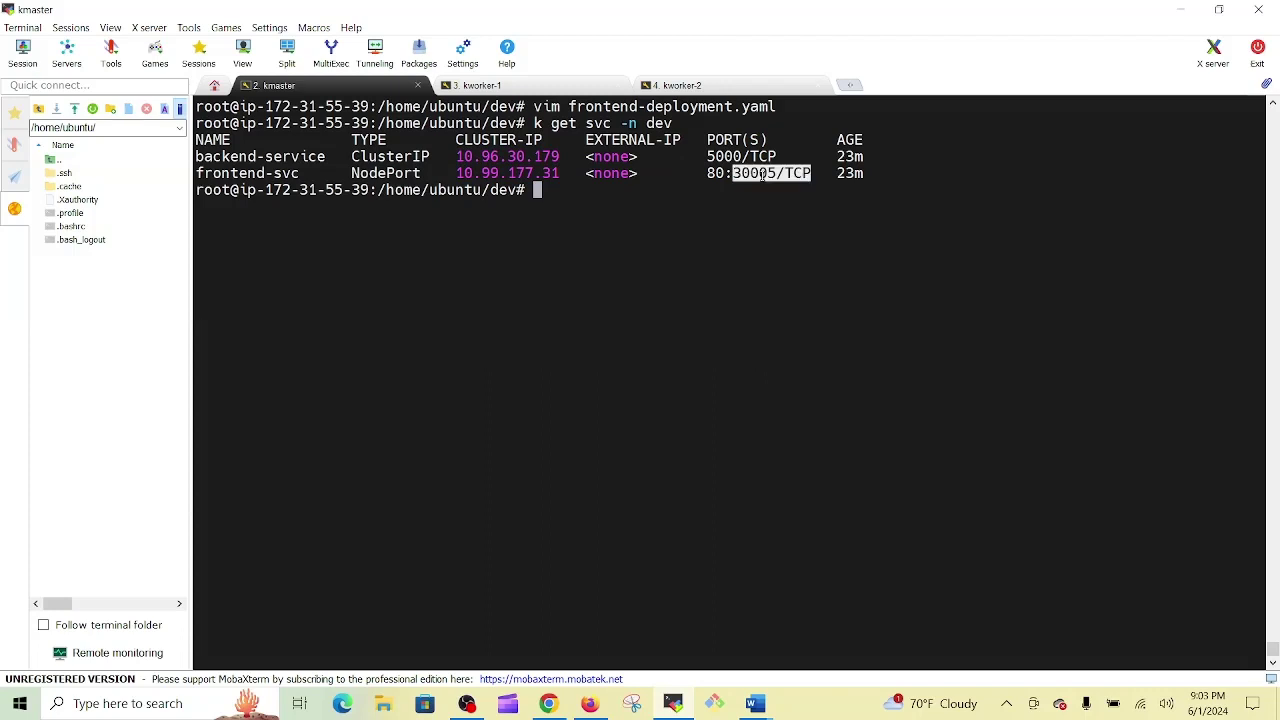
left_click(720, 219)
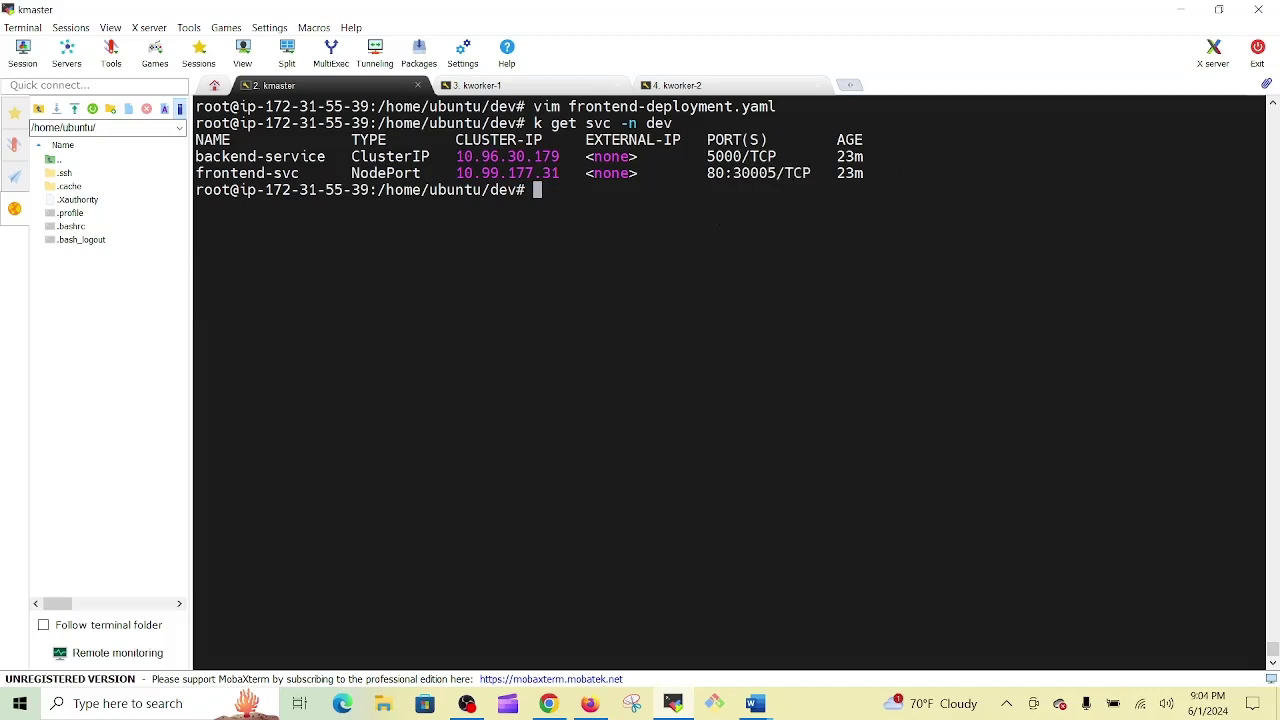
Step: Create the backend service by running k apply -f backend-deployment.yaml
key("alt+Tab")
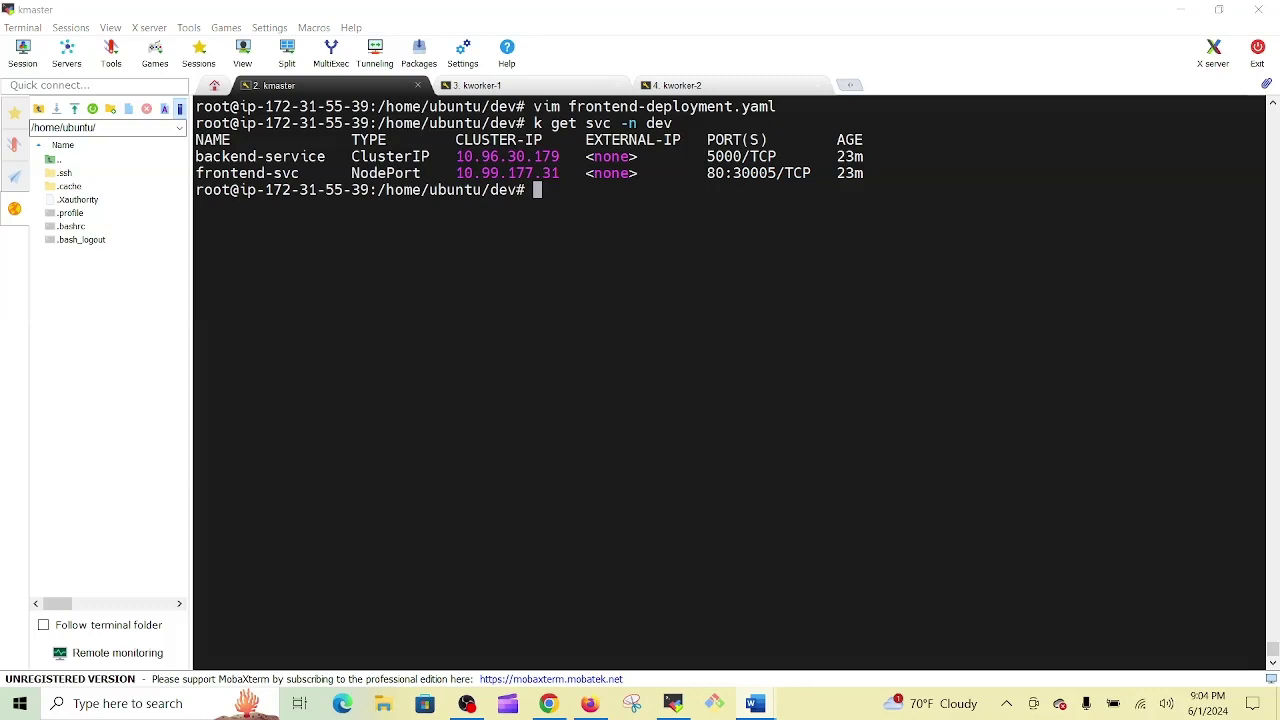
key("alt+Tab")
right_click(845, 205)
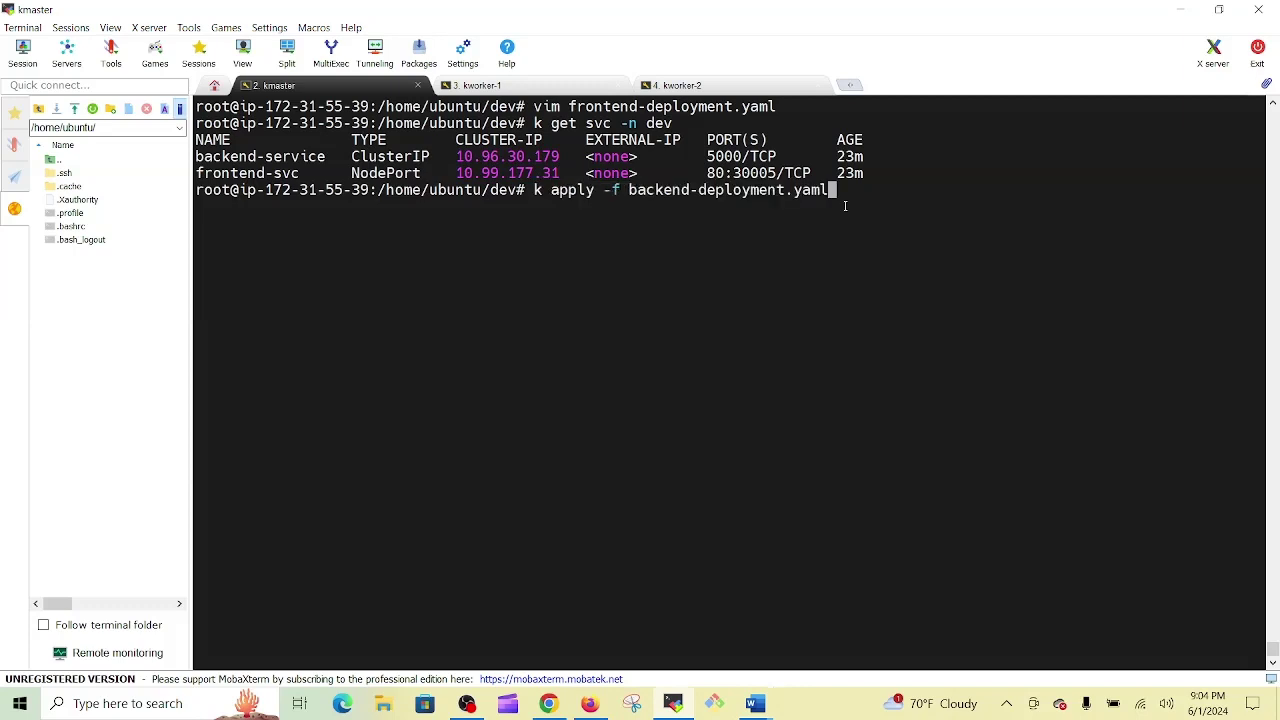
key("Return")
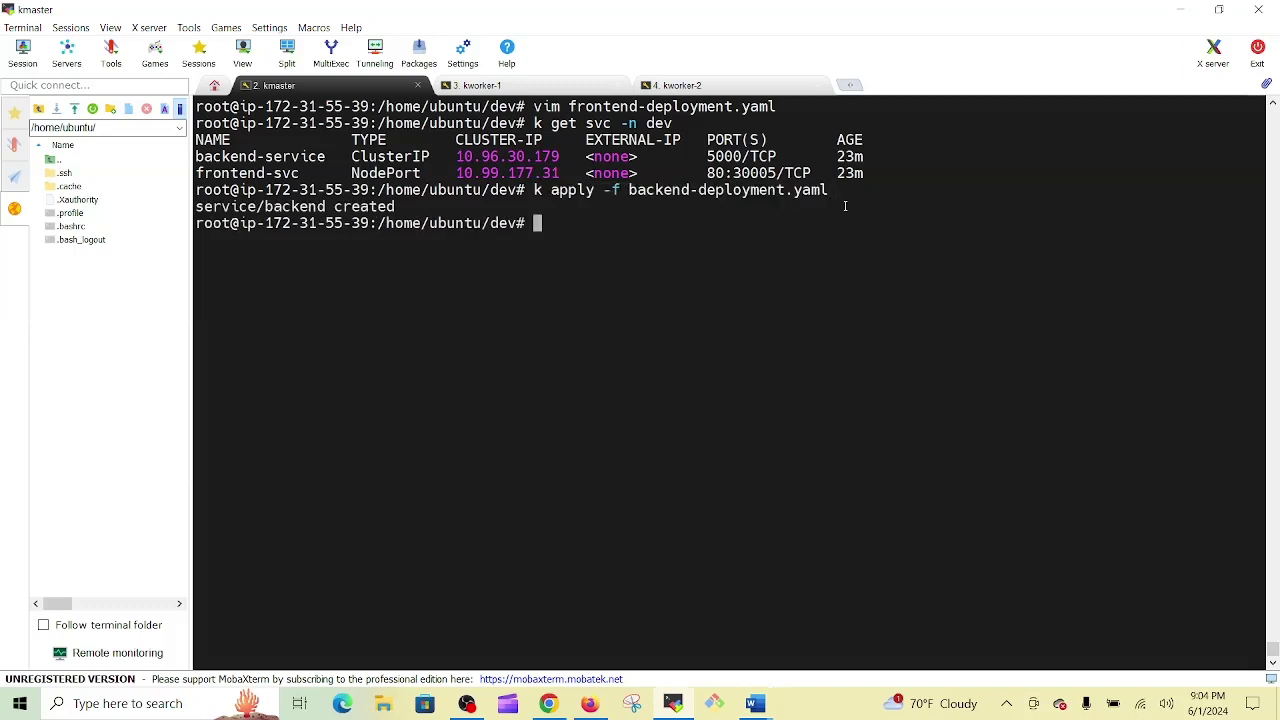
Step: Create the frontend service by running k apply -f frontend-deployment.yaml, adapting the previous apply command
key("Up")
key("Left")
key("Left")
key("Left")
key("Left")
key("Left")
key("Left")
key("Left")
key("Left")
key("Left")
key("Left")
key("Left")
key("Left")
key("Left")
key("Left")
key("Left")
key("Left")
key("Left")
key("Left")
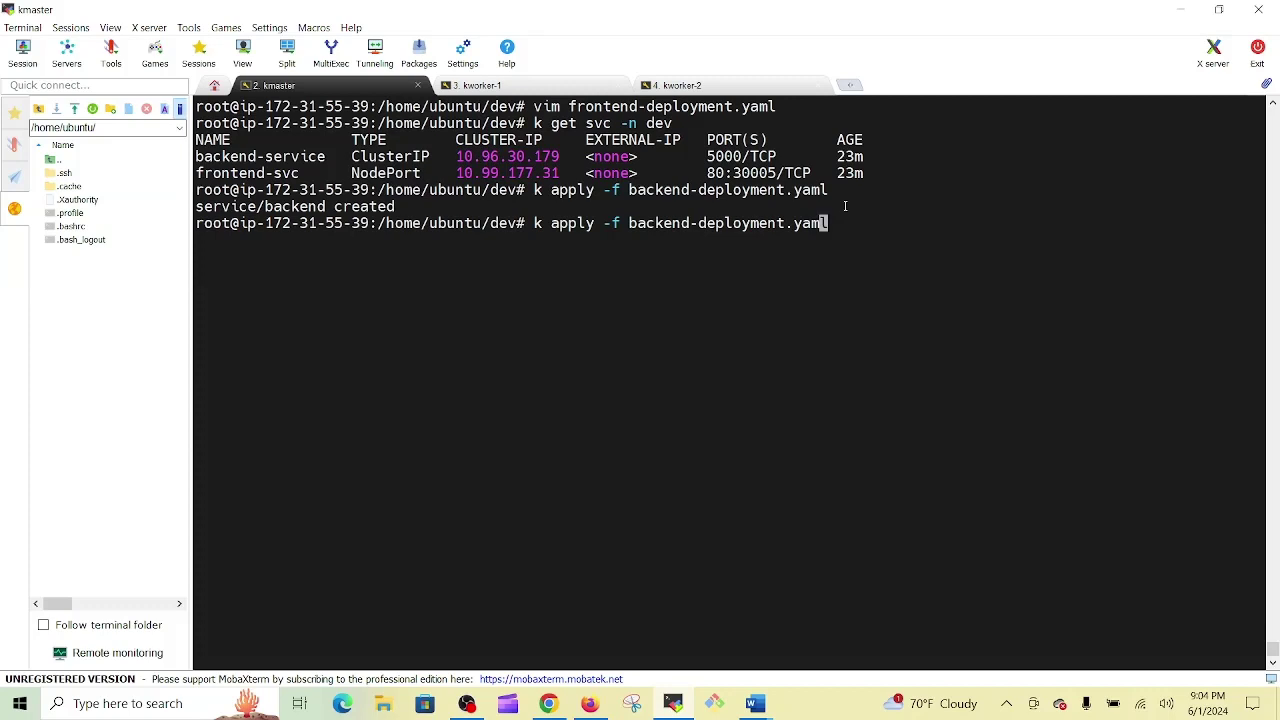
key("BackSpace")
key("BackSpace")
key("BackSpace")
key("BackSpace")
key("BackSpace")
type("feront")
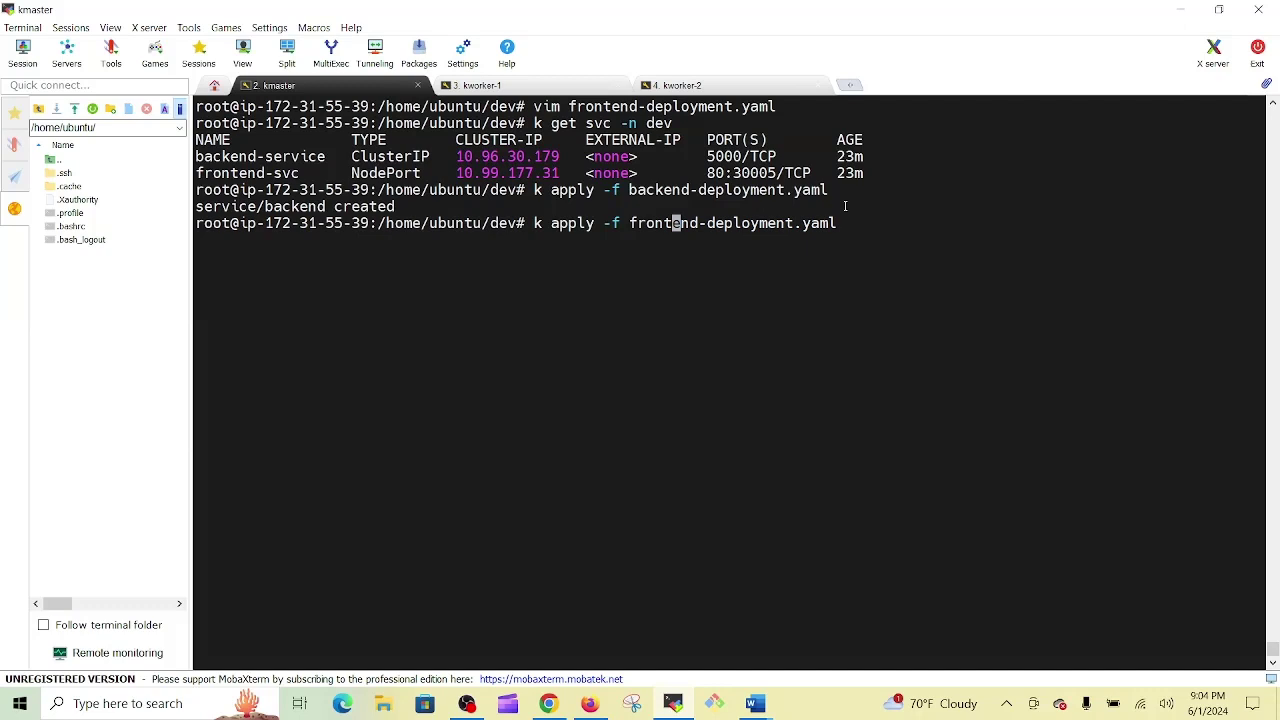
key("Return")
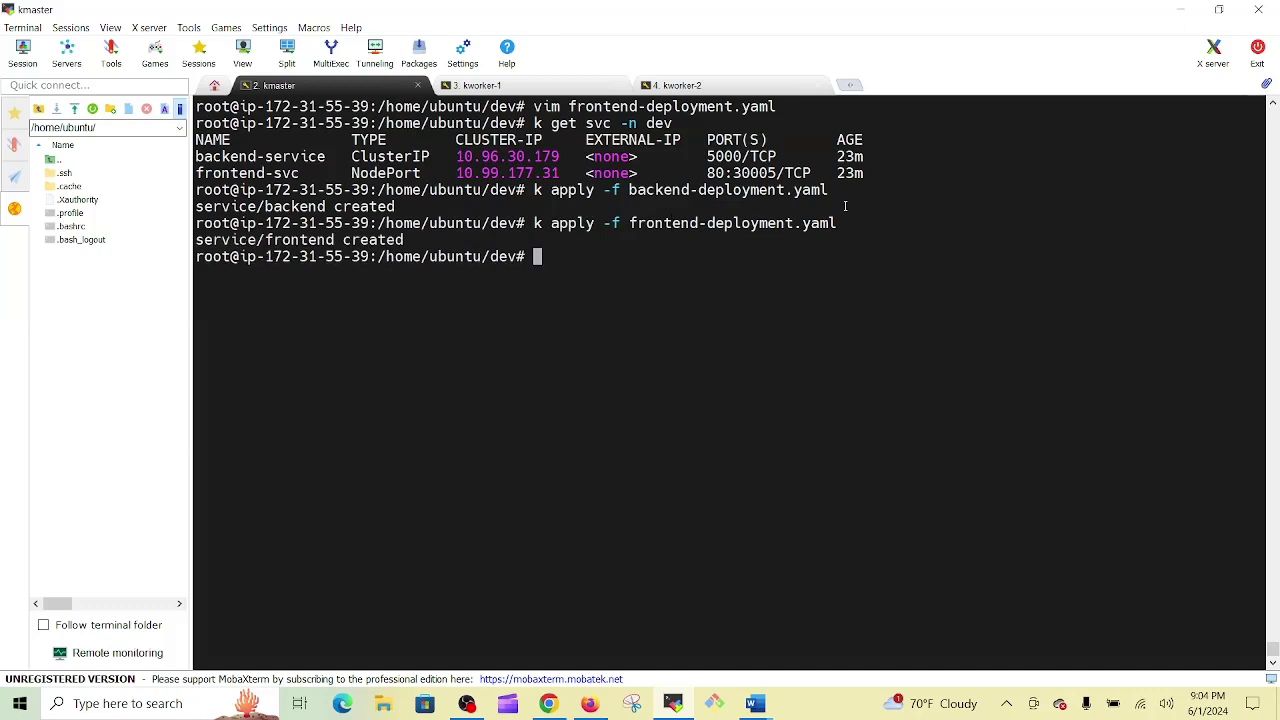
Step: List the dev namespace services again and compare the node ports of frontend and frontend-svc
key("Up")
key("Up")
key("Up")
key("Return")
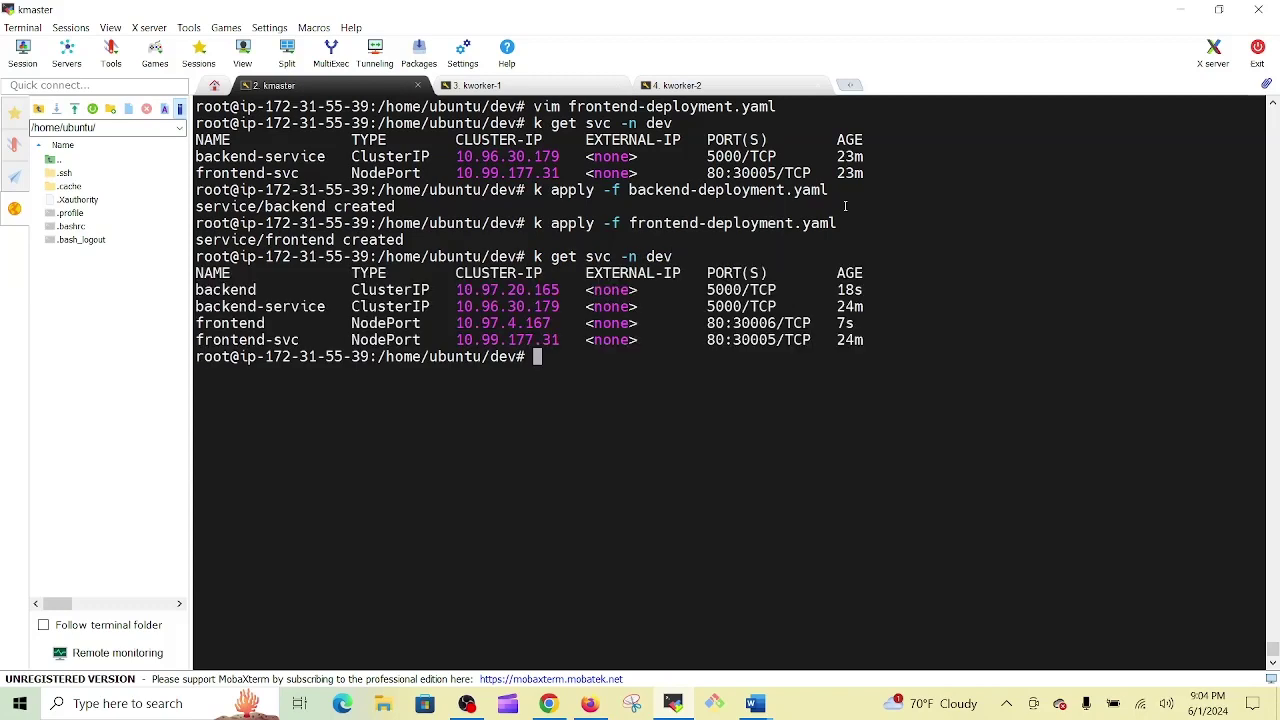
double_click(249, 325)
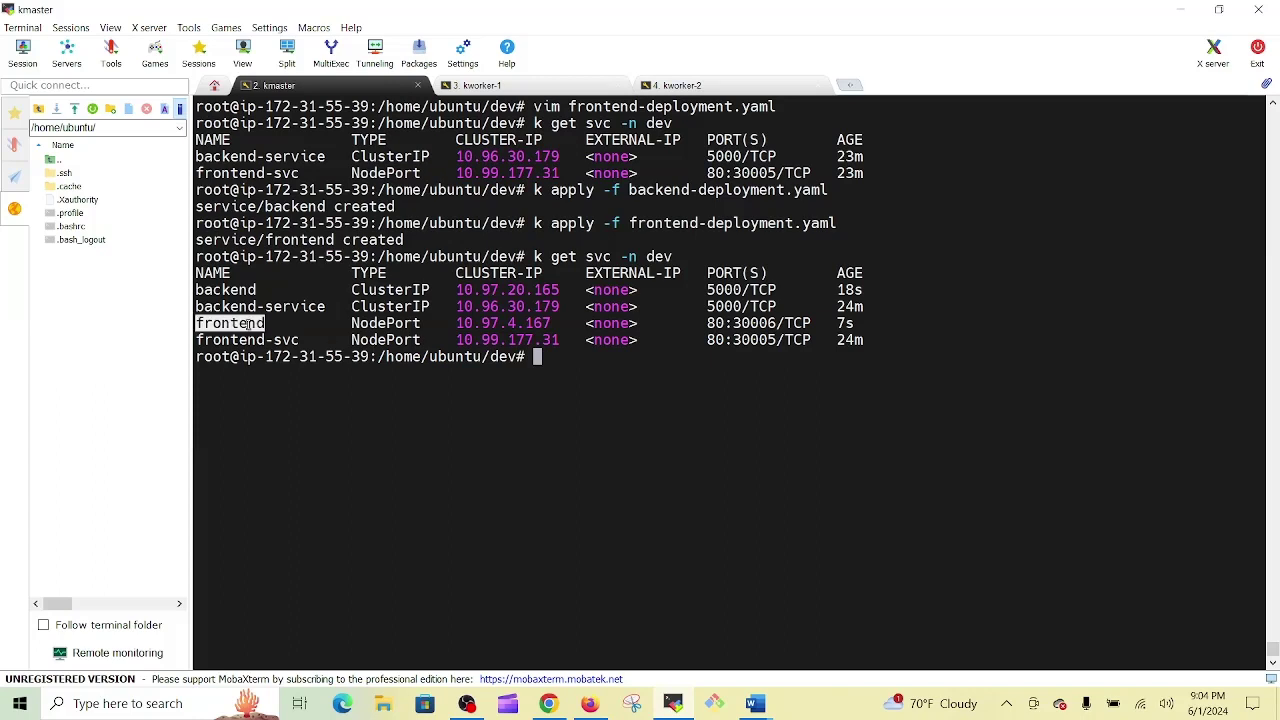
double_click(760, 325)
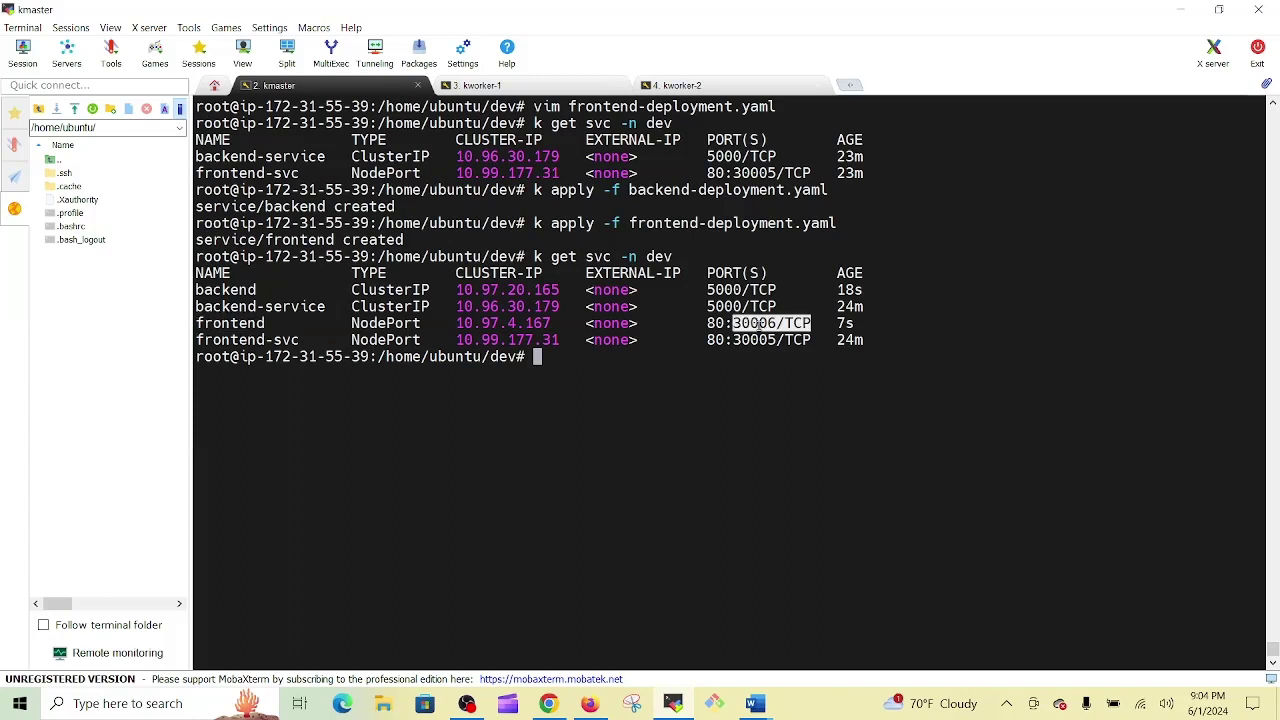
double_click(760, 341)
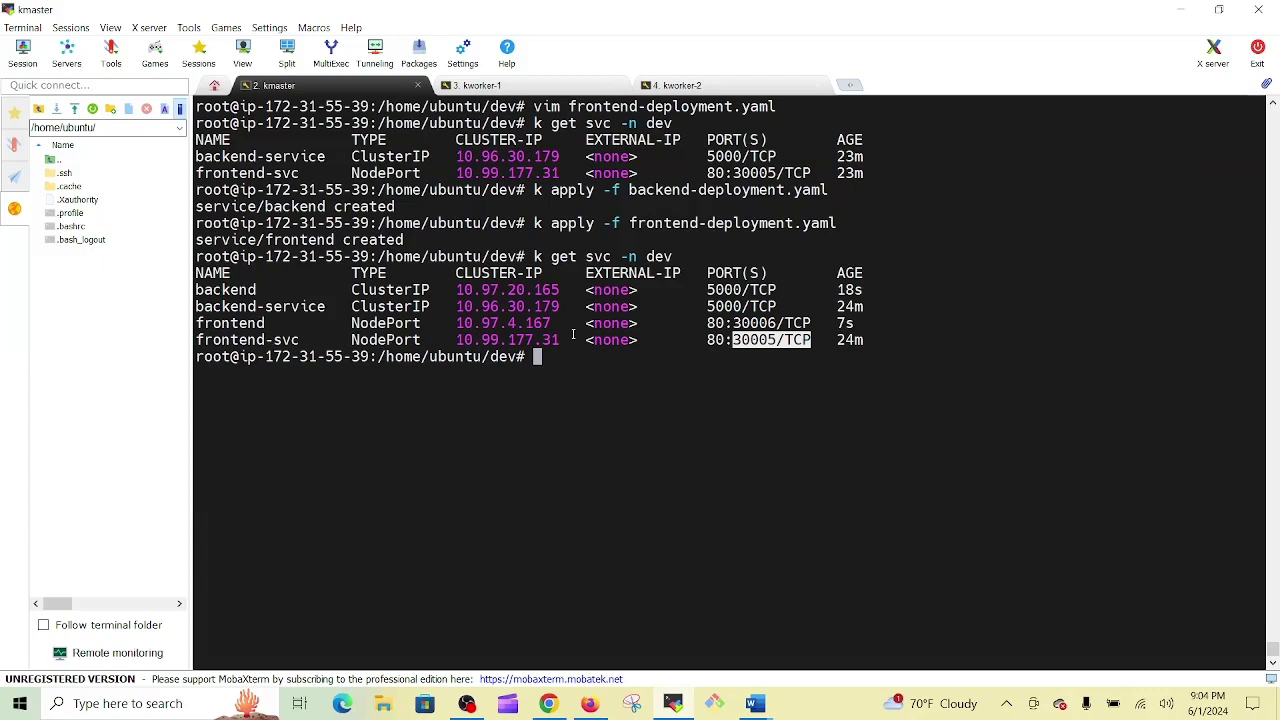
Step: Switch to Chrome and load the React App at 18.207.236.95:30006 in place of its port 30005 page
left_click(755, 703)
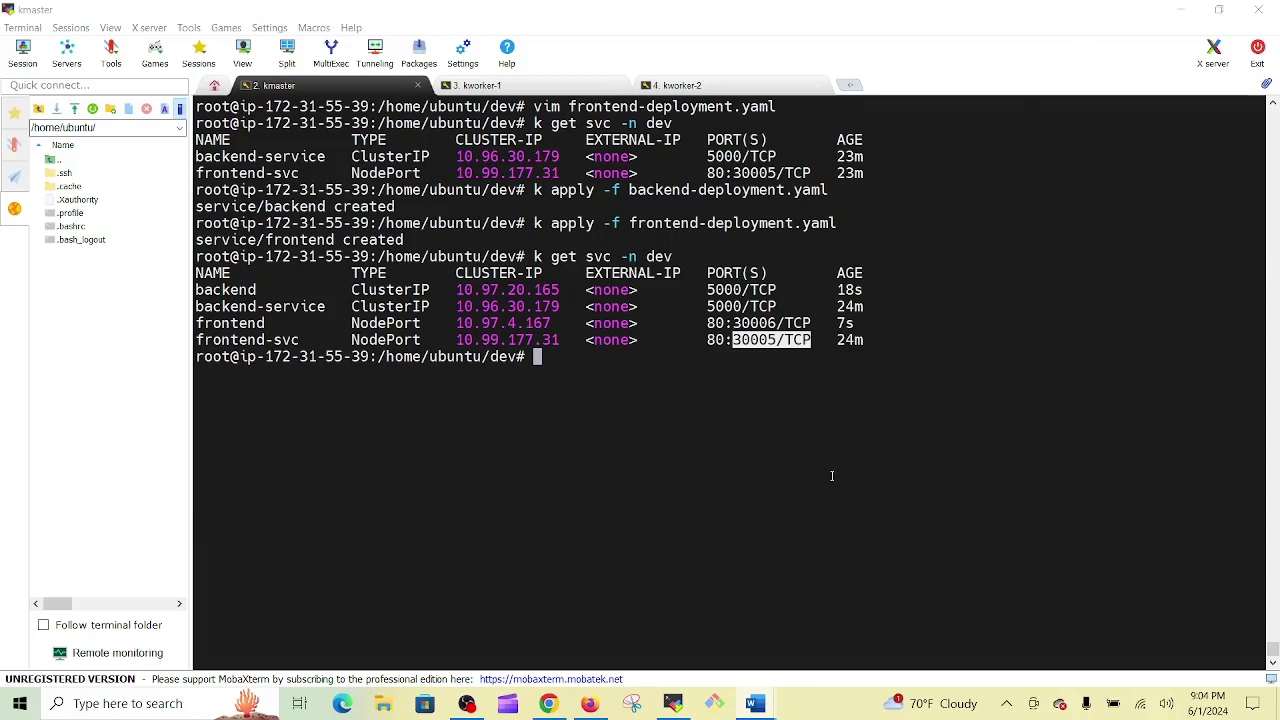
left_click(548, 703)
left_click(309, 49)
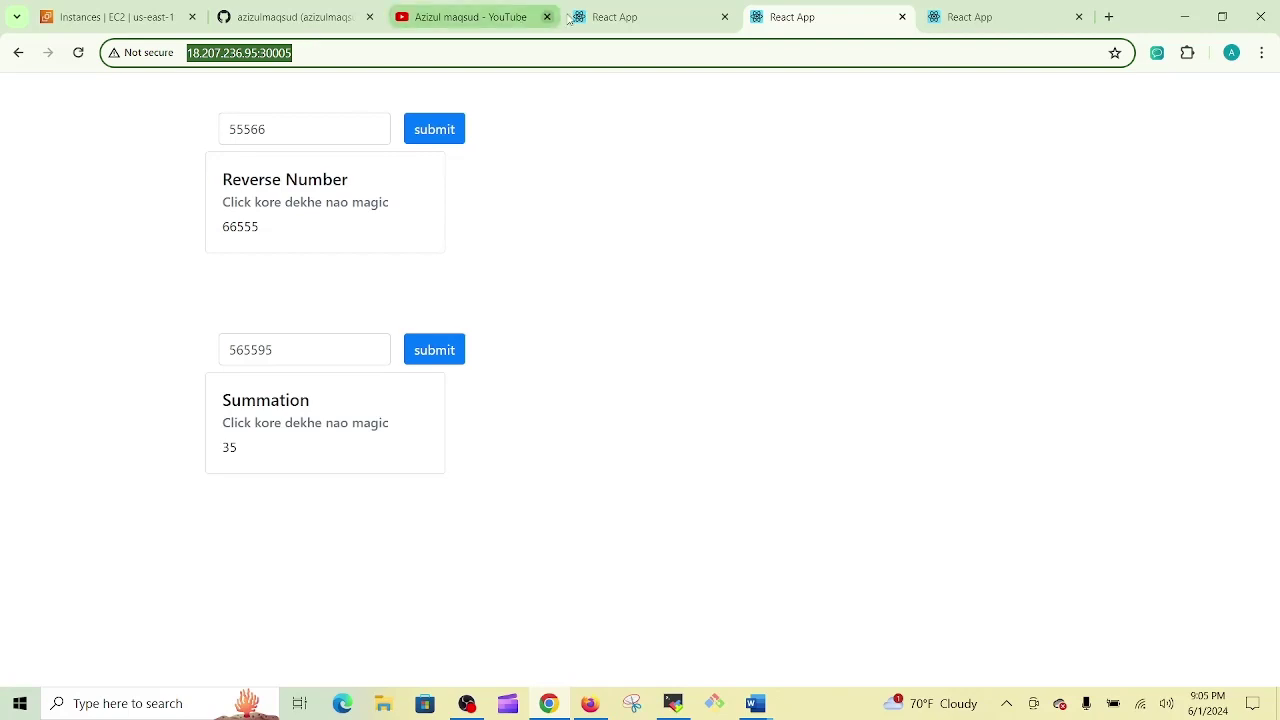
left_click(678, 26)
left_click(840, 20)
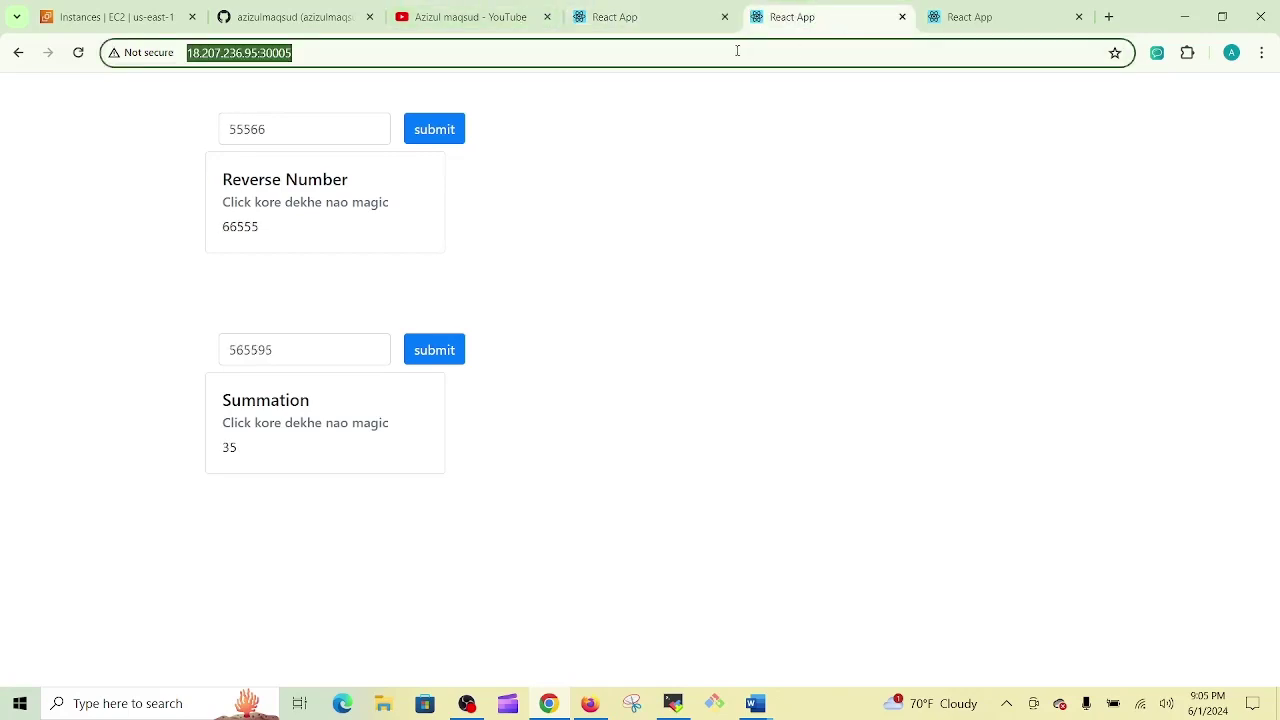
left_click(809, 61)
key("BackSpace")
type("6")
key("Return")
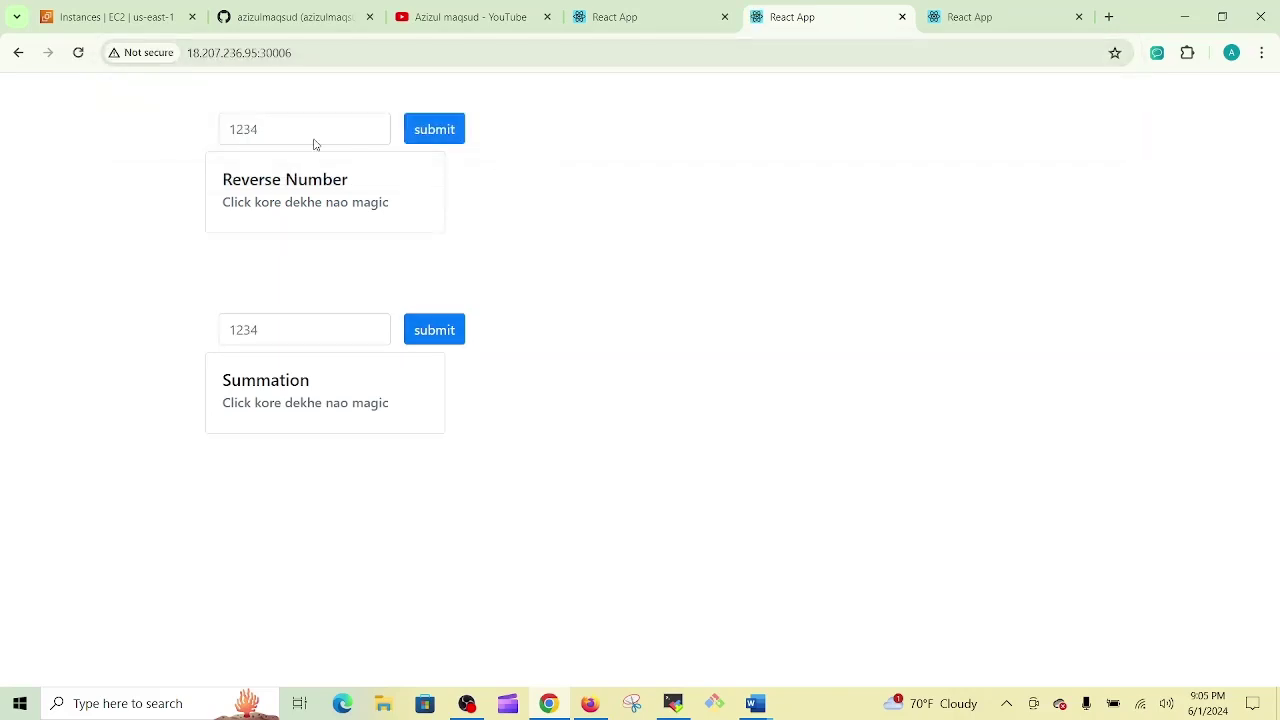
Step: Test the app by submitting 13166 to Reverse Number and 3266 to Summation
left_click(237, 118)
type("13166")
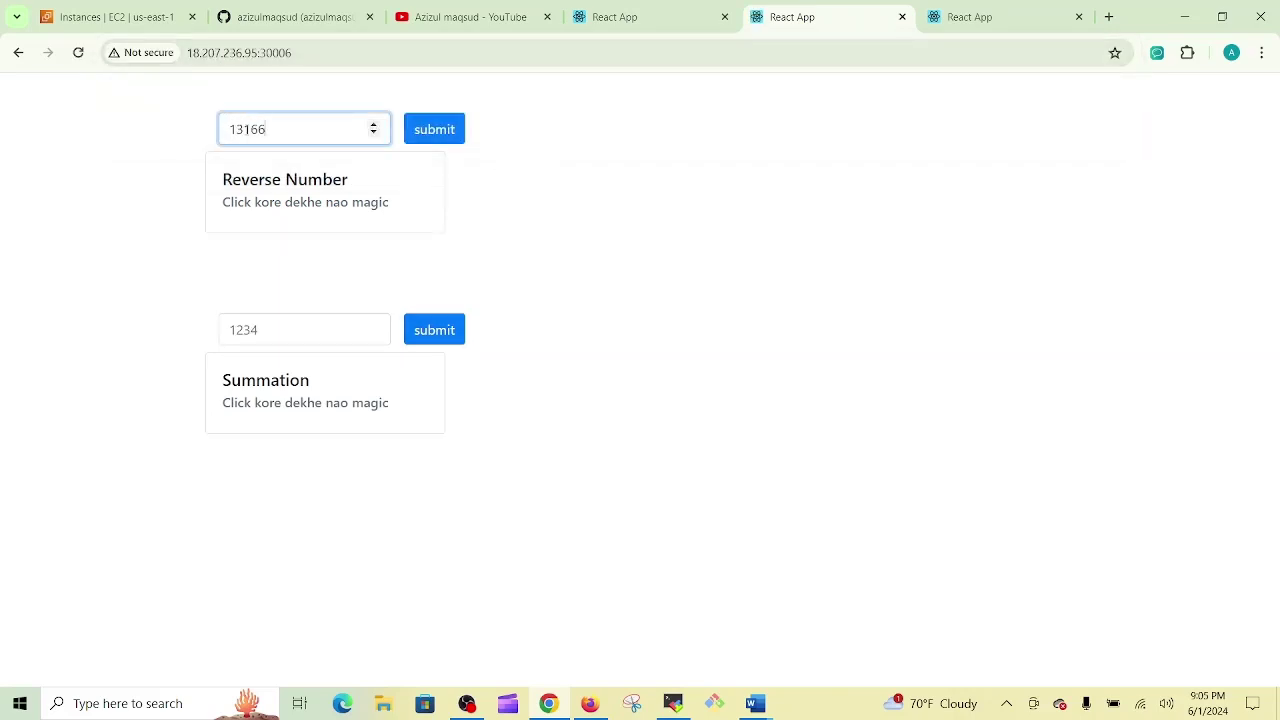
left_click(459, 134)
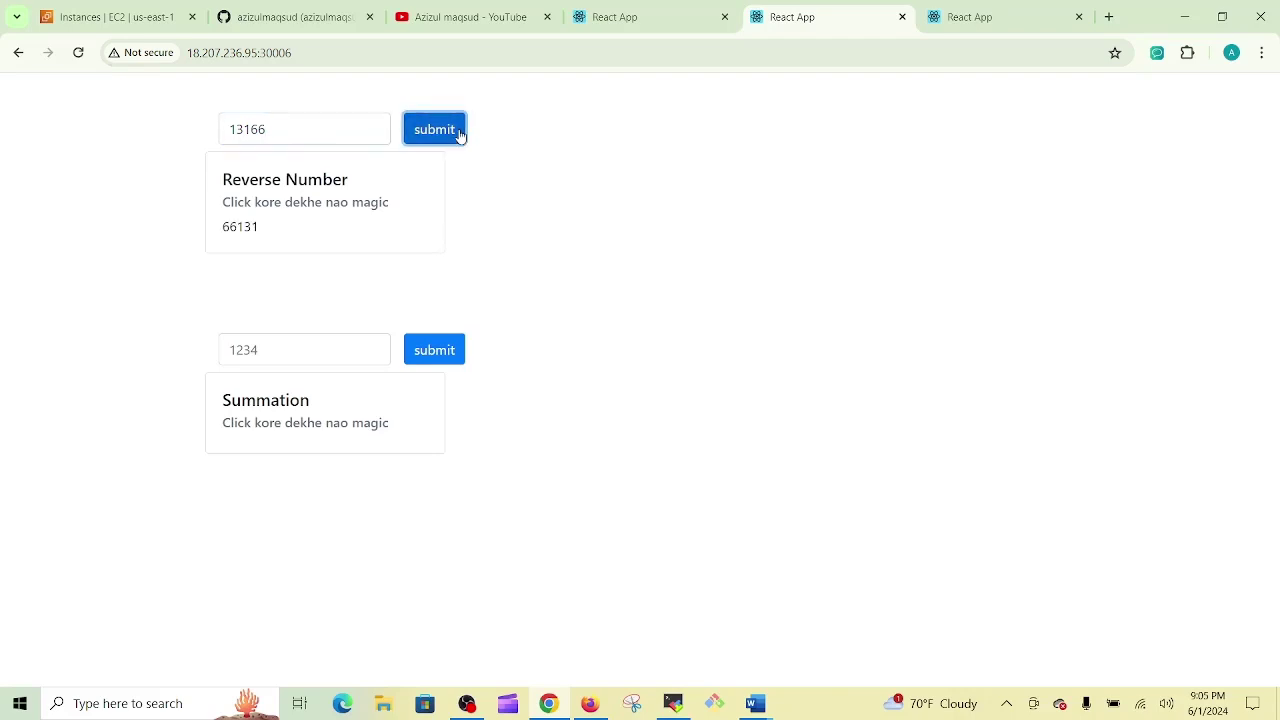
left_click(353, 348)
type("3266")
left_click(460, 350)
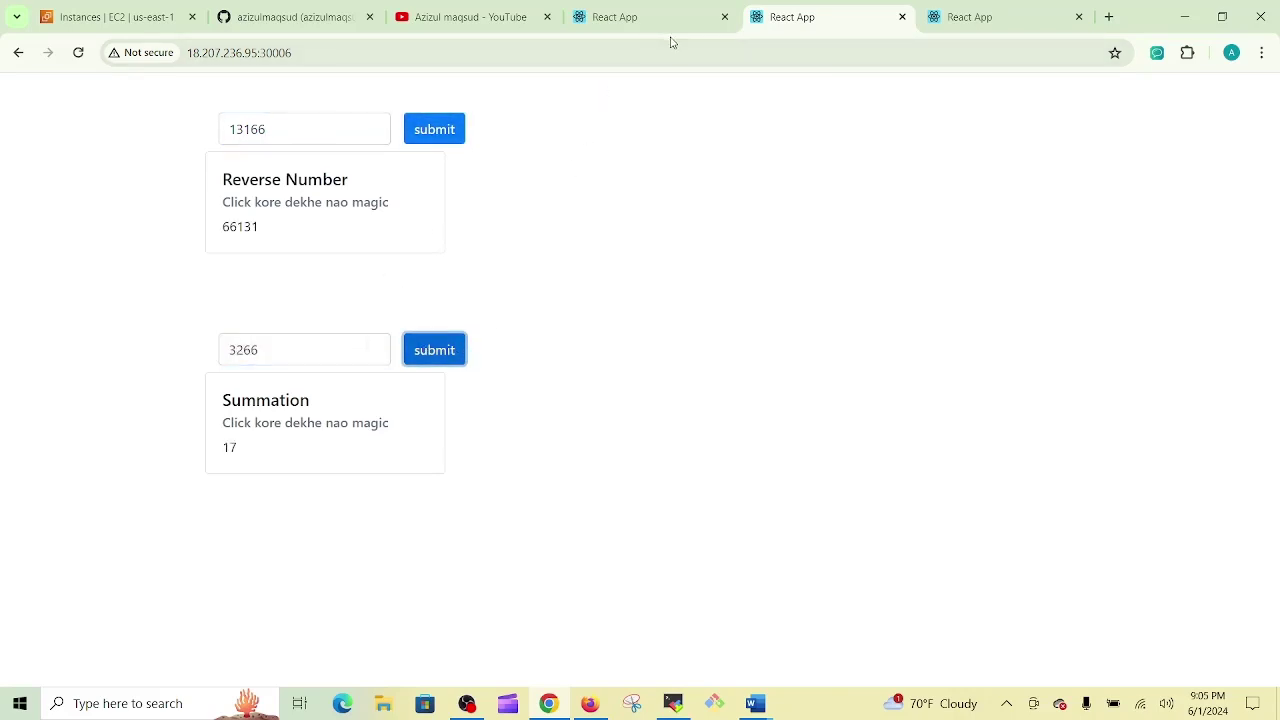
left_click(350, 50)
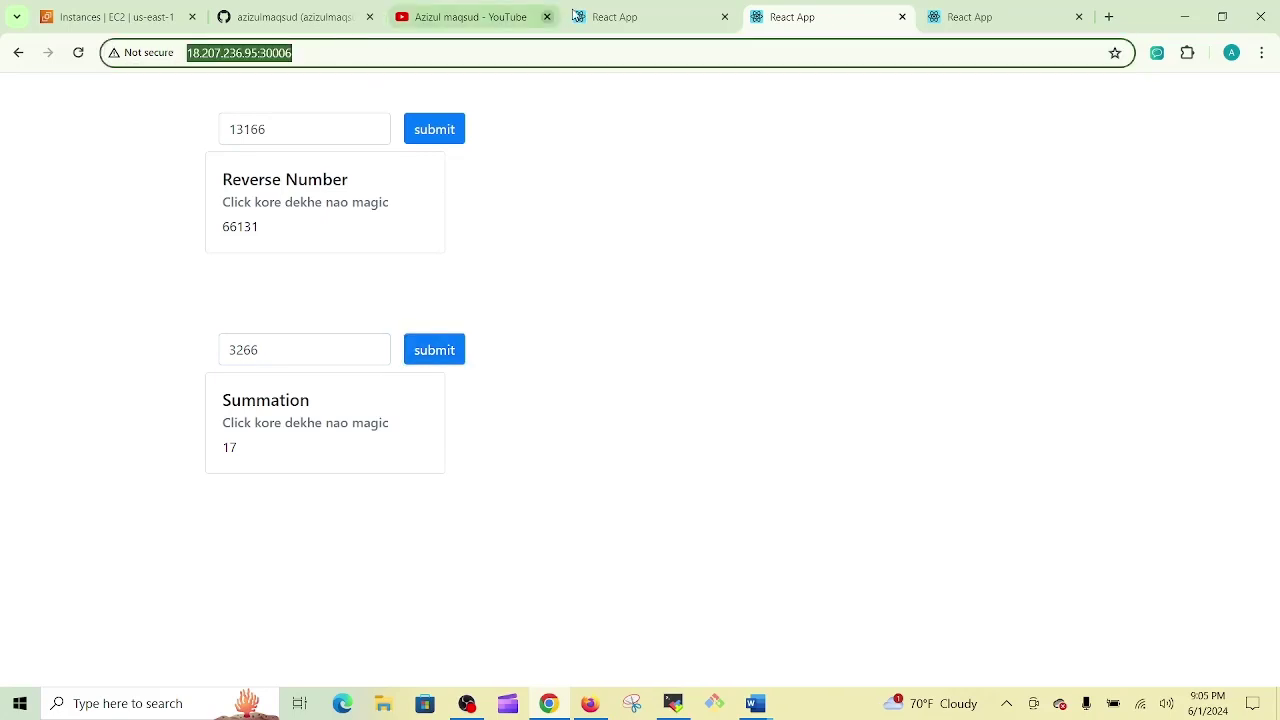
left_click(624, 26)
left_click(536, 48)
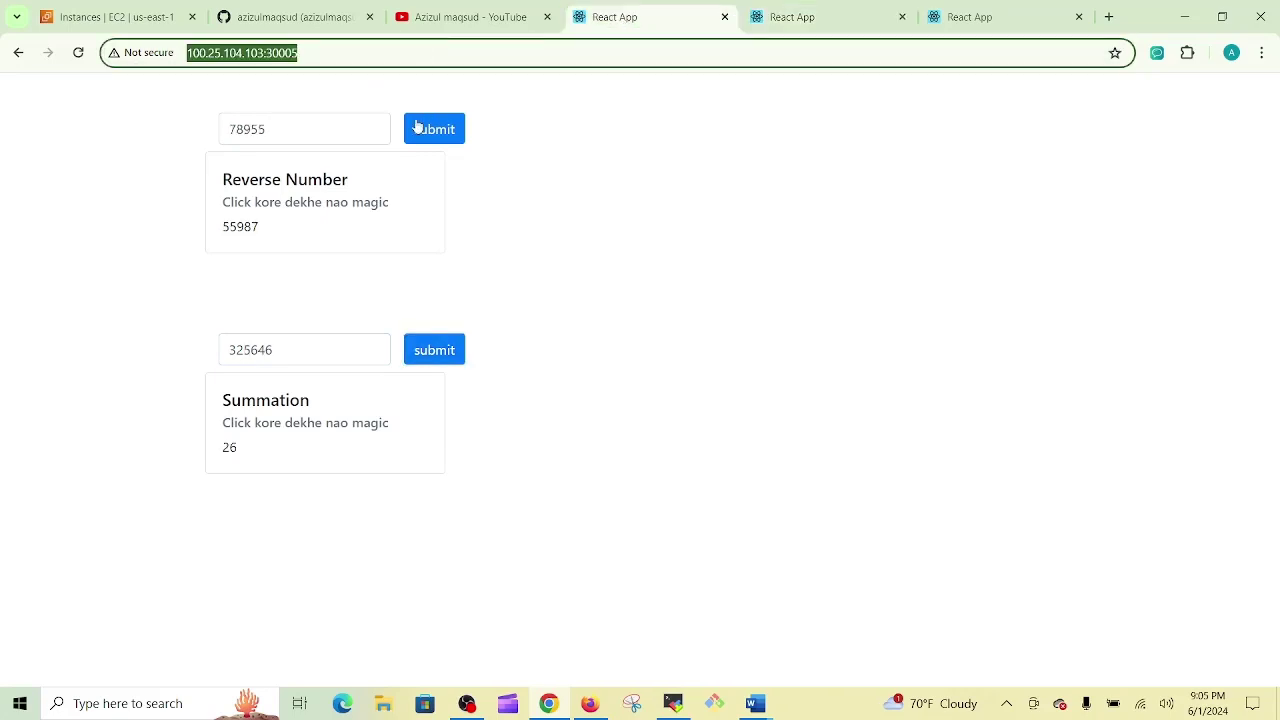
left_click(361, 127)
type("1515")
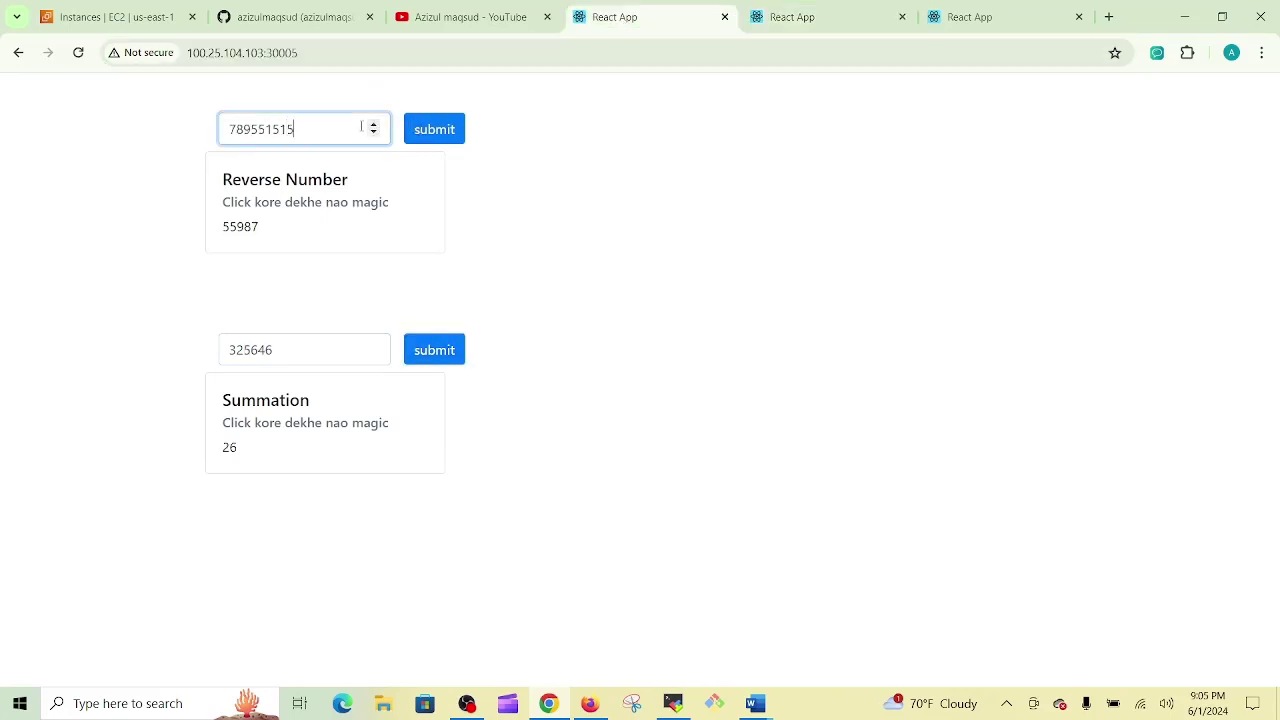
left_click(417, 134)
left_click(313, 355)
type("26262")
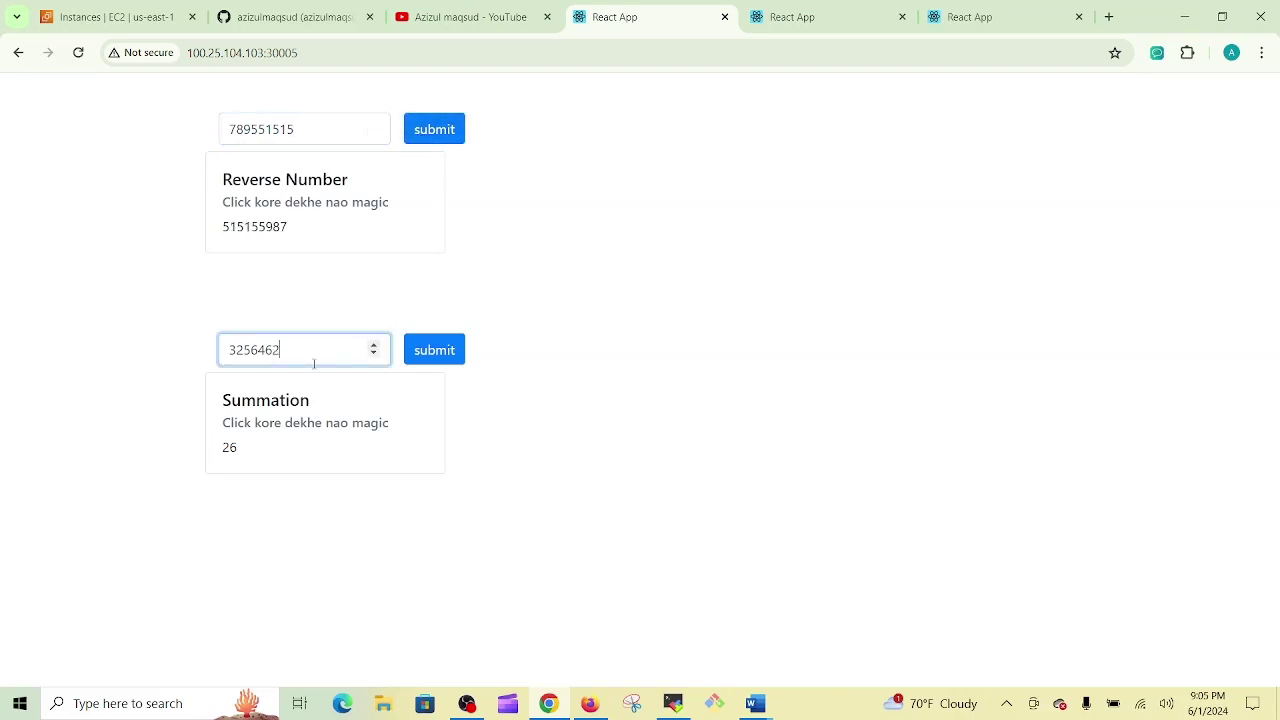
left_click(438, 362)
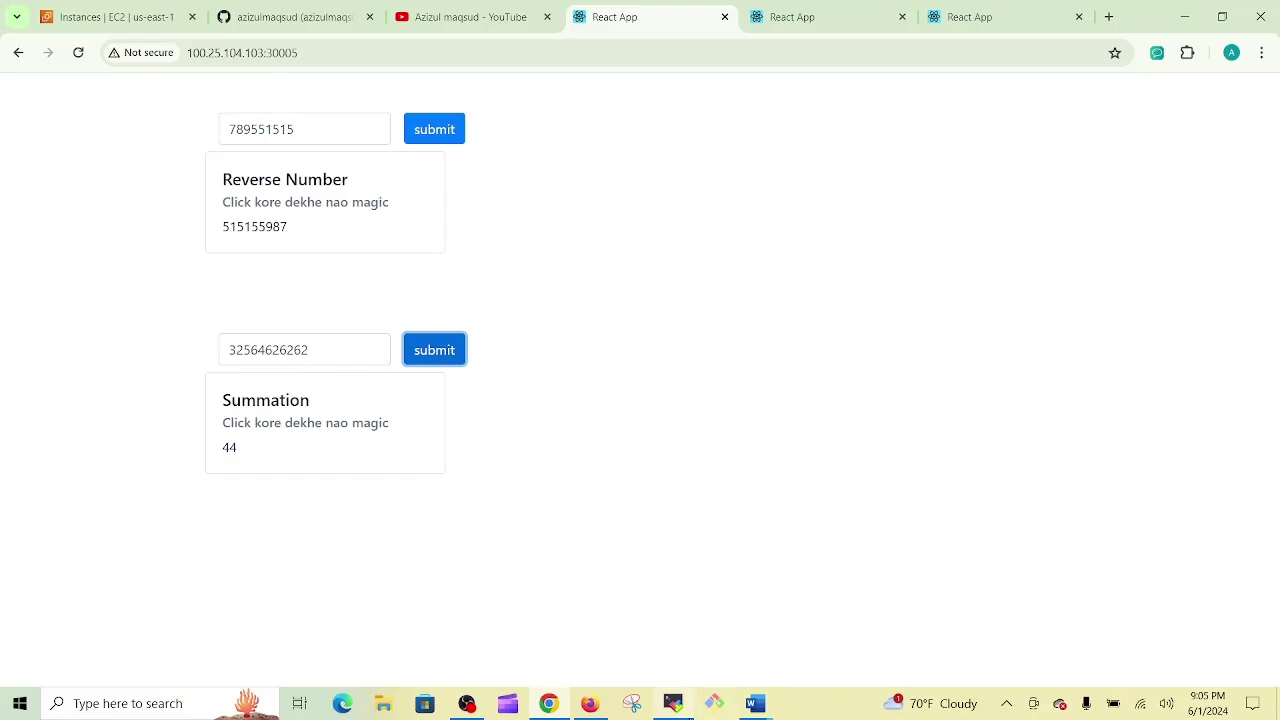
Step: Switch to the kmaster terminal in MobaXterm and delete the old node port 30005 service by running k delete svc frontend-svc
left_click(679, 712)
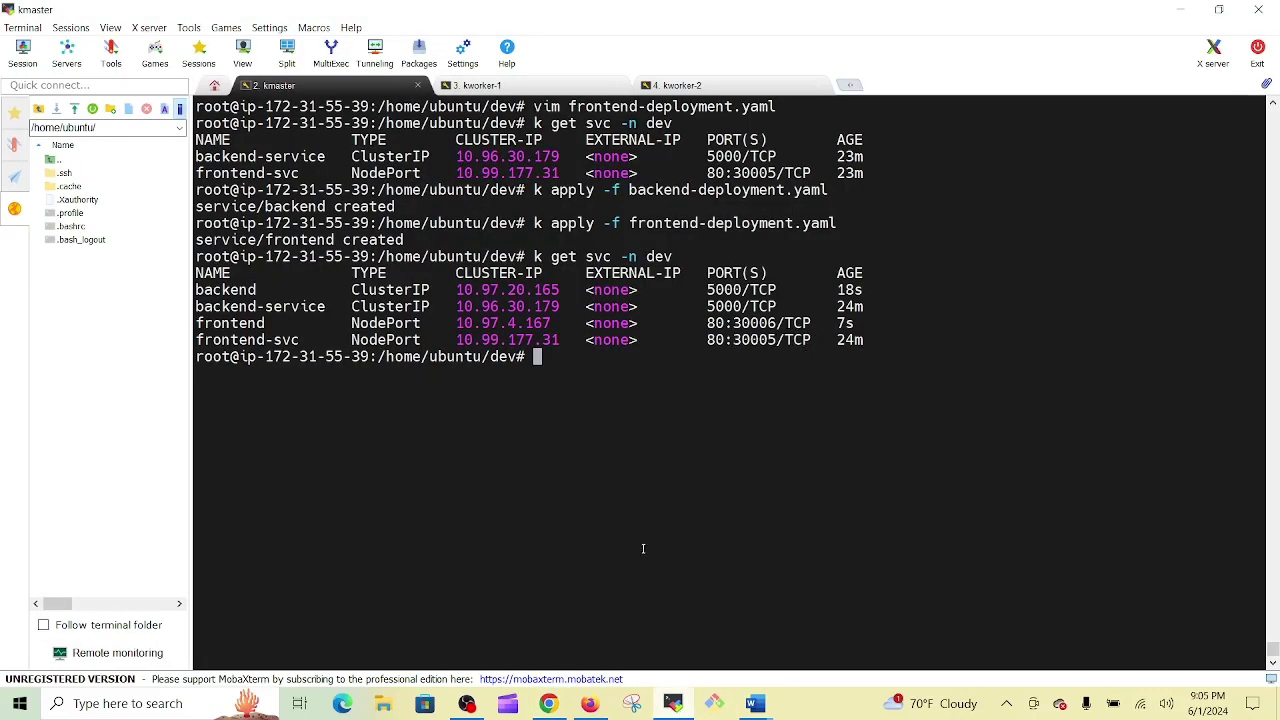
type("k delete svc")
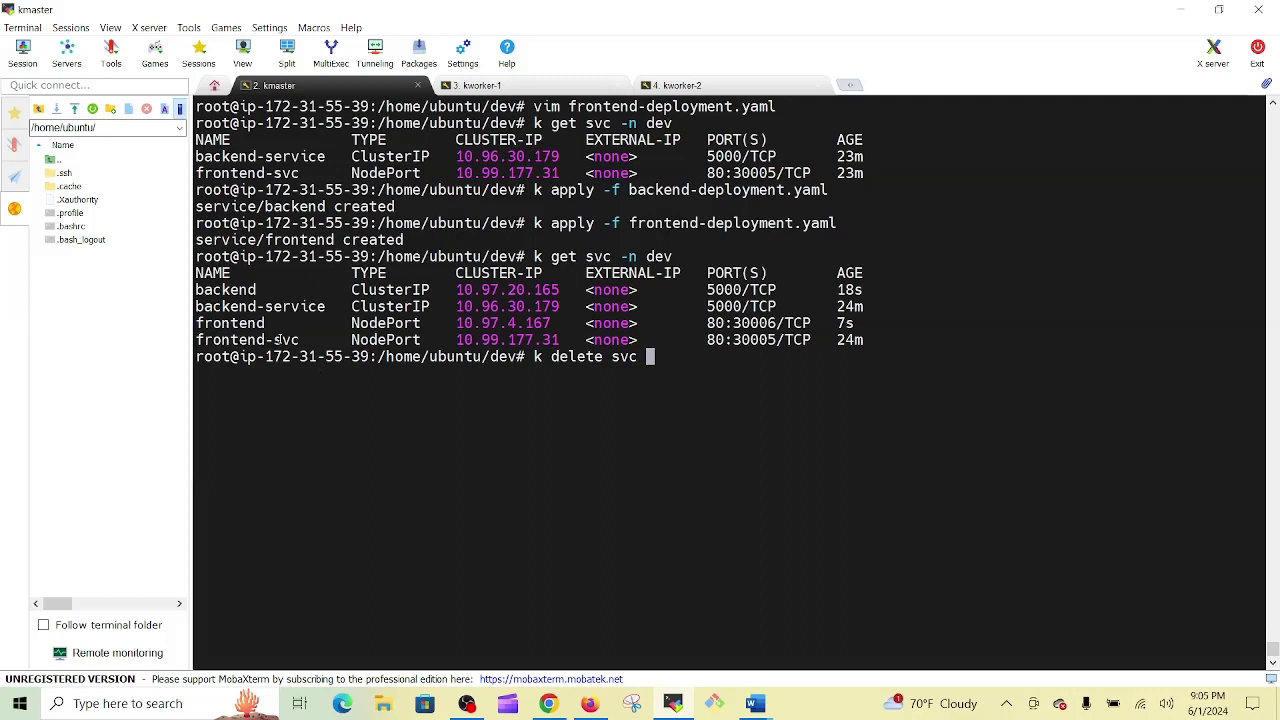
double_click(281, 340)
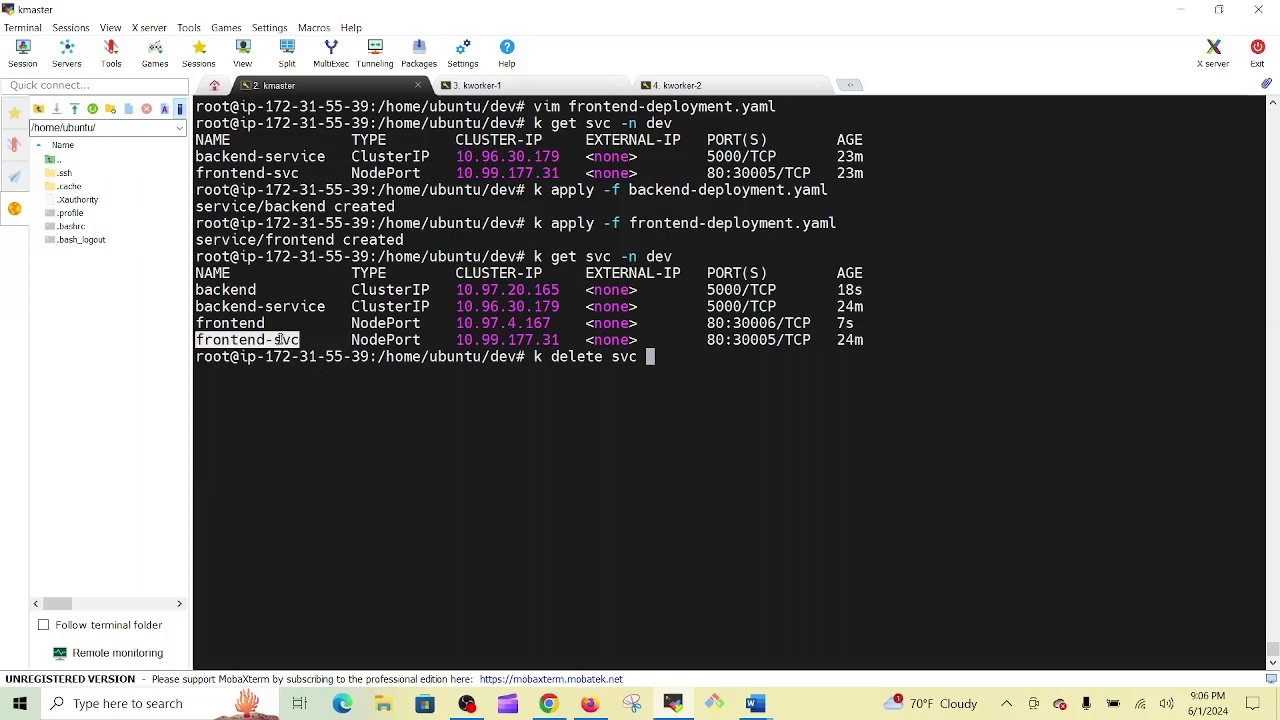
double_click(750, 340)
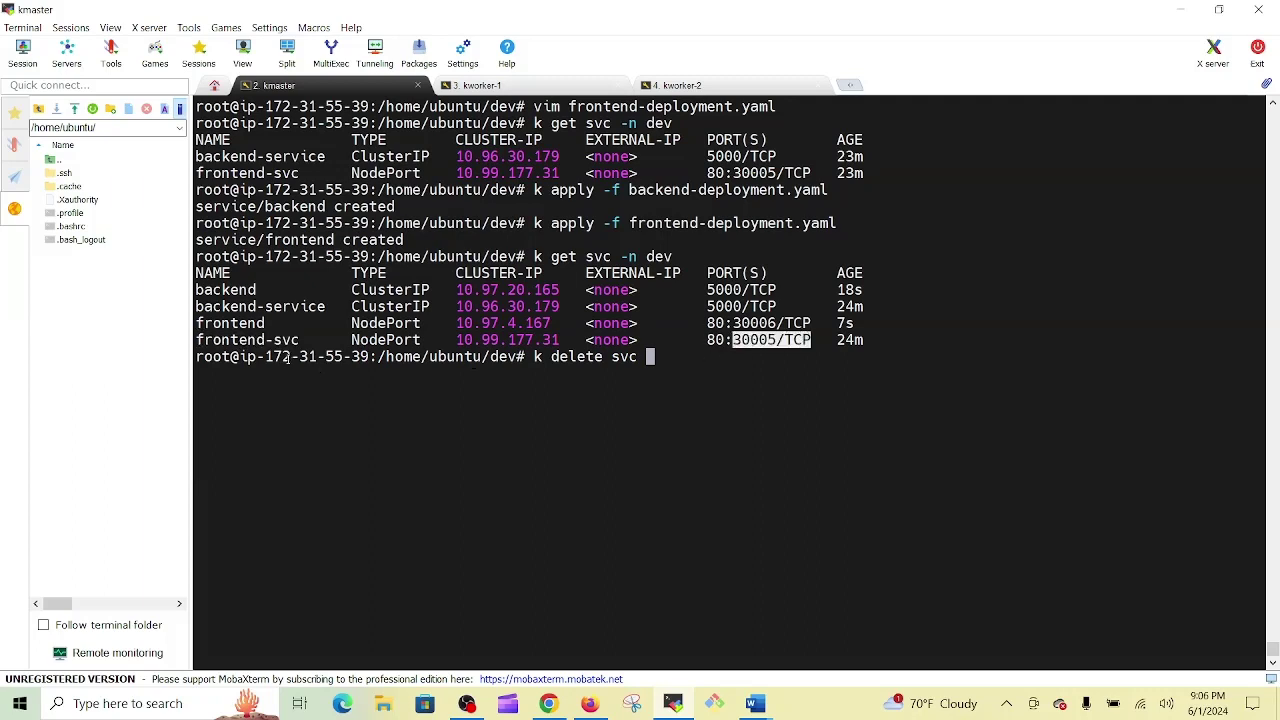
double_click(245, 341)
right_click(245, 341)
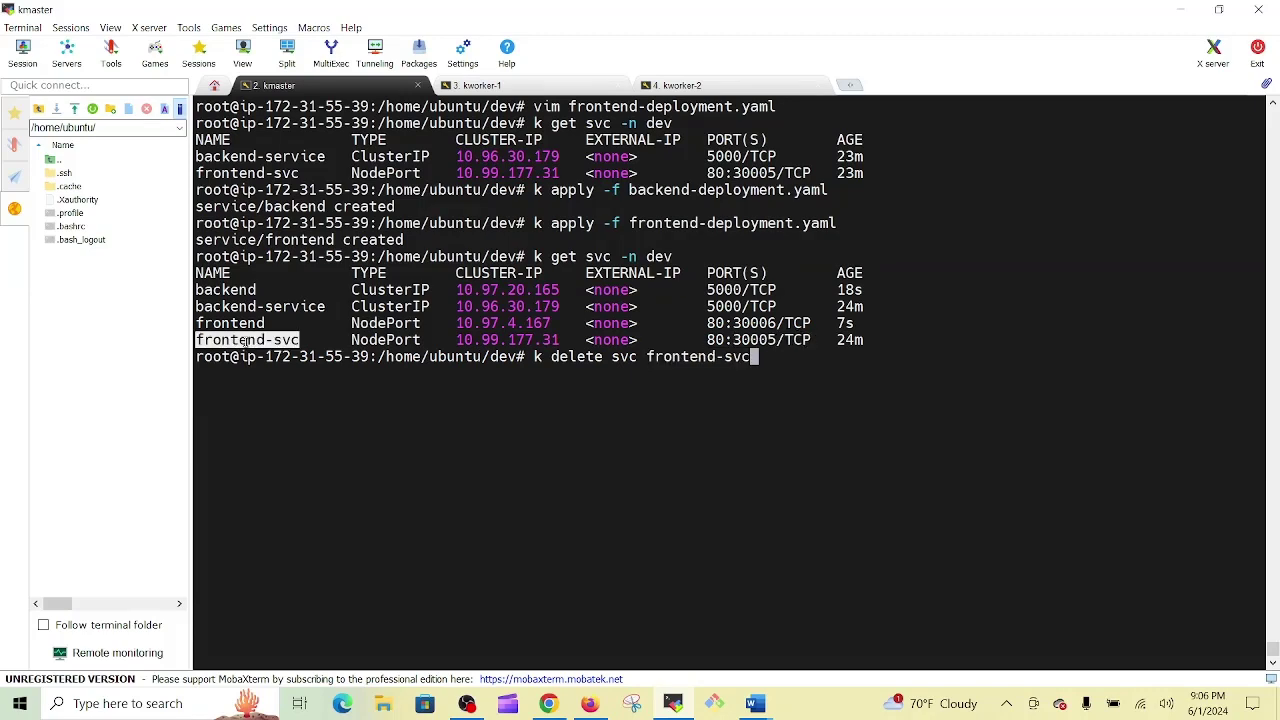
key("Return")
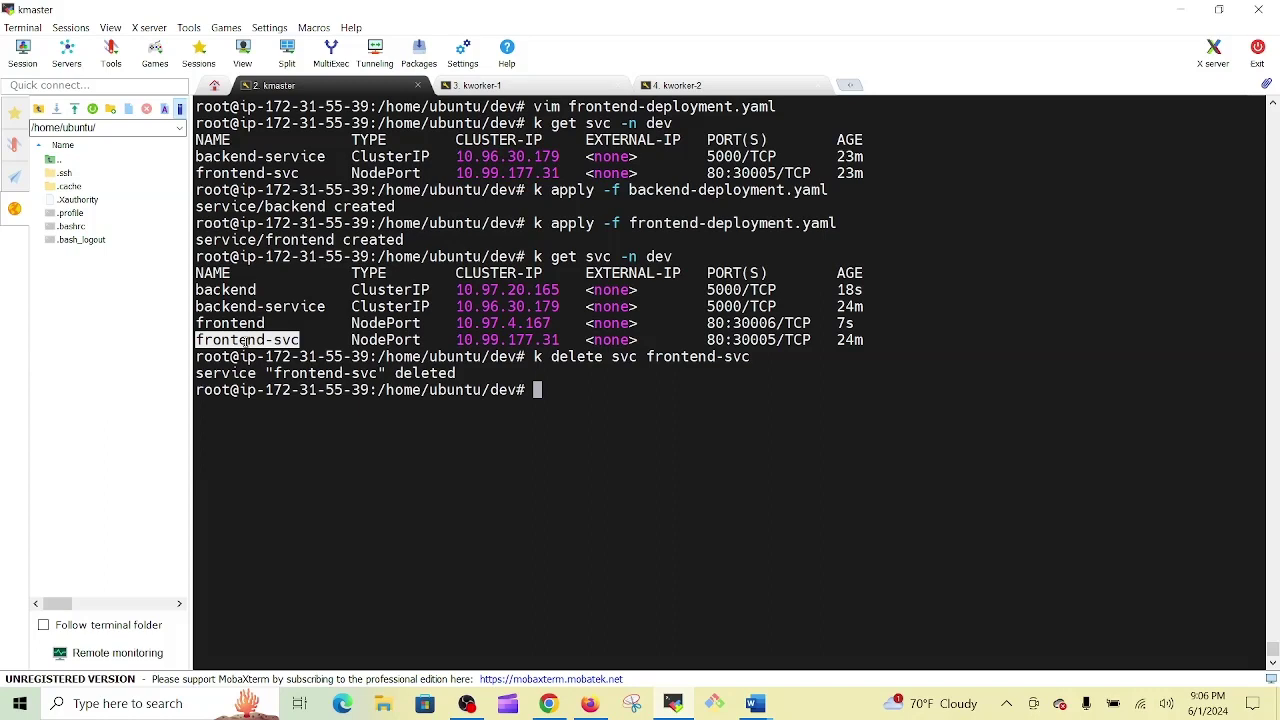
Step: List the services again with k get svc -n dev and check the node port of the remaining frontend service
key("Up")
key("Up")
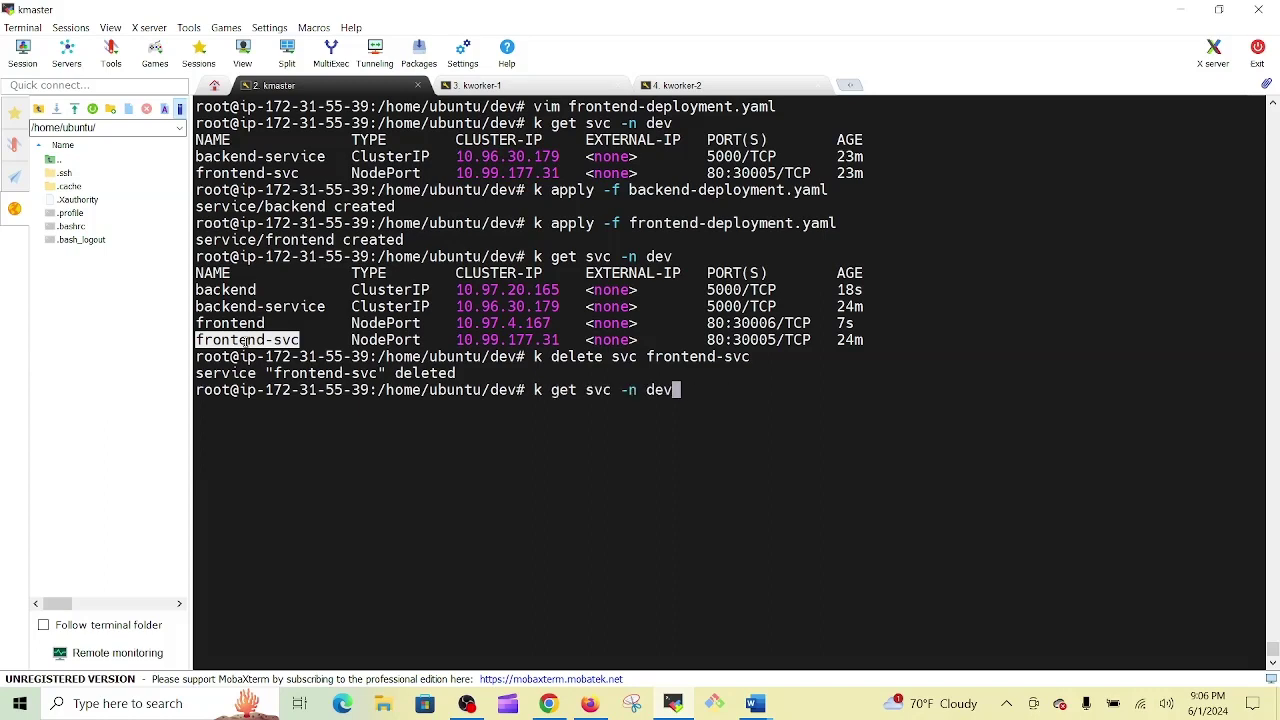
key("Return")
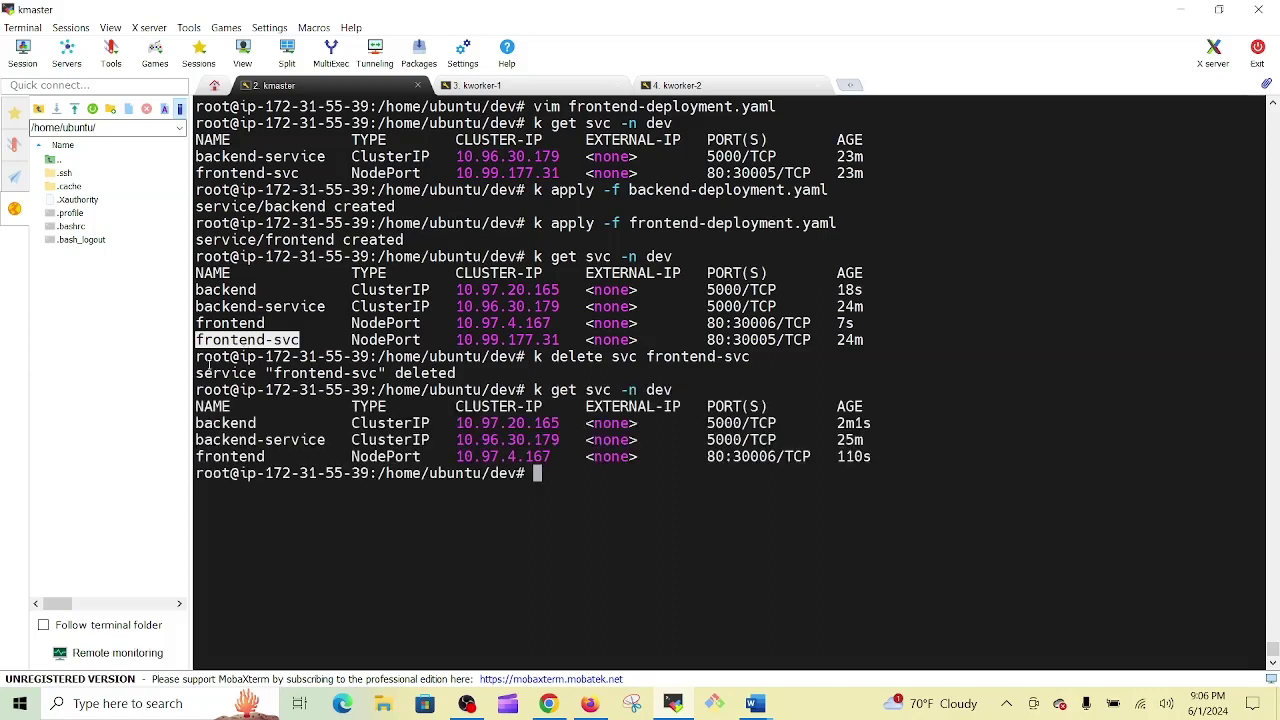
double_click(772, 340)
double_click(760, 456)
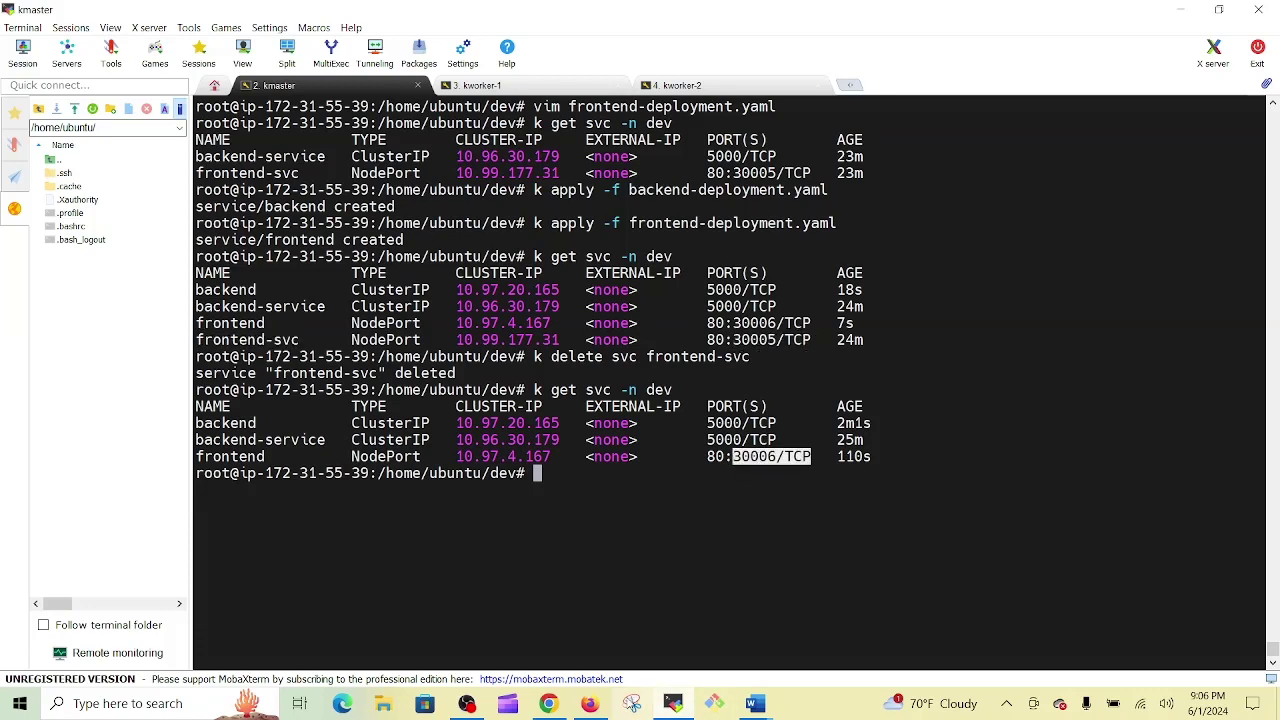
Step: Switch to Chrome, reload the React App at 100.25.104.103:30005 and submit 1313 to Reverse Number
left_click(548, 703)
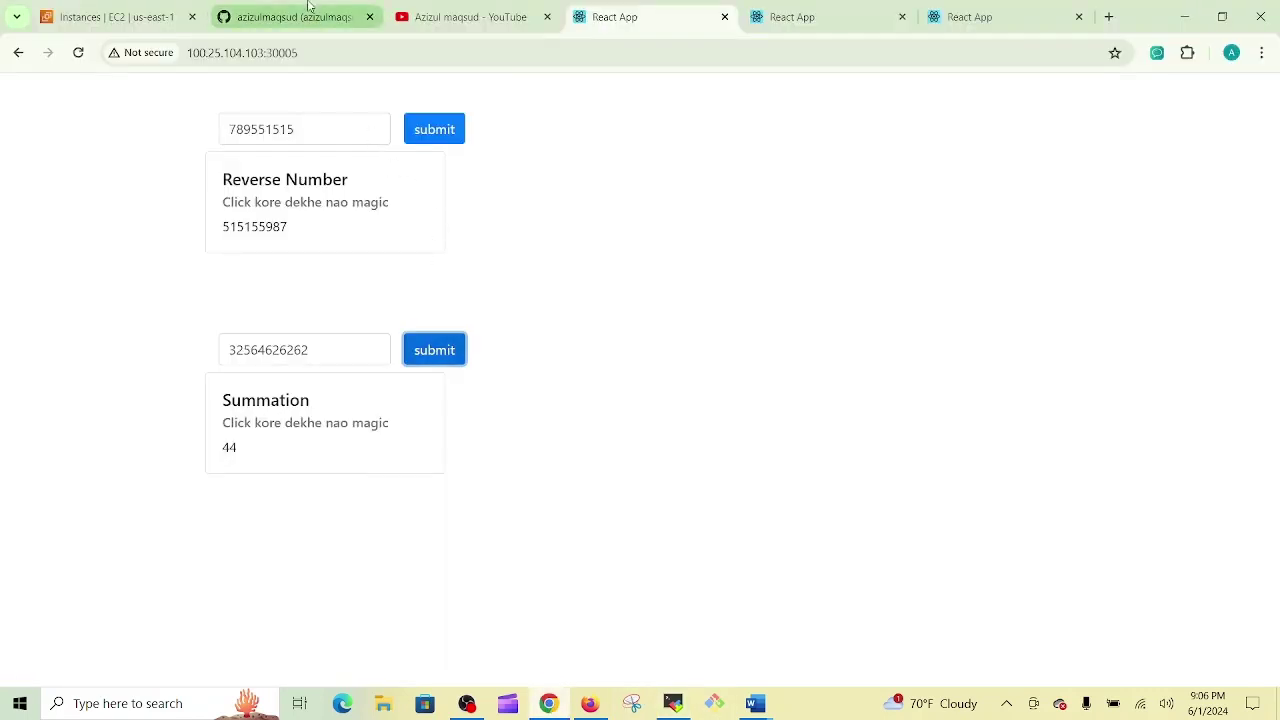
left_click(200, 53)
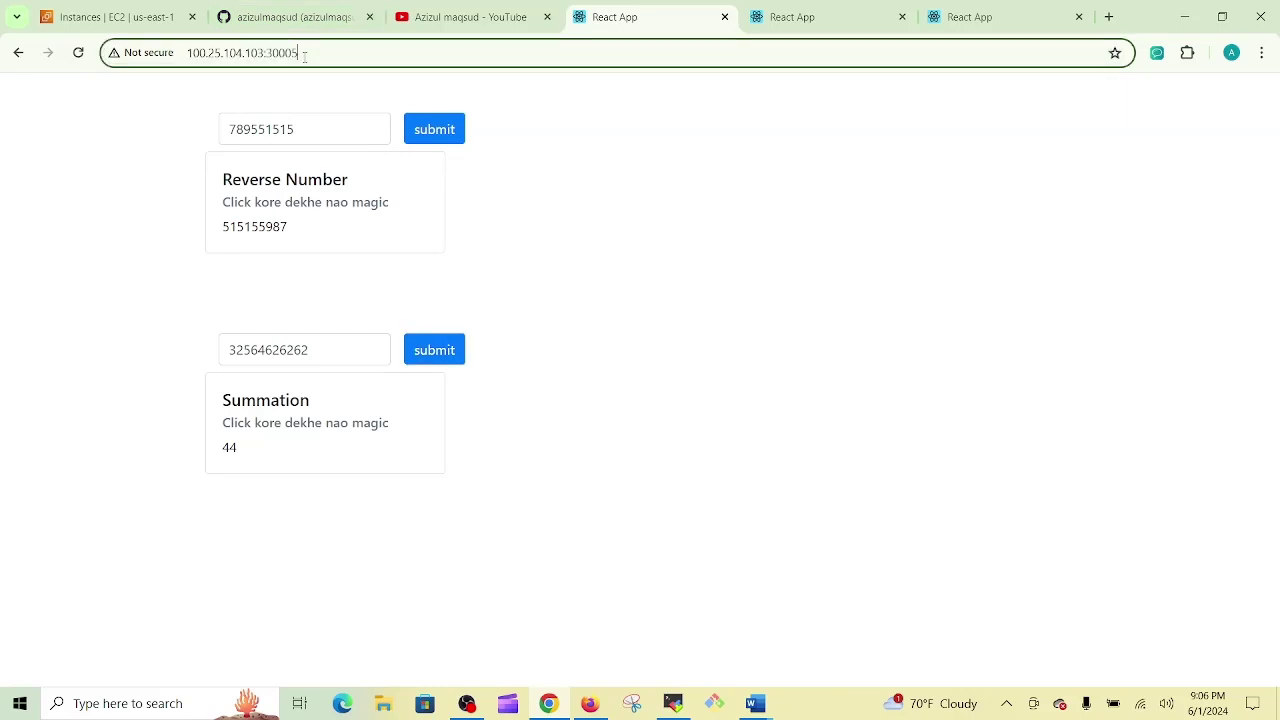
left_click(78, 52)
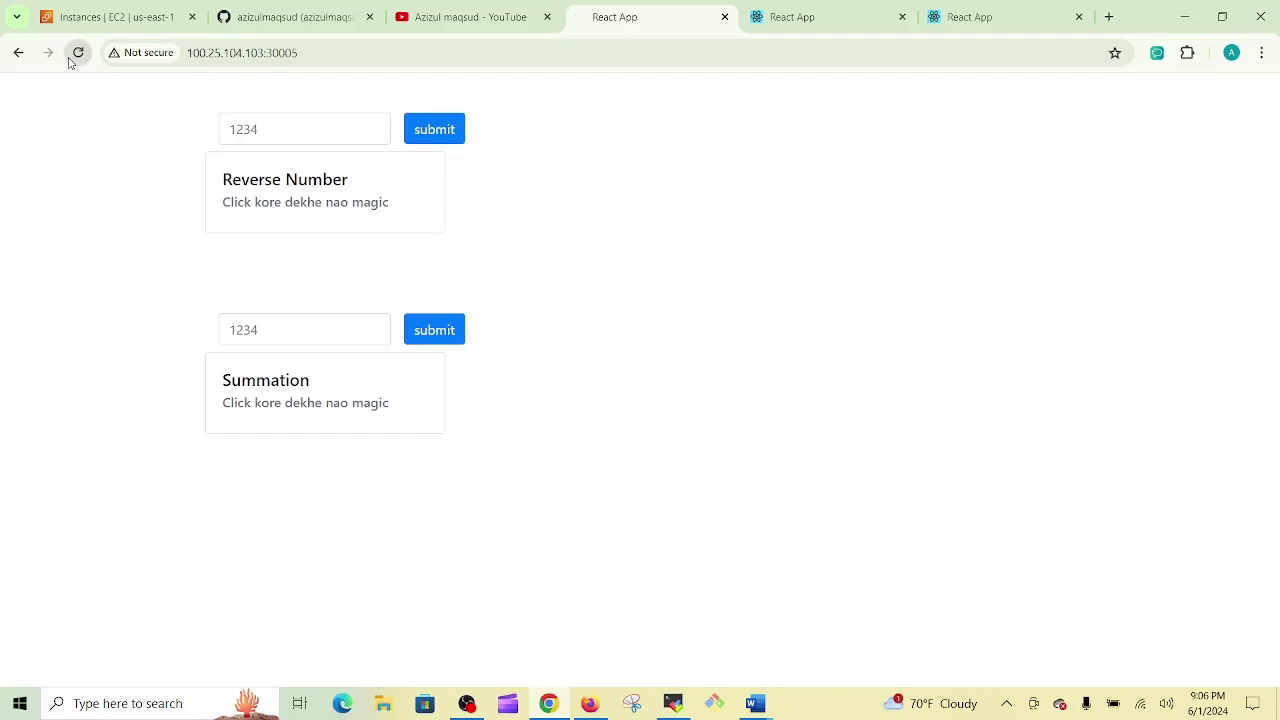
left_click(301, 126)
type("1313")
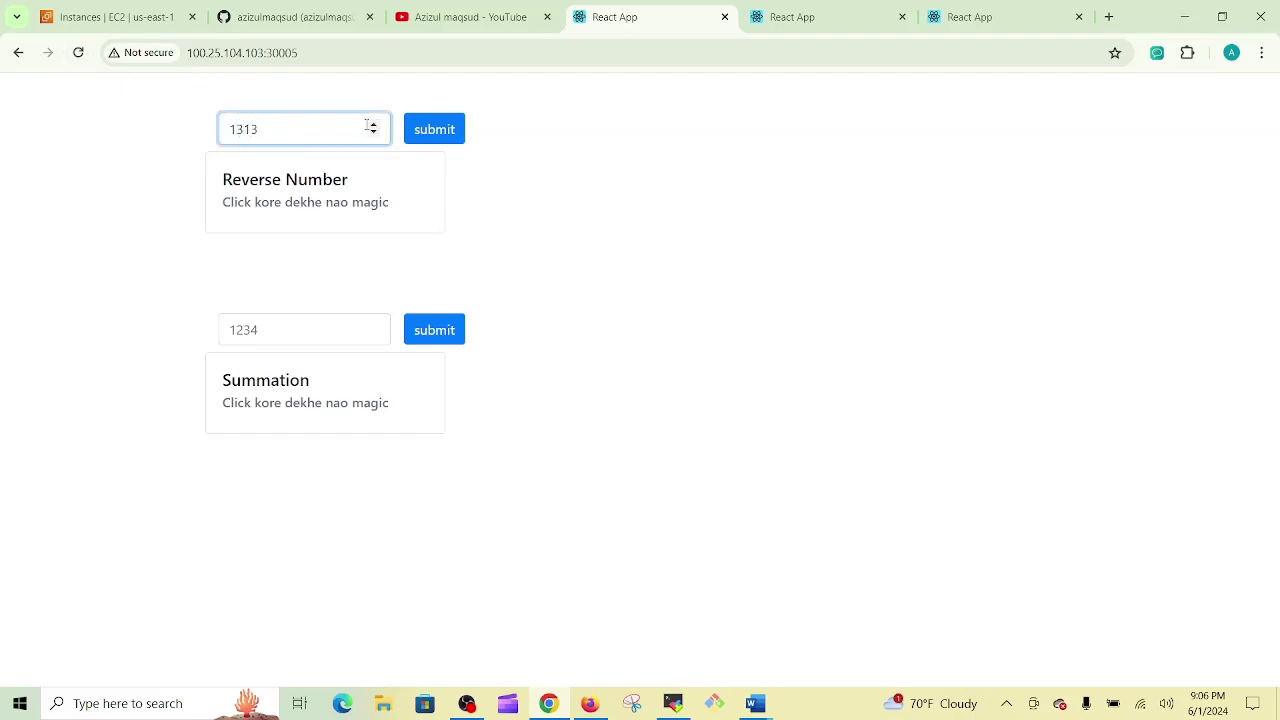
left_click(449, 131)
left_click(320, 49)
left_click(320, 49)
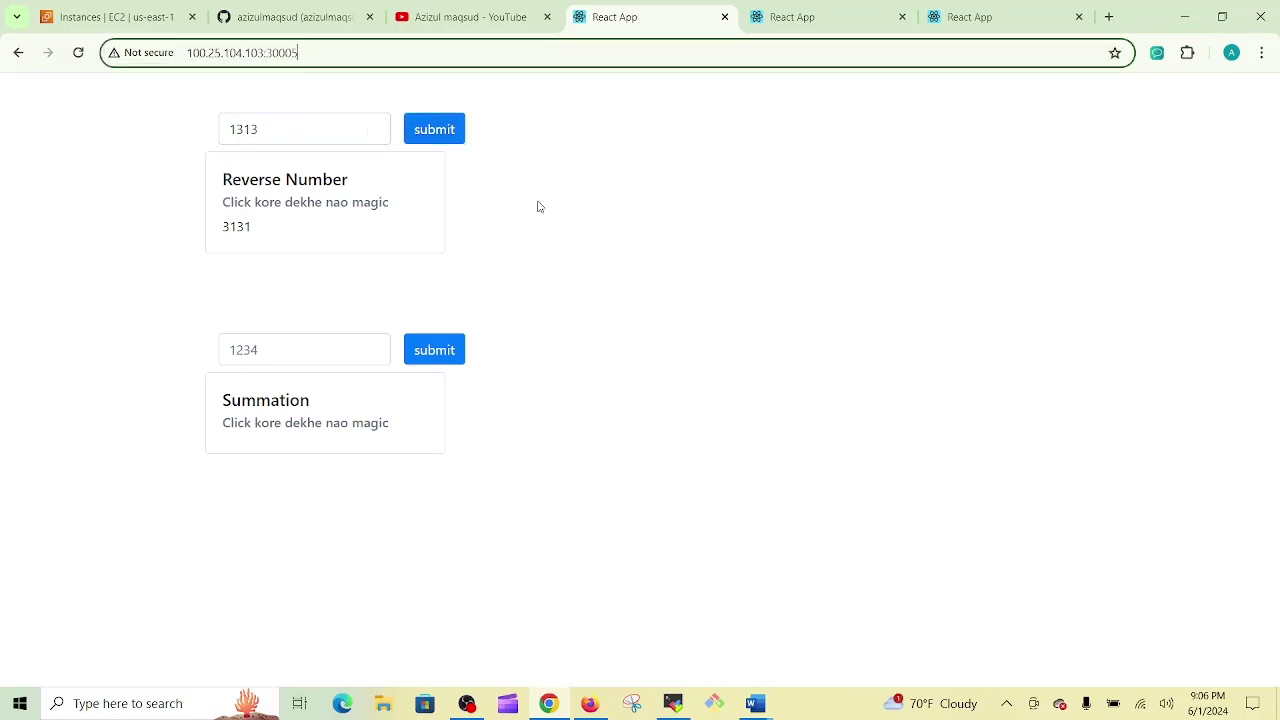
Step: Switch to the Word document "2 two-tier deployment with k8s+" and select the roadmap item "Scale up the application deployment"
left_click(672, 703)
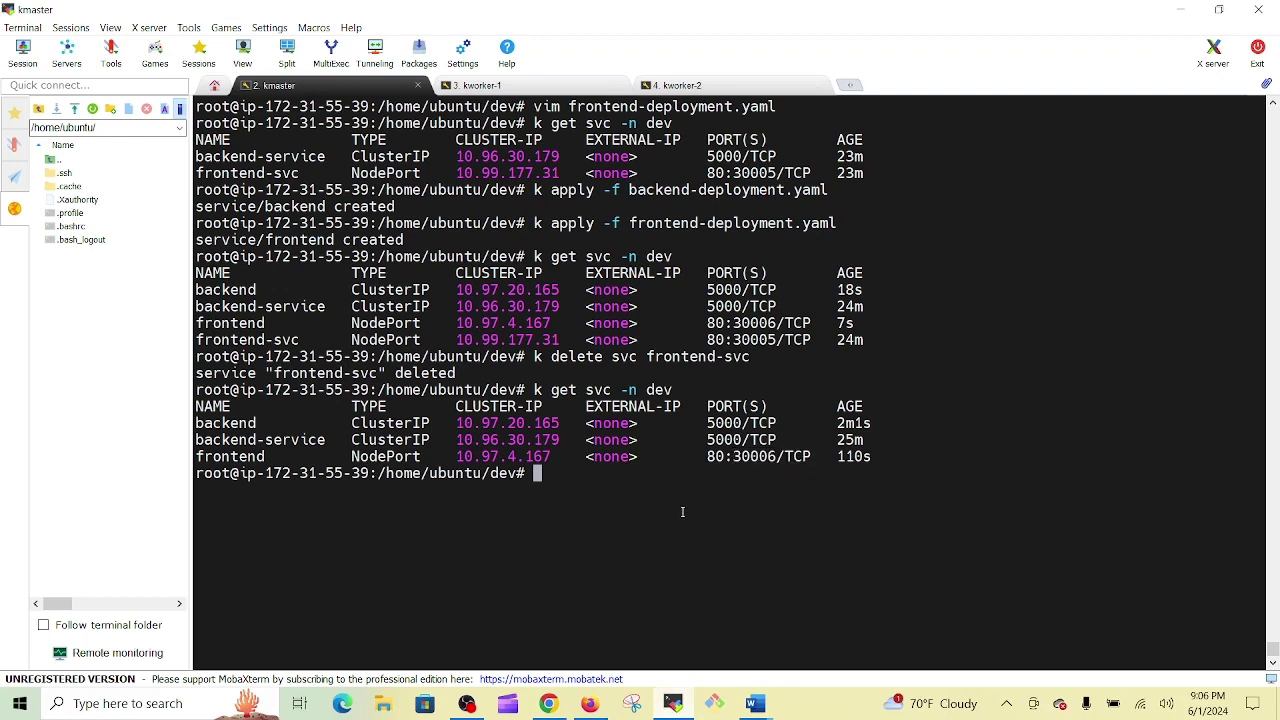
key("alt+Tab")
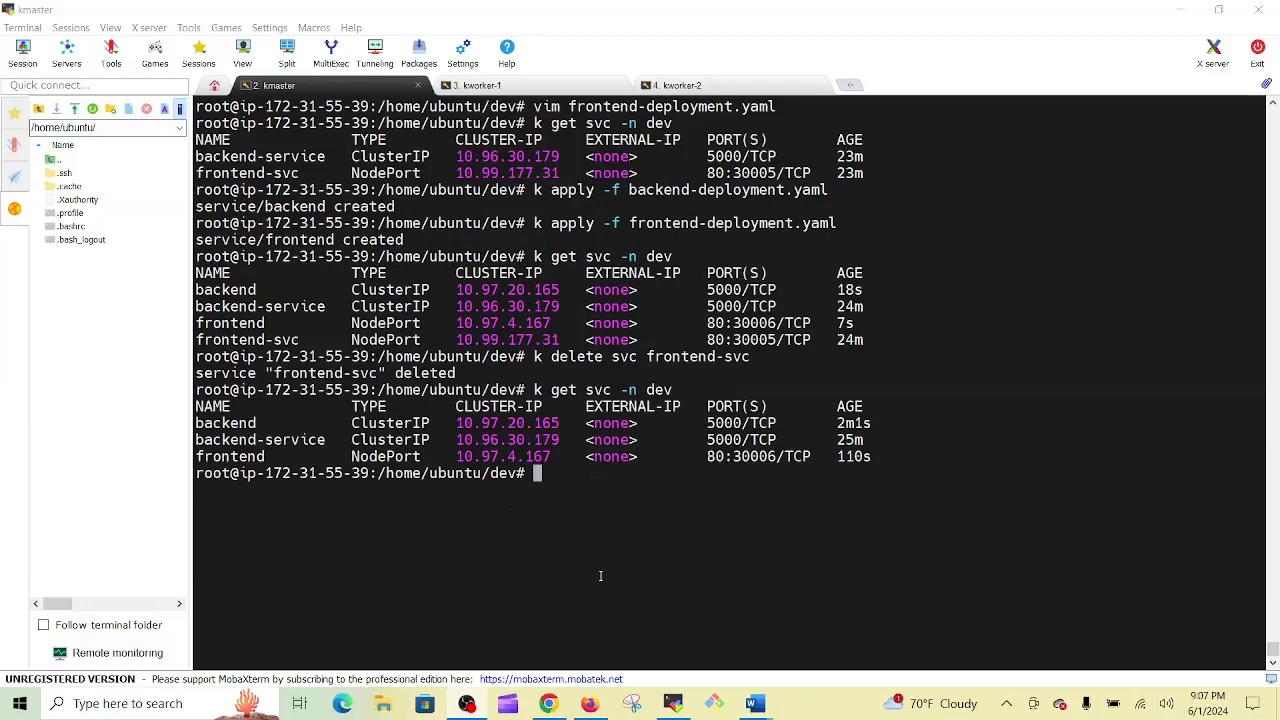
mouse_move(755, 706)
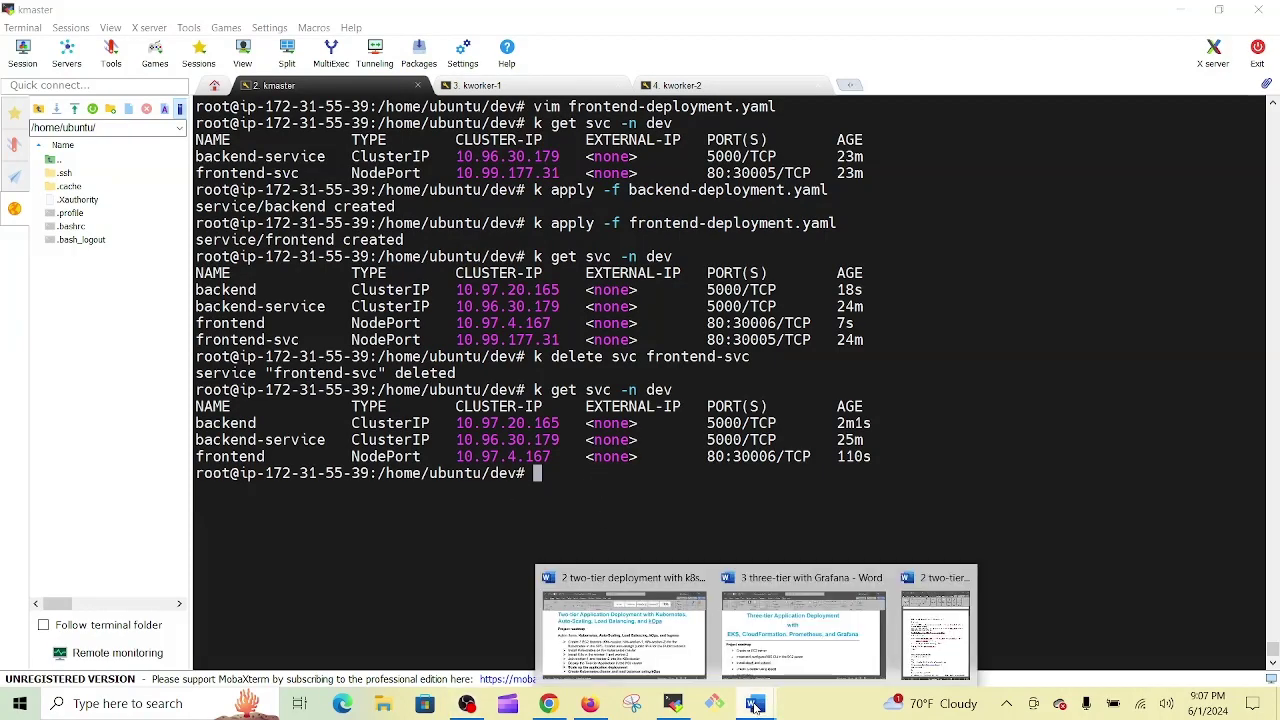
left_click(605, 648)
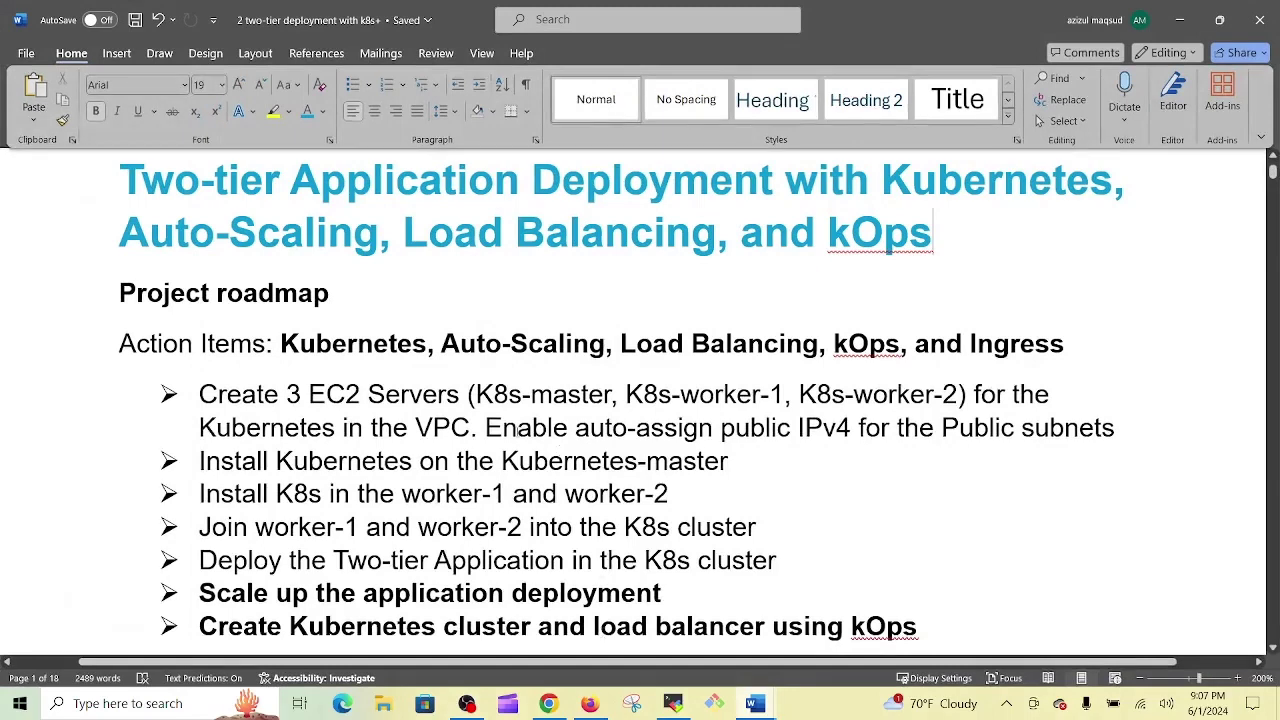
scroll(363, 402, "down", 3)
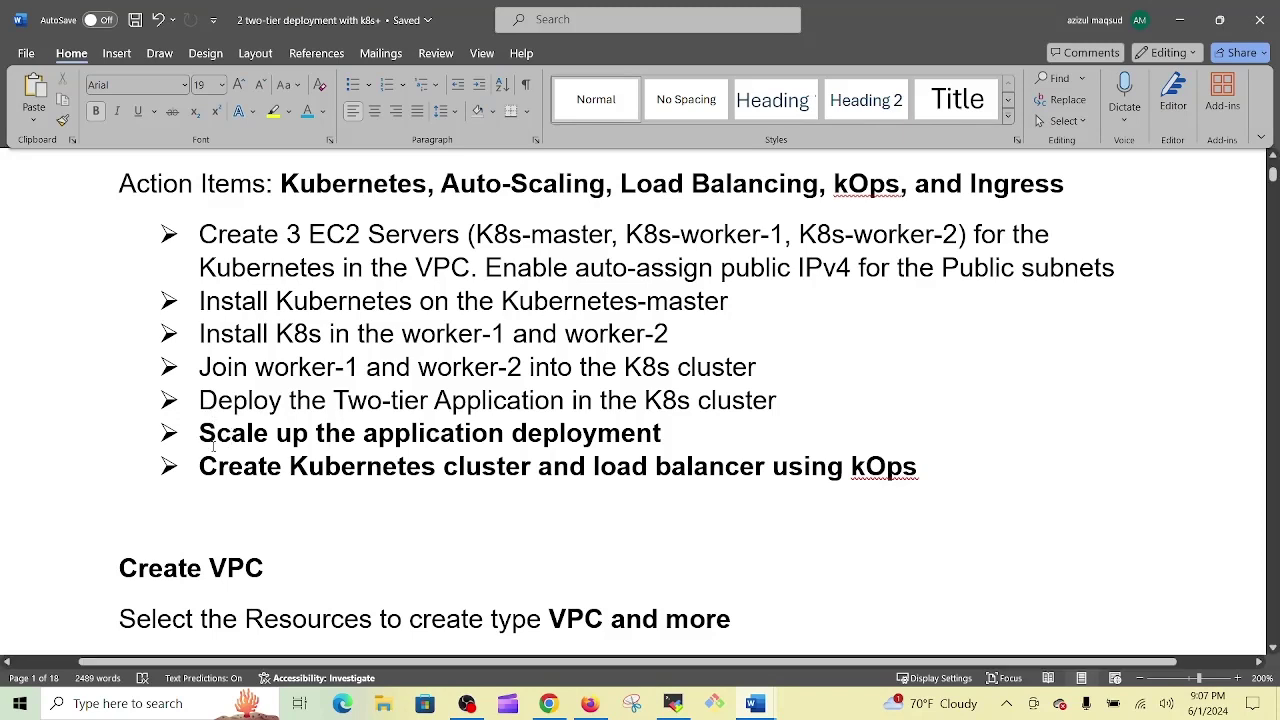
key("ctrl+shift+Right")
key("ctrl+shift+Right")
key("ctrl+shift+Right")
key("ctrl+shift+Right")
key("ctrl+shift+Right")
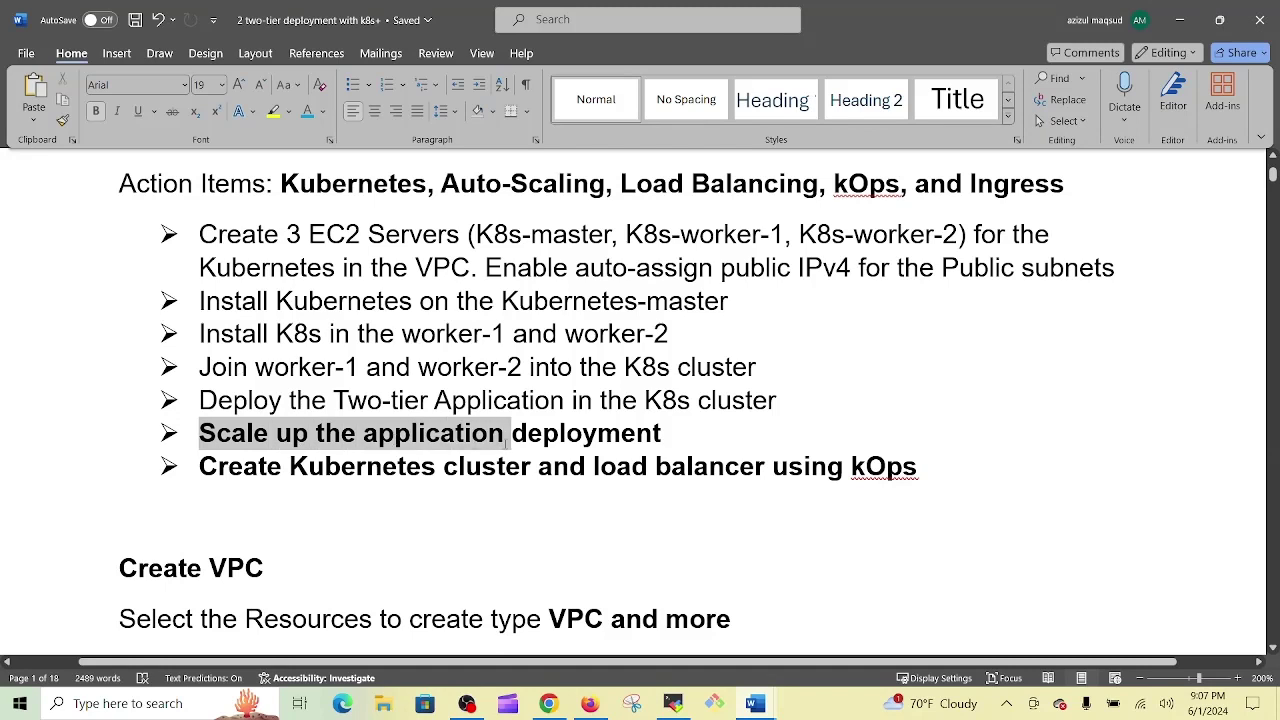
key("ctrl+shift+Right")
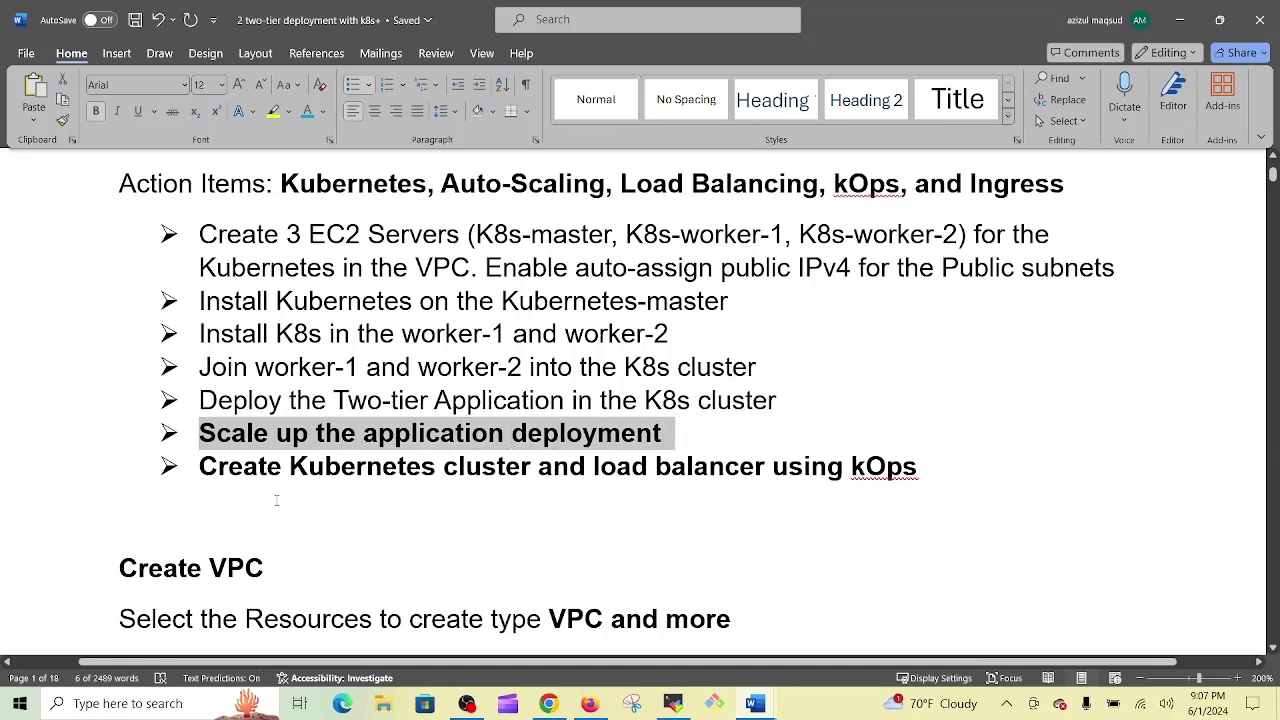